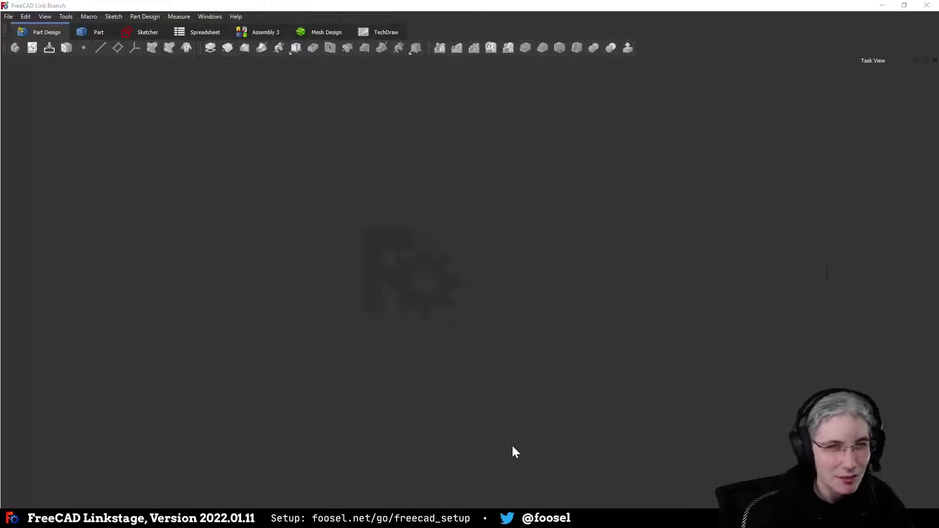
Step: Create a new empty Unnamed document with File > New
left_click(8, 16)
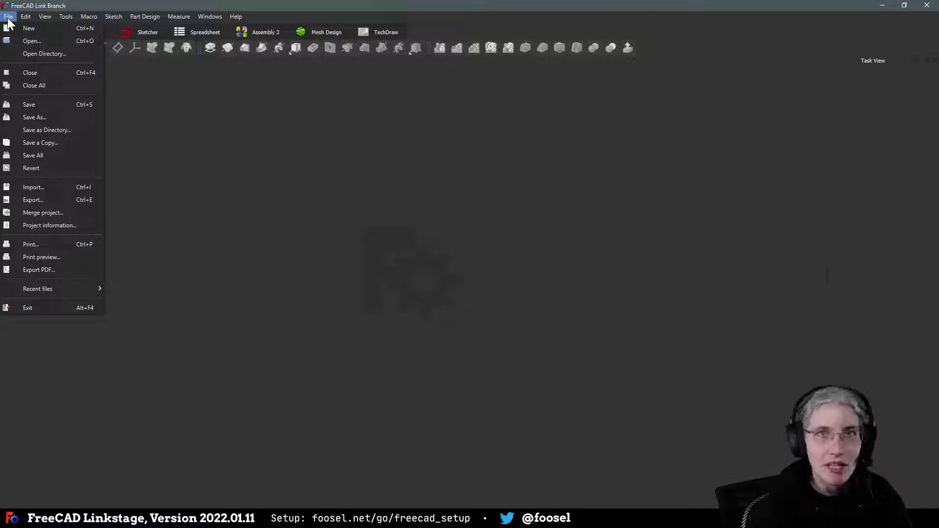
left_click(11, 18)
left_click(15, 17)
left_click(14, 17)
left_click(24, 17)
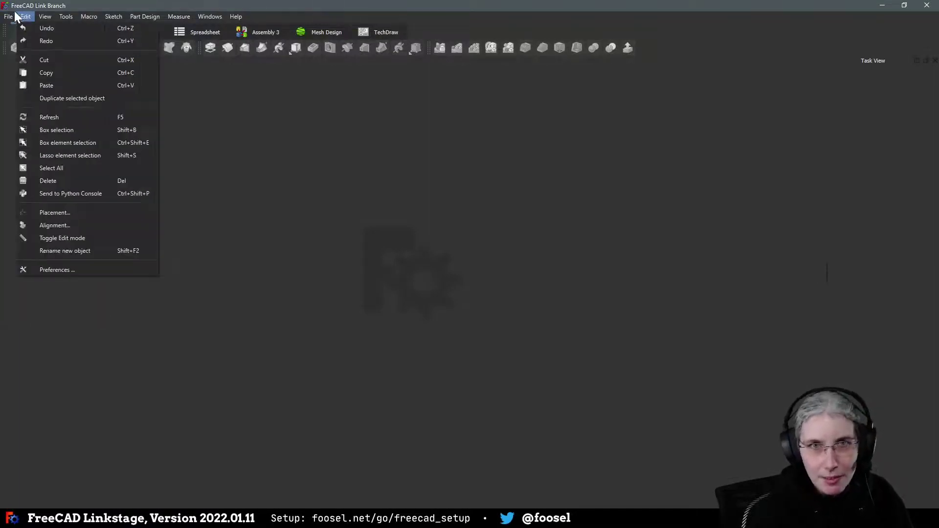
mouse_move(7, 18)
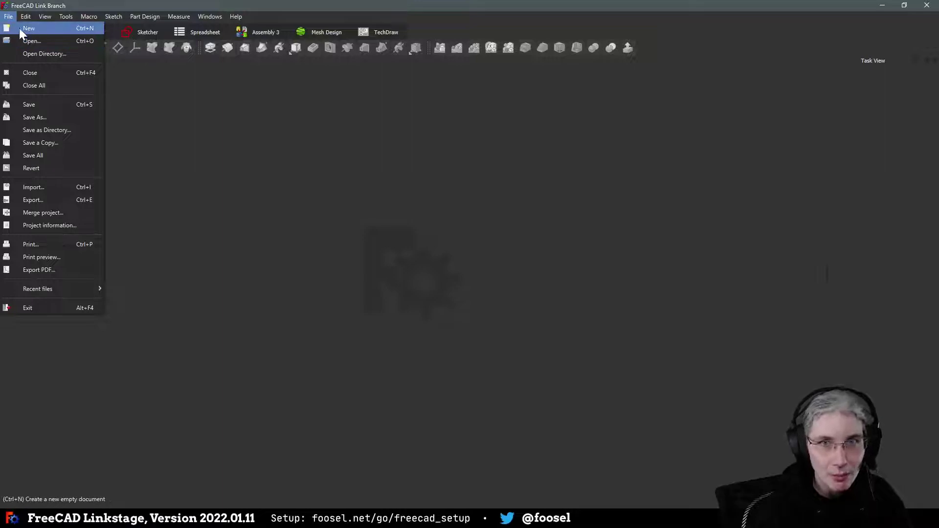
left_click(33, 29)
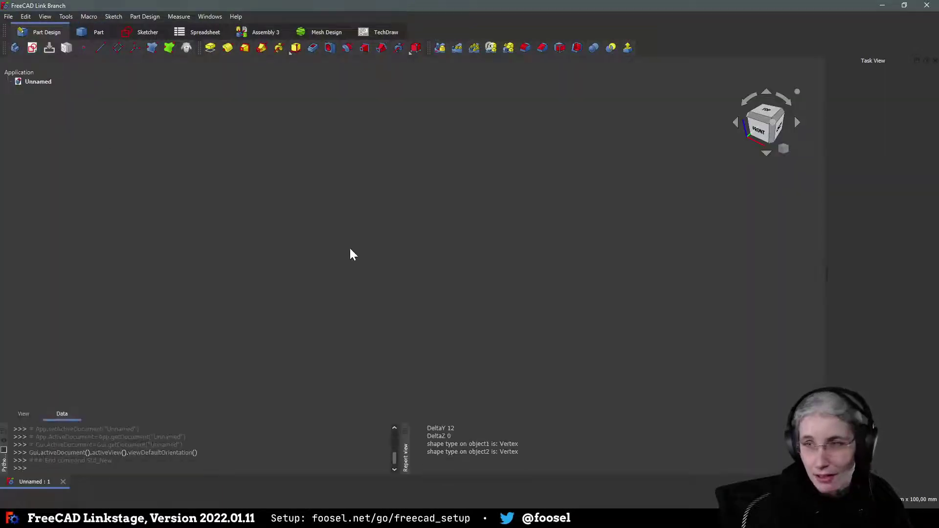
Step: Save the document as pegboard_tape_rack_2022 in D:\Code\Hardware
left_click(40, 83)
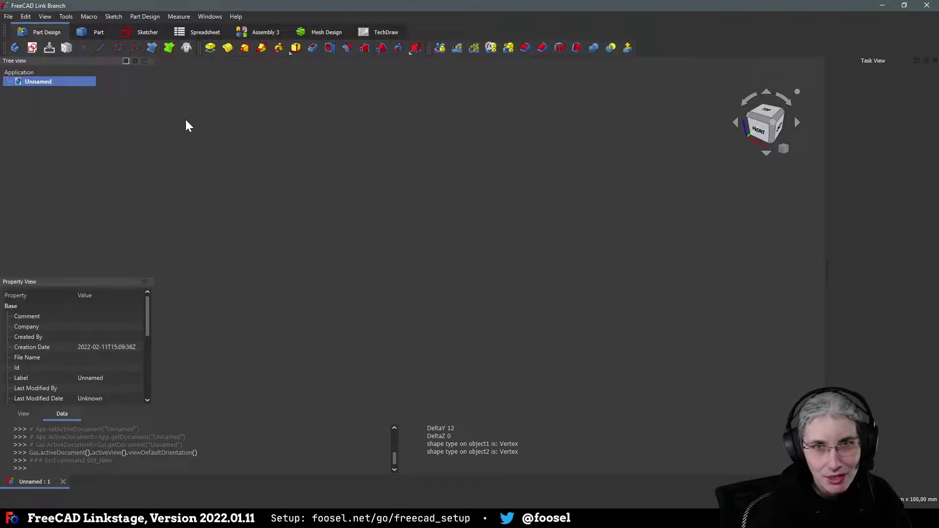
right_click(37, 82)
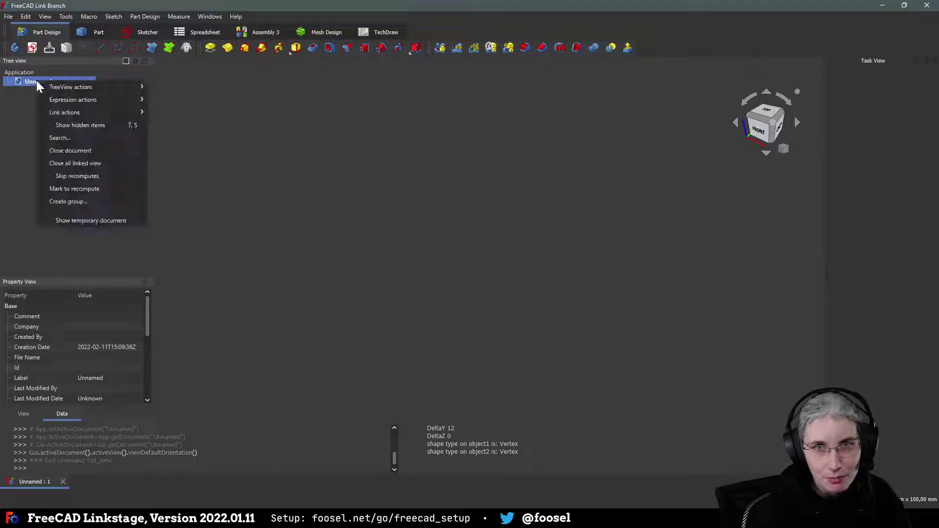
key("Escape")
key("ctrl+s")
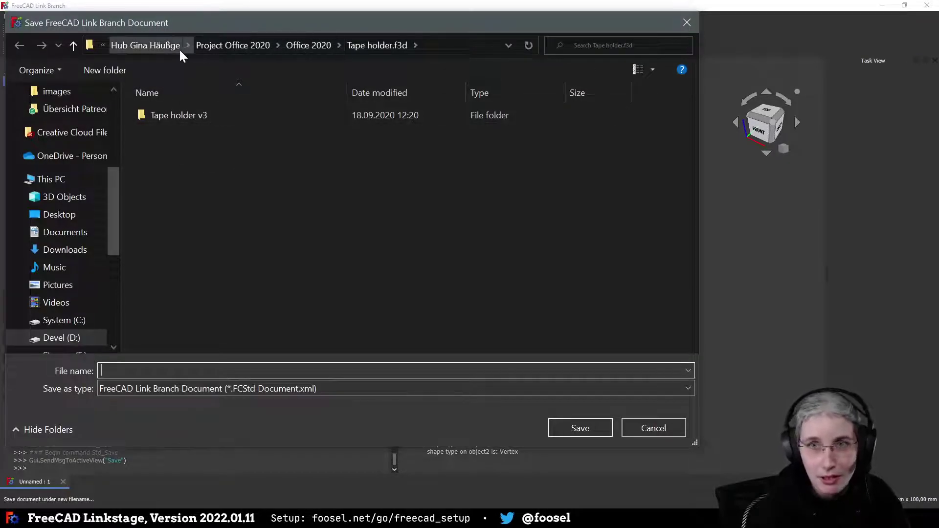
left_click(104, 44)
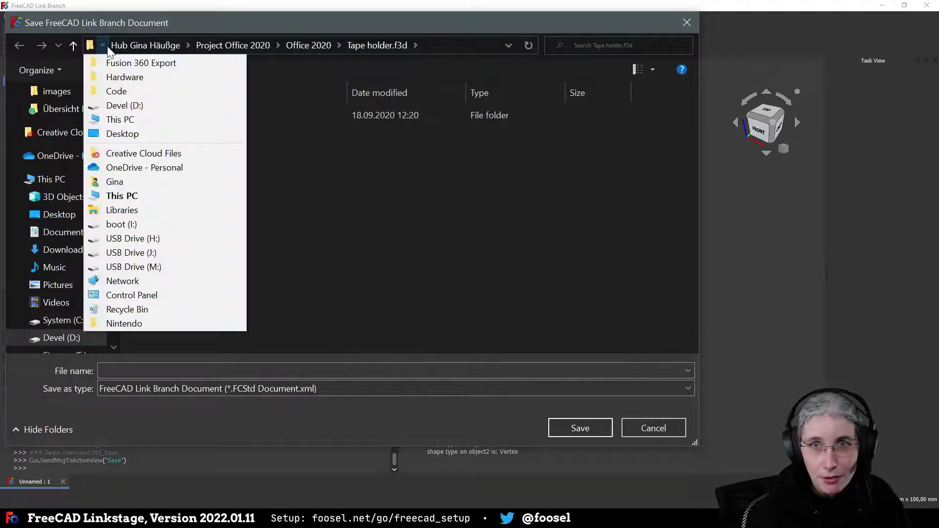
left_click(125, 78)
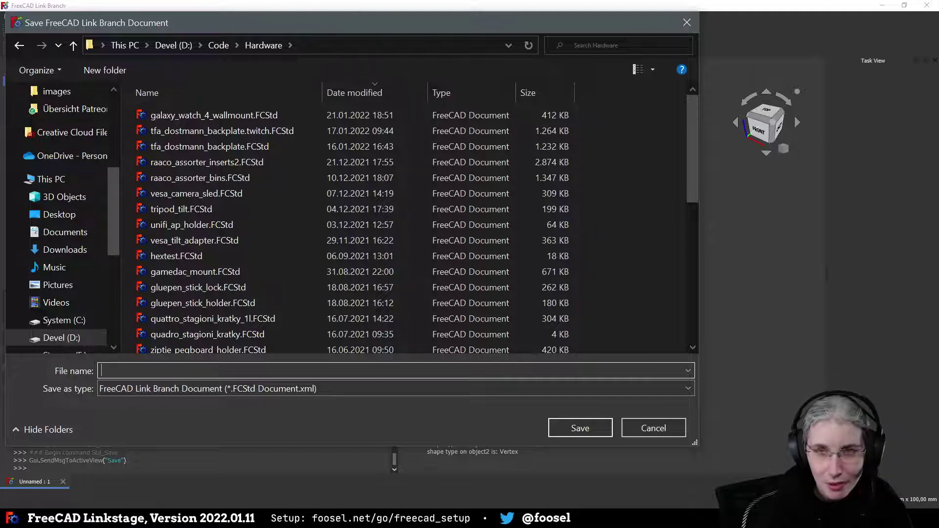
type("peg")
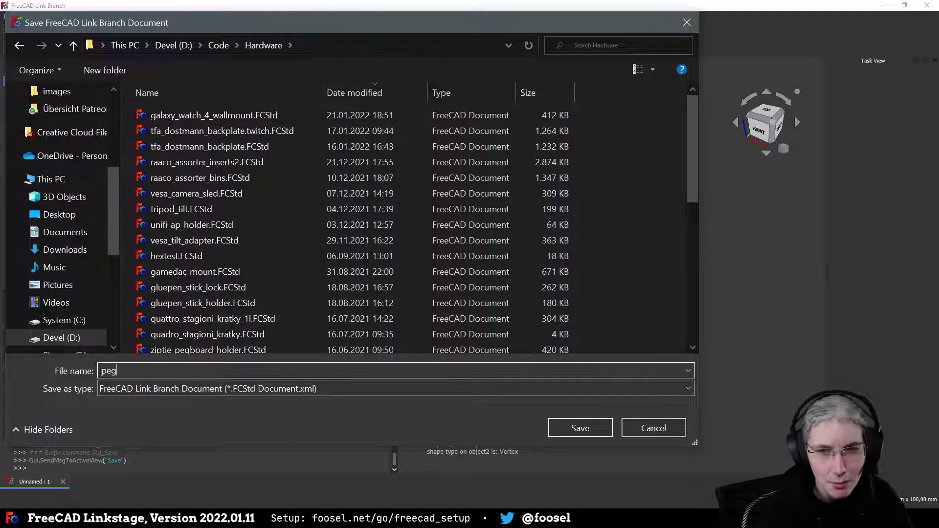
type("board_tape_")
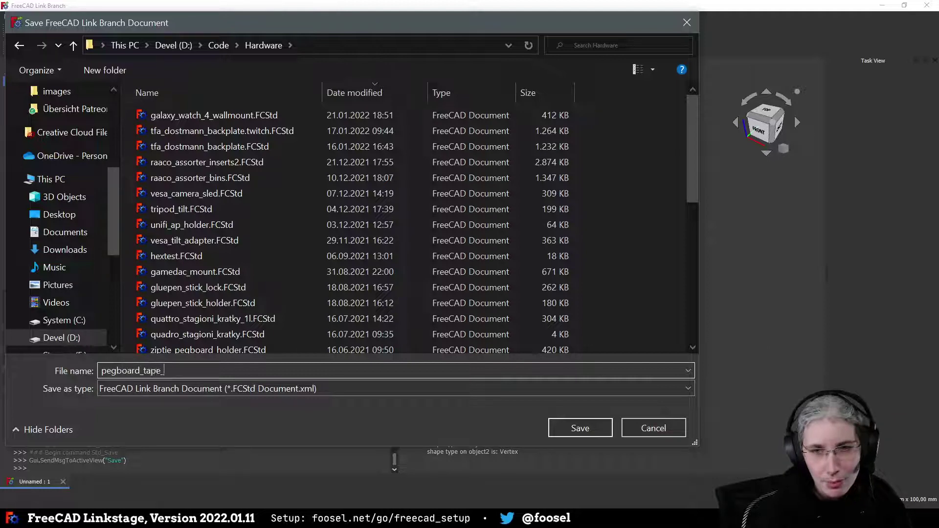
type("rack_2022")
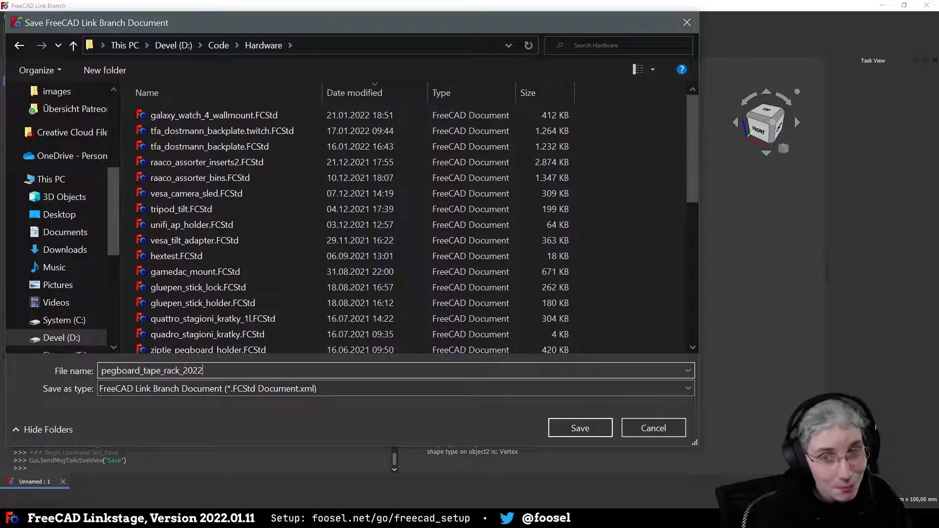
key("Return")
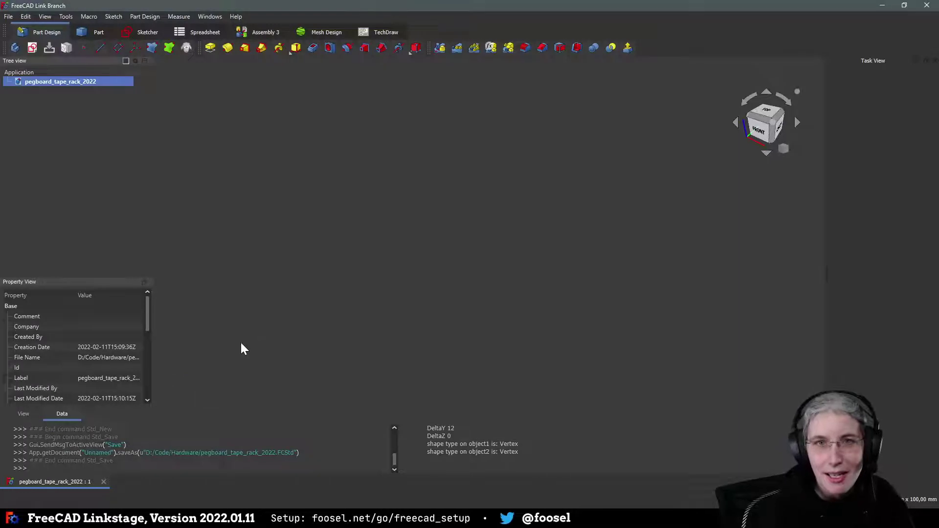
Step: Create a Body with a sketch attached to XY_Plane and start editing it
left_click(15, 48)
left_click(32, 47)
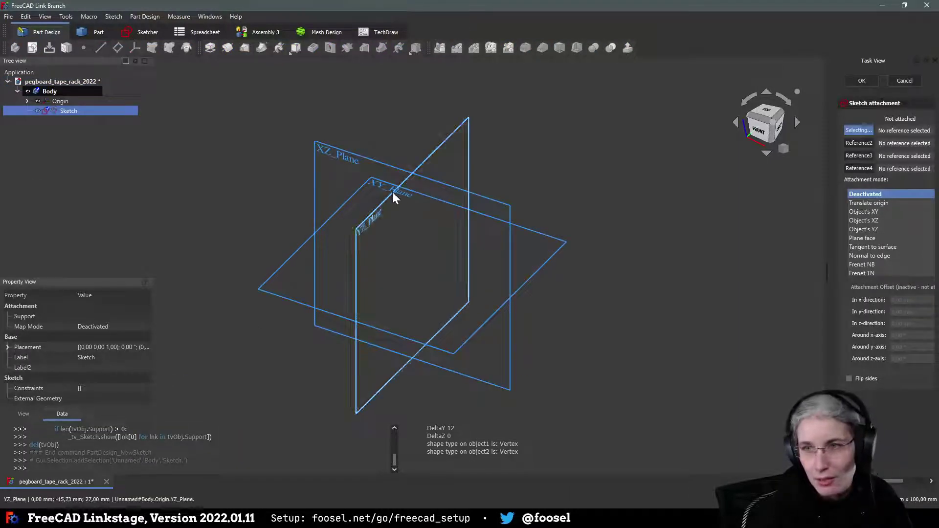
left_click(382, 181)
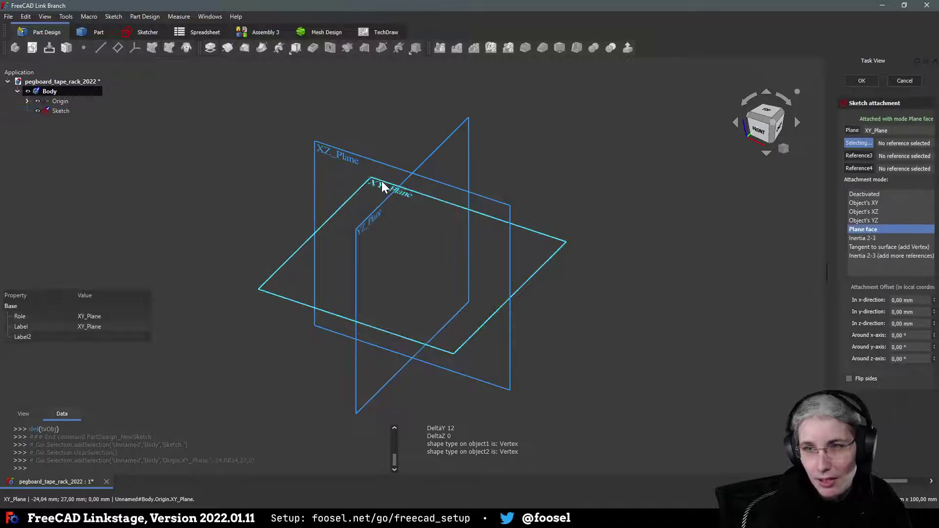
left_click(875, 80)
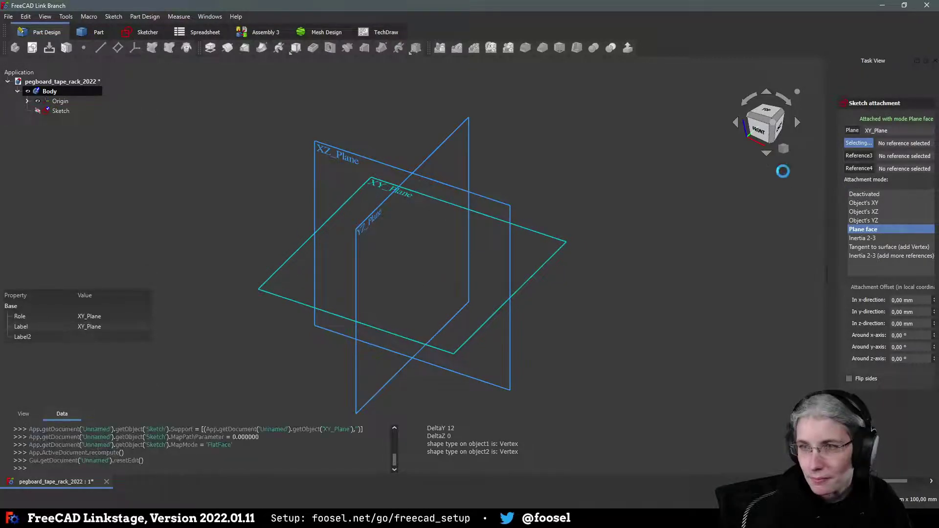
Step: Zoom and shift the sketch view so the origin sits lower, then start the Polyline tool
scroll(471, 289, "down", 3)
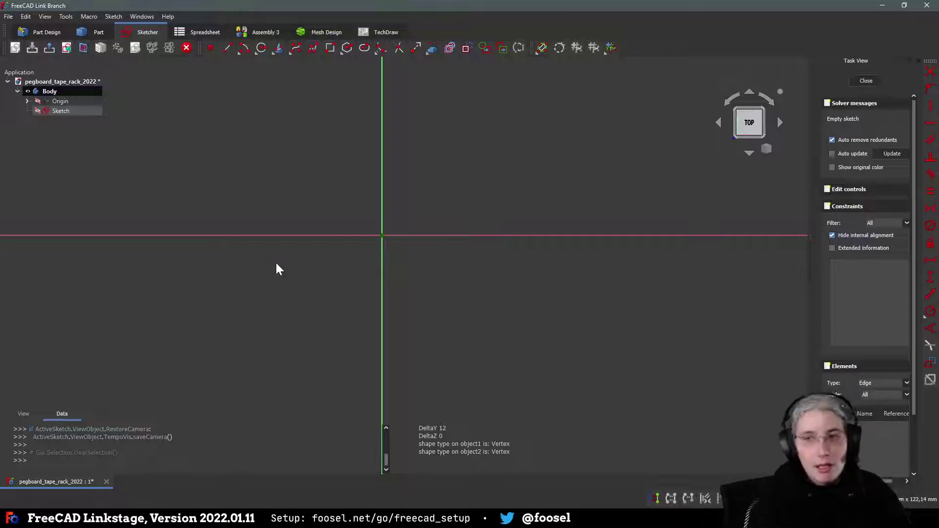
left_click(384, 289)
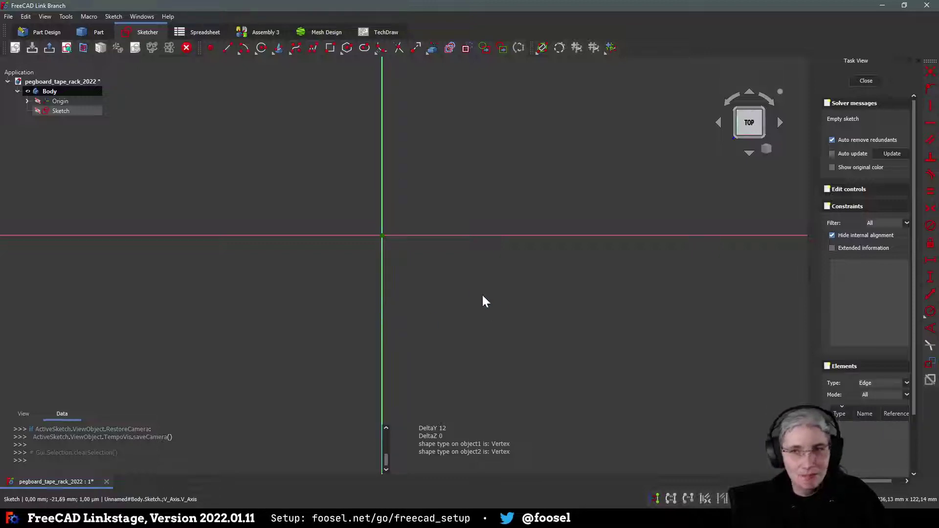
key("Up")
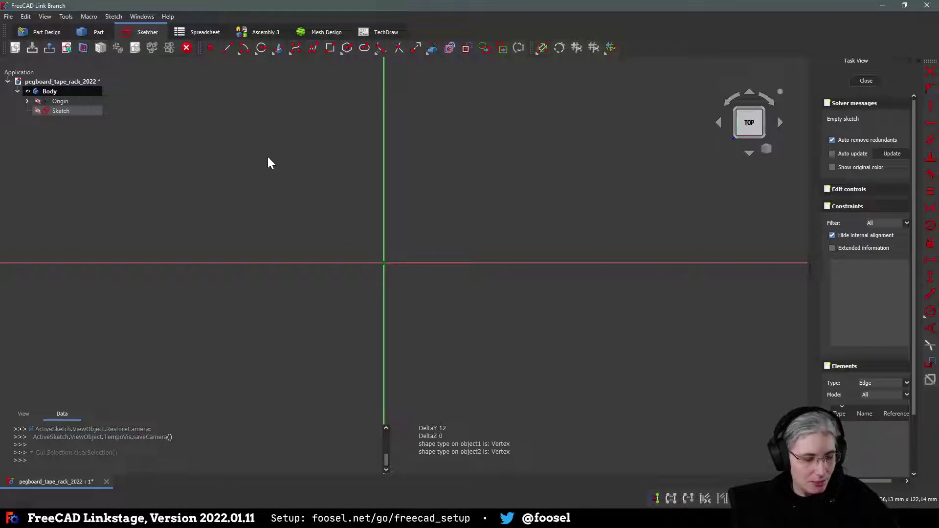
left_click(313, 48)
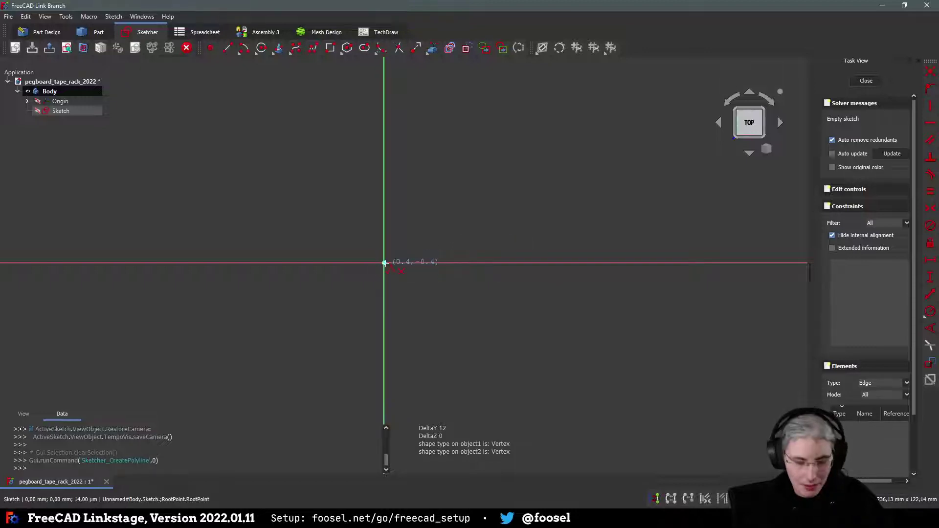
Step: Draw the peg rectangle left of the origin, a vertical support line, and a short leftward line
left_click(384, 262)
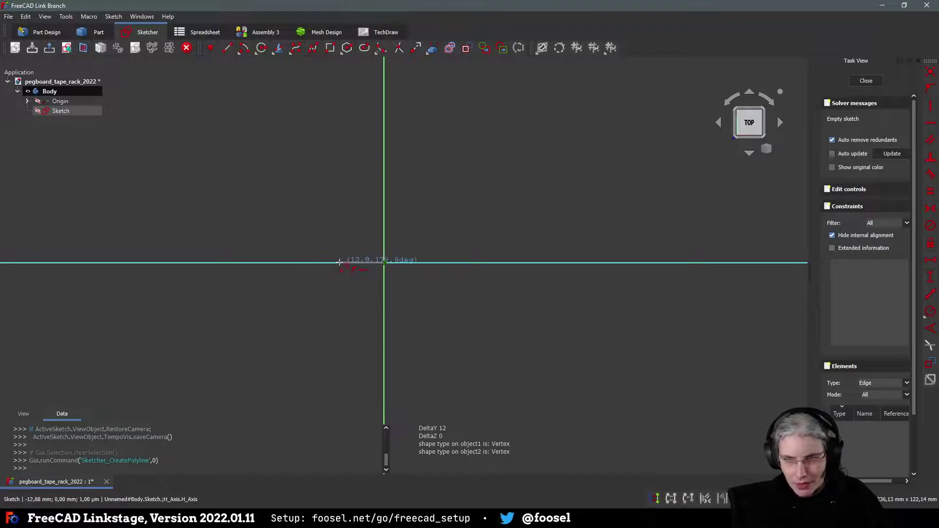
left_click(325, 262)
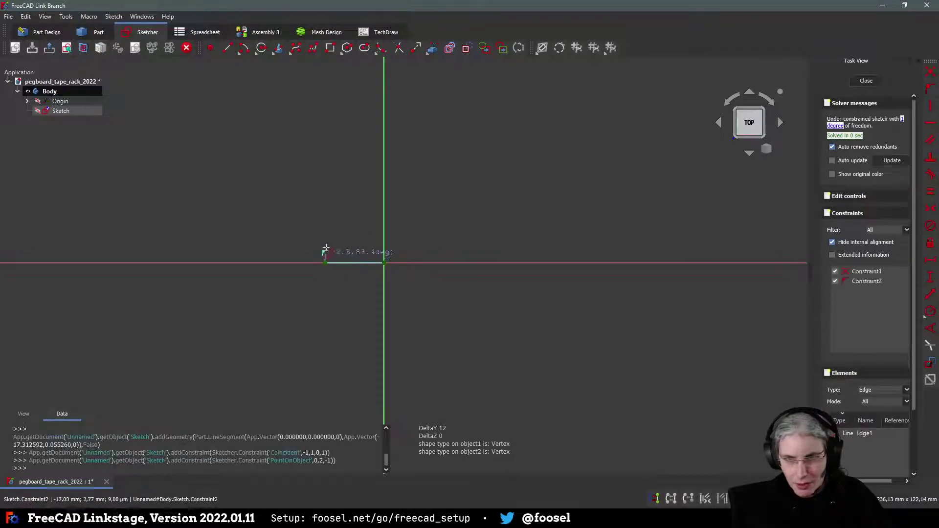
left_click(324, 235)
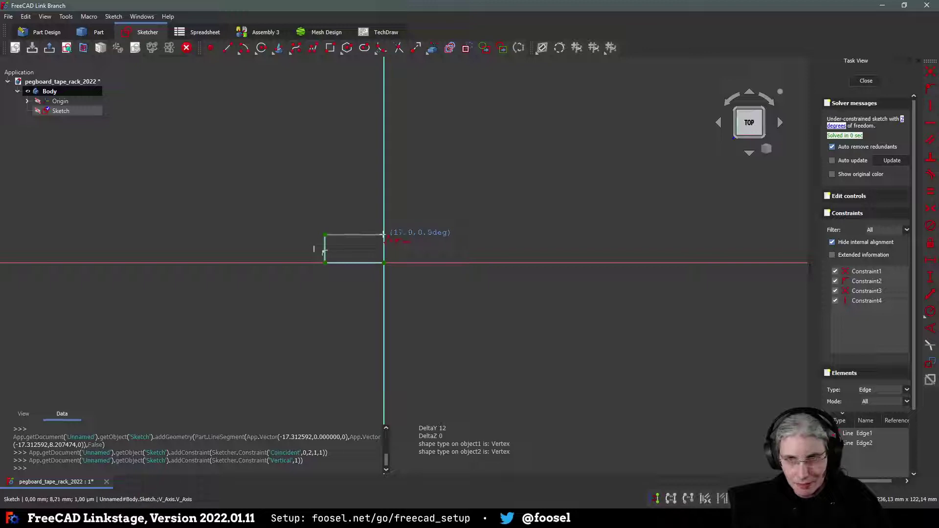
left_click(384, 235)
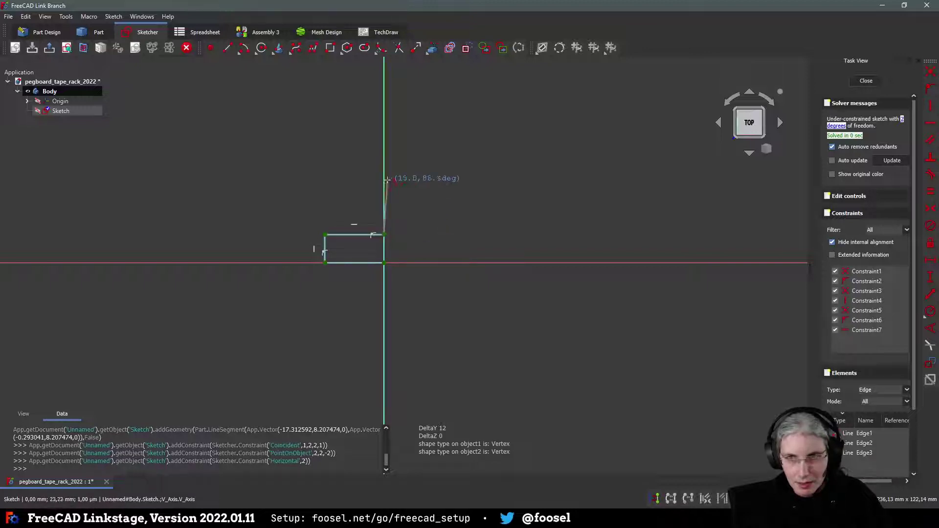
left_click(383, 121)
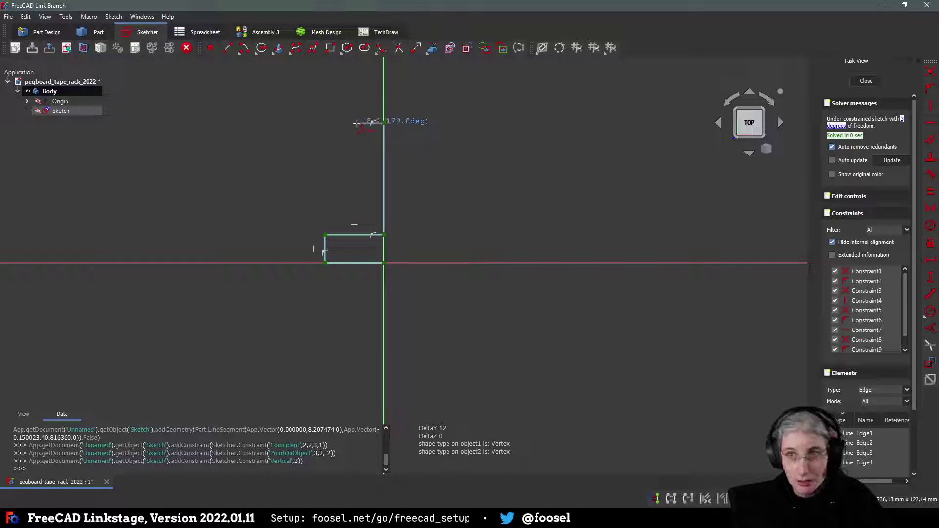
left_click(358, 123)
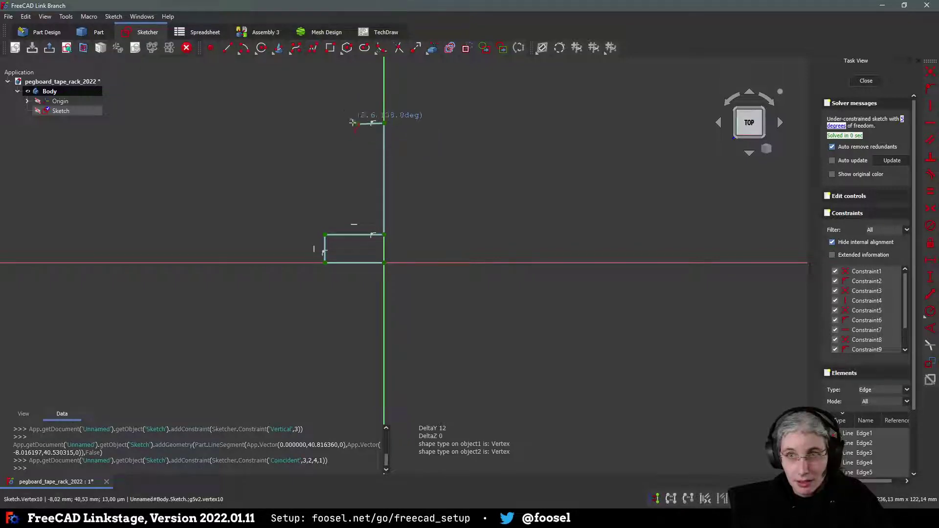
right_click(371, 129)
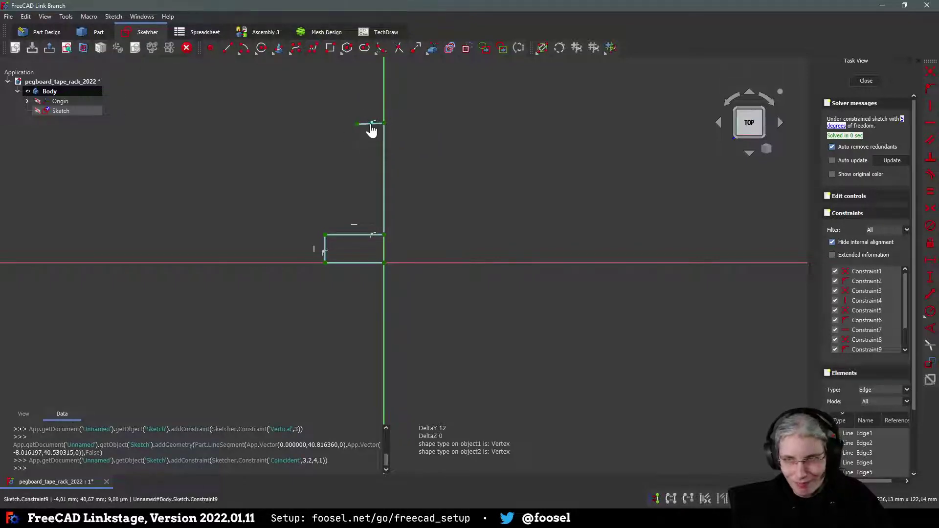
Step: Constrain the short line at the support's top horizontal
left_click(367, 127)
left_click(364, 124)
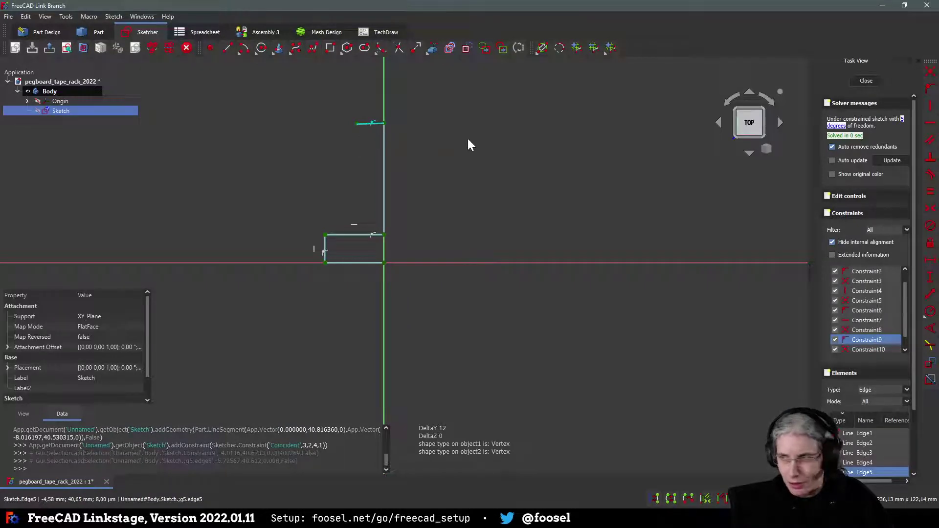
key("h")
Step: Draw another horizontal line above it, ending on the vertical axis
mouse_move(483, 160)
middle_mouse_down()
mouse_move(467, 184)
mouse_move(475, 282)
middle_mouse_up()
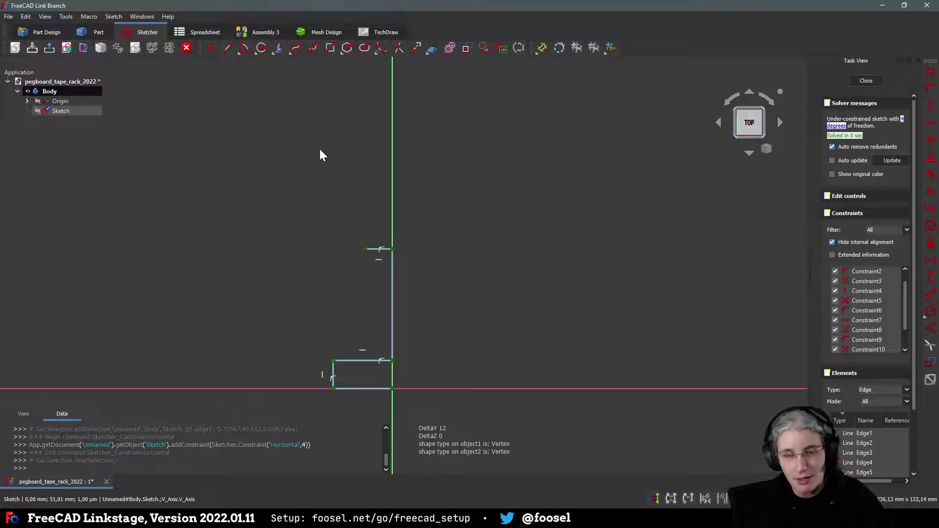
left_click(227, 48)
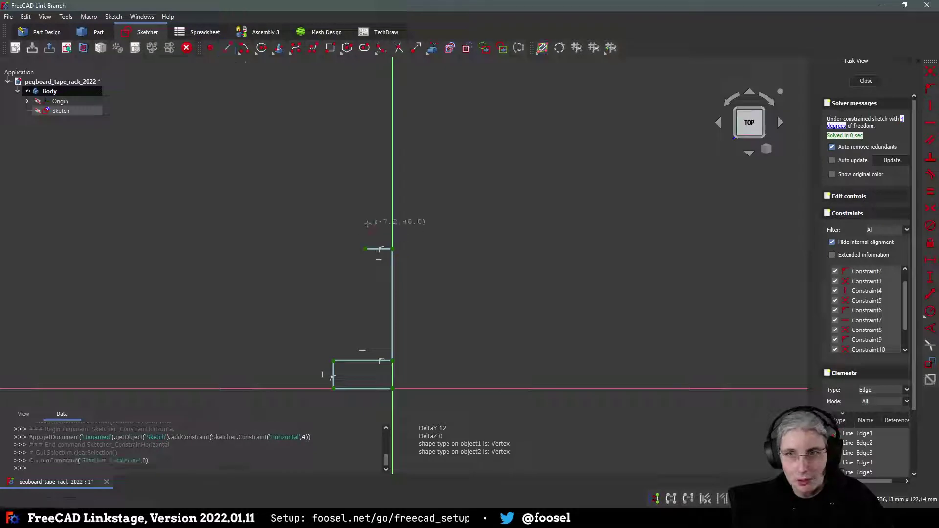
left_click(363, 226)
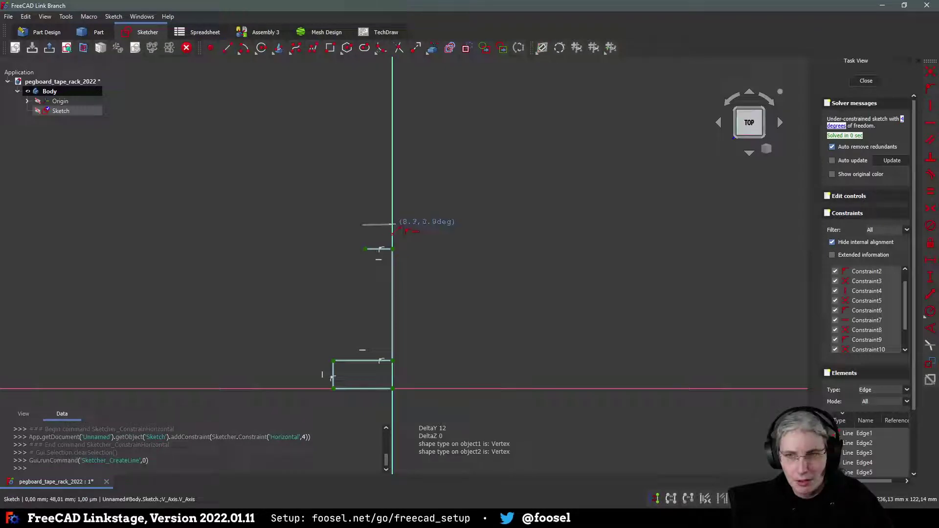
left_click(392, 224)
key("Escape")
key("Escape")
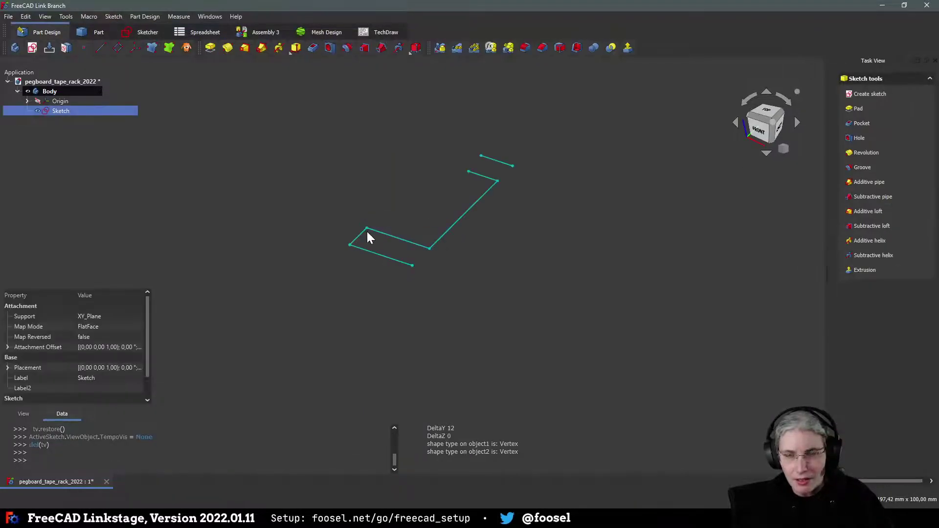
Step: Constrain the two short lines' left endpoints vertical and close the sketch
double_click(67, 109)
middle_click_drag(474, 185, 495, 321)
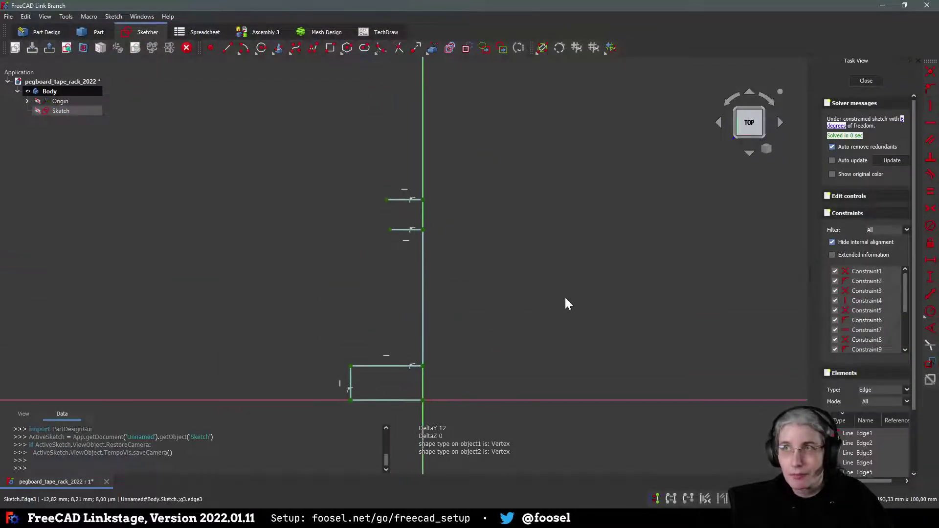
left_click(387, 200)
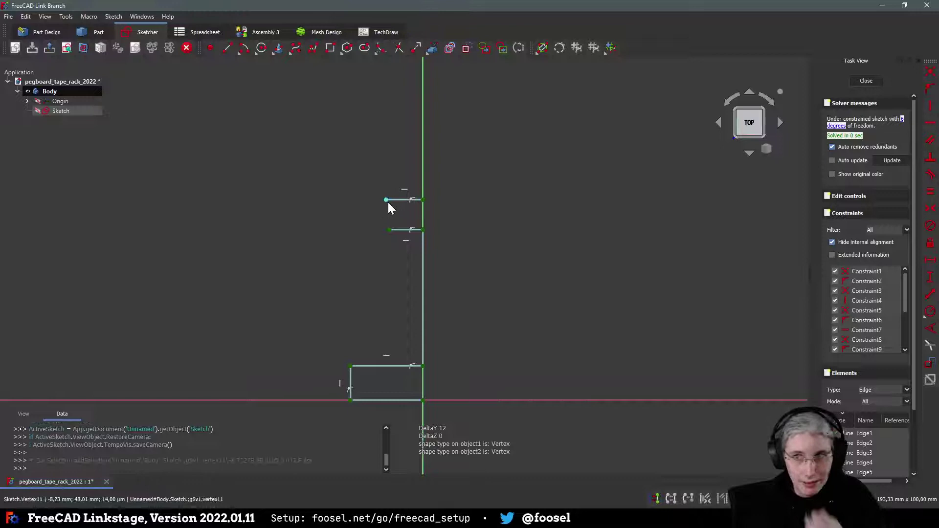
left_click(390, 230)
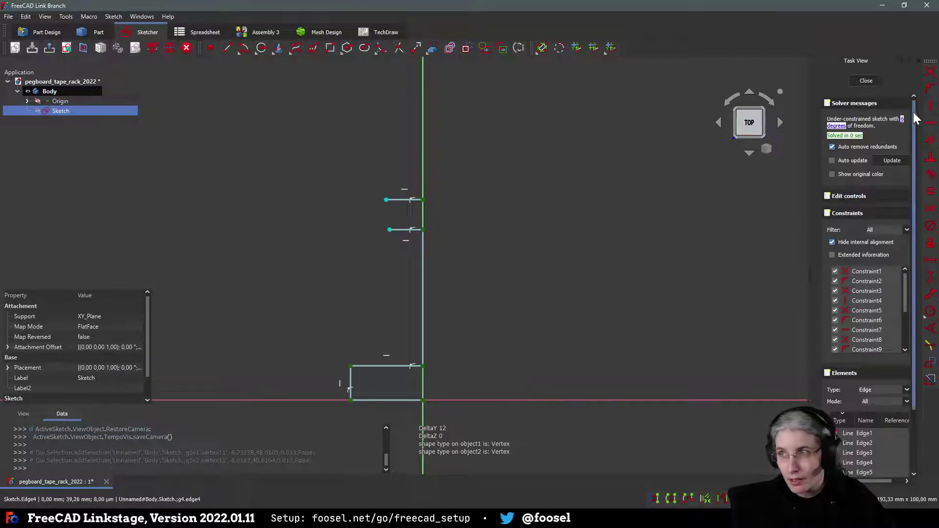
left_click(931, 109)
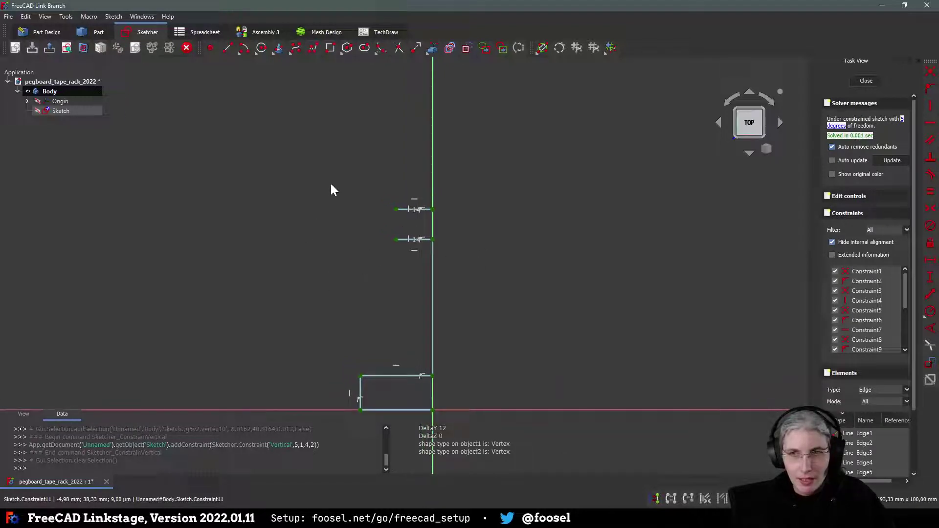
middle_click_drag(342, 220, 329, 195)
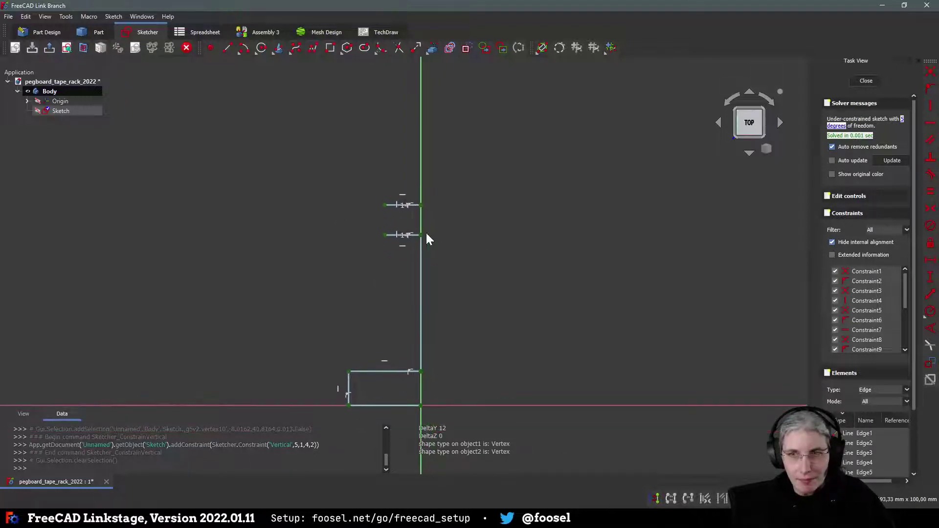
left_click(384, 205)
left_click(384, 236)
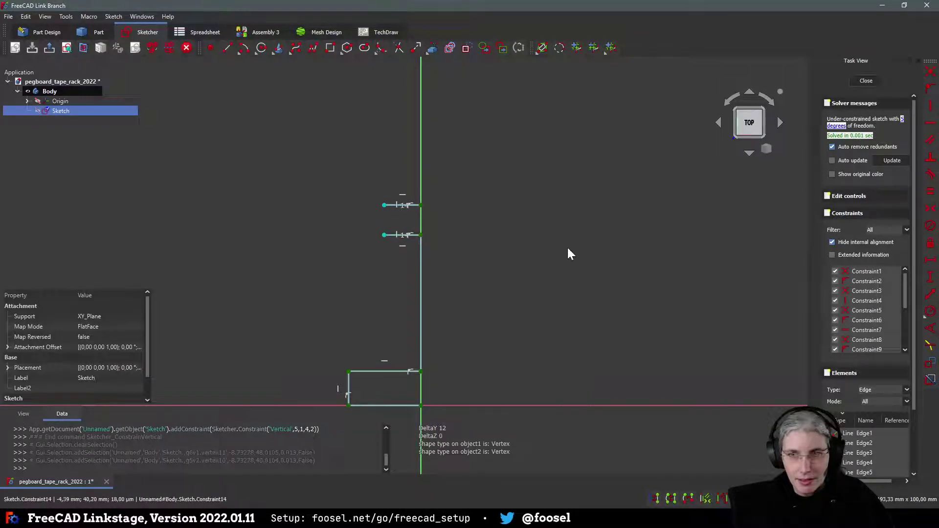
left_click(332, 163)
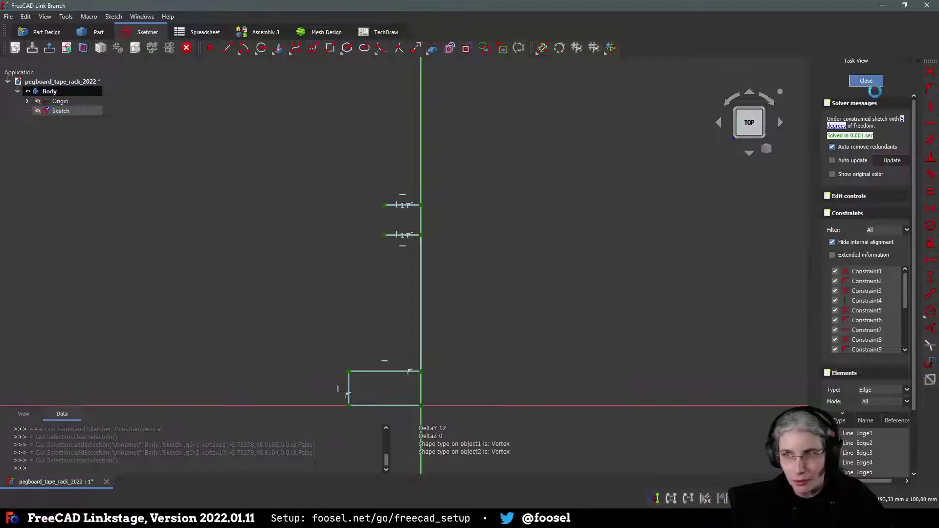
left_click(866, 81)
left_click(52, 134)
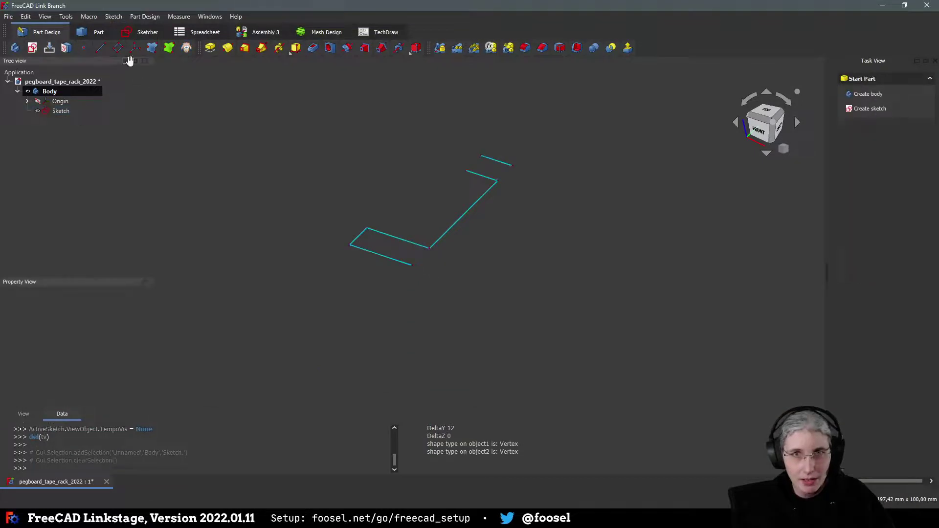
Step: Switch to the Spreadsheet workbench and create a Spreadsheet object
left_click(198, 31)
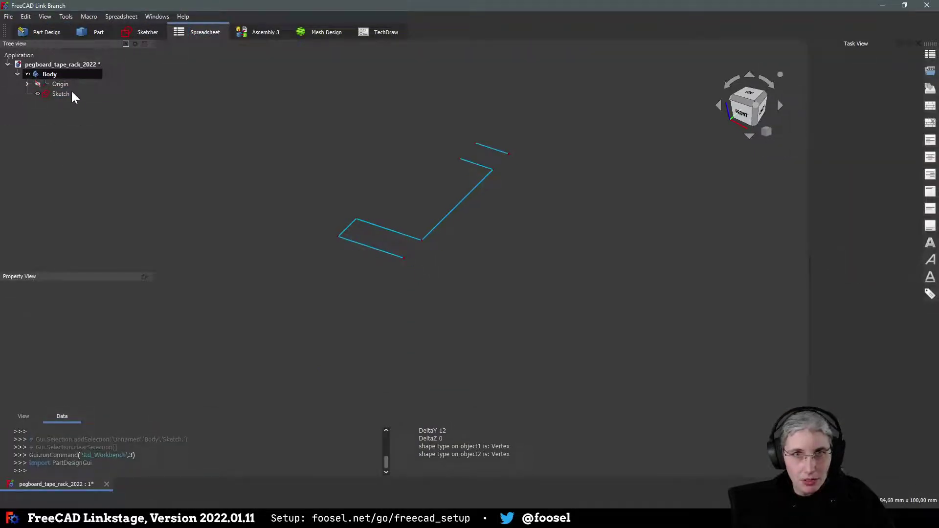
left_click(929, 57)
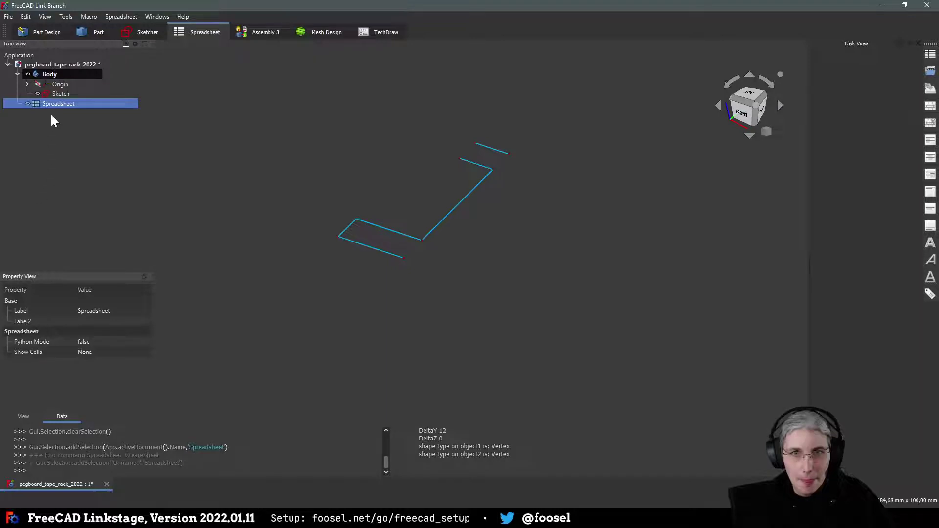
Step: Open the spreadsheet, label A1 pegboard_hole_dia, and widen column A
double_click(62, 104)
left_click(431, 183)
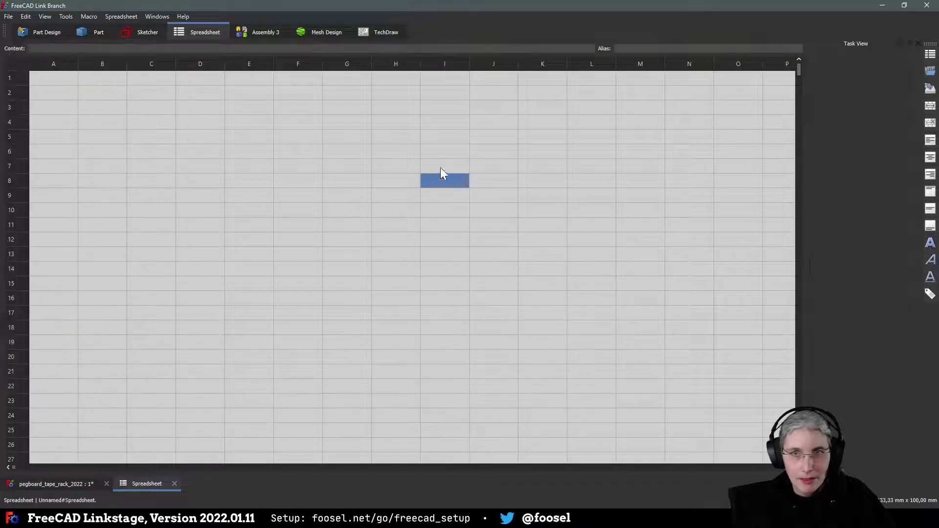
left_click(116, 102)
left_click(65, 78)
left_click(62, 97)
left_click(57, 80)
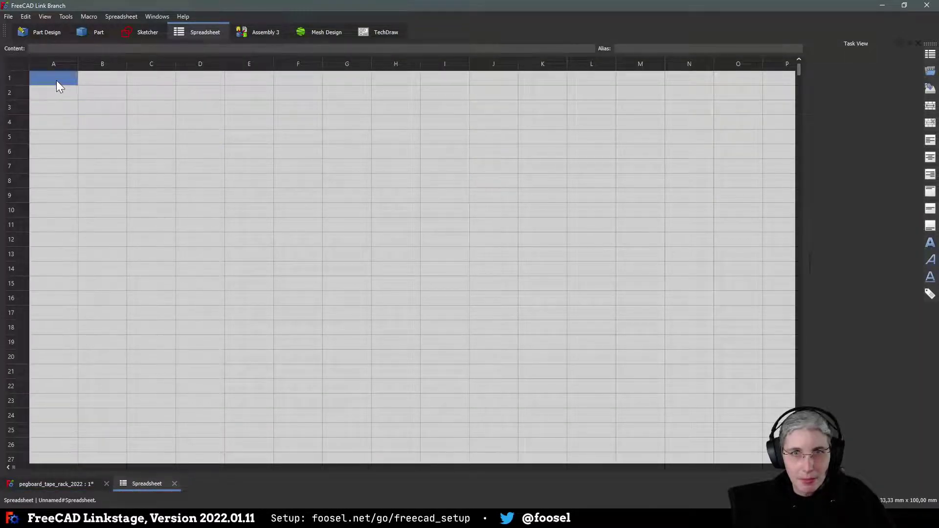
left_click(61, 96)
left_click(60, 80)
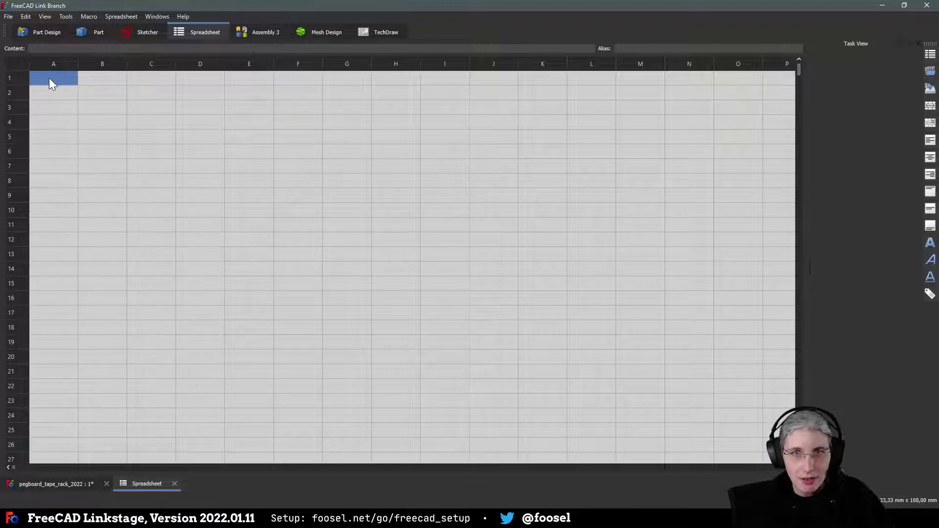
double_click(49, 78)
left_click(162, 140)
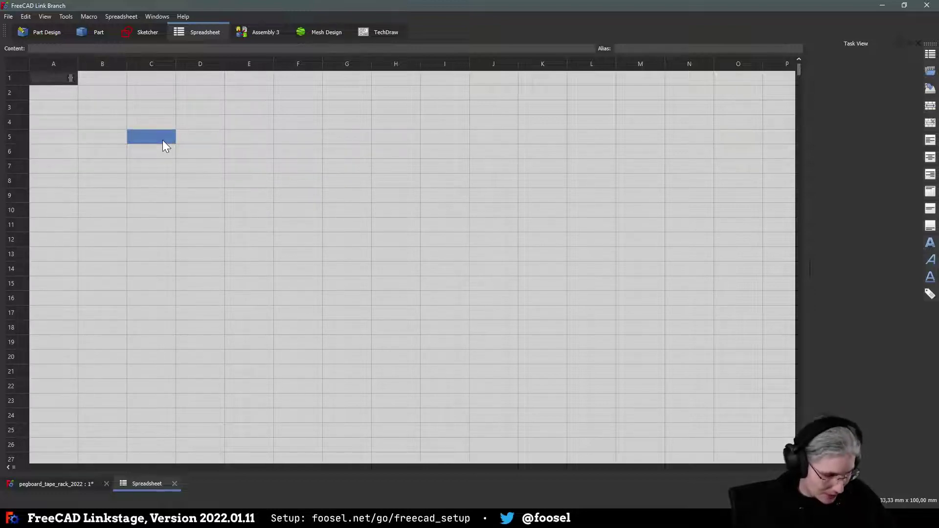
type("pegboard")
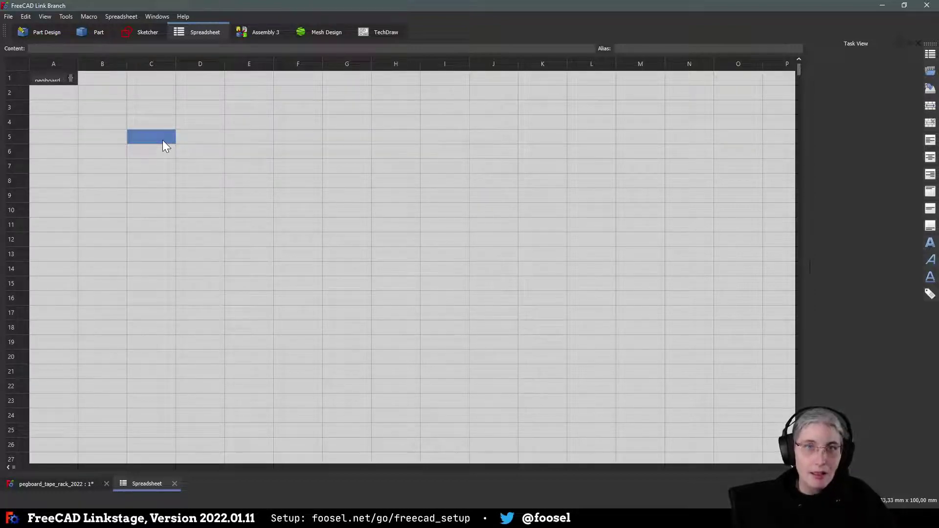
type("_hole")
key("Return")
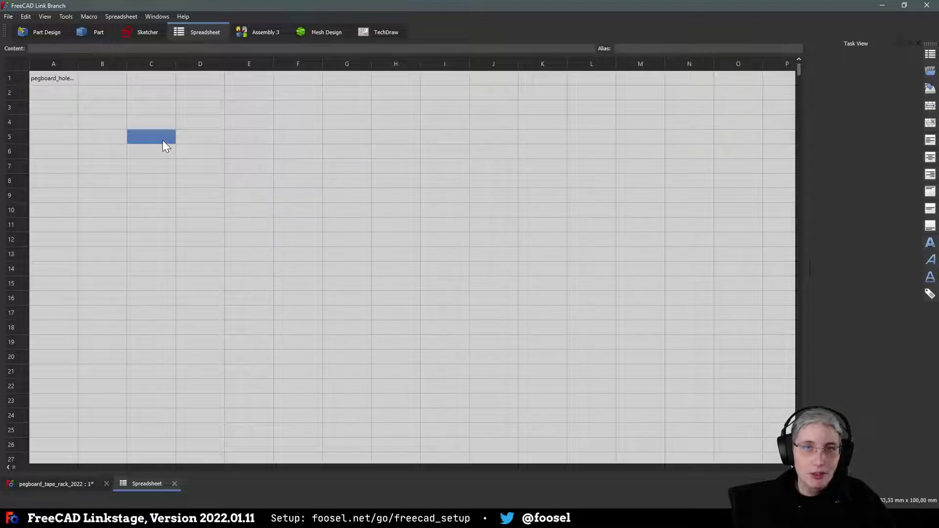
left_click_drag(78, 63, 113, 63)
Step: Label cell A2 pegboard_distance
left_click(83, 101)
type("pe")
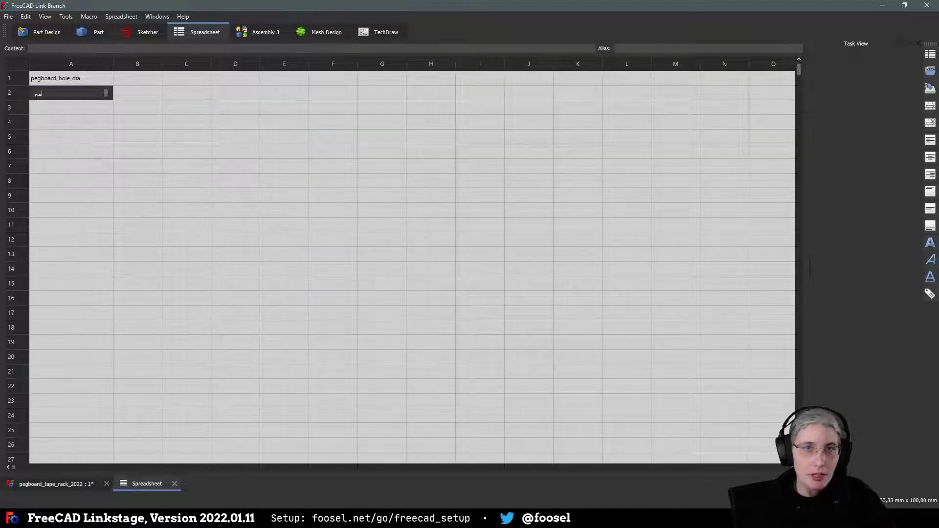
type("gboard_distance")
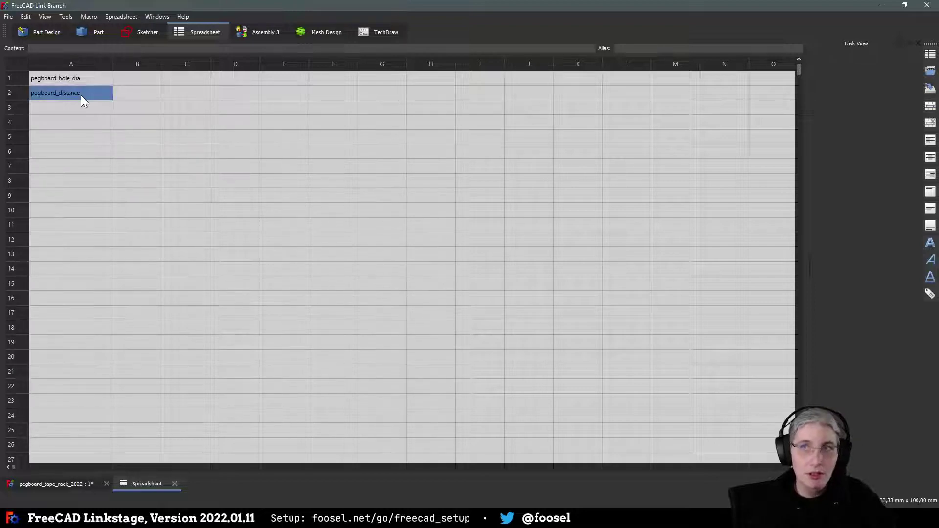
key("Return")
left_click(93, 120)
left_click(81, 138)
left_click(37, 147)
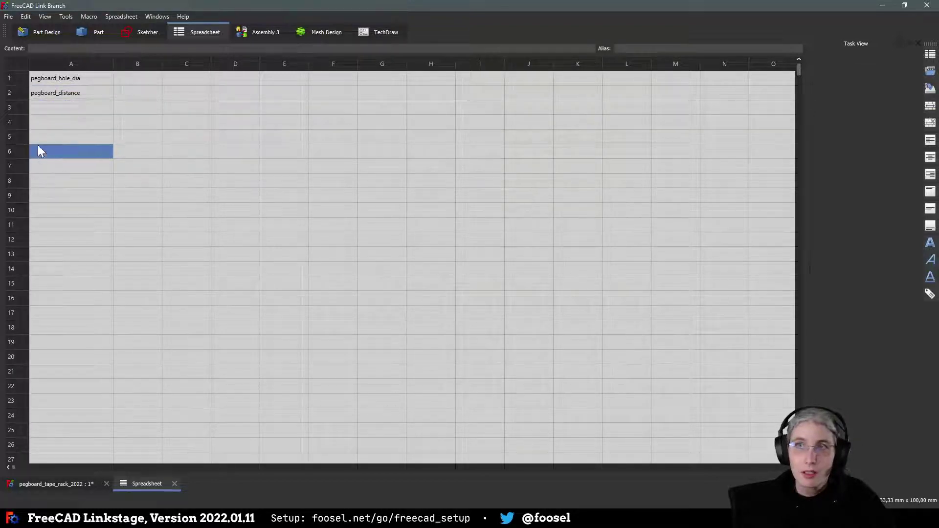
Step: Label cell A3 dowel_dia
left_click(52, 107)
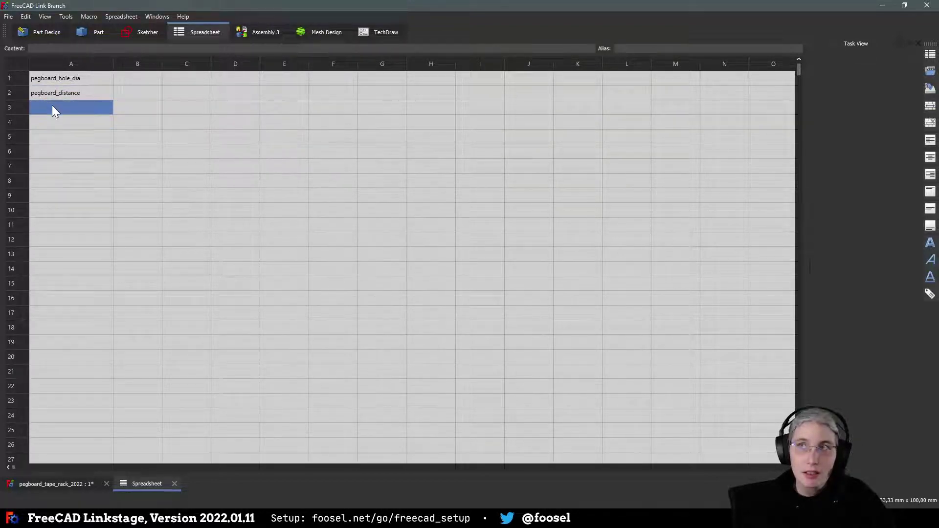
double_click(52, 106)
left_click(151, 123)
left_click(240, 137)
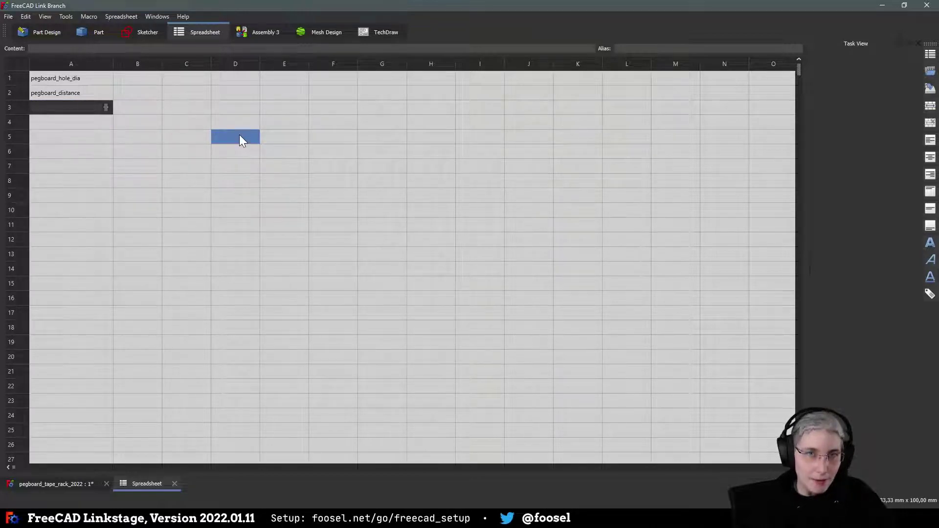
type("dd")
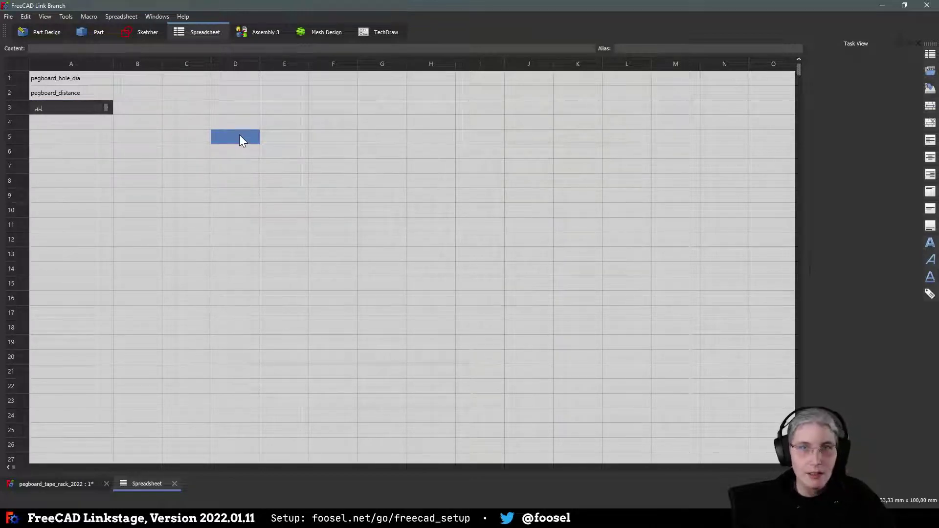
type("wel_dia")
key("Return")
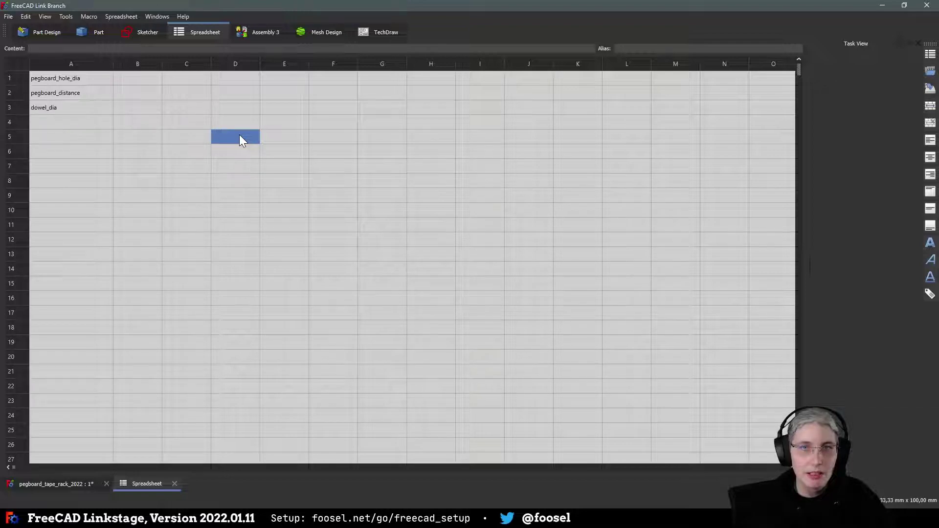
left_click(307, 127)
left_click(172, 199)
left_click(92, 199)
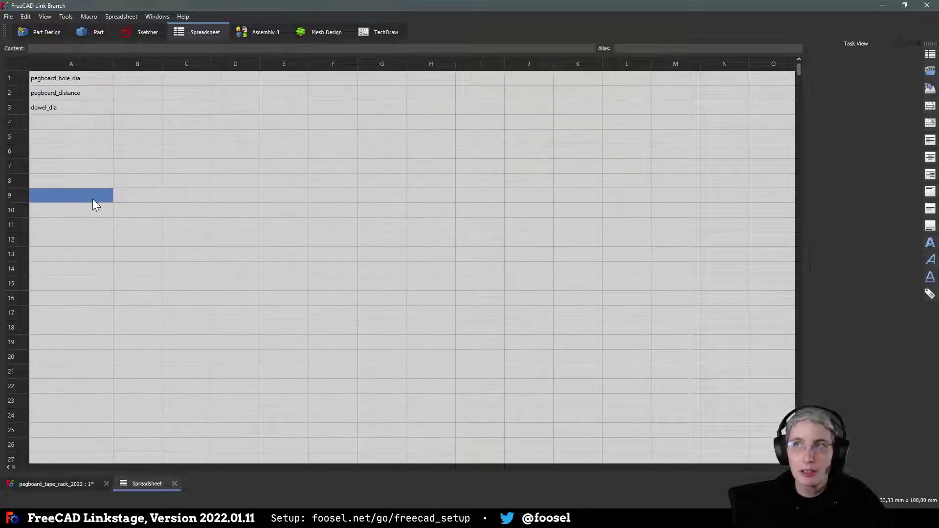
left_click(99, 134)
Step: Label cell A4 arc
left_click(80, 121)
double_click(81, 121)
left_click(290, 171)
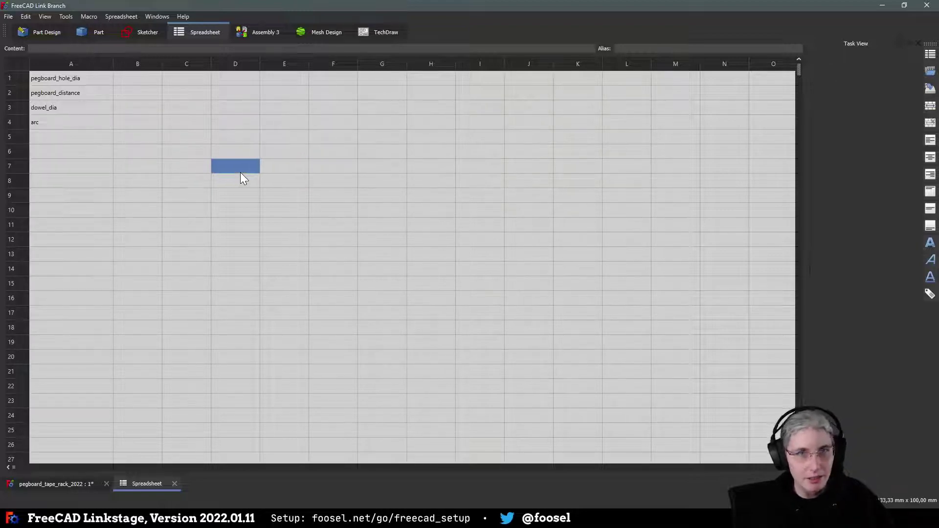
left_click(105, 96)
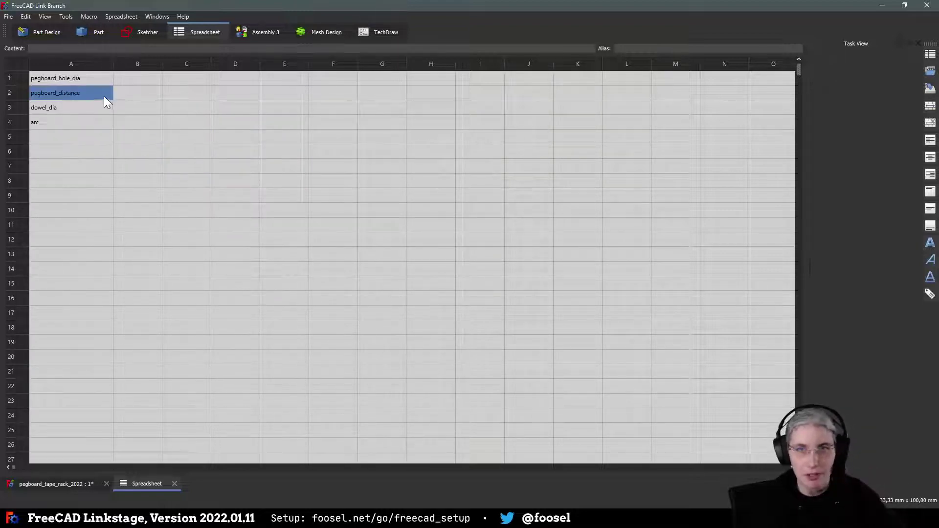
left_click(128, 111)
left_click(136, 127)
left_click(139, 83)
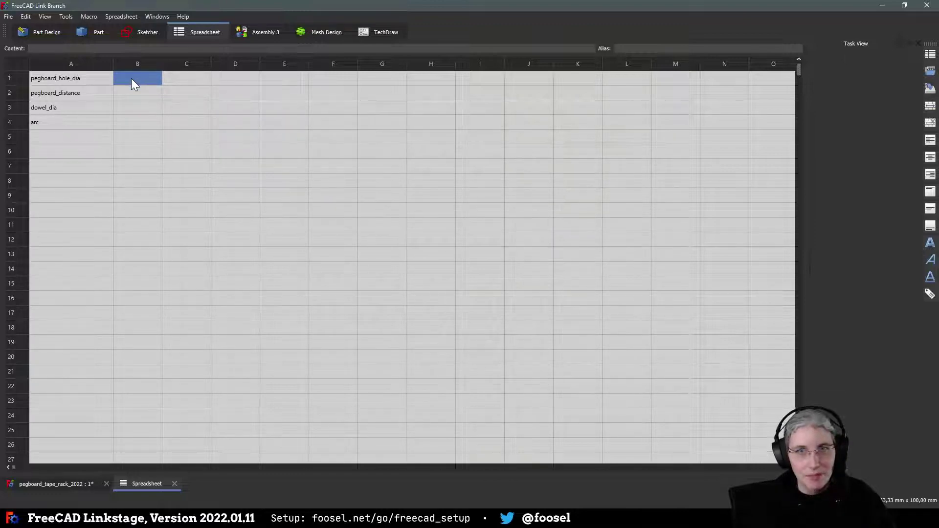
Step: Enter 7,00 mm in B1 and give it the alias pegboard_hole_dia
double_click(131, 78)
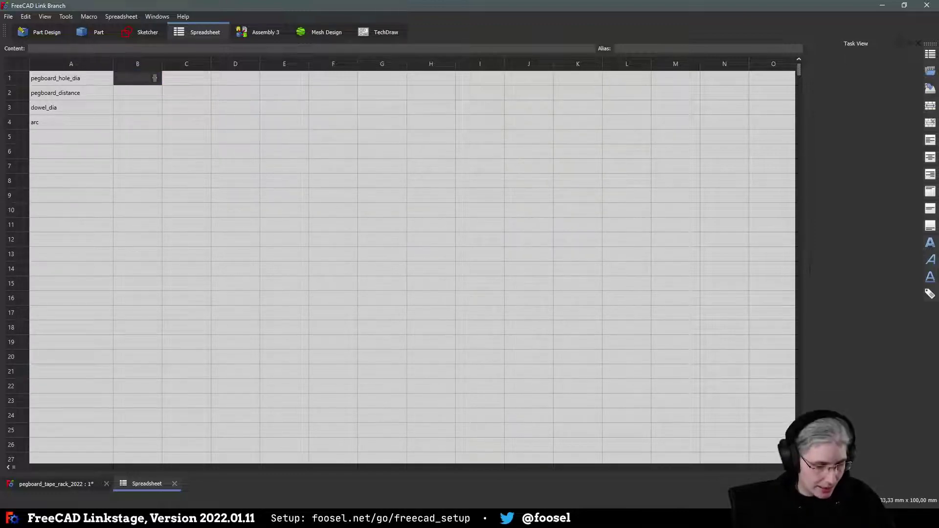
type("7,00 mm")
key("Return")
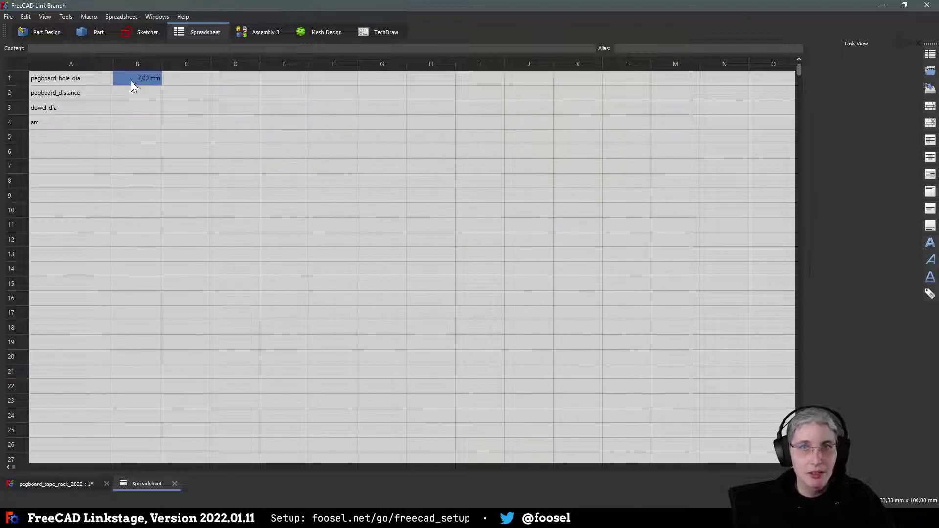
left_click(617, 48)
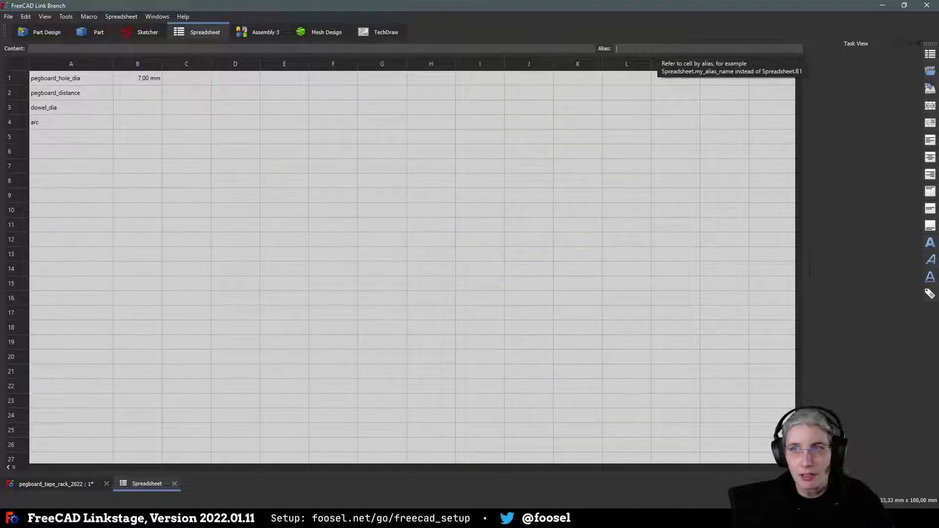
type("pegboard_hole_dia")
key("Return")
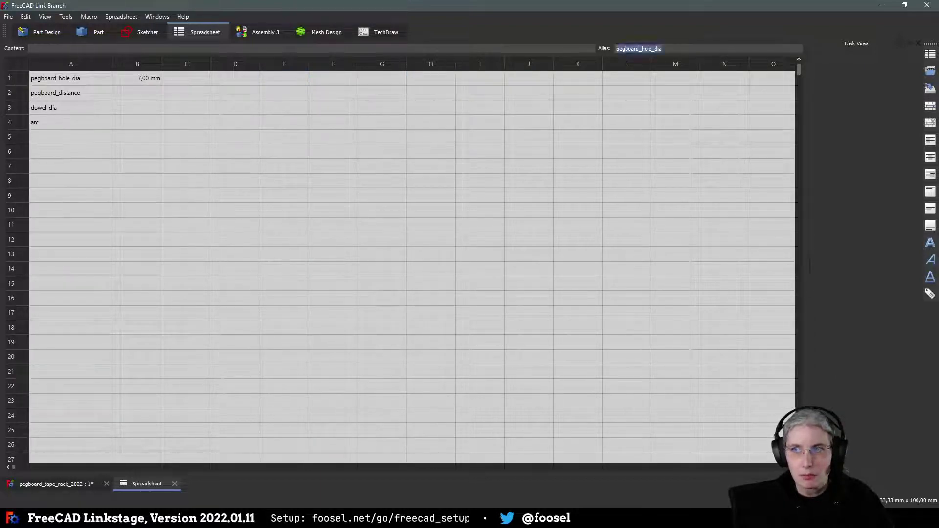
Step: Remove the stray alias from cell B2
left_click(149, 81)
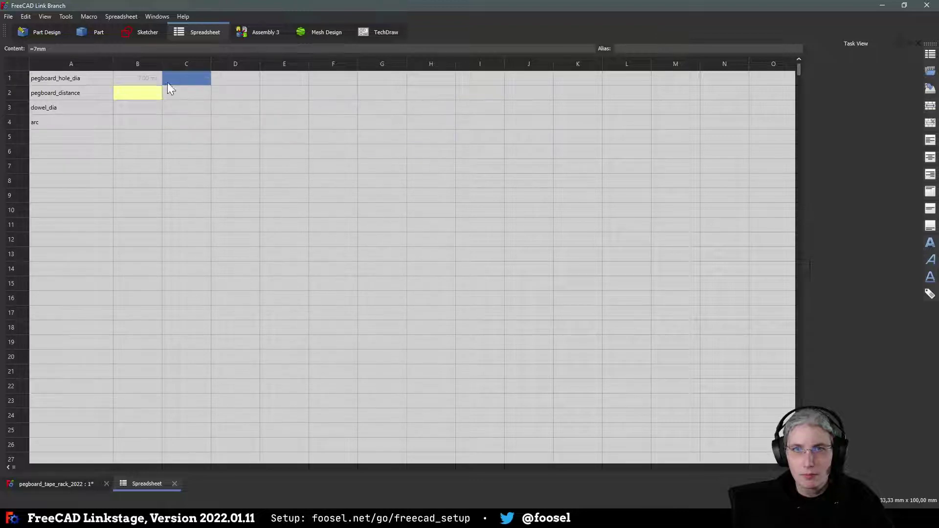
left_click(123, 95)
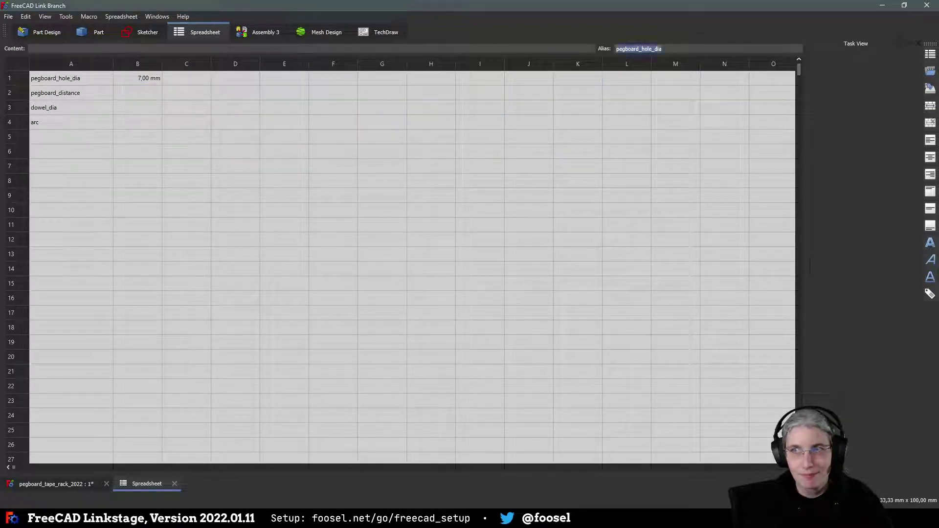
left_click(147, 93)
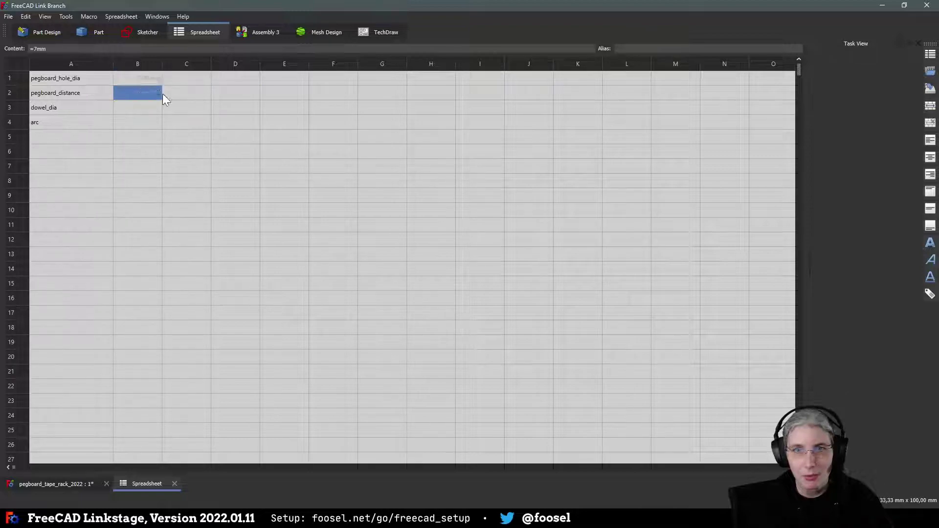
right_click(136, 91)
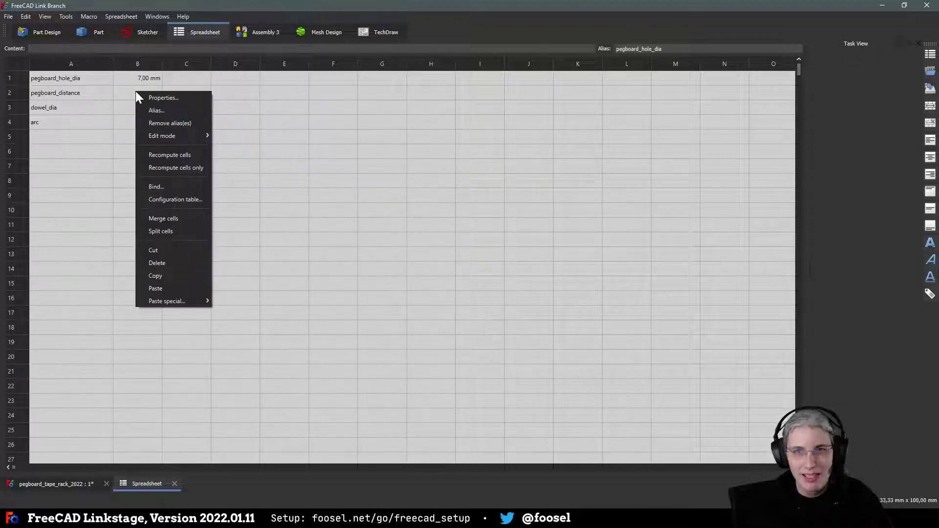
left_click(165, 123)
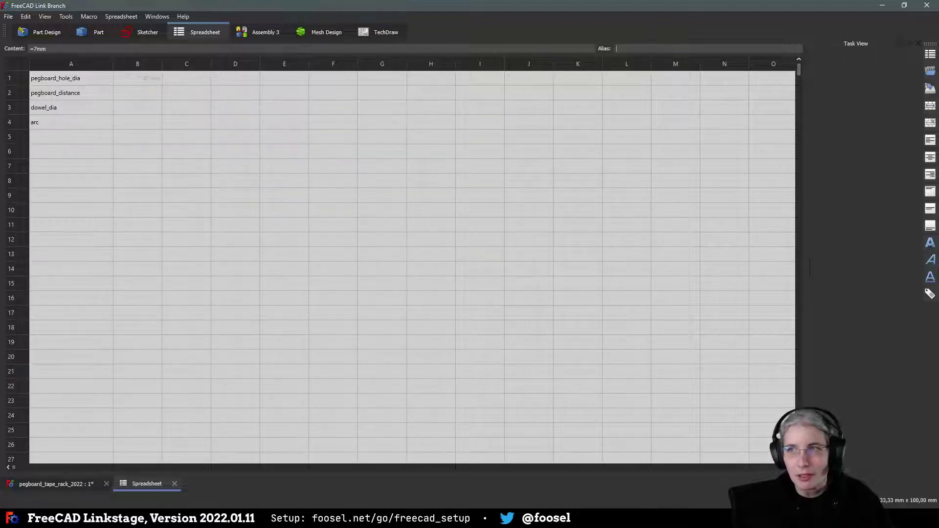
left_click(563, 155)
left_click(548, 117)
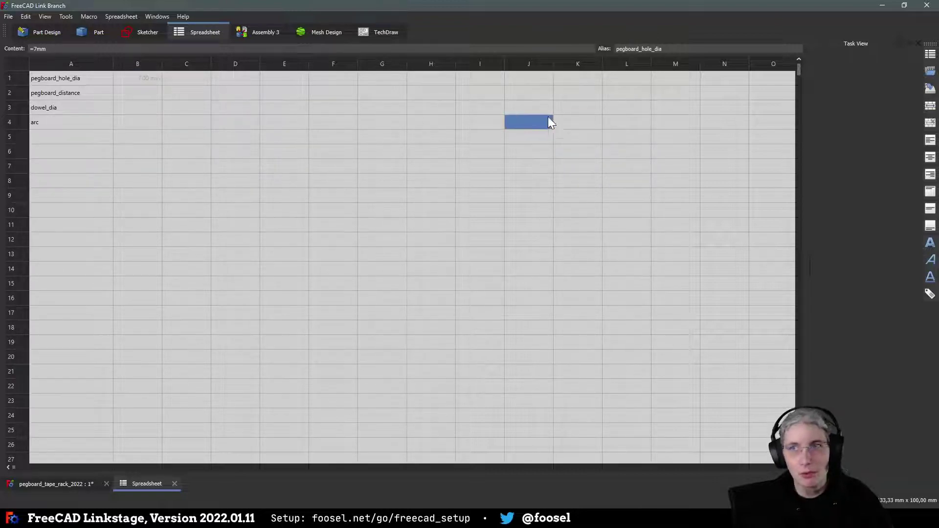
left_click(135, 95)
left_click(164, 104)
left_click(208, 96)
Step: Enter 25,40 mm in B2 and alias it as the pegboard distance
left_click(92, 101)
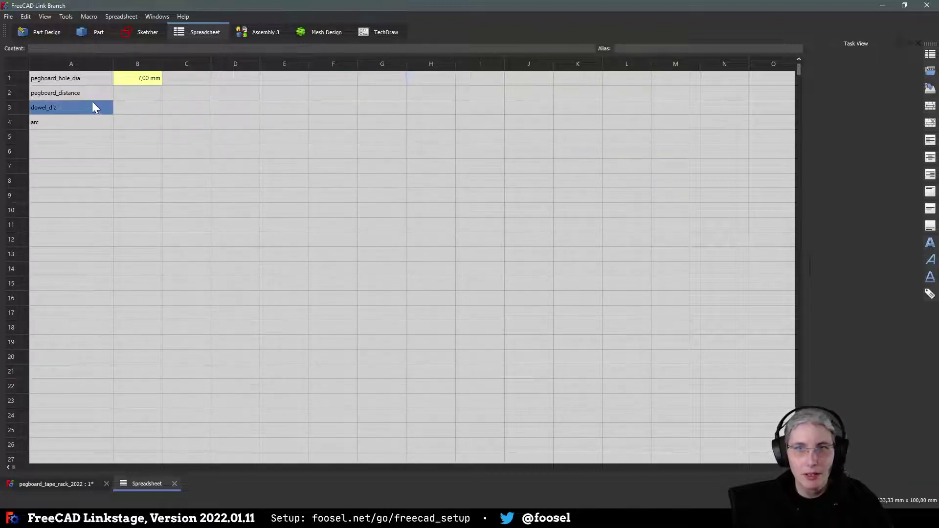
left_click(137, 93)
type("25")
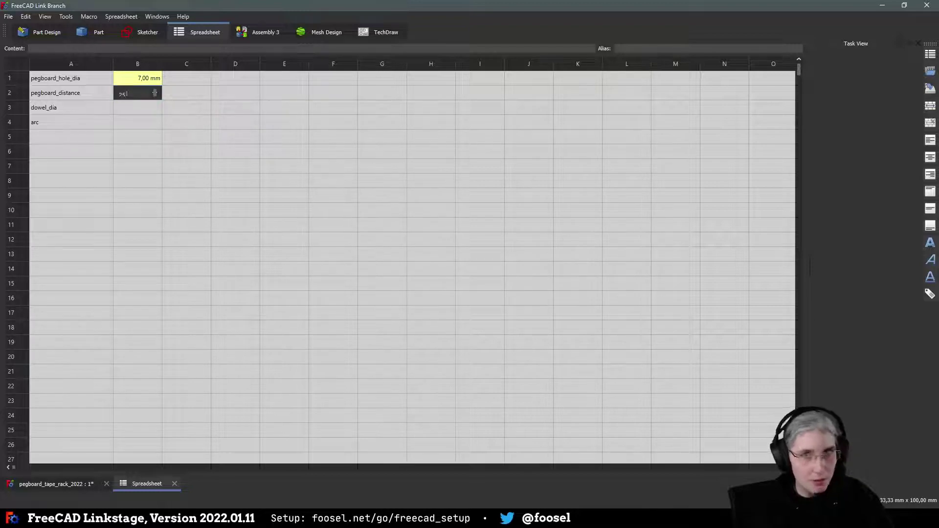
type(",40 mm")
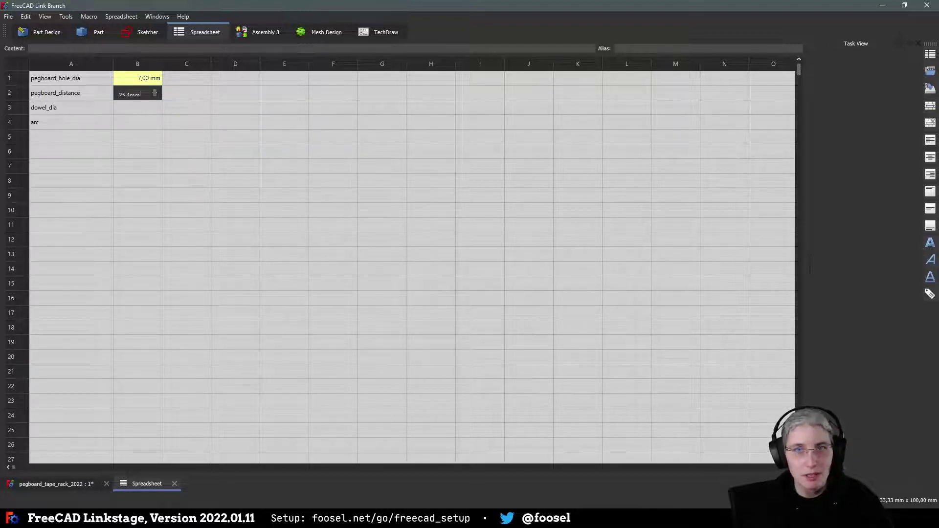
key("Return")
left_click(175, 108)
left_click(138, 96)
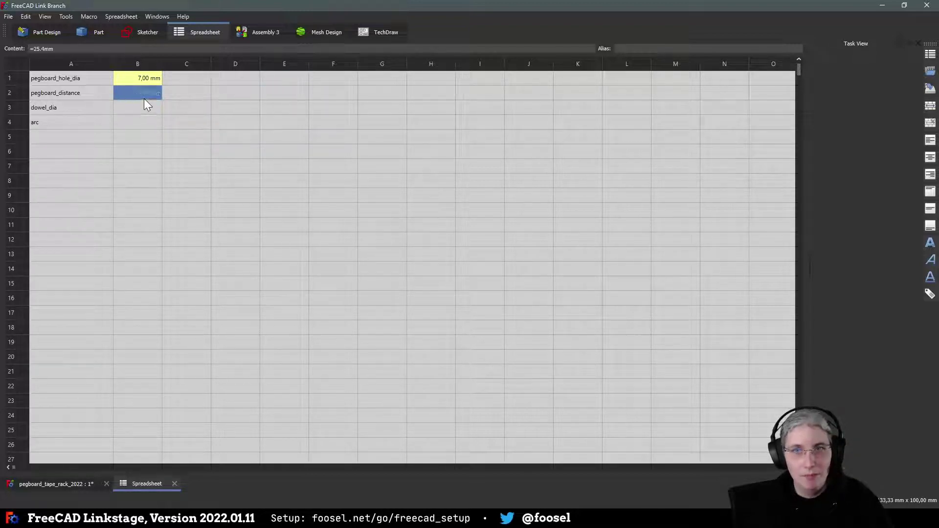
left_click(651, 48)
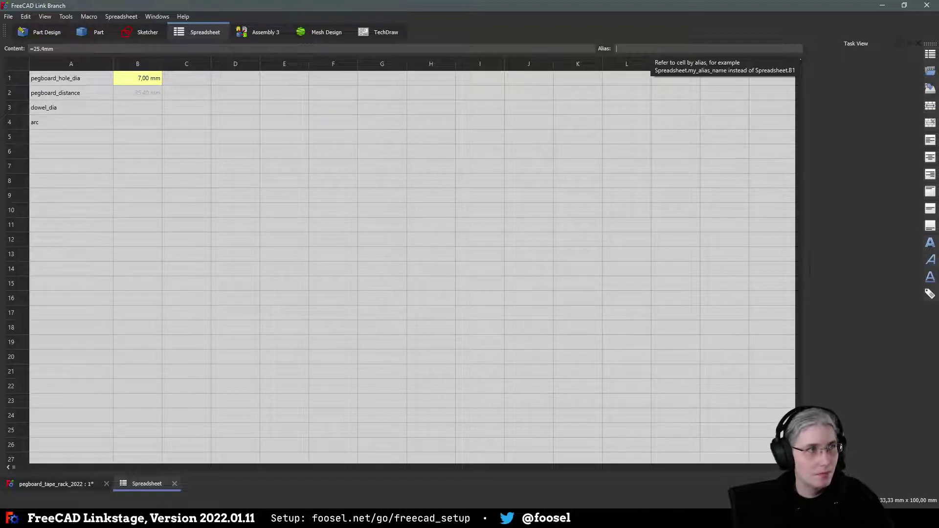
type("pegboard_")
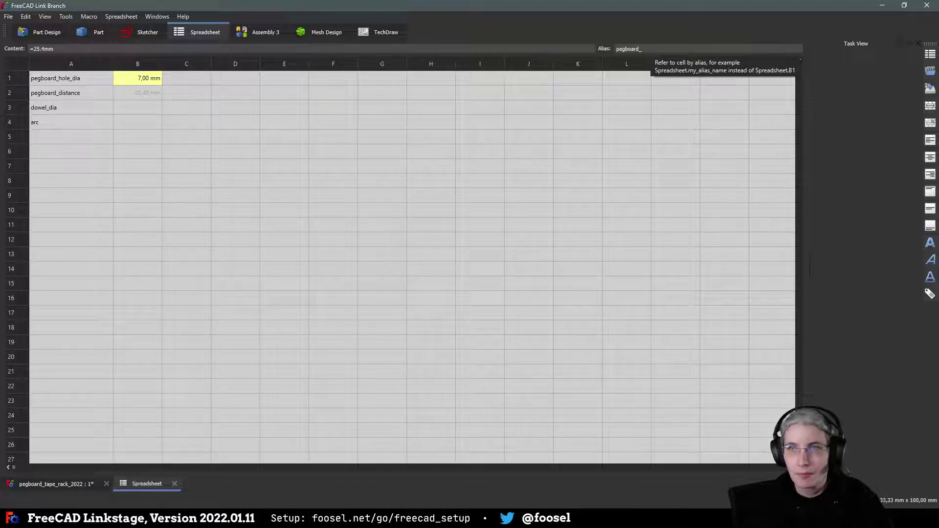
type("distrance")
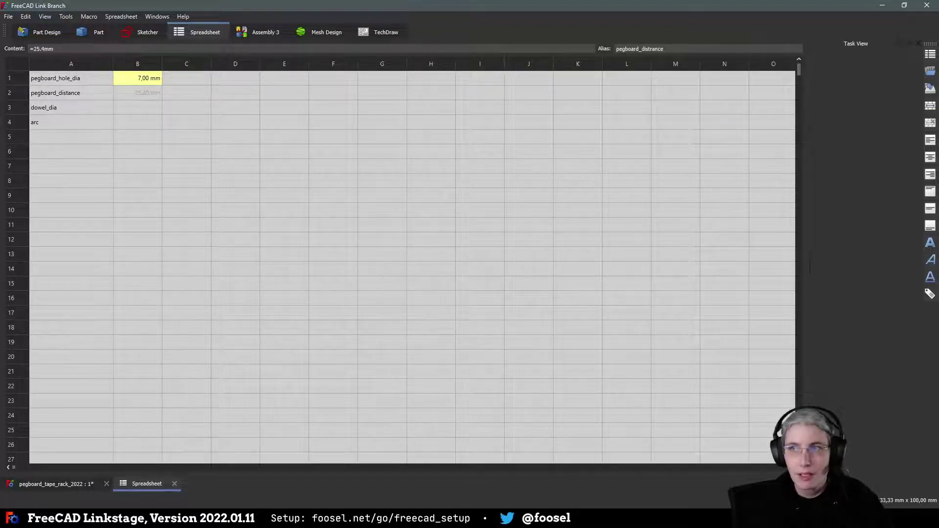
left_click(179, 108)
Step: Enter 10 mm in B3 and type the dowel_dia alias
left_click(147, 111)
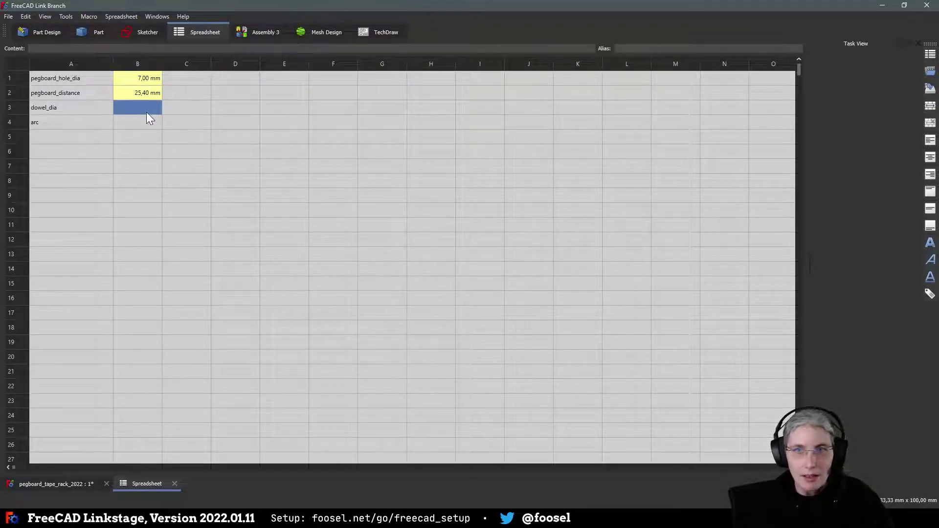
type("1n")
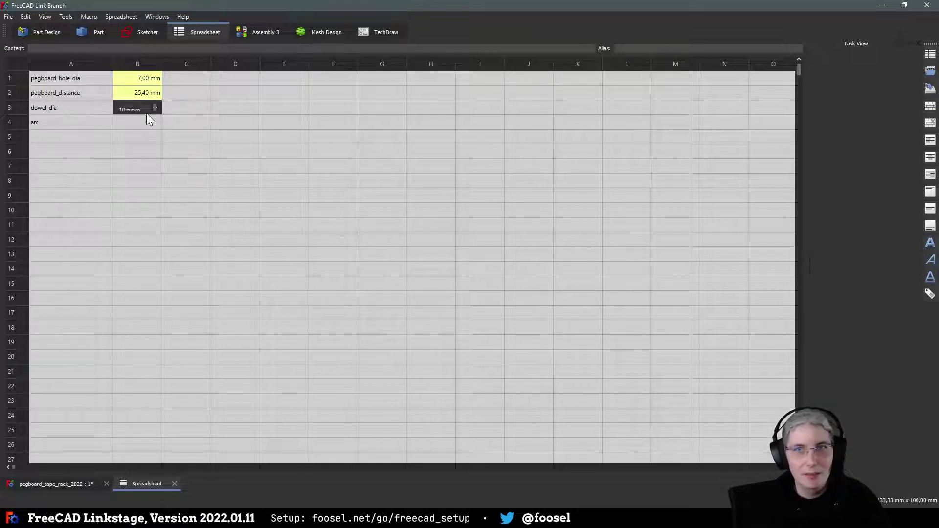
type("mm")
key("Return")
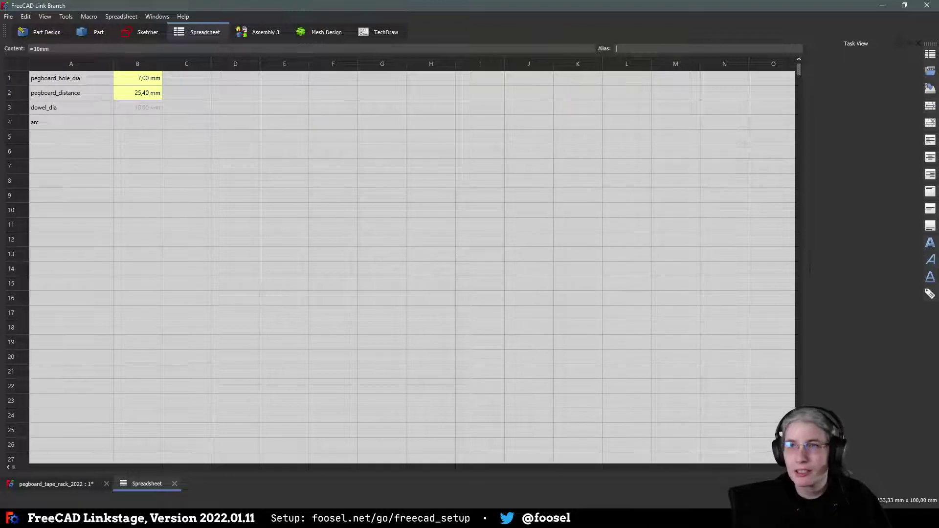
type("dowel_")
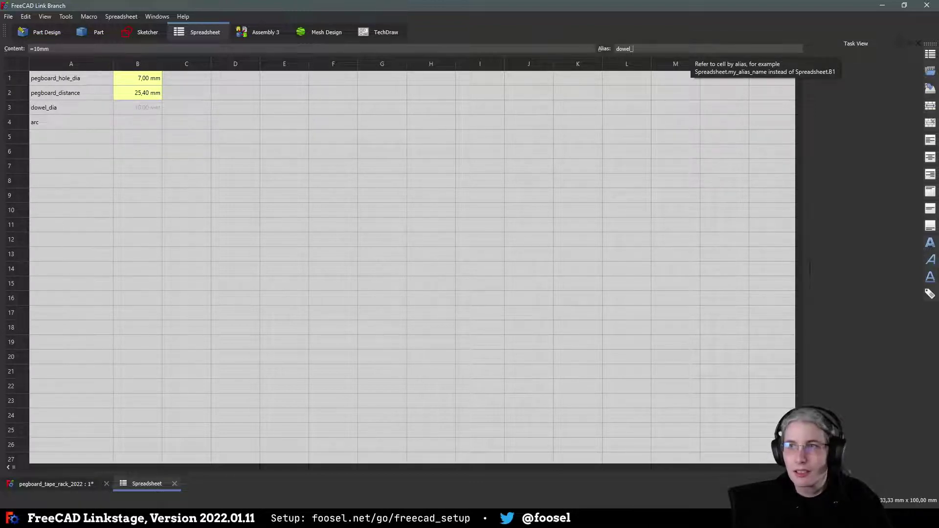
type("dia")
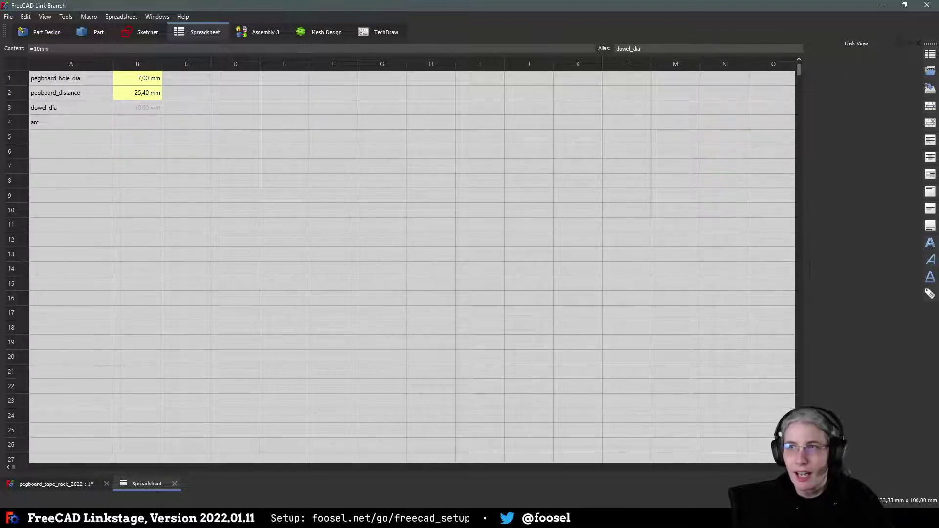
Step: Commit the dowel_dia alias on spreadsheet cell B3
left_click(598, 122)
left_click(188, 125)
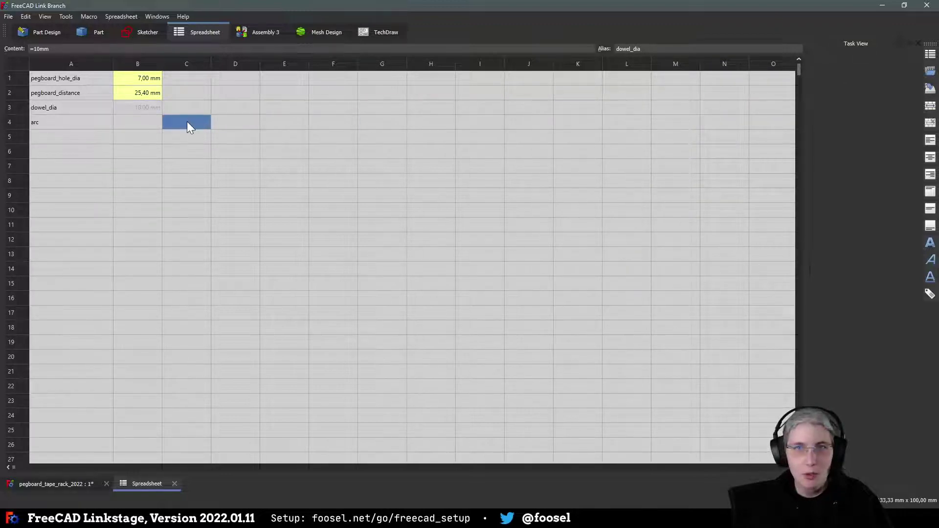
left_click(129, 125)
left_click(126, 156)
Step: Enter 80mm in cell B4, then change it to 90mm
left_click(144, 138)
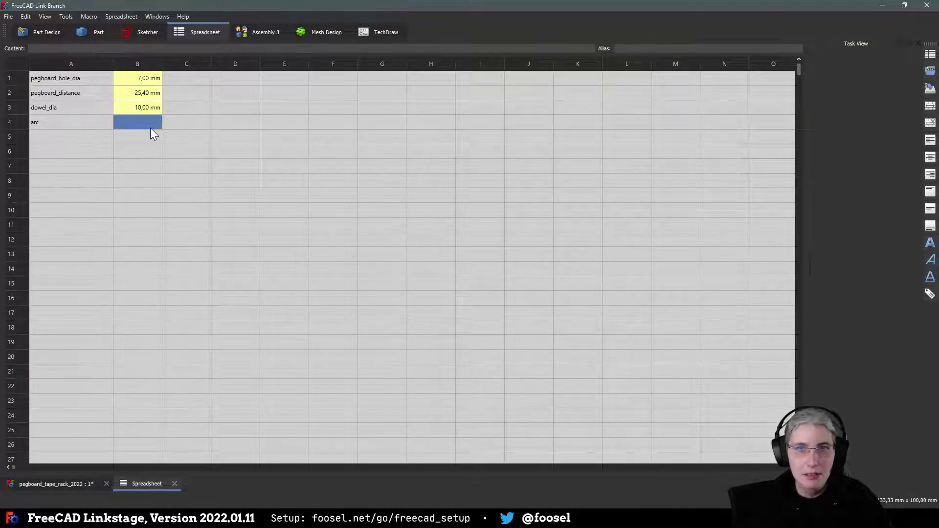
type("80mm")
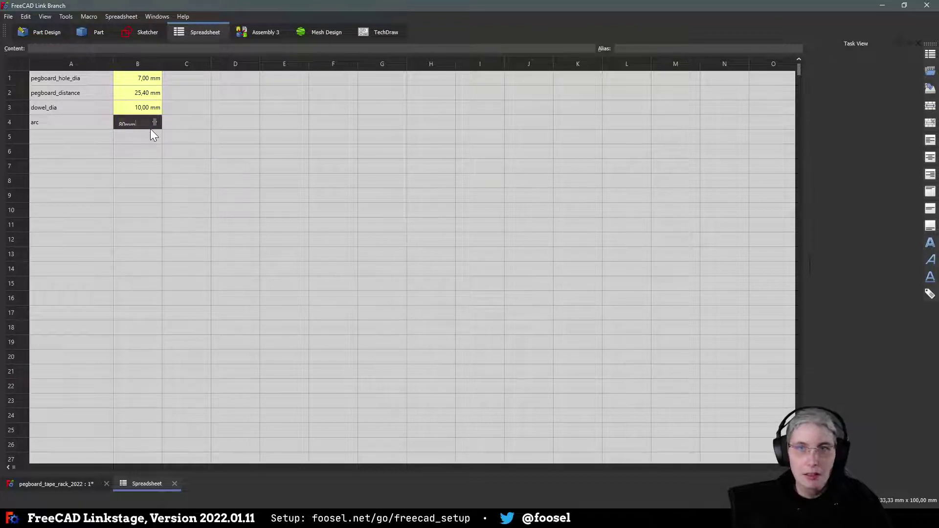
key("Return")
double_click(143, 121)
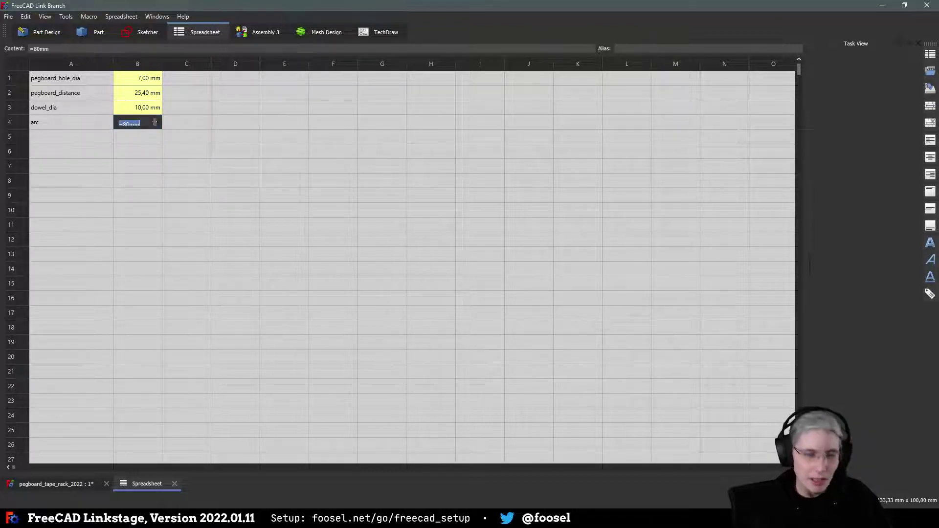
type("90mm")
key("Return")
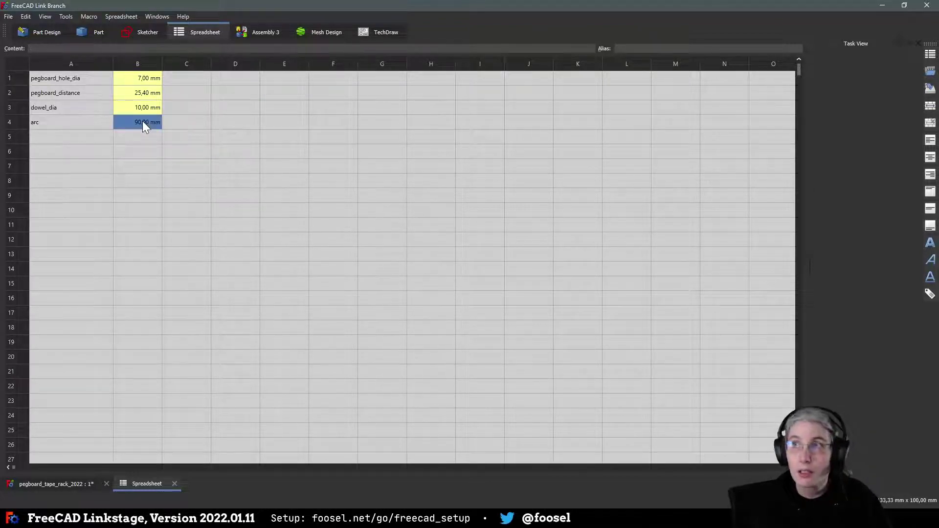
left_click(153, 146)
left_click(206, 139)
left_click(227, 123)
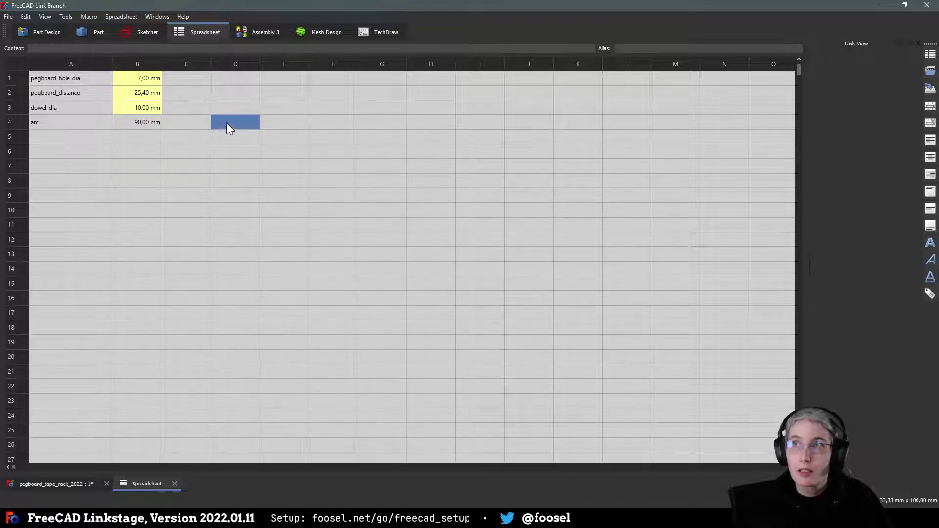
Step: Give cell B4 the alias 'arc'
left_click(221, 169)
left_click(219, 173)
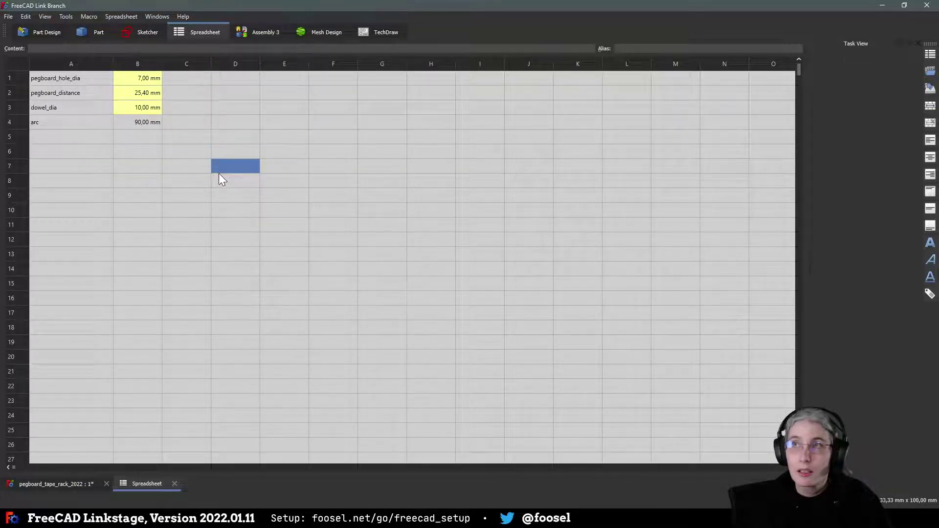
left_click(204, 168)
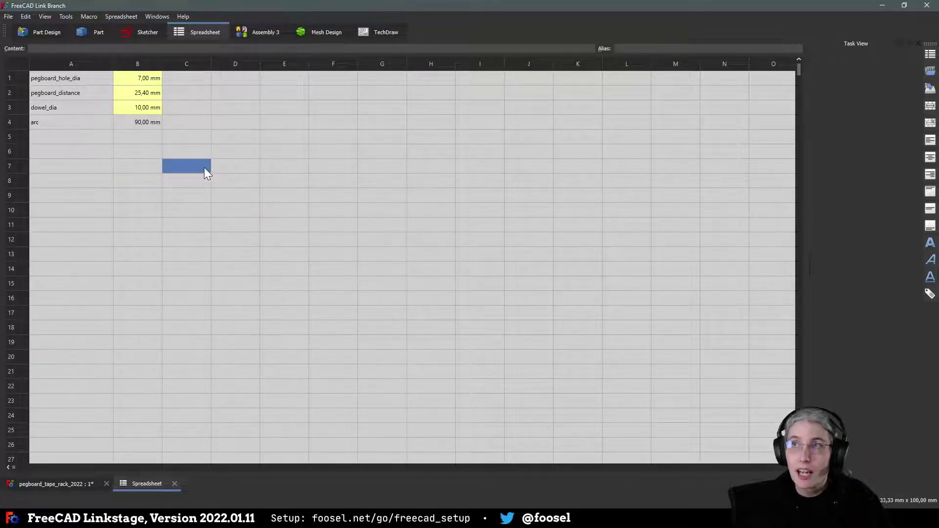
left_click(107, 112)
left_click(52, 123)
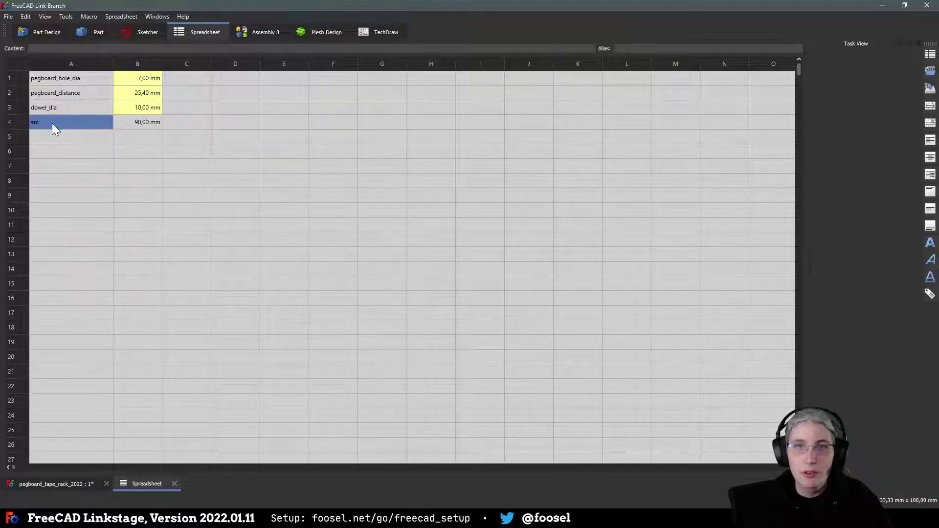
left_click(53, 112)
left_click(133, 123)
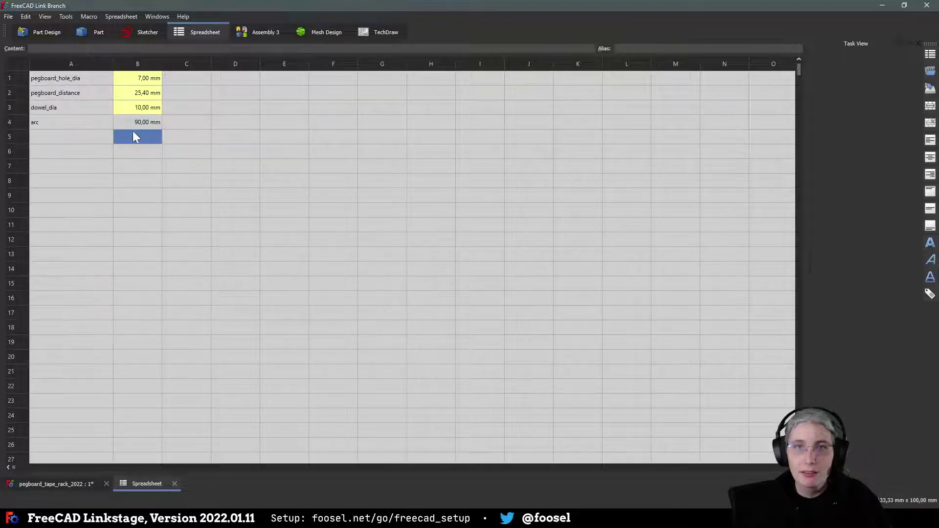
left_click(748, 48)
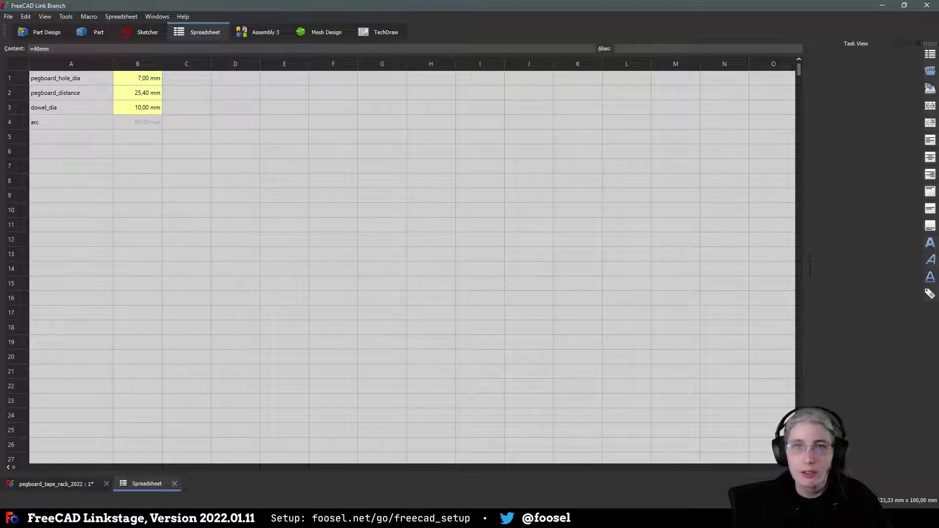
type("arc")
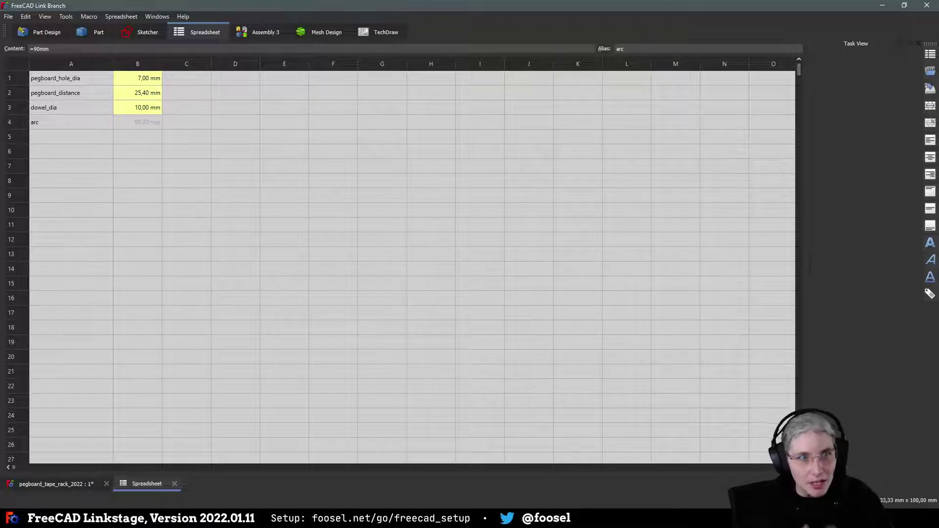
left_click(276, 150)
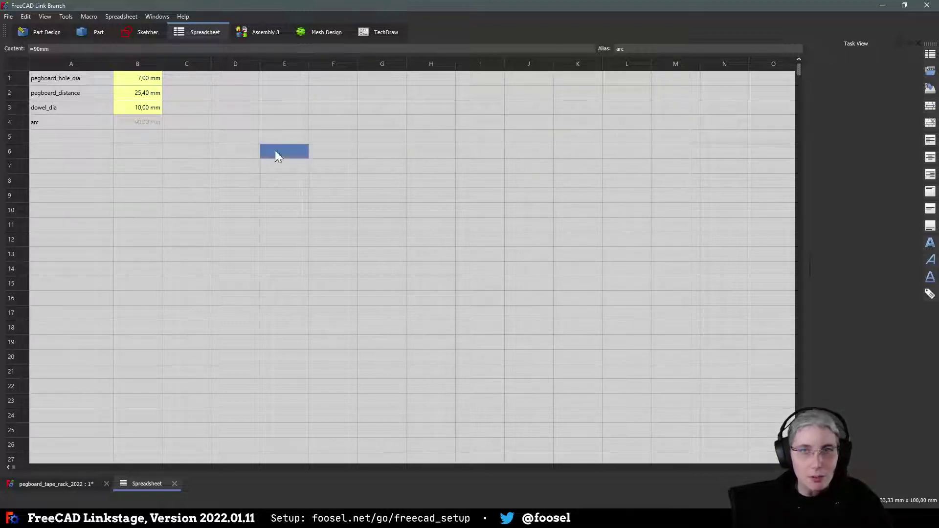
Step: Return to the pegboard_tape_rack_2022 document, review the spreadsheet, then go back to the 3D view
left_click(138, 142)
left_click(193, 184)
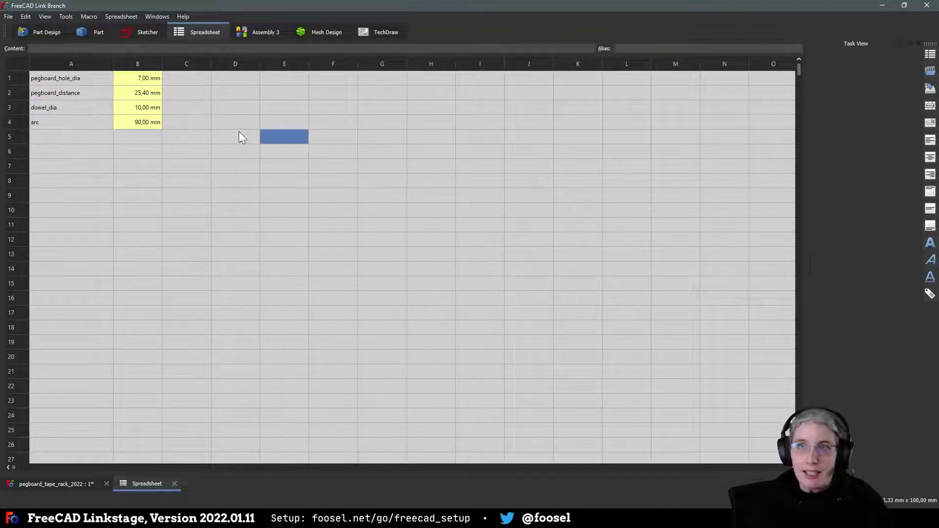
left_click(57, 483)
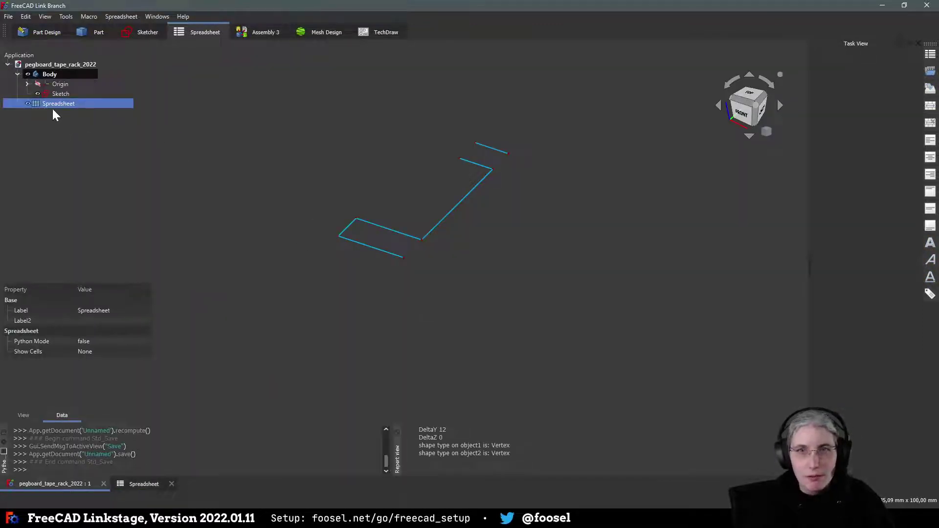
double_click(57, 105)
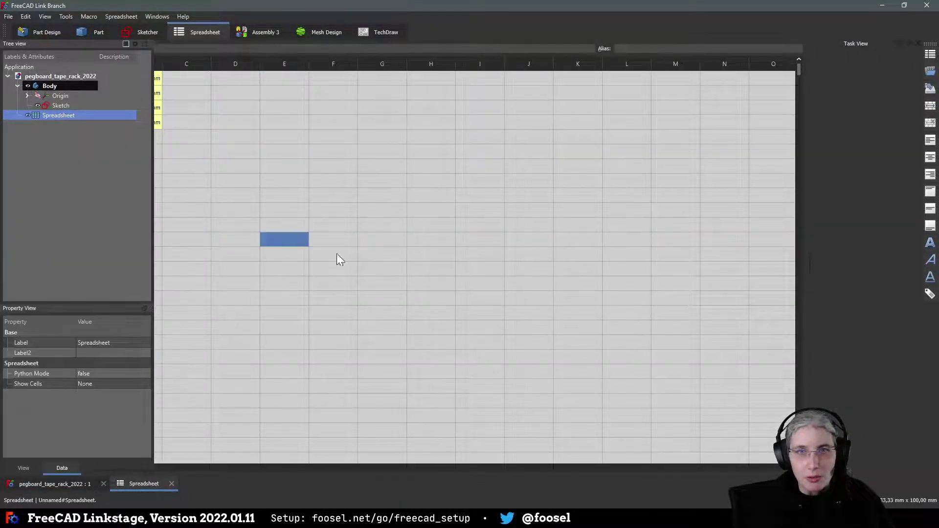
left_click(80, 483)
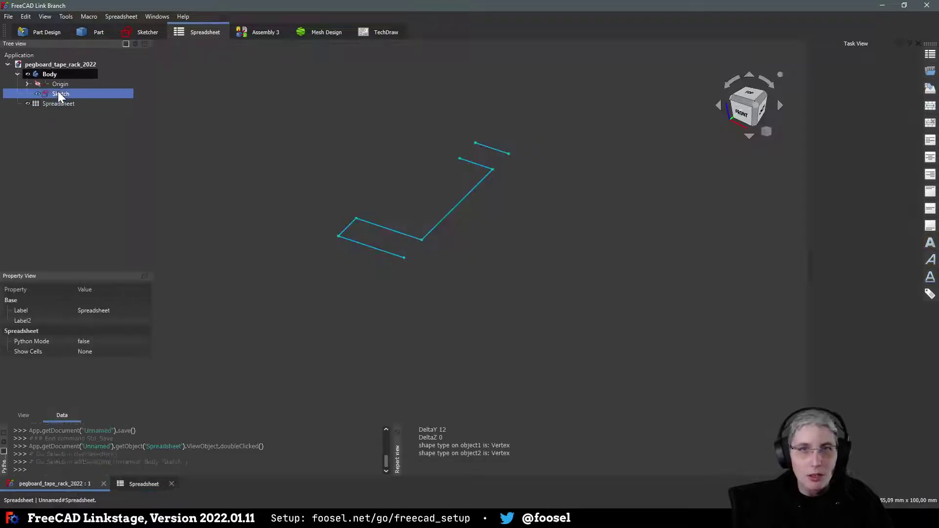
Step: Reopen the hook sketch and select the small rectangle's left edge, then show the spreadsheet
double_click(58, 92)
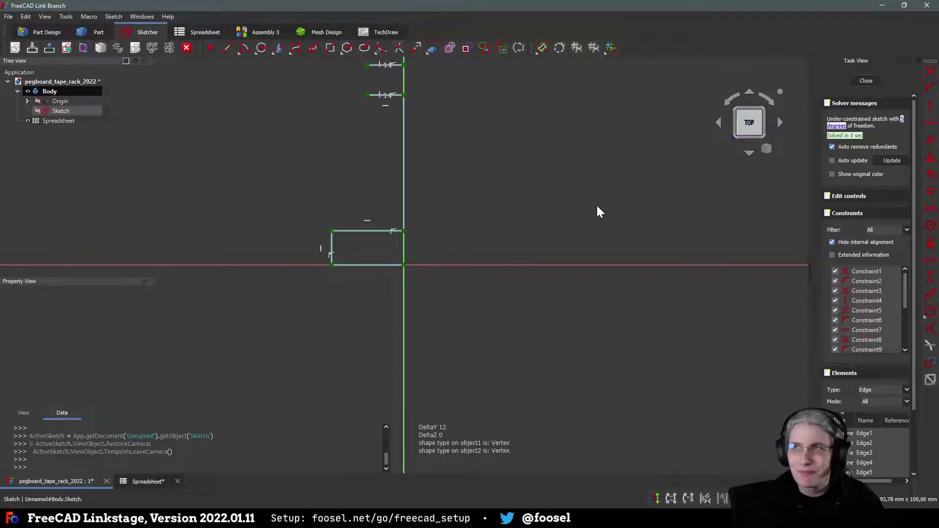
middle_click_drag(459, 169, 470, 273)
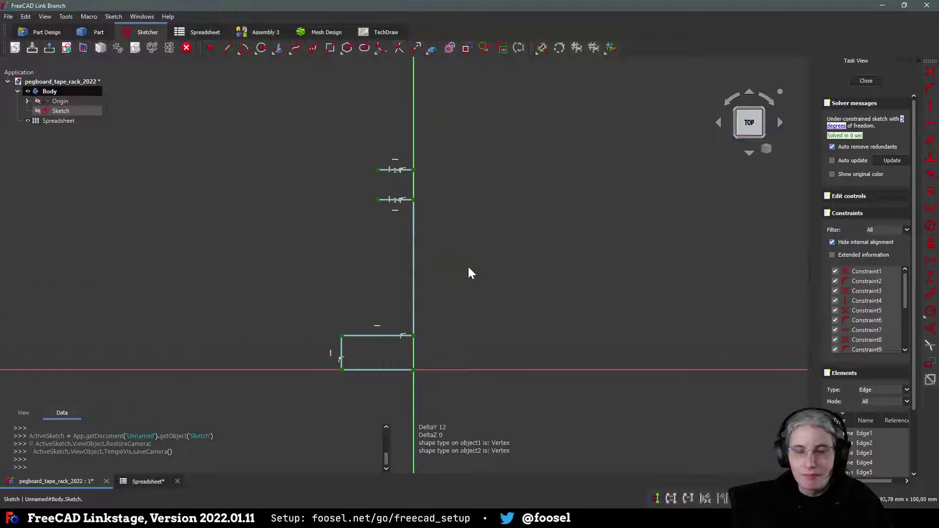
left_click(342, 350)
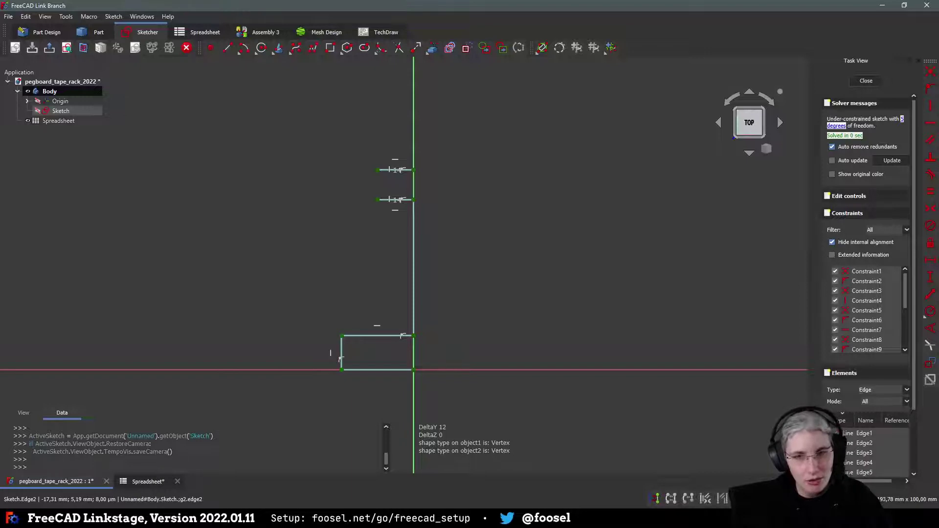
left_click(152, 481)
Step: Record the old hole diameter, 7,00 mm, as a note in cell C1
left_click(141, 112)
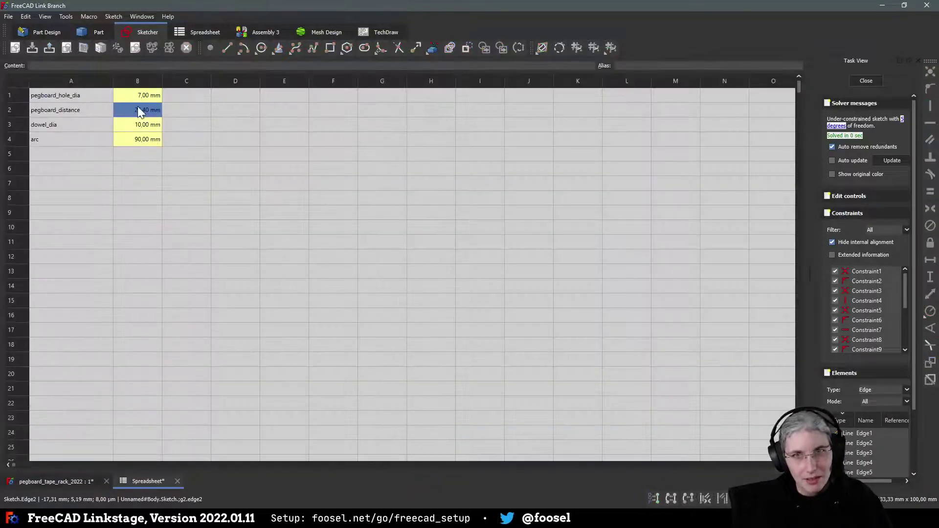
left_click(140, 98)
left_click(172, 95)
double_click(168, 97)
type("7")
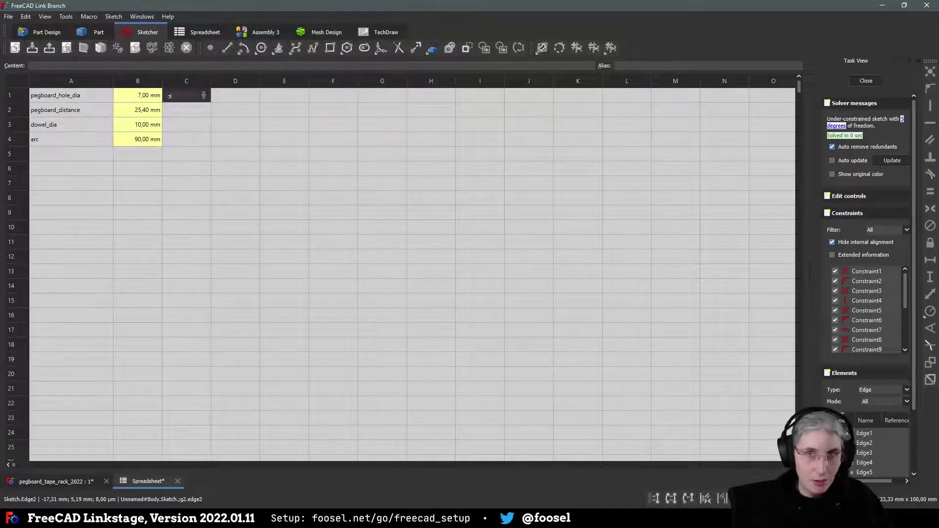
type(",00 ")
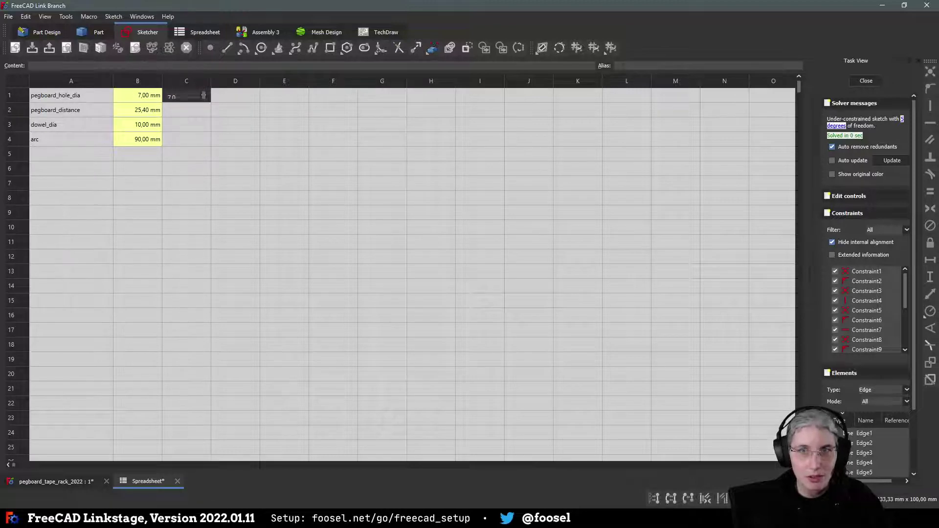
type("m")
key("Return")
Step: Change pegboard_hole_dia in B1 from =7mm to 6.5
left_click(221, 95)
double_click(136, 93)
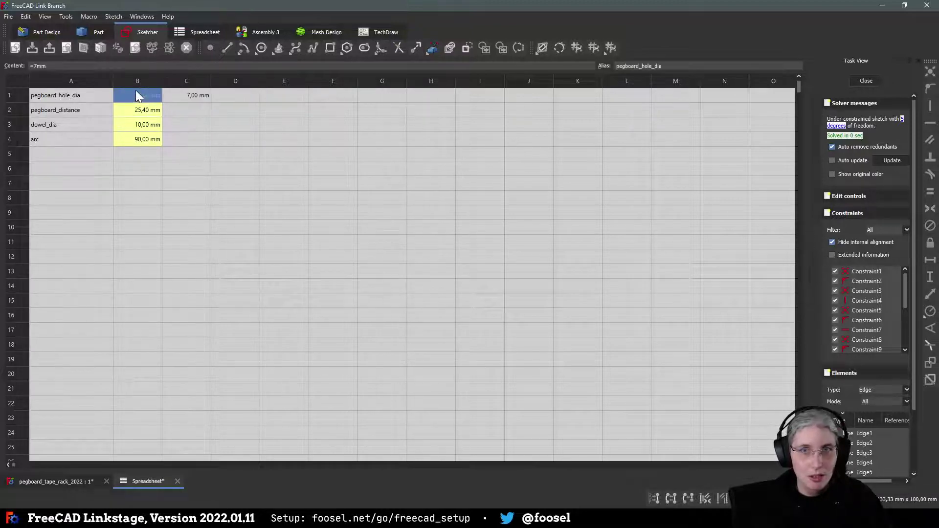
left_click(271, 128)
type("6,5")
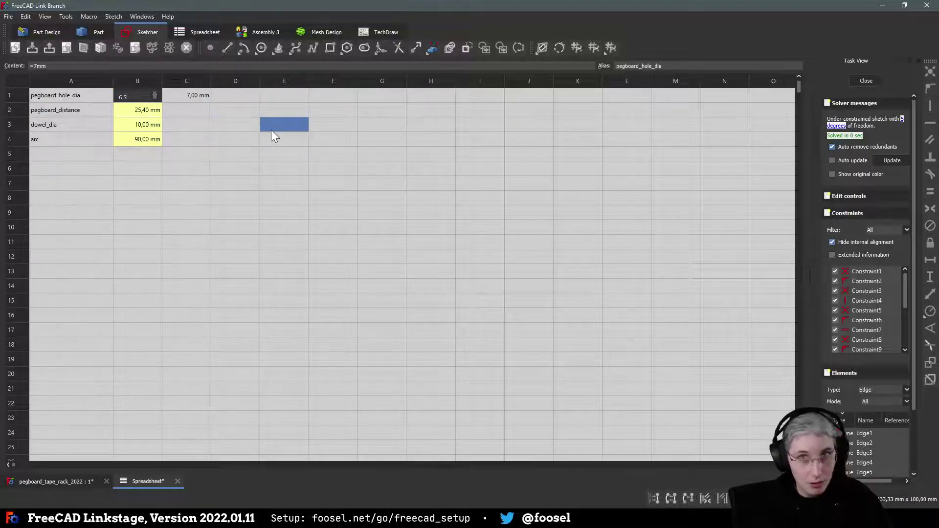
type(".5")
key("Return")
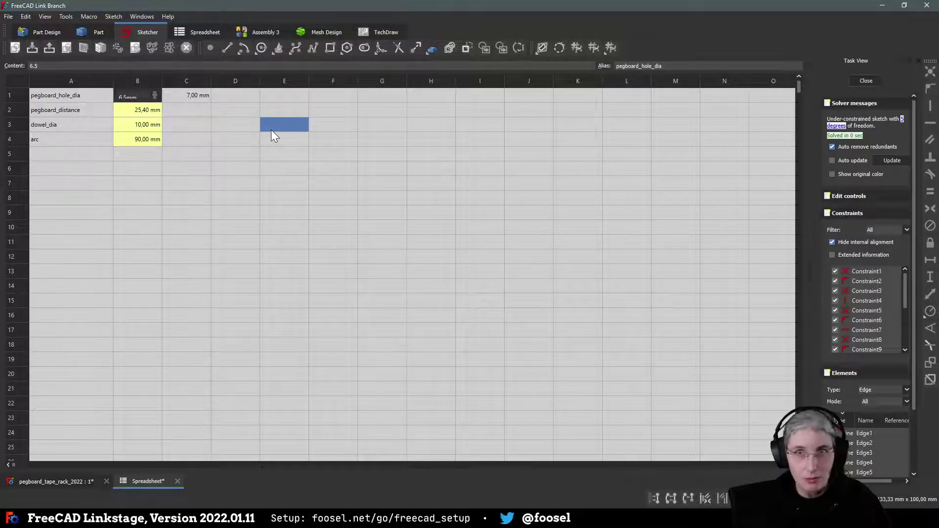
key("Down")
Step: Check the new 6,50 mm value in B1 and go back to the sketch
left_click(204, 163)
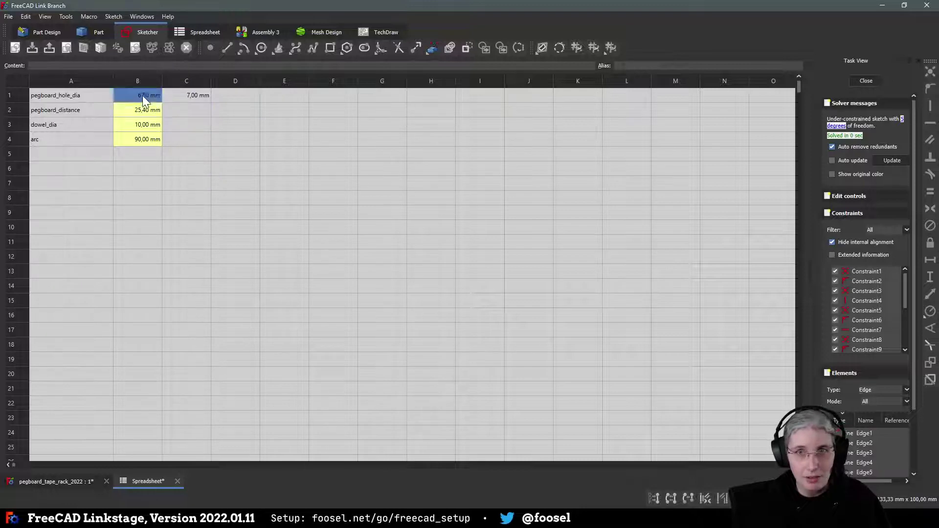
left_click(53, 95)
left_click(269, 196)
left_click(73, 155)
left_click(238, 212)
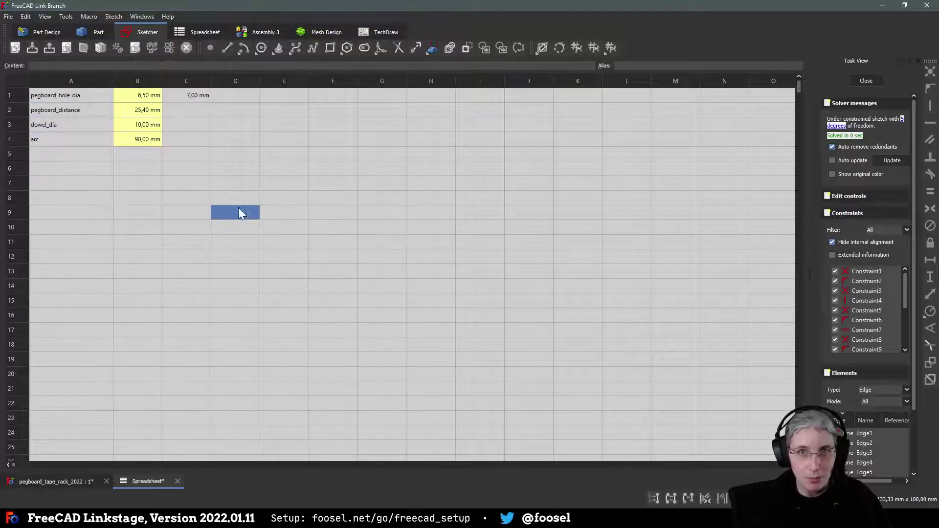
left_click(66, 481)
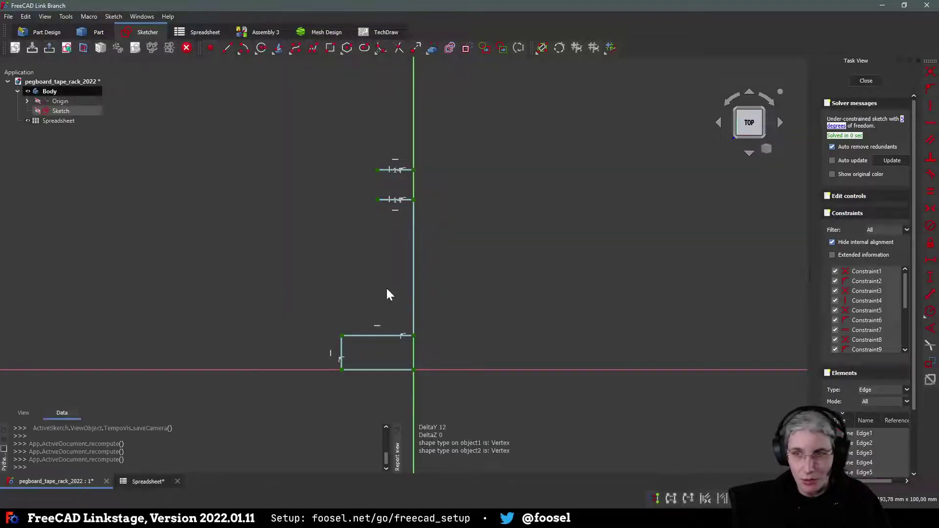
Step: Constrain the small rectangle's left edge height to <<Spreadsheet>>.pegboard_hole_dia (6.50 mm)
left_click(342, 352)
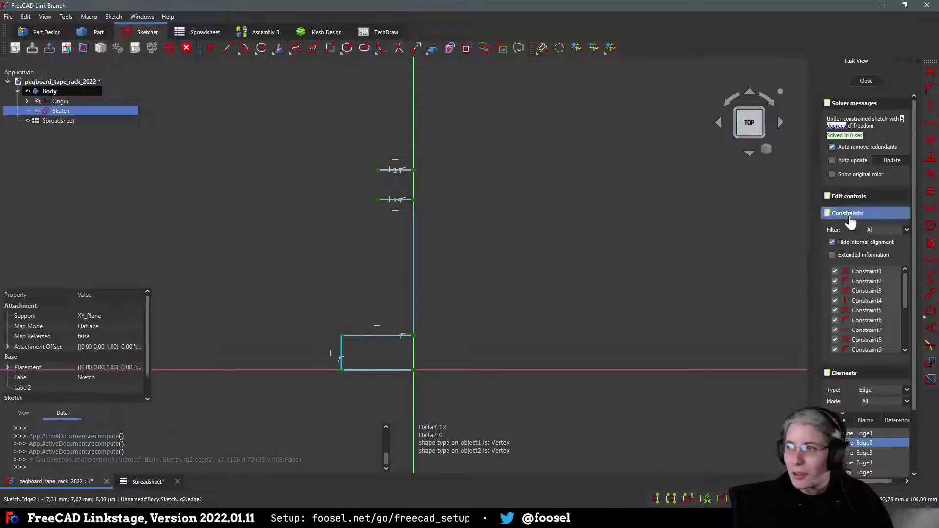
left_click(929, 279)
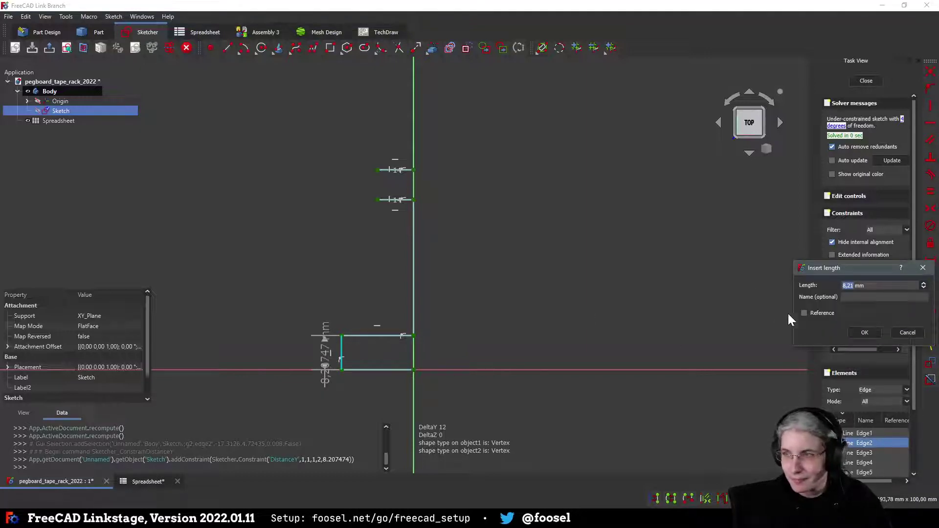
left_click(905, 285)
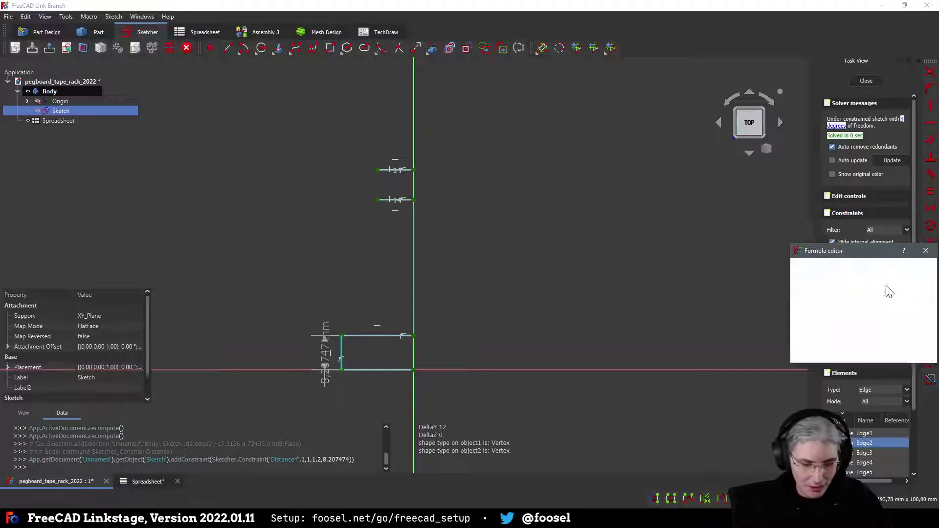
type("<<Spreadsheet>>.peg")
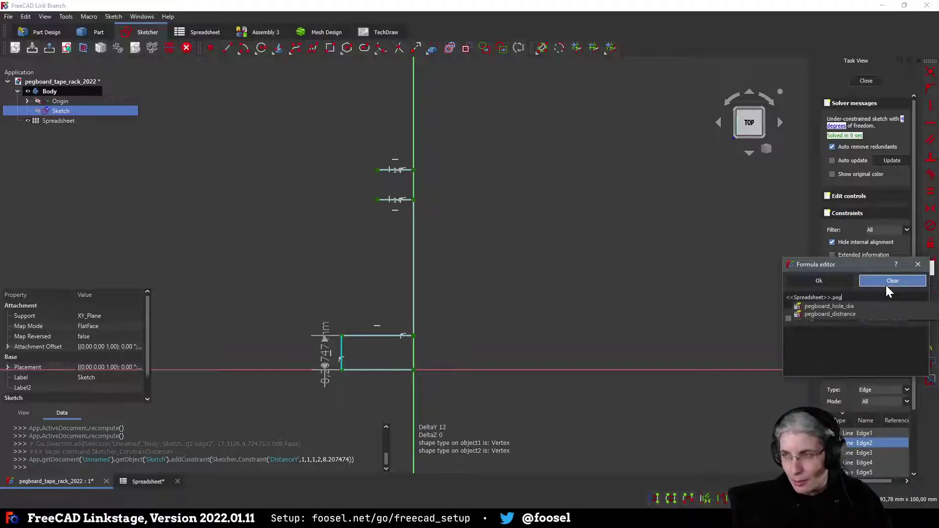
key("Down")
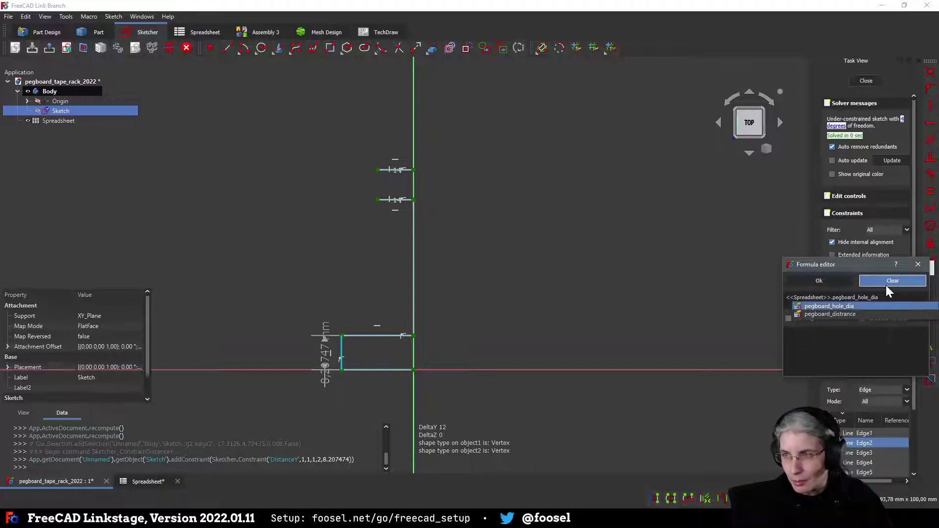
key("Return")
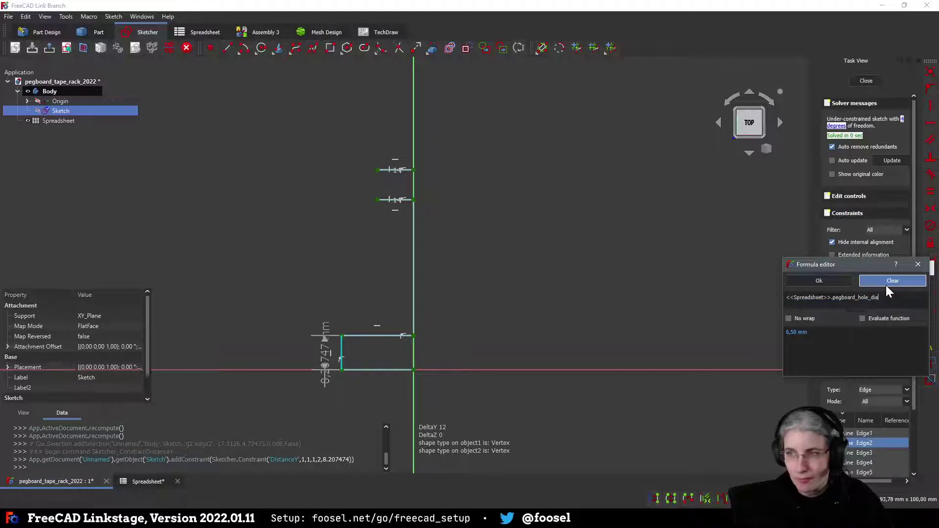
left_click(810, 281)
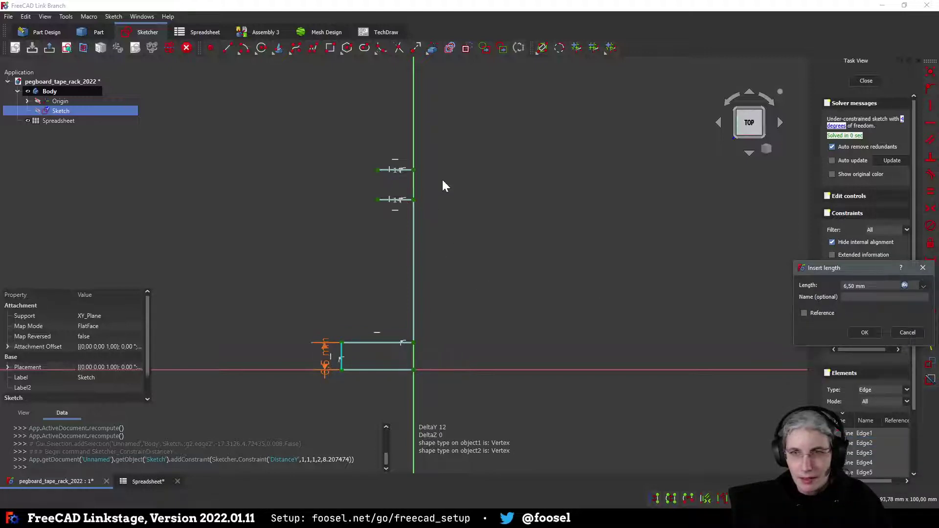
left_click(865, 333)
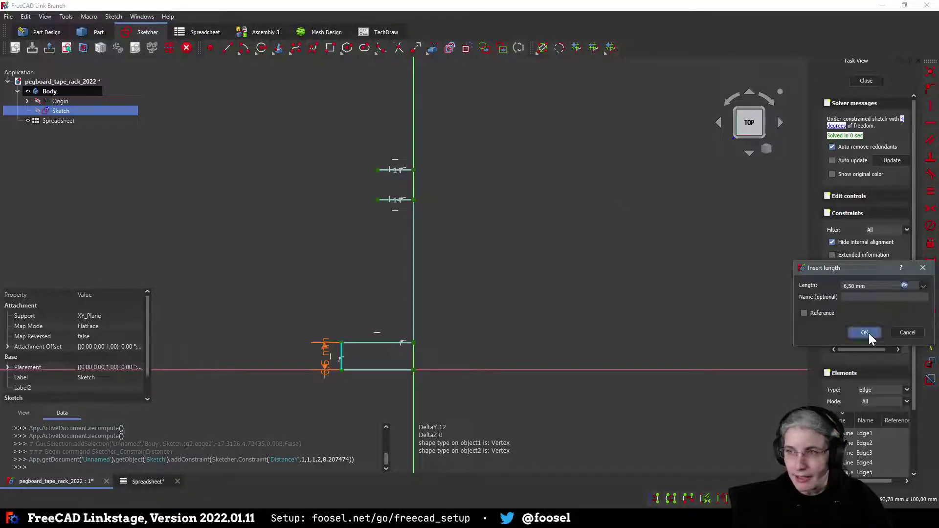
left_click(378, 172)
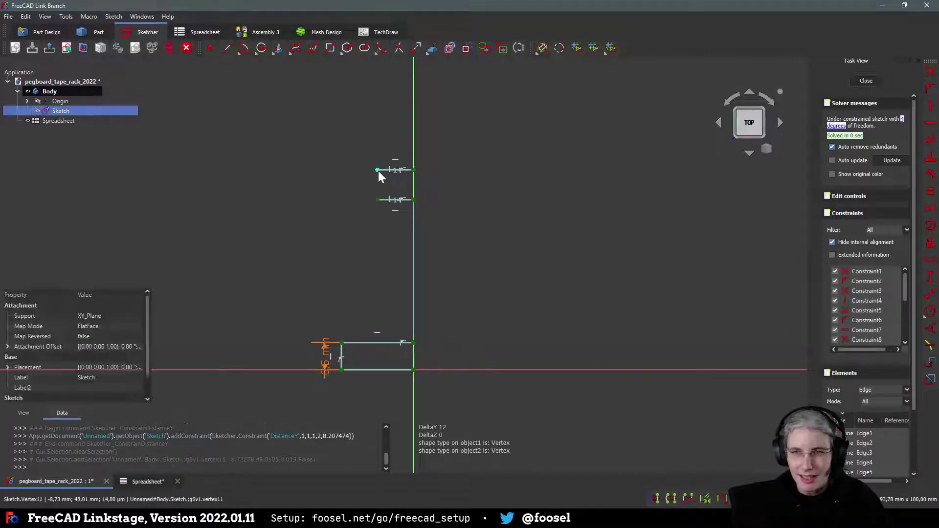
Step: Set the vertical distance between the two short lines' left ends to <<Spreadsheet>>.pegboard_hole_dia
left_click(378, 200)
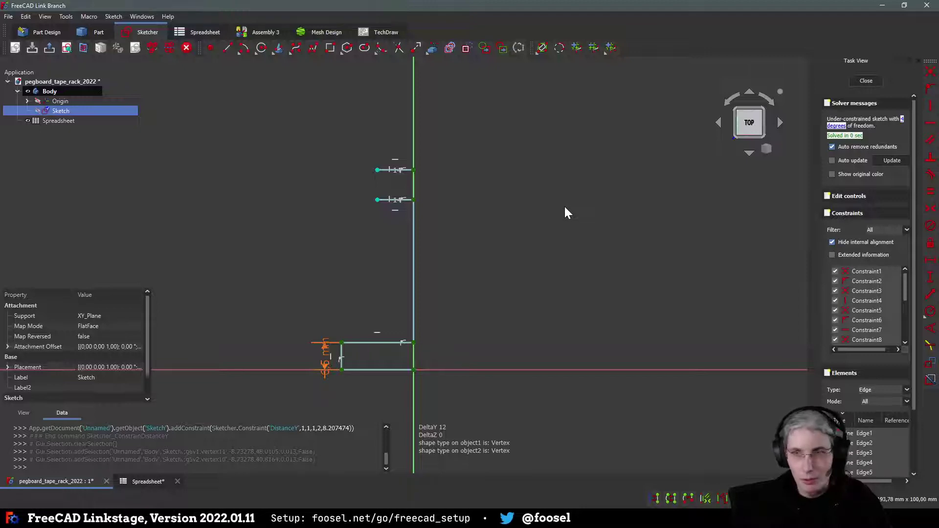
left_click(930, 277)
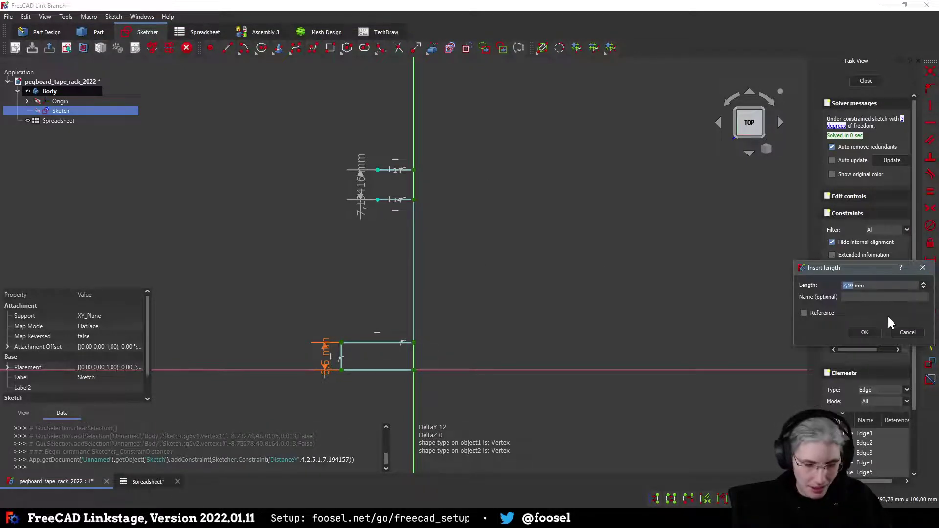
key("equal")
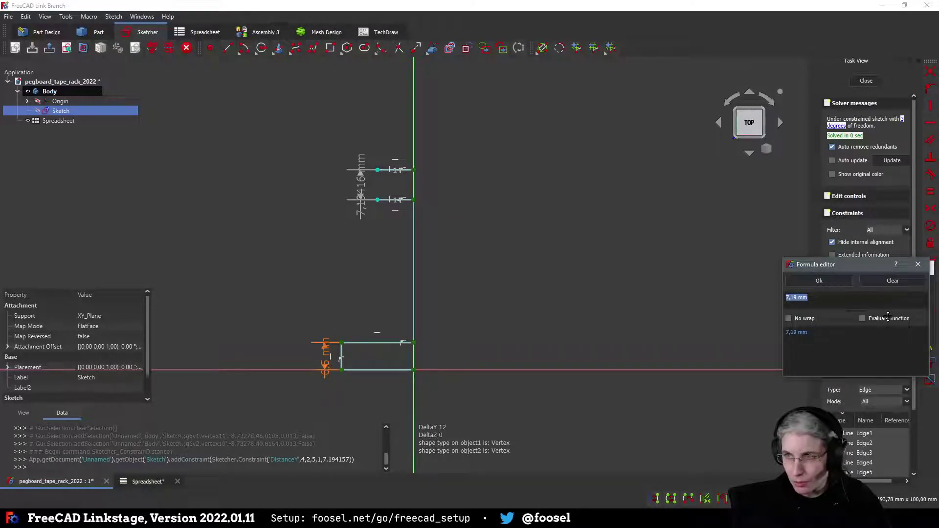
type("<<Spreadsheet>>.pe")
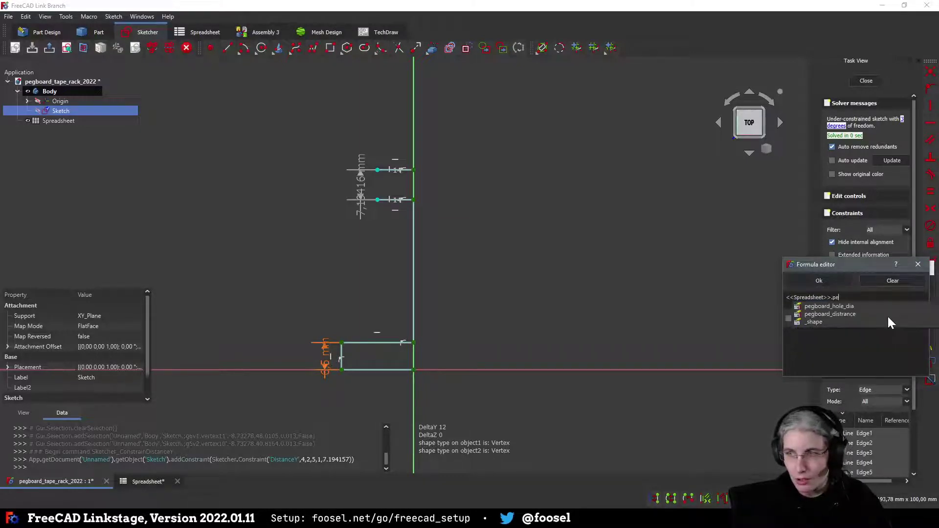
type("g")
key("Down")
key("Return")
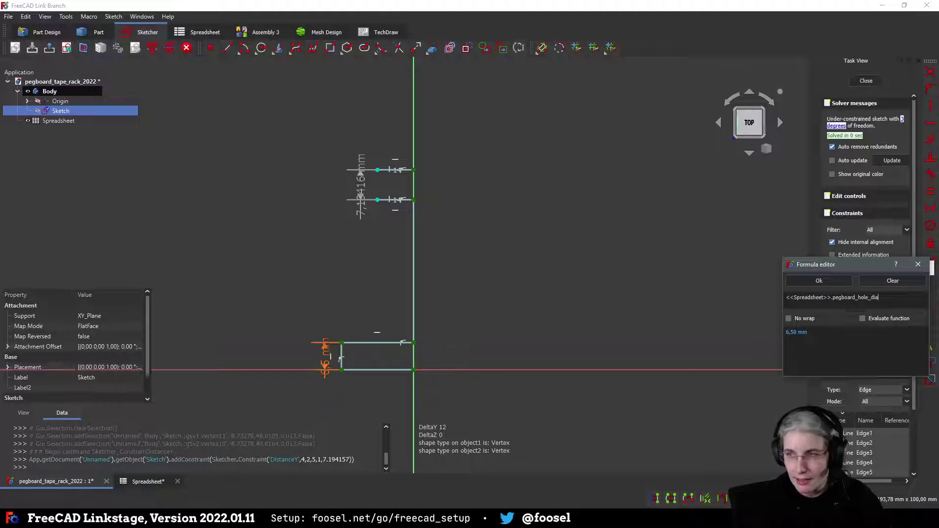
left_click(838, 281)
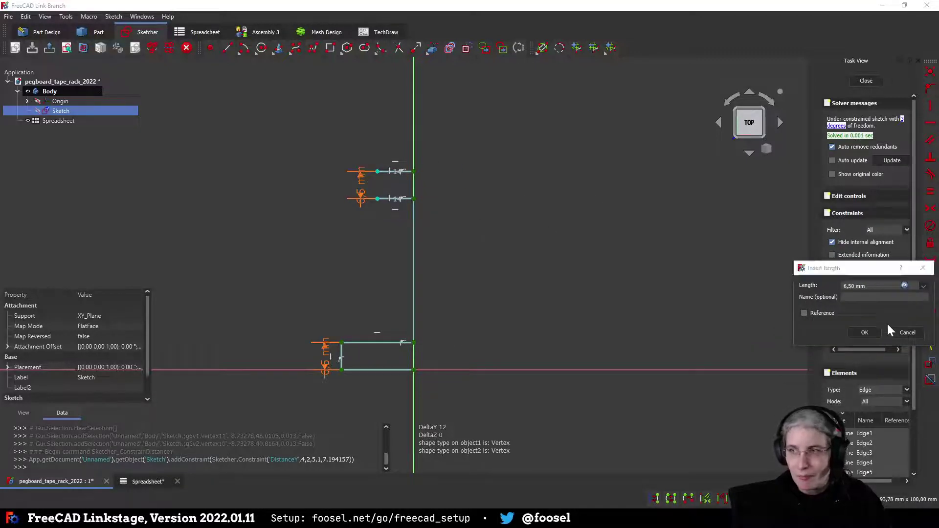
left_click(869, 332)
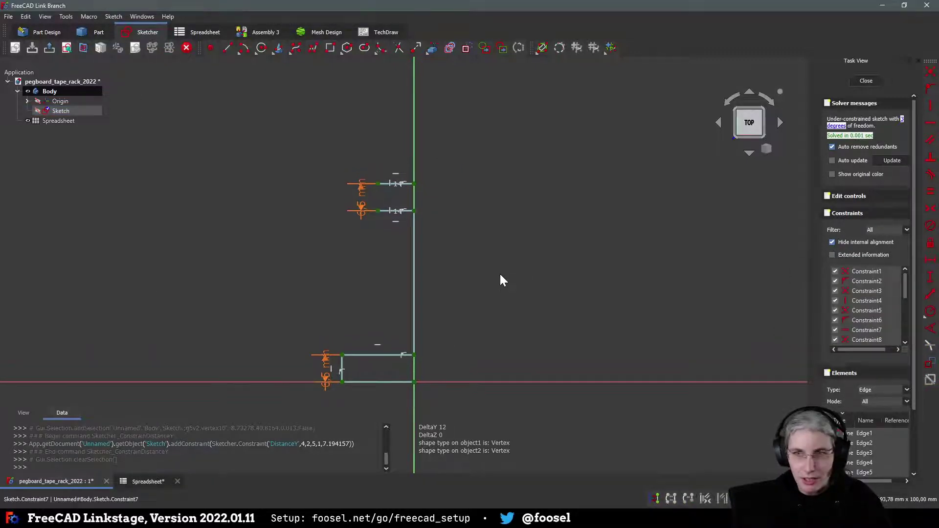
Step: Move the 6,5 mm dimensions aside and set a 10 mm horizontal distance from rectangle corner to origin
left_click_drag(360, 207, 378, 143)
left_click_drag(329, 370, 346, 419)
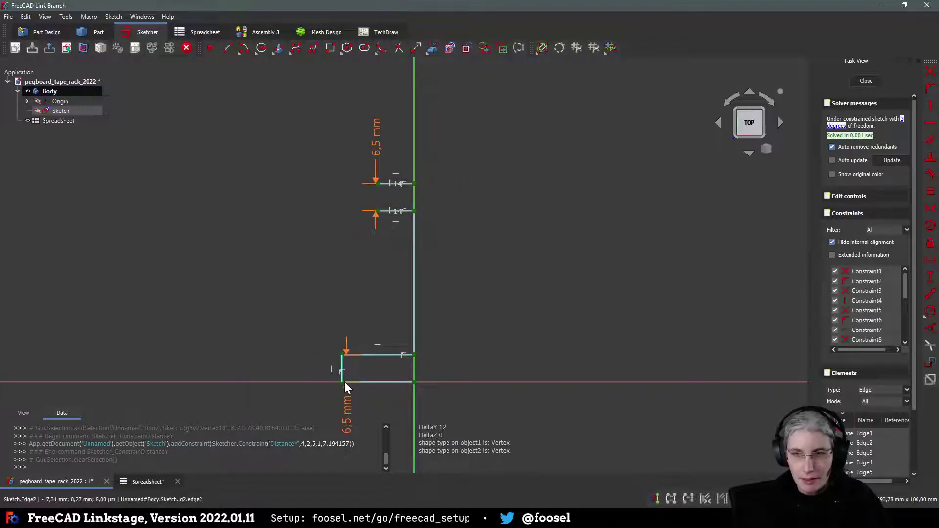
left_click(341, 381)
left_click(414, 382)
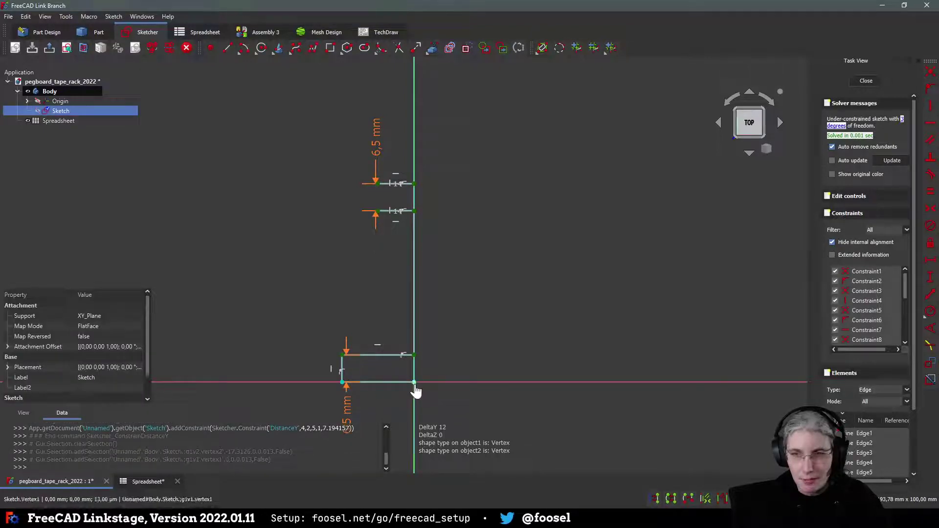
left_click(930, 260)
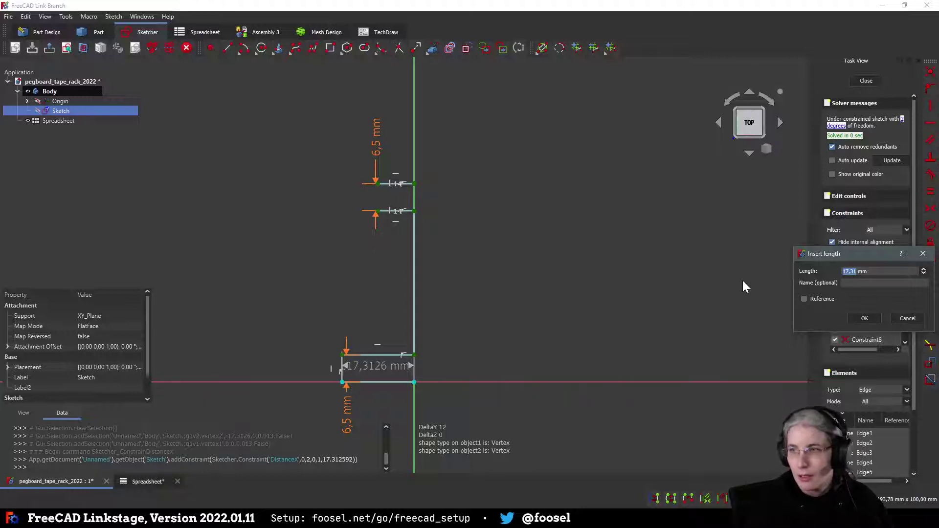
type("10")
key("Return")
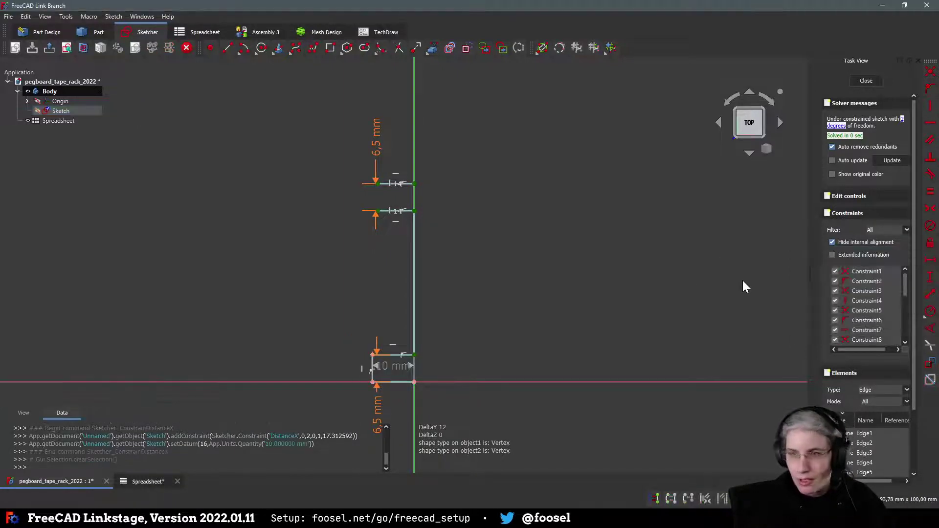
left_click_drag(393, 365, 450, 405)
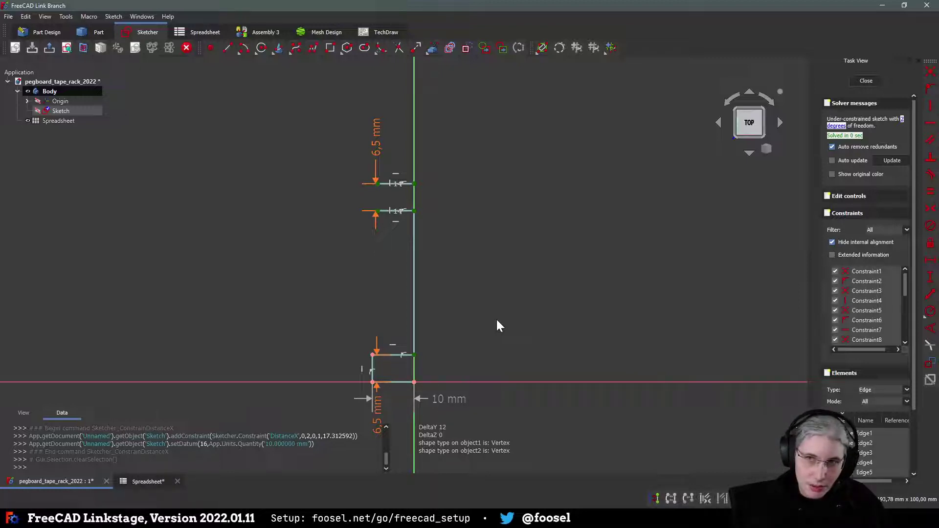
Step: Change the peg height formula to pegboard_hole_dia - 1mm, giving 5,5 mm
double_click(379, 145)
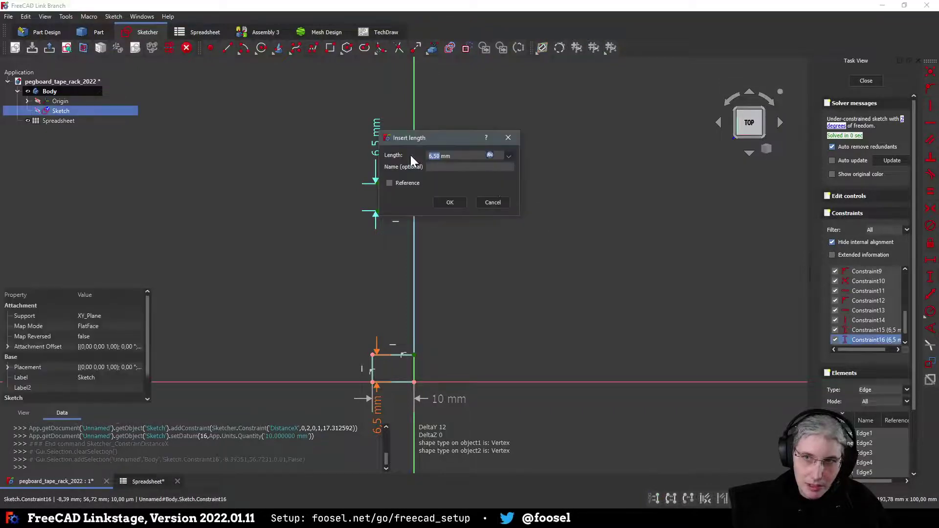
left_click(489, 155)
type("<<Spreadsheet>>.pegboard_hole_dia")
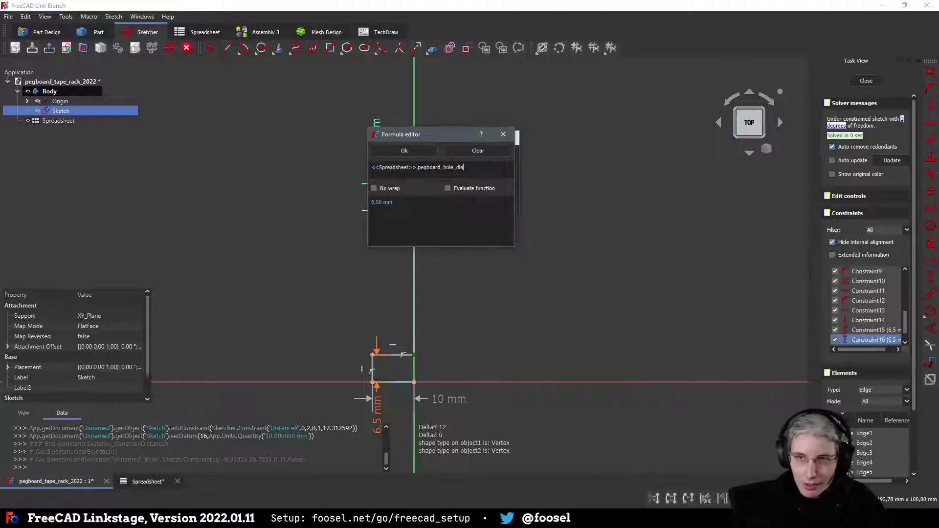
type("- ")
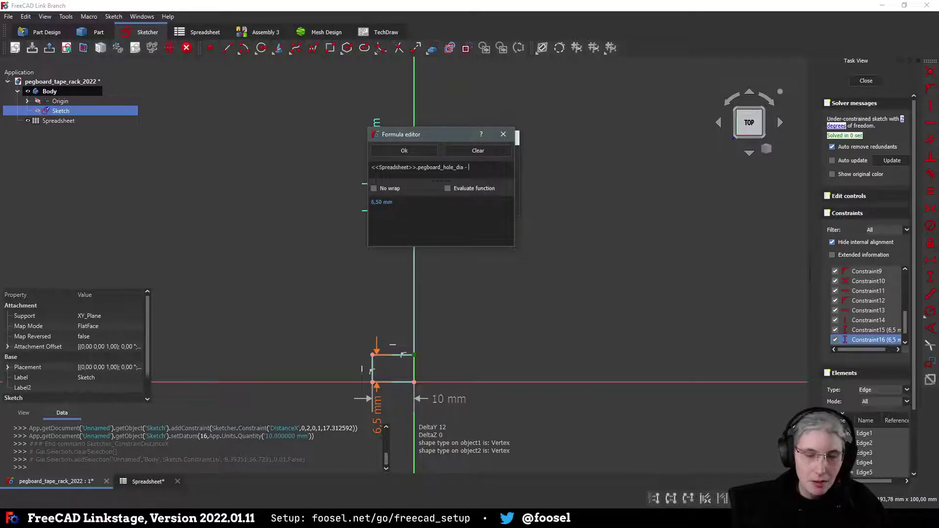
type("1mm")
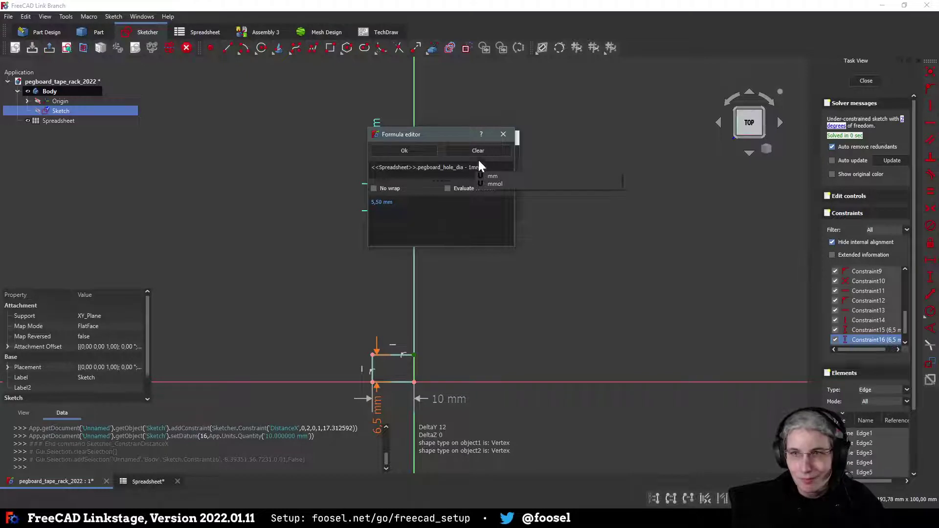
left_click(433, 152)
left_click(450, 202)
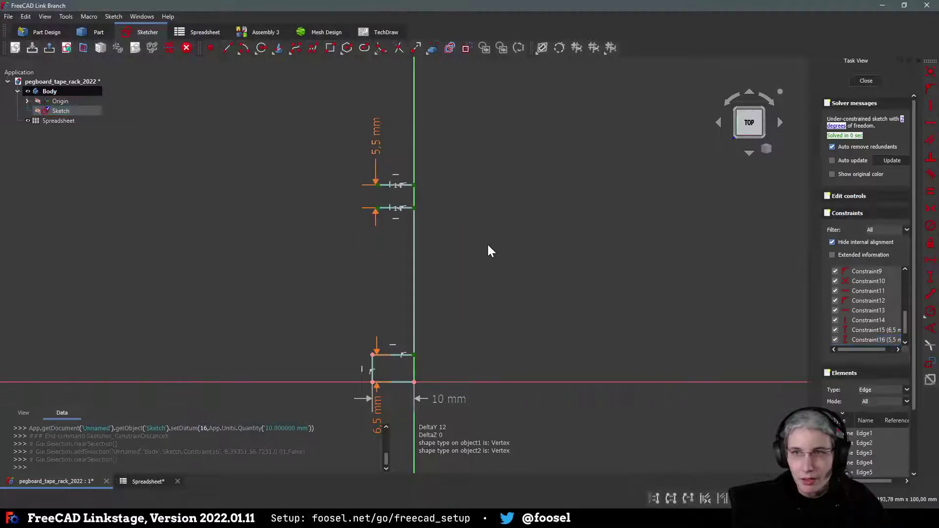
mouse_move(484, 225)
middle_mouse_down()
mouse_move(478, 265)
mouse_move(487, 252)
middle_mouse_up()
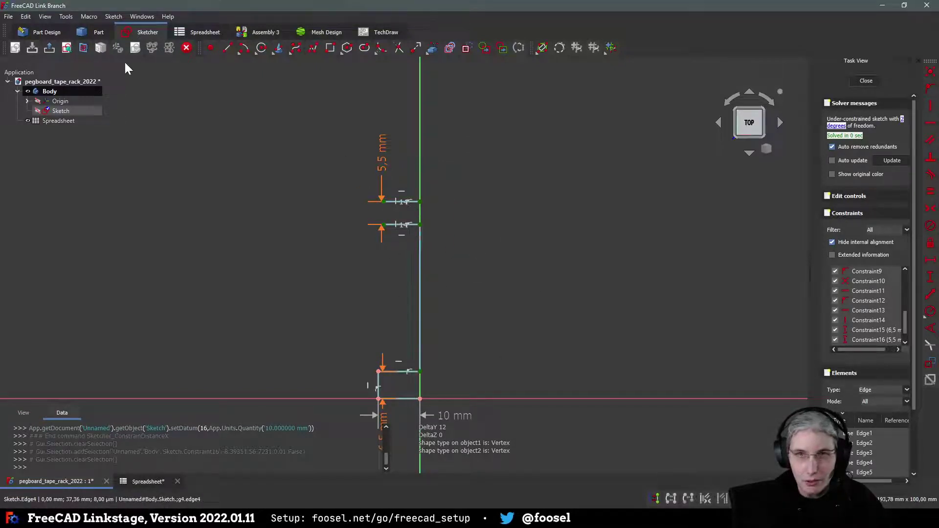
Step: Place two points on the vertical axis, one at the peg and one near the rectangle
left_click(210, 48)
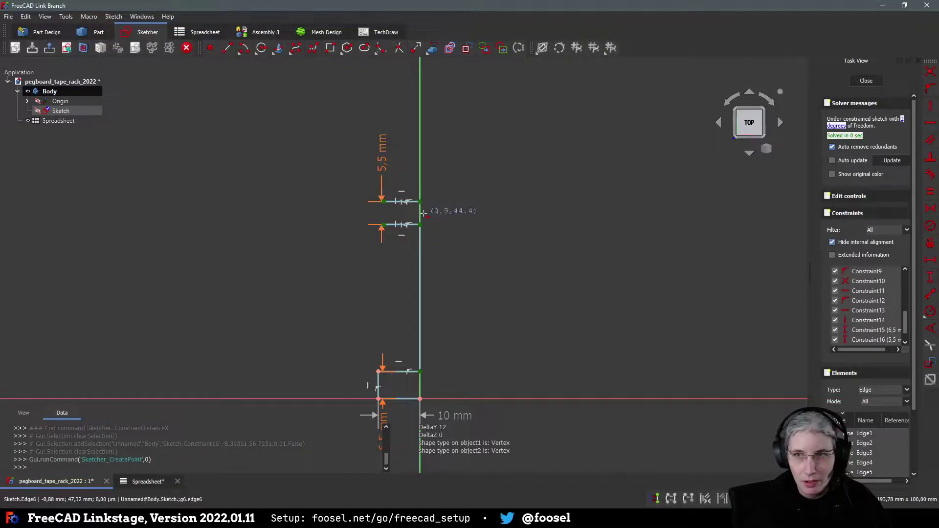
left_click(421, 213)
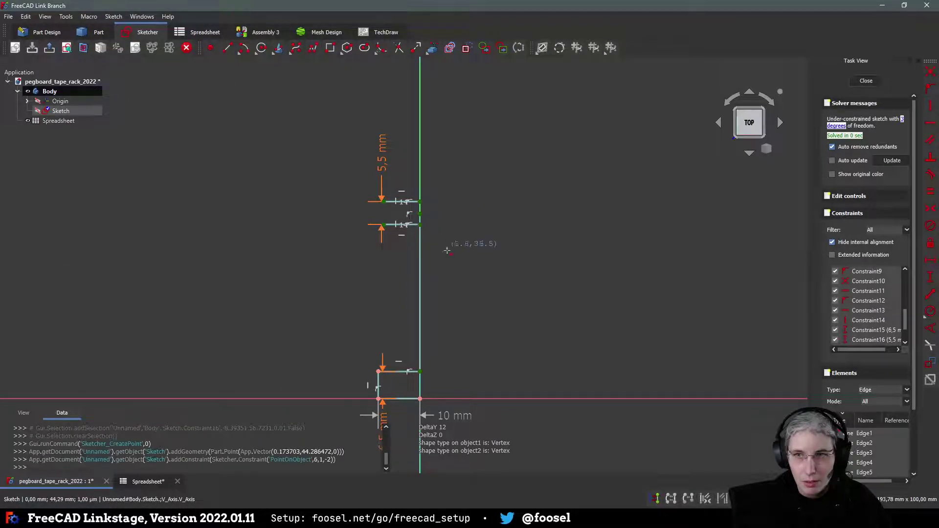
left_click(421, 385)
right_click(482, 349)
key("Escape")
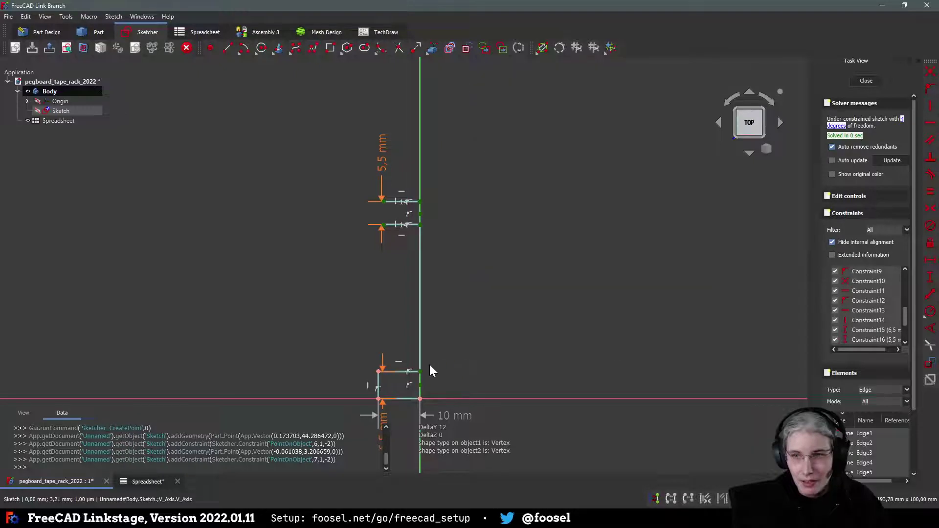
left_click(421, 372)
left_click(420, 385)
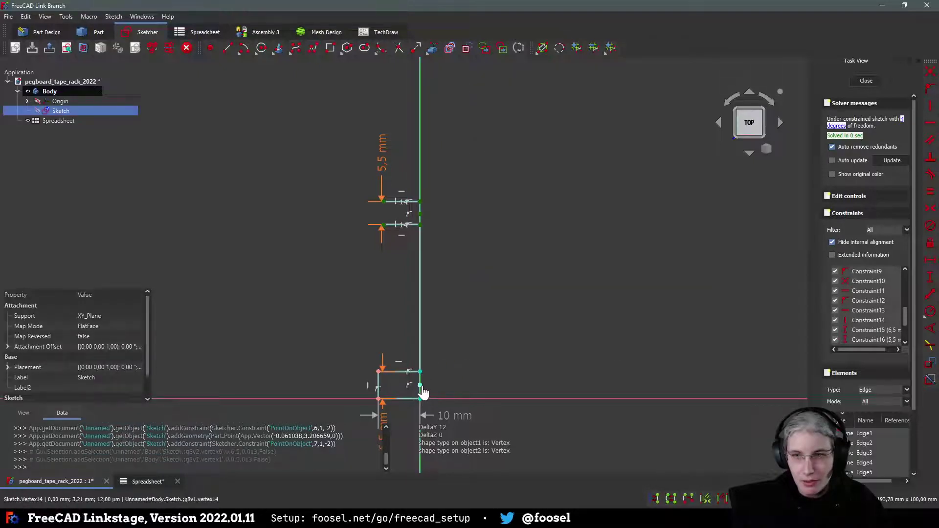
Step: Make each axis point symmetric between its pair of vertices
left_click(420, 385)
key("s")
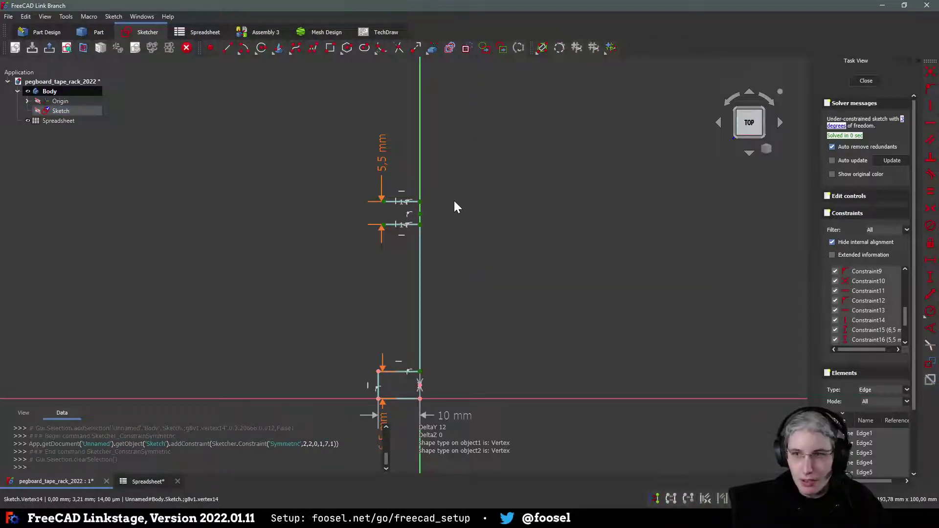
left_click(420, 202)
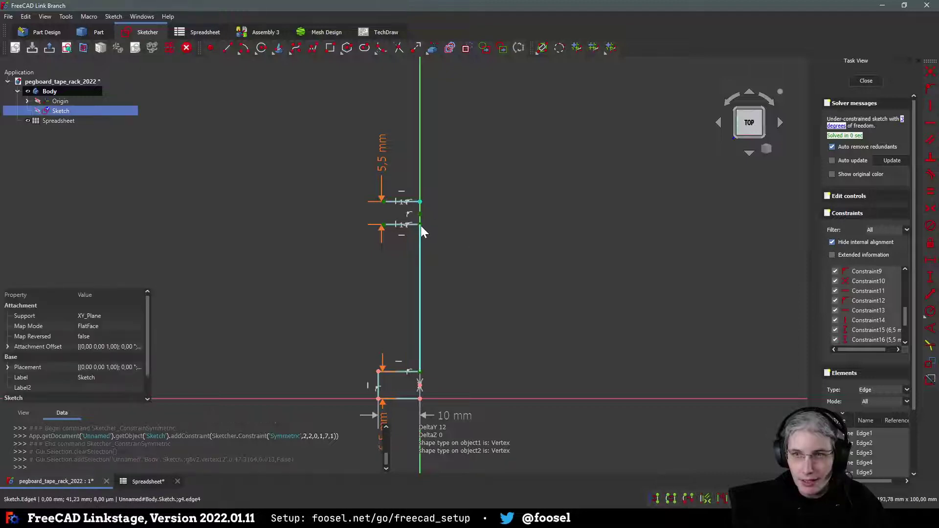
left_click(420, 214)
left_click(420, 225)
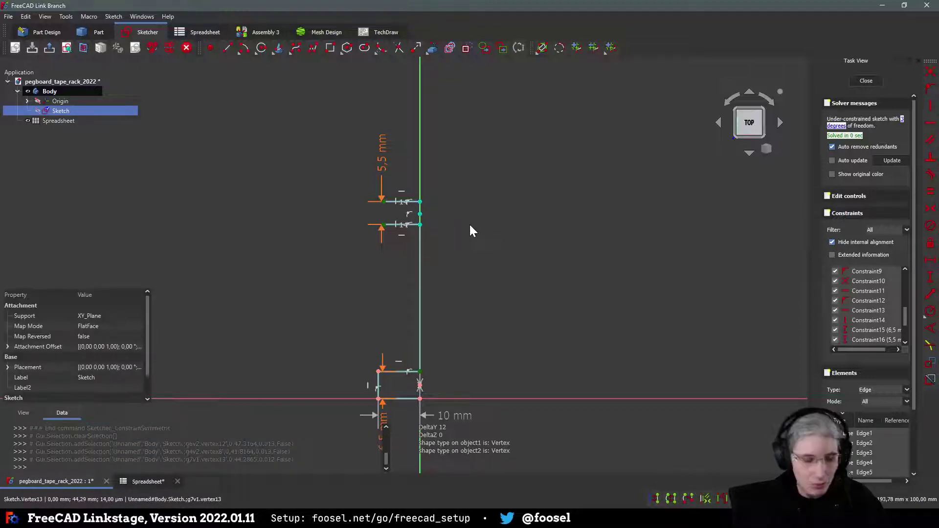
key("s")
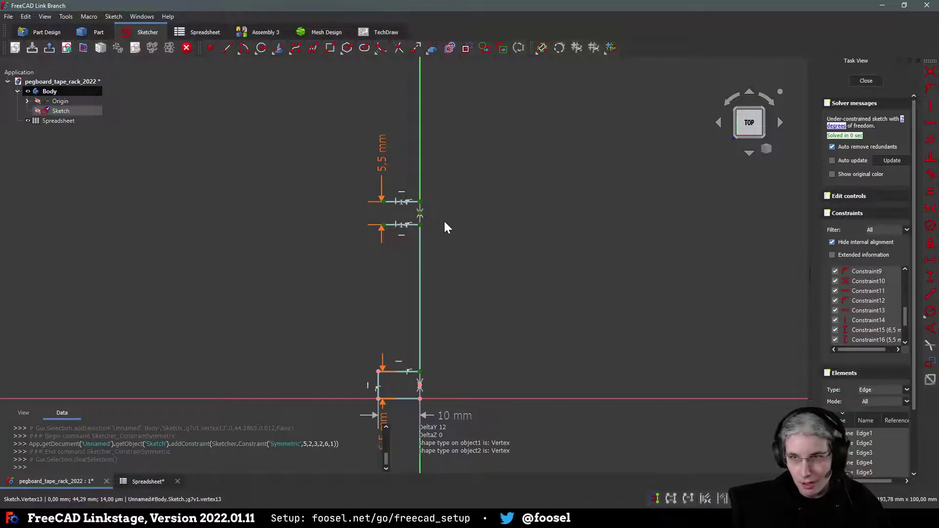
Step: Set the vertical spacing between the axis points to <<Spreadsheet>>.pegboard_distrance (25,40 mm)
left_click(420, 213)
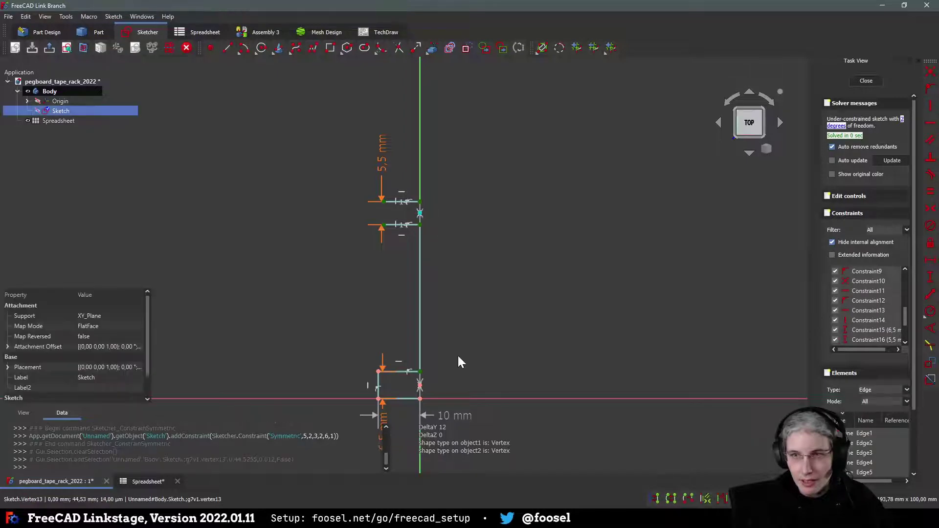
left_click(420, 386)
key("i")
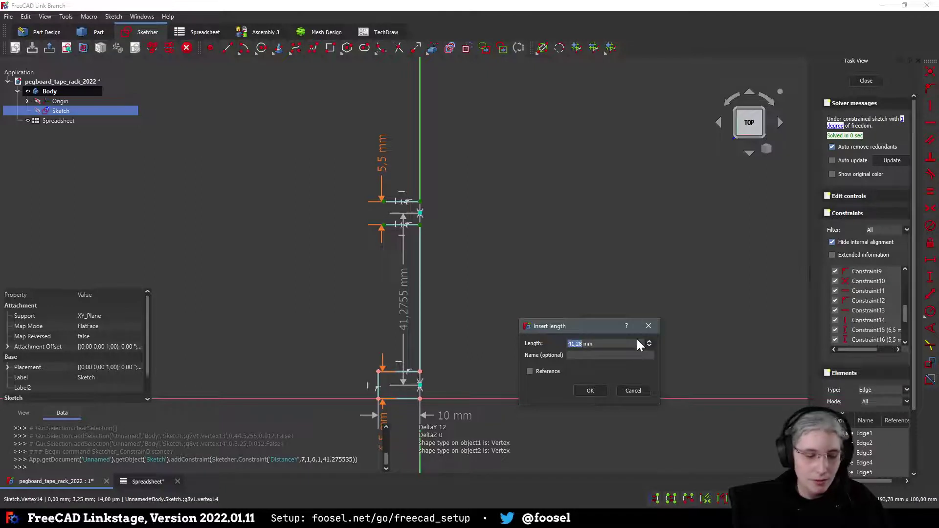
type("=")
type("<<Spreadsheet>>")
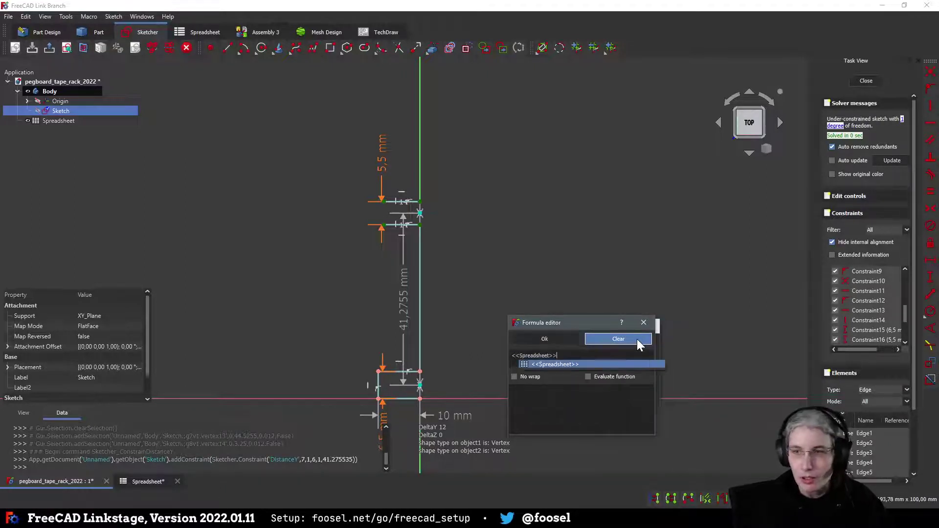
key("Return")
type("peg")
key("Down")
key("Down")
key("Return")
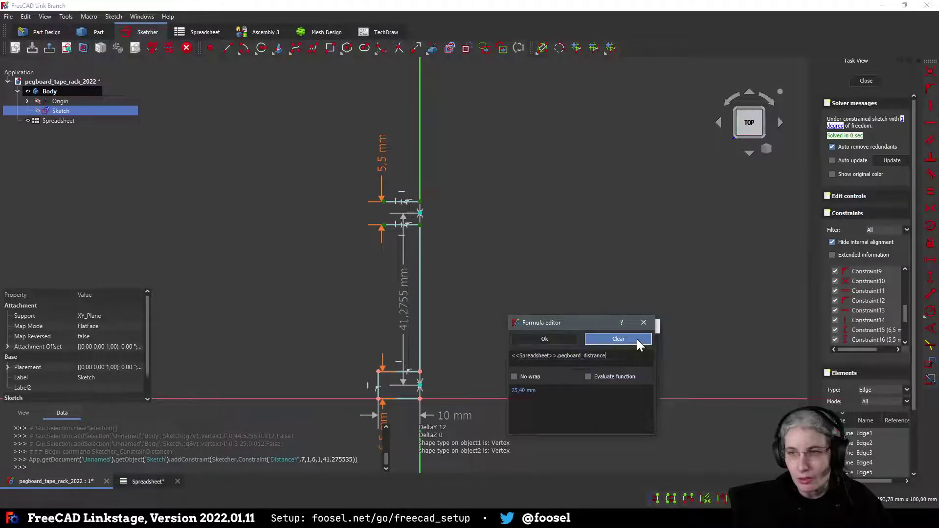
left_click(547, 339)
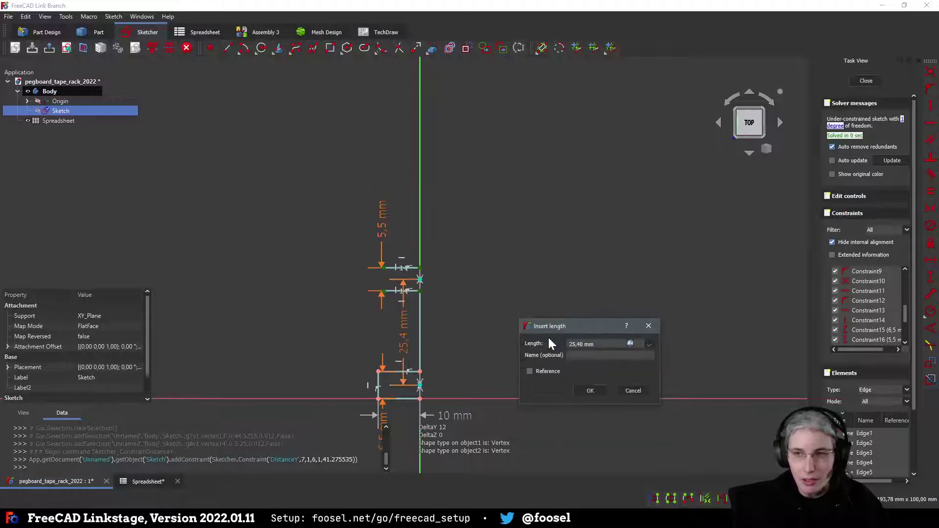
left_click(591, 393)
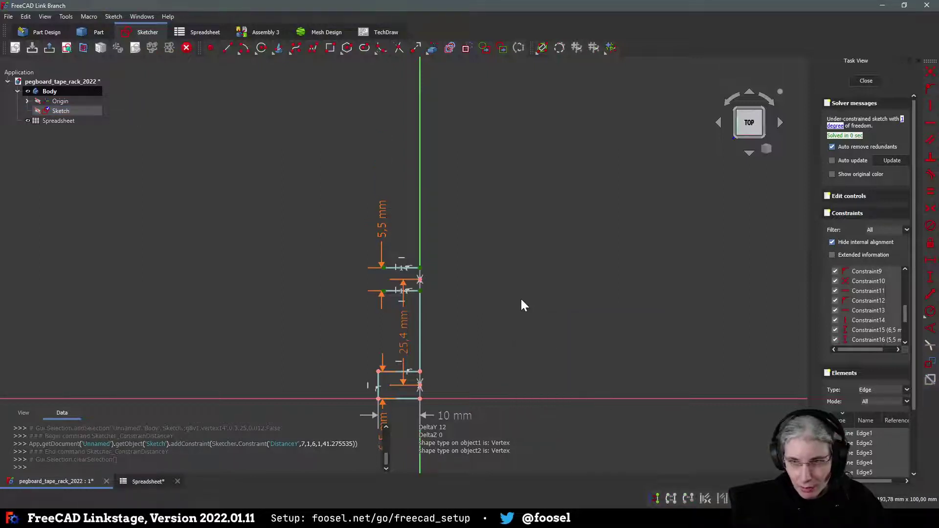
Step: Constrain the peg's horizontal edge to 5 mm and move the 25,4 mm dimension right of the axis
middle_click_drag(522, 304, 527, 297)
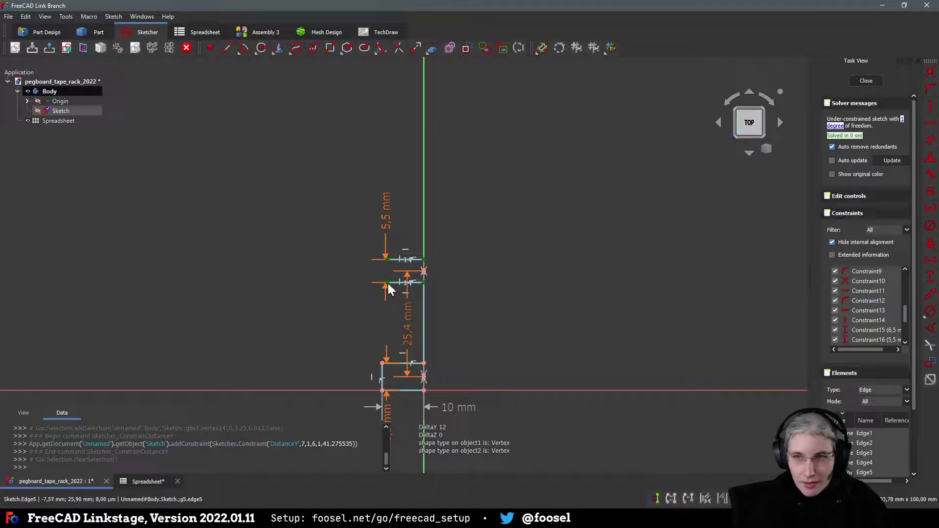
left_click(418, 283)
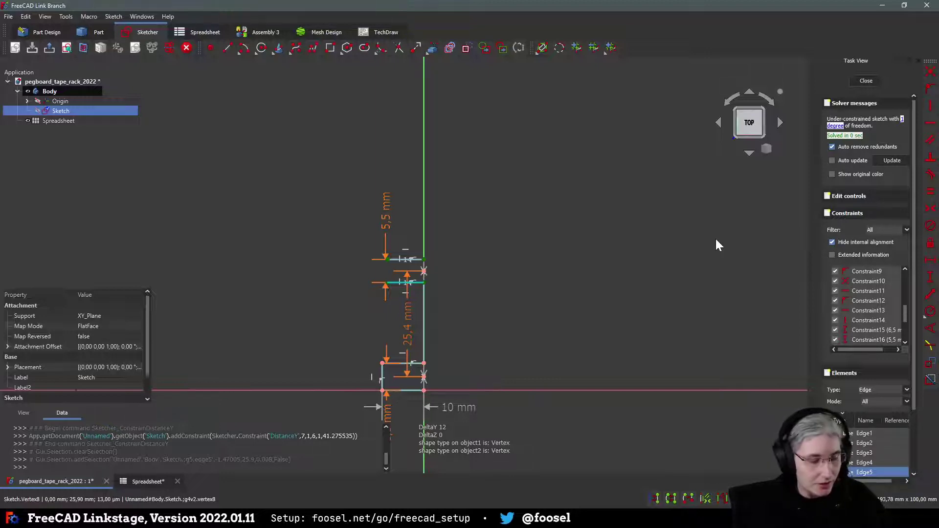
type("l")
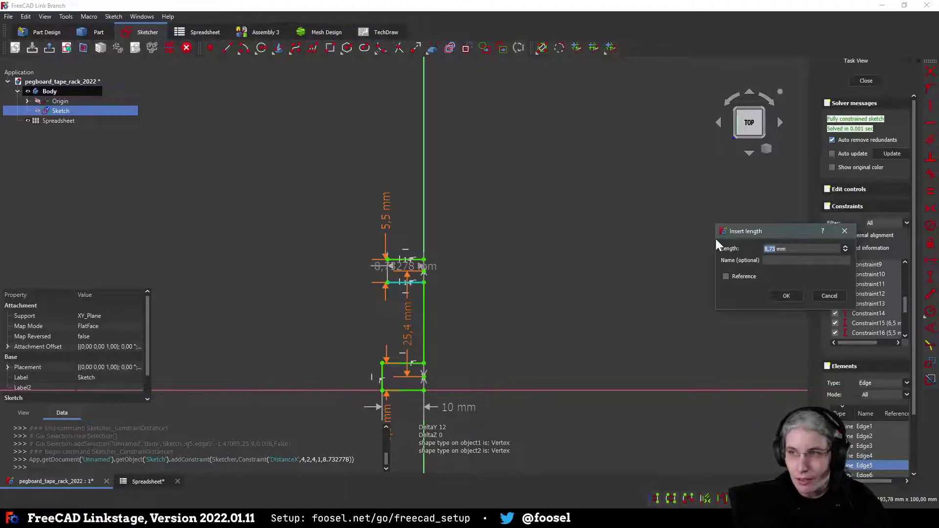
type("5")
key("Return")
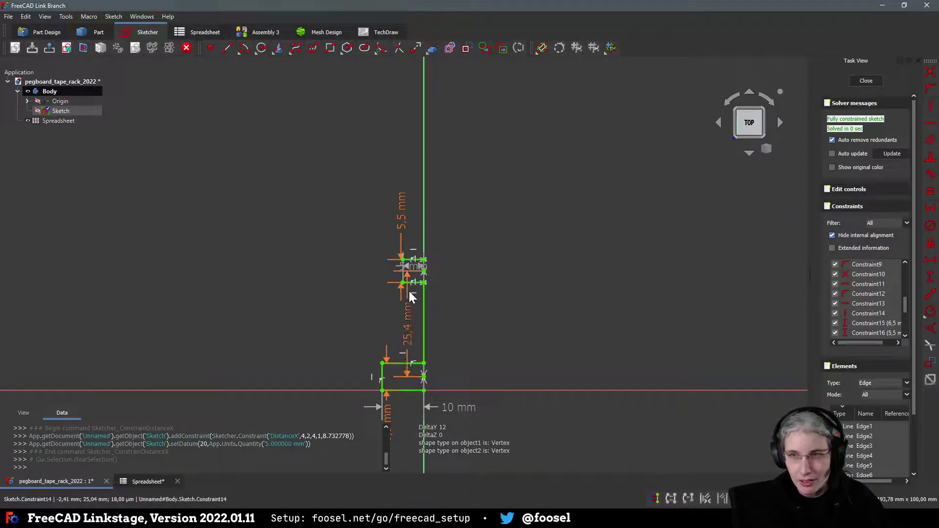
mouse_move(409, 313)
left_mouse_down()
mouse_move(450, 319)
mouse_move(418, 369)
mouse_move(410, 318)
mouse_move(417, 325)
mouse_move(418, 314)
left_mouse_up()
Step: Bring the peg area into view and move the 5,5 mm dimension right of the axis
scroll(416, 310, "up", 3)
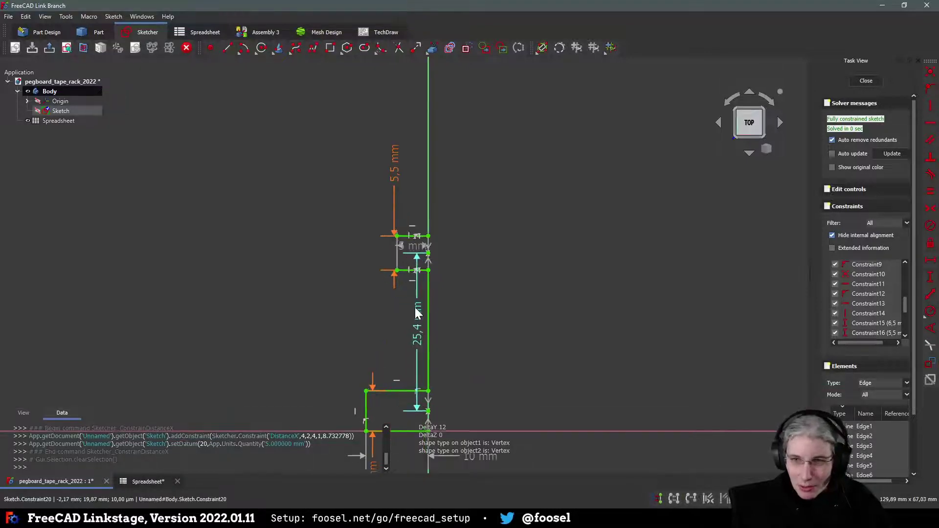
scroll(542, 283, "down", 3)
scroll(544, 225, "up", 3)
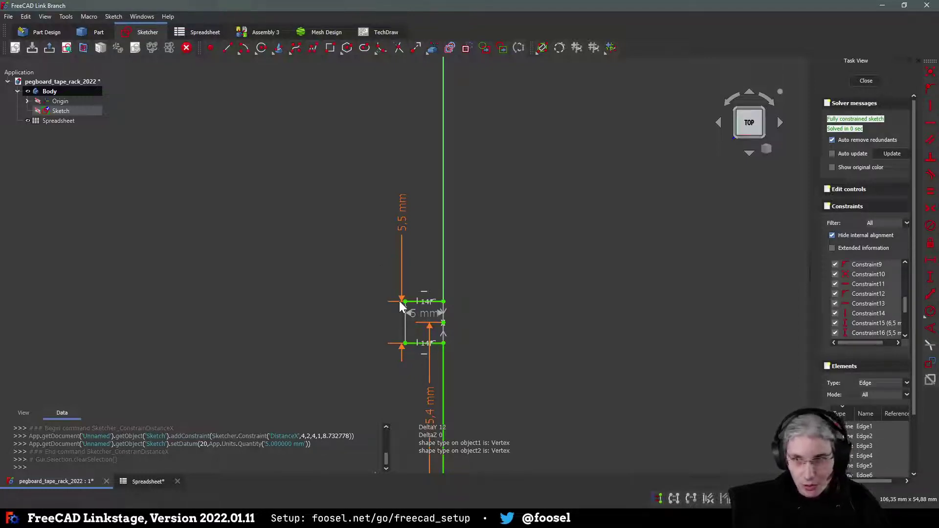
middle_click_drag(575, 374, 595, 241)
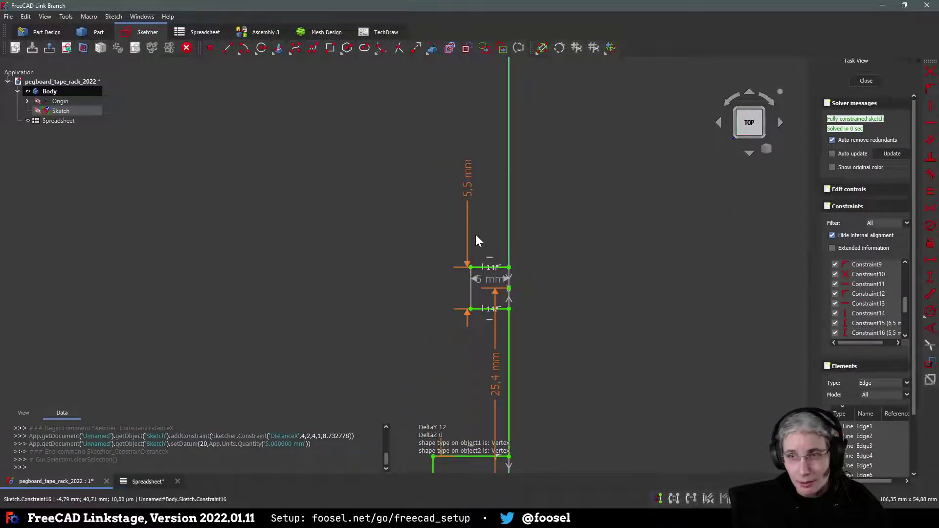
left_click_drag(471, 190, 588, 191)
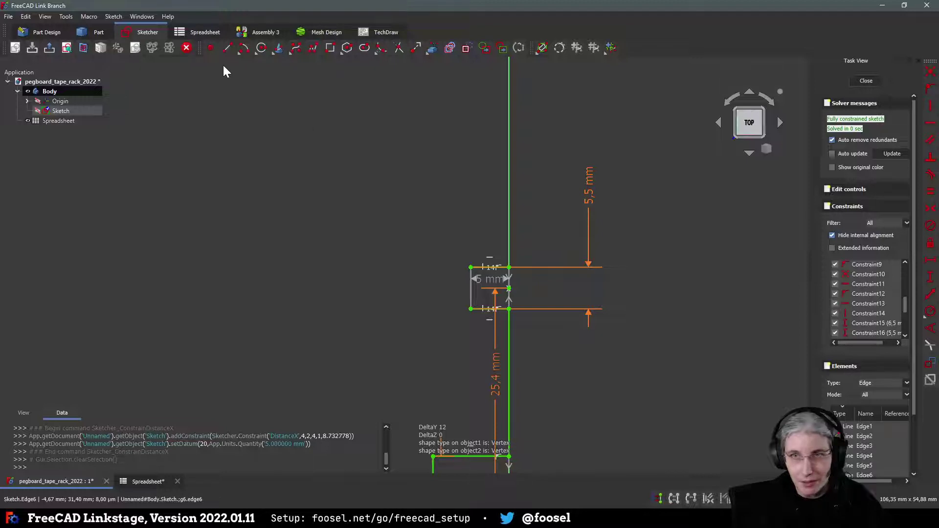
left_click(227, 47)
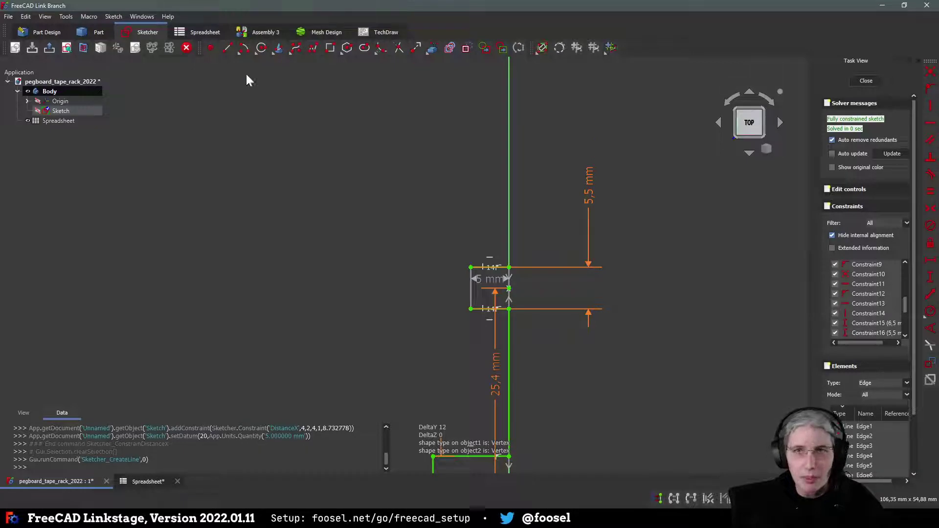
Step: Draw a hook arc centred above the peg, starting at its corner, with centre aligned vertically to the lower end
left_click(243, 47)
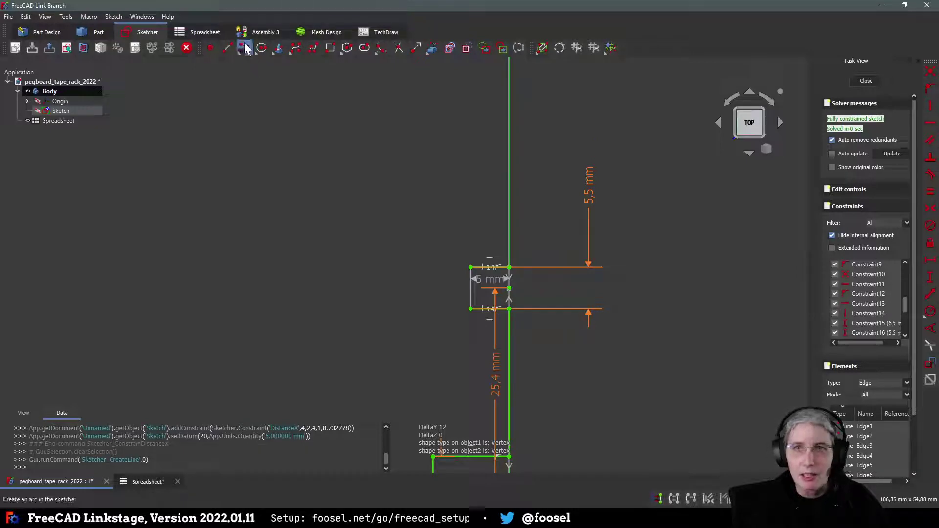
left_click(470, 211)
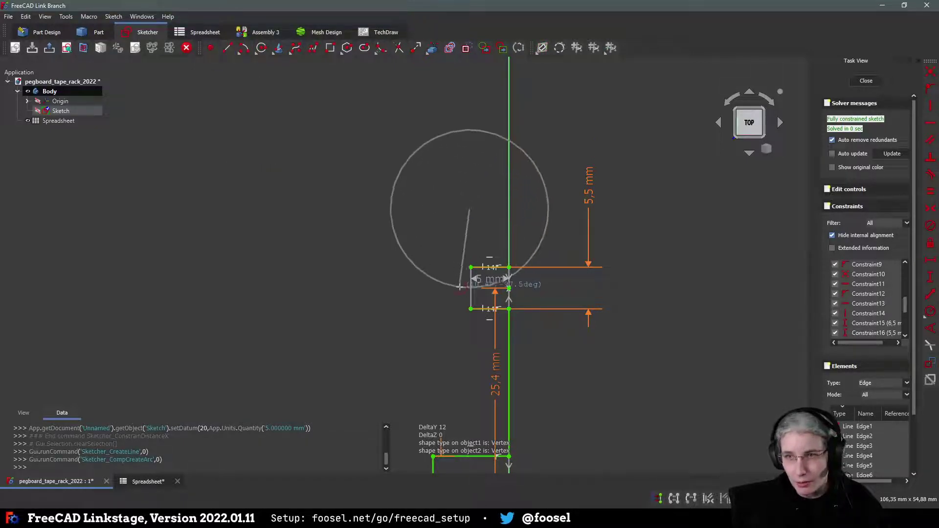
left_click(471, 309)
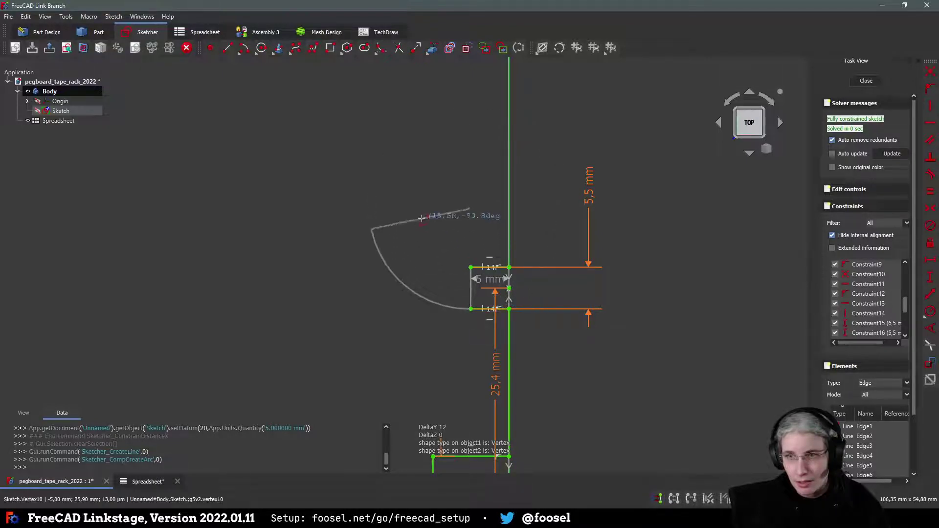
left_click(391, 208)
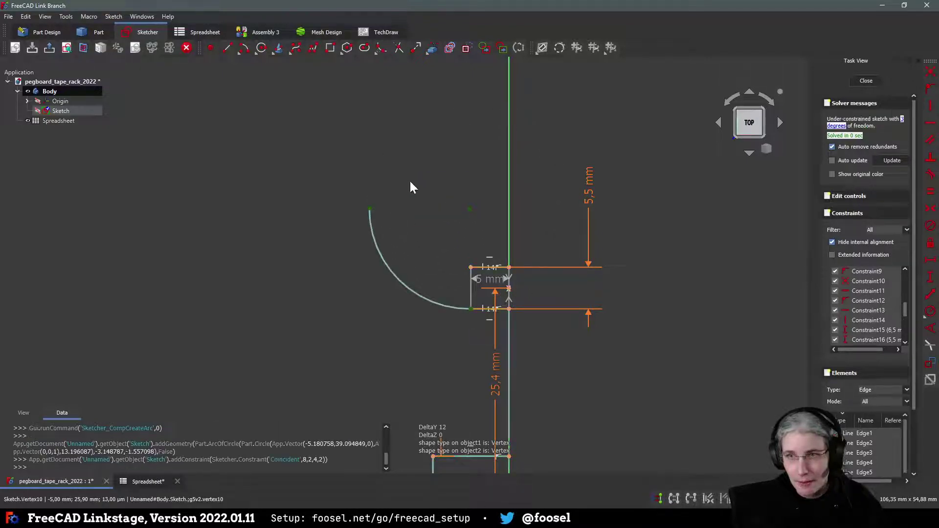
left_click(470, 209)
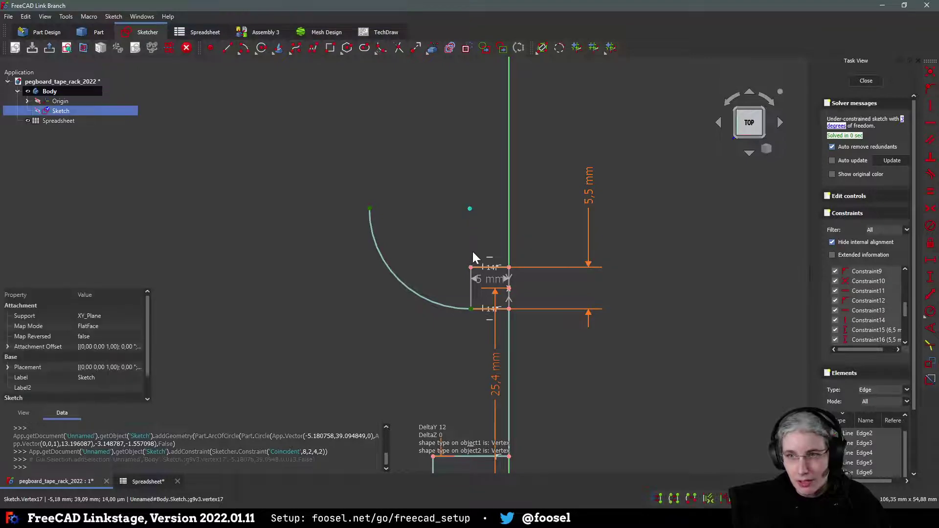
left_click(472, 267)
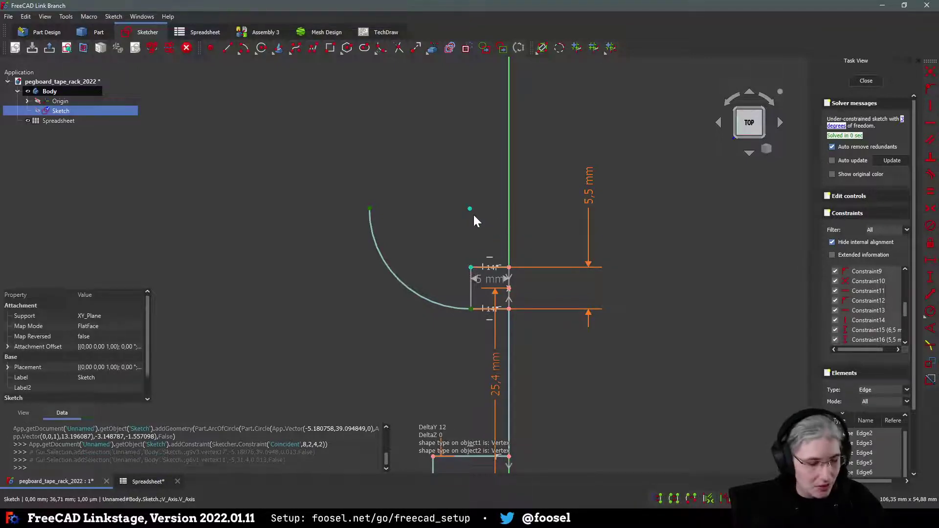
key("v")
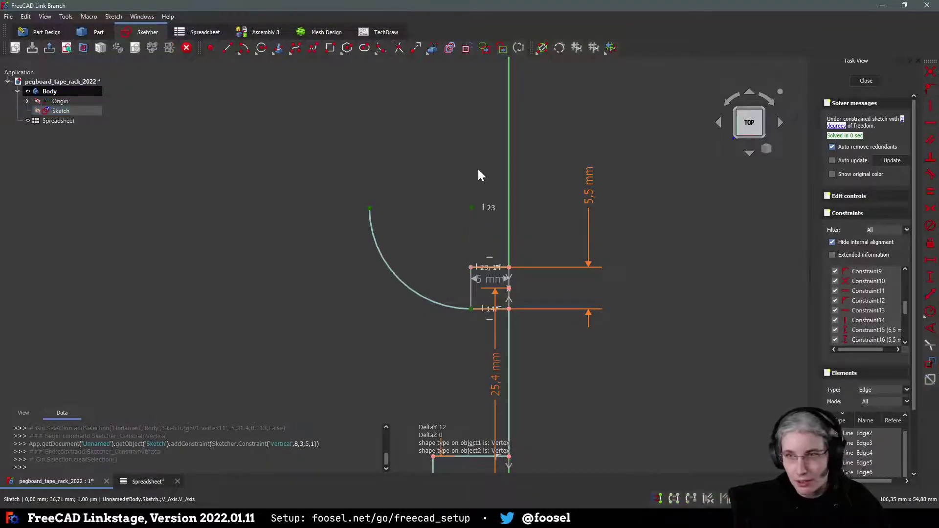
mouse_move(472, 208)
left_mouse_down()
mouse_move(463, 211)
mouse_move(477, 210)
mouse_move(471, 156)
mouse_move(482, 201)
mouse_move(472, 213)
left_mouse_up()
Step: Level the arc's upper end with its centre and give the arc a 10 mm radius
left_click(471, 213)
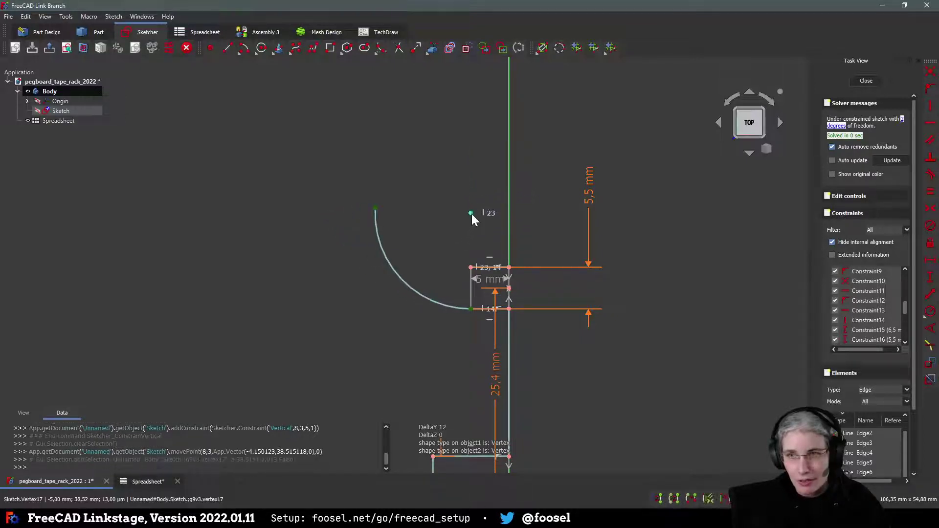
left_click(376, 209)
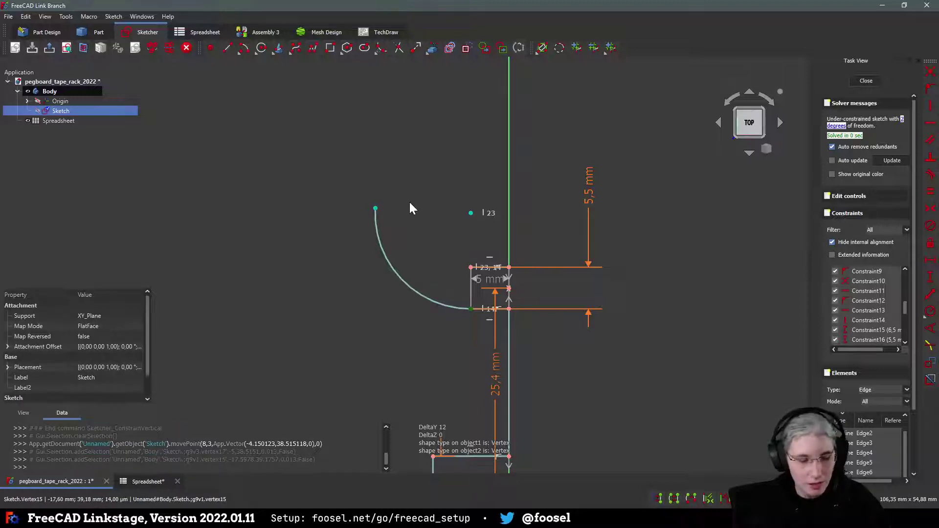
key("h")
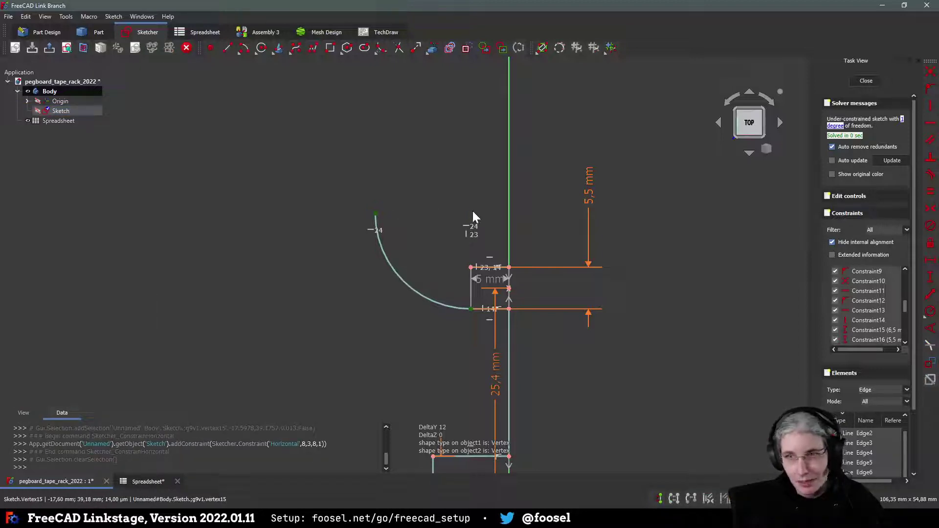
mouse_move(471, 215)
left_mouse_down()
mouse_move(441, 251)
mouse_move(442, 266)
mouse_move(442, 180)
mouse_move(448, 226)
left_mouse_up()
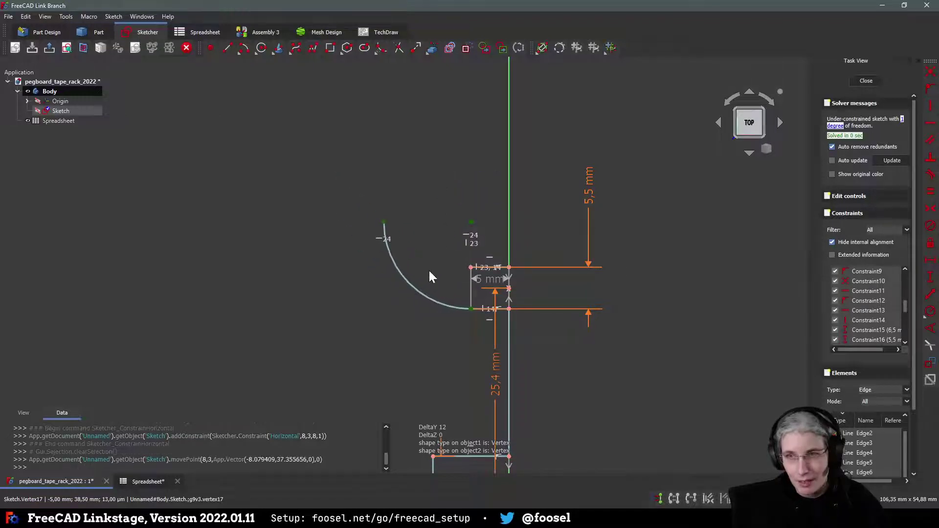
left_click(412, 286)
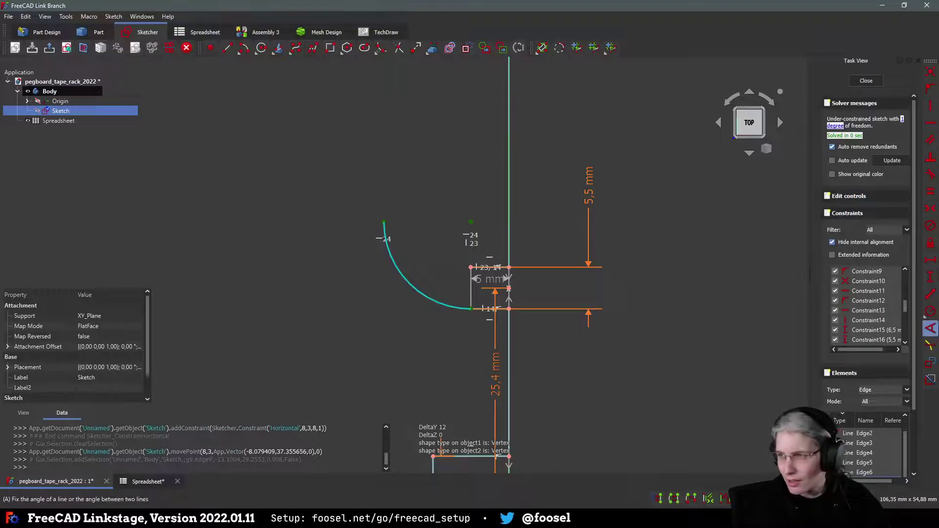
left_click(931, 311)
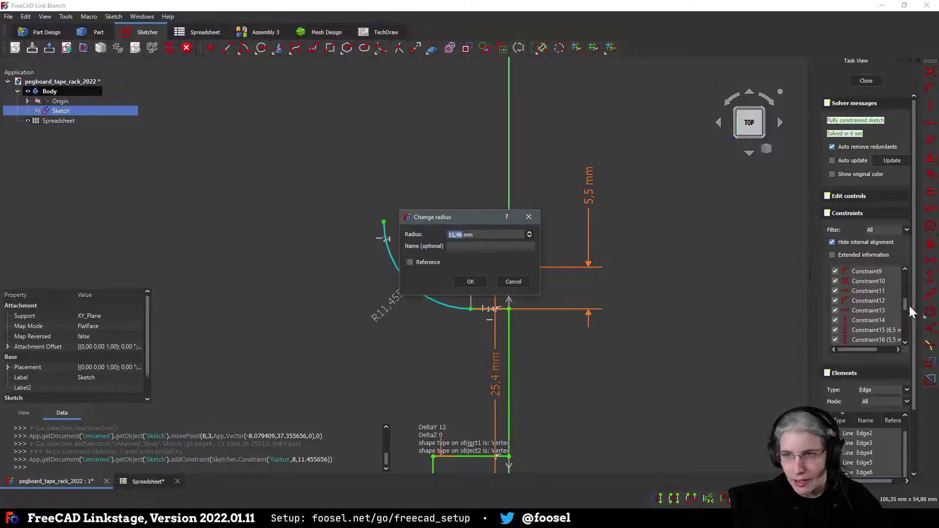
type("10")
key("Return")
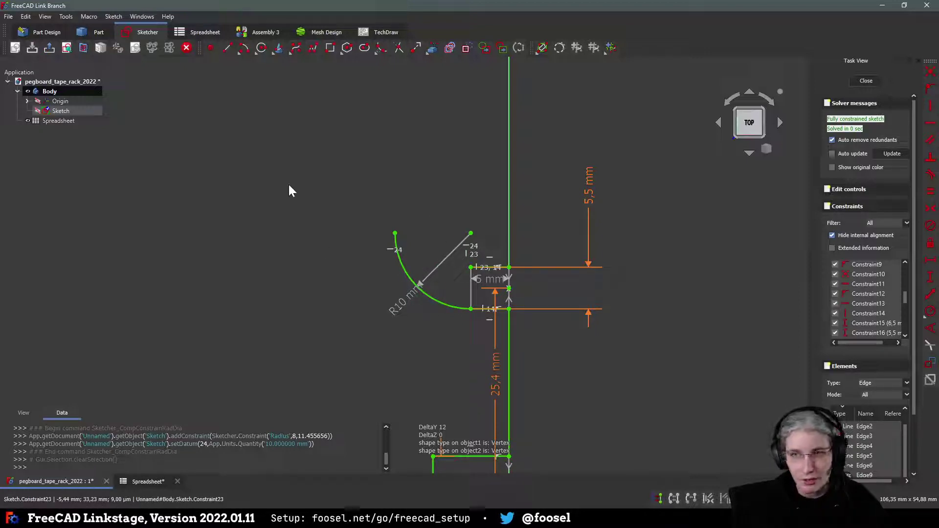
Step: Add a circle centred on the arc's centre through the peg vertex, then close the sketch
left_click(261, 47)
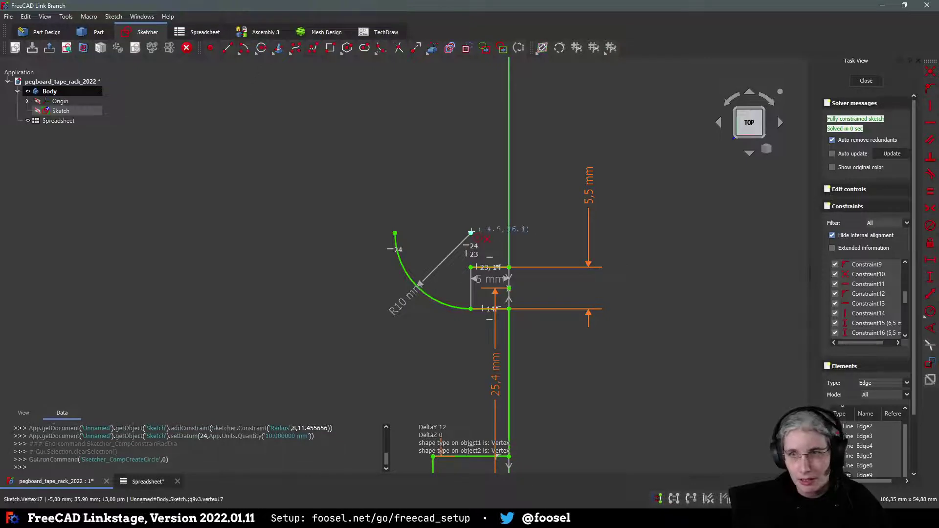
left_click(471, 233)
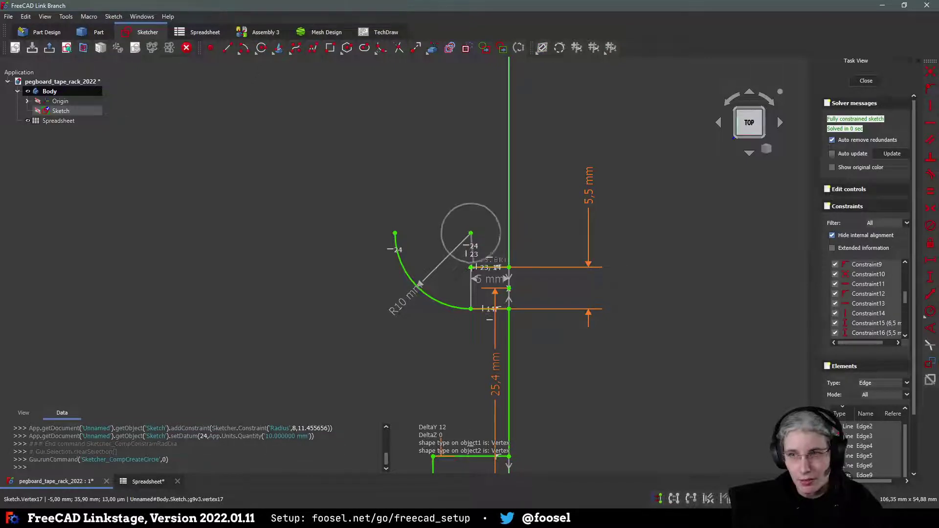
left_click(470, 267)
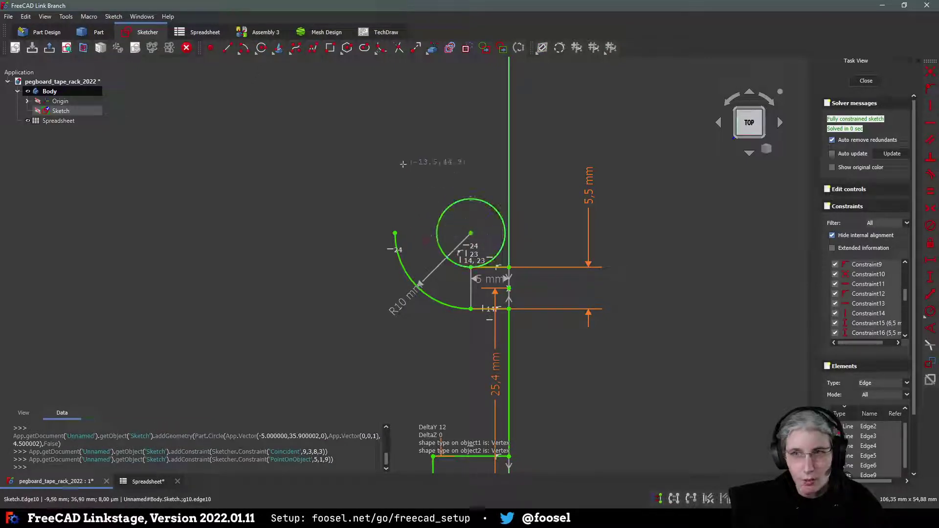
key("Escape")
key("Escape")
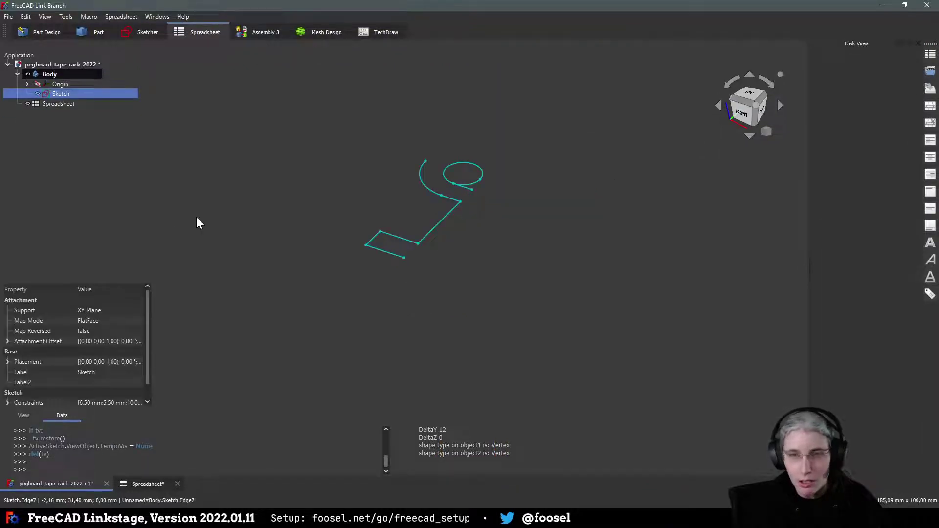
Step: Reopen the sketch and replace the circle with a concentric inner arc starting at the peg vertex
double_click(61, 93)
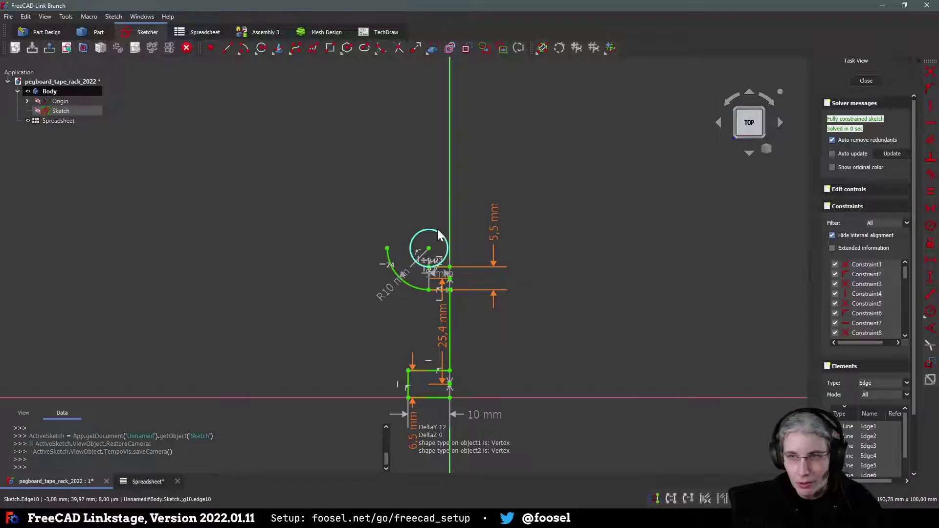
left_click(438, 231)
key("Delete")
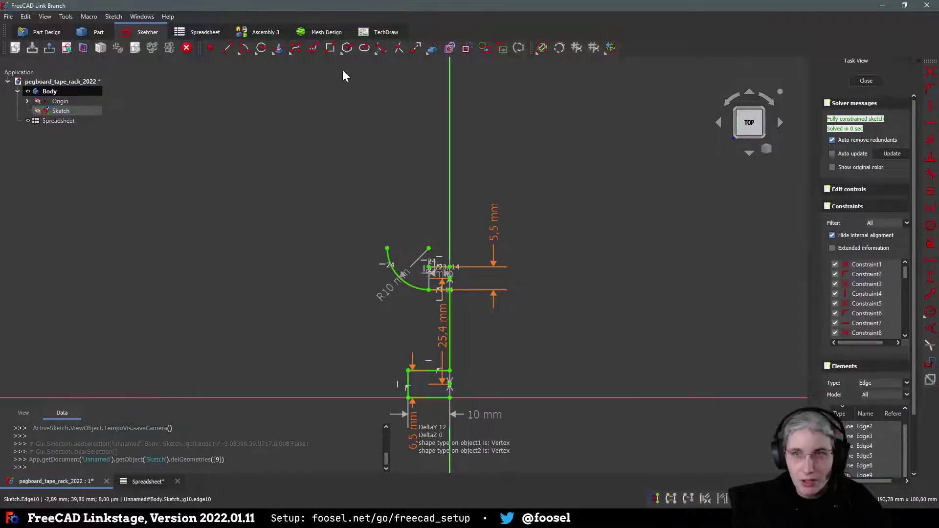
left_click(245, 47)
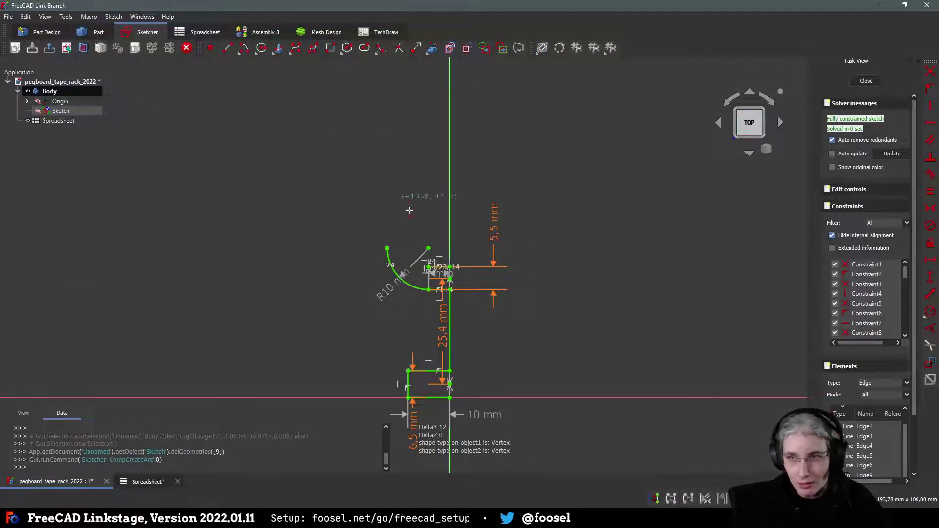
left_click(429, 248)
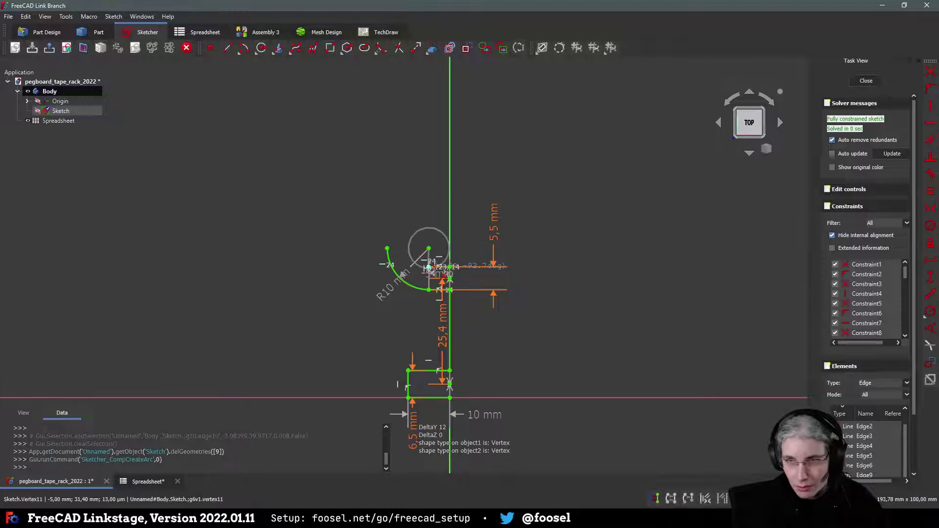
left_click(429, 267)
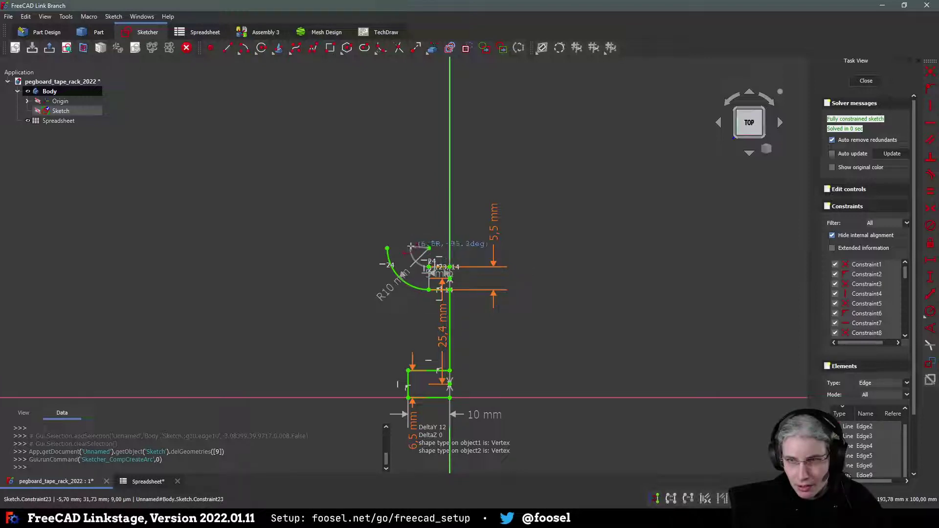
left_click(410, 245)
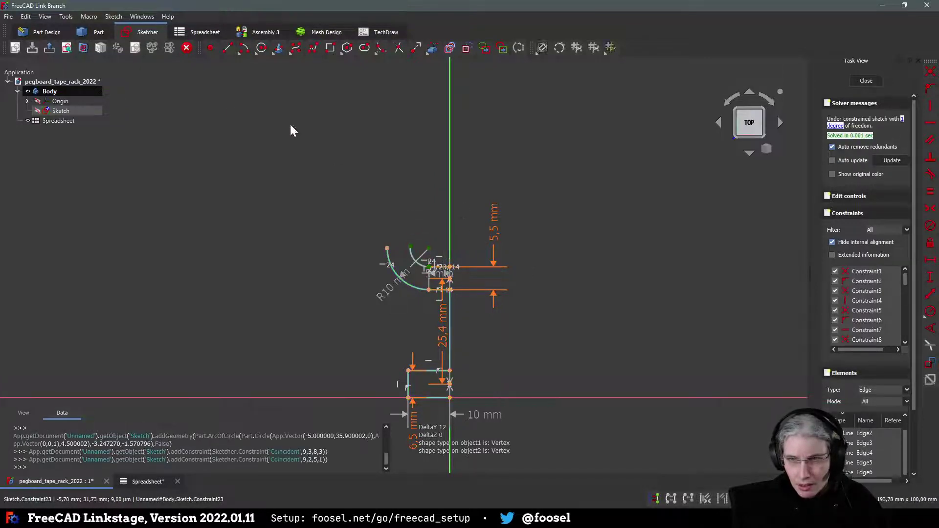
Step: Join the two arc tips with a line and constrain it horizontal
left_click(227, 49)
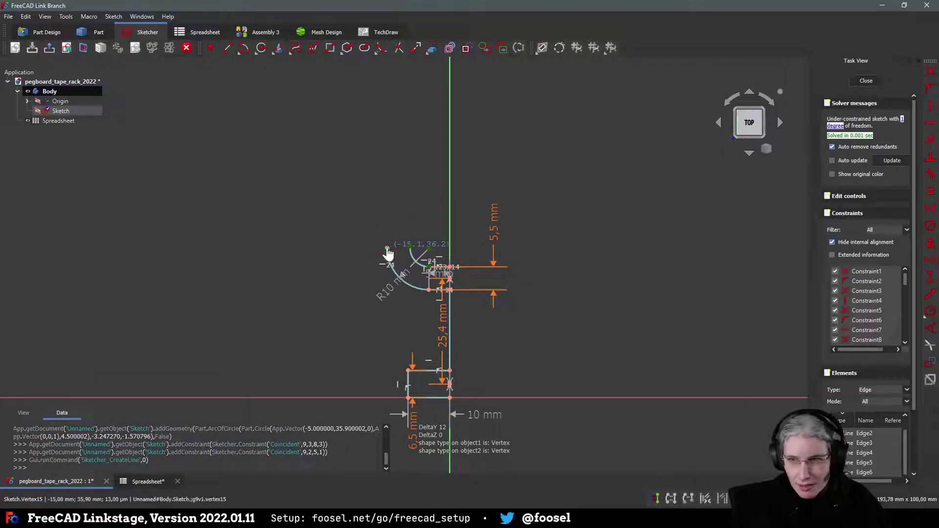
left_click(410, 245)
right_click(406, 247)
left_click(399, 248)
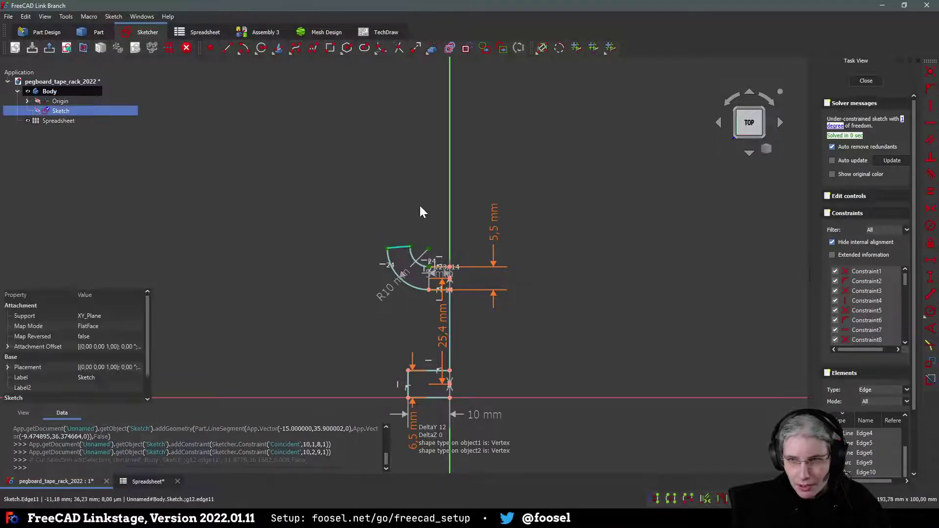
key("h")
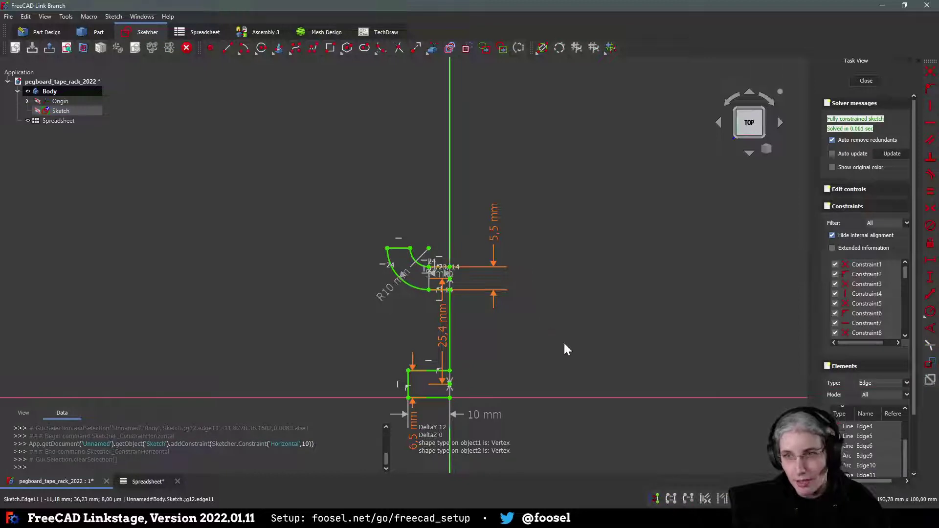
mouse_move(563, 341)
middle_mouse_down()
mouse_move(532, 313)
mouse_move(497, 321)
middle_mouse_up()
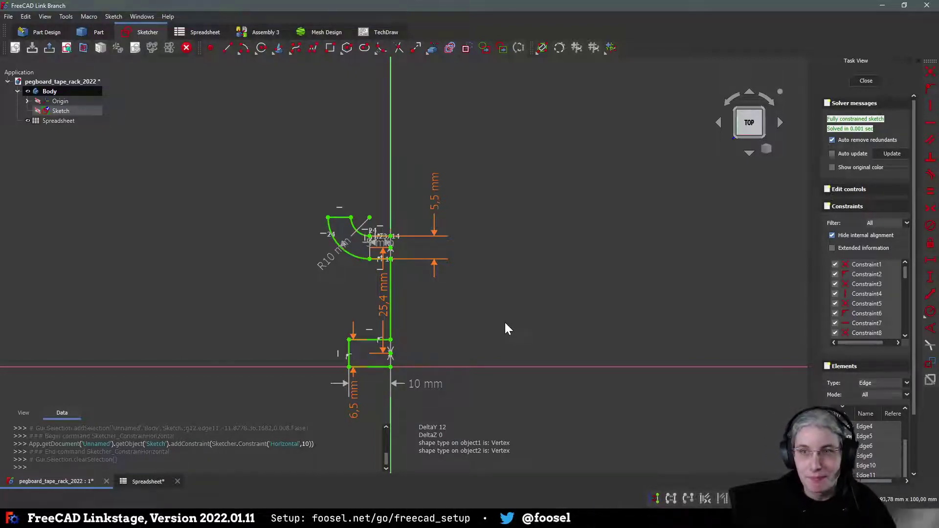
middle_click_drag(573, 308, 450, 270)
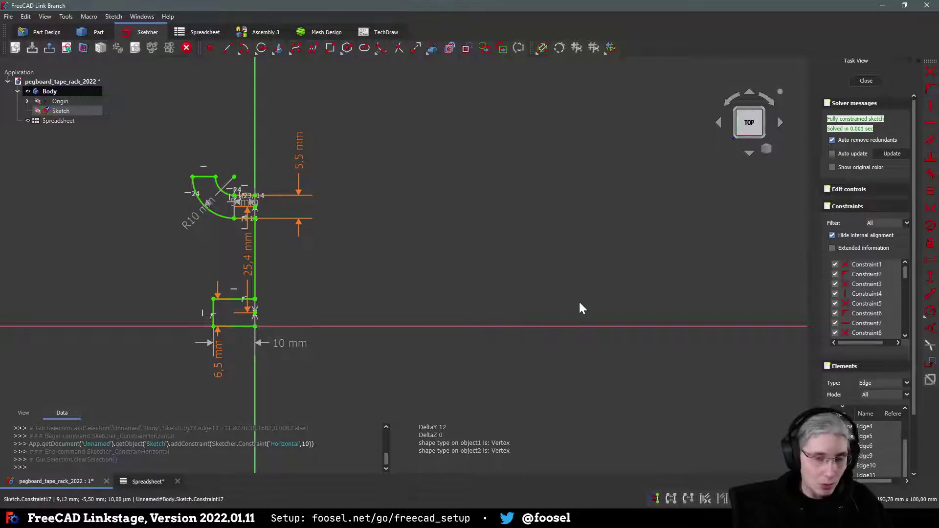
middle_click_drag(519, 337, 498, 261)
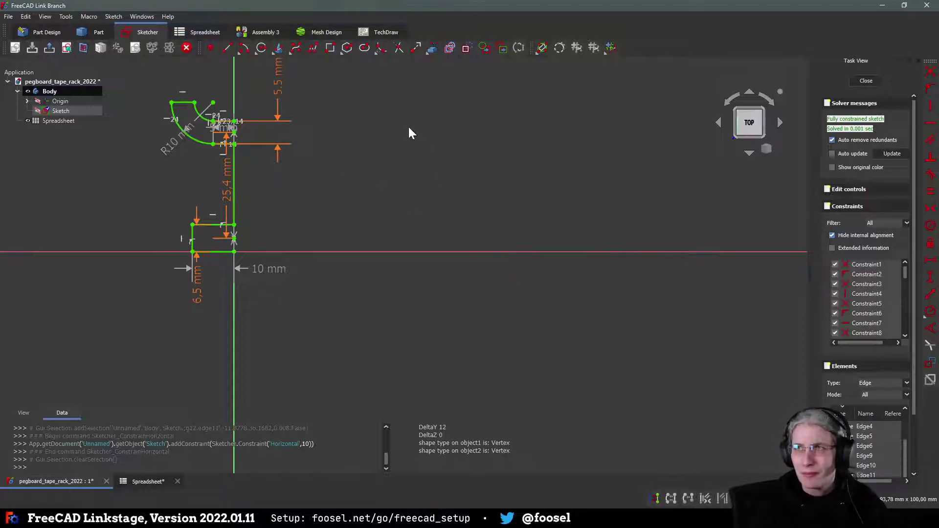
Step: Draw a support line down the vertical axis and fix its vertical length at 25 mm
left_click(227, 49)
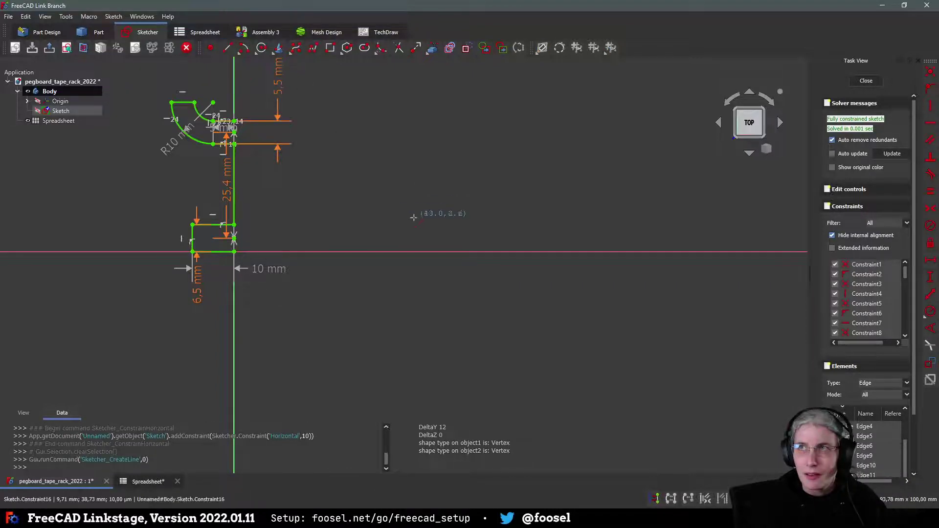
left_click(233, 252)
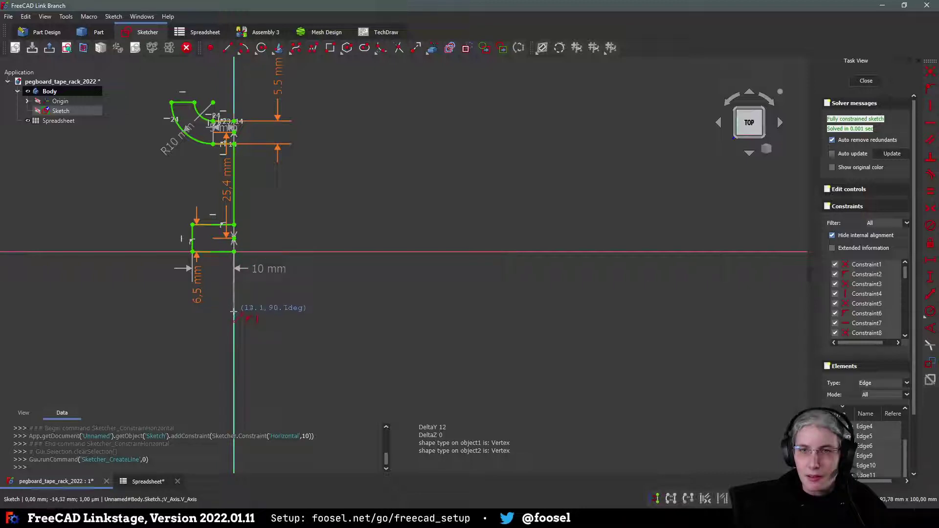
left_click(235, 310)
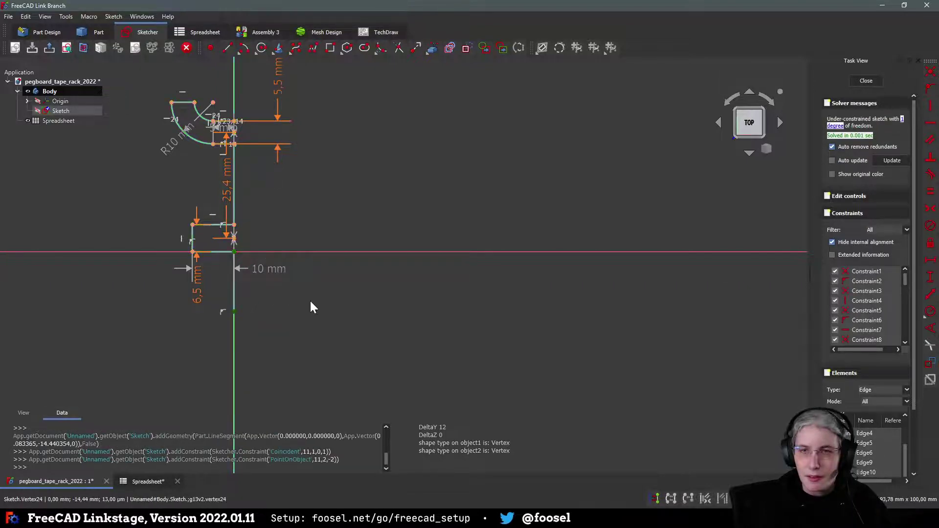
left_click(234, 295)
key("i")
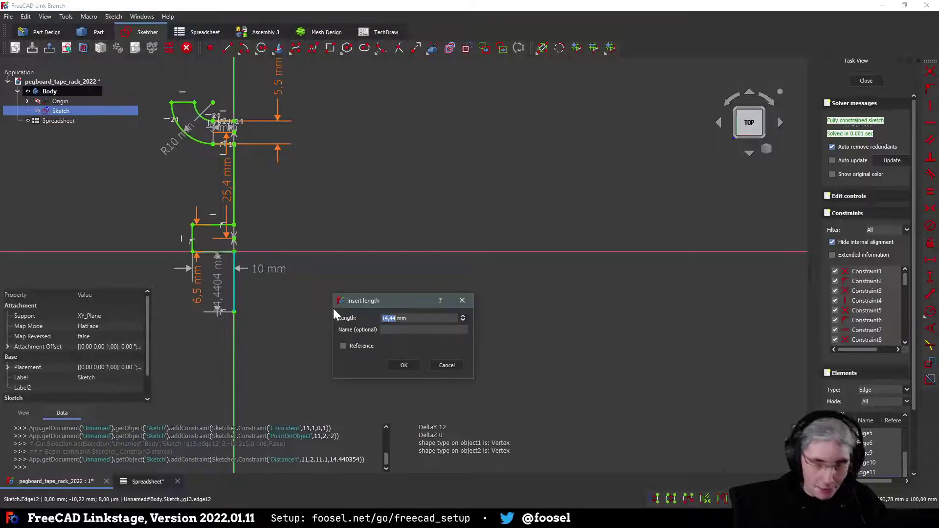
type("25")
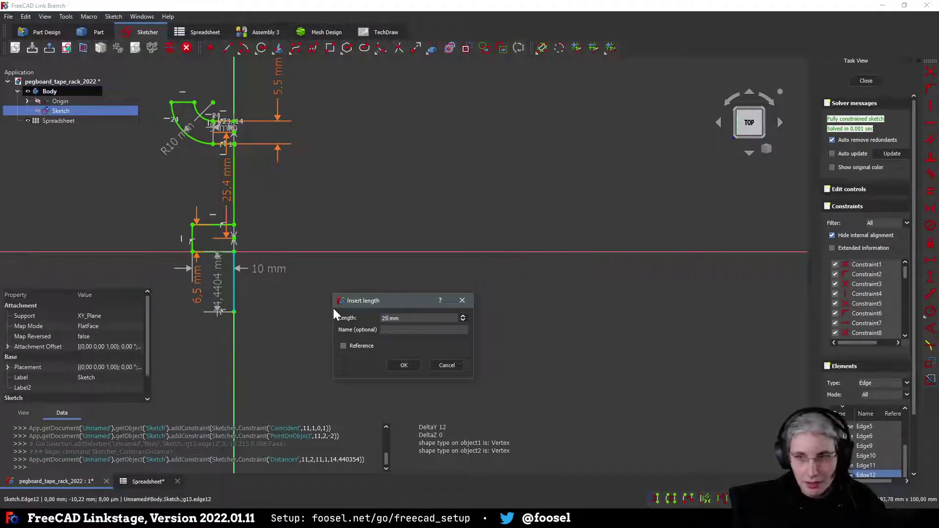
key("Return")
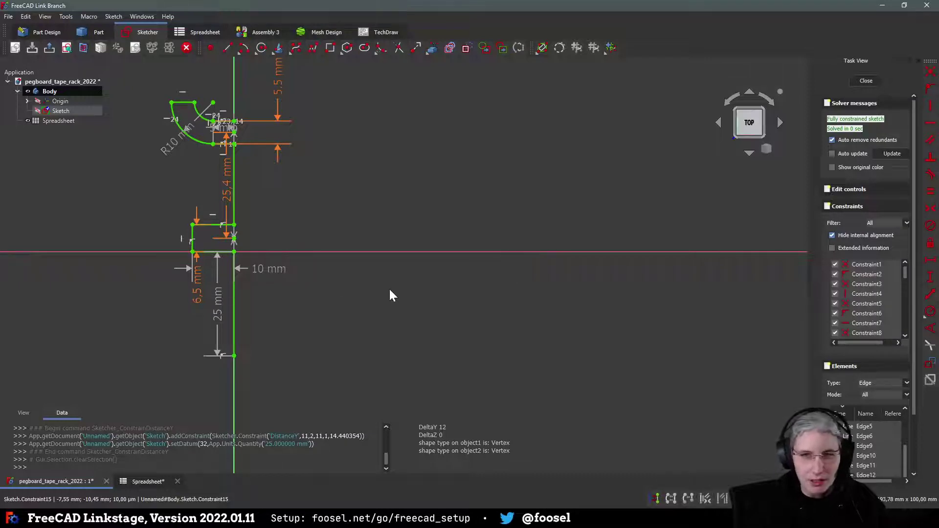
mouse_move(390, 289)
middle_mouse_down()
mouse_move(384, 305)
mouse_move(415, 311)
mouse_move(429, 253)
mouse_move(415, 252)
mouse_move(444, 352)
mouse_move(378, 294)
mouse_move(388, 297)
middle_mouse_up()
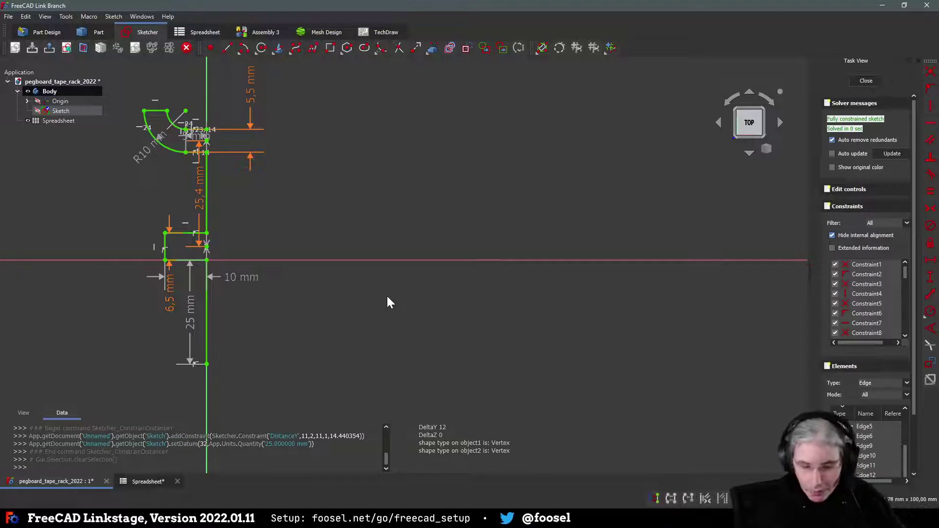
Step: In the spreadsheet, enter the label 'wall' in A5 and 2,00 mm in B5
left_click(160, 483)
left_click(72, 154)
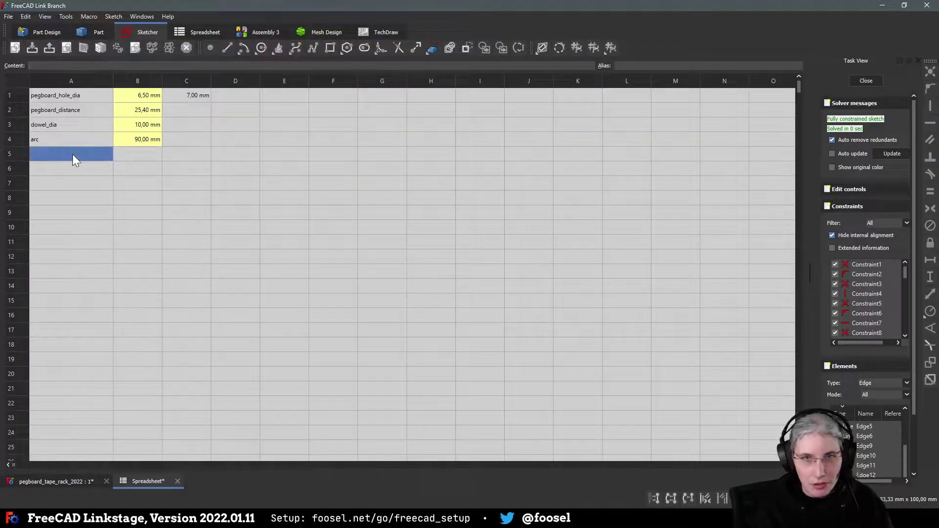
double_click(35, 153)
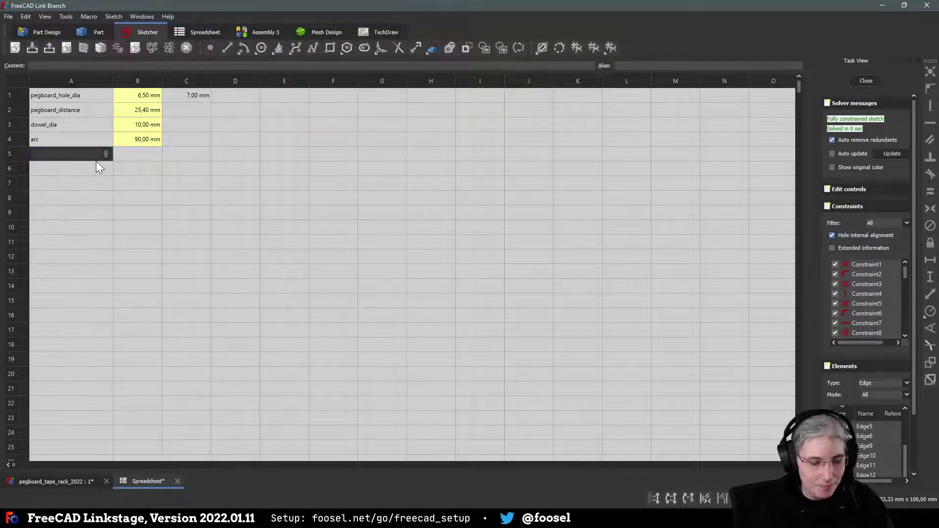
type("wall")
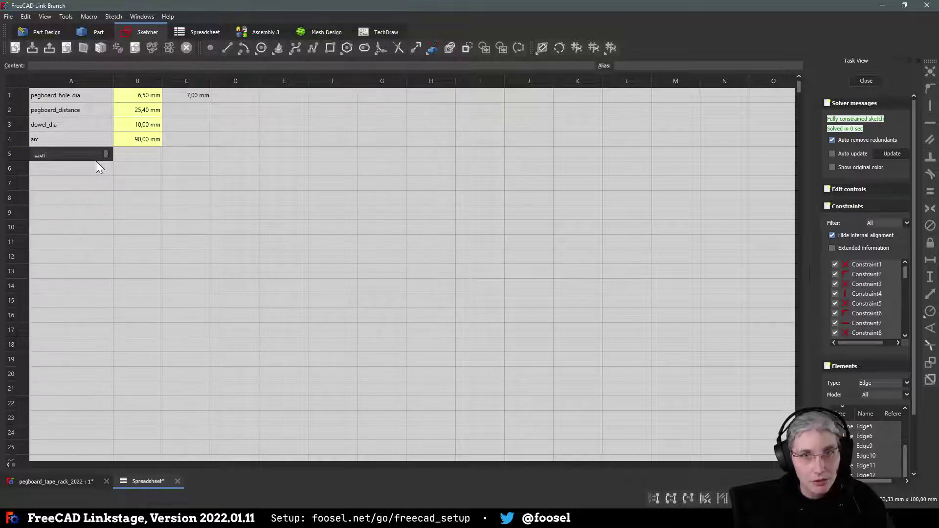
left_click(137, 154)
double_click(140, 158)
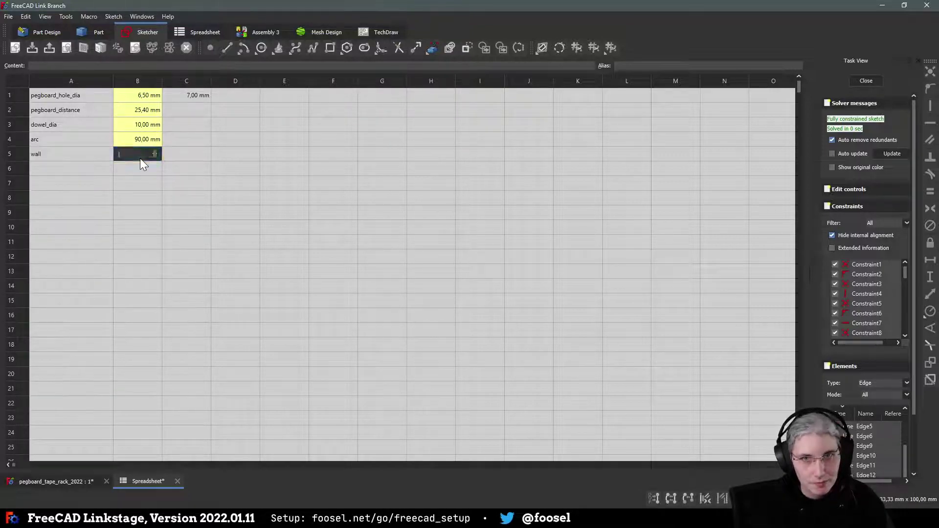
type("2,00 mm")
left_click(273, 168)
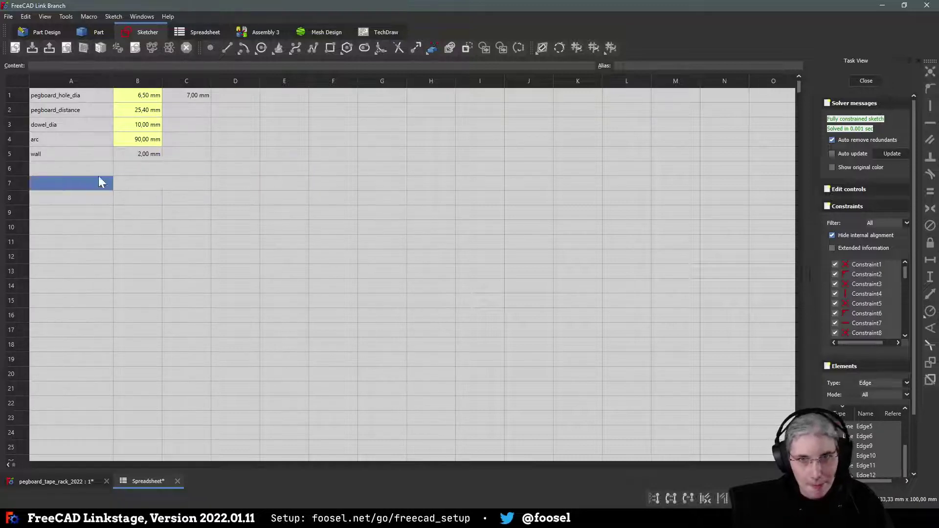
Step: Give cell B5 the alias 'wall'
left_click(134, 155)
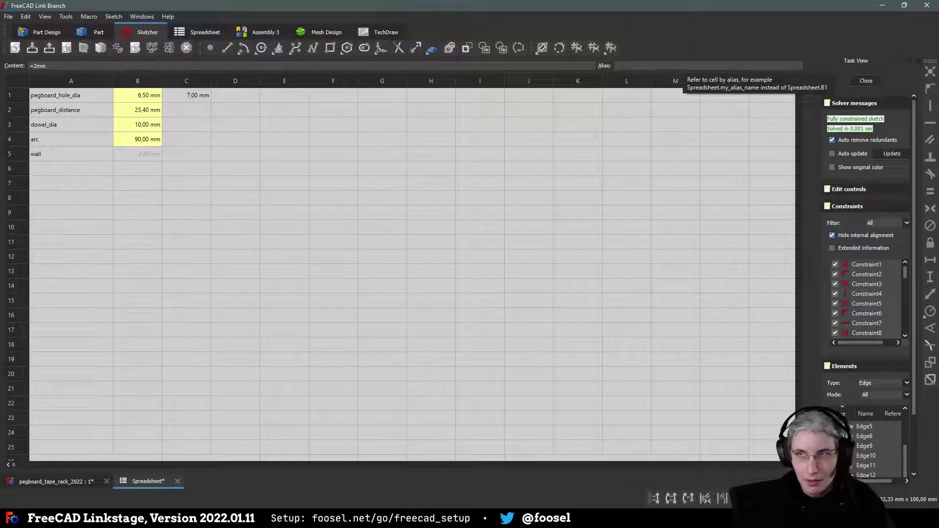
type("wall")
left_click(250, 183)
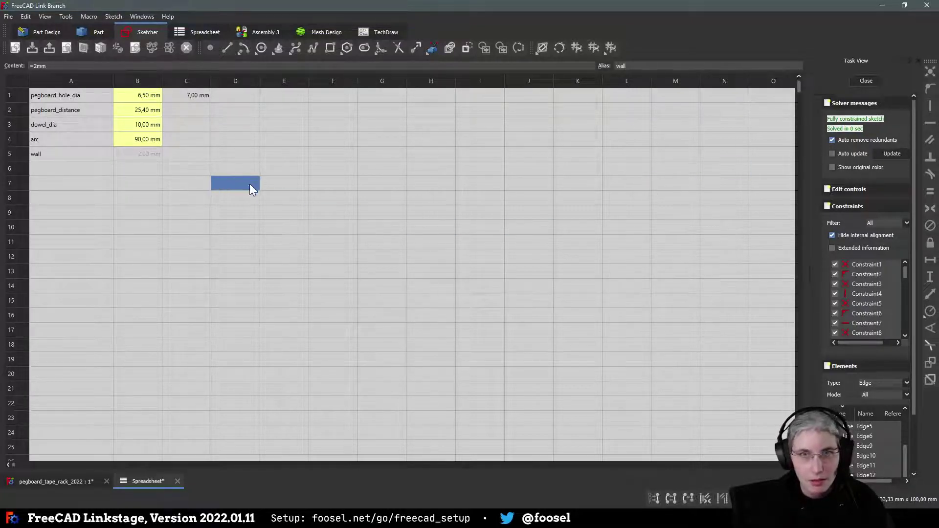
left_click(134, 122)
left_click(57, 165)
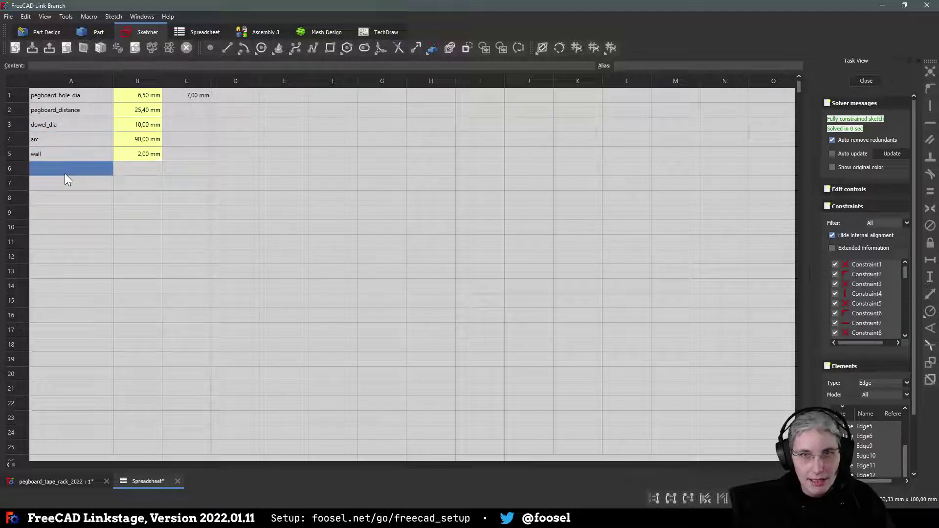
left_click(92, 122)
Step: Correct cell B2's alias spelling to pegboard_distance
left_click(122, 110)
left_click_drag(122, 109, 668, 90)
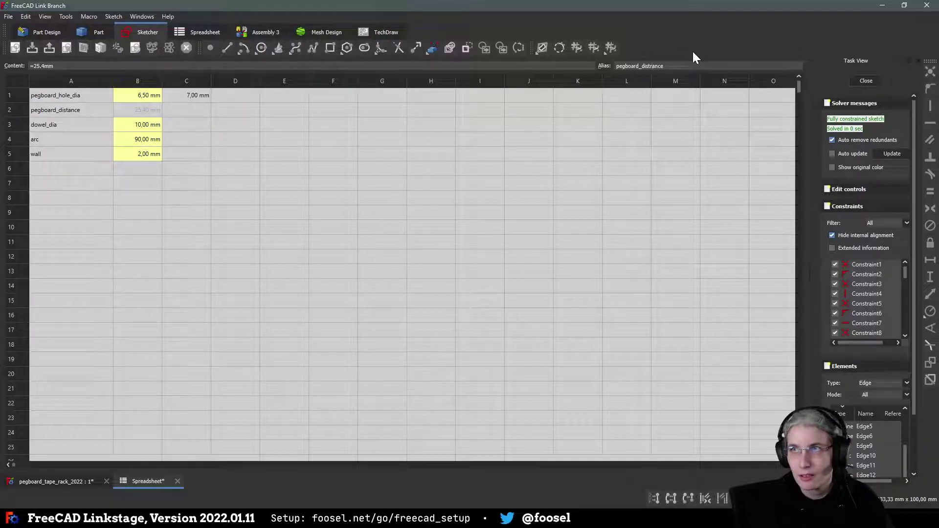
key("BackSpace")
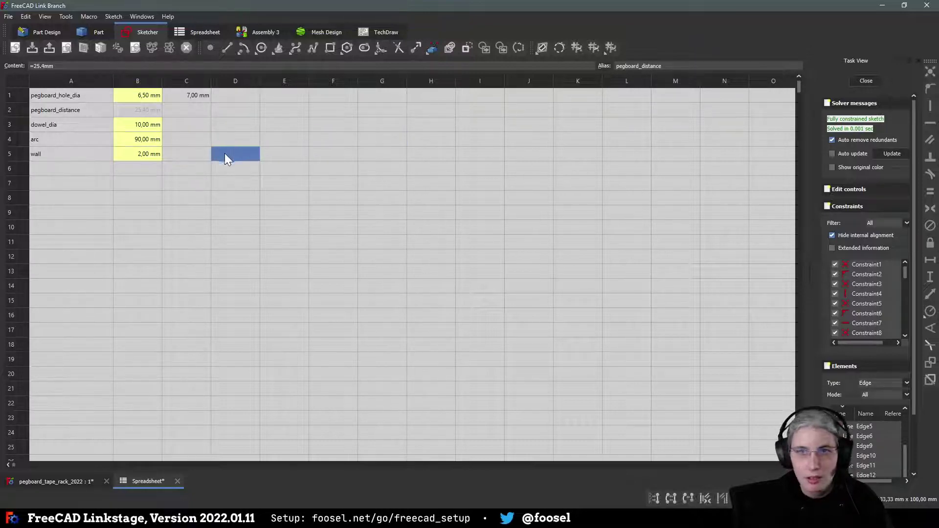
left_click(78, 172)
left_click(147, 16)
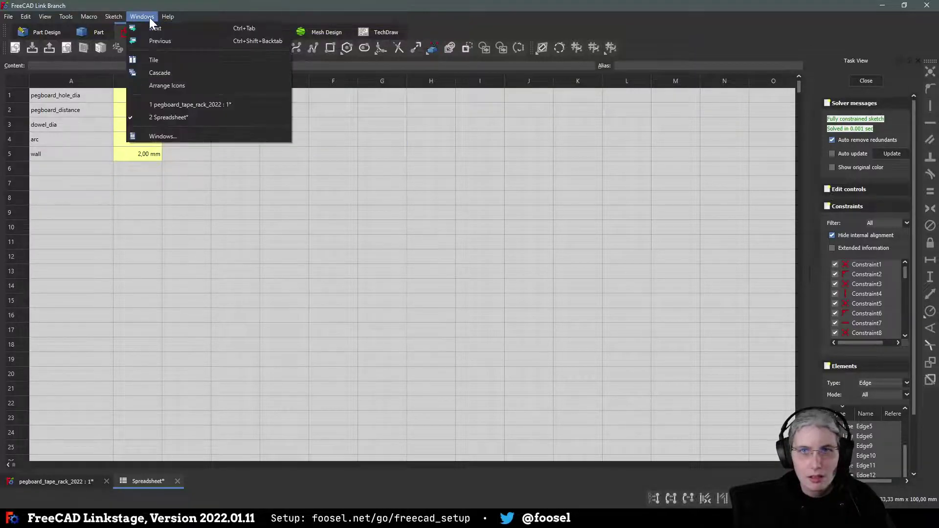
left_click(152, 59)
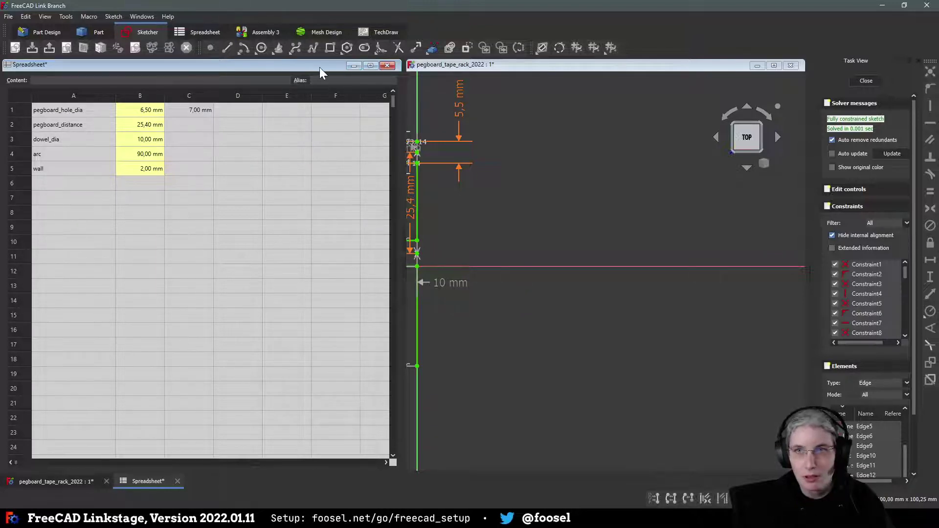
mouse_move(319, 66)
left_mouse_down()
mouse_move(777, 72)
mouse_move(760, 74)
left_mouse_up()
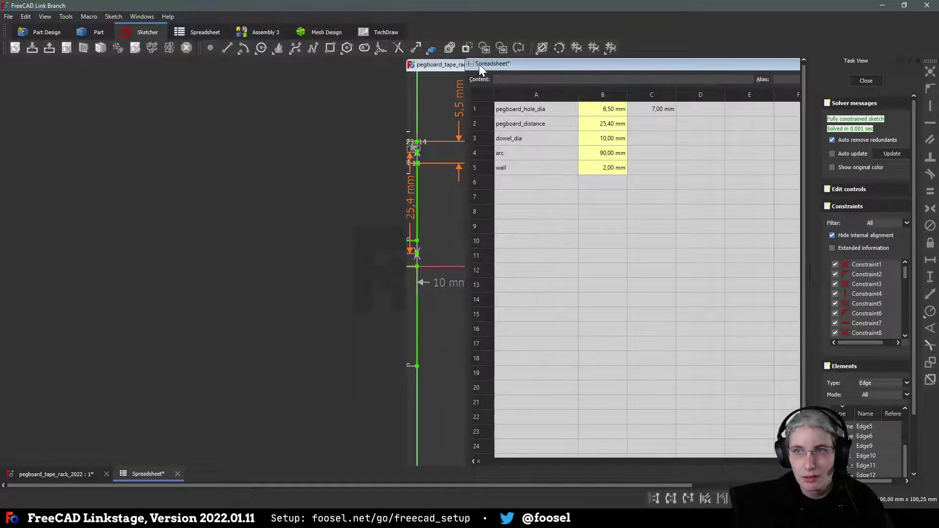
mouse_move(479, 64)
left_mouse_down()
mouse_move(63, 78)
mouse_move(125, 58)
mouse_move(68, 58)
mouse_move(183, 63)
left_mouse_up()
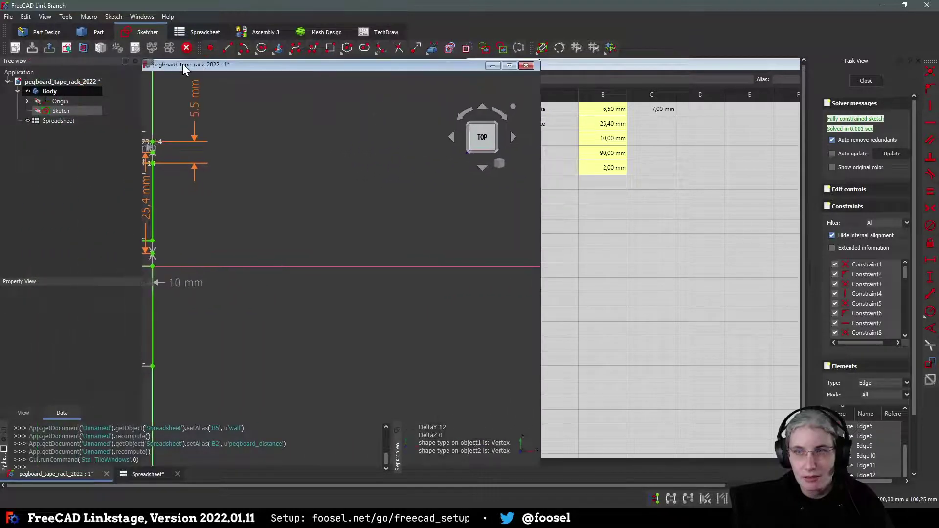
left_click(516, 68)
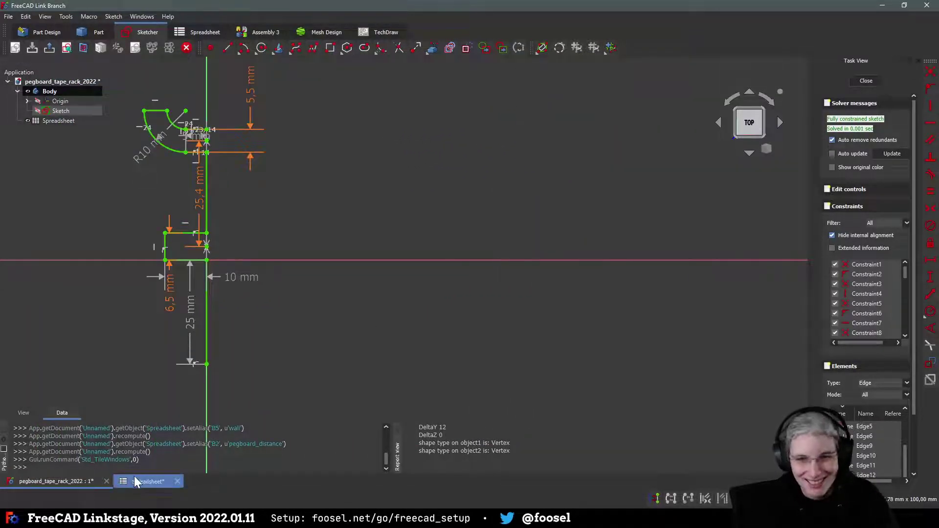
left_click(147, 482)
left_click(348, 269)
left_click(538, 188)
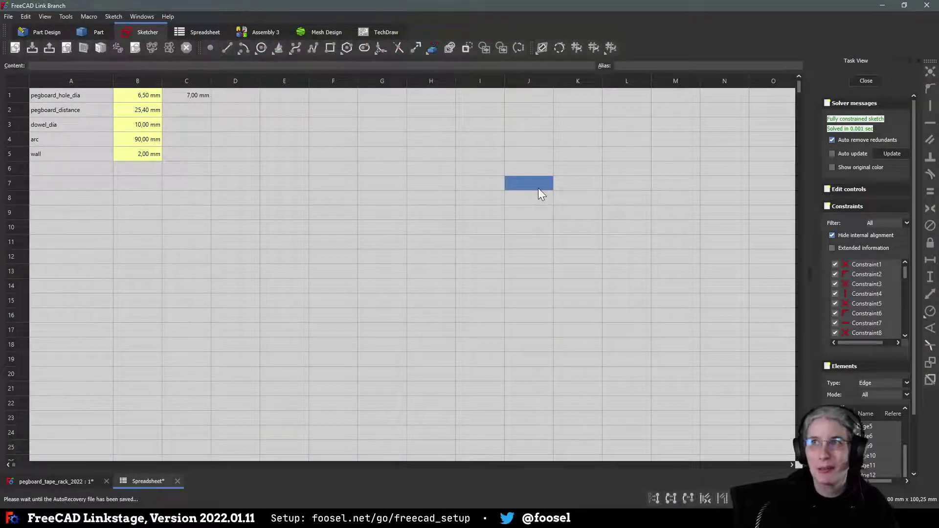
Step: Enter the label 'support' in A6 and 25 mm in B6
left_click(433, 169)
left_click(250, 169)
left_click(203, 123)
left_click(115, 95)
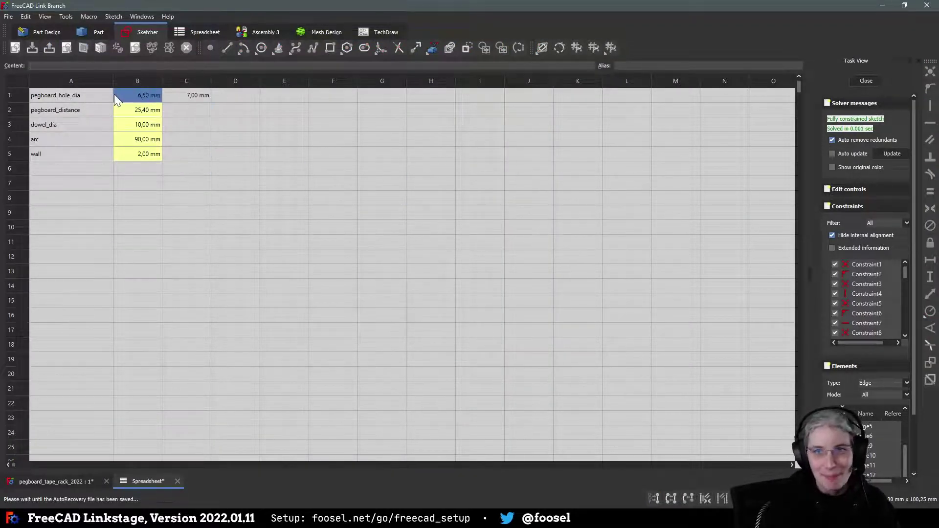
left_click(58, 168)
double_click(56, 168)
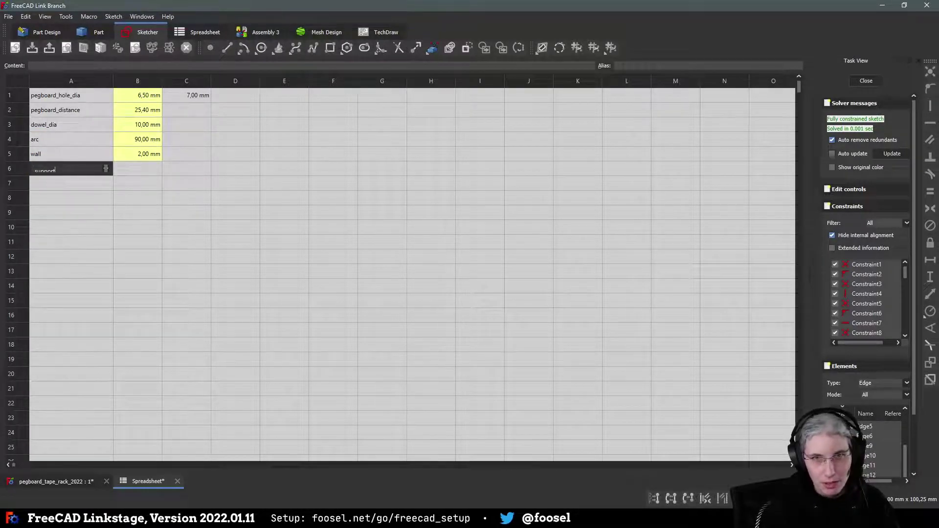
left_click(61, 166)
double_click(127, 165)
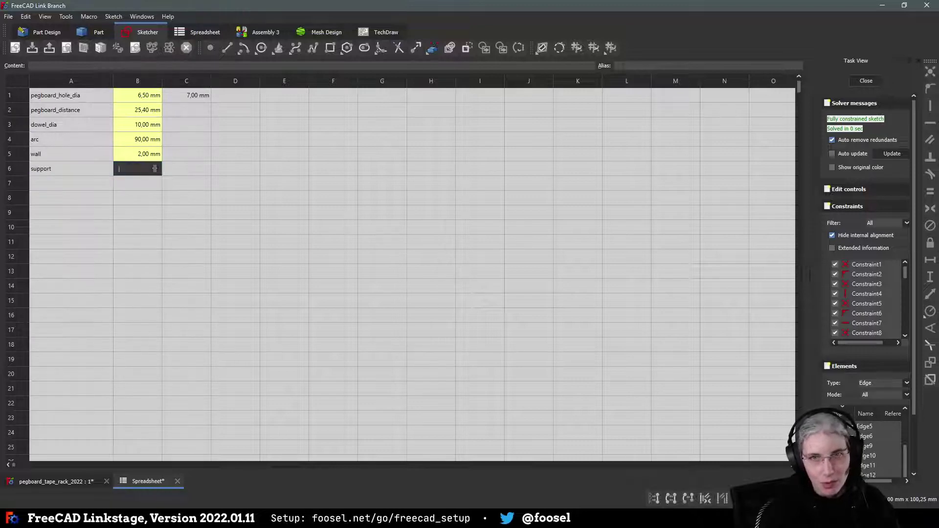
key("Return")
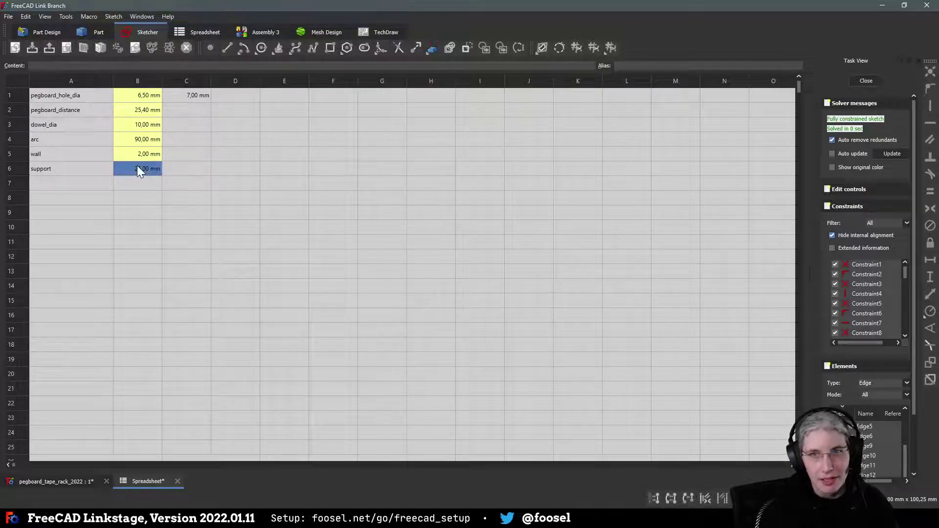
left_click(112, 172)
Step: Give cell B6 the alias 'support' and save the document
left_click(126, 168)
left_click(646, 96)
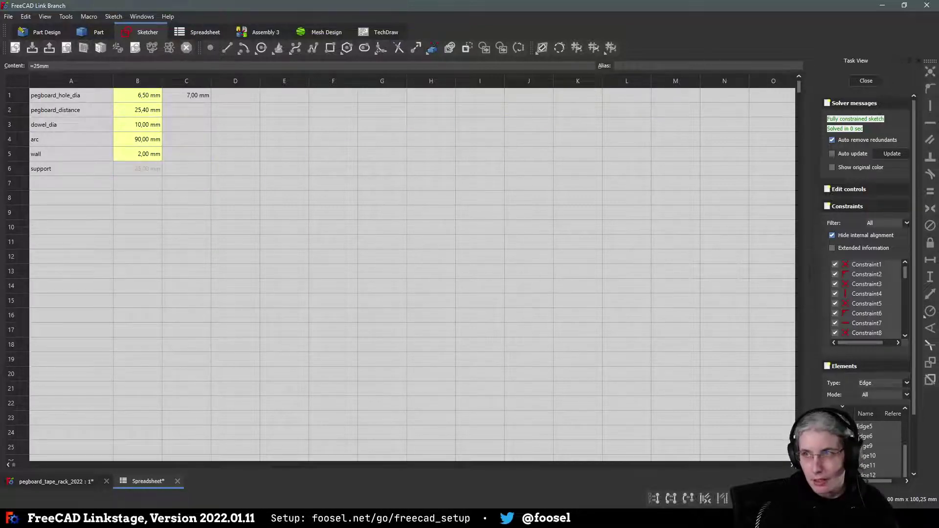
type("support")
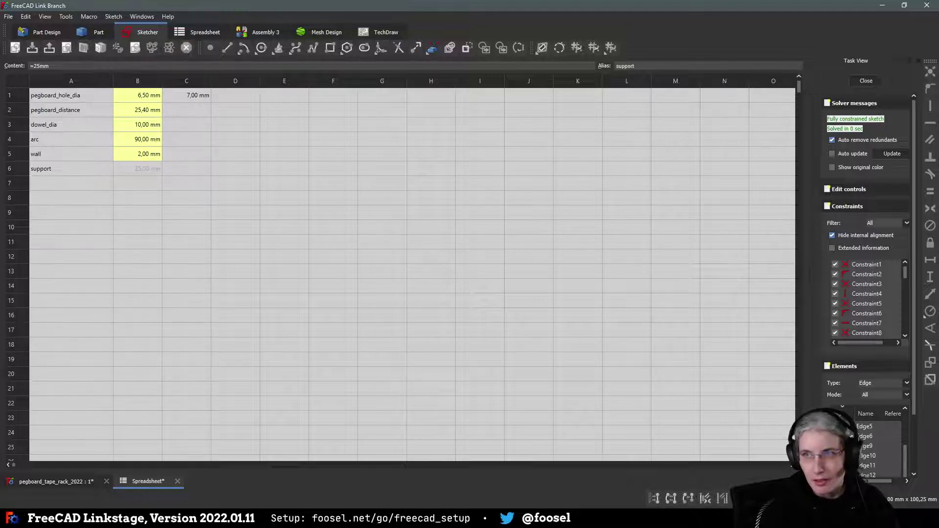
left_click(328, 169)
left_click(101, 184)
left_click(183, 123)
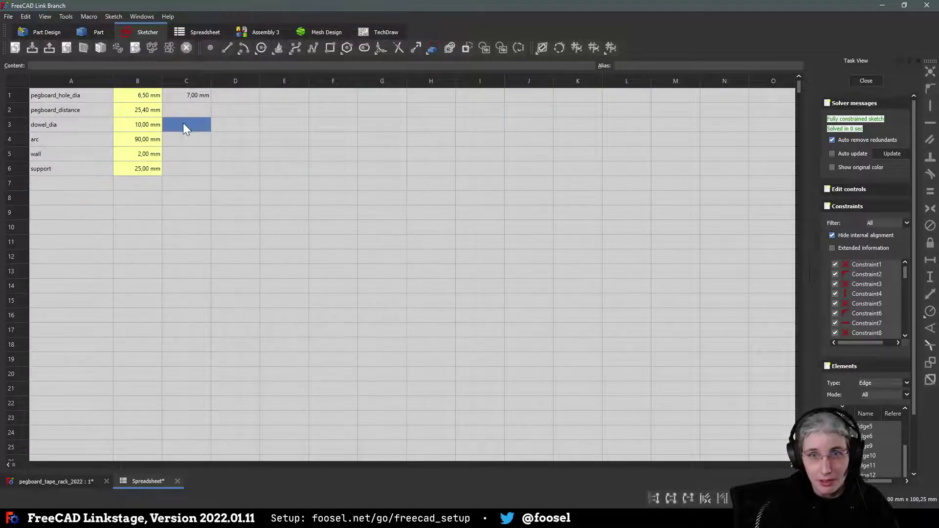
left_click(108, 457)
key("ctrl+s")
Step: Replace the support line's 25 mm length with a Spreadsheet alias formula
left_click(66, 478)
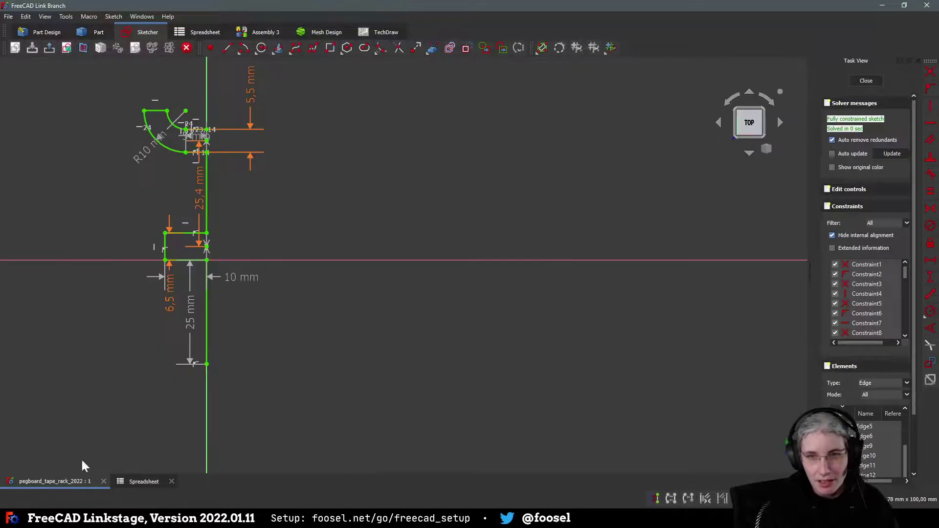
double_click(190, 309)
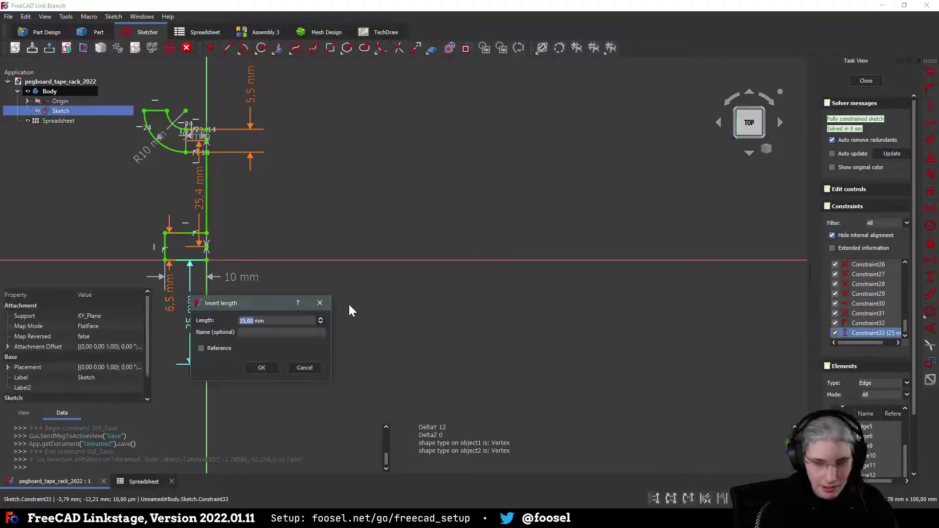
type("=<<Spreadsheet>>.")
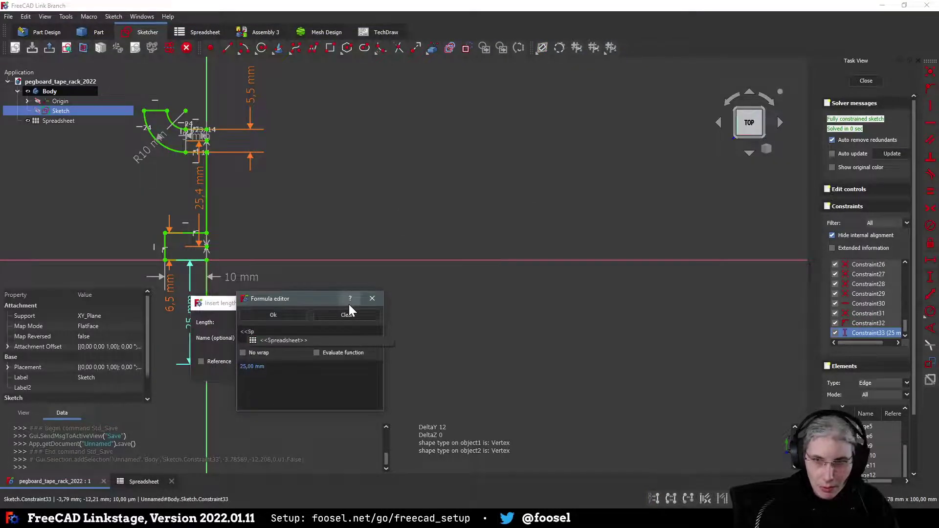
type("tape_width")
key("Return")
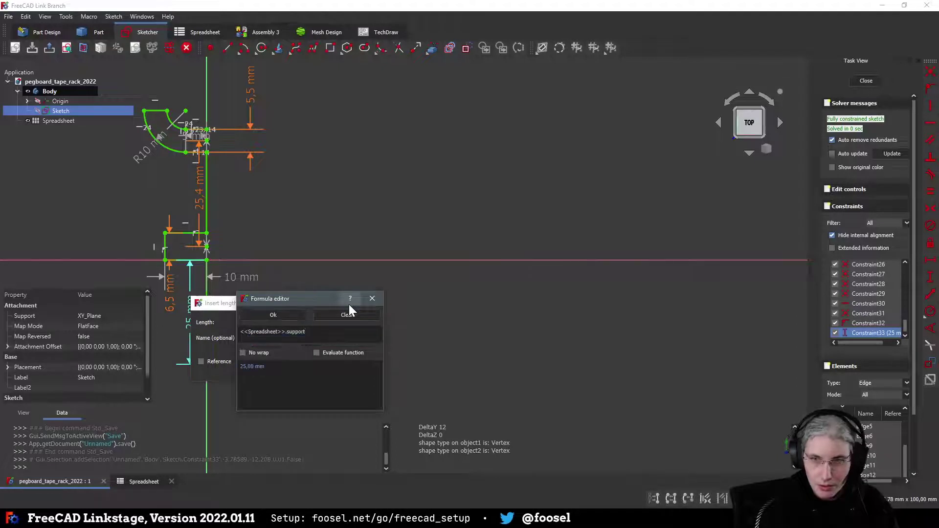
key("Return")
left_click(272, 368)
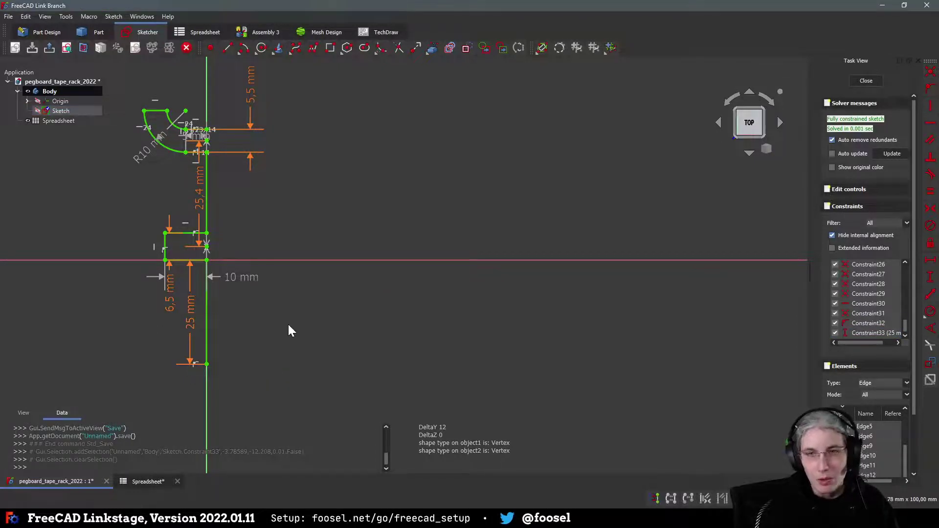
mouse_move(354, 311)
middle_mouse_down()
mouse_move(375, 288)
mouse_move(368, 322)
mouse_move(351, 313)
middle_mouse_up()
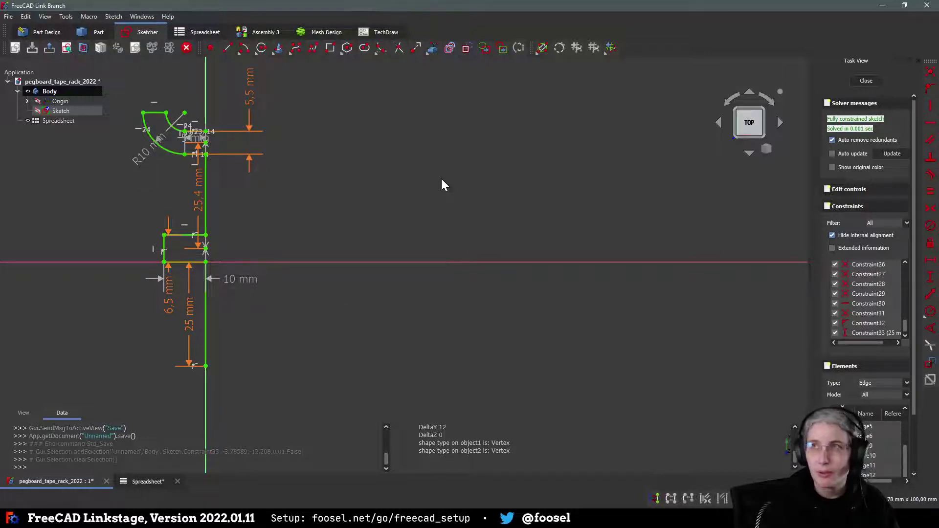
mouse_move(441, 180)
middle_mouse_down()
mouse_move(450, 209)
mouse_move(441, 194)
middle_mouse_up()
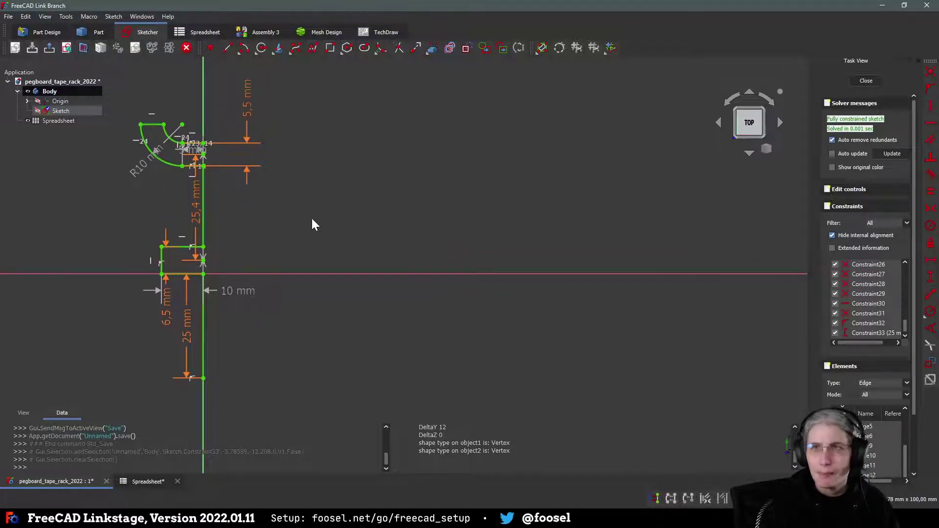
middle_click_drag(379, 237, 408, 258)
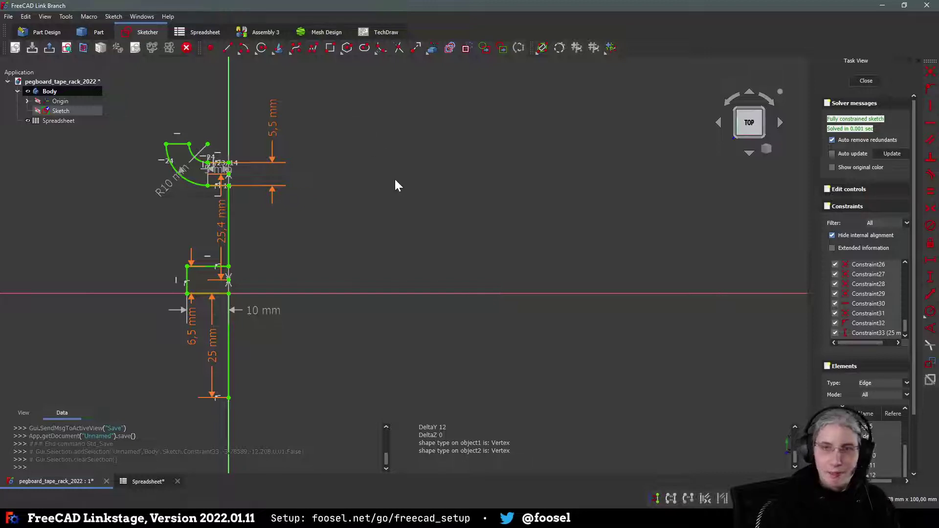
Step: Draw a short horizontal line at the support top, then a centre-based arc sweeping down-right from its end
left_click(228, 48)
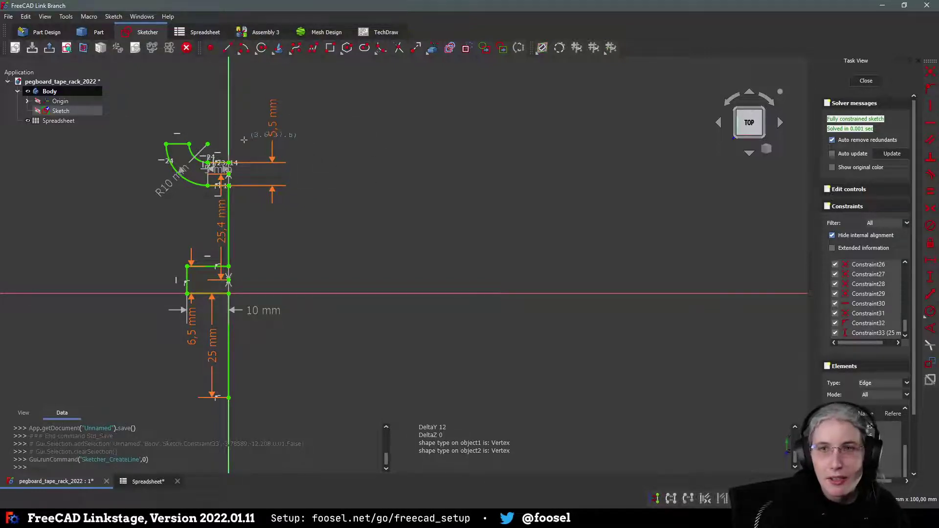
left_click(267, 168)
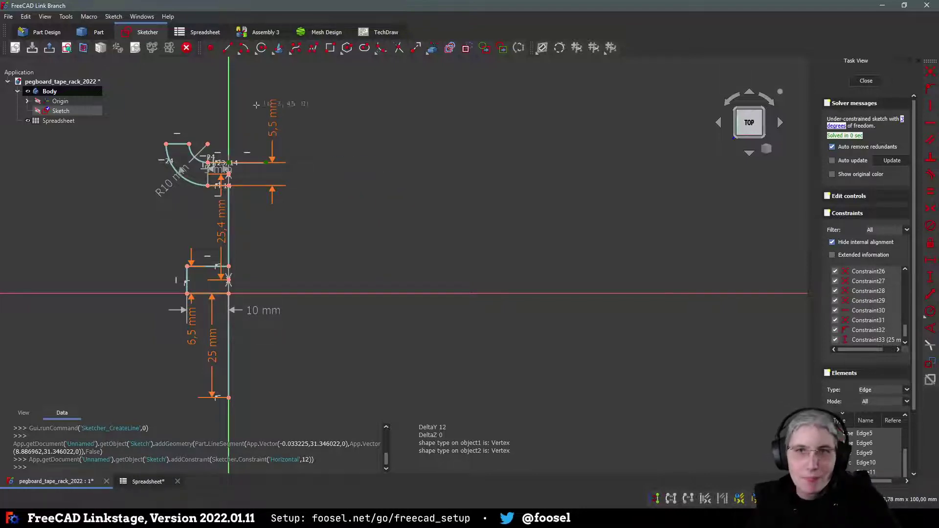
right_click(248, 51)
left_click(245, 51)
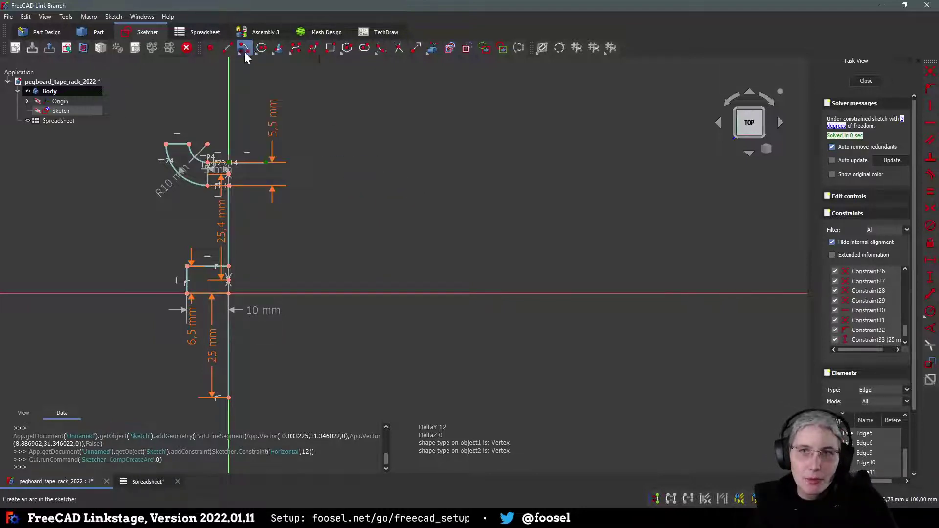
left_click(244, 52)
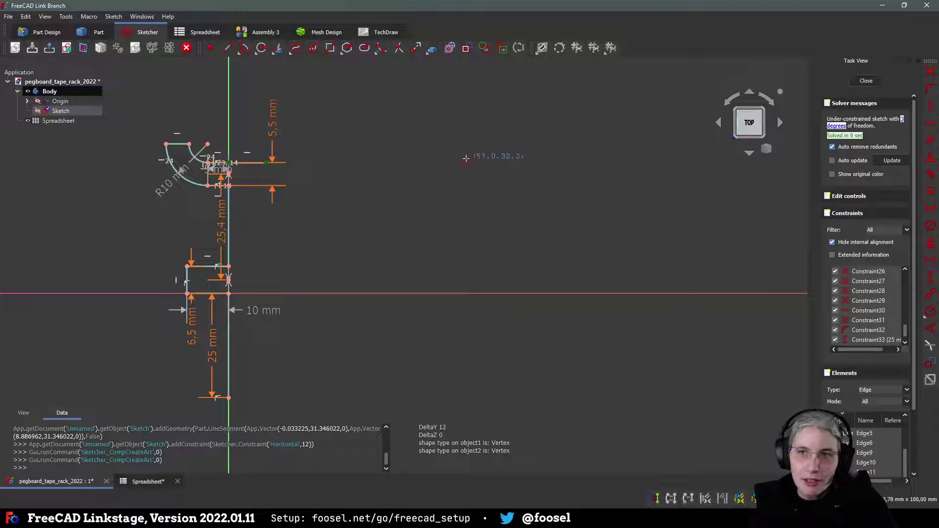
left_click(466, 159)
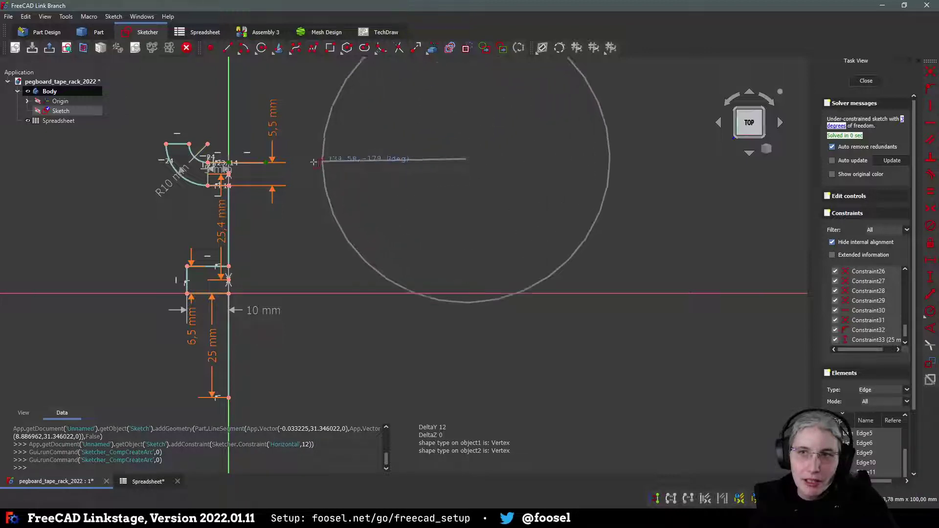
left_click(267, 162)
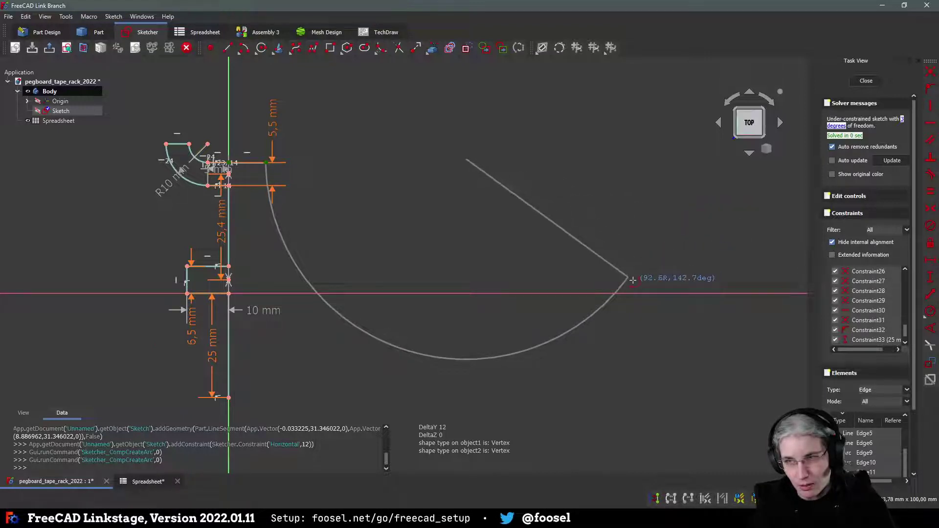
left_click(632, 280)
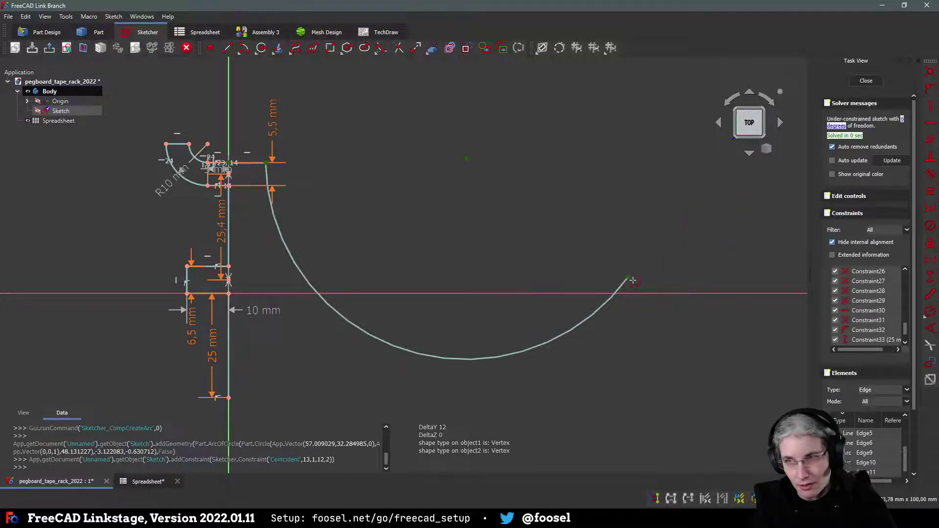
Step: Draw a concentric outer arc from the support line's bottom to the lower right
left_click(466, 159)
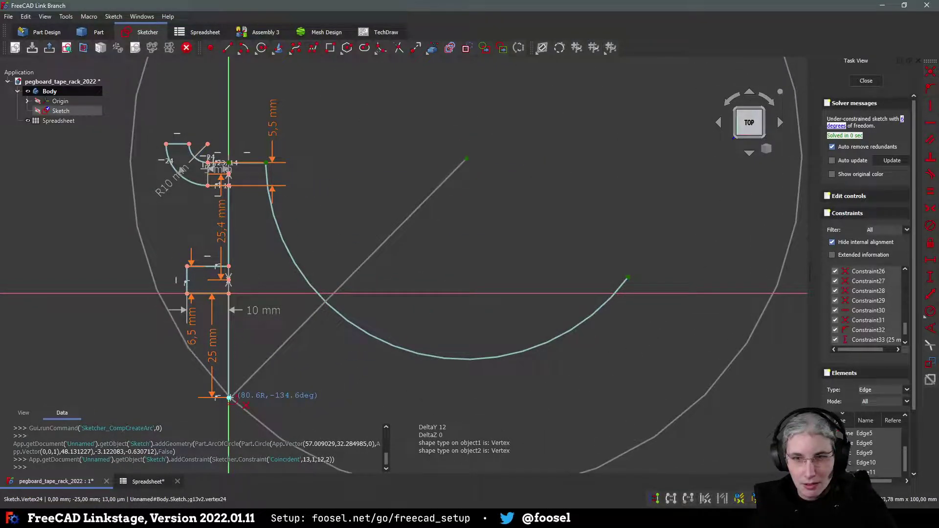
left_click(229, 397)
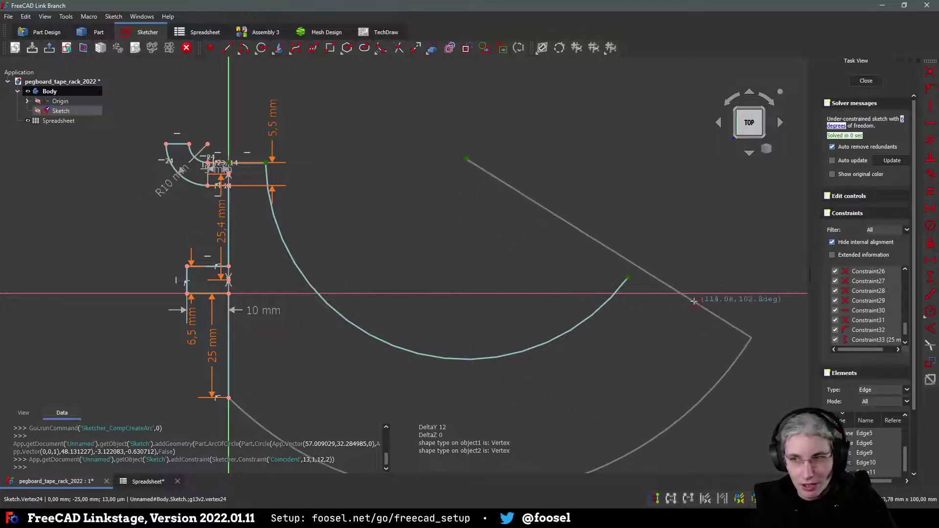
left_click(681, 308)
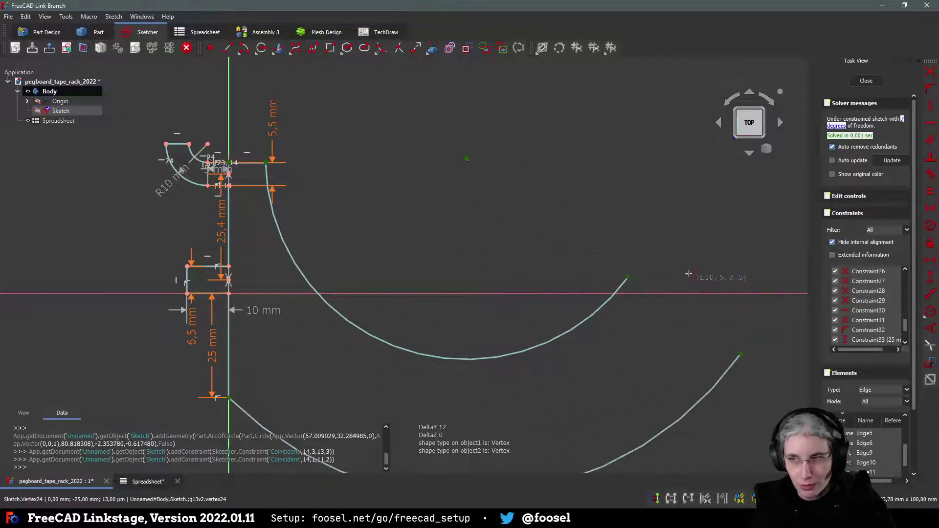
scroll(491, 185, "up", 1)
scroll(420, 128, "down", 1)
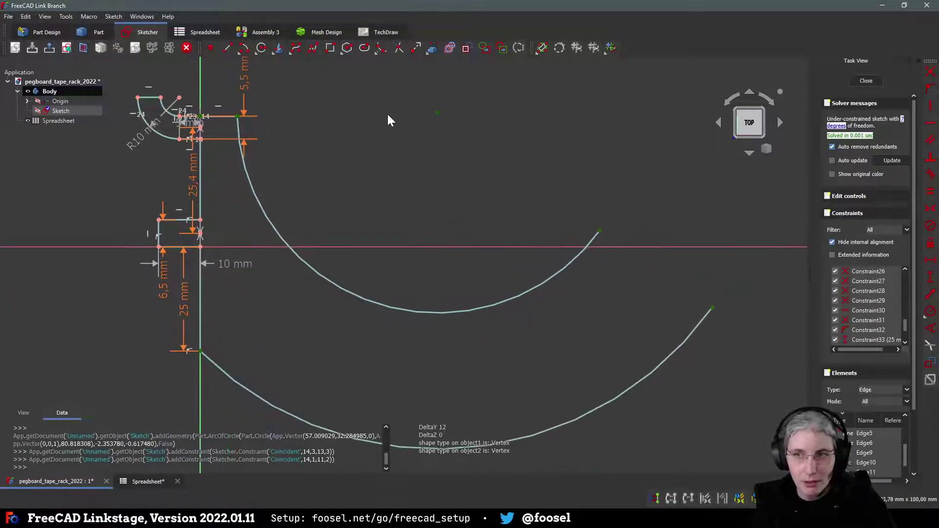
Step: Join the inner and outer arcs' right ends with a short line
left_click(227, 47)
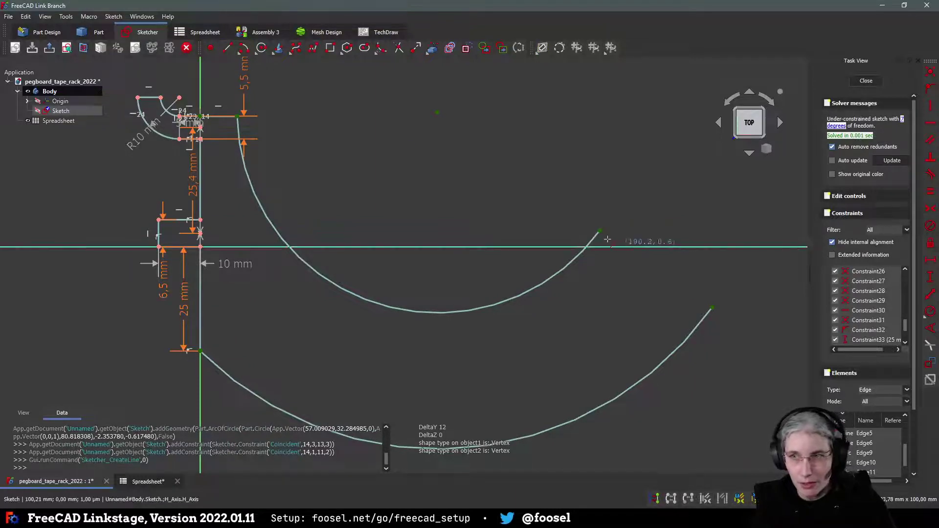
left_click(601, 231)
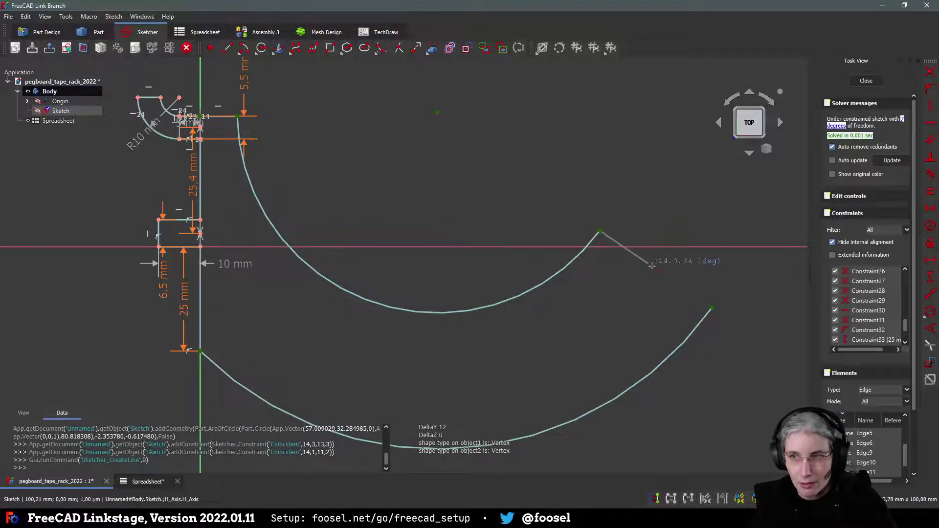
left_click(713, 307)
right_click(646, 180)
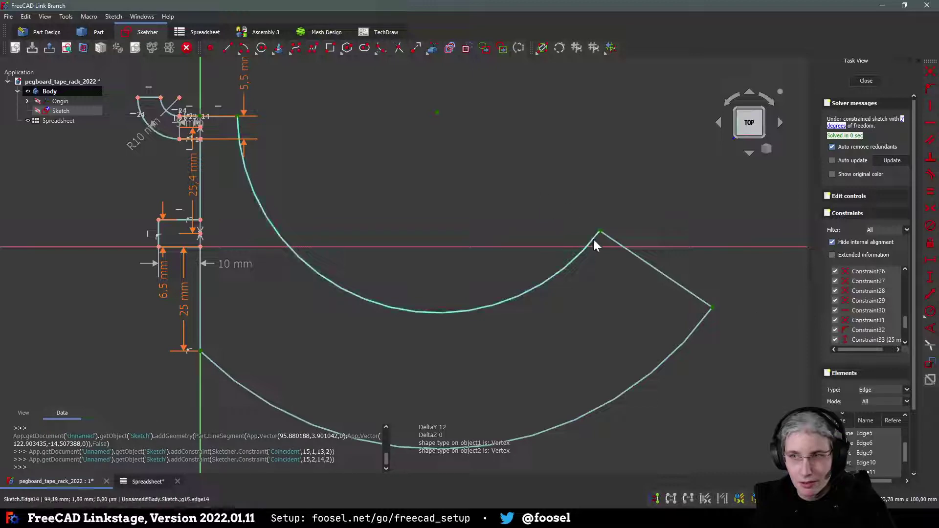
middle_click_drag(509, 185, 589, 248)
middle_click_drag(426, 194, 450, 133)
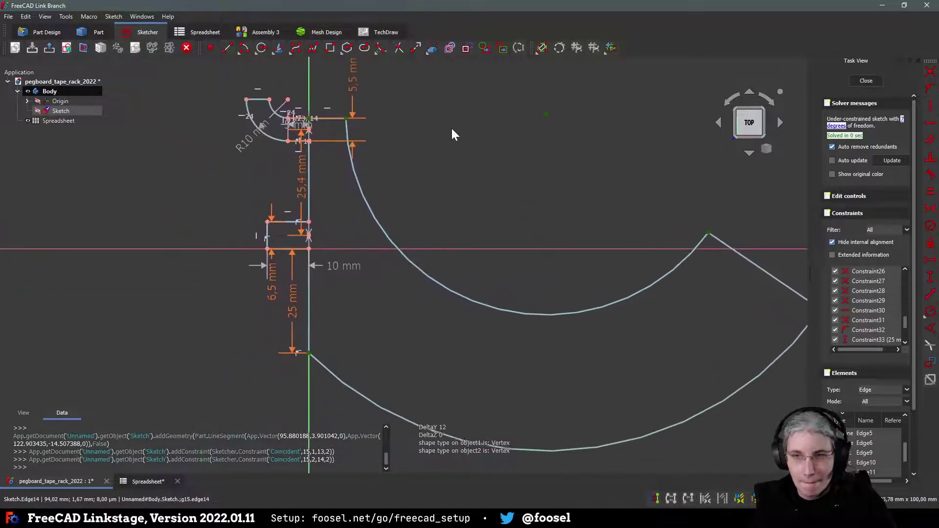
middle_click_drag(528, 166, 481, 131)
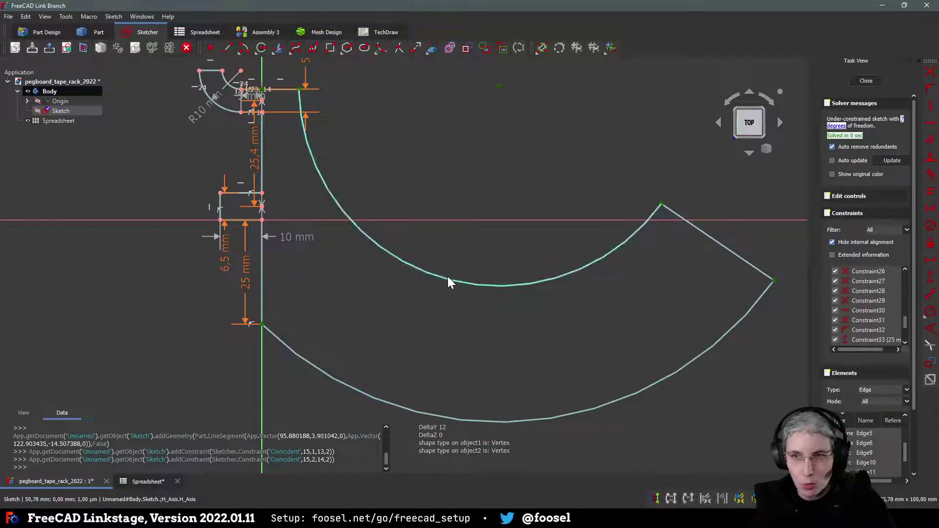
Step: Drag the inner and outer arcs to reshape the hook
mouse_move(446, 284)
left_mouse_down()
mouse_move(430, 319)
mouse_move(457, 295)
left_mouse_up()
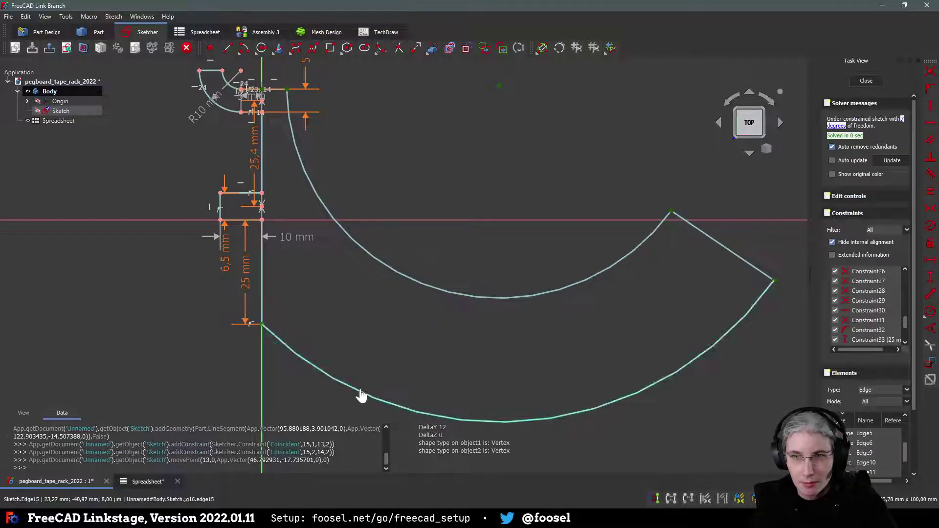
left_click_drag(360, 394, 381, 426)
scroll(491, 244, "up", 2)
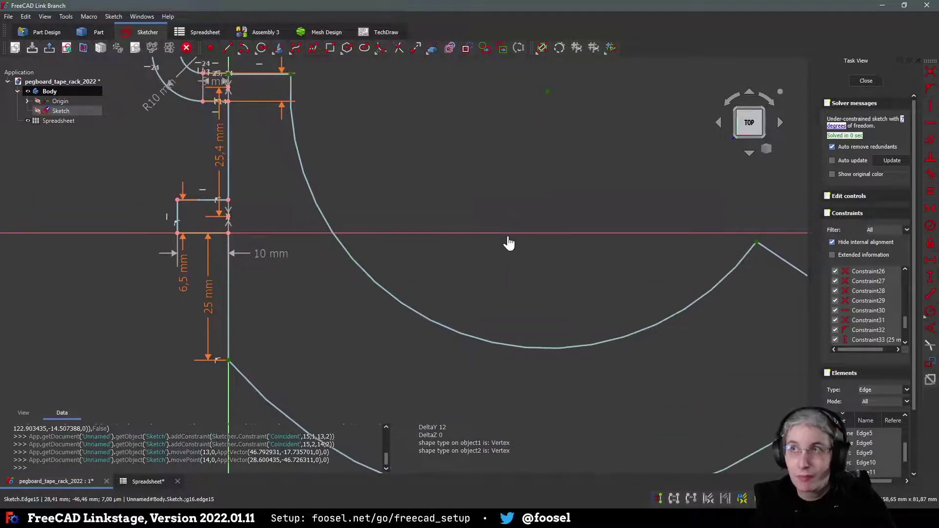
scroll(572, 230, "down", 2)
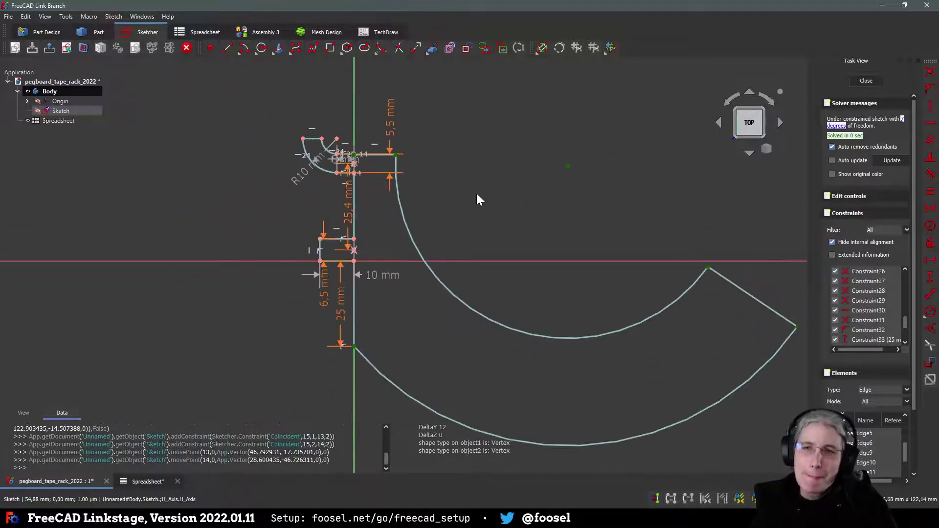
scroll(559, 245, "up", 2)
scroll(514, 274, "down", 2)
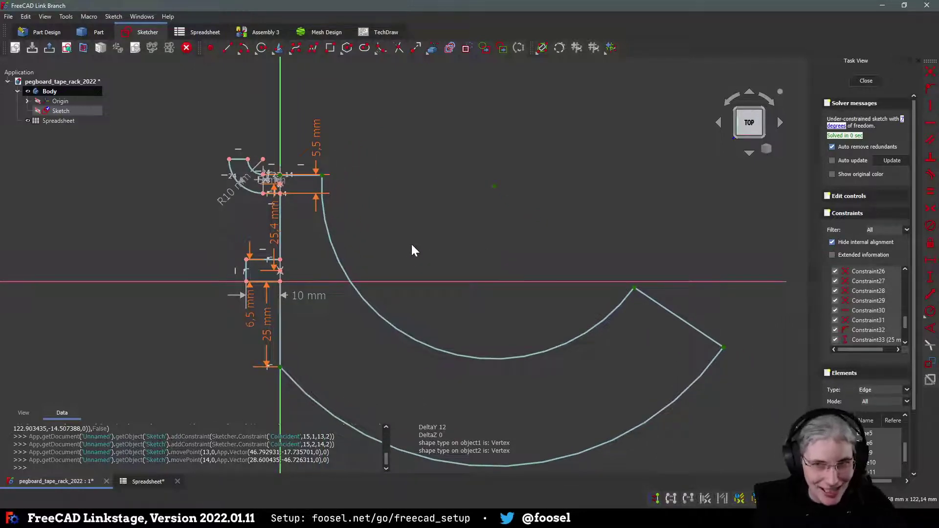
middle_click_drag(473, 261, 457, 225)
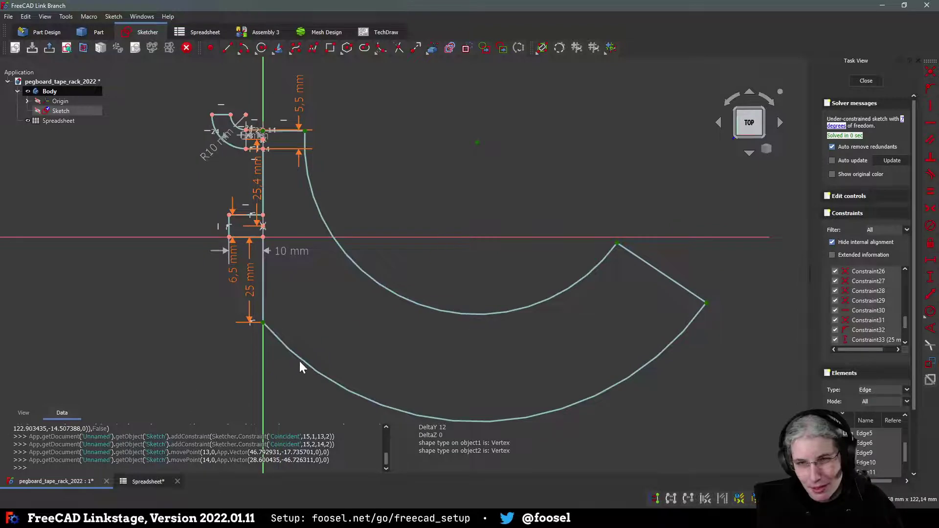
Step: Delete the lower support line and outer arc, and draw a small arc near the peg
left_click(264, 284)
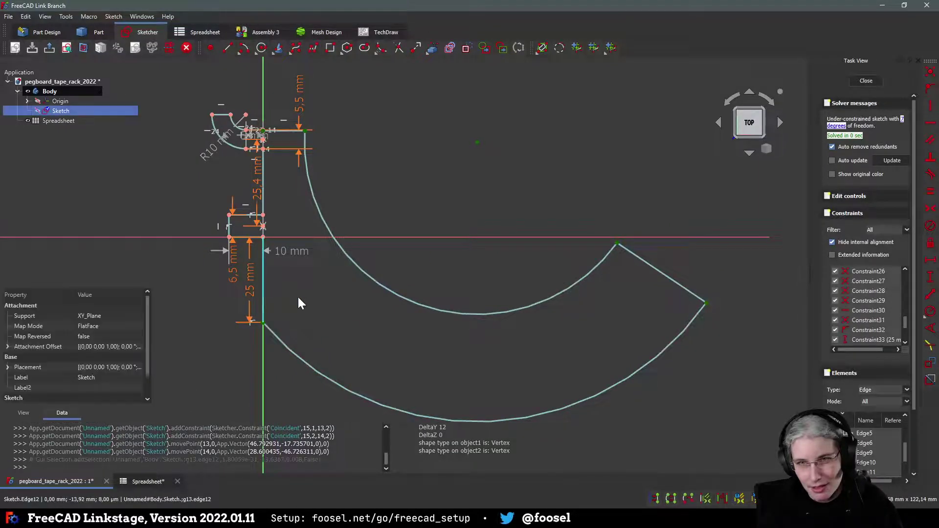
key("Delete")
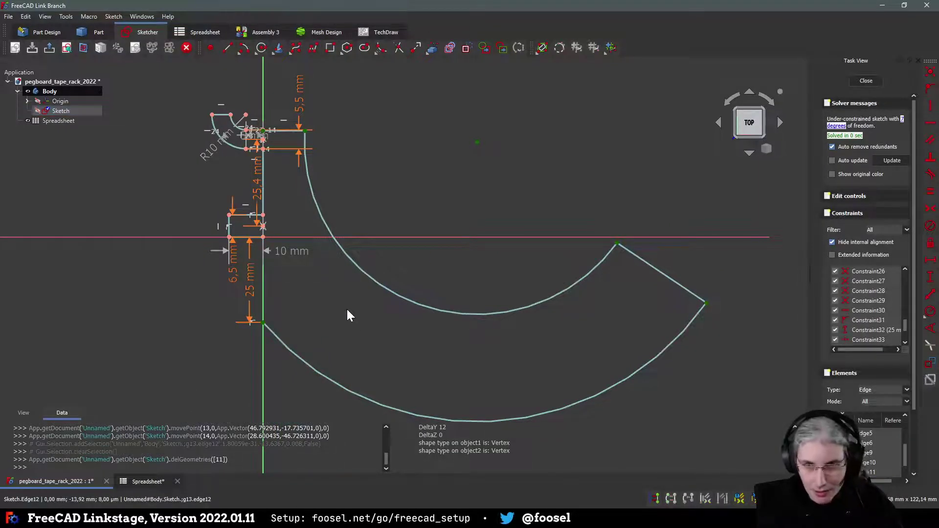
left_click(294, 353)
key("Delete")
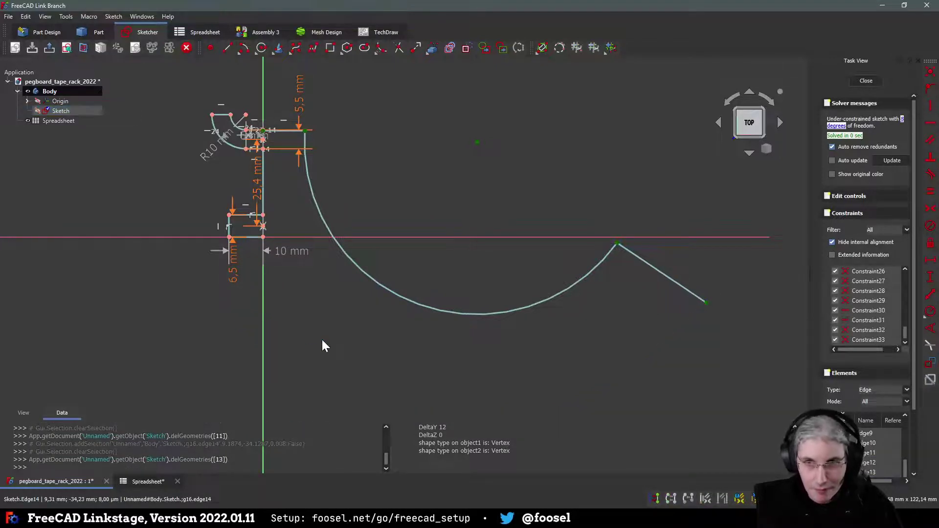
left_click(246, 48)
left_click(305, 131)
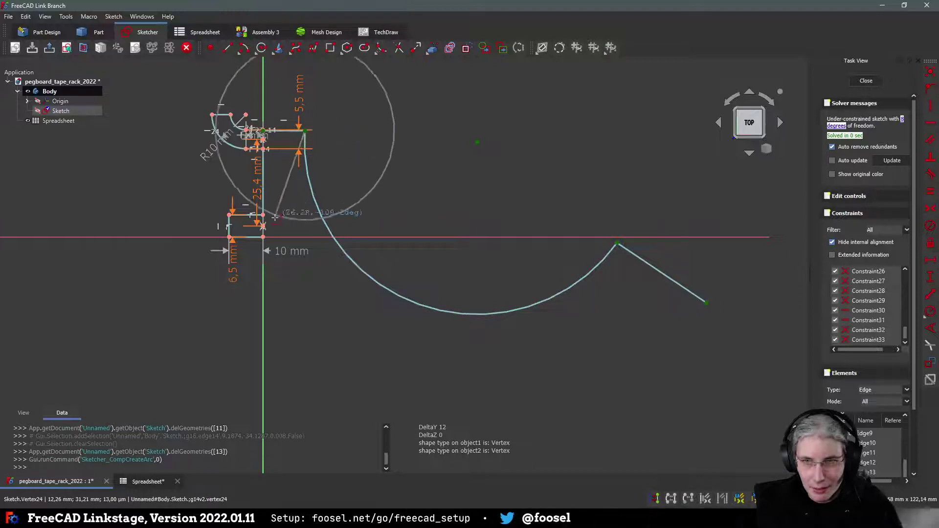
left_click(263, 237)
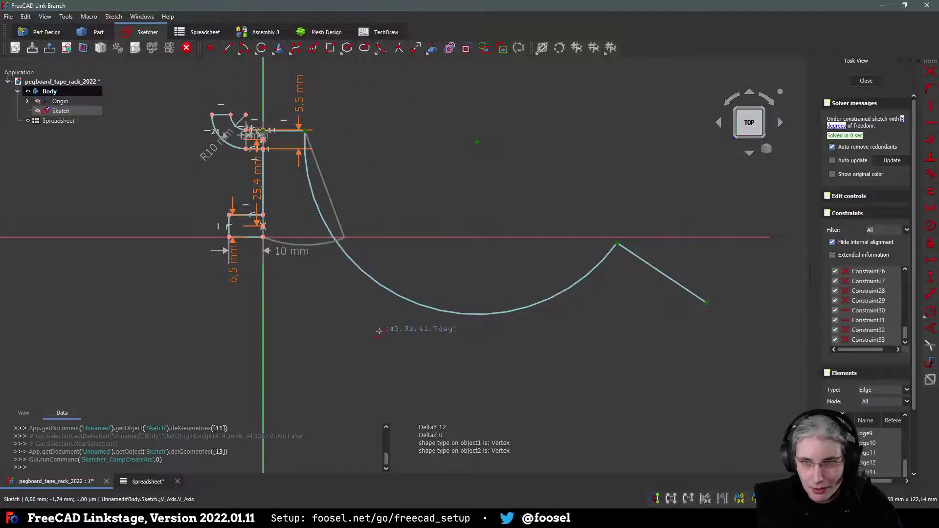
left_click(338, 315)
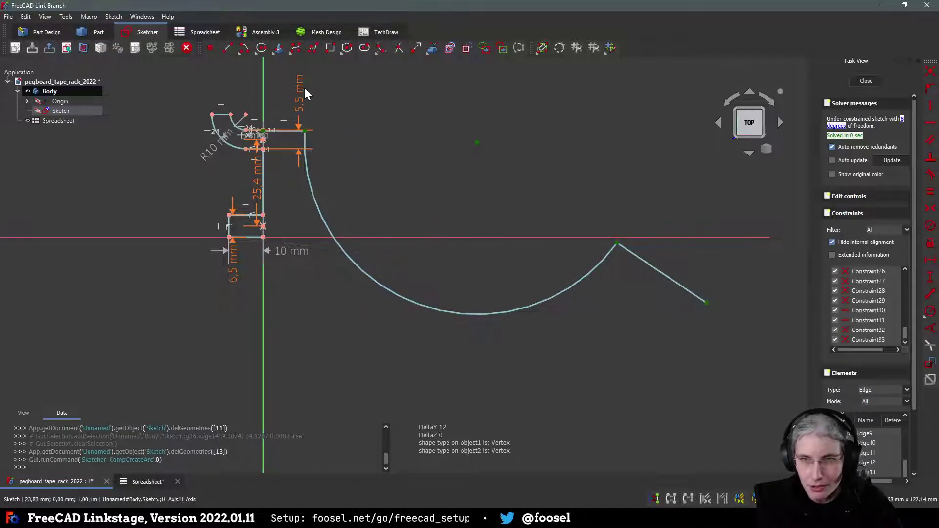
Step: Draw the outer arc around the hook centre from the vertical axis to the slanted line's end
left_click(254, 50)
left_click(477, 143)
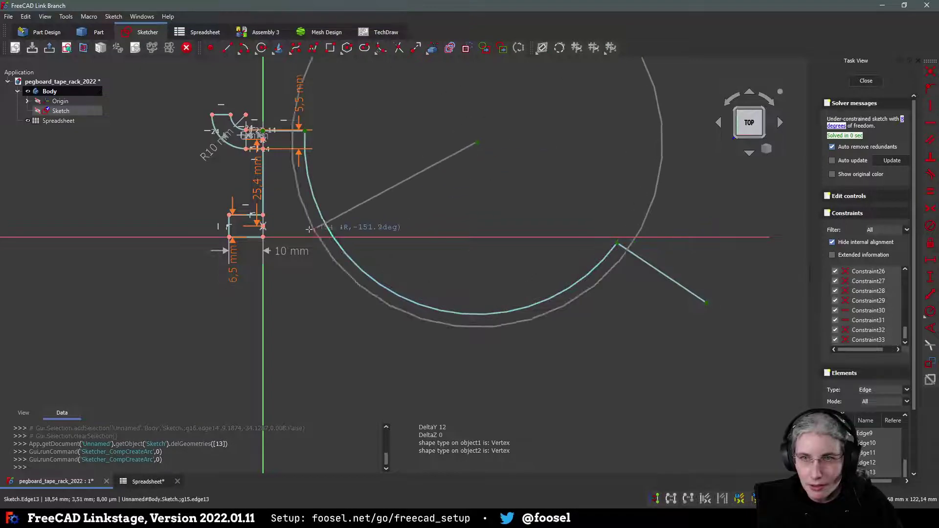
left_click(264, 244)
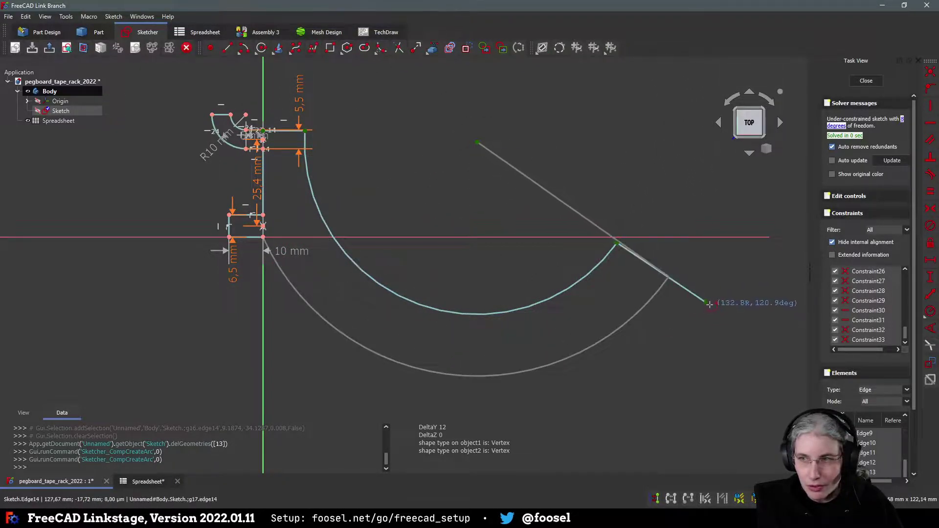
left_click(668, 277)
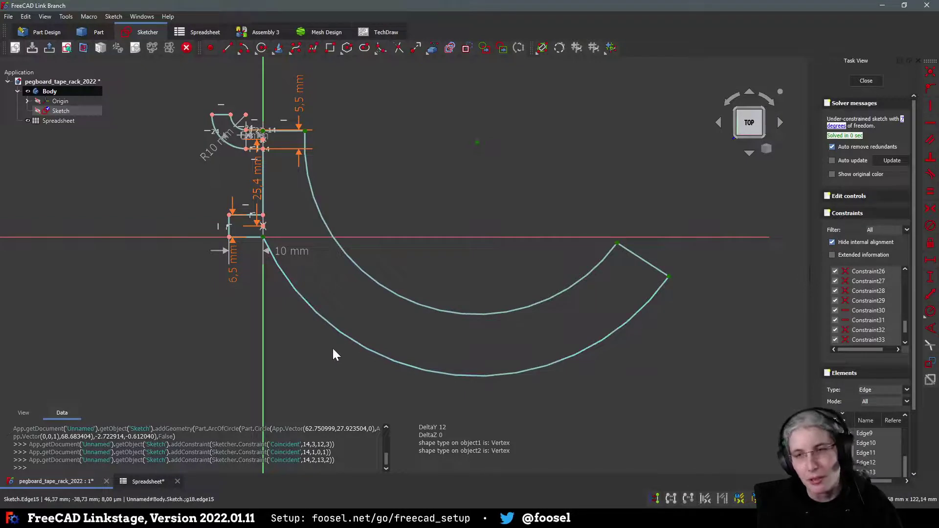
Step: Convert the outer arc to construction geometry
left_click(317, 314)
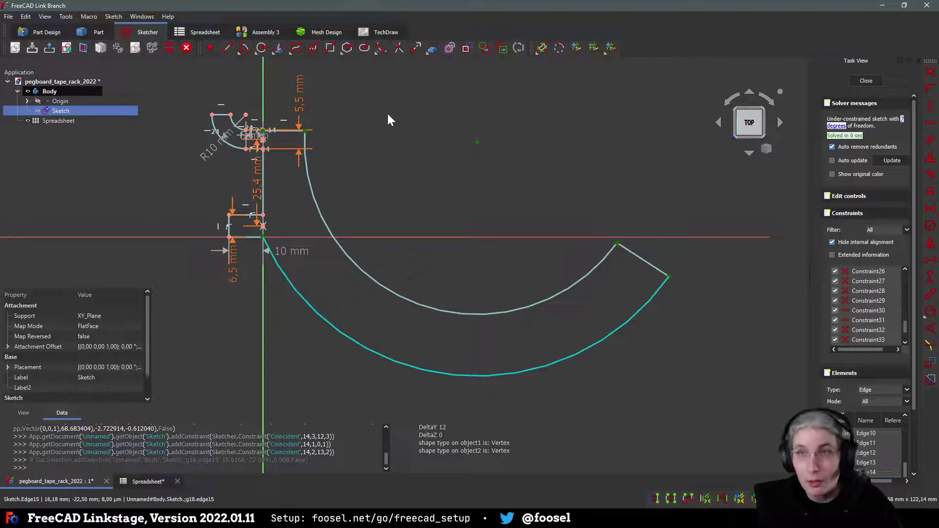
left_click(436, 46)
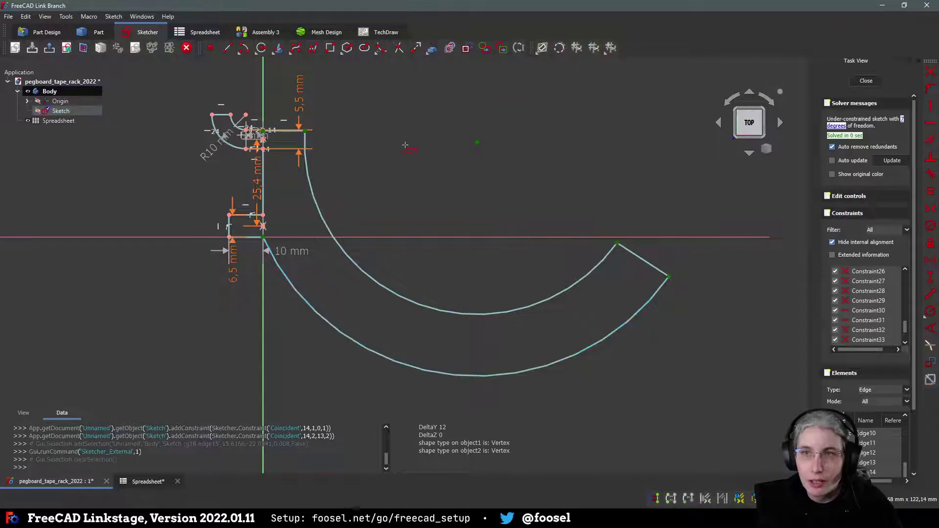
left_click(466, 48)
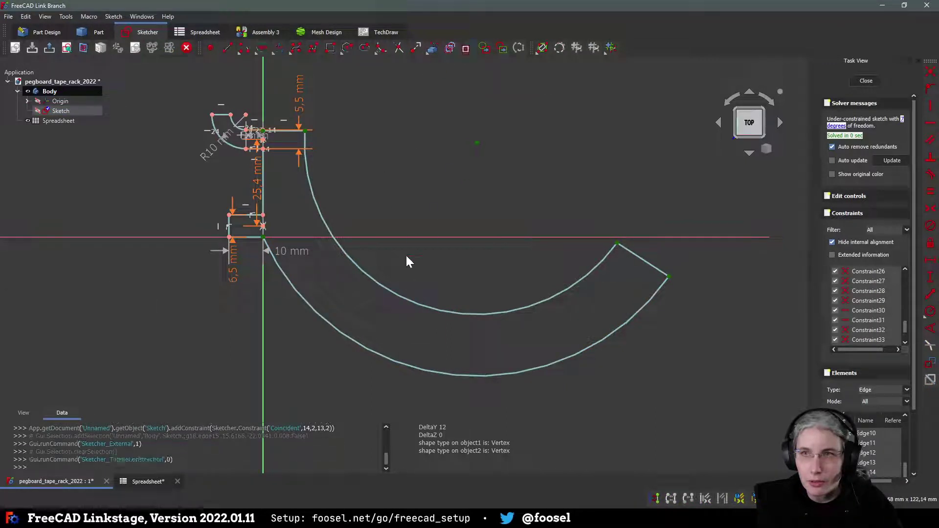
left_click(347, 340)
left_click(464, 49)
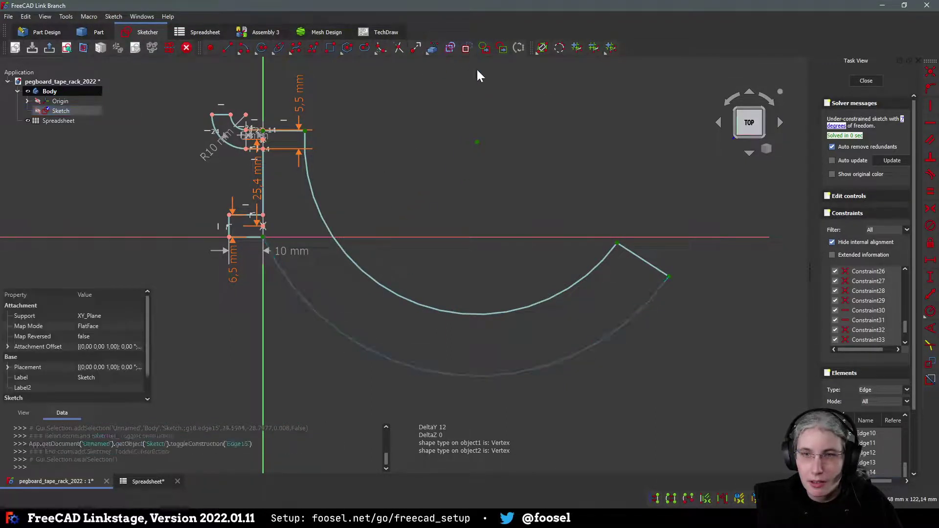
left_click(453, 49)
Step: Draw a vertical line below the origin with length =<<Spreadsheet>>.support (25 mm)
left_click(234, 51)
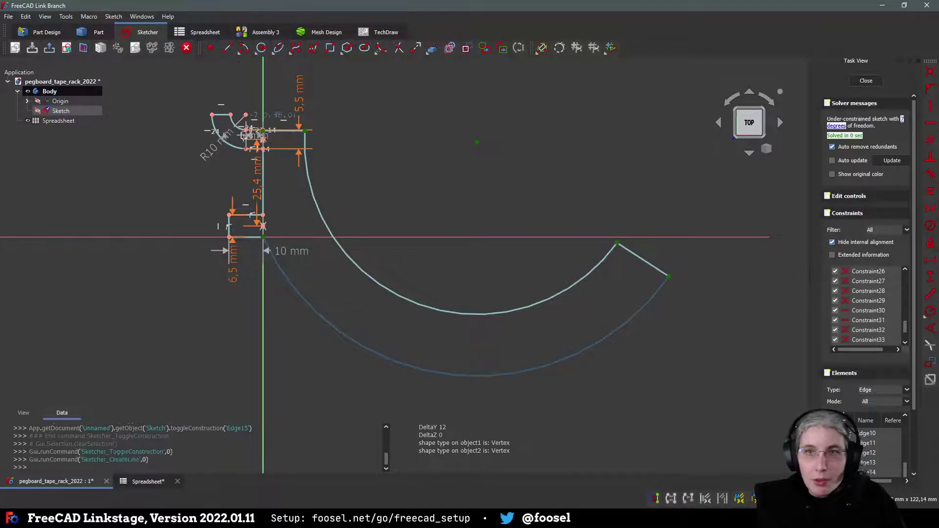
left_click(262, 326)
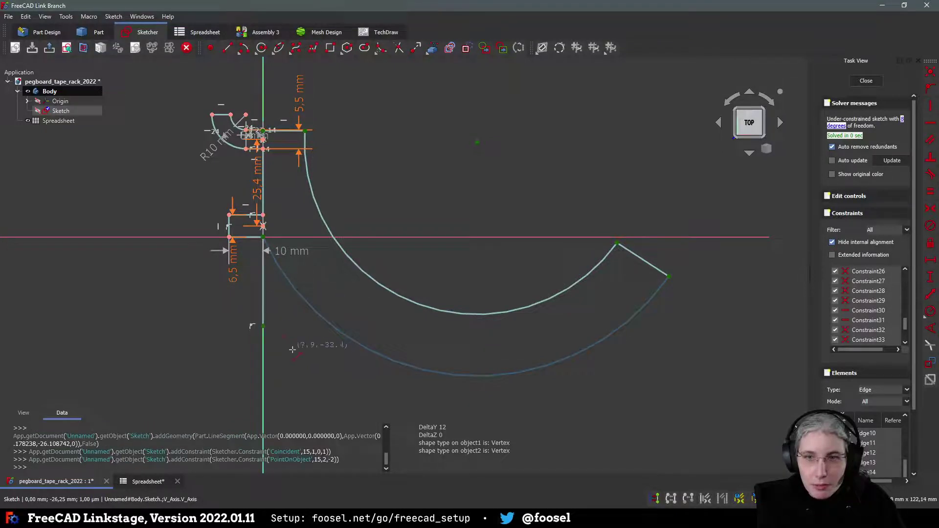
left_click(263, 318)
key("shift+i")
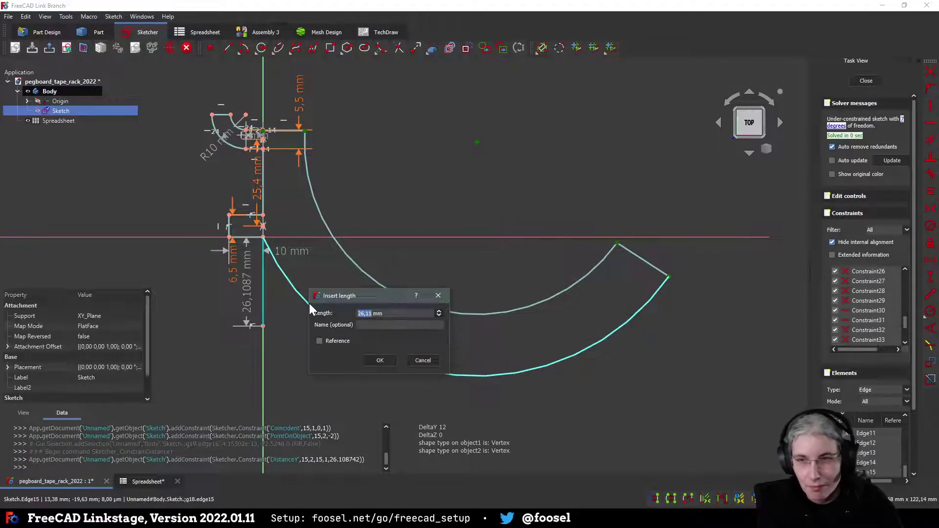
type("=<<SP")
key("Tab")
type(".")
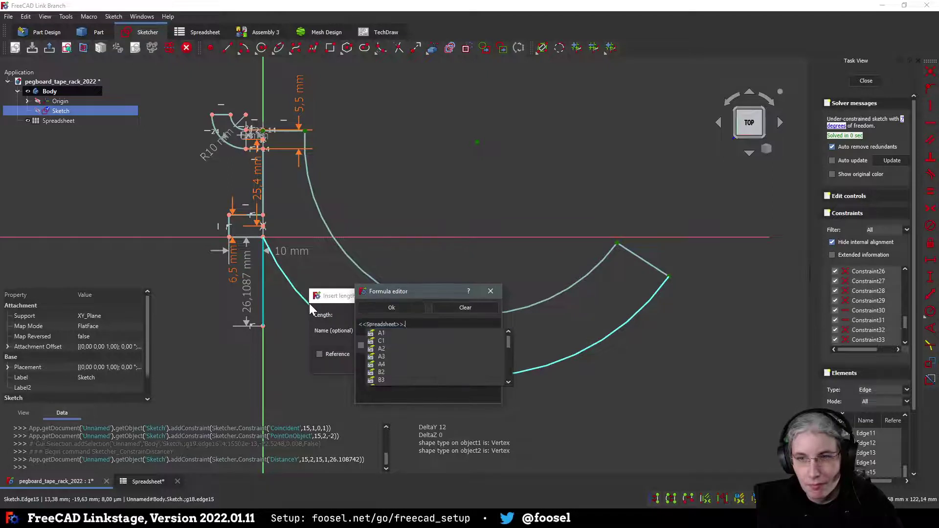
type("support")
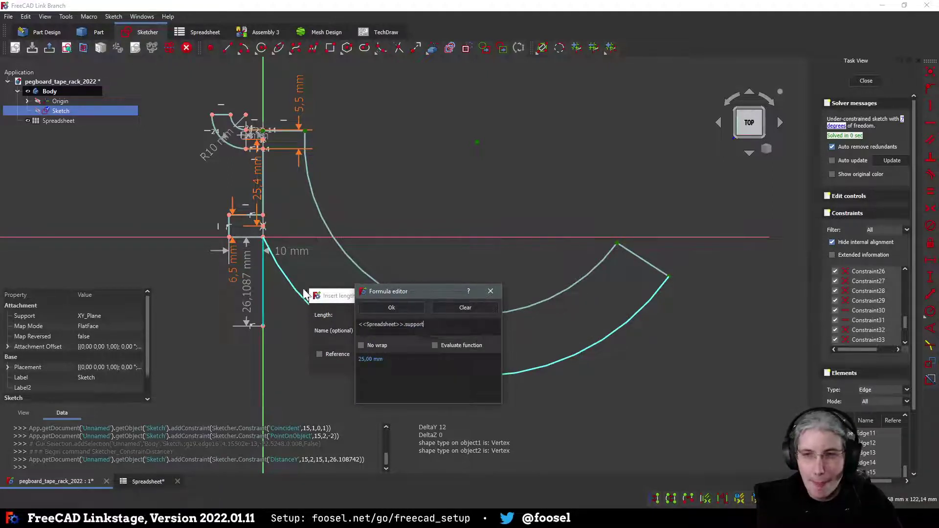
left_click(392, 307)
left_click(385, 360)
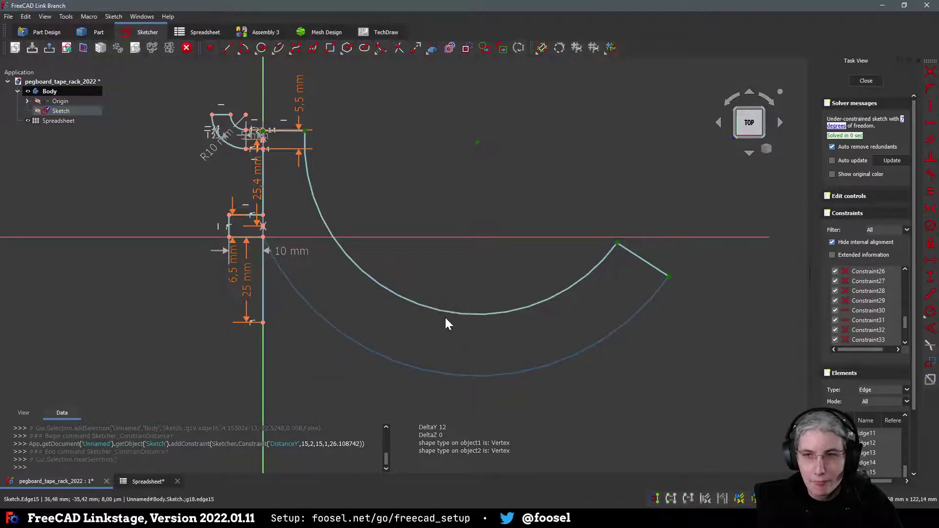
Step: Draw a slanted line from the 25 mm line's bottom, tangent to the outer construction arc
left_click(226, 48)
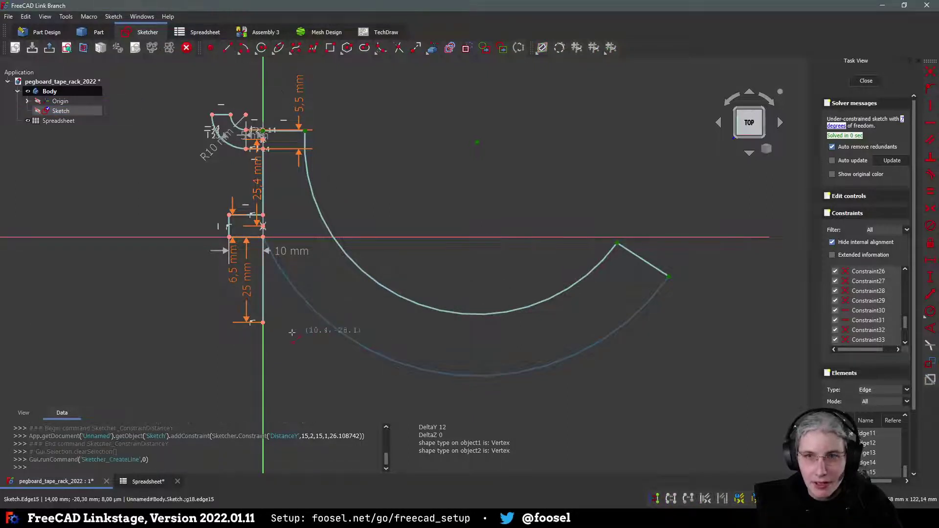
left_click(263, 323)
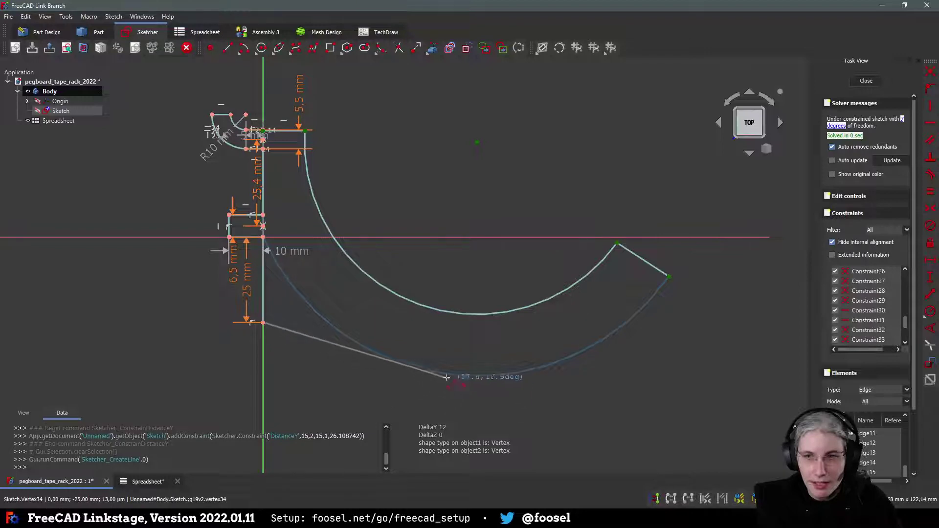
left_click(402, 364)
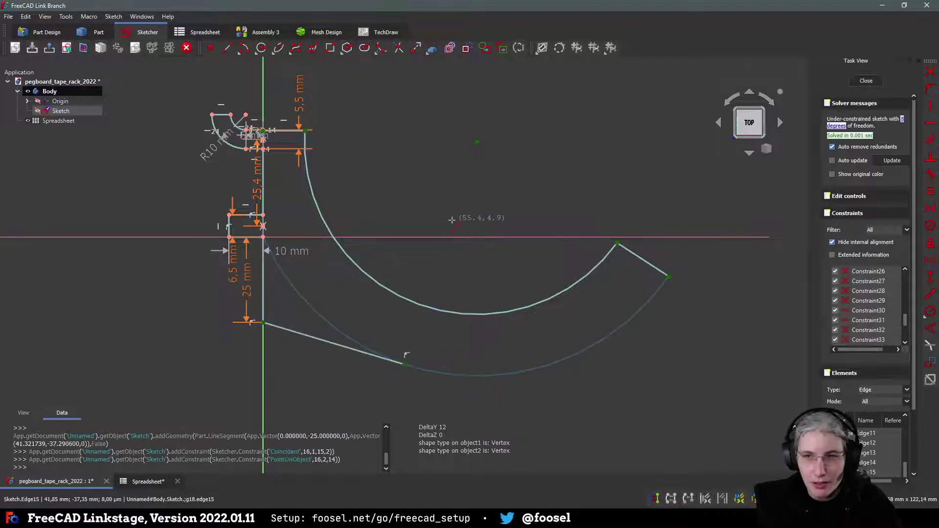
left_click(359, 351)
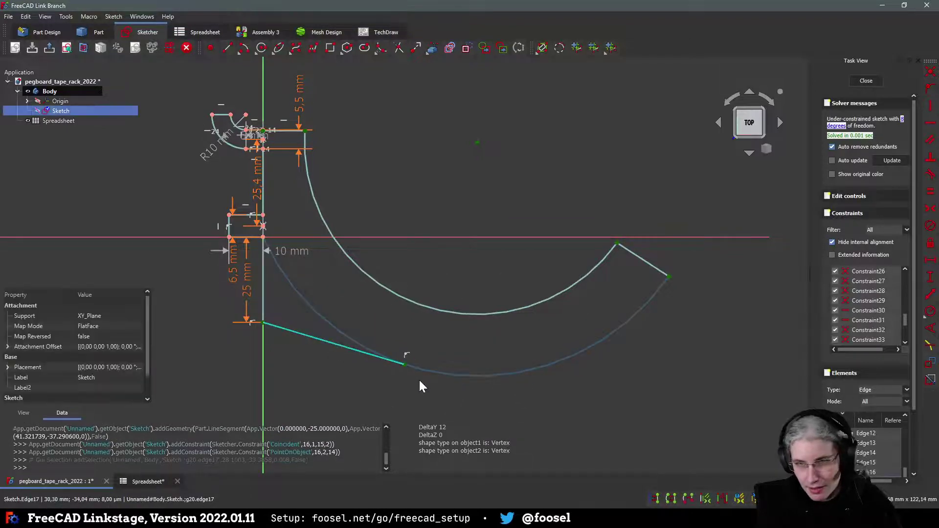
left_click(428, 373)
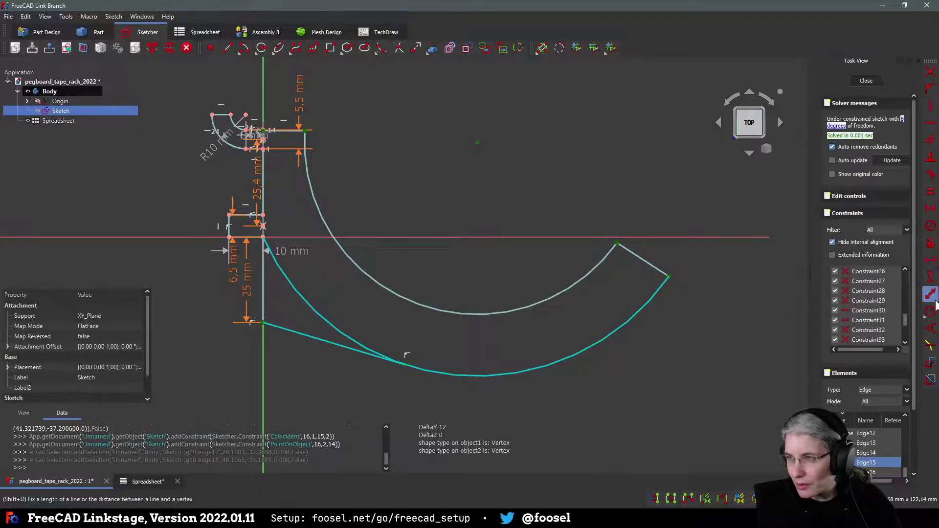
left_click(931, 174)
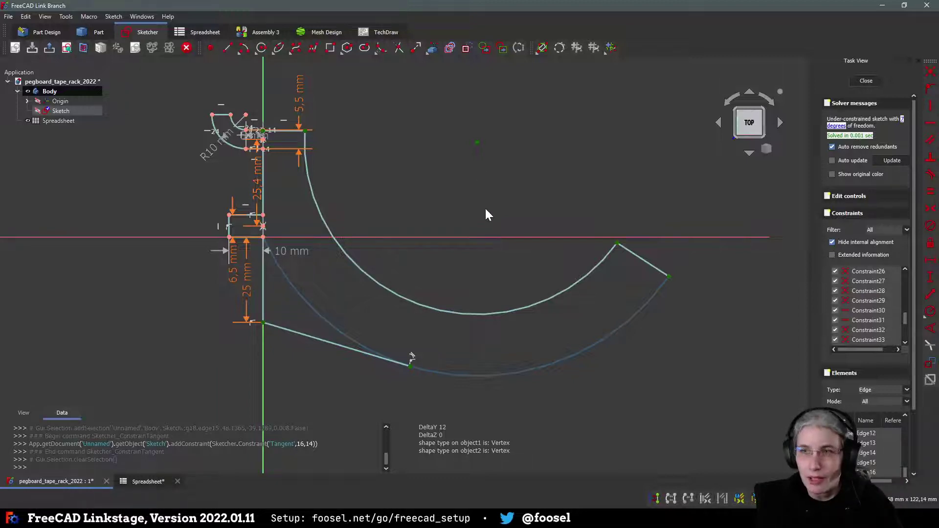
Step: Begin a new arc centred on the hook centre point
mouse_move(456, 204)
middle_mouse_down()
mouse_move(456, 225)
mouse_move(456, 204)
middle_mouse_up()
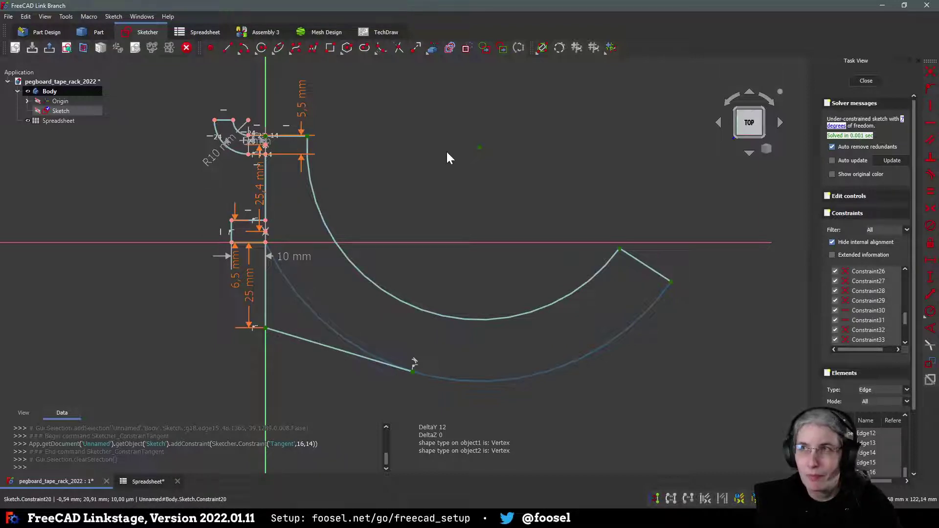
scroll(468, 140, "up", 2)
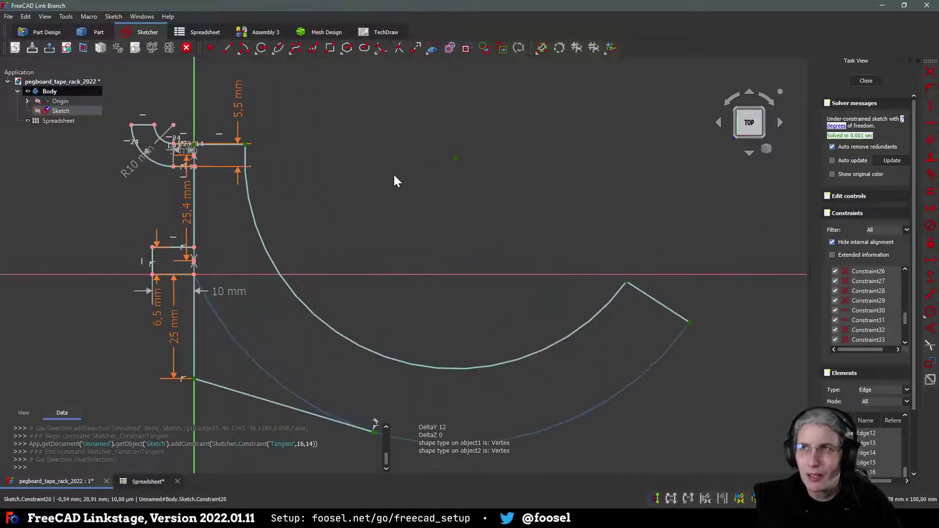
scroll(393, 194, "down", 3)
mouse_move(395, 195)
middle_mouse_down()
mouse_move(428, 193)
mouse_move(410, 243)
mouse_move(430, 226)
middle_mouse_up()
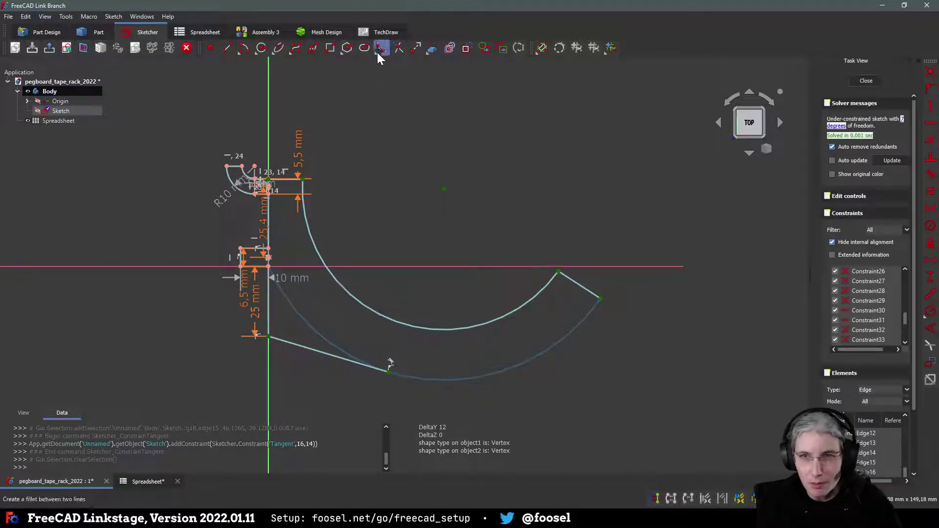
left_click(242, 47)
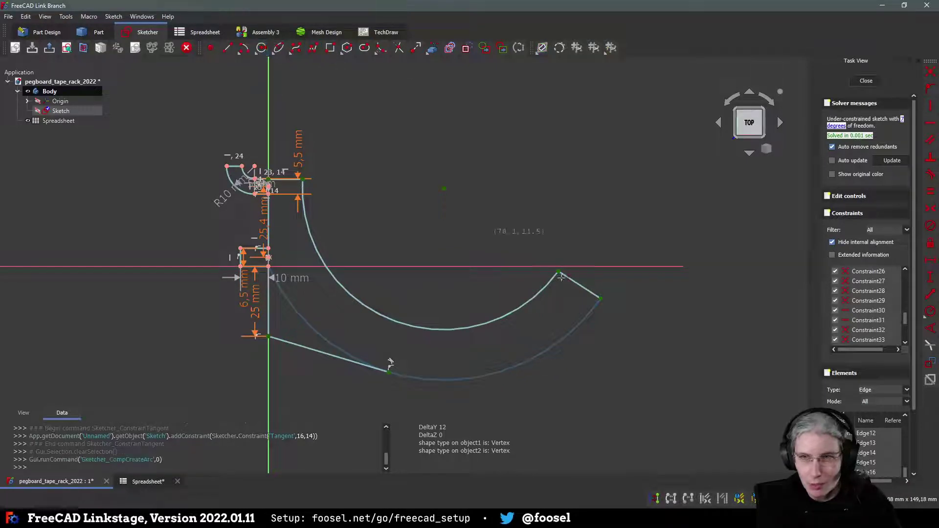
left_click(444, 189)
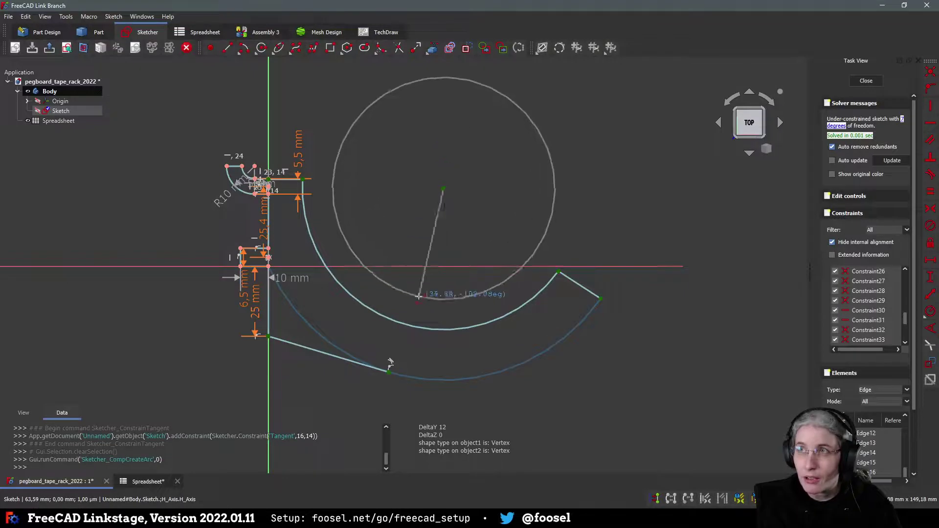
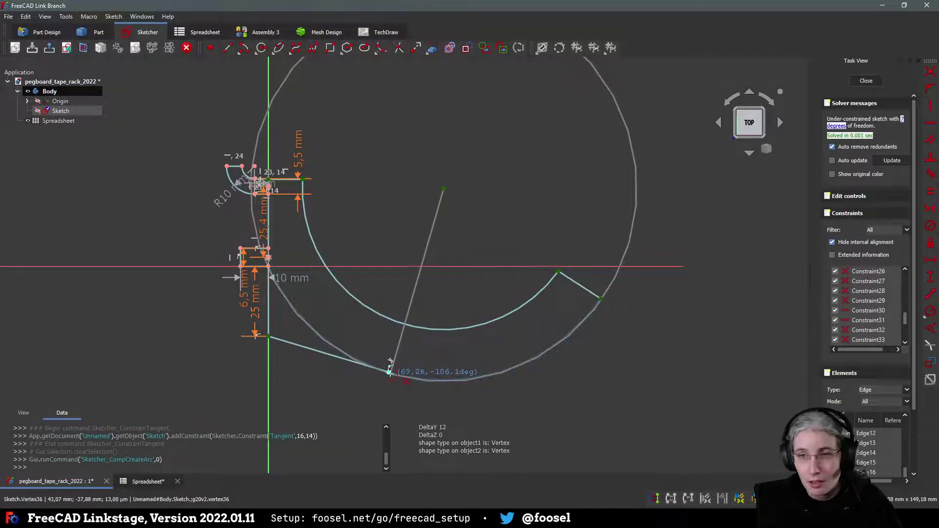
Step: Draw the outer arc from the slanted line's end to the hook's right end
left_click(390, 371)
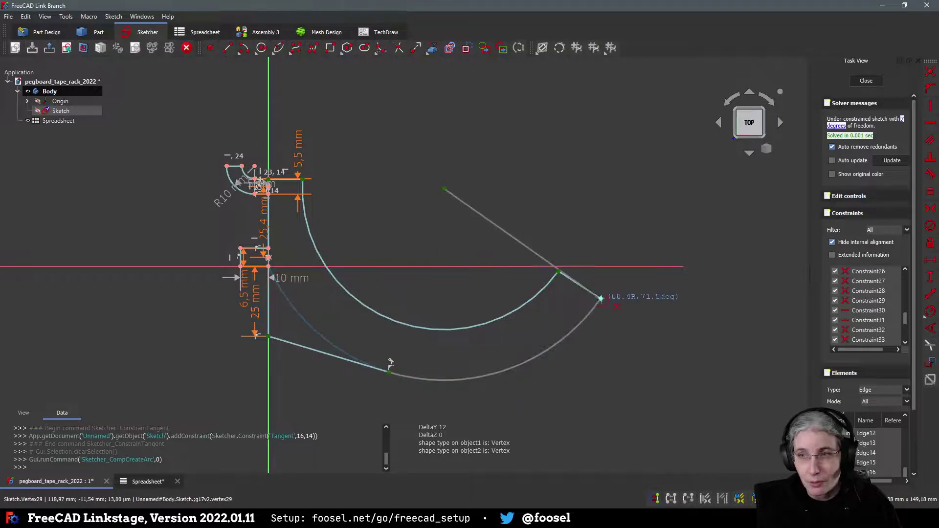
left_click(600, 298)
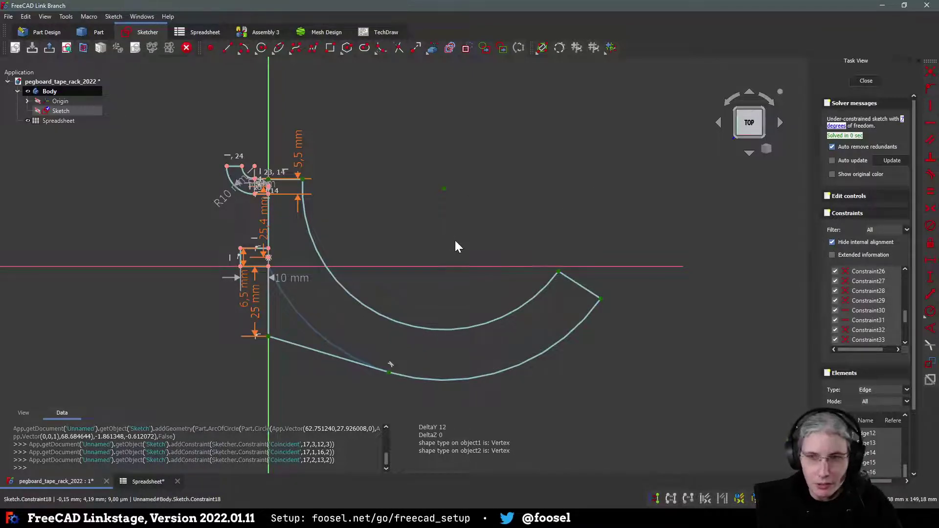
middle_click_drag(433, 268, 433, 257)
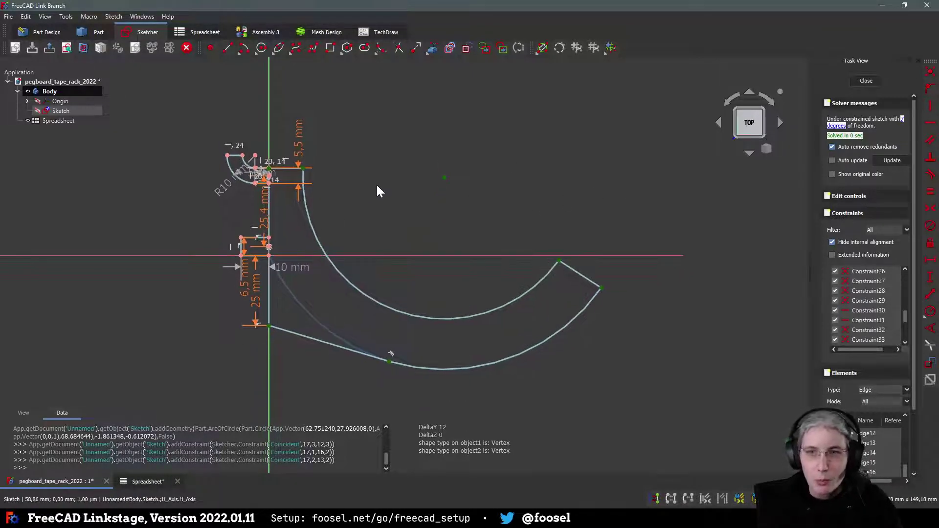
Step: Place a sketch point on the slanted end edge
left_click(210, 47)
left_click(581, 275)
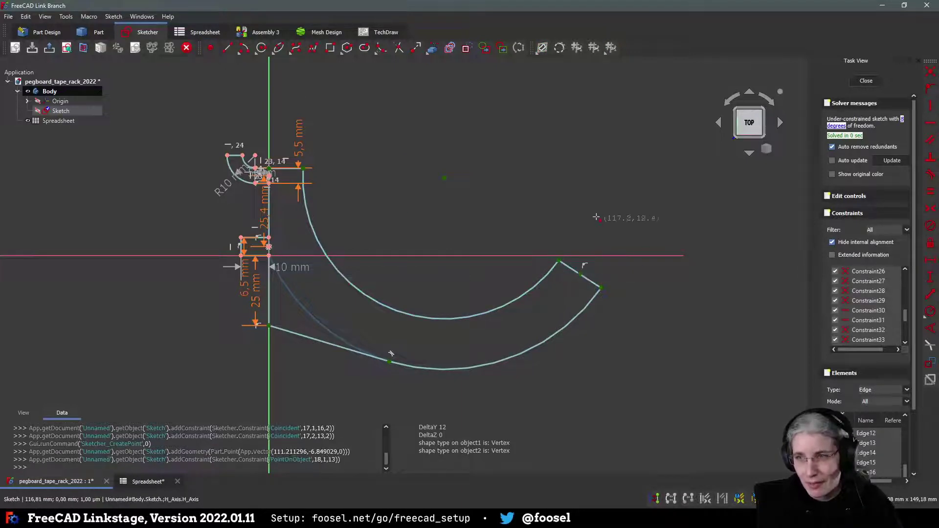
key("Escape")
Step: Constrain the point symmetric between the end edge's two vertices, then turn on construction mode
left_click(600, 288)
left_click(559, 262)
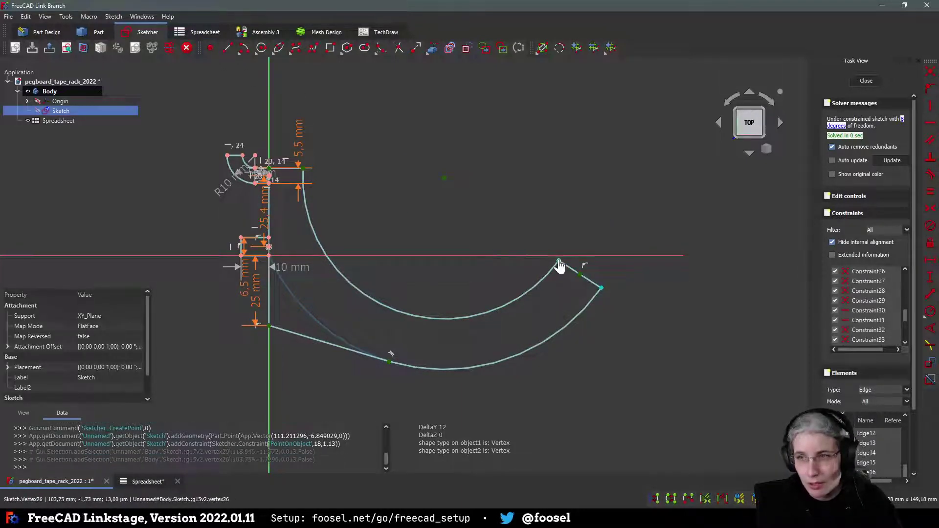
left_click(570, 268)
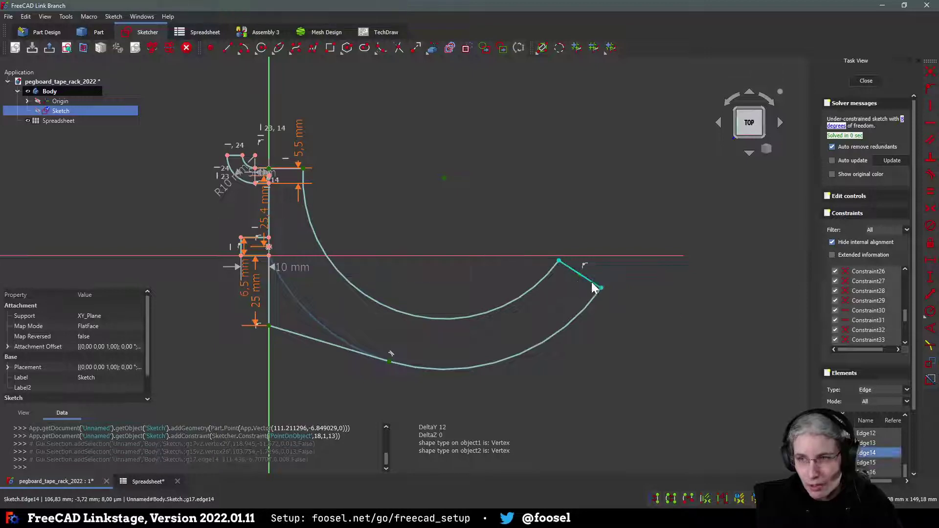
left_click(597, 250)
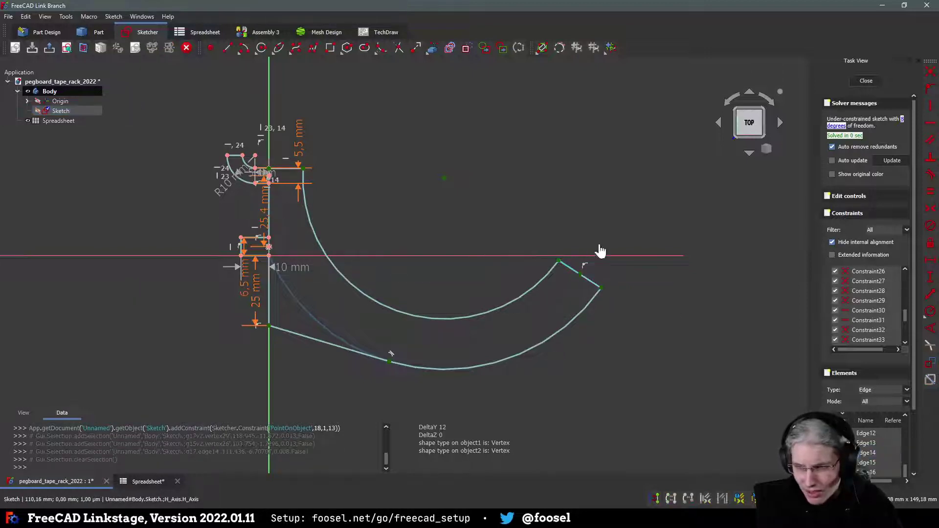
left_click(559, 262)
left_click(601, 288)
left_click(581, 275)
key("s")
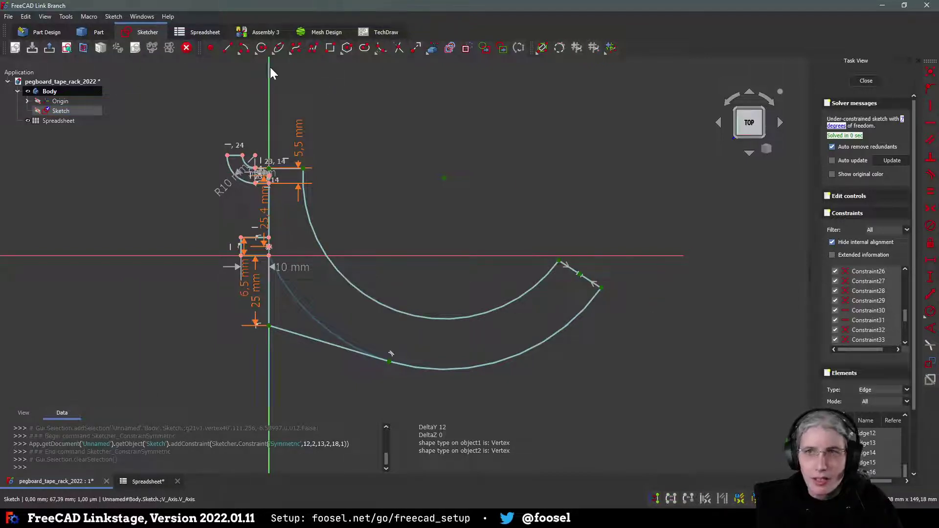
left_click(467, 48)
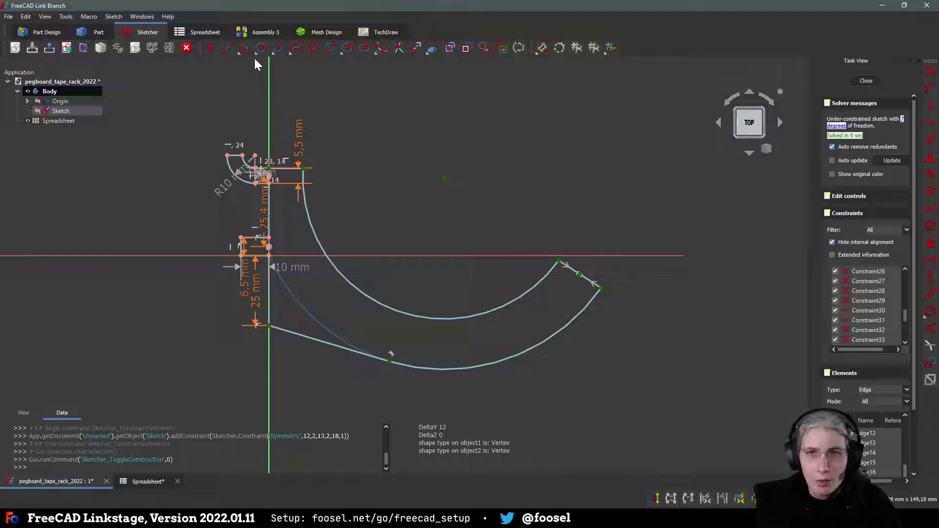
Step: Draw a construction arc about the hook's curve centre, from the end-edge midpoint to the top
left_click(244, 48)
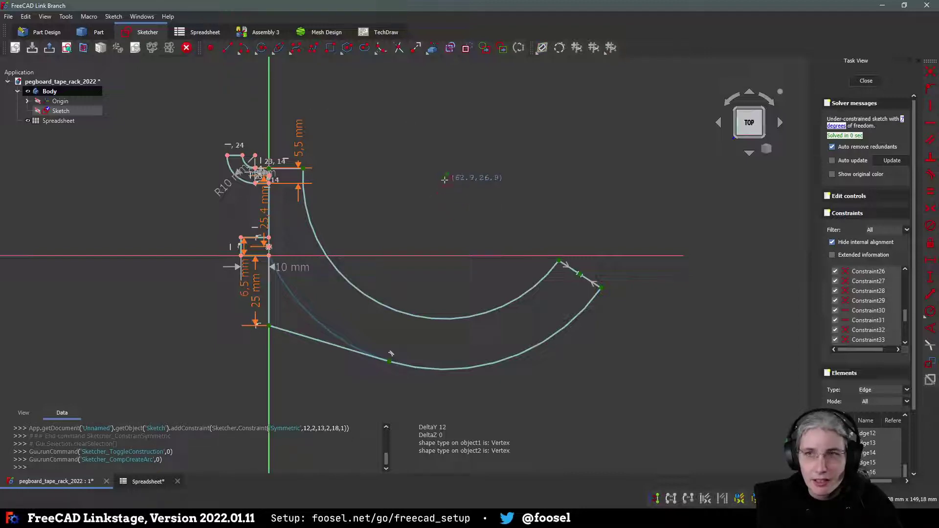
left_click(445, 177)
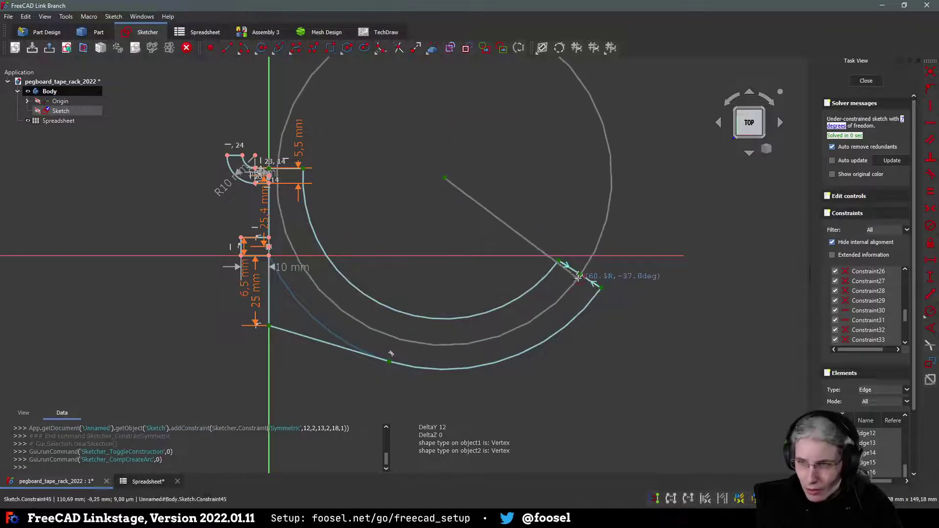
left_click(580, 274)
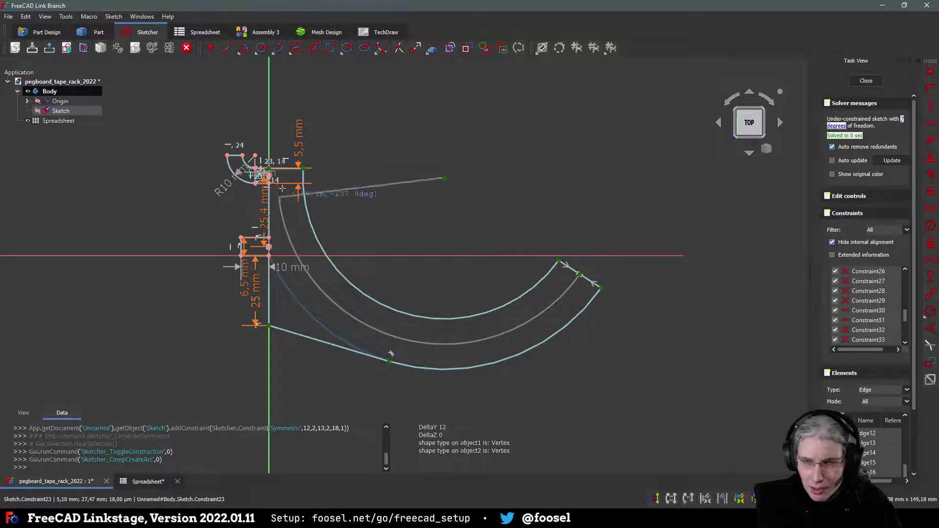
scroll(279, 172, "up", 5)
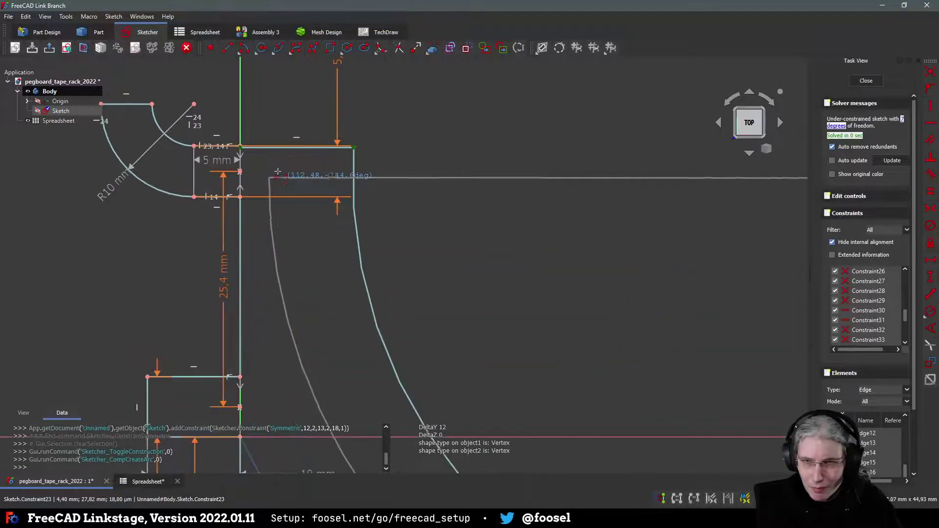
left_click(270, 147)
scroll(429, 239, "down", 5)
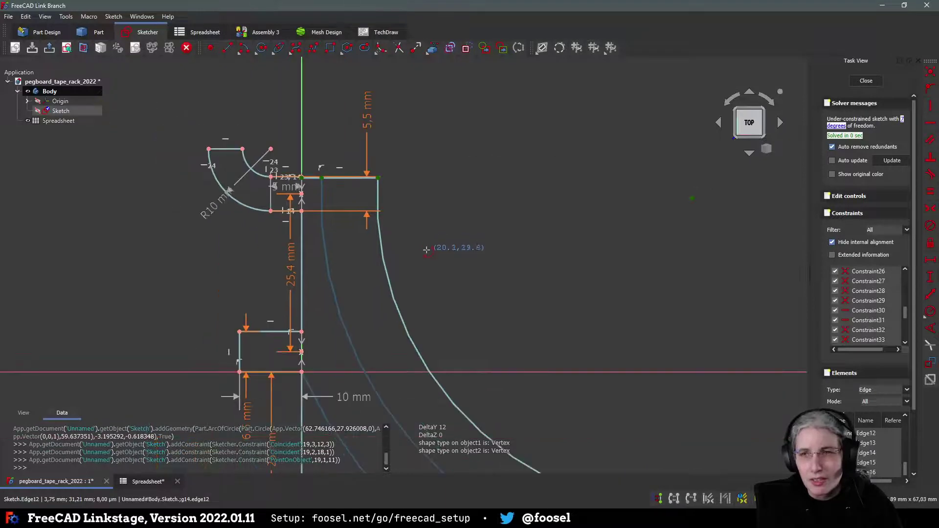
key("Escape")
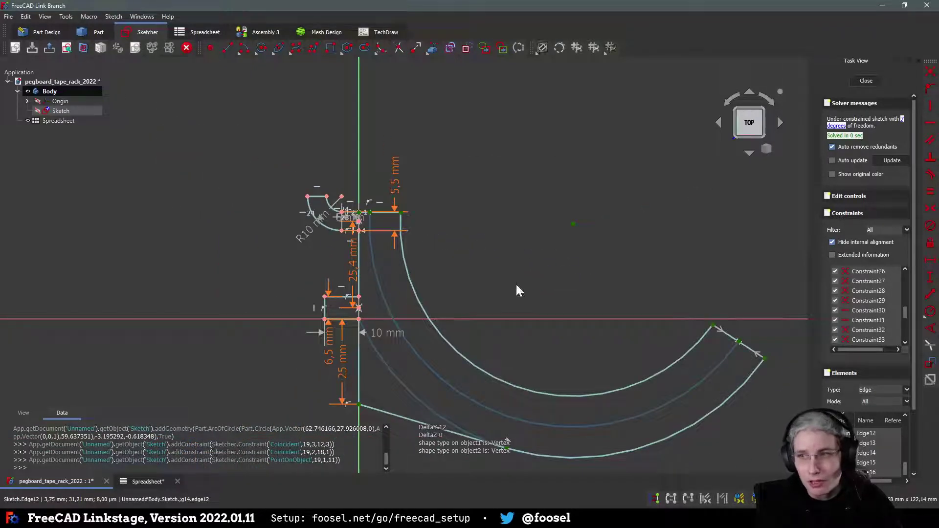
mouse_move(515, 283)
middle_mouse_down()
mouse_move(510, 264)
mouse_move(341, 203)
mouse_move(366, 209)
middle_mouse_up()
scroll(325, 185, "down", 1)
scroll(372, 164, "up", 1)
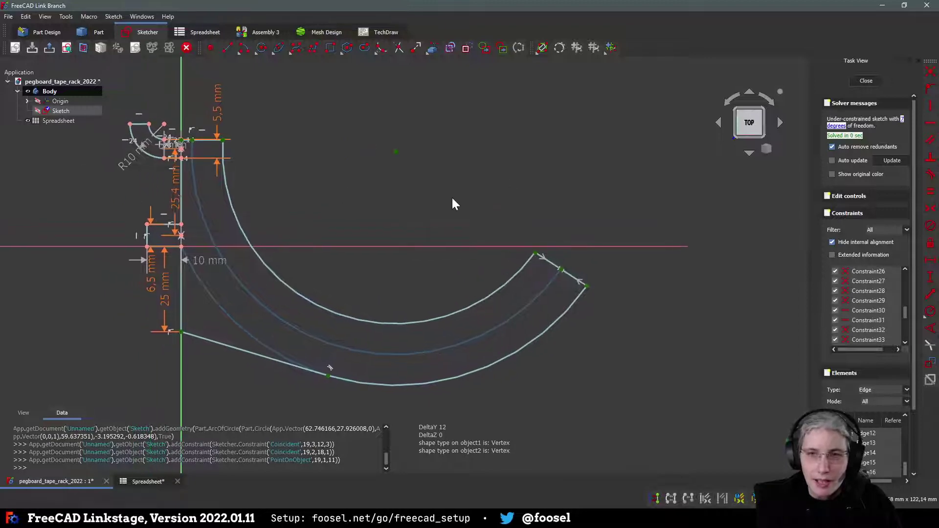
Step: With construction off, draw three circles along the middle arc: right end, bottom, left
left_click(466, 48)
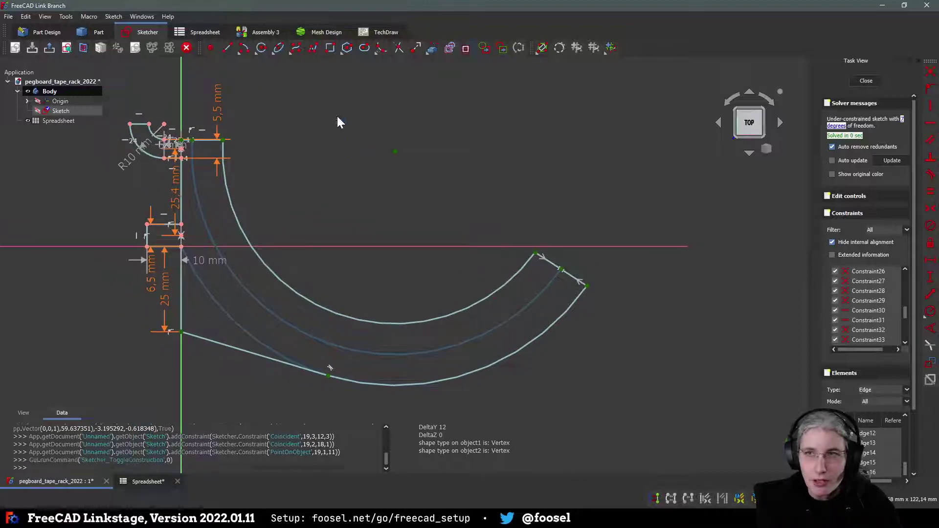
left_click(263, 48)
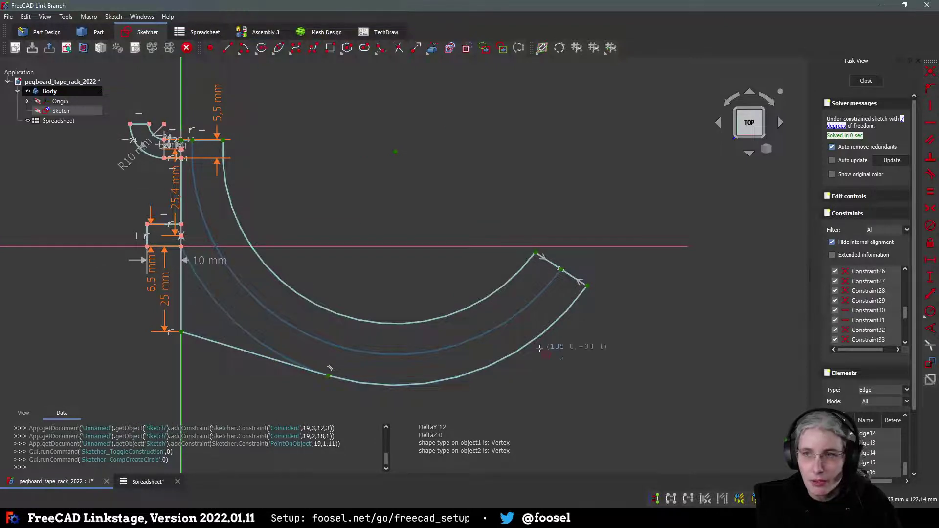
left_click(527, 307)
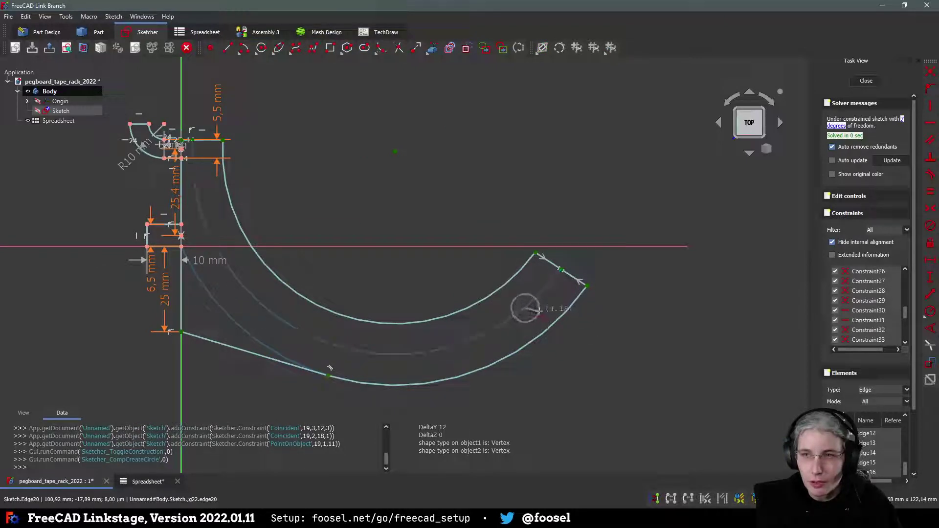
left_click(544, 318)
left_click(416, 354)
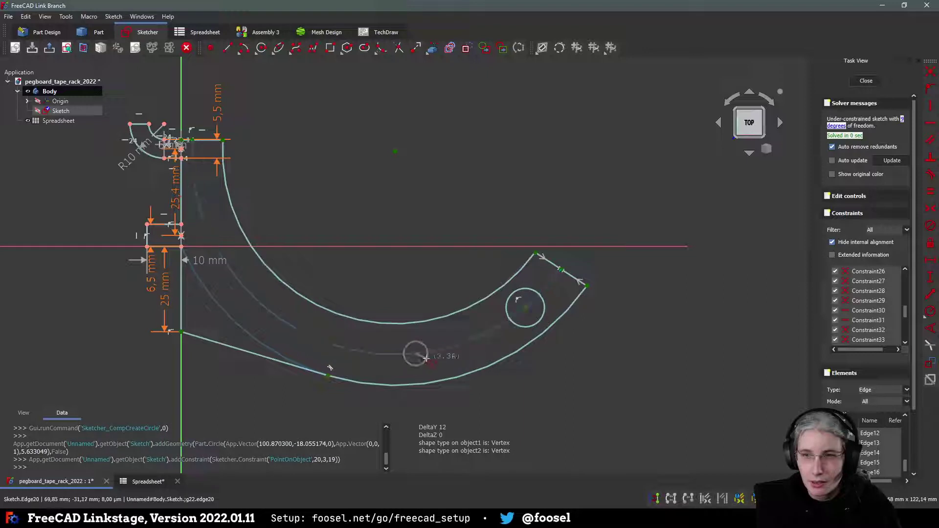
left_click(431, 362)
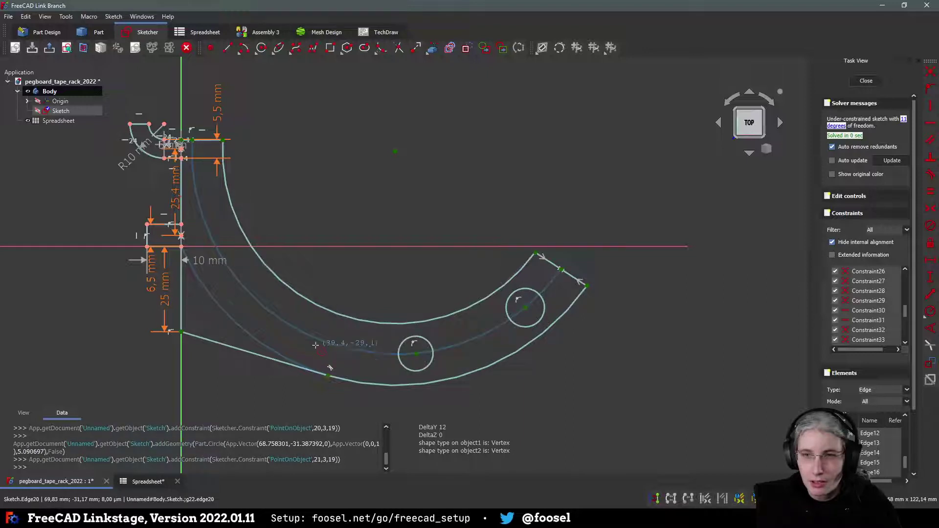
left_click(297, 329)
left_click(308, 345)
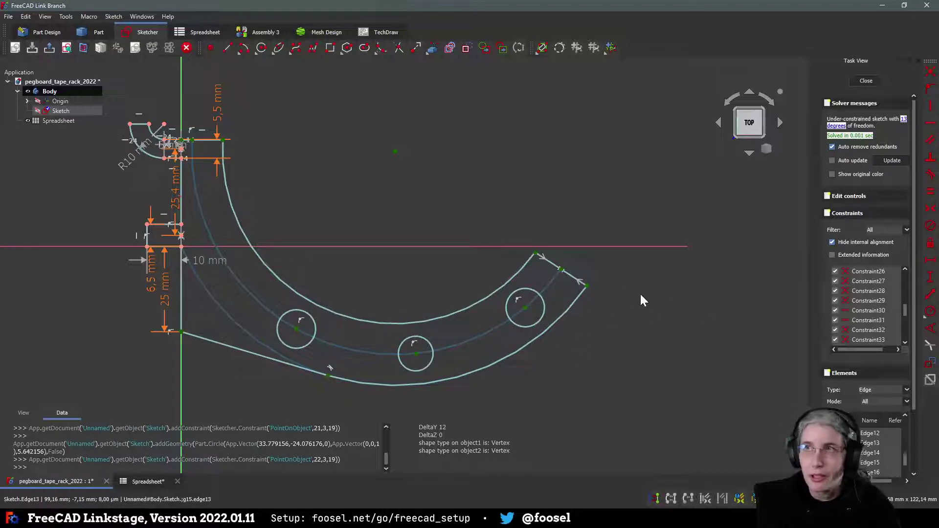
Step: Make all three hole circles equal in size
left_click(543, 305)
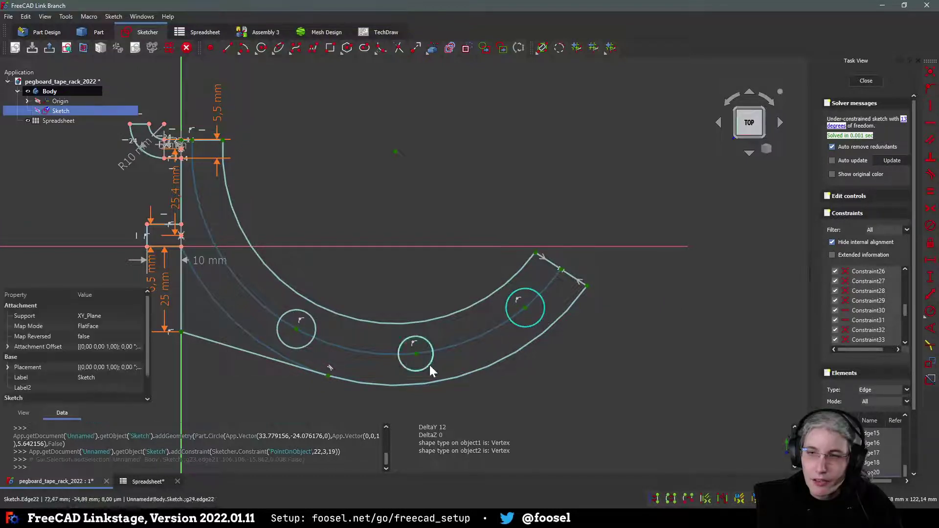
left_click(428, 371)
left_click(297, 349)
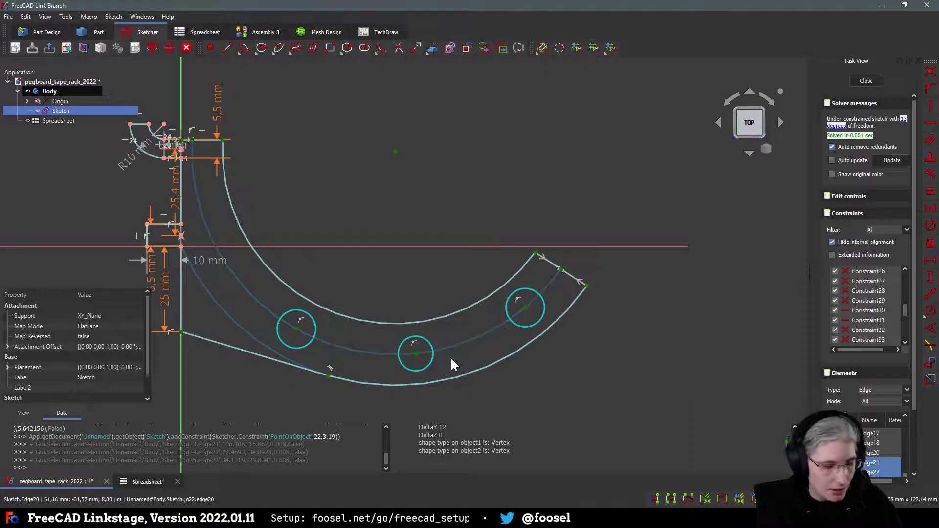
key("e")
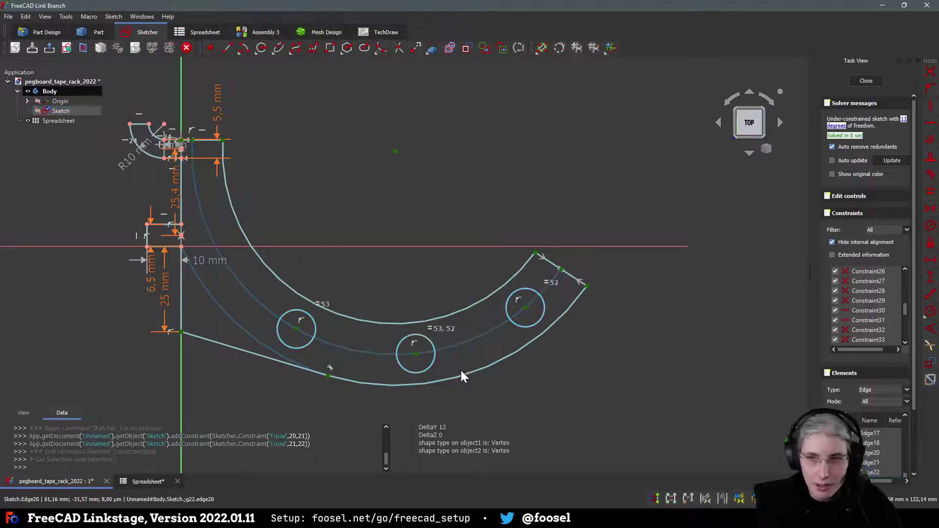
left_click(538, 323)
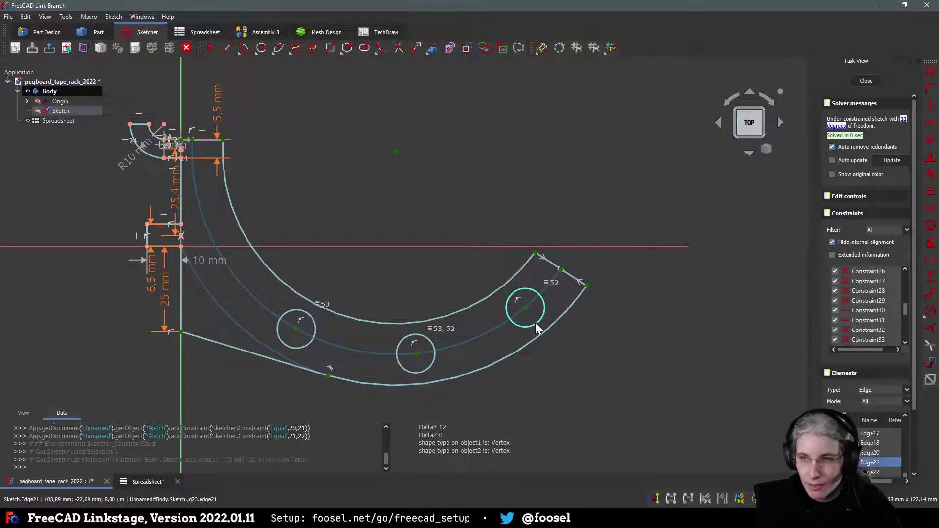
Step: Constrain the right hole's diameter to the formula dowel_dia + 0.5 mm (10.5 mm)
left_click(926, 319)
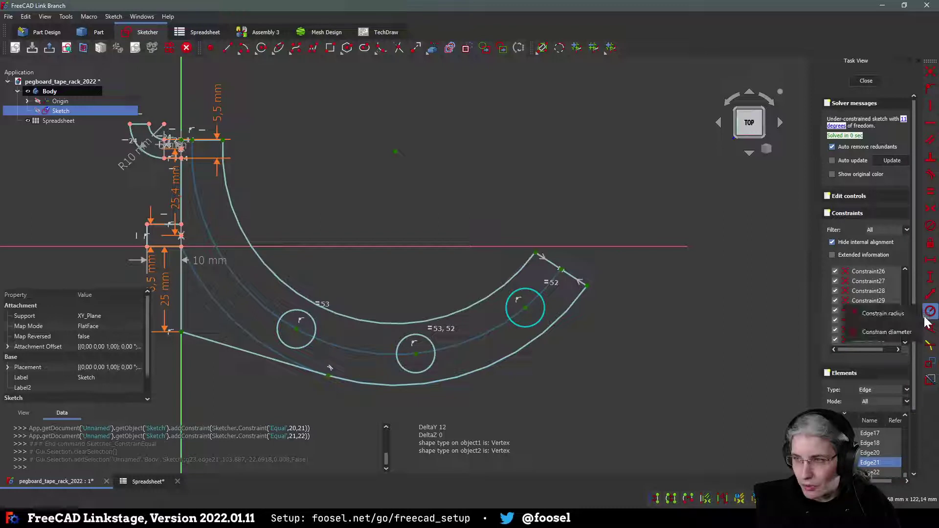
left_click(895, 333)
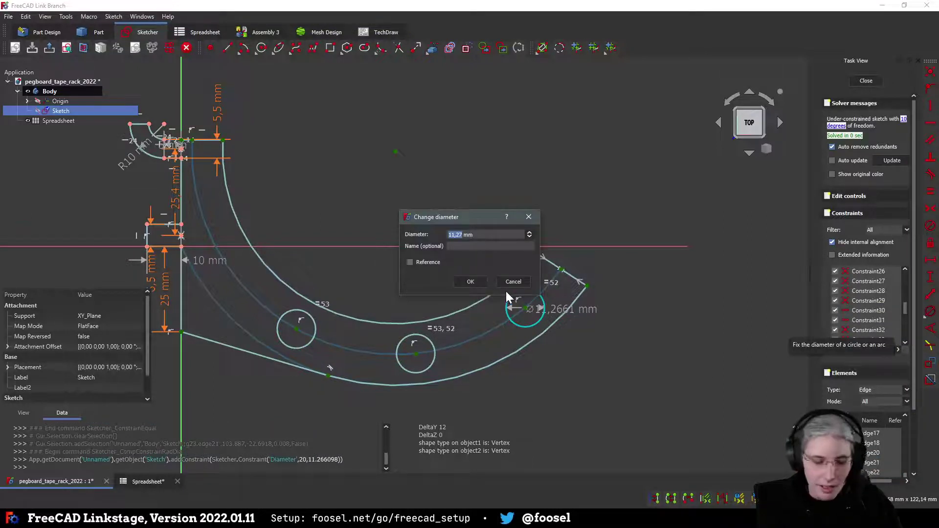
key("equal")
type("<<")
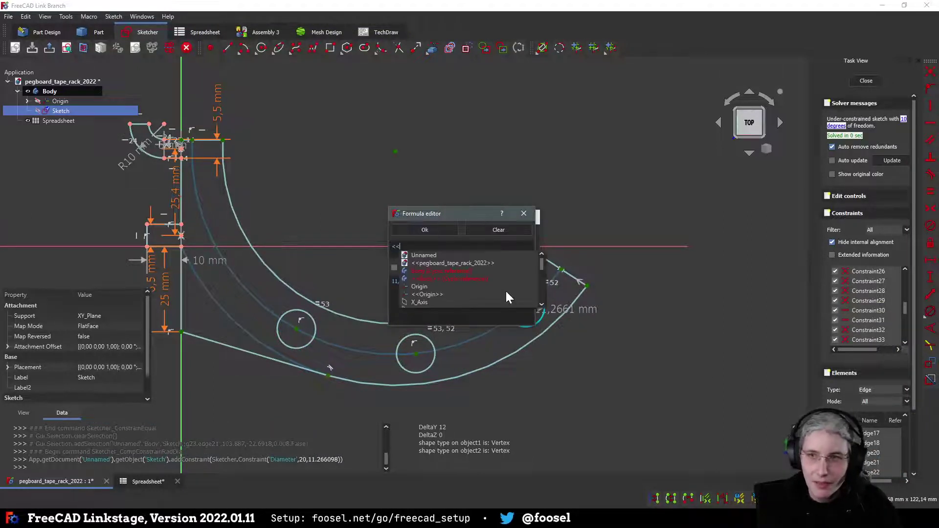
type("Spreadsheet>>.dowel_dia +")
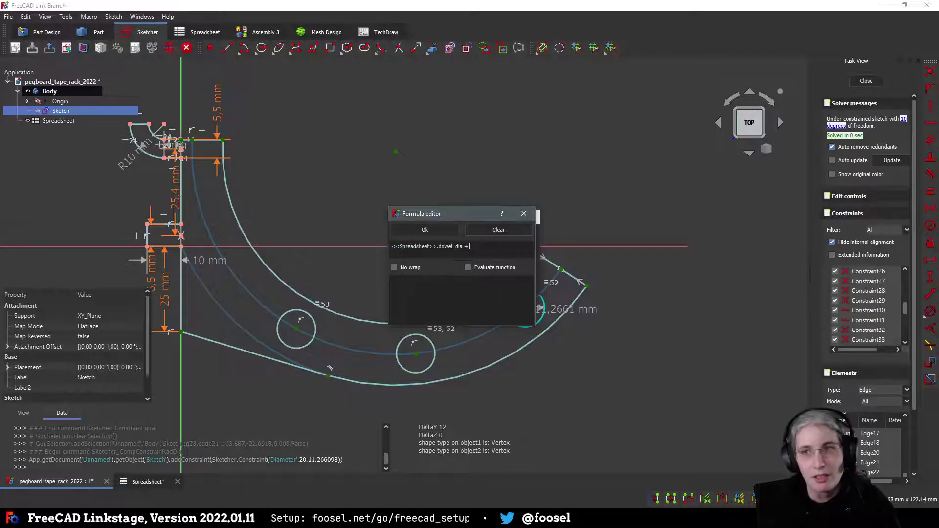
type(" .5mm")
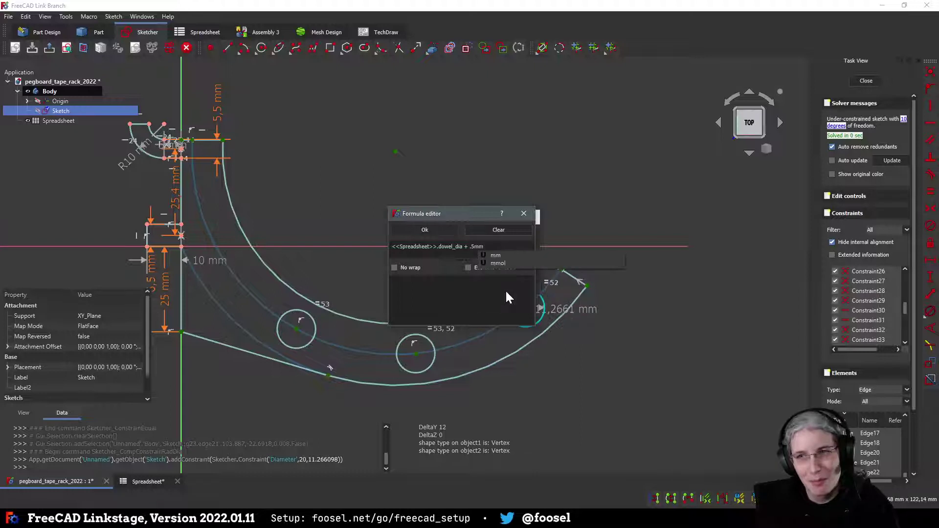
left_click(414, 228)
left_click(470, 282)
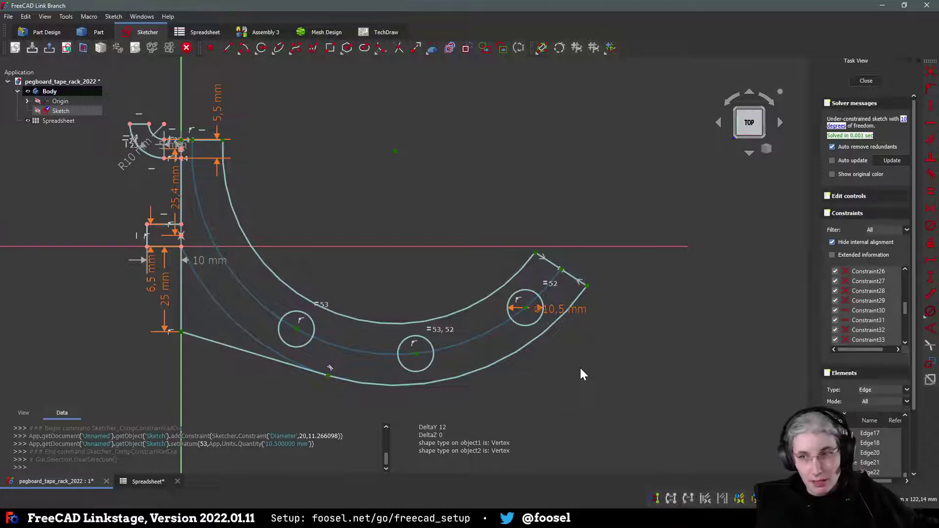
Step: Revise the hole diameter formula to dowel_dia + 0.25 mm, giving 10.25 mm
double_click(584, 308)
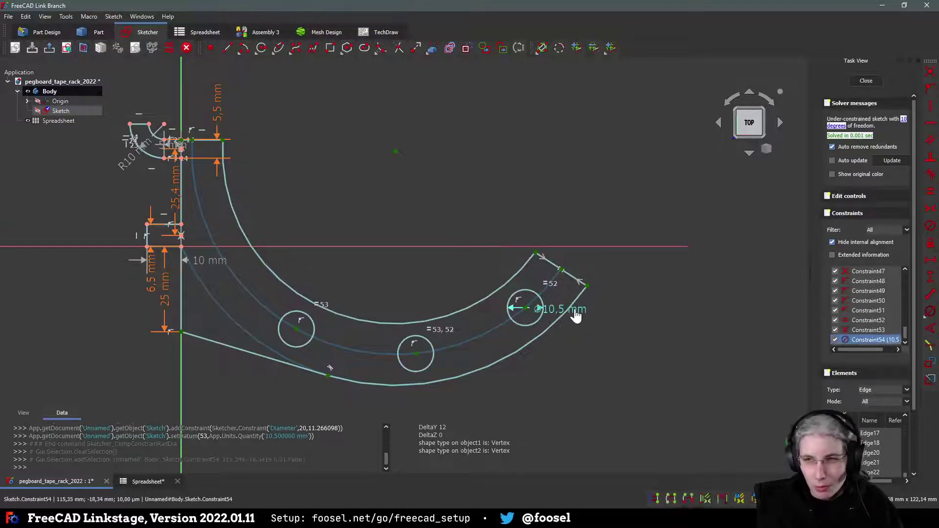
left_click(685, 319)
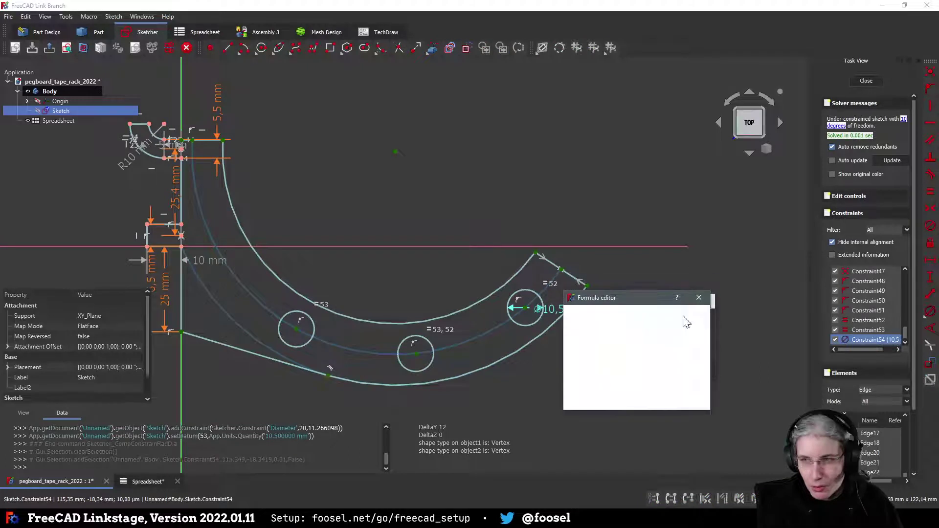
left_click(645, 331)
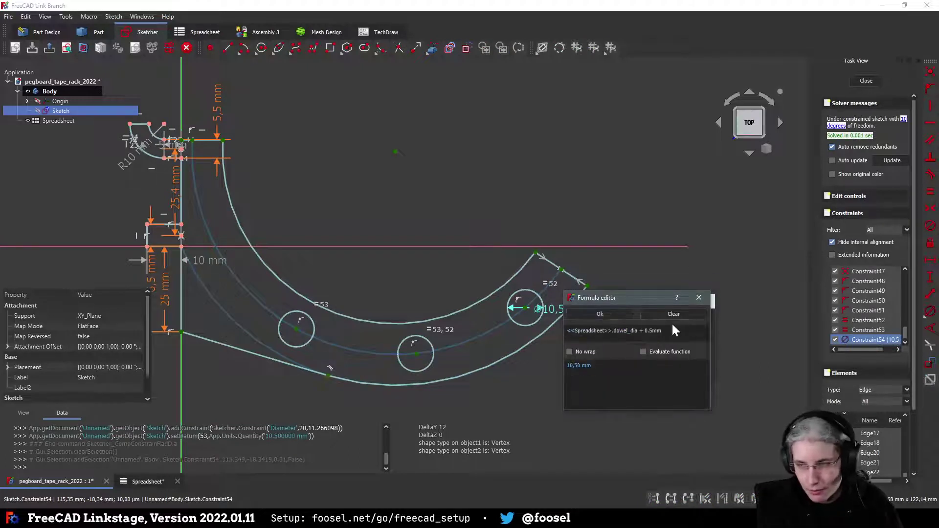
type("2")
left_click(600, 313)
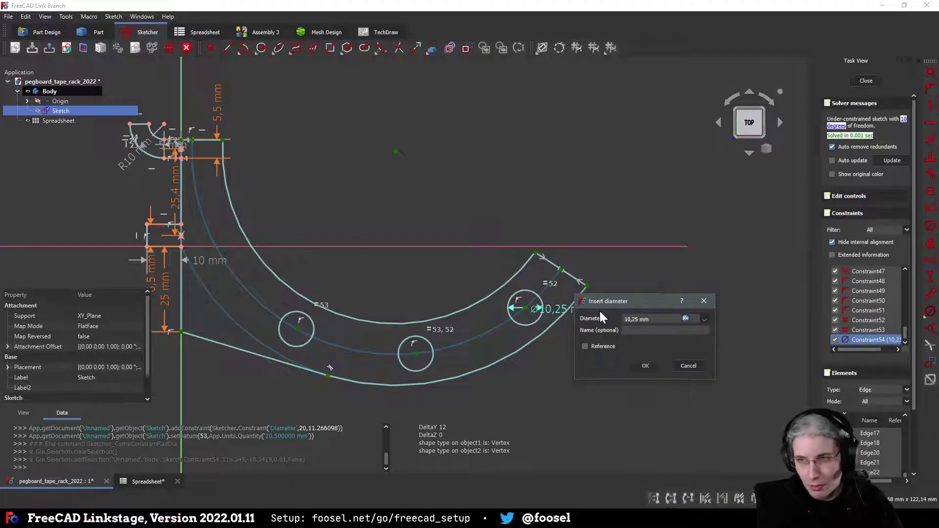
left_click(644, 366)
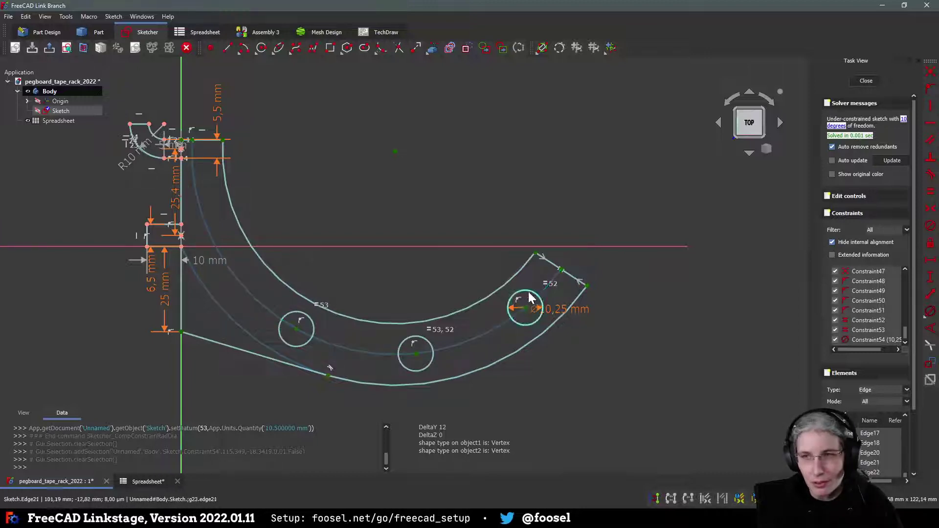
Step: Make the hook's straight end line construction geometry
left_click(552, 266)
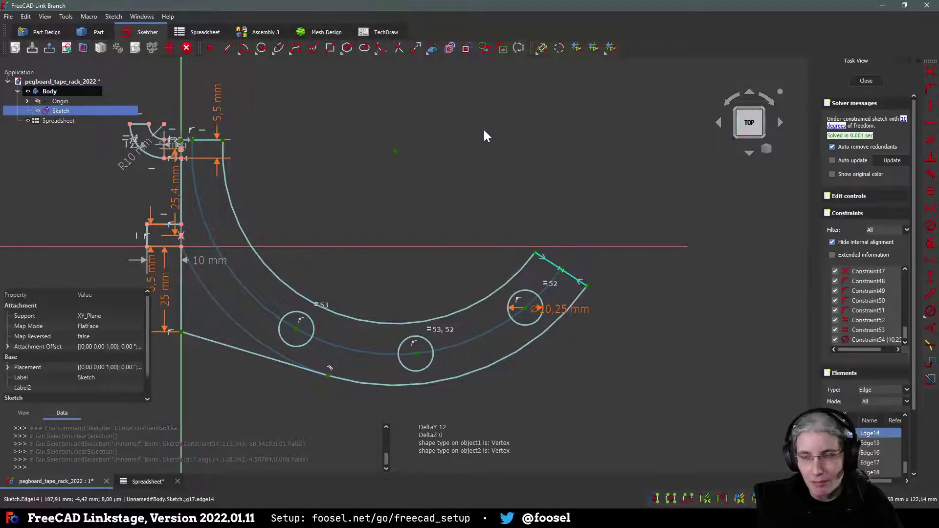
left_click(467, 47)
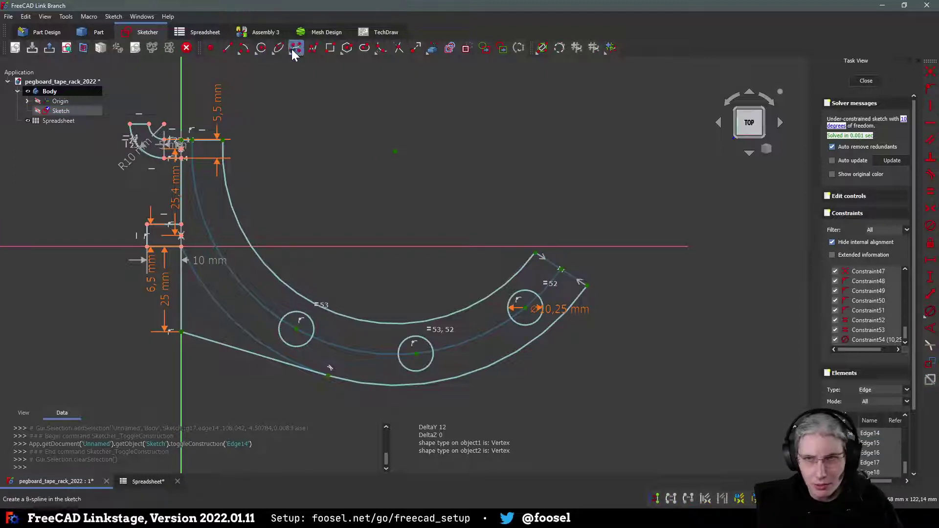
left_click(243, 47)
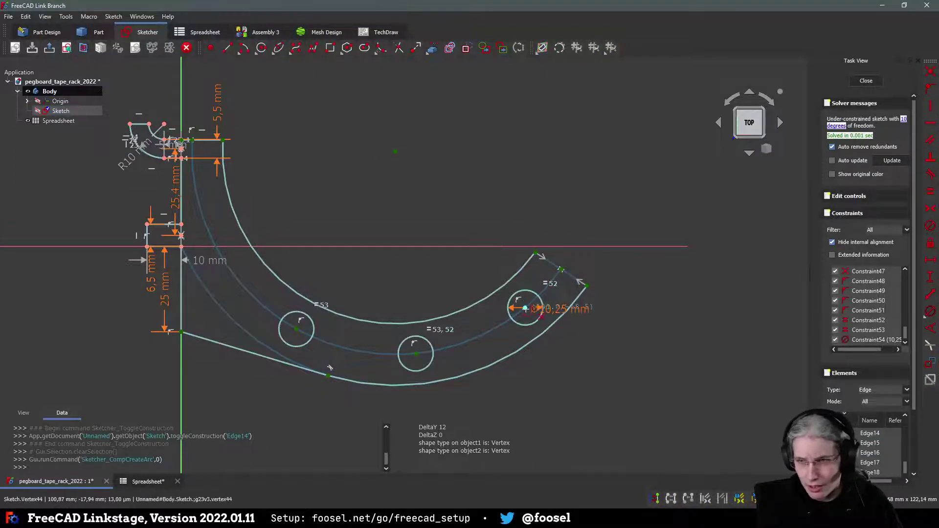
Step: Draw an end arc centred on the right hole, spanning the outline's upper and lower ends
left_click(525, 307)
left_click(536, 251)
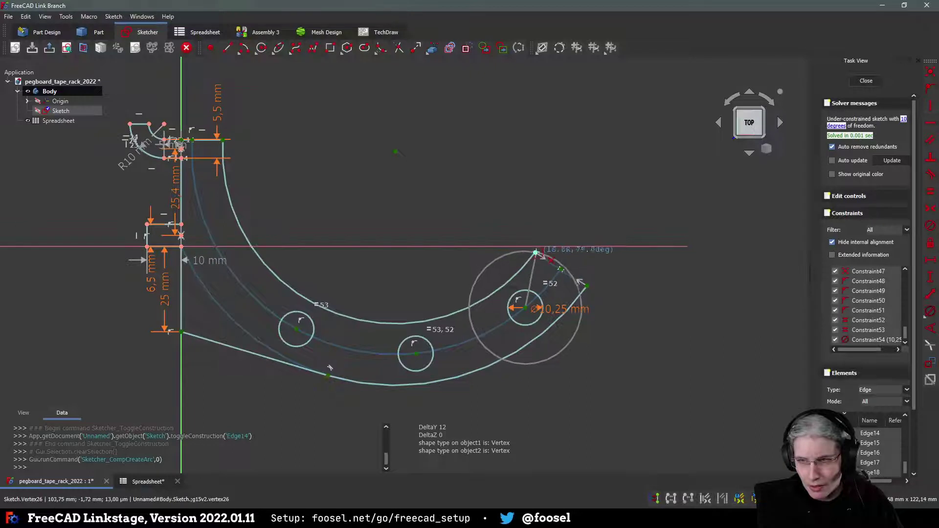
left_click(587, 285)
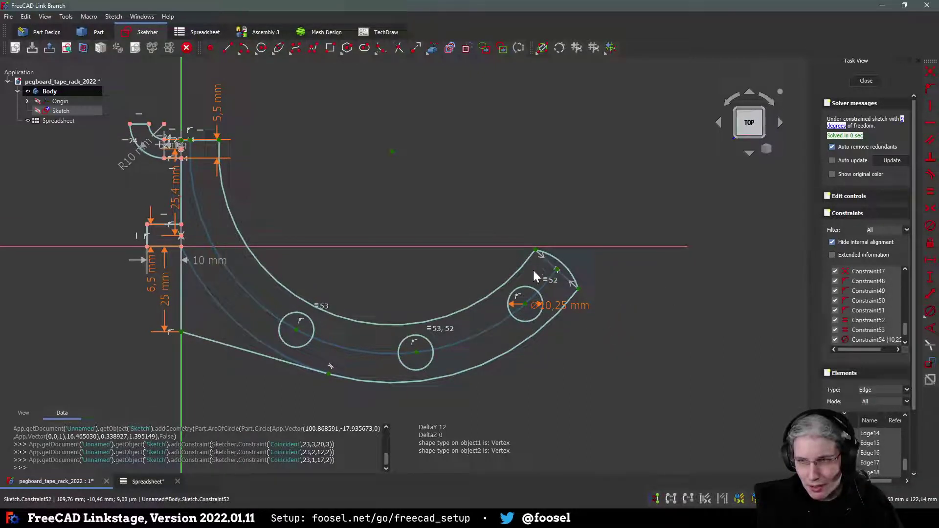
middle_click_drag(586, 282, 578, 301)
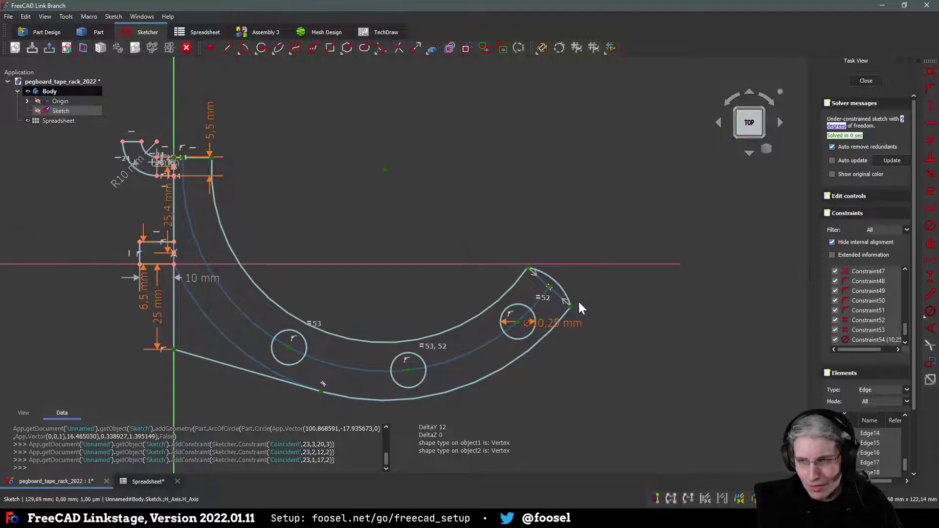
Step: Make the long outer arc tangent to the small end arc
left_click(524, 273)
left_click(539, 272)
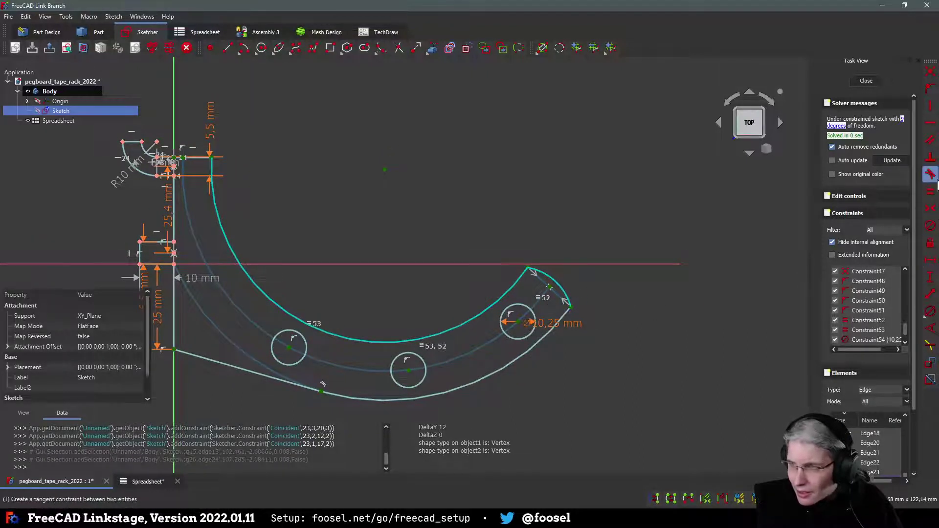
key("t")
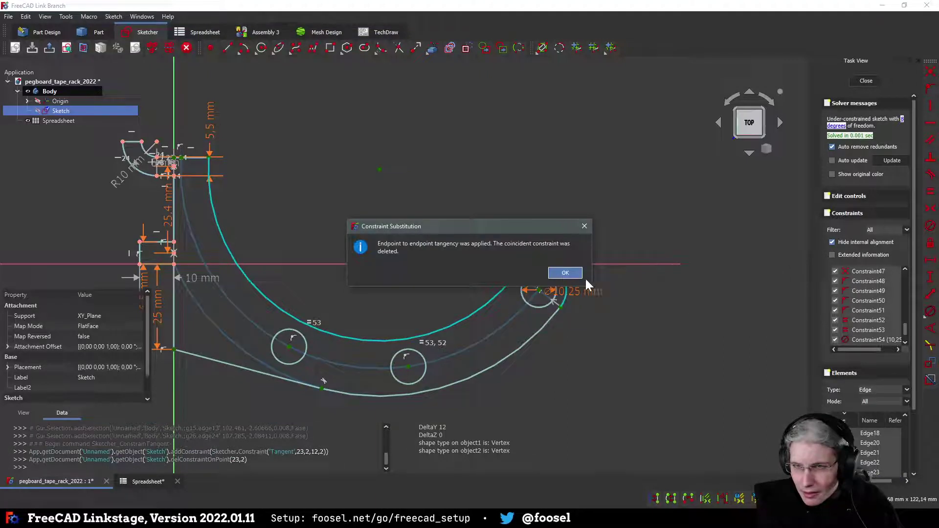
left_click(565, 273)
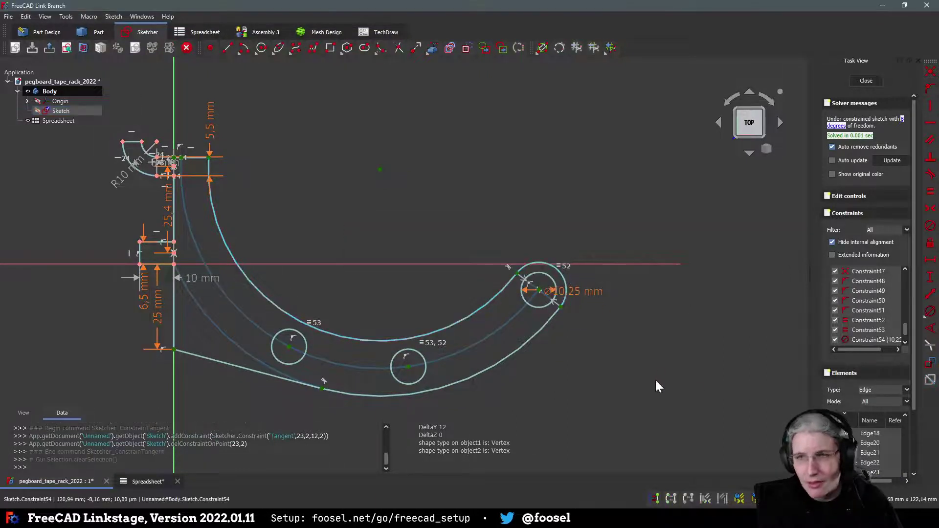
mouse_move(638, 344)
middle_mouse_down()
mouse_move(678, 395)
mouse_move(654, 361)
middle_mouse_up()
left_click(610, 300)
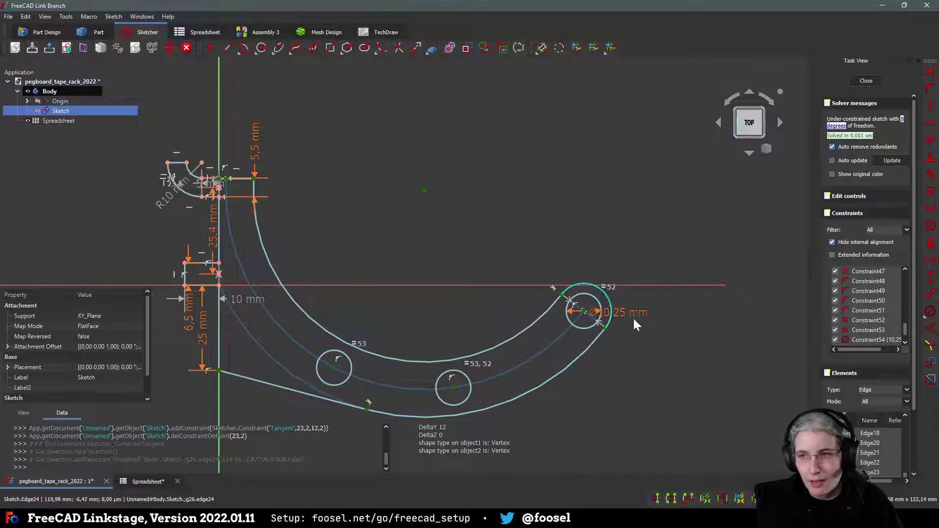
Step: Give the end arc a diameter of <<Spreadsheet>>.dowel_dia + 2 * <<Spreadsheet>>.wall, evaluating to 14 mm
left_click(607, 295)
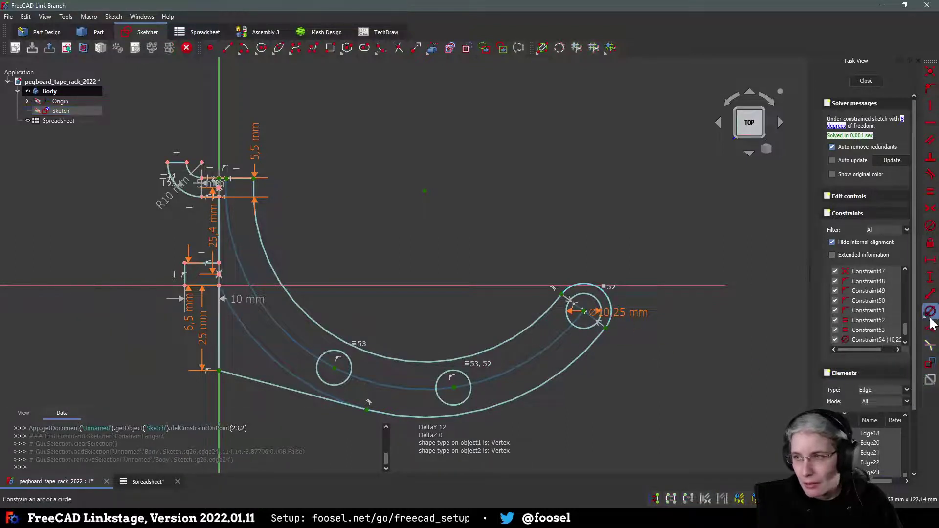
left_click(930, 316)
left_click(606, 300)
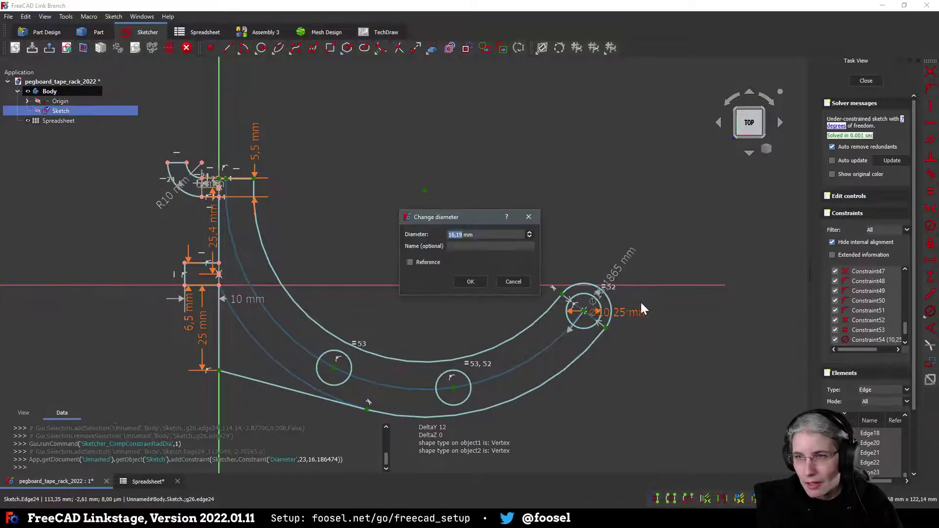
key("equal")
key("BackSpace")
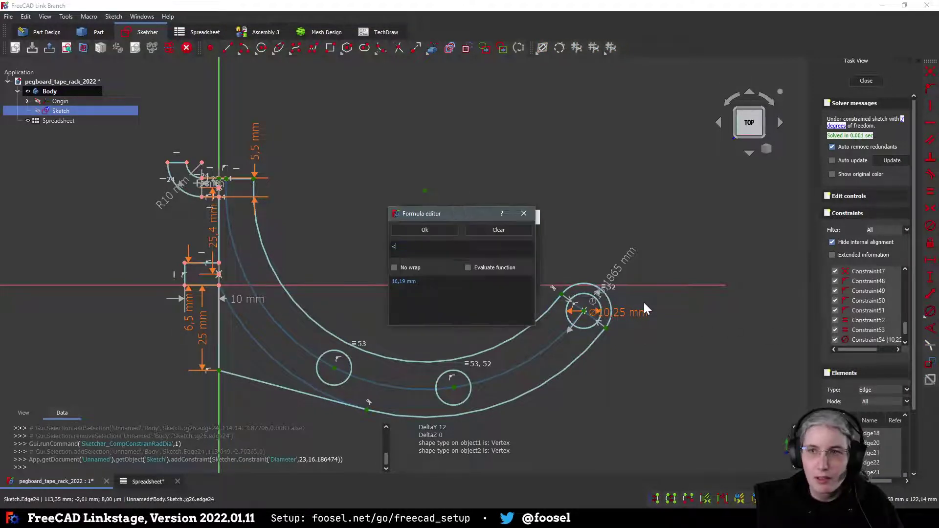
type("<<SP")
key("Down")
key("Return")
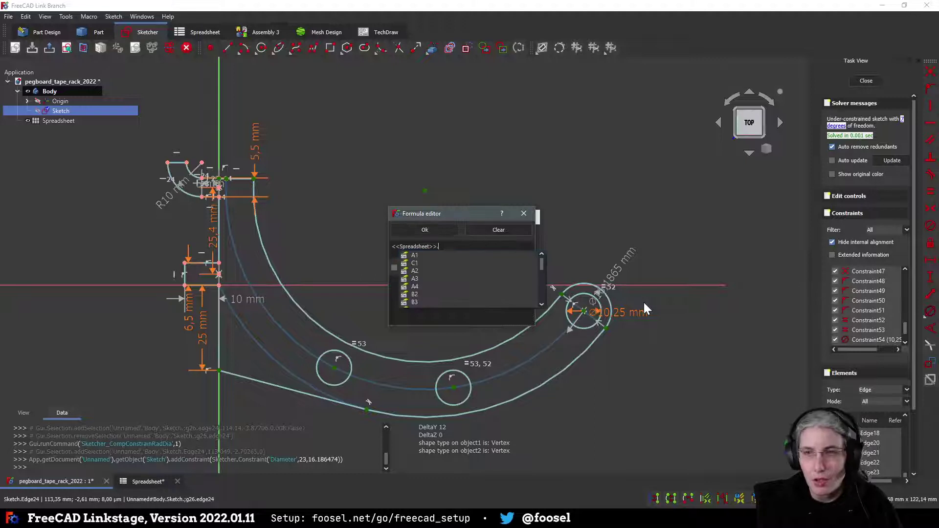
type("dowel_dia")
key("Down")
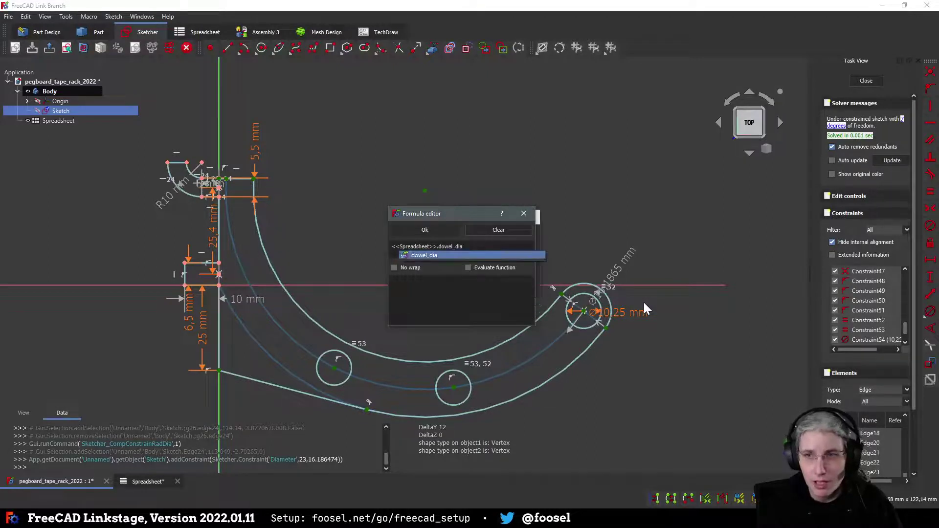
key("Return")
type("+ 2")
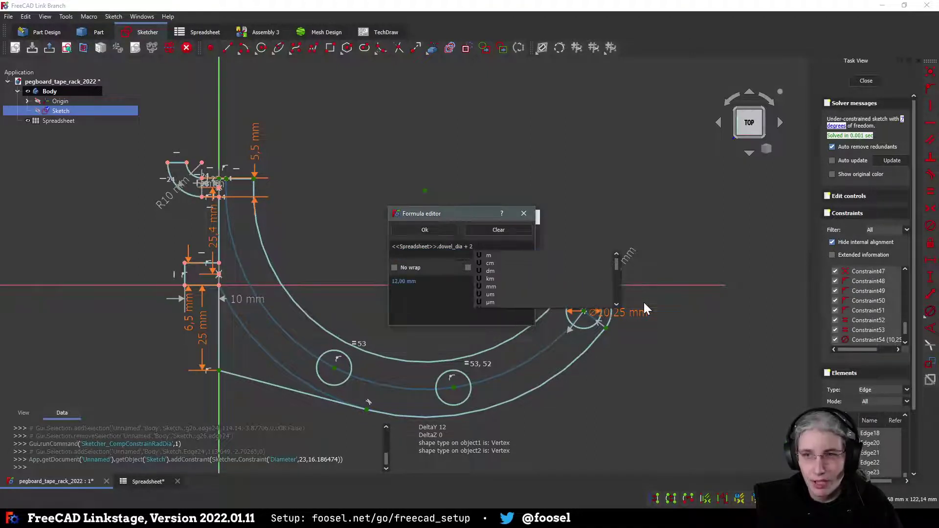
type(" * <<")
key("Down")
key("Down")
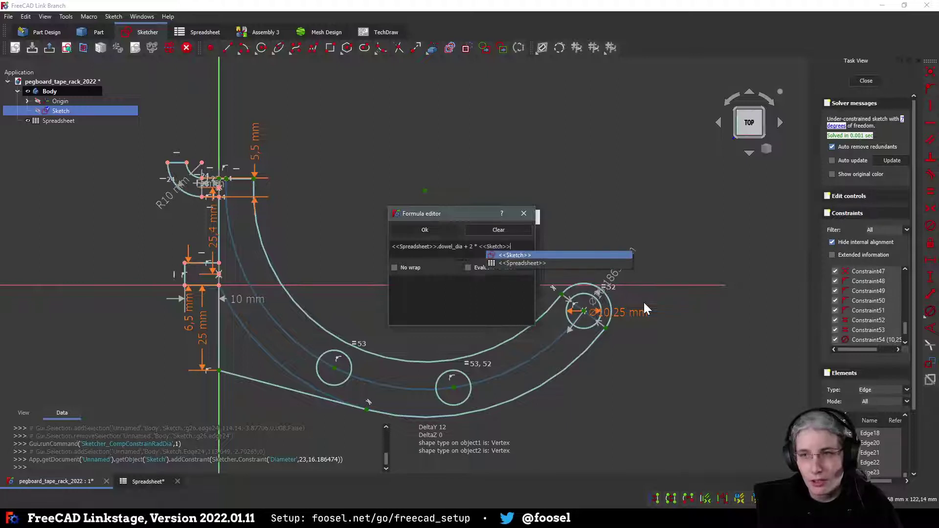
type(".wal")
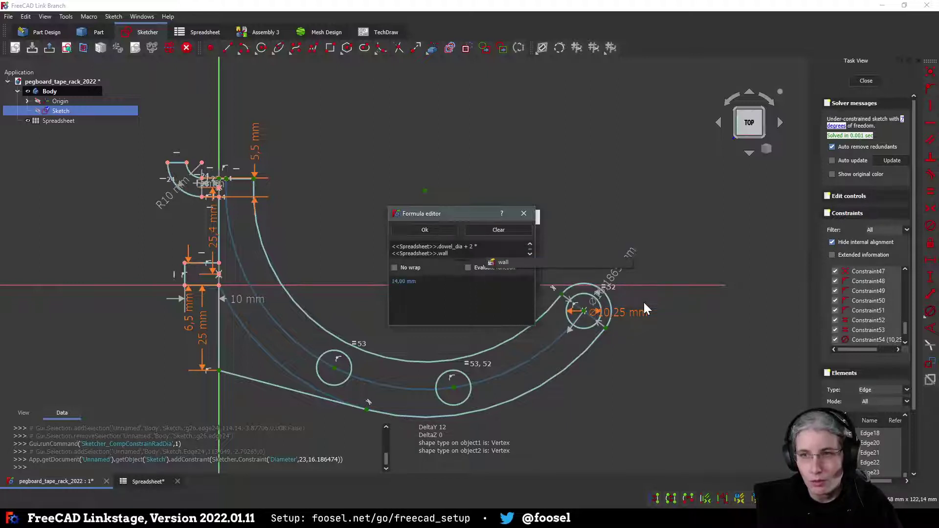
type("l")
key("Return")
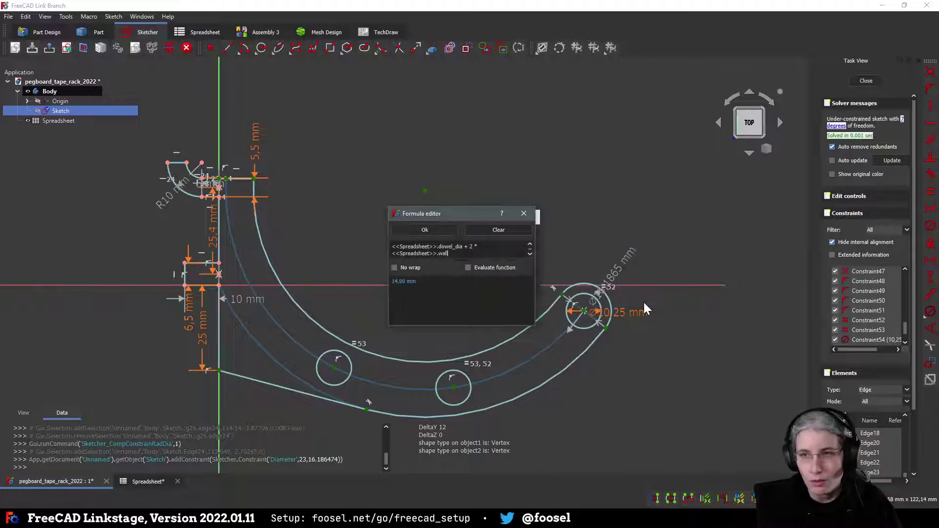
left_click(448, 232)
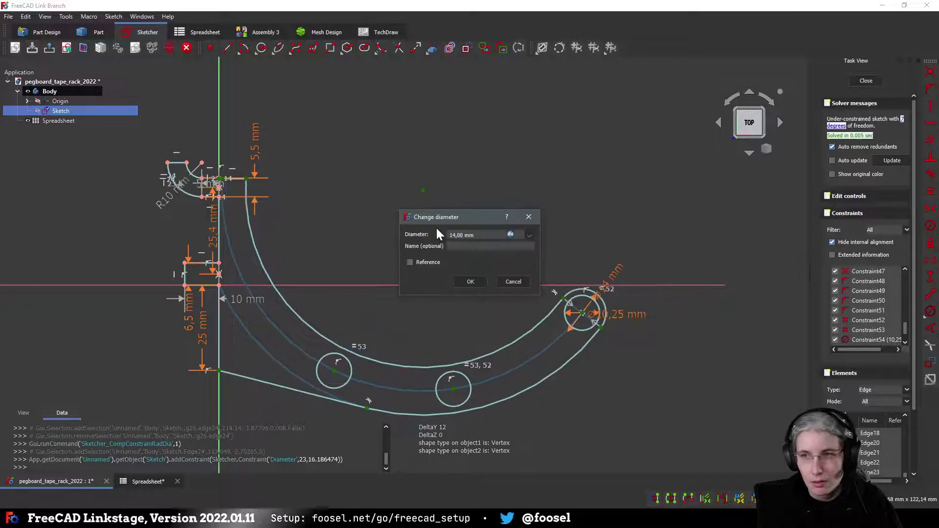
left_click(468, 282)
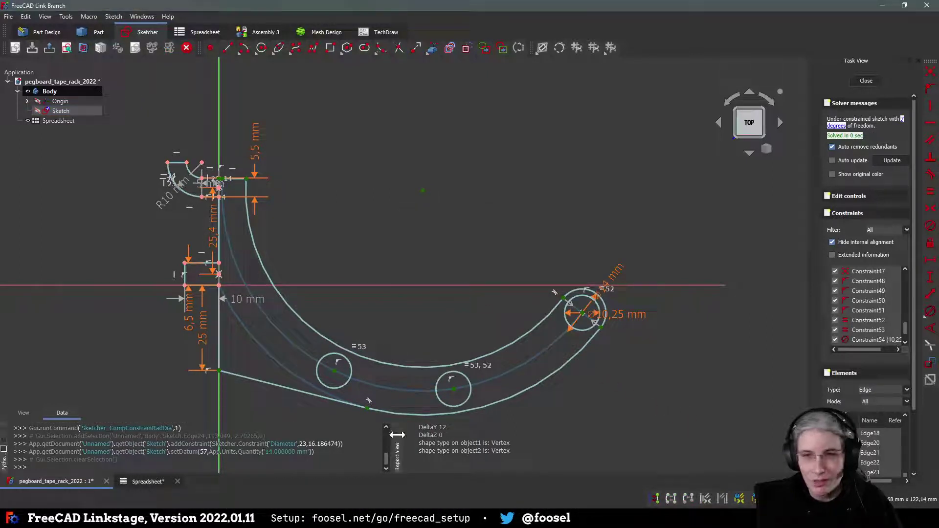
Step: Set the spreadsheet's wall value in cell B5 to =3mm
left_click(144, 482)
left_click(214, 125)
left_click(150, 160)
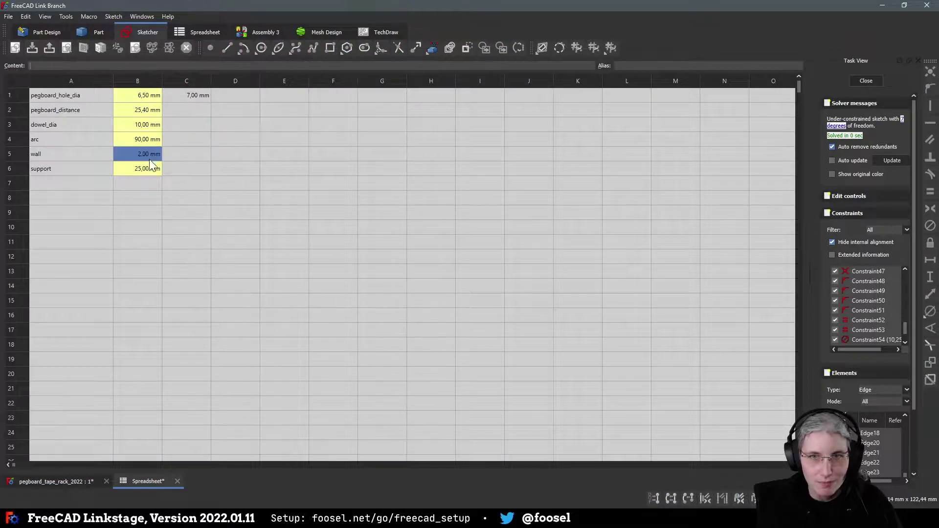
double_click(139, 155)
left_click(229, 156)
type("=3mm")
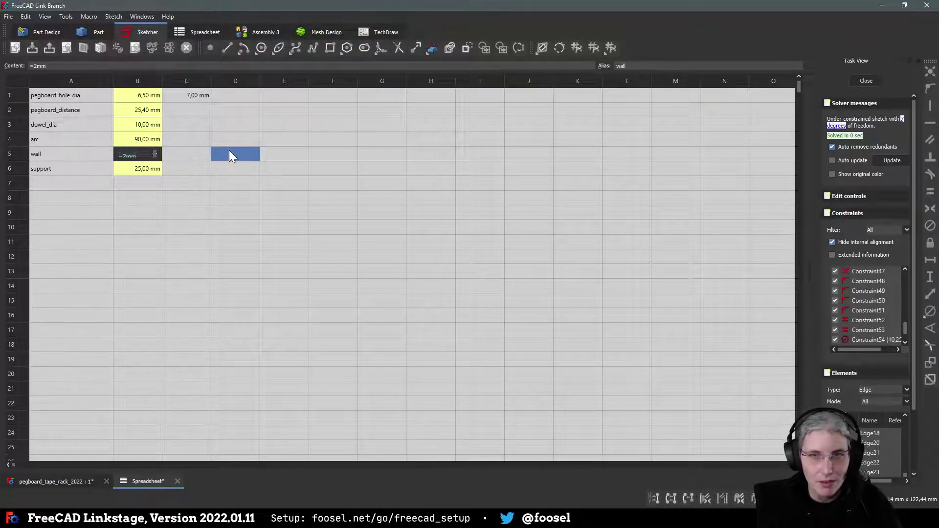
key("Return")
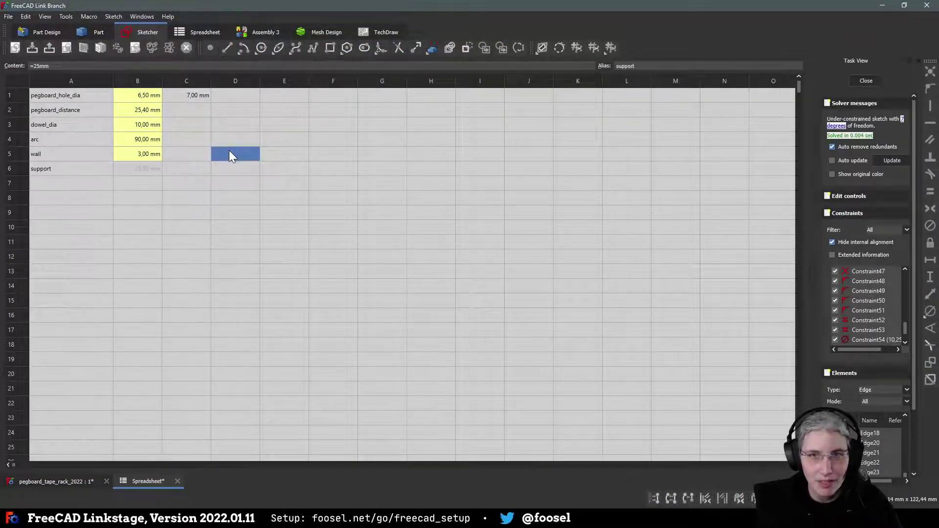
Step: Save the document, check the 3 mm wall in the spreadsheet, and return to the sketch
left_click(73, 481)
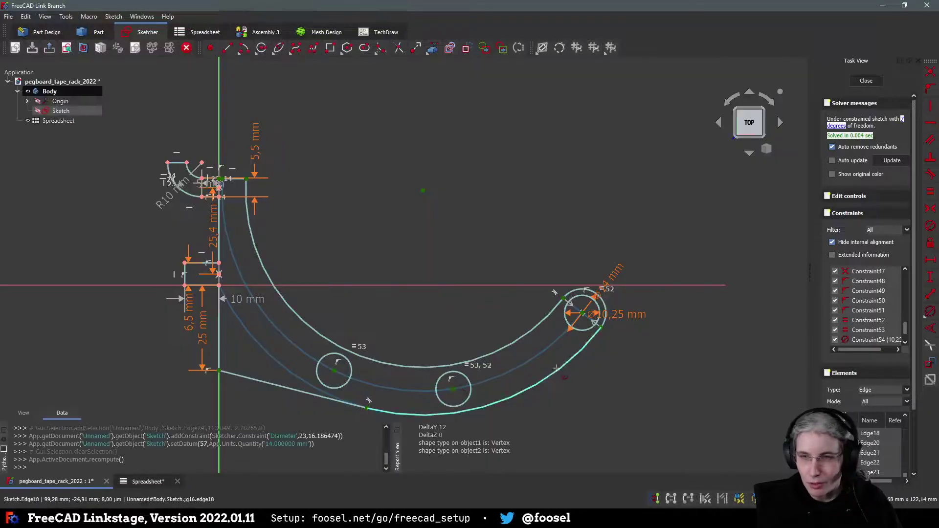
scroll(642, 360, "up", 4)
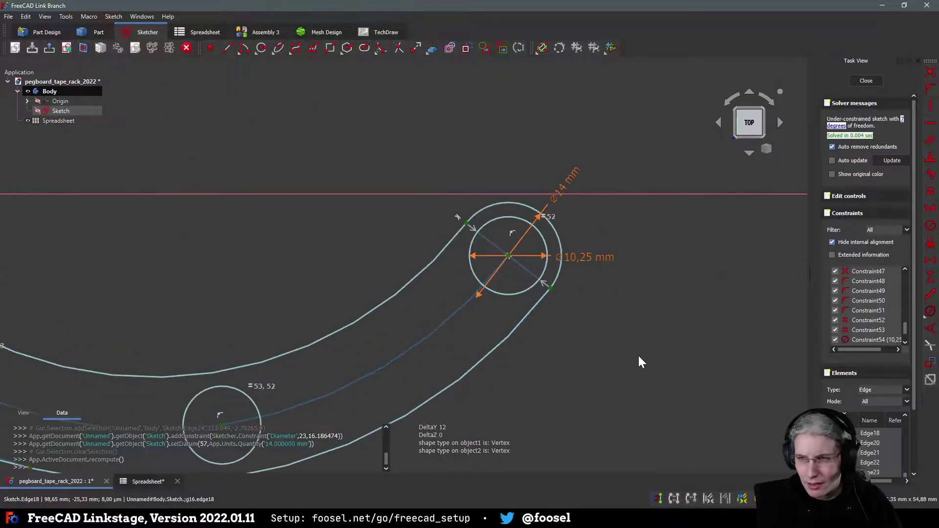
scroll(622, 338, "down", 2)
key("ctrl+s")
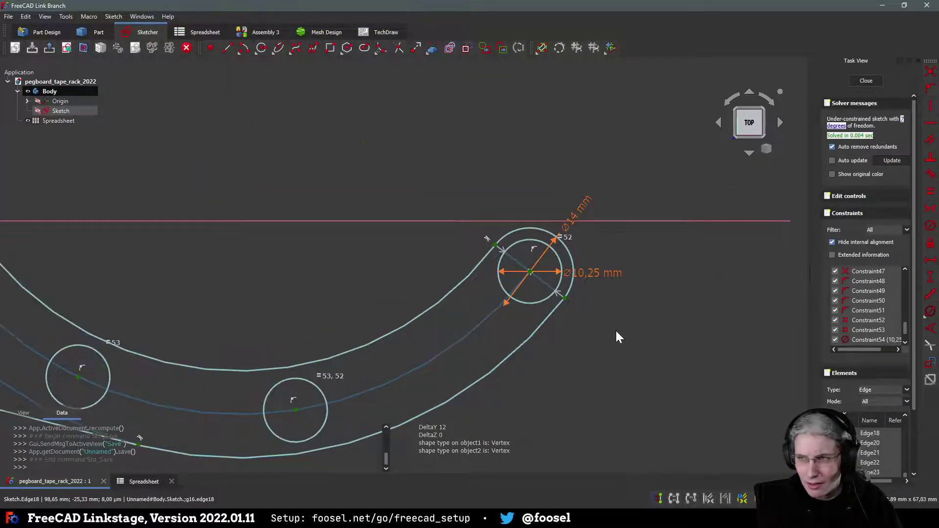
scroll(616, 332, "down", 2)
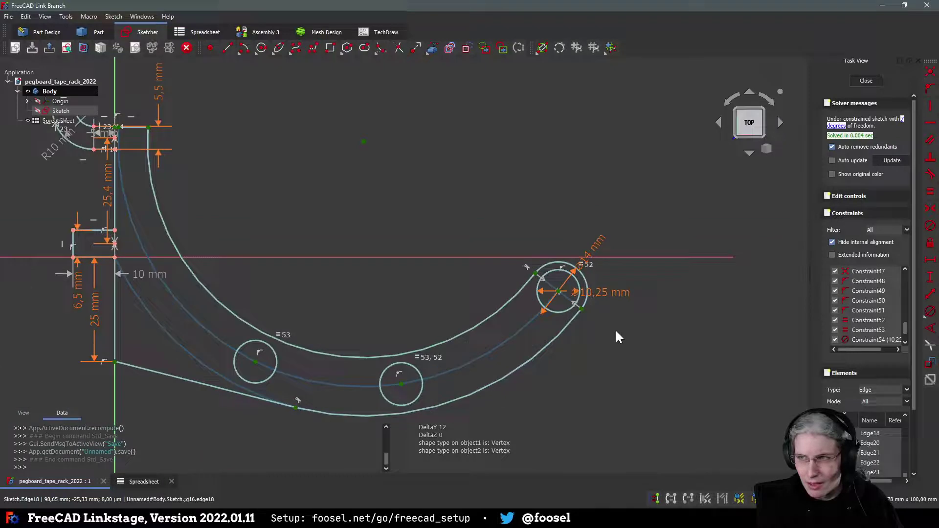
left_click(145, 482)
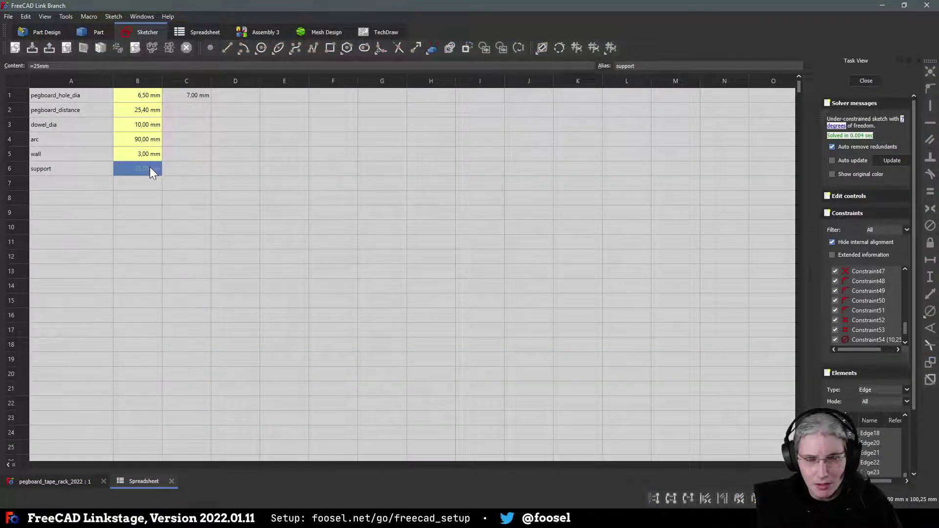
left_click(144, 155)
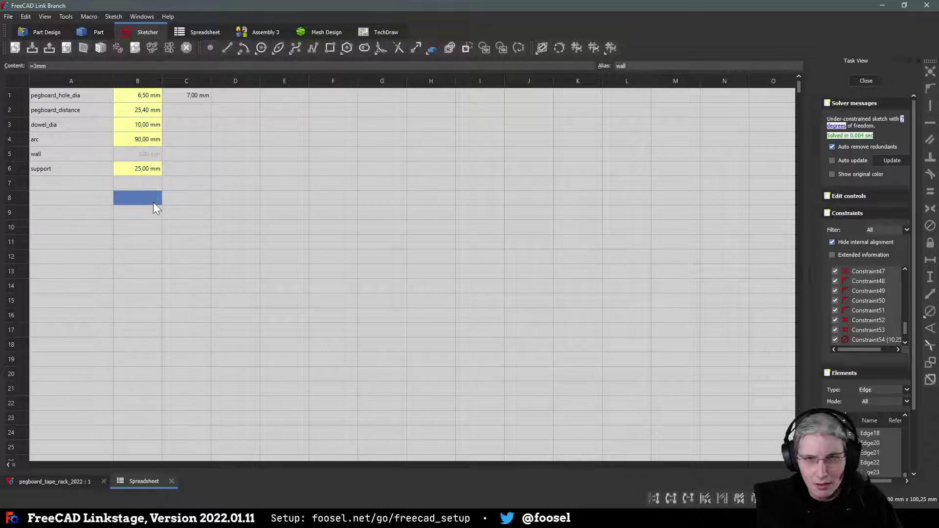
left_click(78, 480)
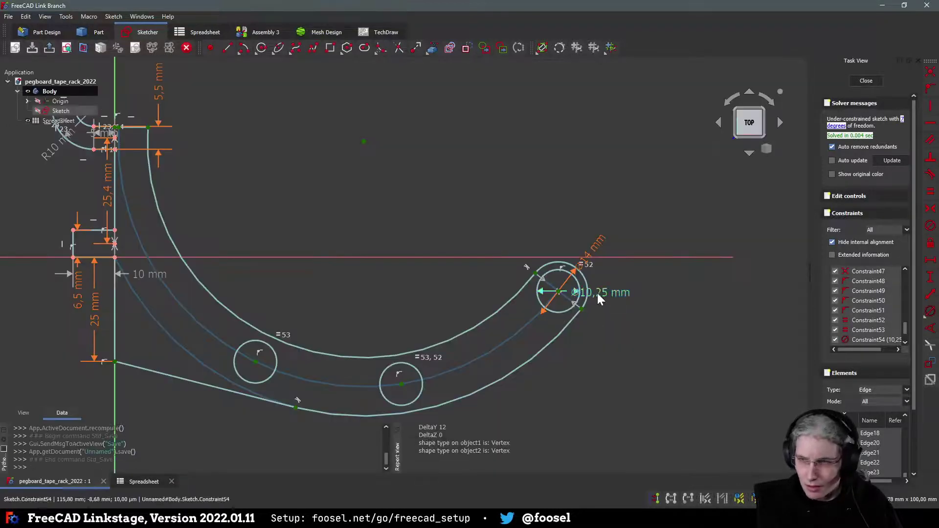
Step: Review the end circle's dowel_dia + 2 * wall diameter formula, now evaluating to 16 mm
double_click(595, 254)
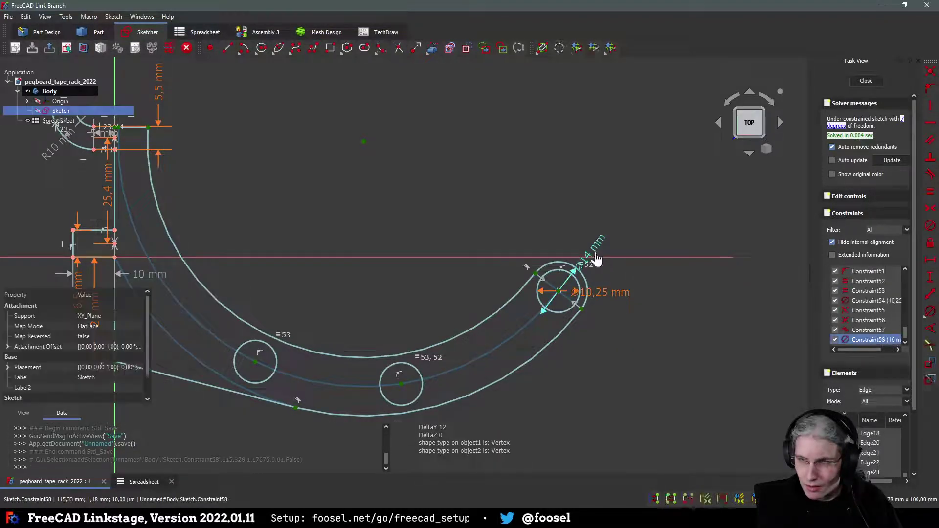
left_click(706, 262)
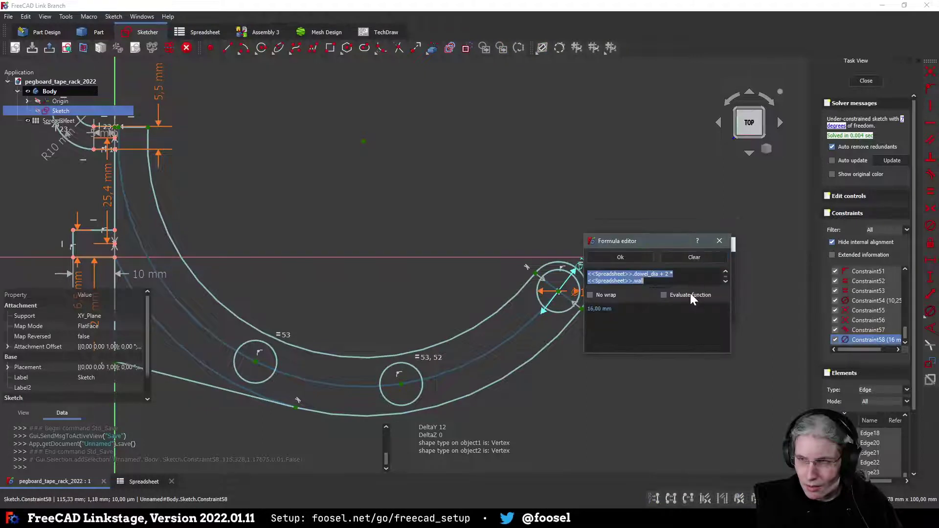
key("End")
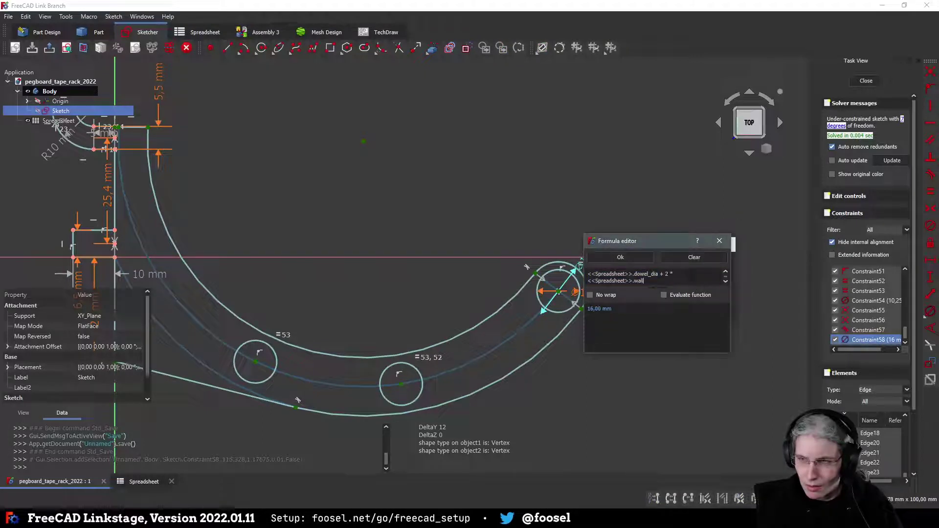
left_click(626, 256)
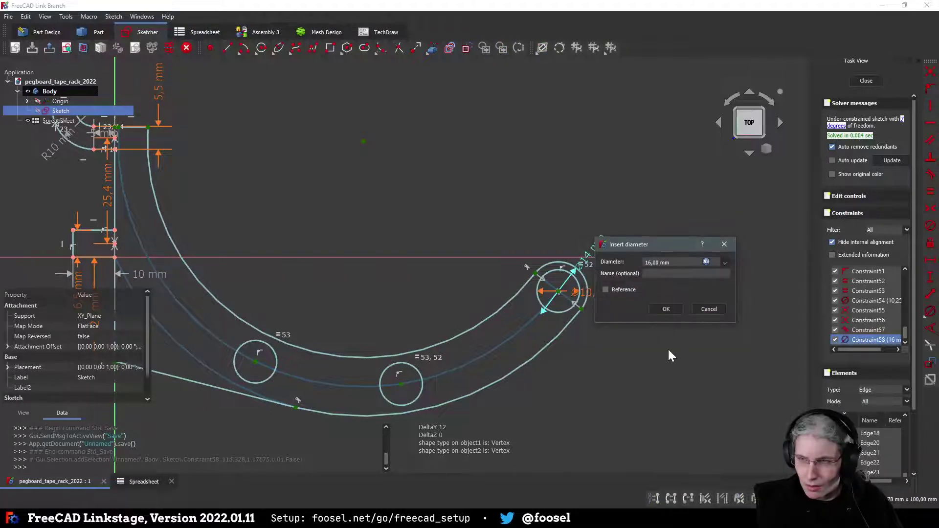
left_click(666, 309)
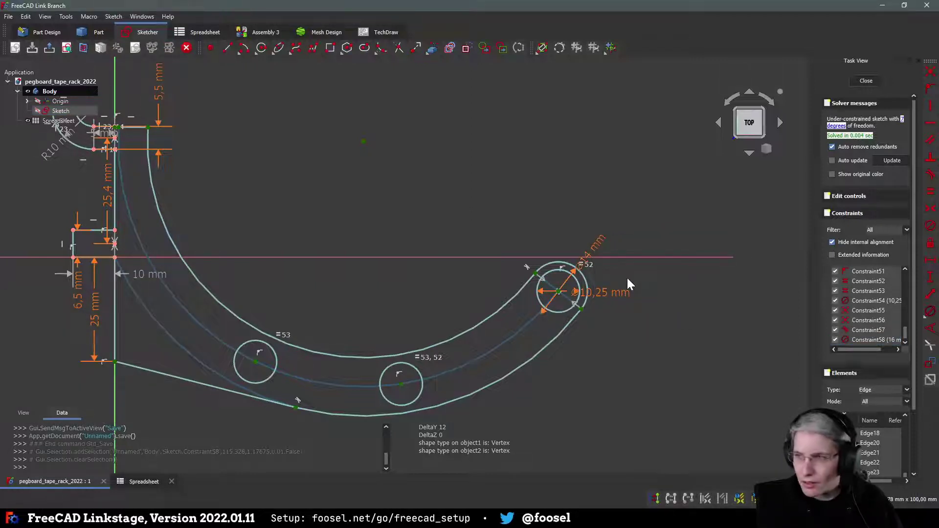
Step: Move the Ø16 mm label beside the circle and slide the small hole along the arc
mouse_move(601, 245)
left_mouse_down()
mouse_move(621, 348)
mouse_move(647, 287)
left_mouse_up()
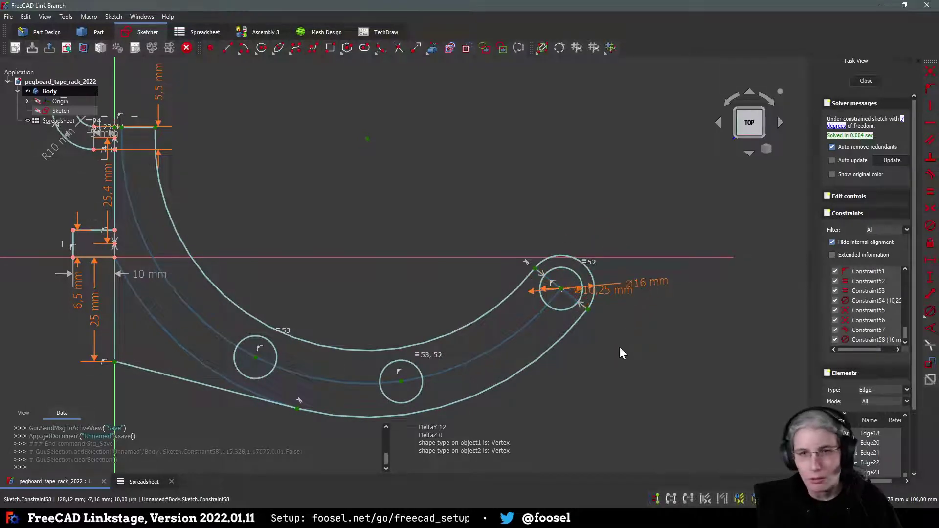
mouse_move(596, 360)
middle_mouse_down()
mouse_move(607, 360)
mouse_move(613, 336)
mouse_move(650, 342)
mouse_move(637, 360)
mouse_move(641, 384)
middle_mouse_up()
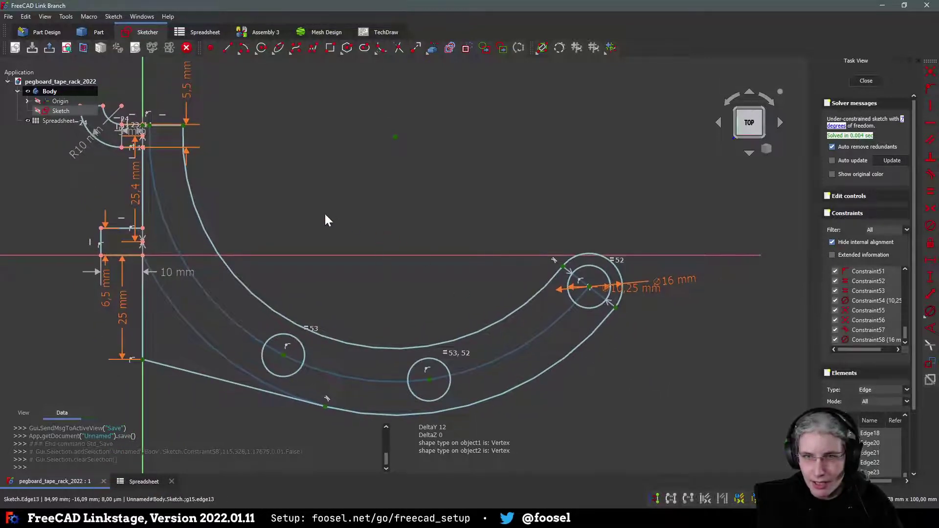
middle_click_drag(355, 229, 376, 219)
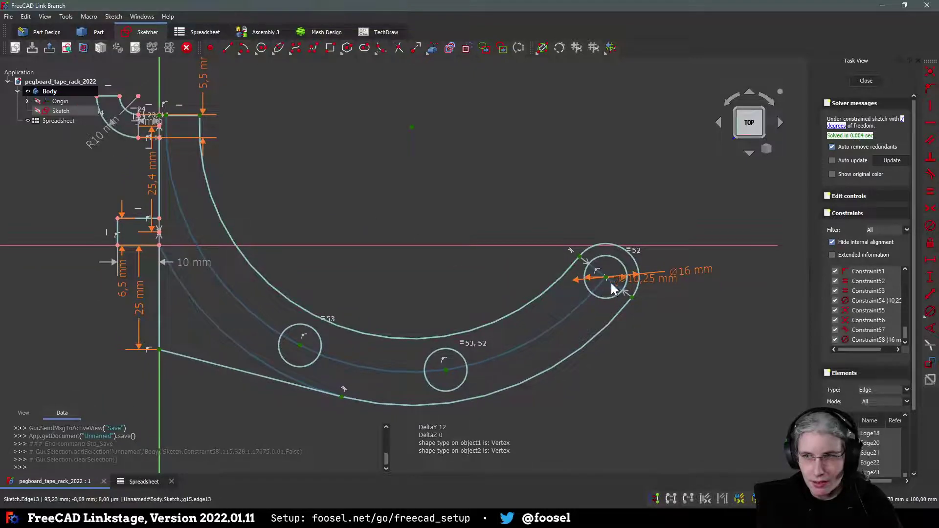
left_click_drag(446, 371, 522, 418)
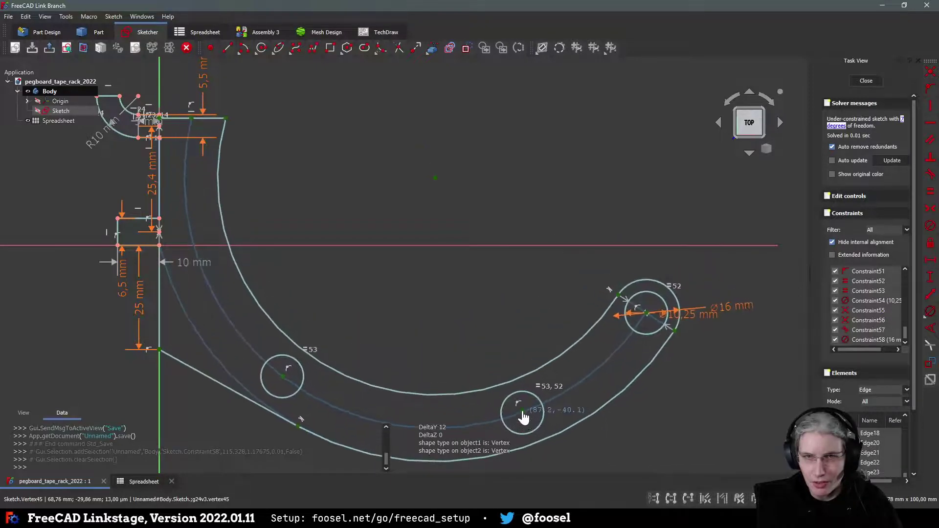
scroll(303, 206, "up", 5)
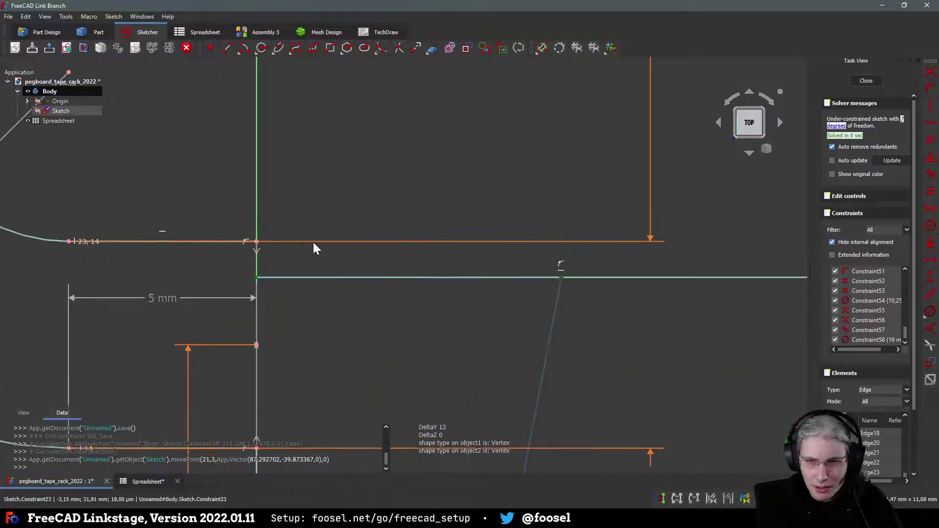
Step: Make the top line's endpoint coincident with the corner point, then pull that corner left
left_click(255, 278)
left_click(255, 241)
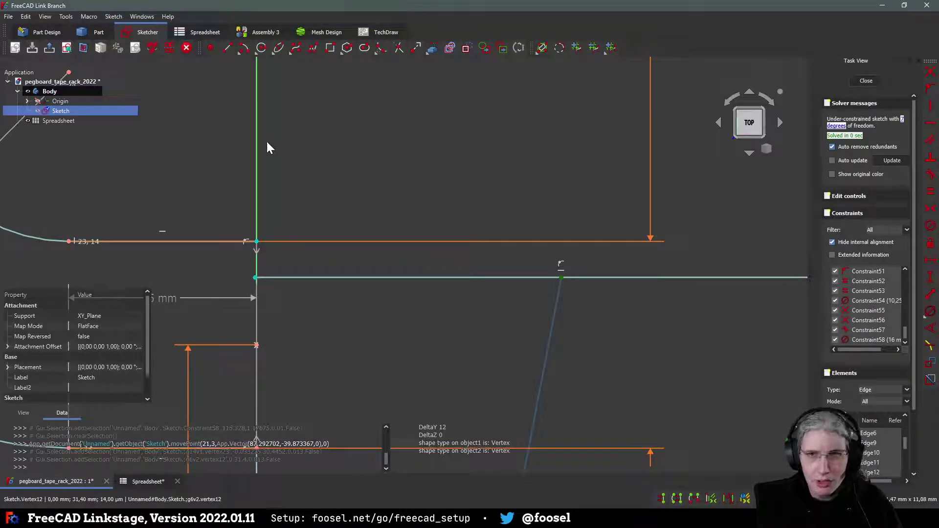
key("c")
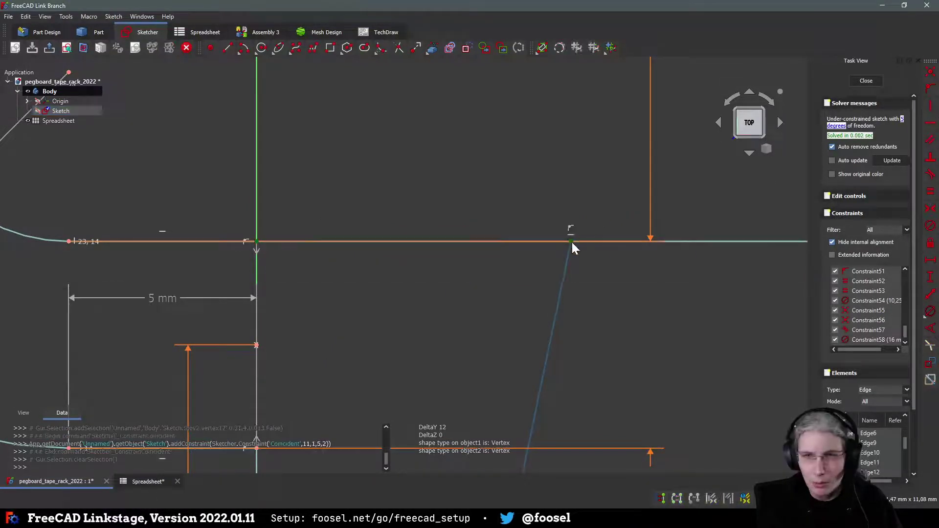
scroll(470, 319, "down", 2)
scroll(469, 318, "down", 5)
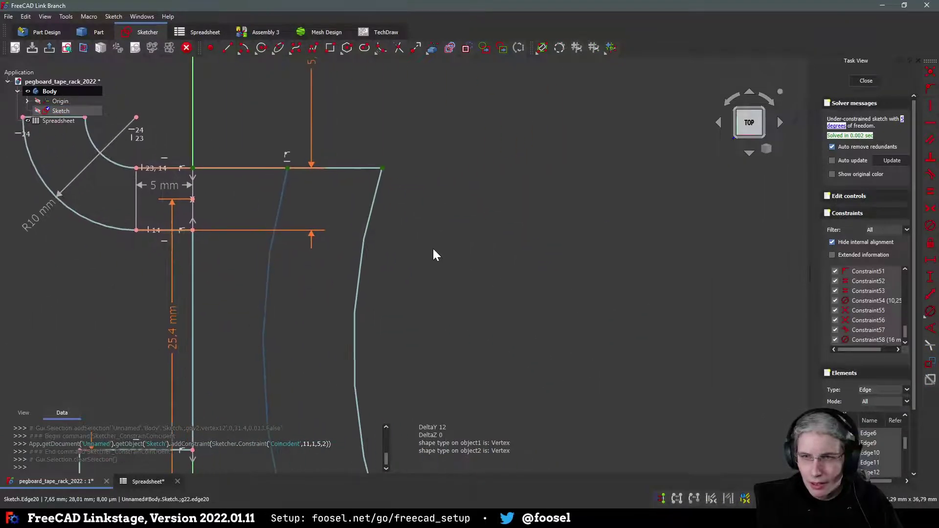
scroll(468, 296, "down", 3)
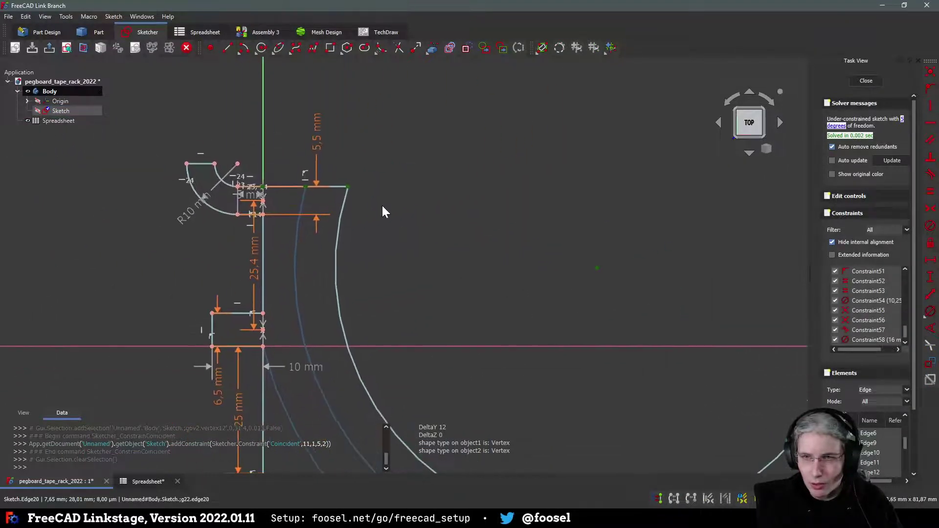
left_click_drag(348, 187, 316, 197)
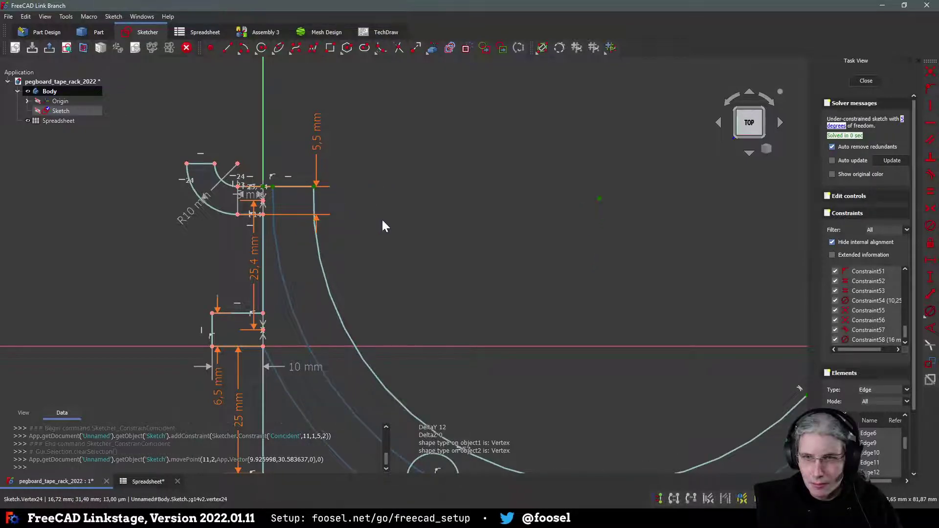
scroll(415, 261, "up", 5)
scroll(411, 261, "down", 1)
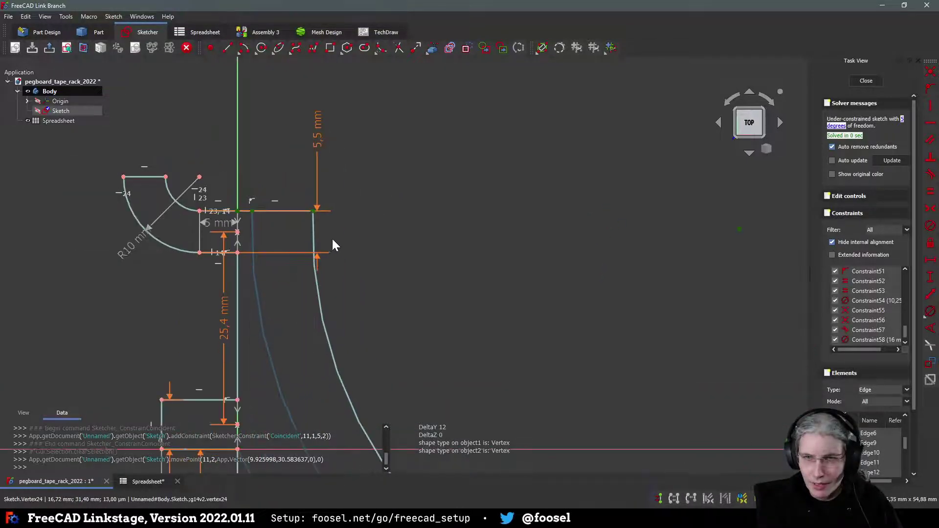
Step: Attempt an angle constraint between the curved right edge and top edge, dismissing the warning
left_click(314, 235)
left_click(292, 212)
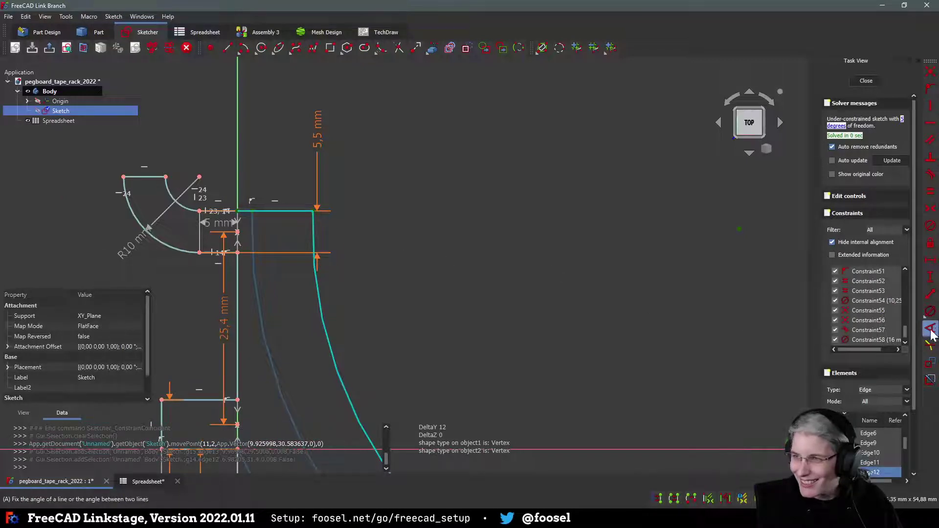
left_click(930, 330)
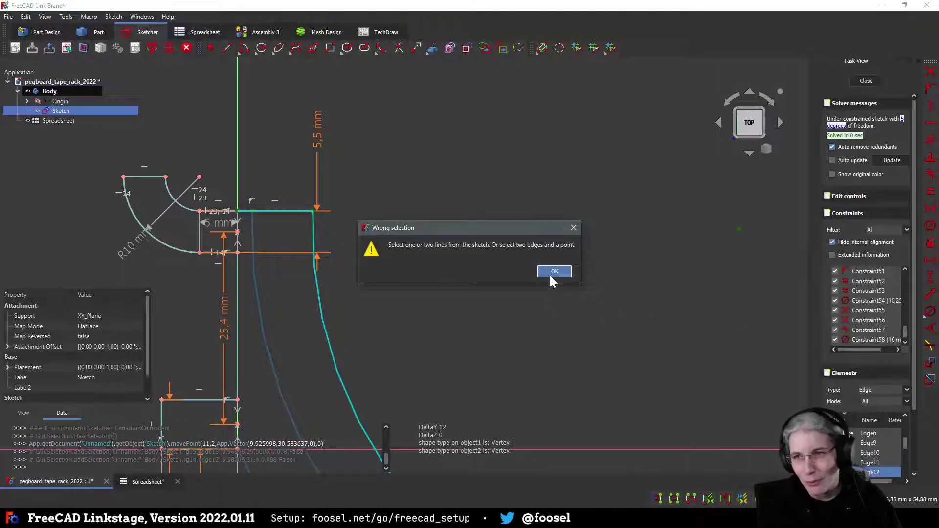
left_click(503, 344)
left_click(568, 271)
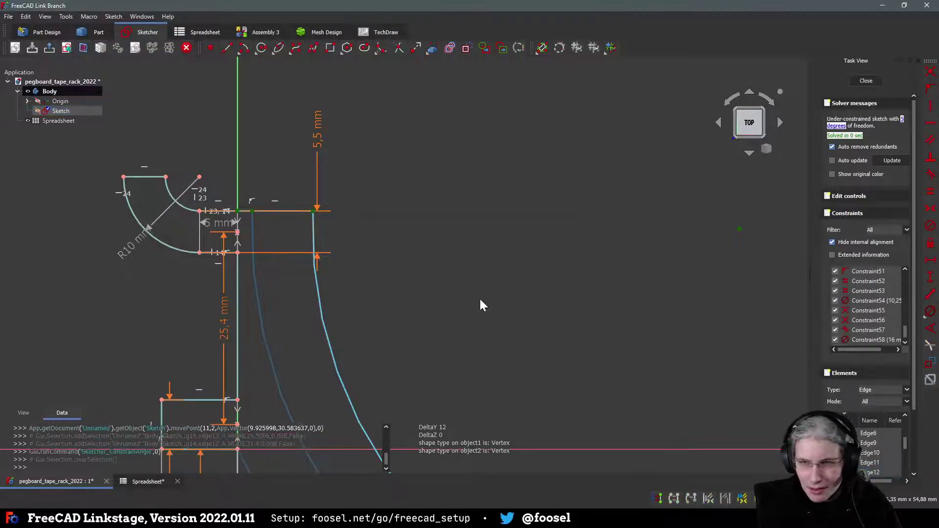
Step: Zoom out to frame the whole hook outline and pick the line tool
mouse_move(539, 339)
middle_mouse_down()
mouse_move(554, 242)
mouse_move(568, 291)
mouse_move(505, 300)
middle_mouse_up()
scroll(553, 237, "down", 5)
scroll(433, 258, "up", 5)
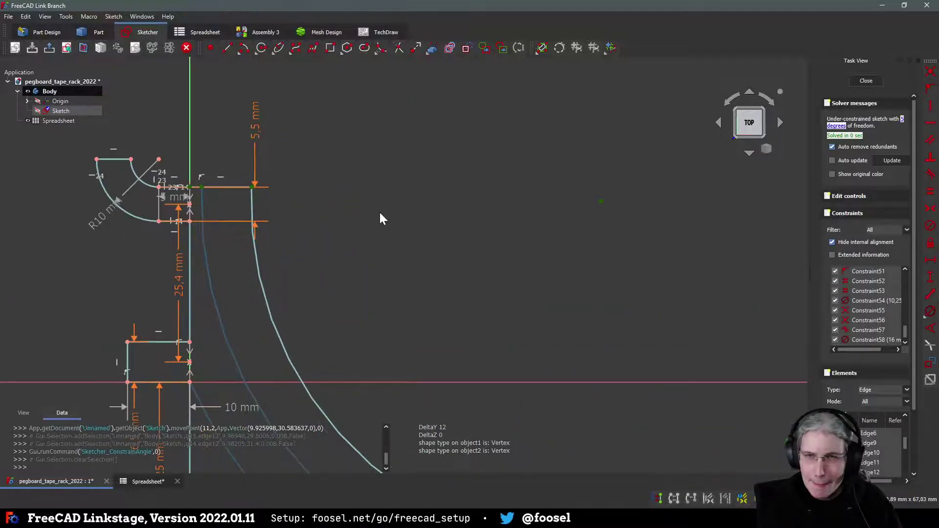
mouse_move(380, 214)
middle_mouse_down()
mouse_move(433, 258)
mouse_move(475, 86)
middle_mouse_up()
mouse_move(503, 206)
middle_mouse_down()
mouse_move(512, 255)
mouse_move(496, 301)
middle_mouse_up()
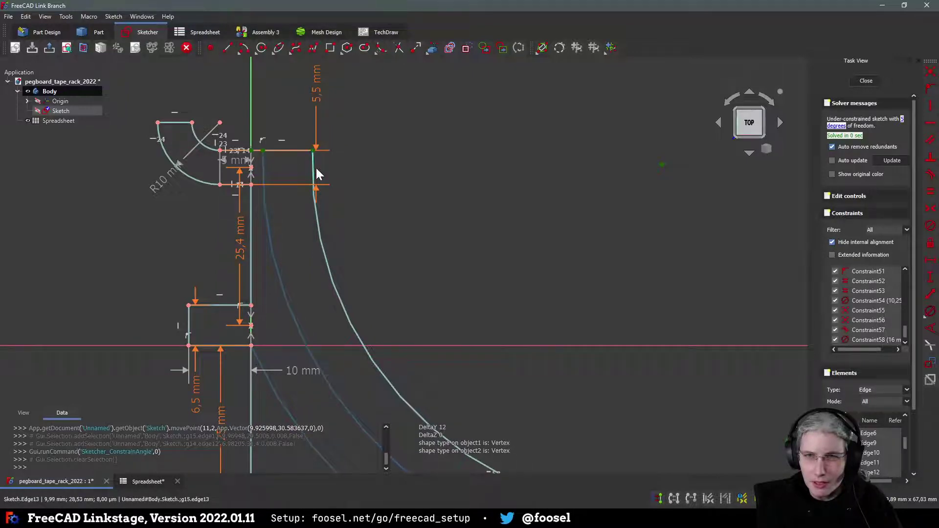
mouse_move(314, 169)
middle_mouse_down()
mouse_move(480, 195)
mouse_move(447, 136)
mouse_move(303, 169)
mouse_move(453, 316)
mouse_move(524, 247)
mouse_move(573, 300)
mouse_move(577, 322)
mouse_move(579, 234)
middle_mouse_up()
mouse_move(491, 272)
middle_mouse_down()
mouse_move(532, 331)
mouse_move(522, 277)
mouse_move(392, 160)
mouse_move(557, 291)
mouse_move(565, 281)
mouse_move(587, 301)
mouse_move(352, 279)
mouse_move(541, 277)
middle_mouse_up()
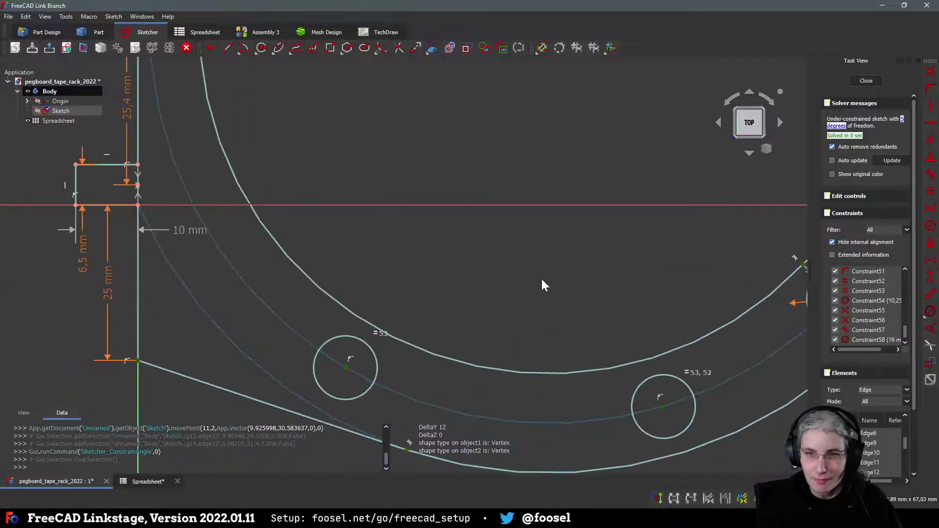
scroll(540, 278, "down", 1)
scroll(539, 277, "down", 2)
mouse_move(501, 245)
middle_mouse_down()
mouse_move(460, 244)
mouse_move(436, 277)
middle_mouse_up()
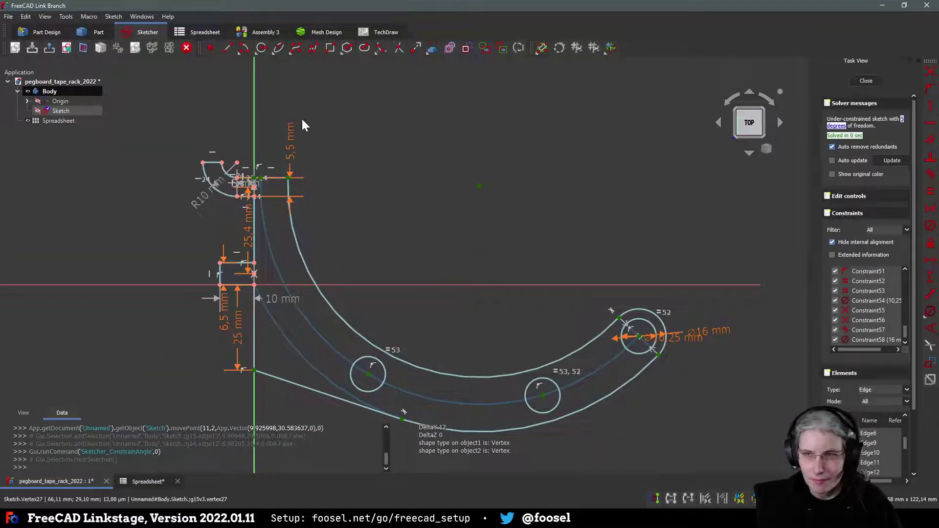
left_click(227, 47)
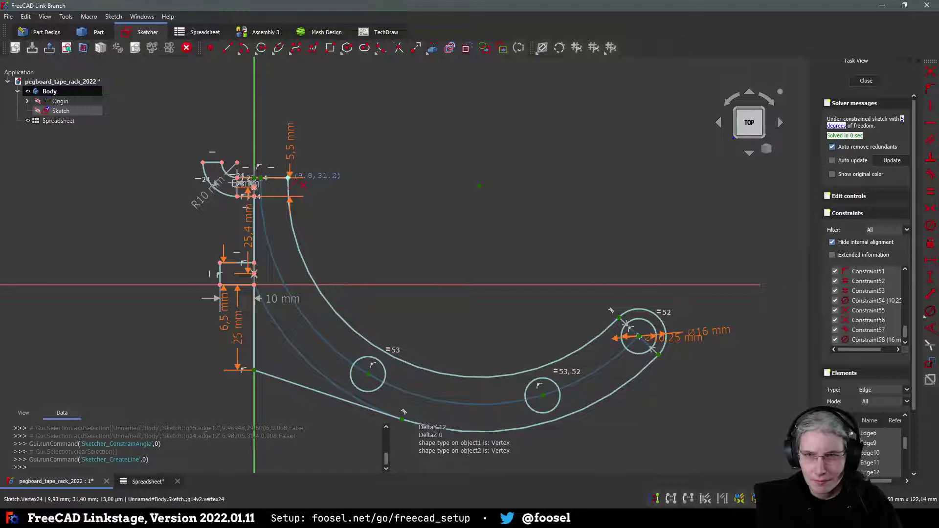
Step: In construction mode, draw a horizontal line ending at the top of the arc
left_click(468, 48)
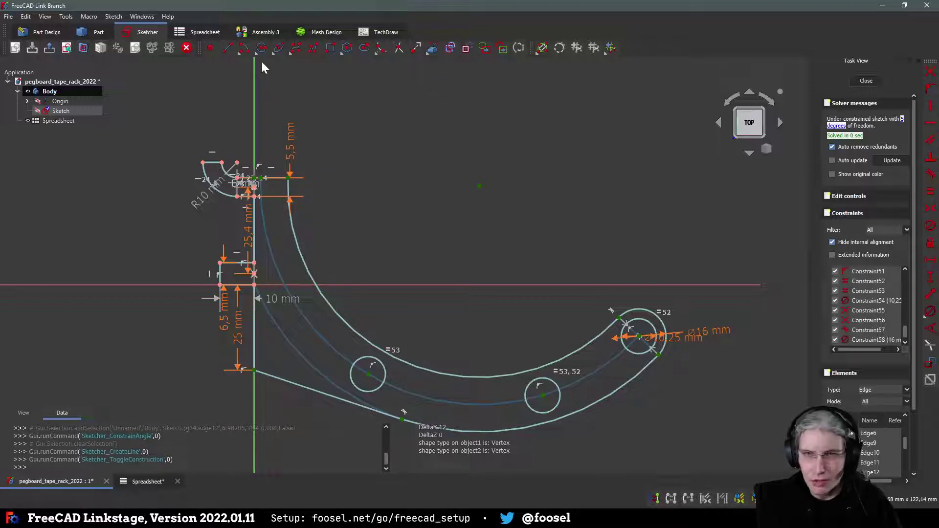
left_click(230, 48)
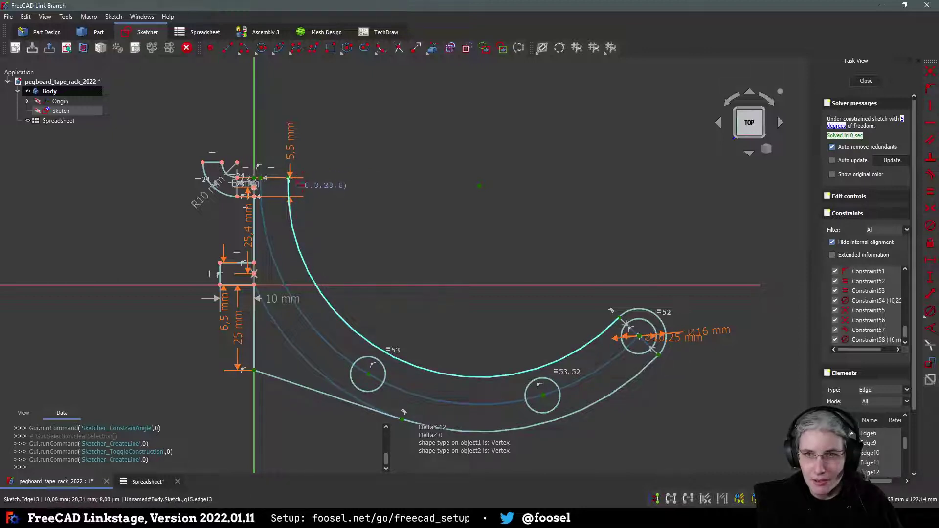
left_click(479, 185)
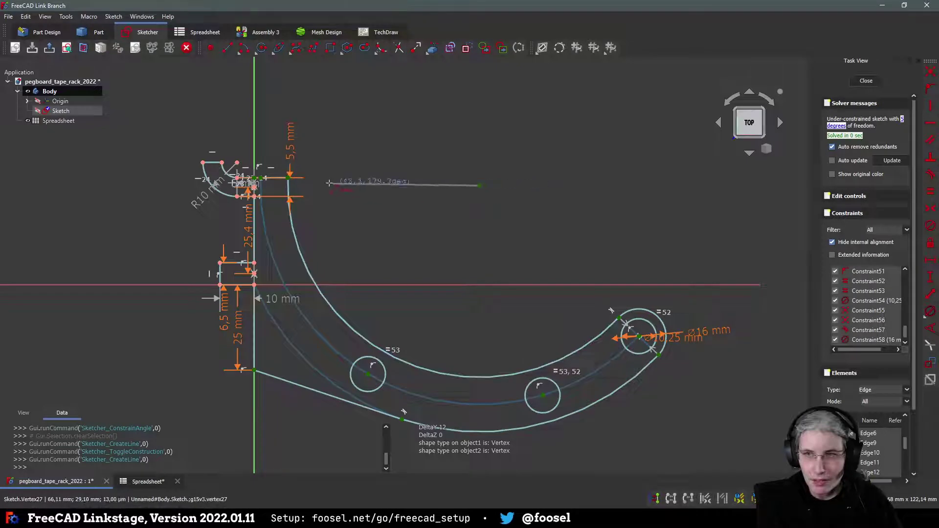
left_click(289, 178)
left_click(361, 182)
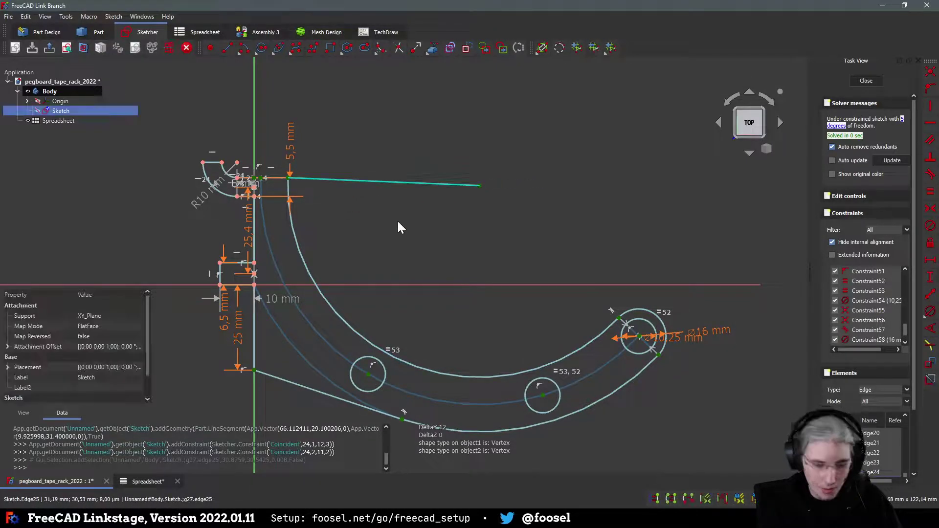
key("h")
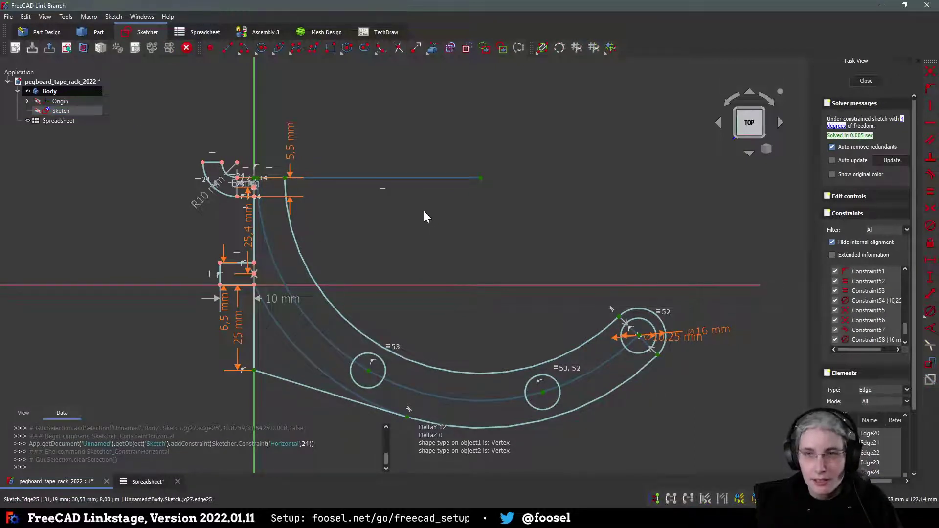
middle_click_drag(460, 250, 483, 278)
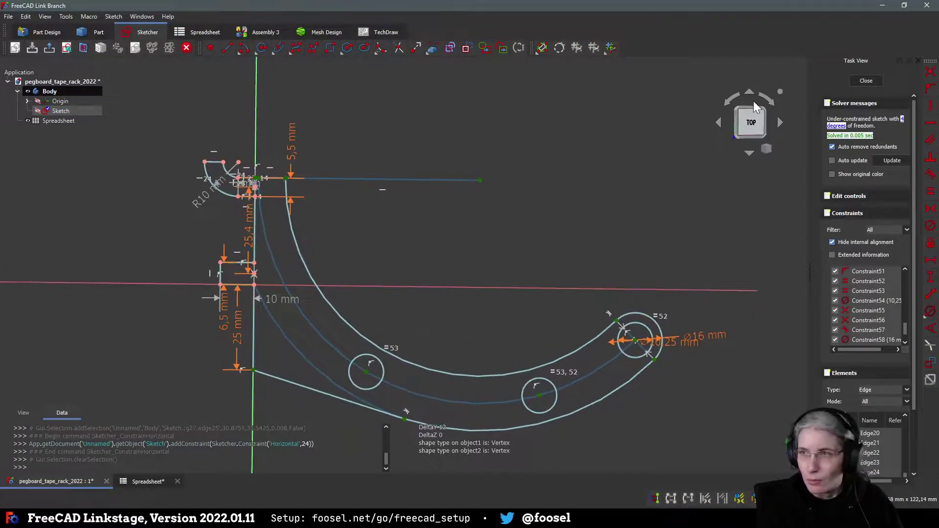
left_click(750, 126)
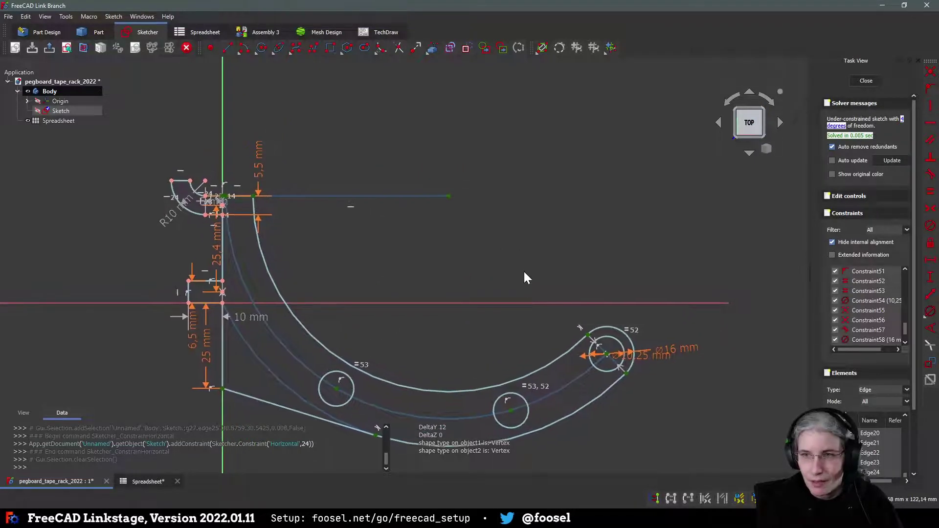
Step: Draw a diagonal construction line from its right end to the right hole's centre, selecting both lines
left_click(229, 48)
left_click(449, 196)
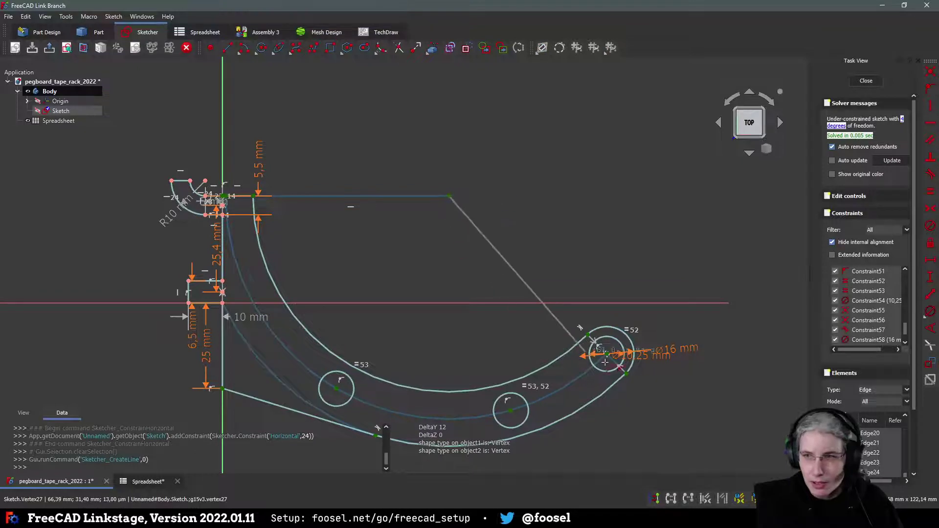
left_click(607, 355)
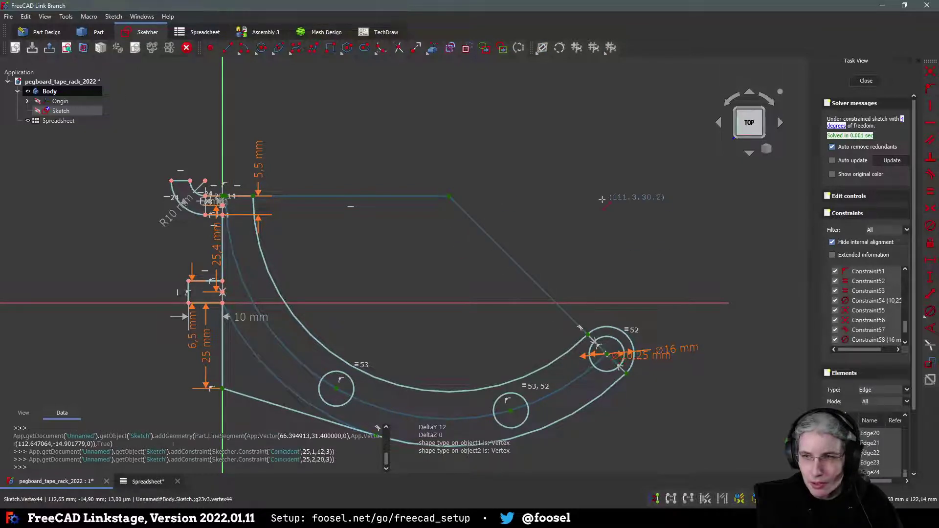
left_click(433, 196)
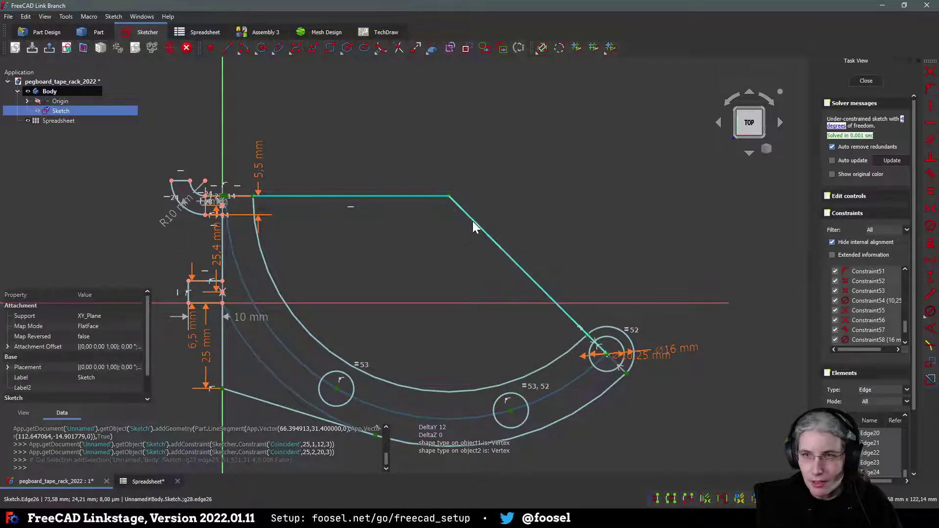
left_click(472, 222)
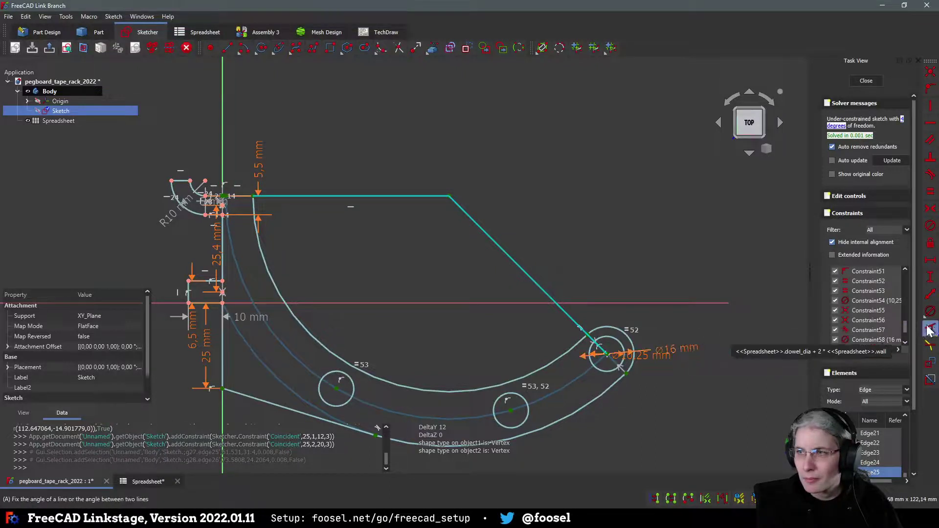
Step: Constrain the angle between the two construction lines to 120°, then edit it to 135°
key("a")
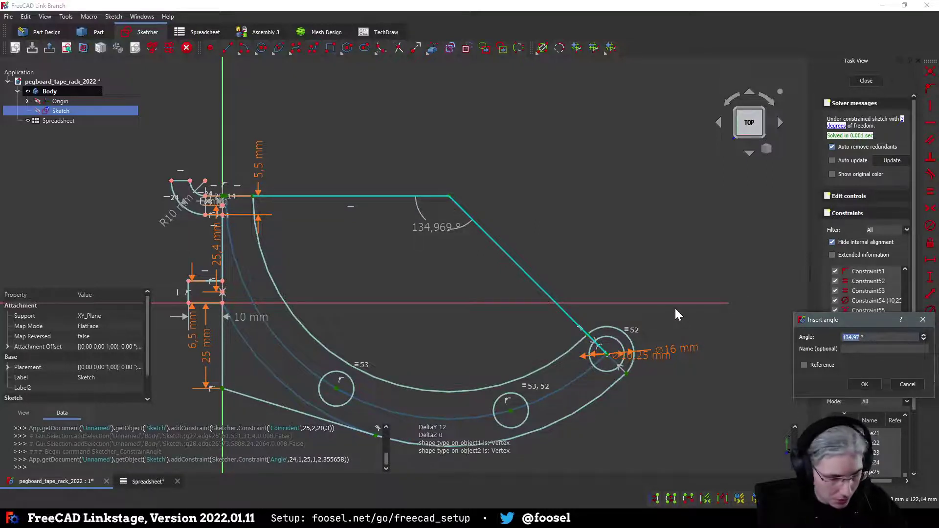
type("120")
key("Return")
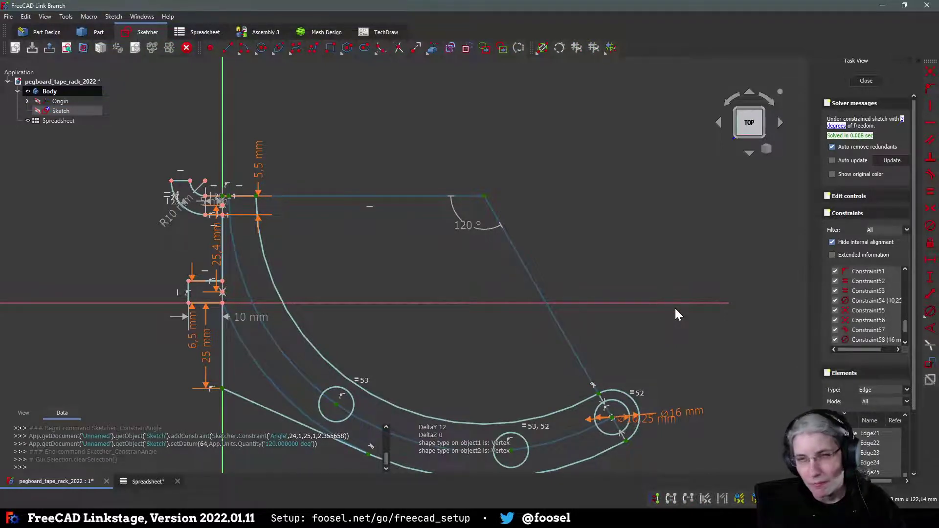
double_click(462, 225)
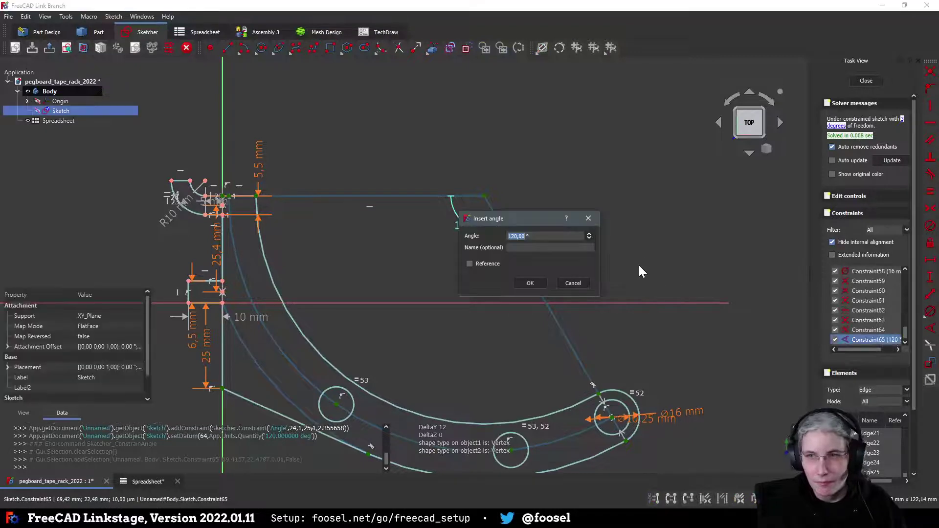
type("134")
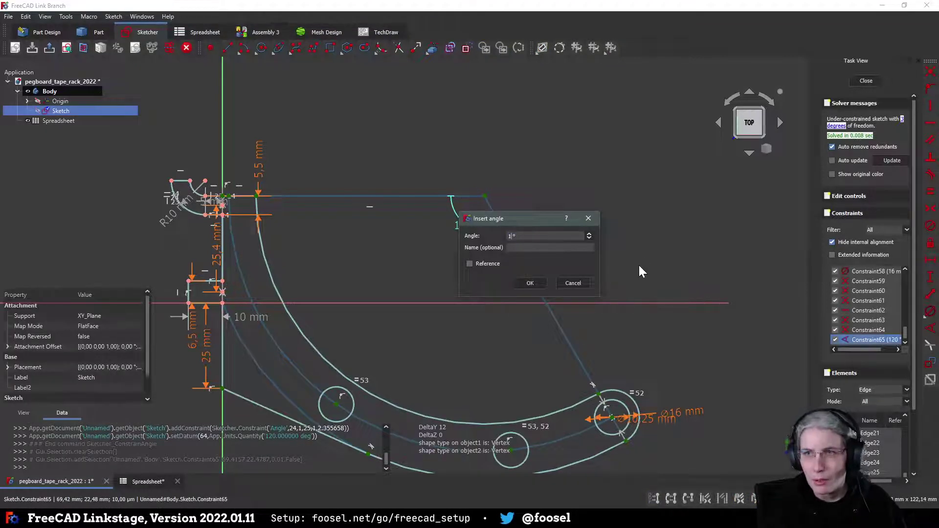
key("Return")
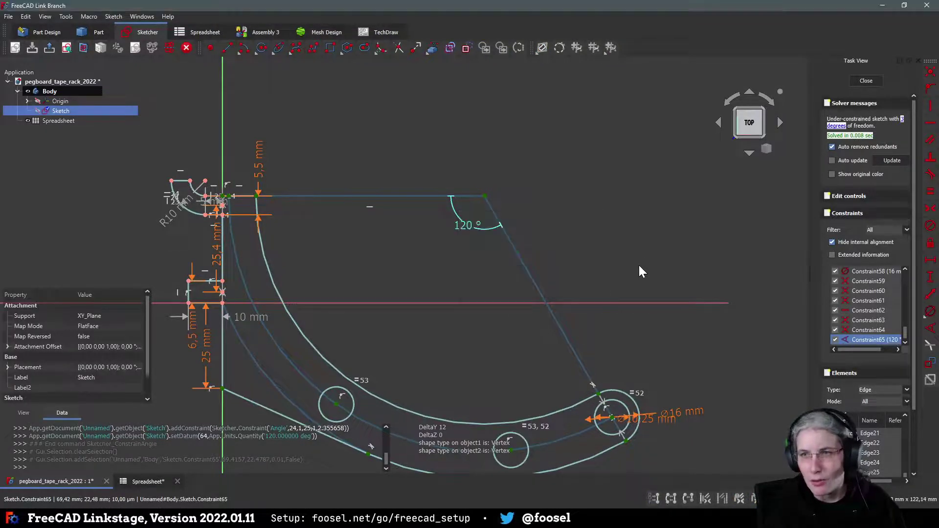
middle_click_drag(650, 240, 633, 189)
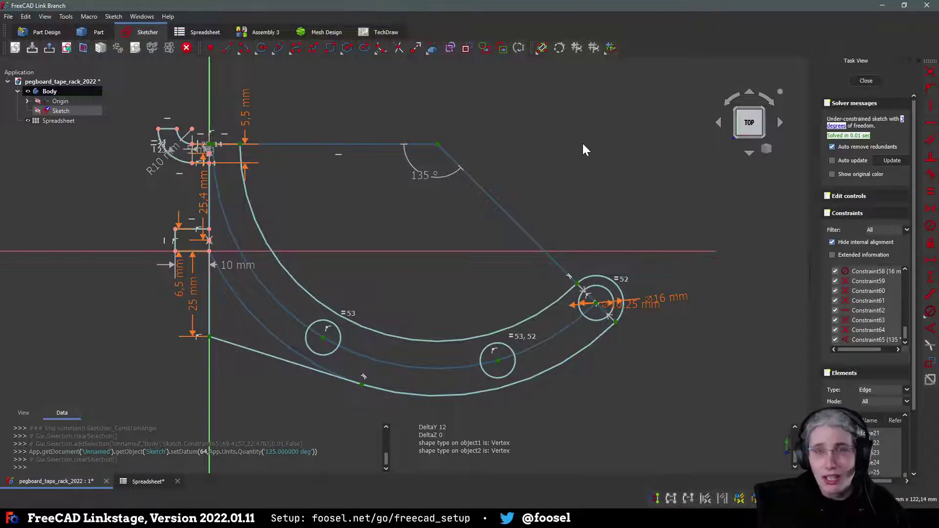
mouse_move(604, 169)
middle_mouse_down()
mouse_move(614, 192)
mouse_move(644, 176)
mouse_move(582, 196)
mouse_move(596, 196)
mouse_move(608, 225)
mouse_move(580, 216)
middle_mouse_up()
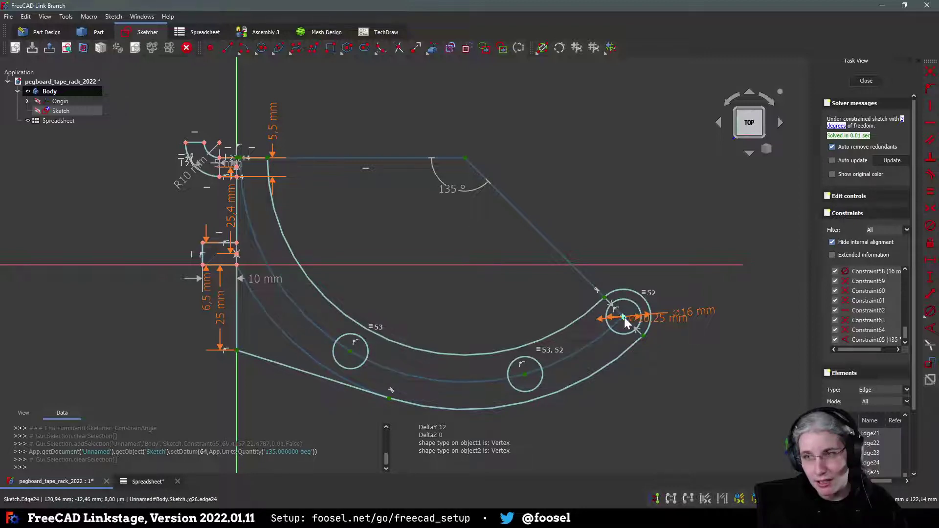
Step: Draw a construction line from the apex to the left hole, perpendicular to the right diagonal
left_click(226, 47)
left_click(465, 157)
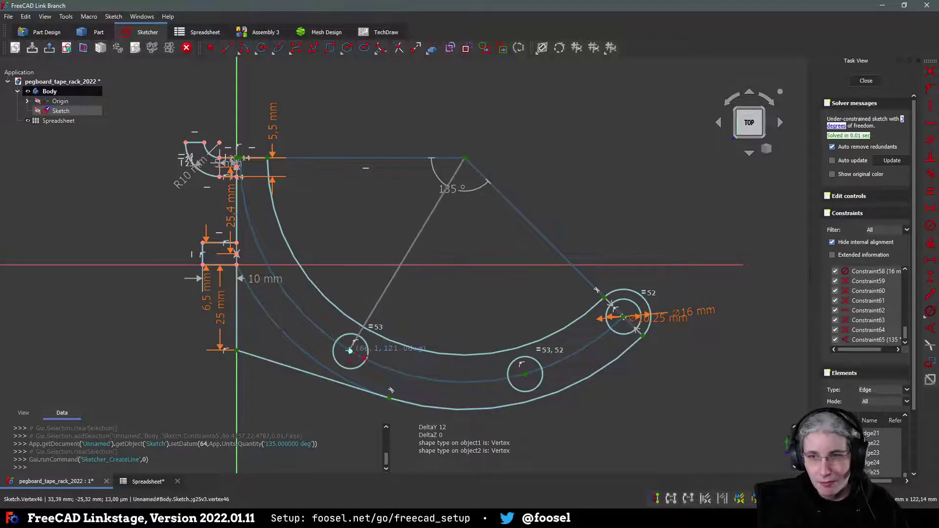
left_click(351, 351)
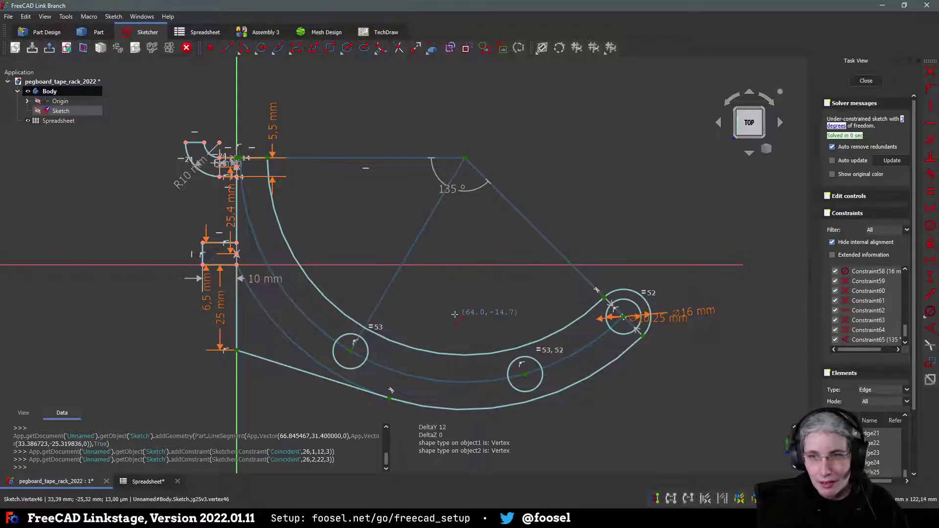
left_click(418, 244)
left_click(518, 211)
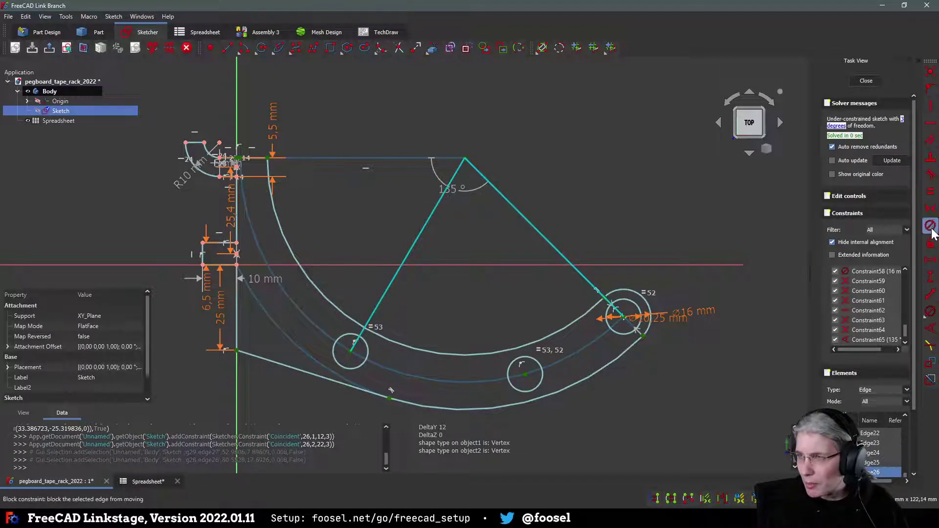
left_click(929, 157)
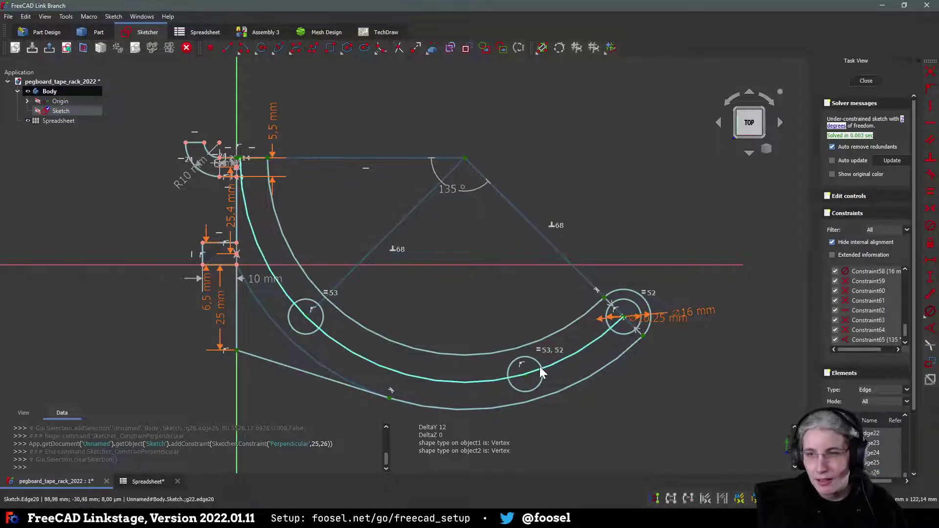
left_click_drag(525, 373, 462, 378)
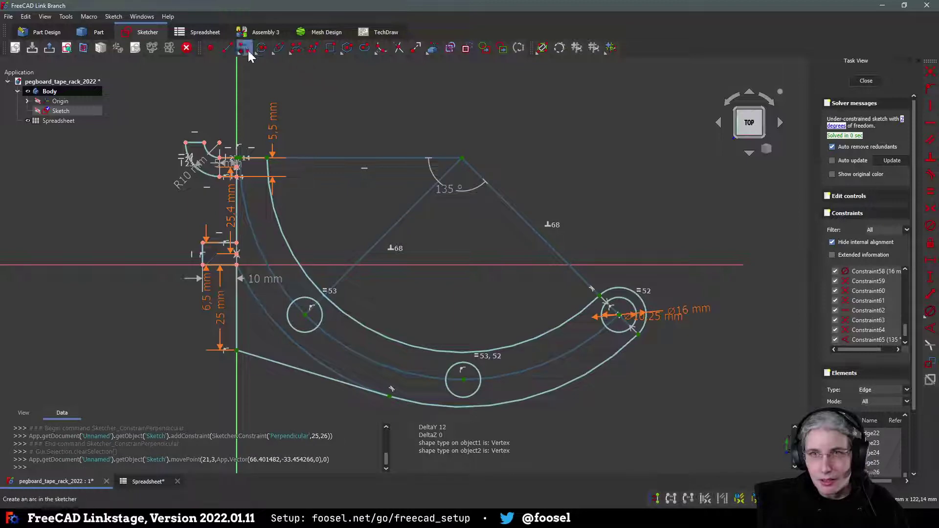
Step: Draw a vertical construction line from the apex to the middle hole; its 45° angle is rejected
left_click(231, 53)
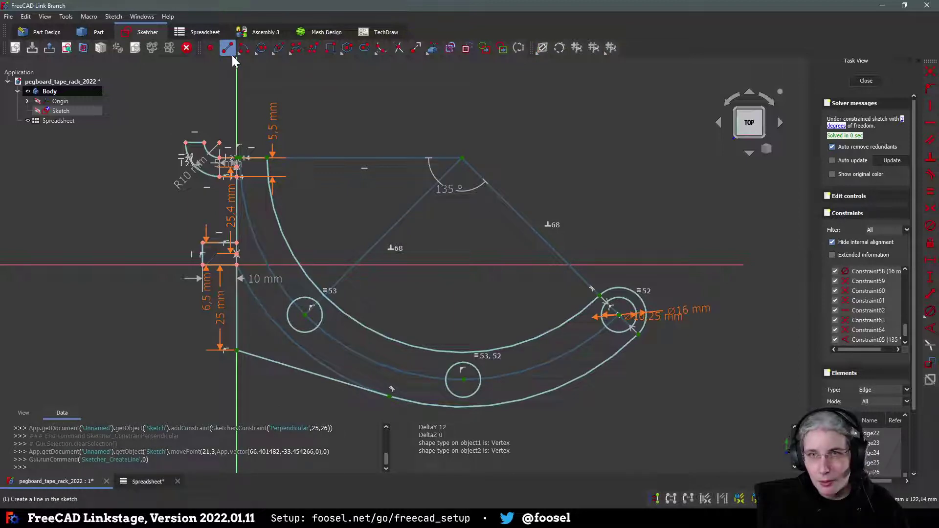
left_click(463, 158)
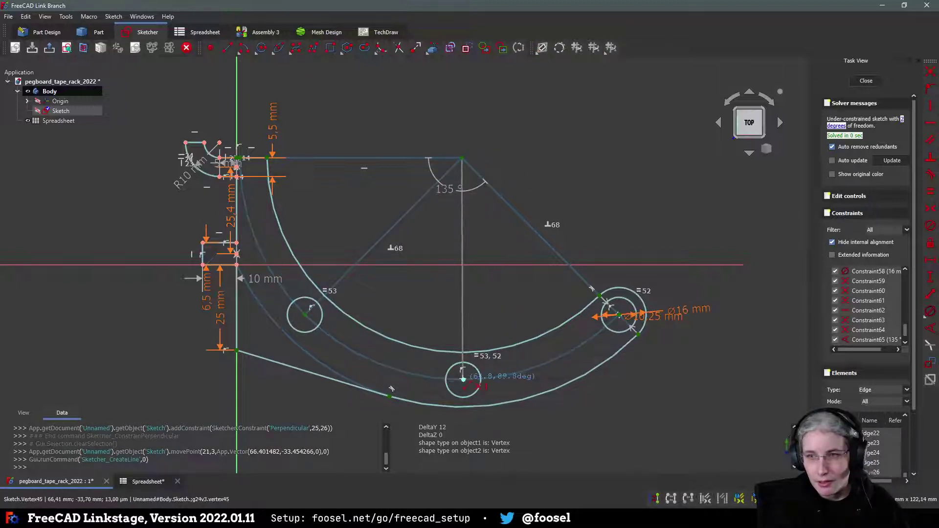
left_click(462, 352)
left_click(463, 279)
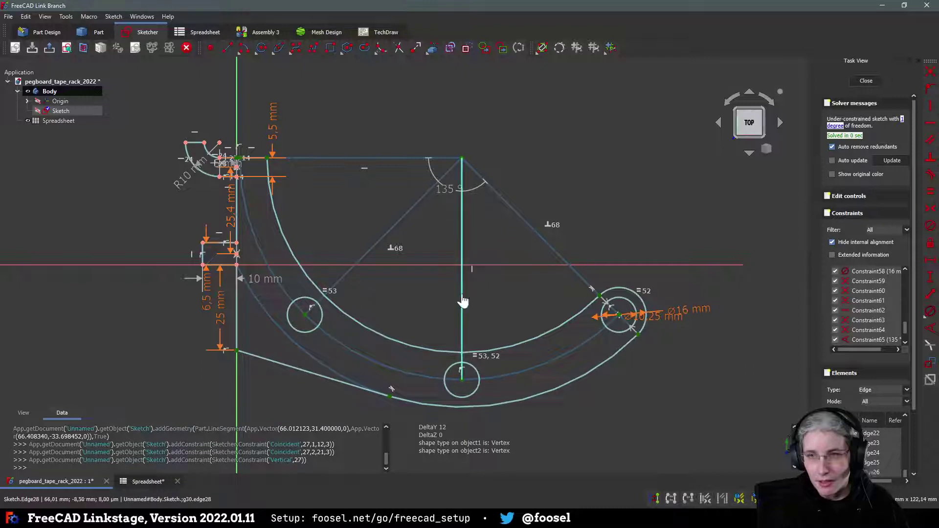
left_click(522, 219)
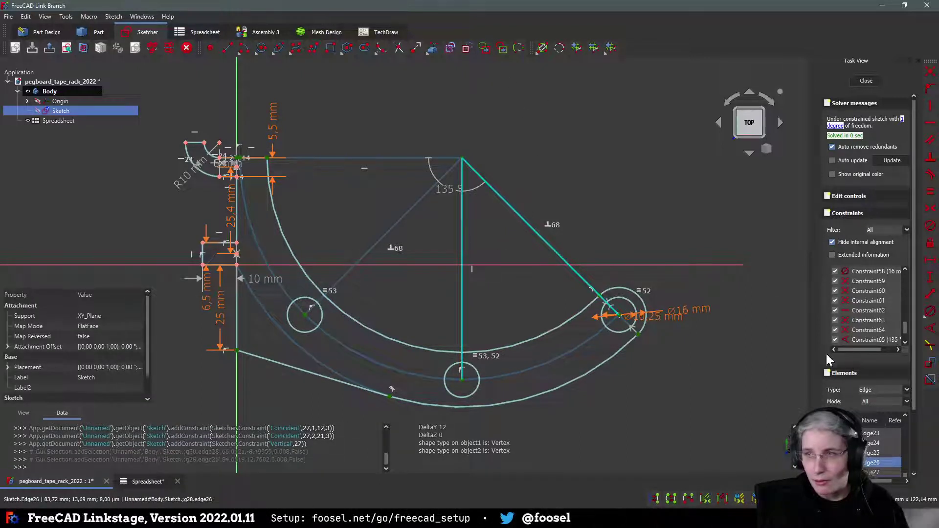
left_click(931, 330)
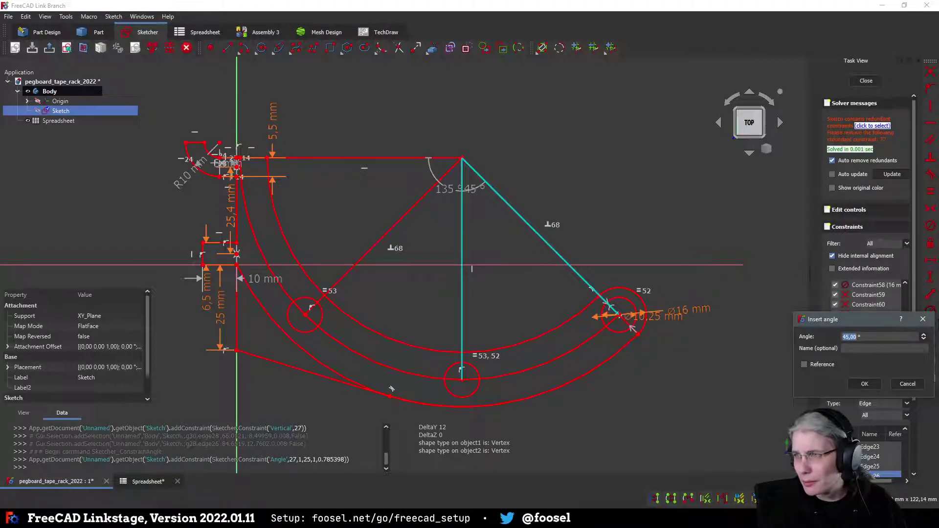
left_click(865, 384)
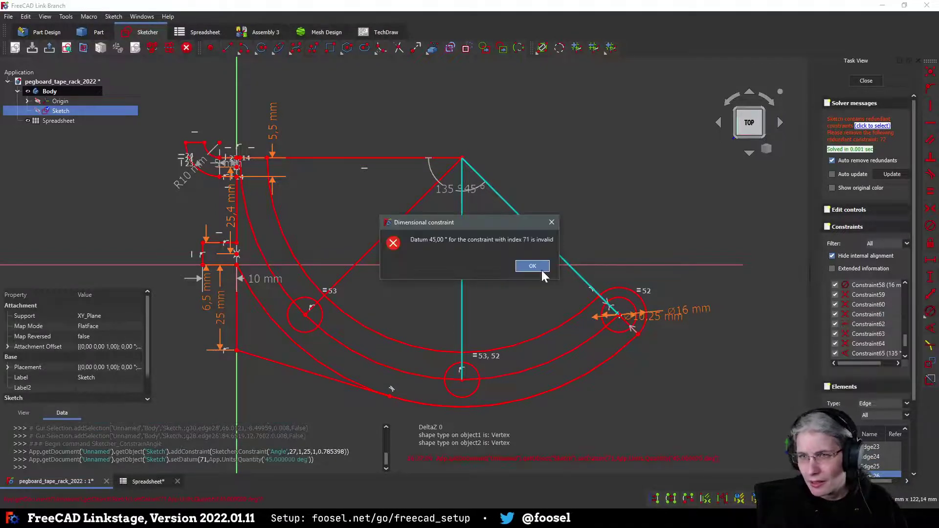
left_click(539, 267)
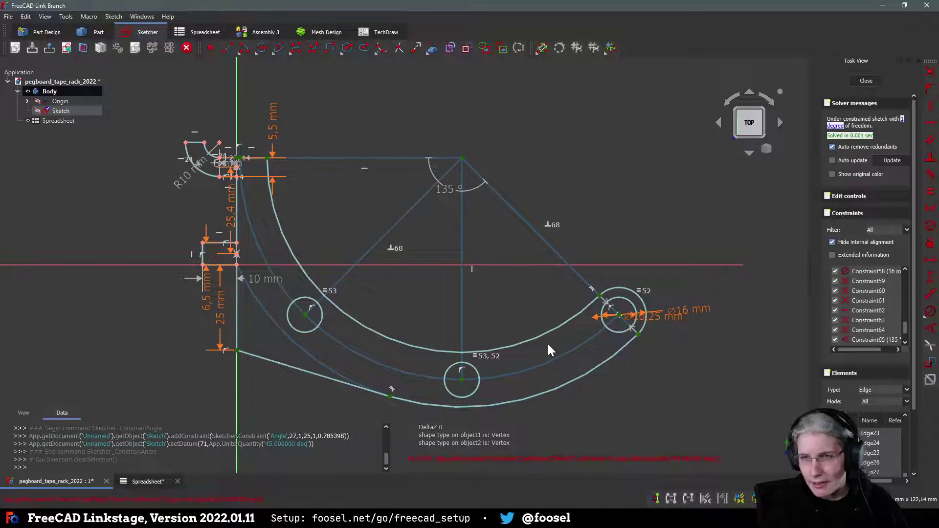
Step: Trace the remaining degree of freedom to Edge24, the arc around the right-hand hole
mouse_move(462, 380)
left_mouse_down()
mouse_move(438, 343)
mouse_move(472, 366)
mouse_move(417, 278)
mouse_move(464, 363)
left_mouse_up()
left_click(902, 119)
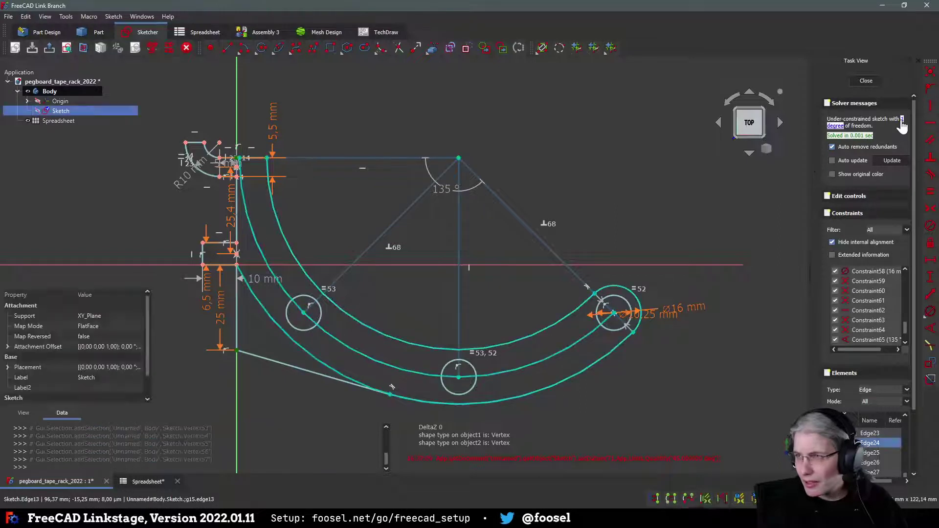
left_click(873, 442)
left_click(872, 442)
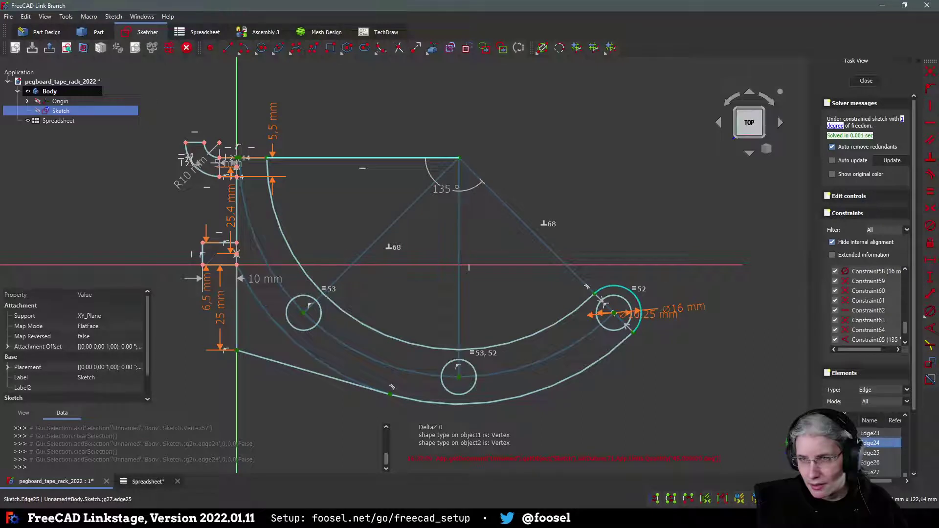
left_click(700, 359)
left_click(638, 300)
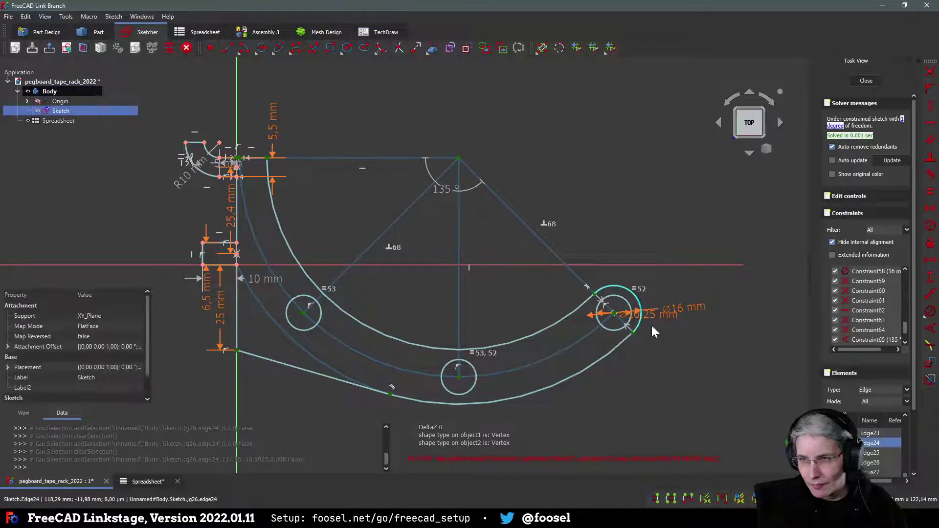
left_click(661, 370)
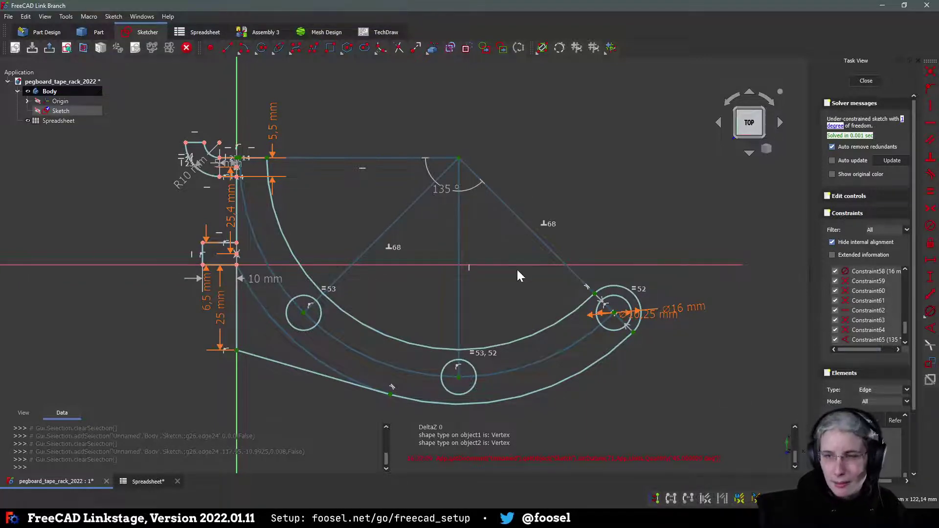
Step: Drag the right hole's arc to shift the curved arm right, then pick inner arc Edge20
mouse_move(521, 301)
middle_mouse_down()
mouse_move(512, 264)
mouse_move(506, 272)
middle_mouse_up()
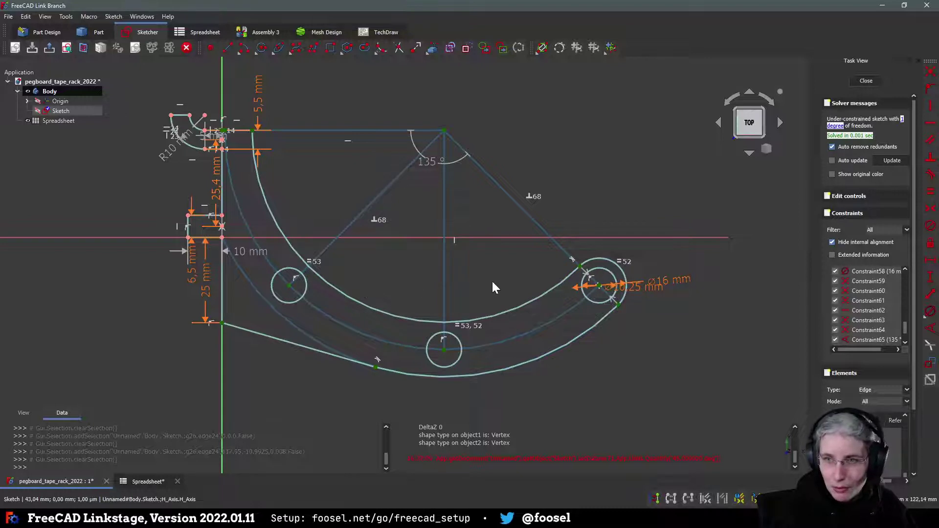
mouse_move(489, 280)
middle_mouse_down()
mouse_move(500, 312)
mouse_move(484, 268)
middle_mouse_up()
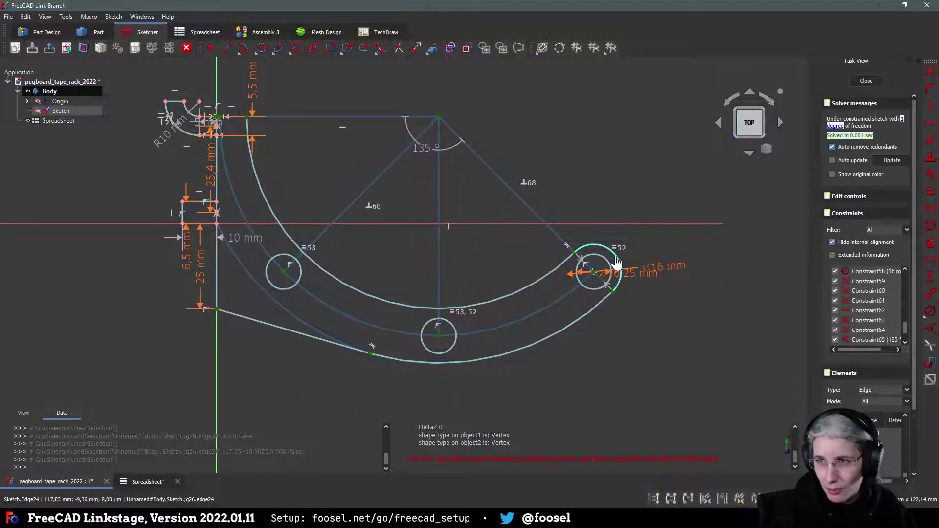
left_click_drag(617, 264, 668, 316)
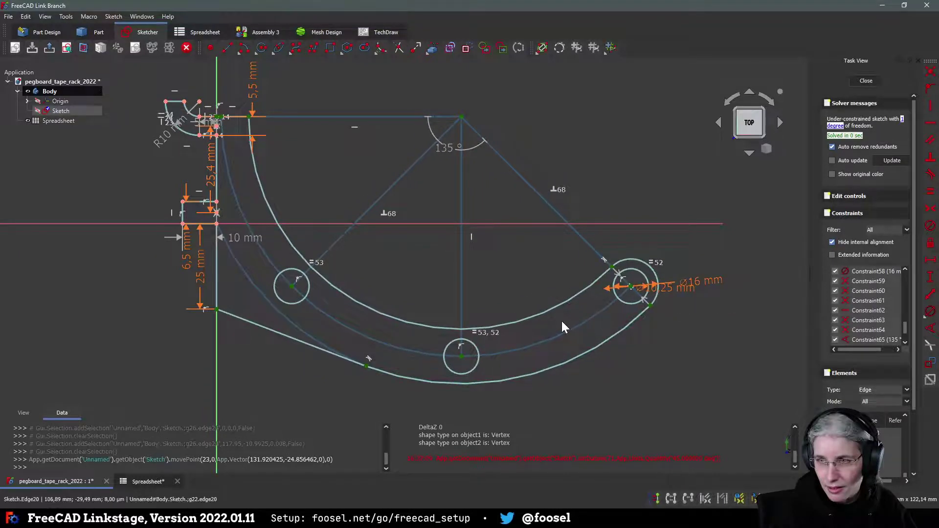
left_click(565, 333)
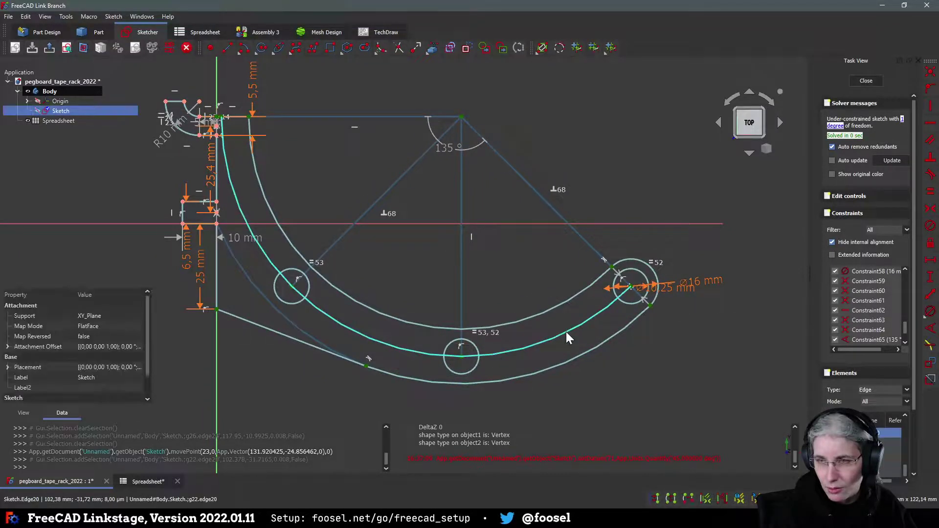
left_click(563, 281)
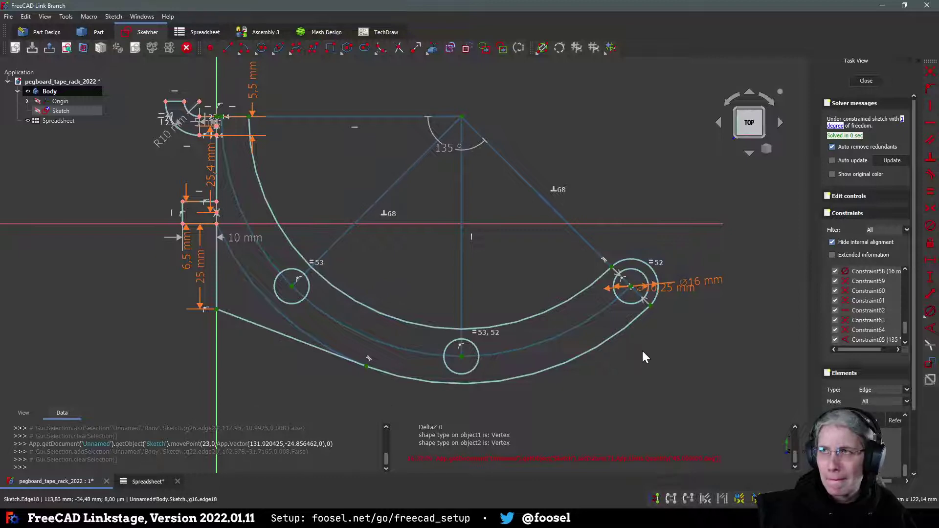
left_click(525, 348)
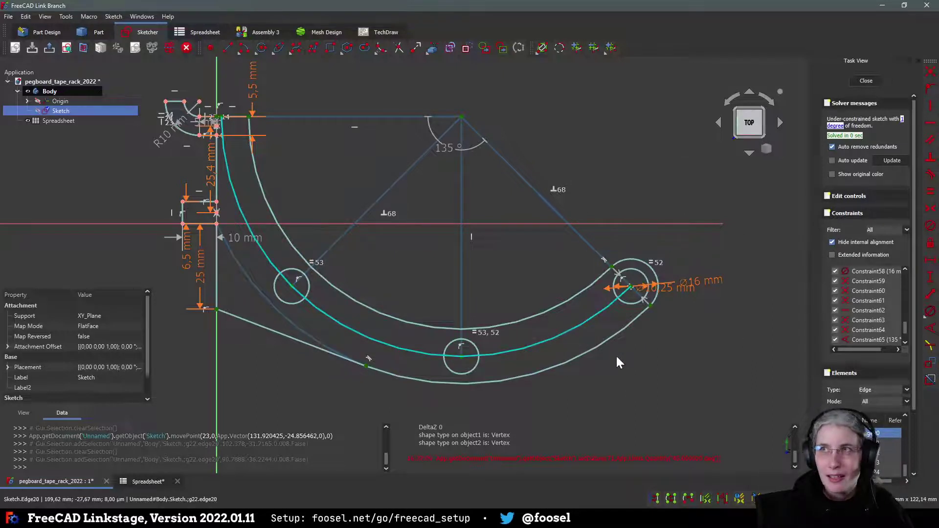
scroll(702, 391, "down", 1)
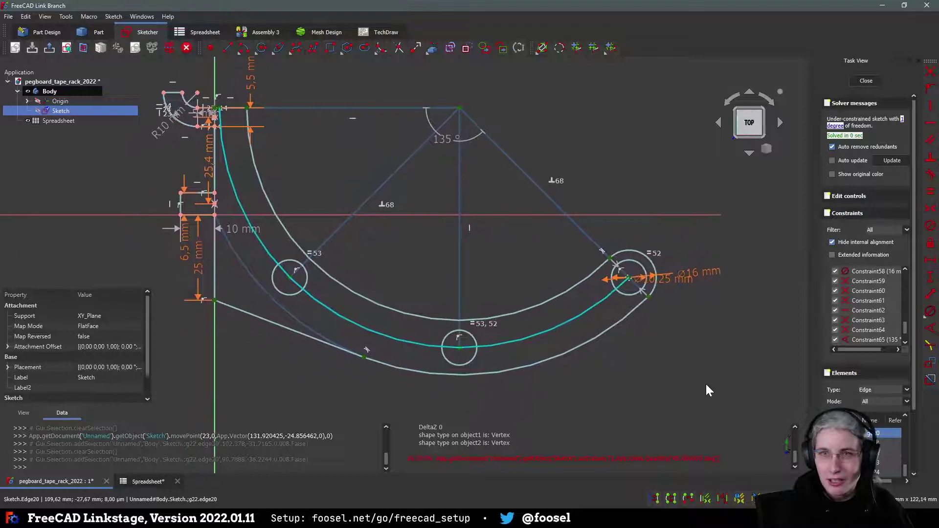
scroll(697, 371, "up", 1)
scroll(697, 379, "down", 1)
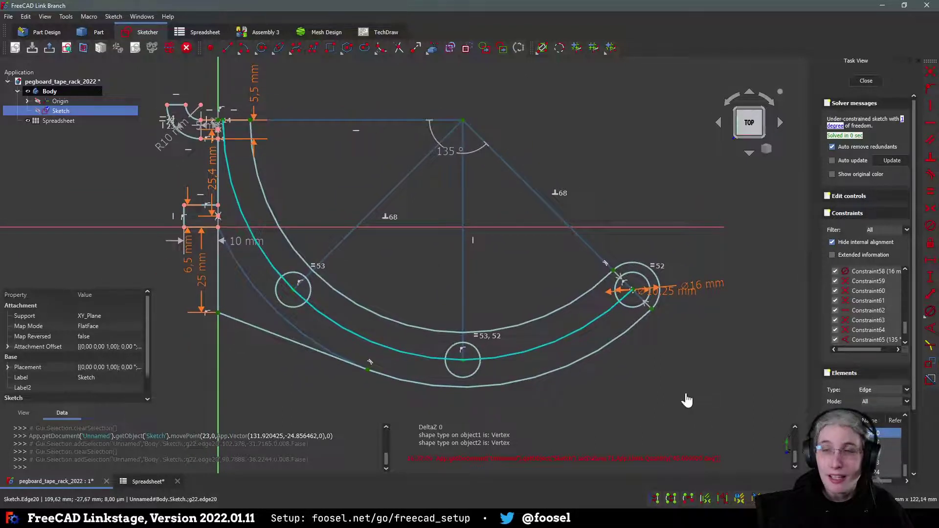
scroll(686, 383, "up", 1)
middle_click_drag(697, 390, 694, 376)
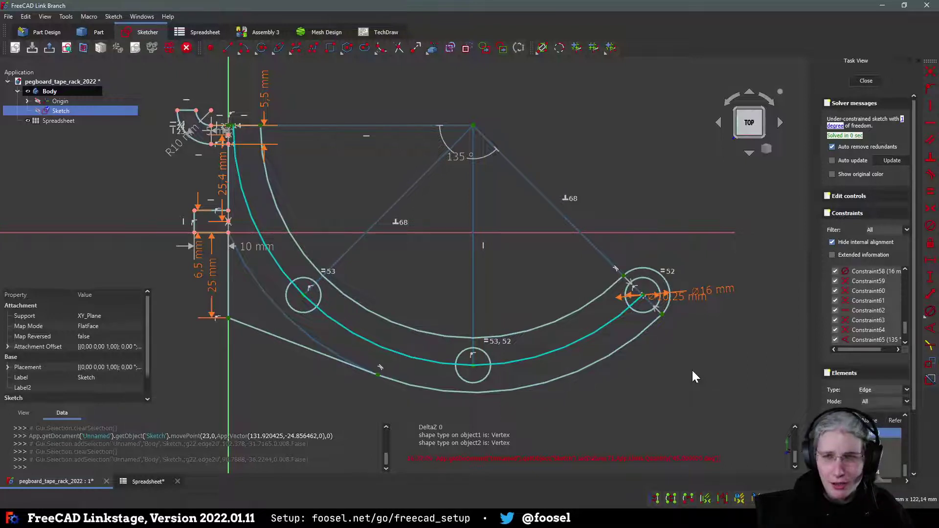
mouse_move(539, 278)
middle_mouse_down()
mouse_move(506, 266)
mouse_move(493, 302)
mouse_move(519, 285)
mouse_move(509, 267)
mouse_move(502, 297)
mouse_move(491, 298)
middle_mouse_up()
scroll(518, 285, "up", 2)
scroll(504, 281, "down", 3)
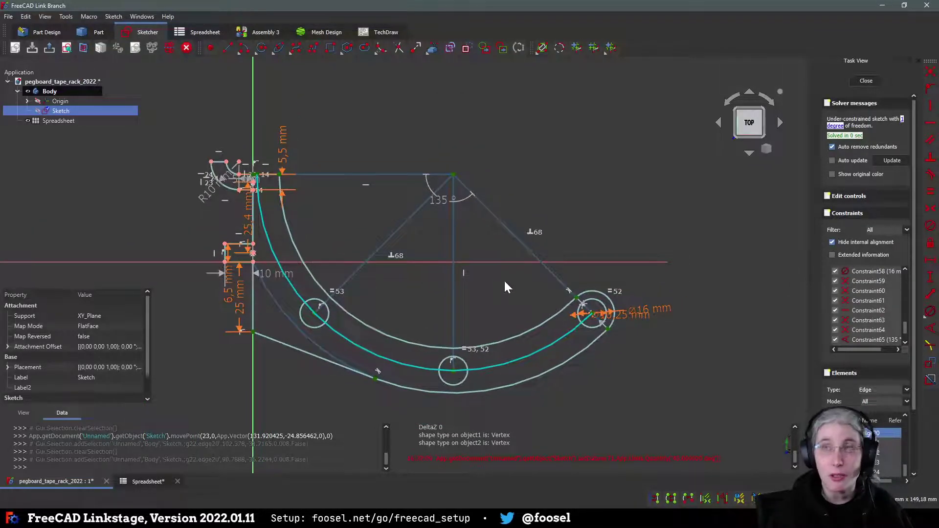
scroll(500, 276, "up", 4)
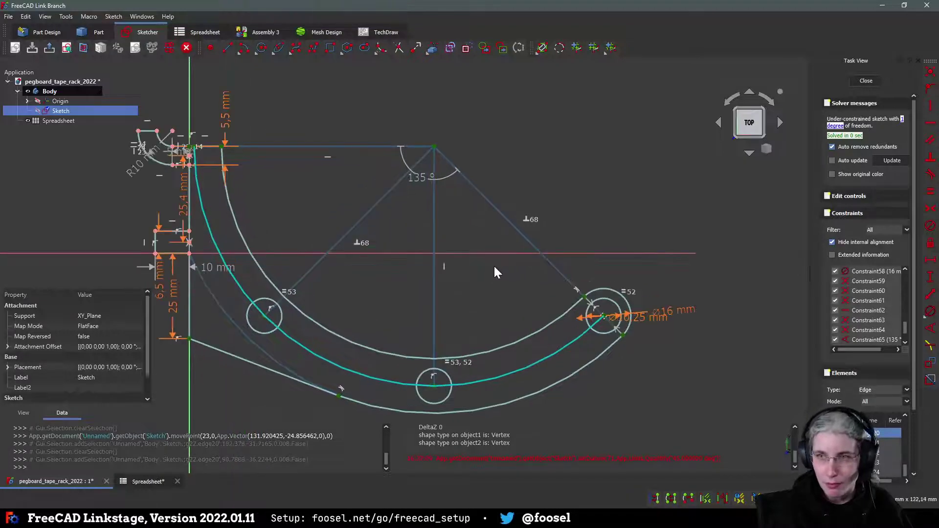
Step: Delete only the ⌀16 mm outer circle at the right hole, undoing an over-broad first deletion
scroll(494, 267, "down", 4)
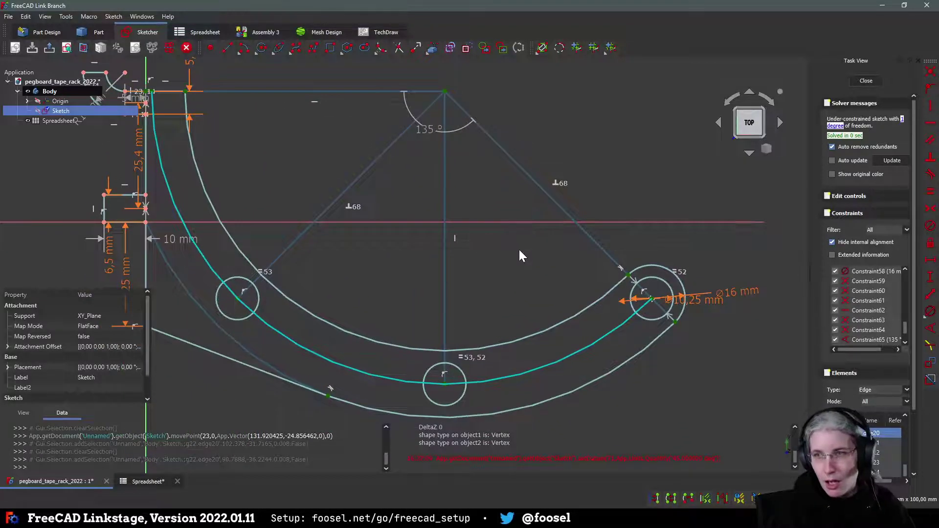
scroll(518, 248, "up", 4)
scroll(519, 248, "down", 2)
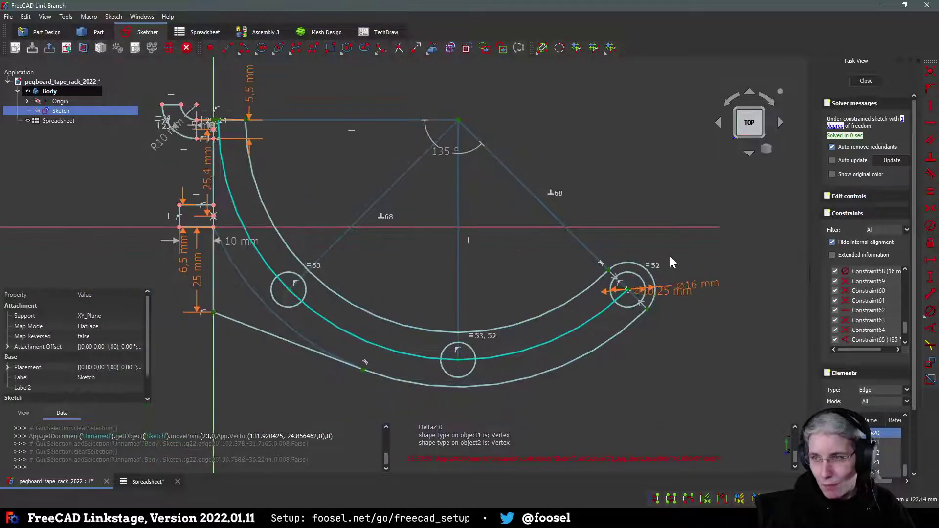
left_click(647, 277)
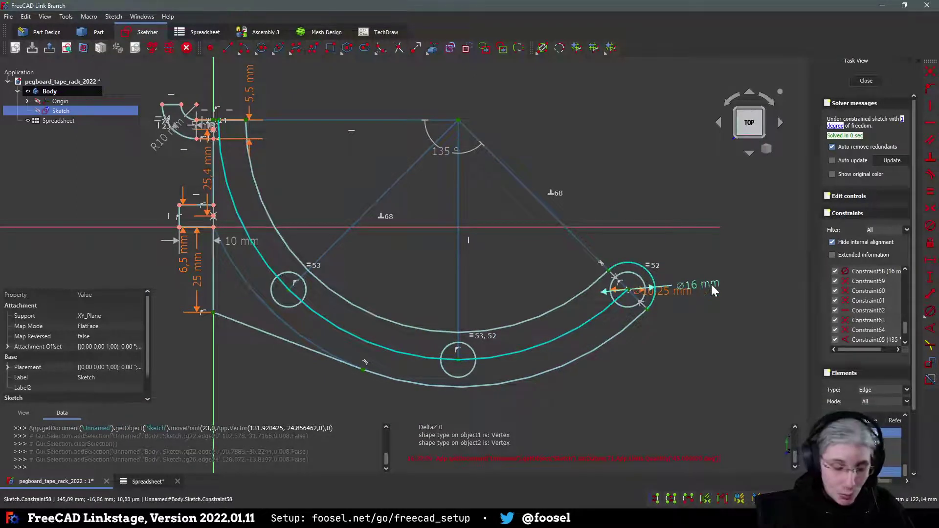
key("Delete")
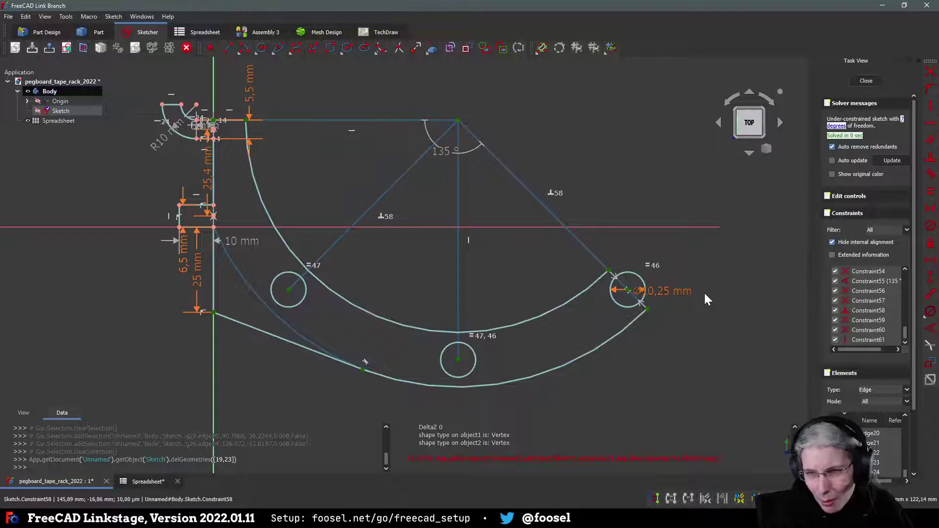
key("ctrl+z")
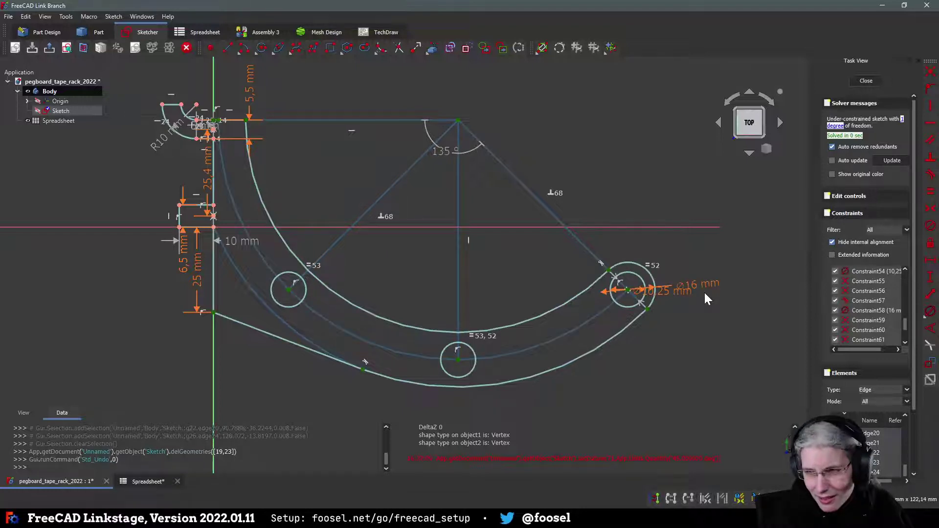
left_click(651, 275)
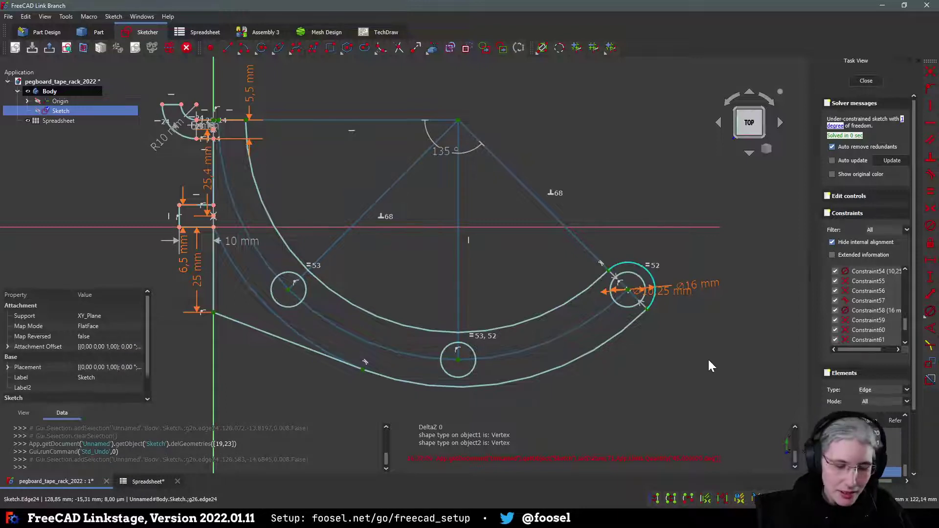
key("Delete")
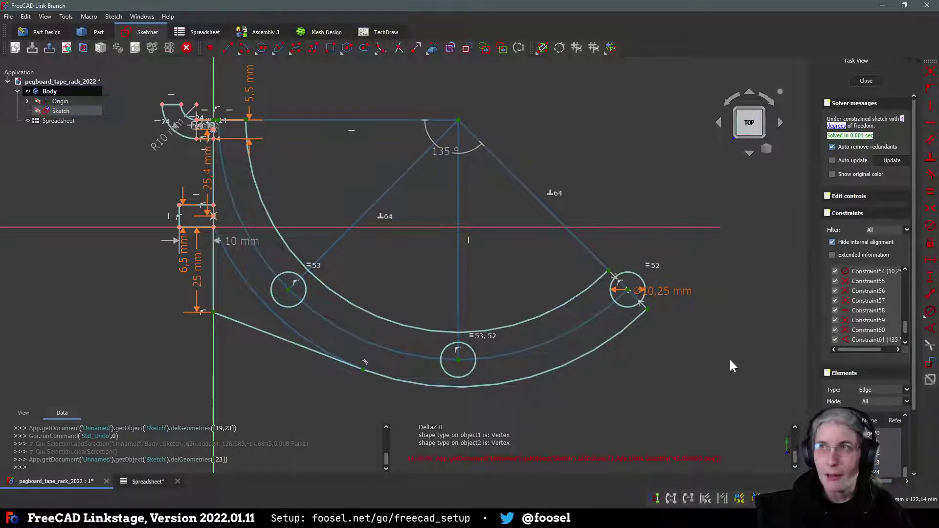
scroll(714, 372, "down", 3)
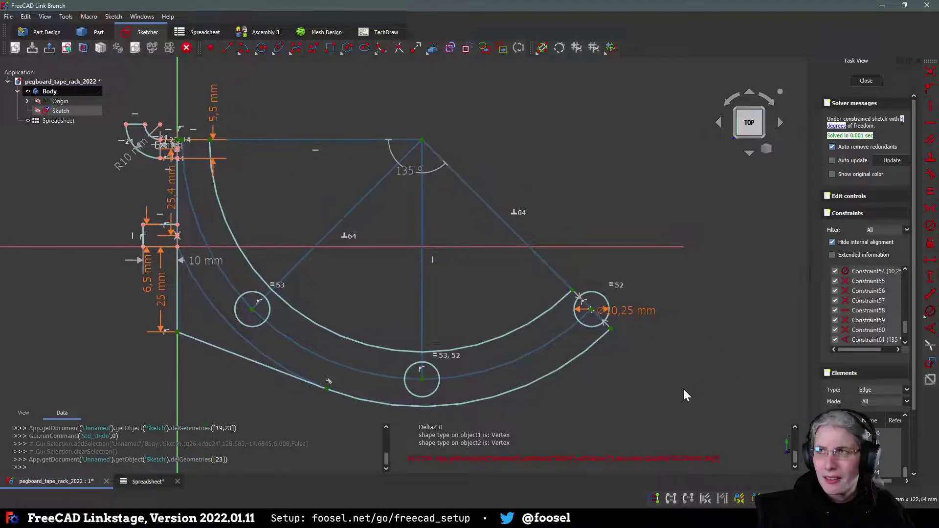
scroll(632, 380, "up", 3)
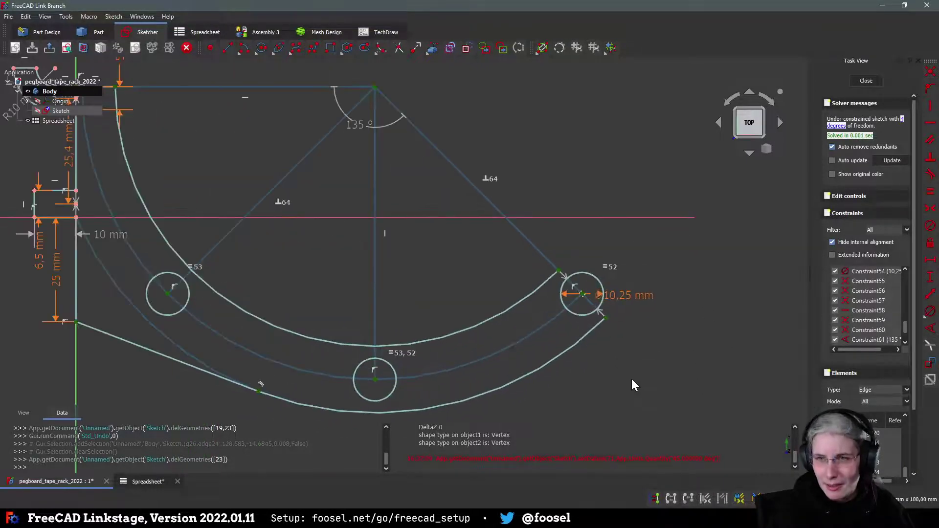
middle_click_drag(639, 356, 702, 373)
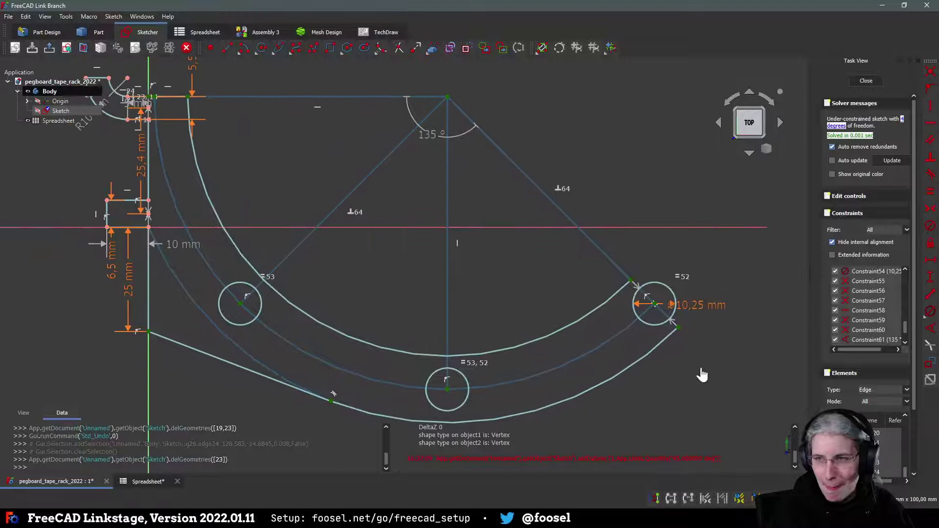
left_click(556, 374)
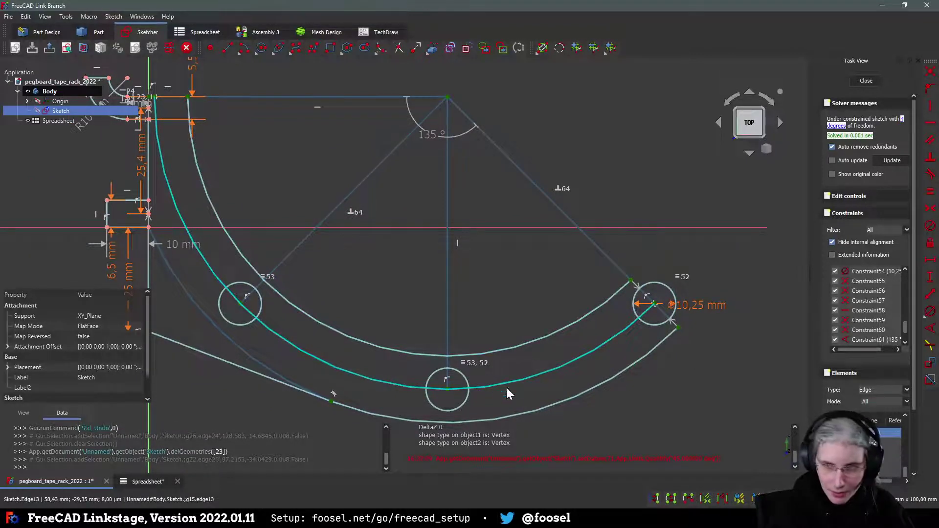
left_click(515, 378)
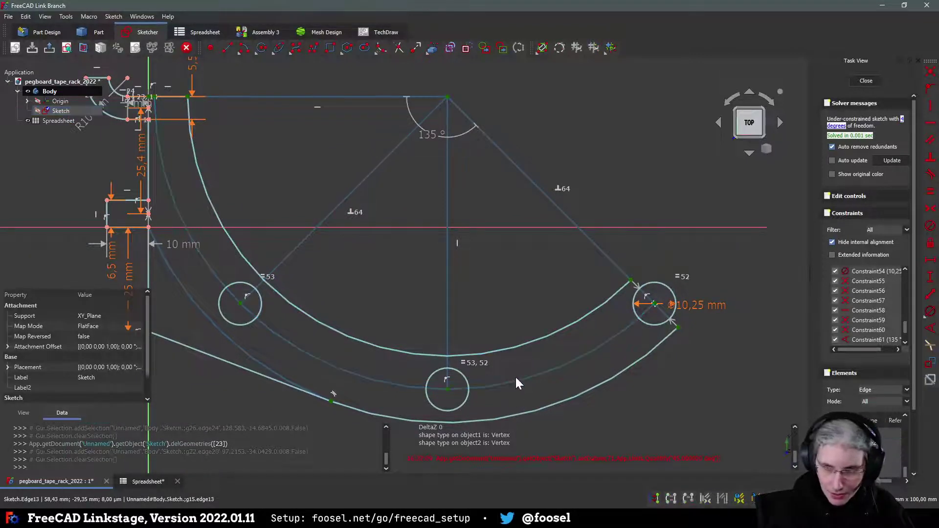
left_click(603, 346)
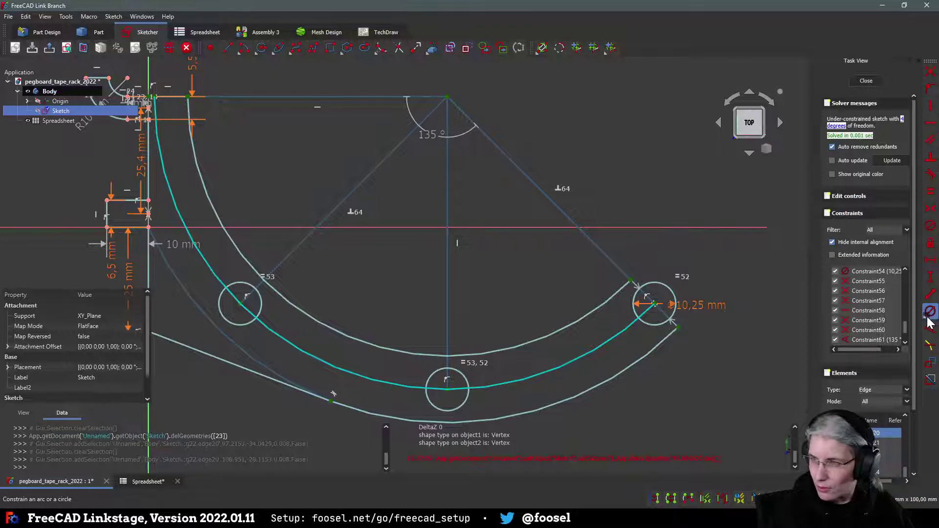
Step: Constrain the inner arc's radius with the formula =<<Spreadsheet>>.arc, giving 90 mm
left_click(925, 320)
left_click(878, 314)
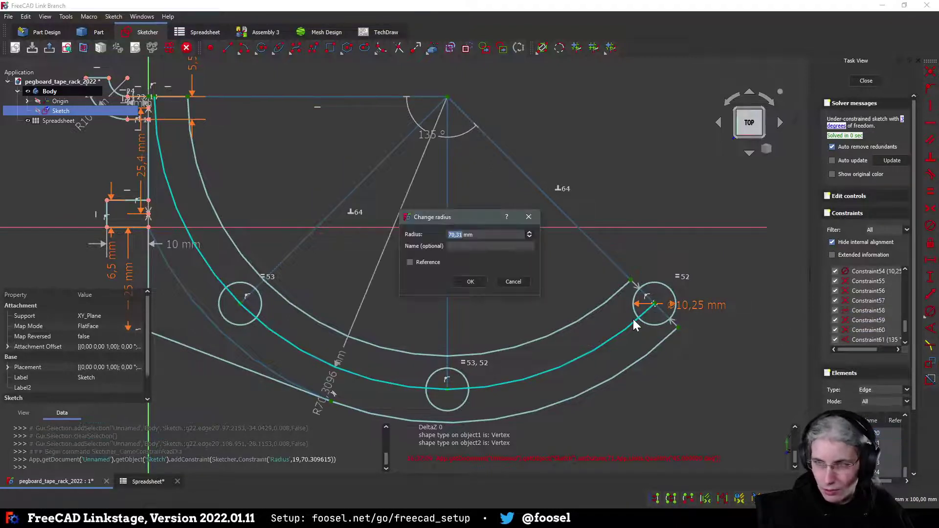
type("=")
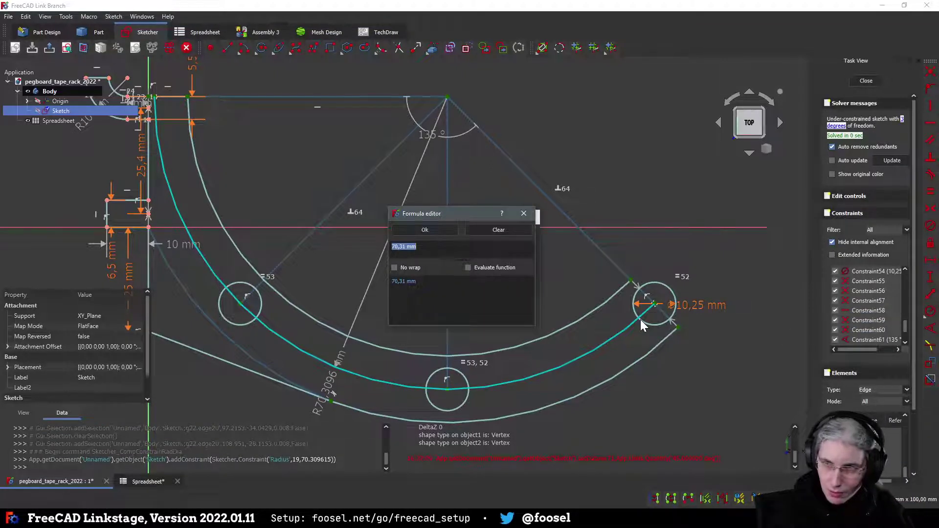
type("<<Spreadsheet>>.")
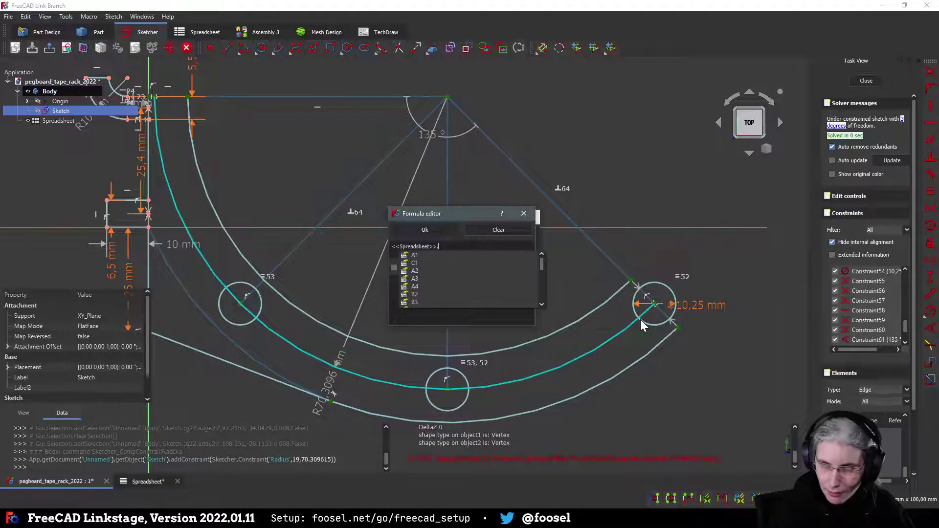
type("arc")
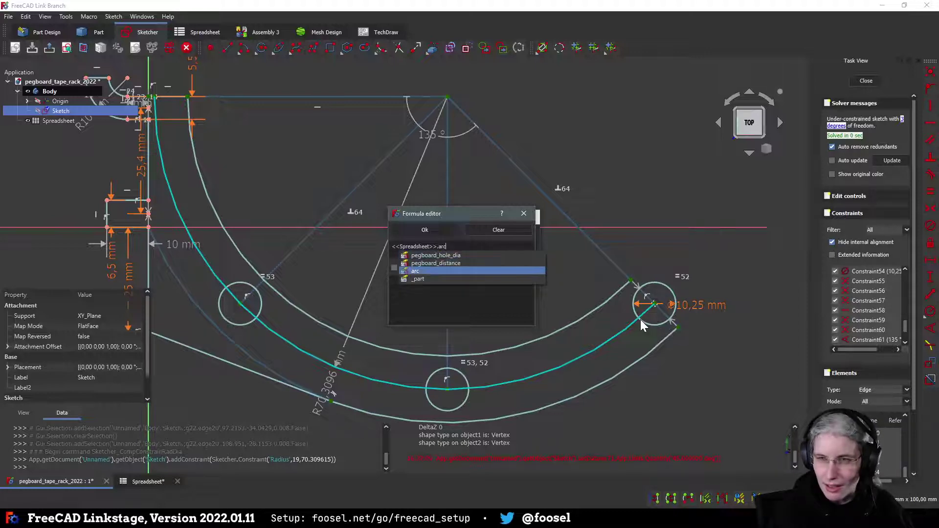
key("Return")
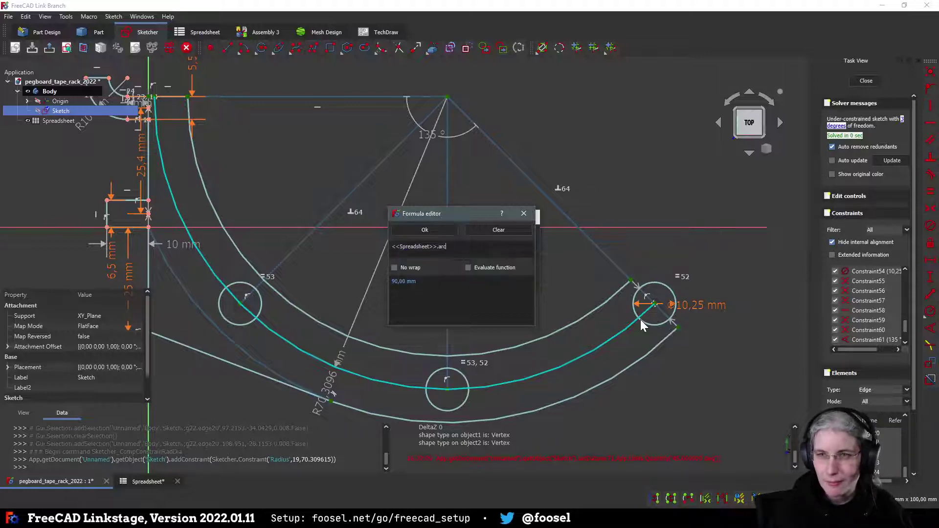
left_click(438, 234)
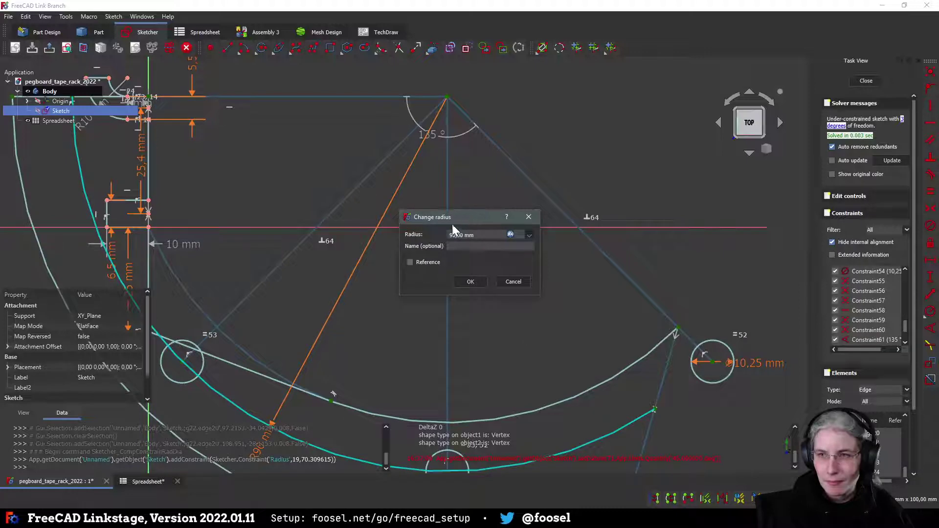
left_click(470, 282)
Step: Drag the arc's top vertex right and the point at 53, 52 left around the R90 arc
scroll(398, 305, "down", 4)
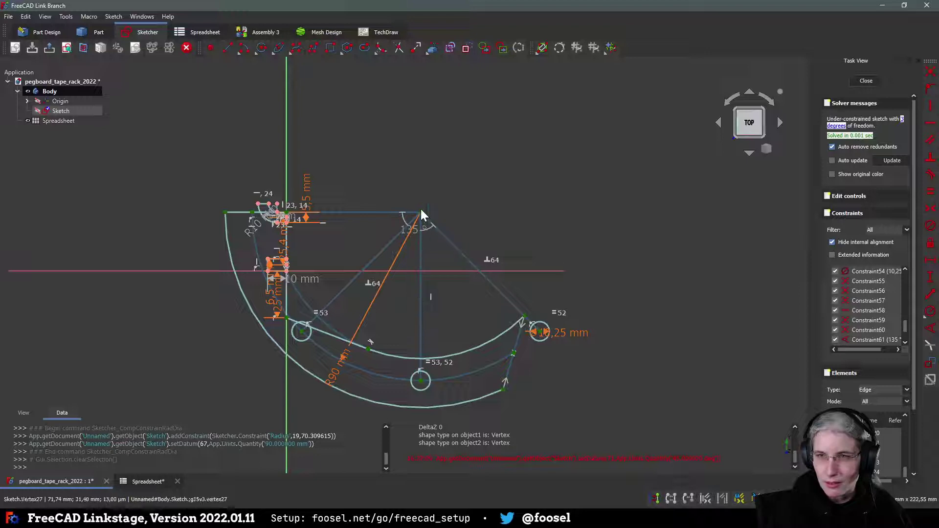
mouse_move(421, 210)
left_mouse_down()
mouse_move(646, 237)
mouse_move(601, 246)
left_mouse_up()
mouse_move(658, 387)
middle_mouse_down()
mouse_move(611, 347)
mouse_move(560, 339)
middle_mouse_up()
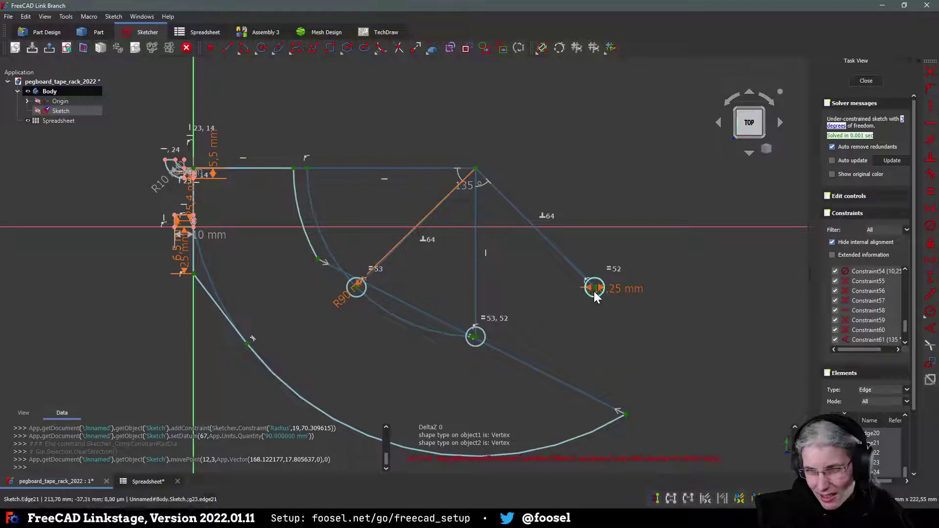
left_click_drag(476, 337, 458, 336)
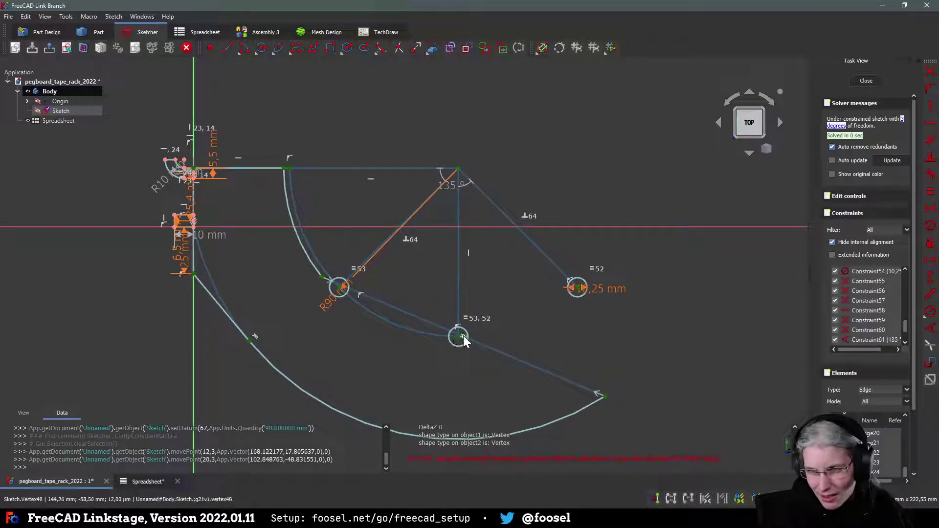
left_click(440, 336)
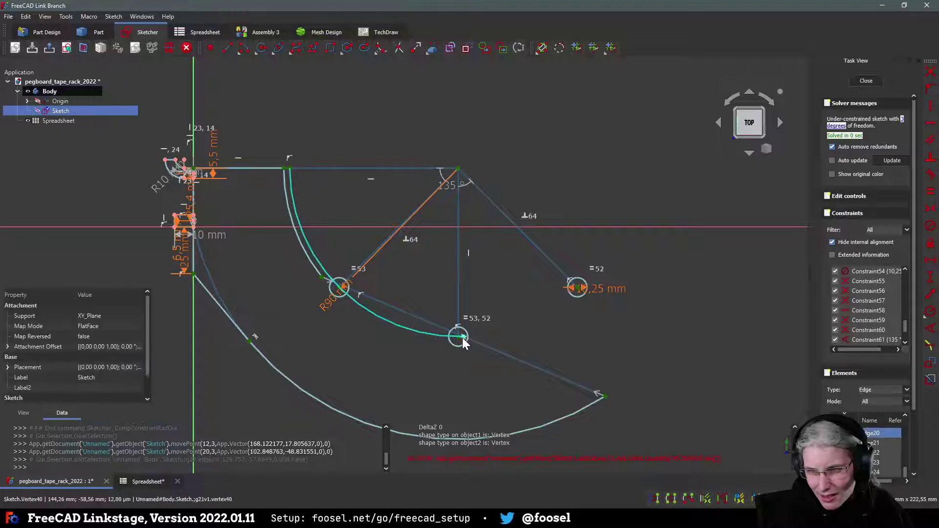
Step: Make the lower middle hole's point coincident with the centre of hole 52
left_click(462, 337)
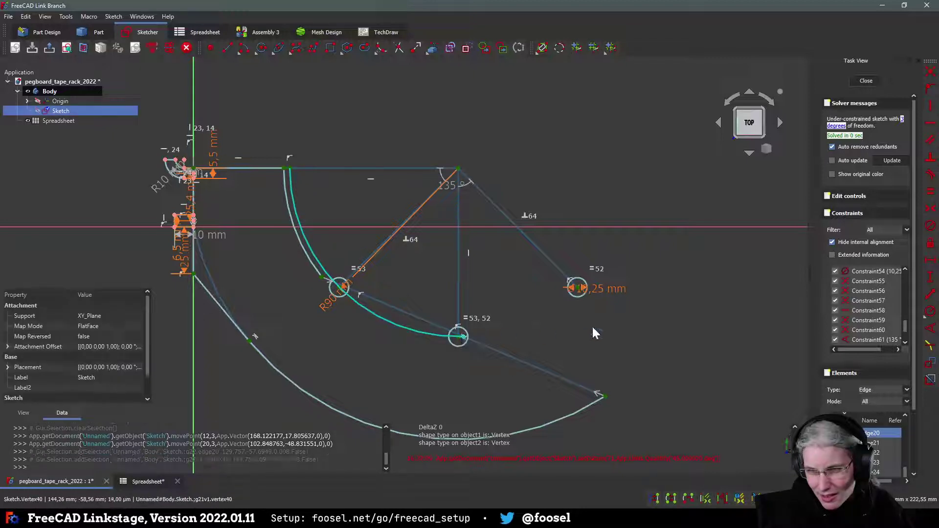
left_click(579, 288)
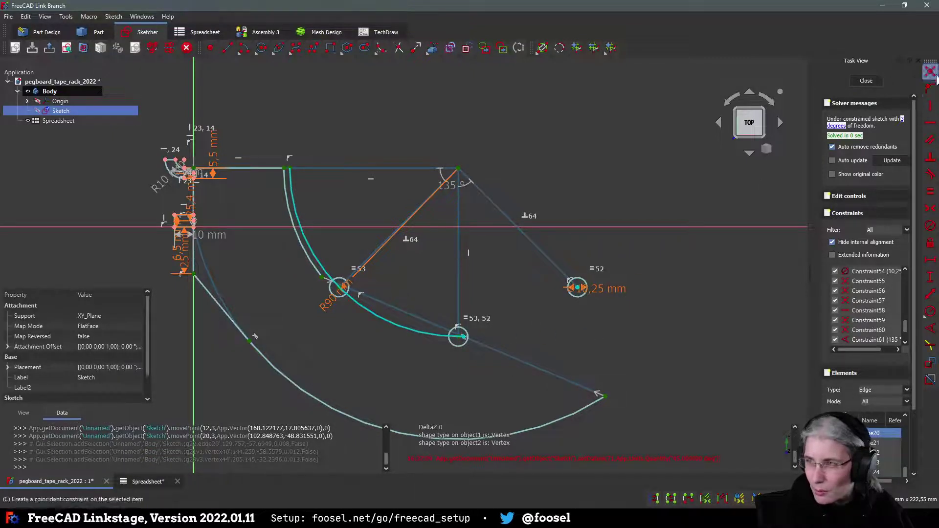
left_click(931, 89)
left_click(519, 272)
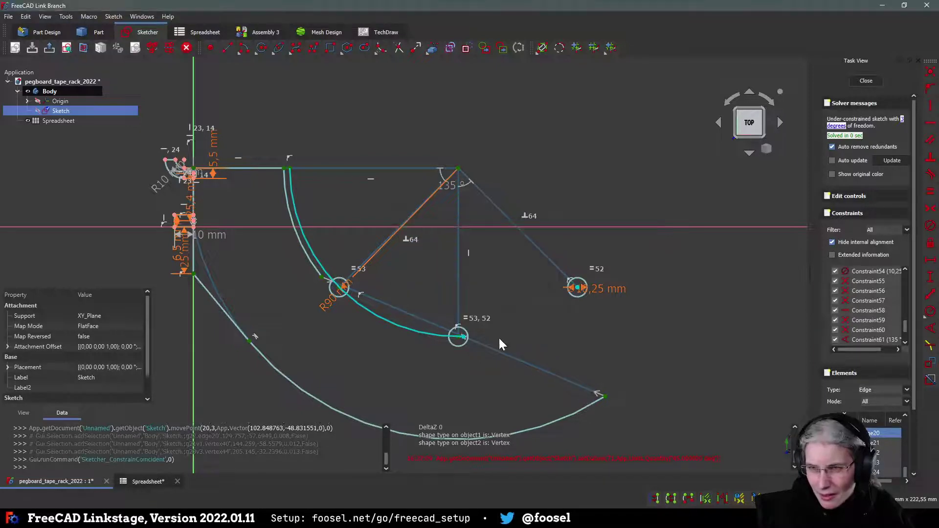
scroll(470, 335, "up", 5)
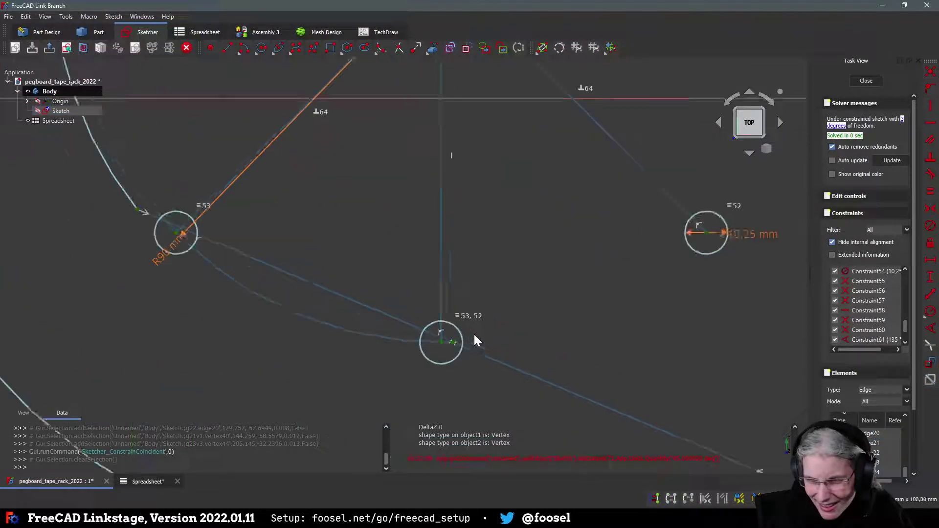
left_click(446, 338)
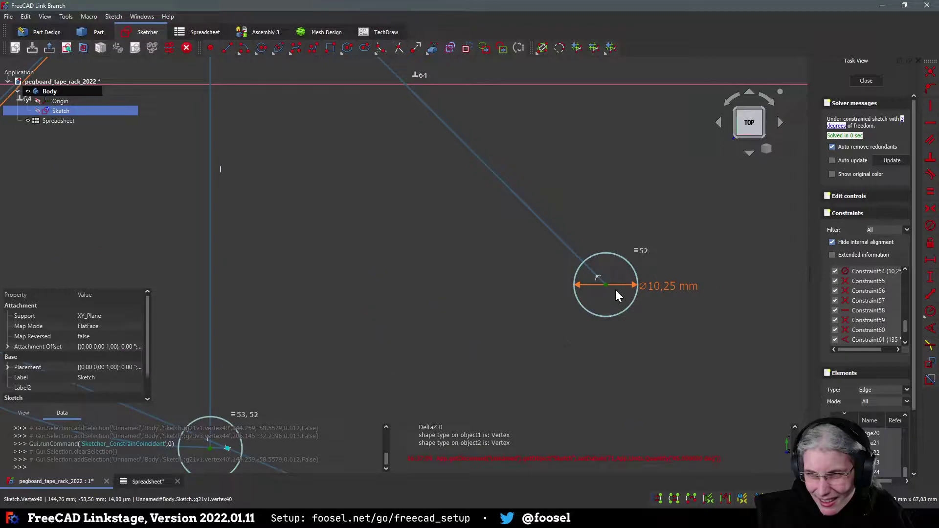
left_click(605, 287)
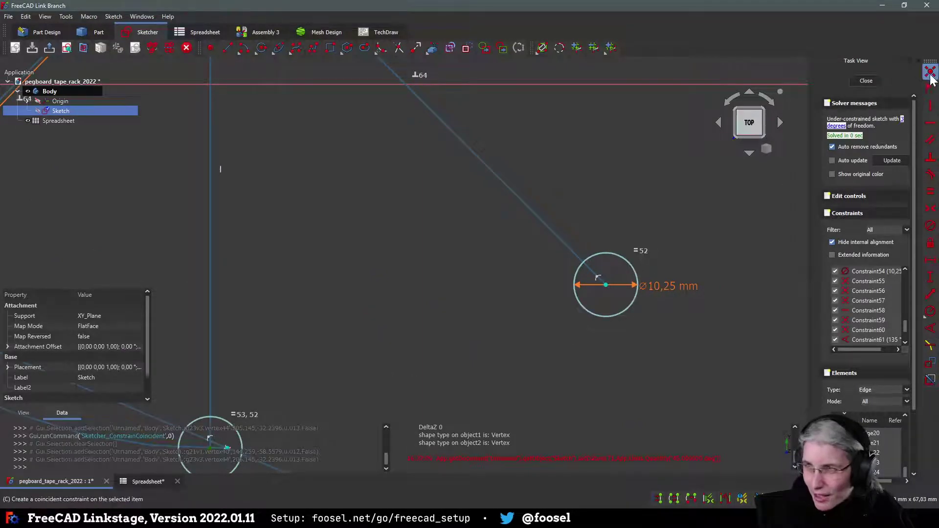
key("c")
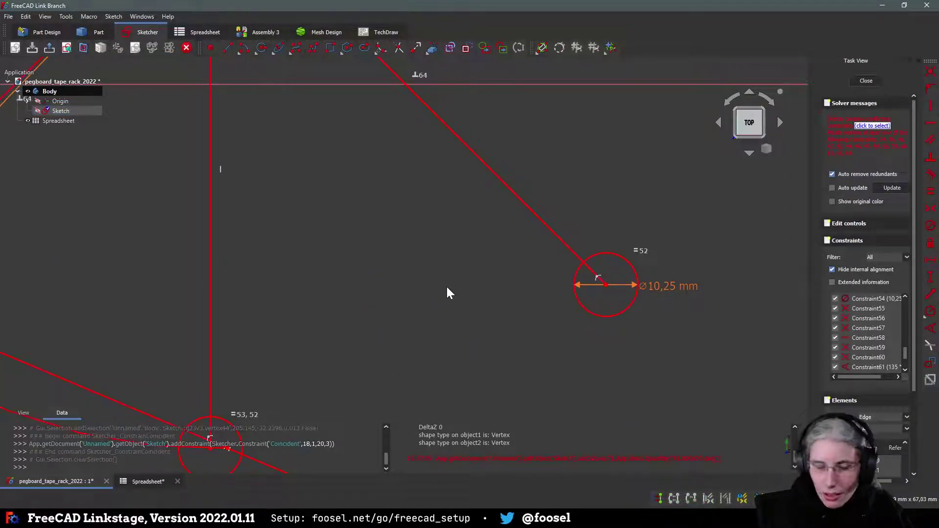
Step: Undo the conflicting coincident constraint and recent edits, restoring the ⌀16 mm rounded tip
key("ctrl+z")
key("ctrl+z")
key("ctrl+z")
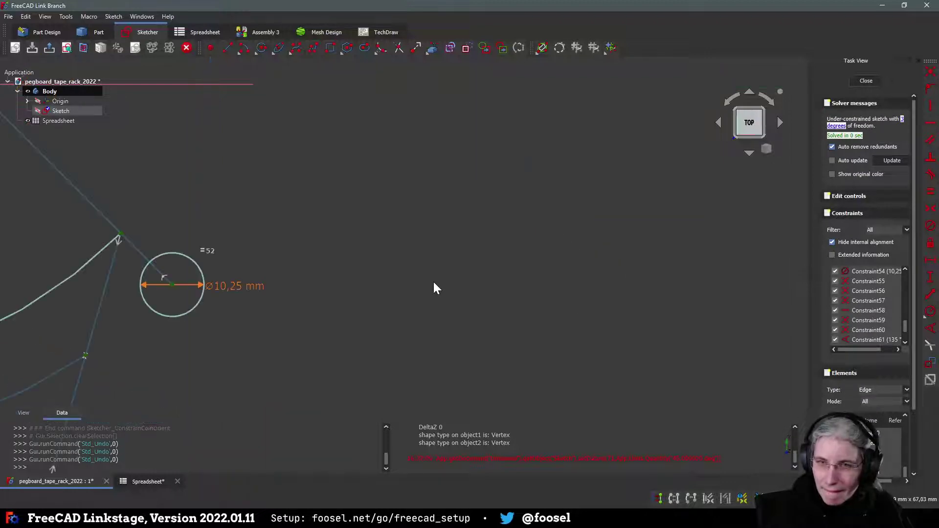
mouse_move(288, 316)
middle_mouse_down()
mouse_move(594, 273)
mouse_move(623, 239)
mouse_move(594, 304)
mouse_move(552, 300)
middle_mouse_up()
key("ctrl+z")
middle_click_drag(489, 257, 701, 377)
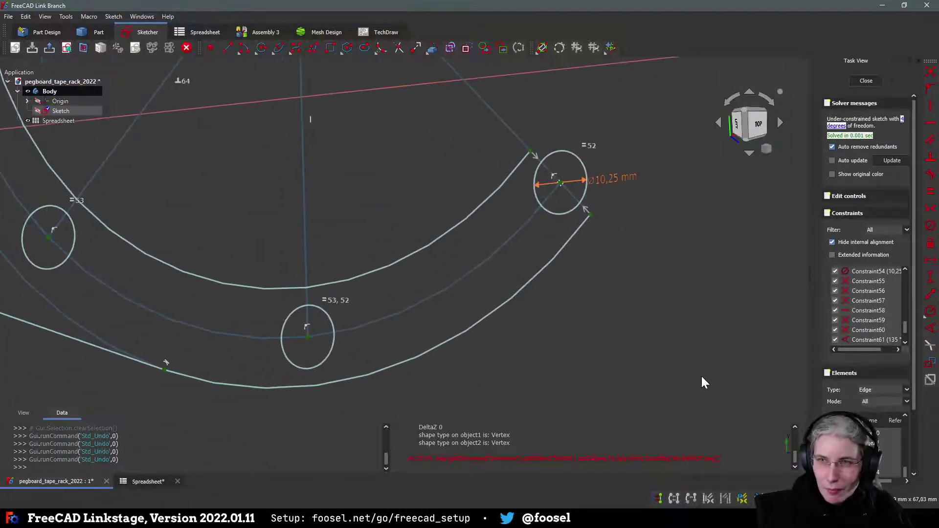
key("ctrl+z")
scroll(606, 310, "down", 4)
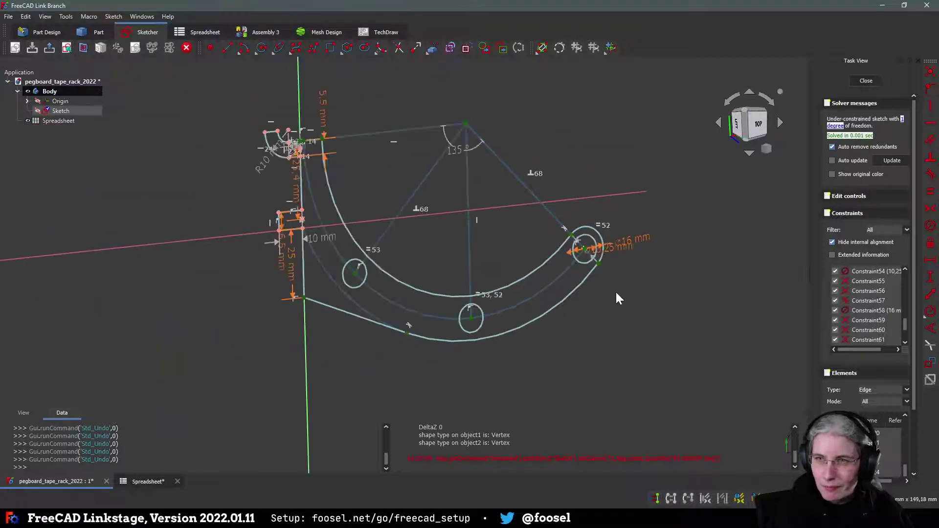
Step: Save the tape rack document from the top view, then pan across the restored sketch
left_click(756, 133)
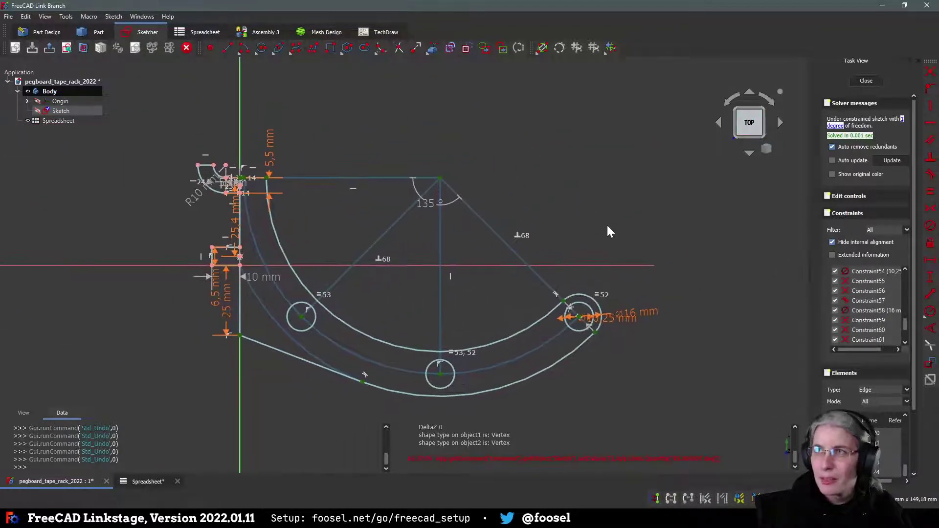
key("ctrl+s")
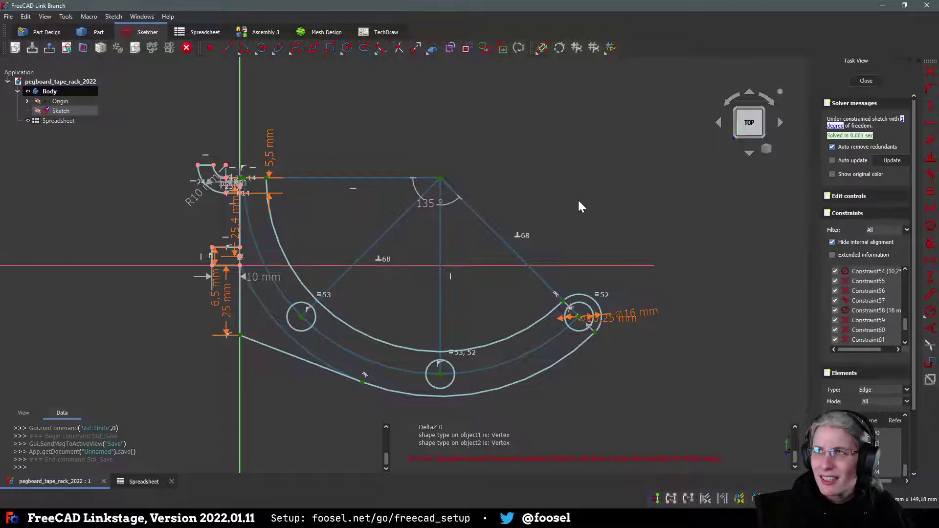
middle_click_drag(578, 200, 549, 163)
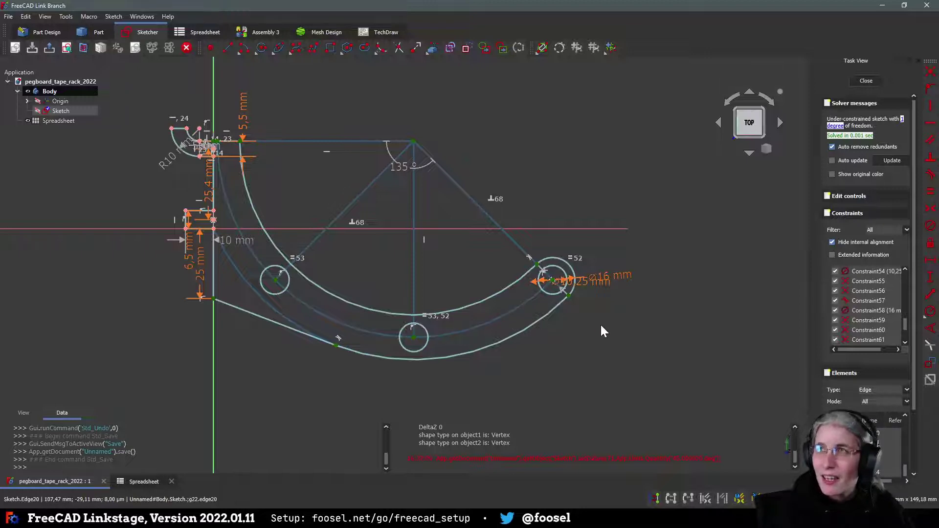
mouse_move(602, 326)
middle_mouse_down()
mouse_move(625, 351)
mouse_move(608, 334)
mouse_move(586, 348)
mouse_move(603, 343)
mouse_move(557, 347)
middle_mouse_up()
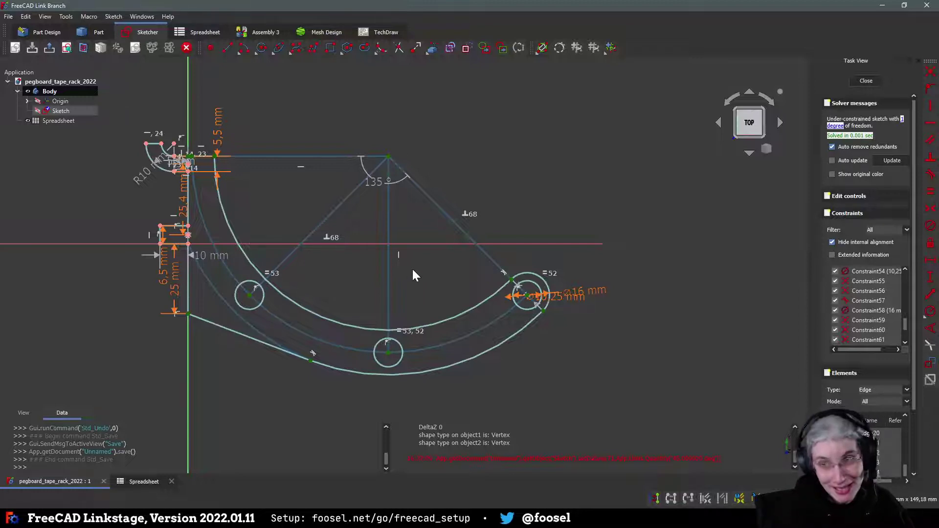
mouse_move(447, 268)
middle_mouse_down()
mouse_move(471, 283)
mouse_move(451, 287)
middle_mouse_up()
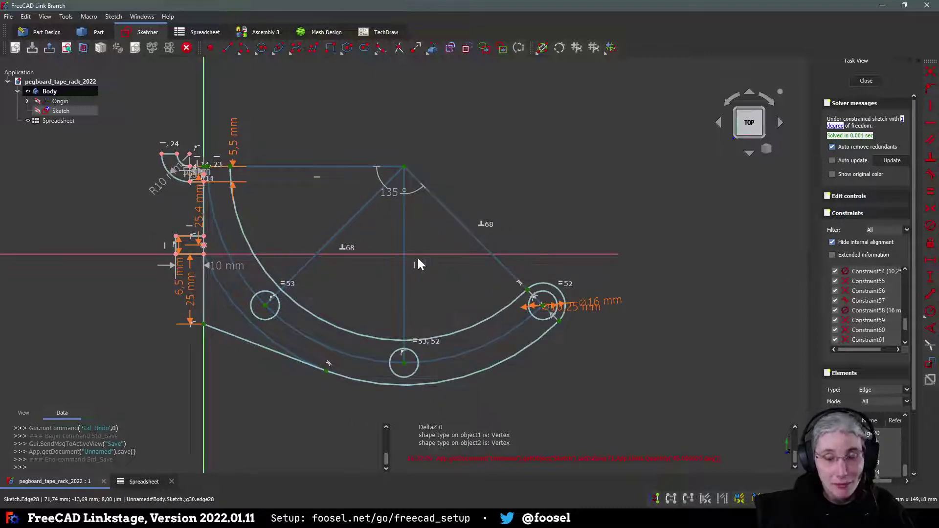
mouse_move(453, 286)
middle_mouse_down()
mouse_move(471, 299)
mouse_move(440, 313)
mouse_move(460, 319)
mouse_move(444, 305)
middle_mouse_up()
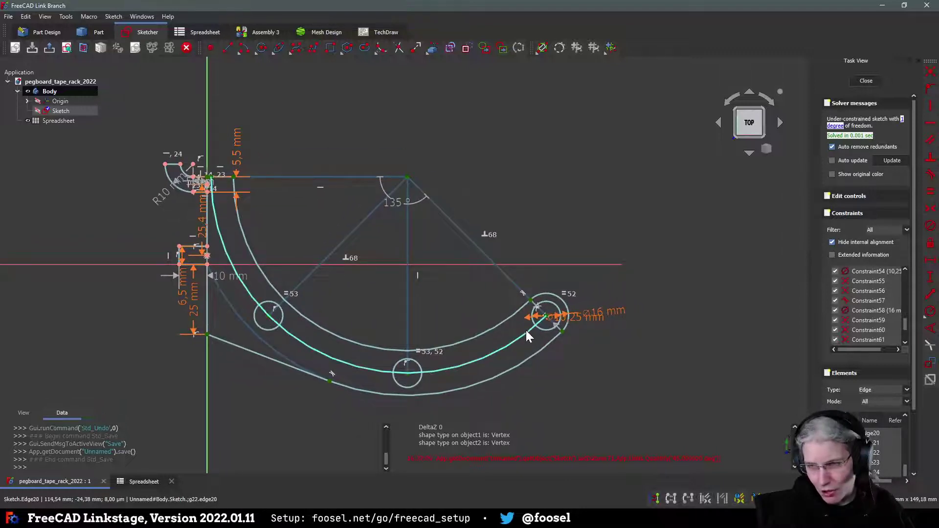
Step: Review the newest sketch constraints, Constraint71 back to Constraint68
left_click(483, 251)
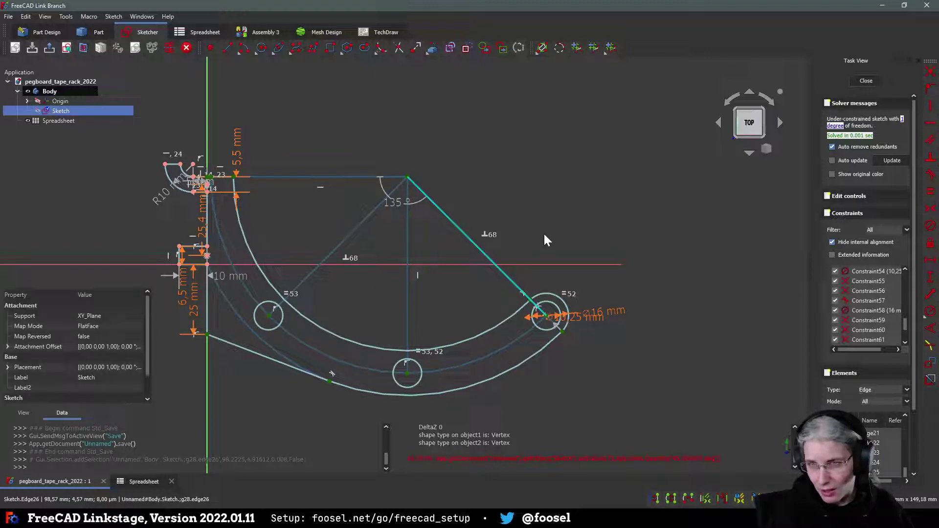
left_click(433, 307)
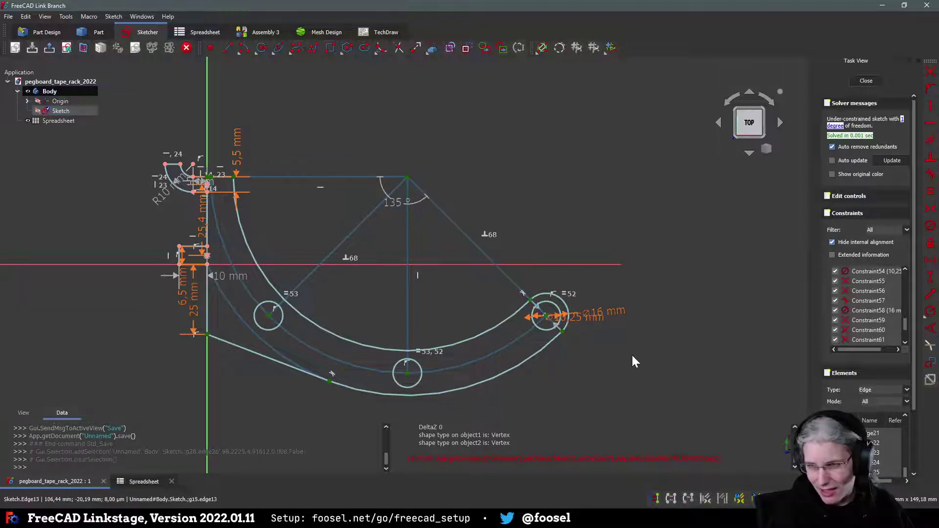
middle_click_drag(632, 354, 629, 377)
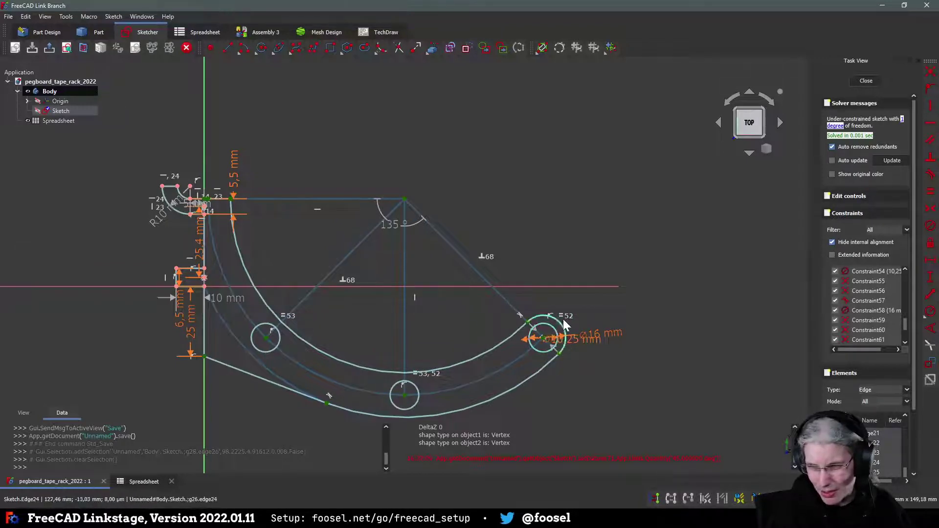
scroll(873, 294, "down", 5)
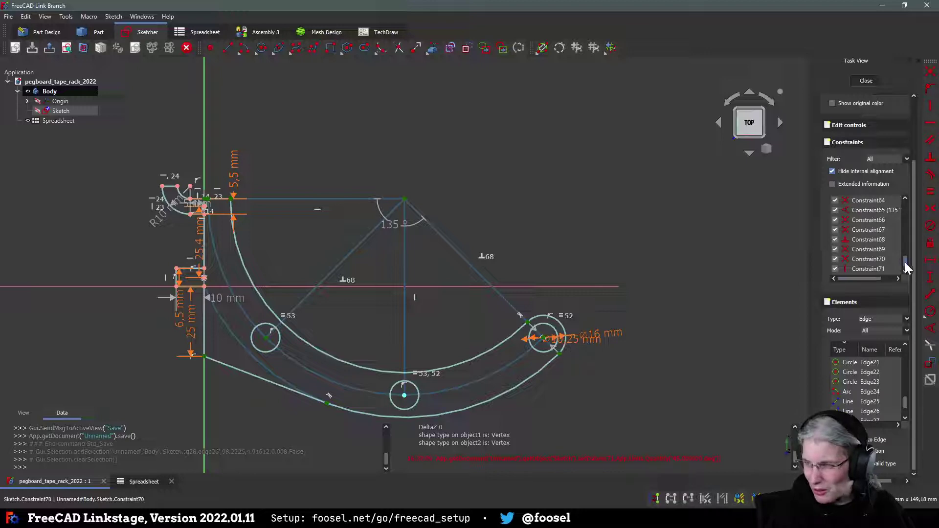
left_click(862, 269)
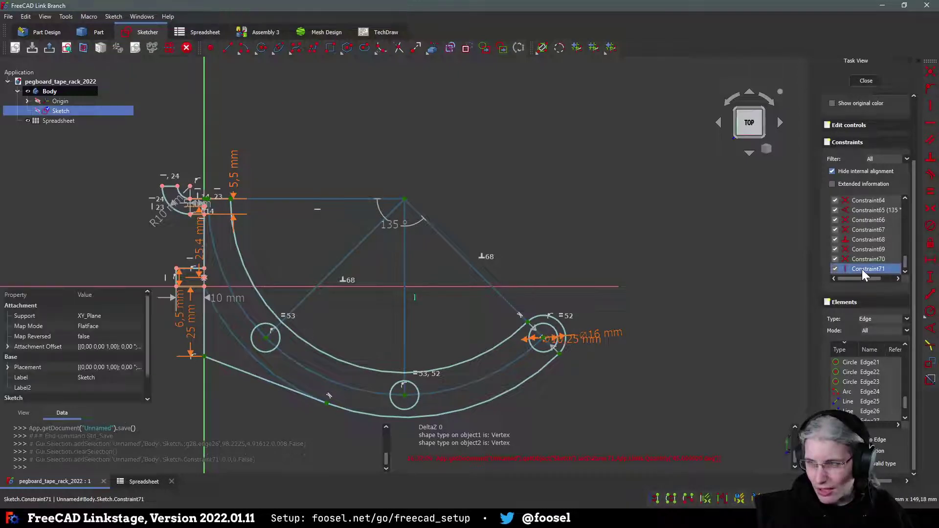
left_click(862, 258)
left_click(862, 249)
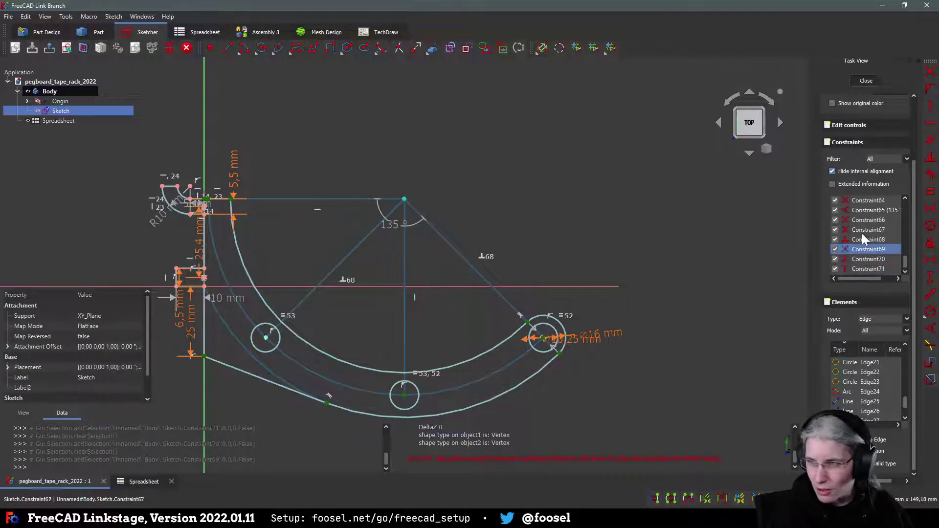
left_click(862, 239)
Step: Deselect everything and save the pegboard_tape_rack_2022 document with Ctrl+S
scroll(864, 239, "up", 10)
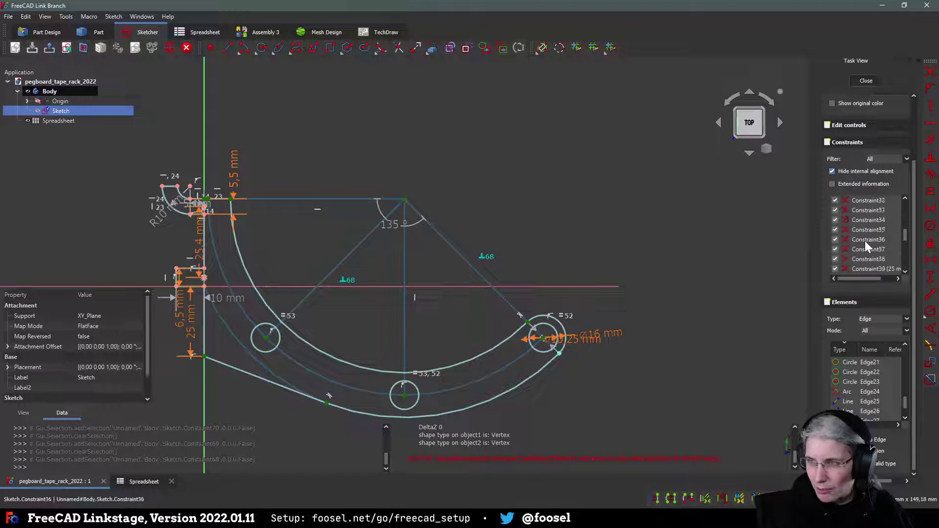
scroll(864, 238, "up", 10)
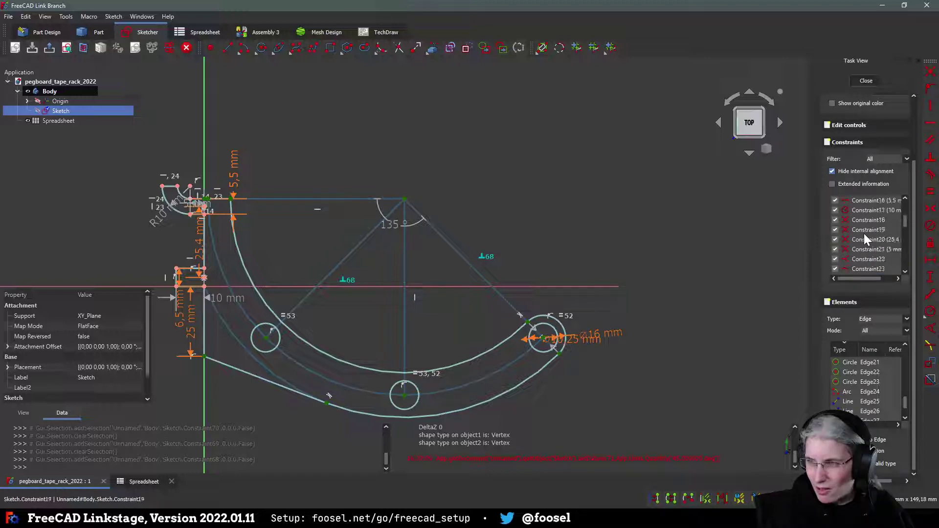
left_click(736, 297)
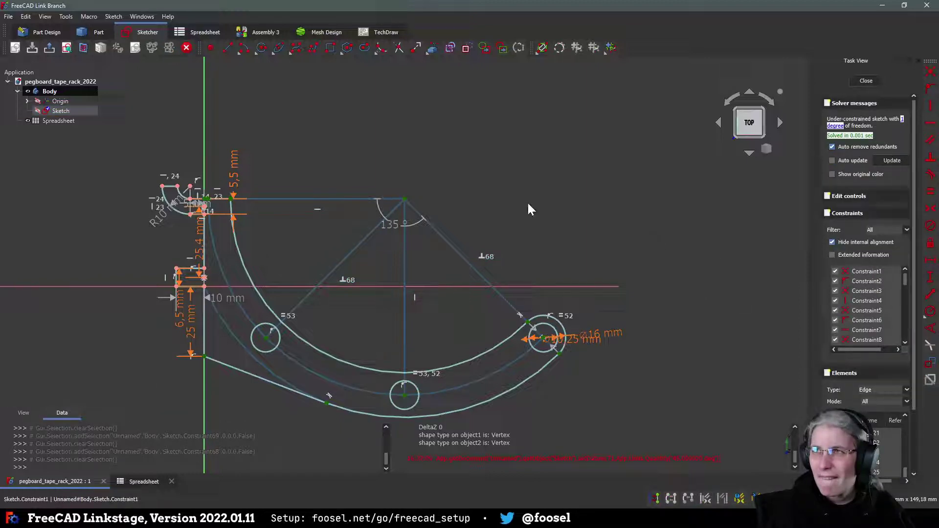
key("ctrl+s")
middle_click_drag(637, 239, 639, 220)
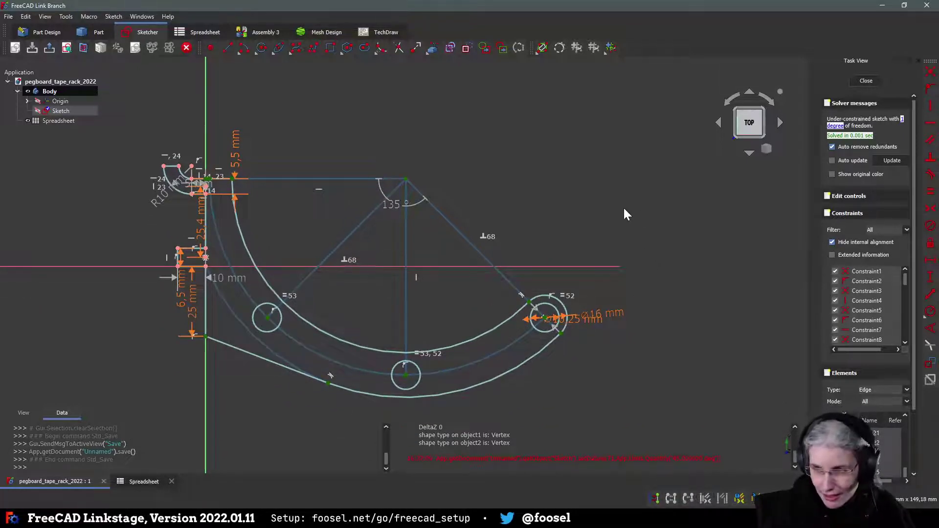
mouse_move(625, 212)
middle_mouse_down()
mouse_move(615, 195)
mouse_move(580, 209)
middle_mouse_up()
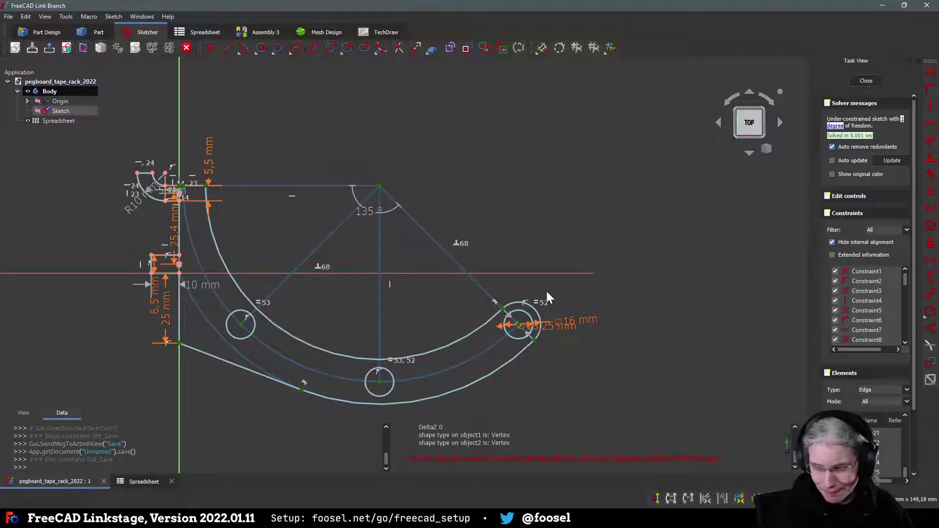
Step: Try a 45° angle between the vertical centre line and right diagonal, then dismiss the invalid-datum error
left_click(380, 247)
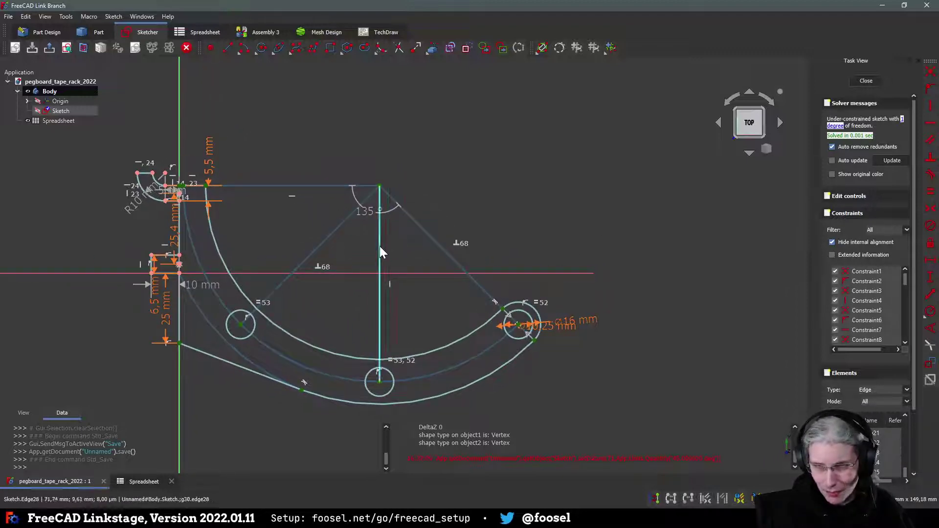
left_click(429, 235)
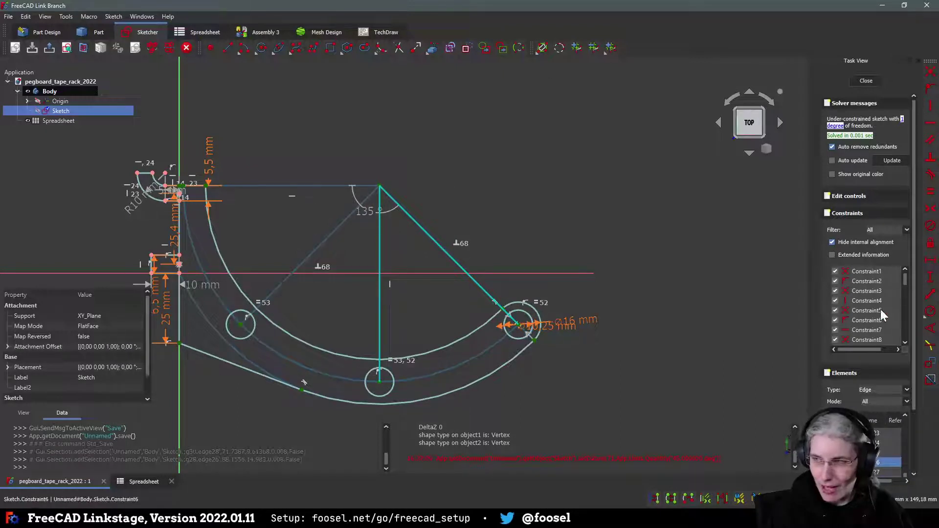
left_click(929, 333)
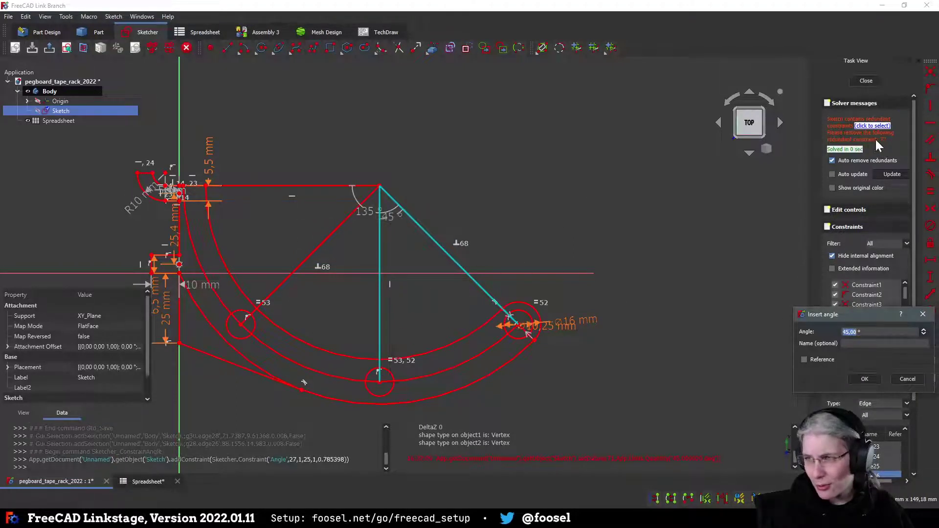
left_click(861, 380)
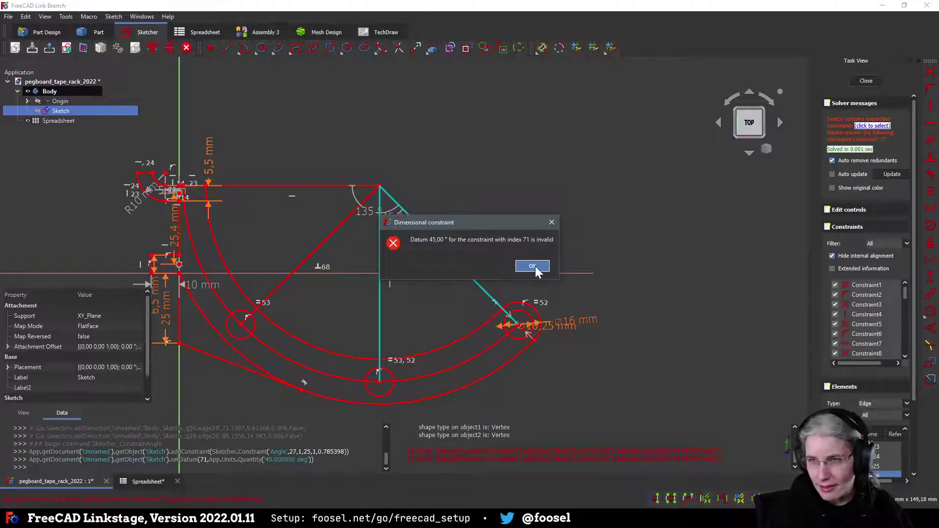
left_click(539, 266)
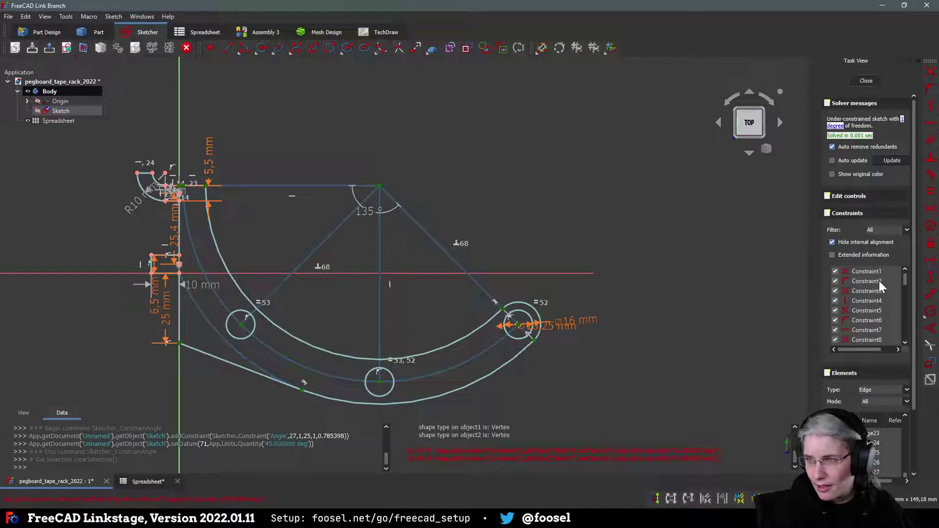
Step: Delete the failed angle constraint Constraint71 from the Constraints list
scroll(878, 283, "down", 15)
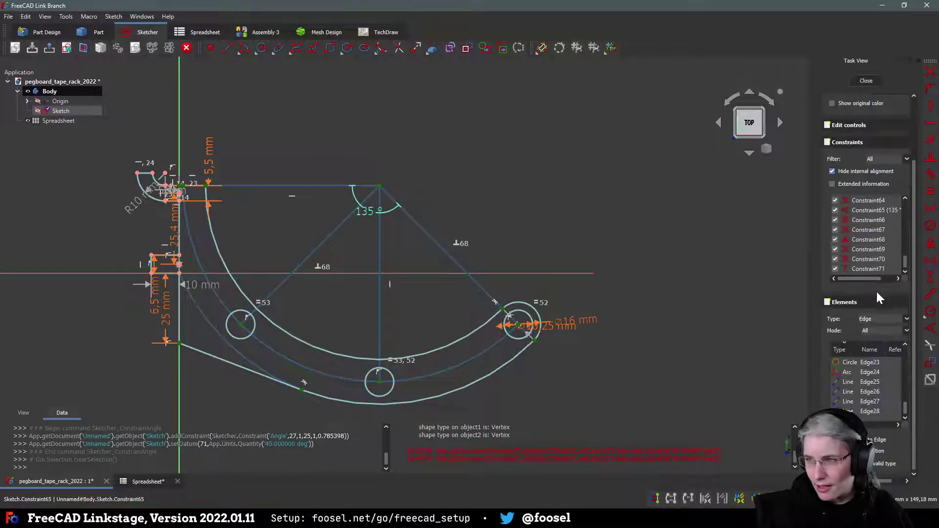
left_click(864, 269)
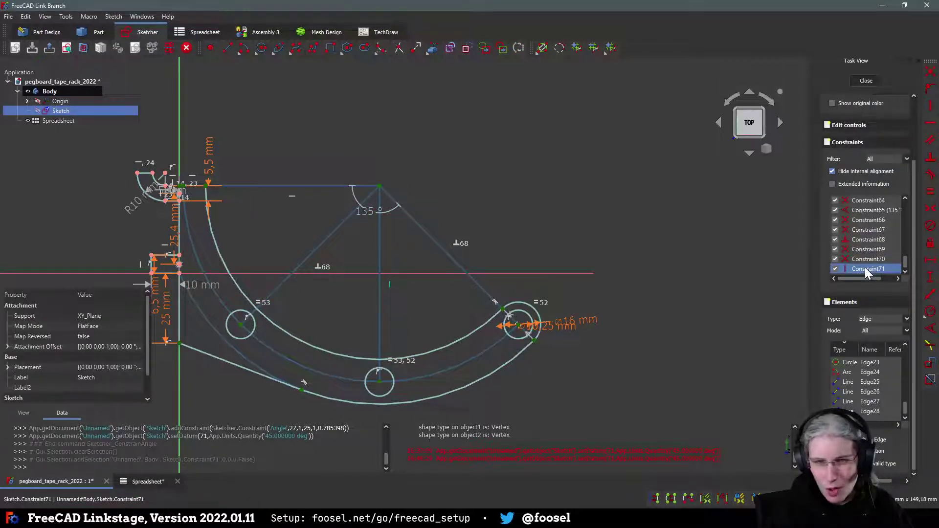
scroll(368, 251, "down", 3)
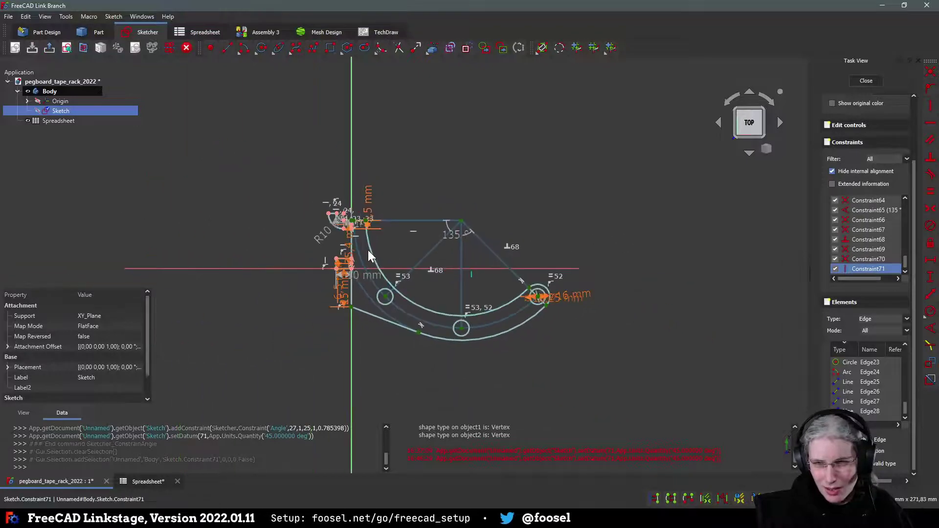
scroll(367, 251, "up", 8)
scroll(375, 248, "down", 6)
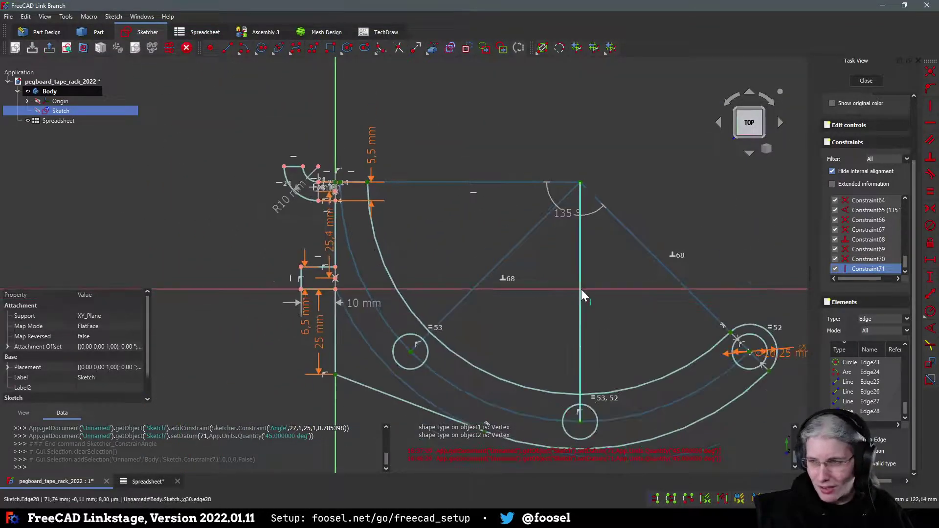
scroll(492, 262, "up", 2)
scroll(618, 290, "down", 1)
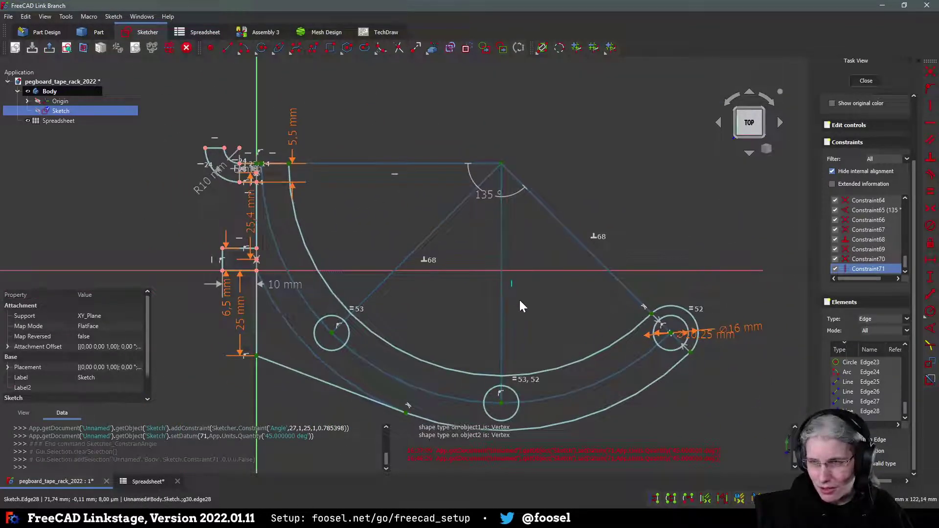
left_click(514, 285)
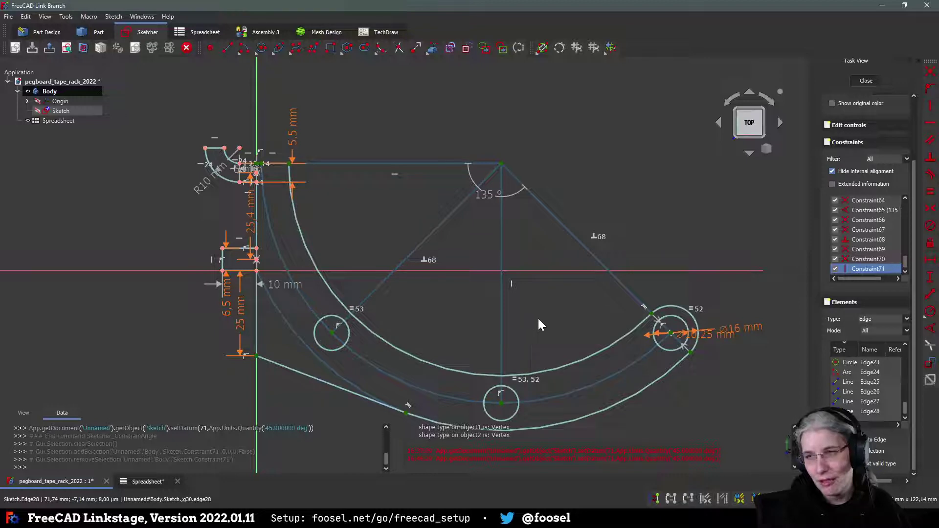
left_click(514, 284)
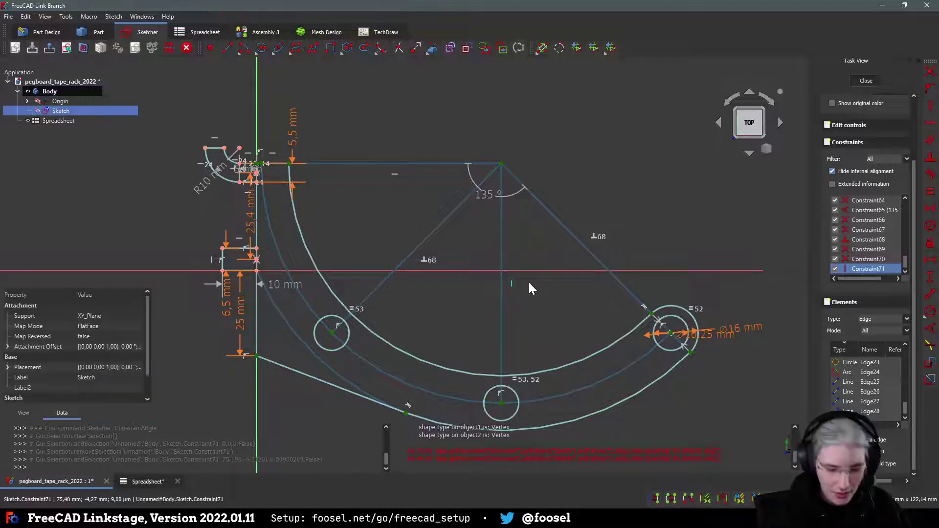
key("Delete")
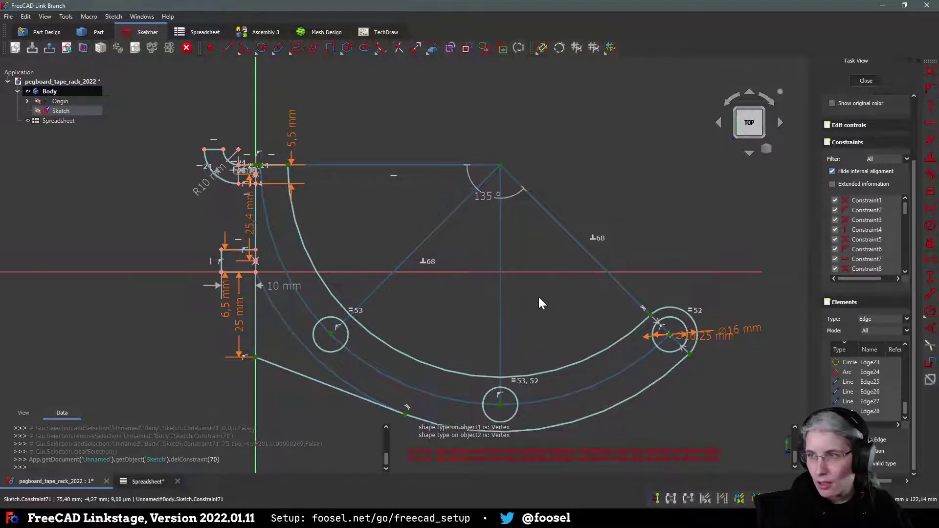
Step: Add a 45° angle between the vertical centre line and right diagonal, label below the 135° label
left_click(448, 279)
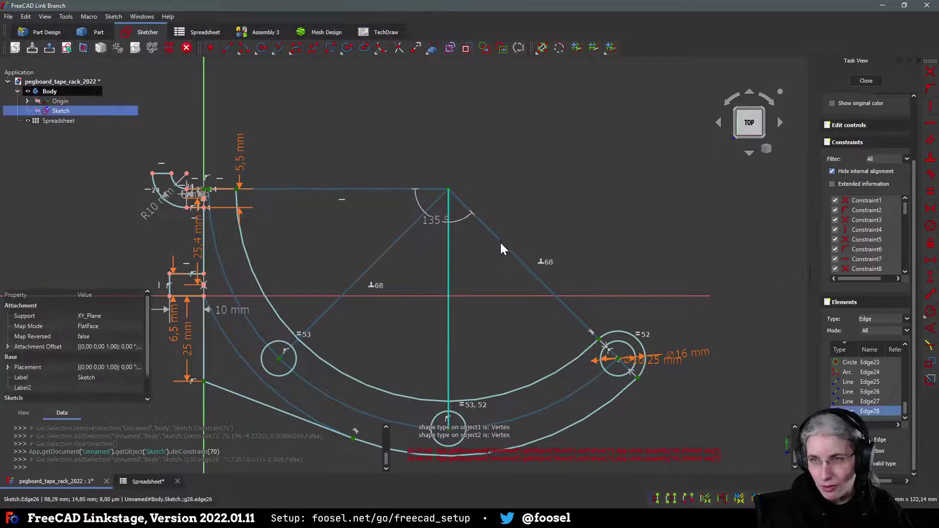
left_click(501, 242)
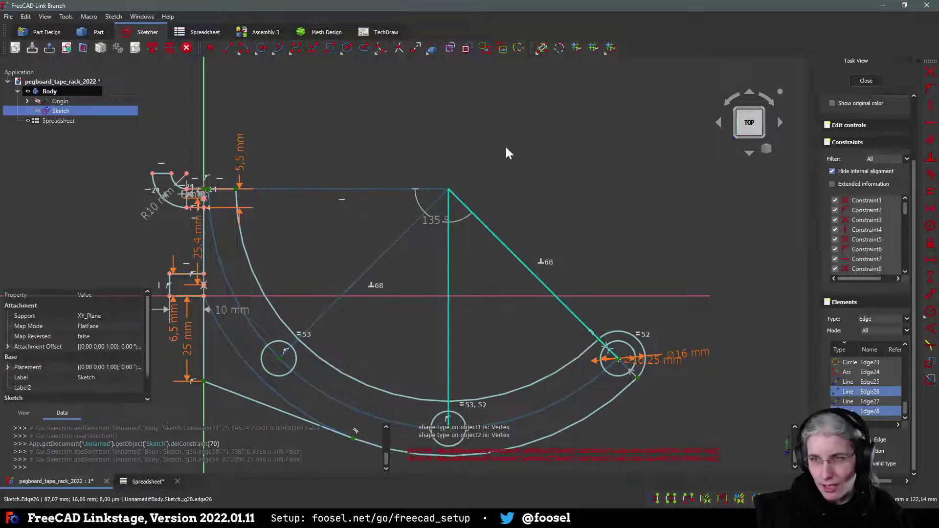
left_click(930, 329)
left_click(863, 382)
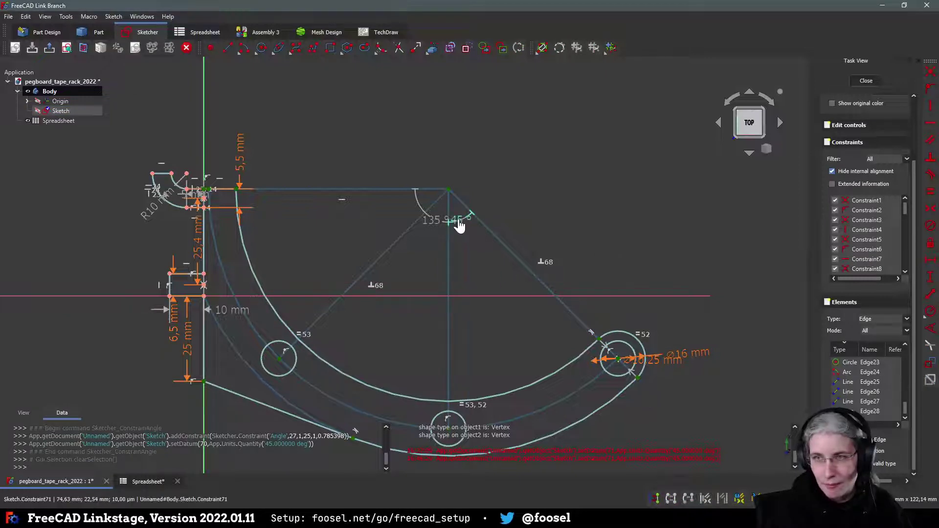
left_click_drag(458, 221, 474, 250)
scroll(852, 244, "up", 2)
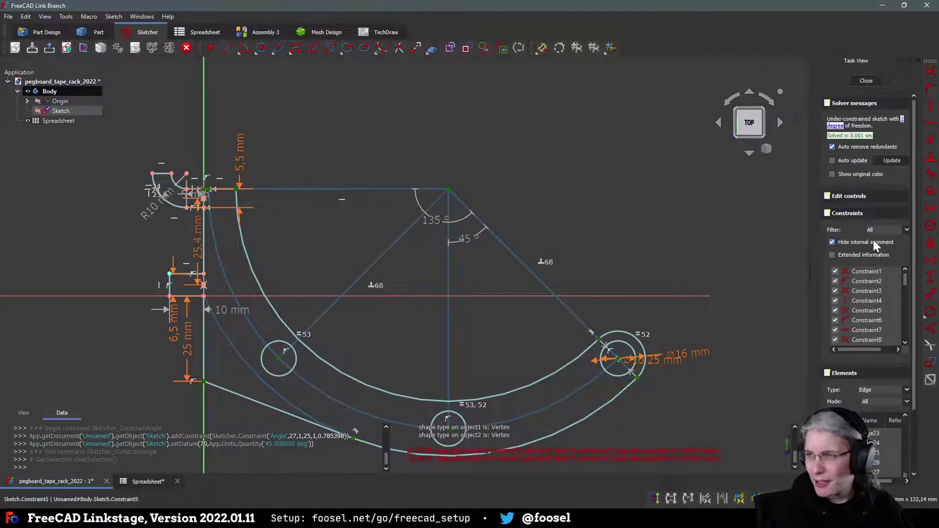
Step: Highlight the remaining under-constrained geometry and drag the big arc to see what still moves
left_click(902, 123)
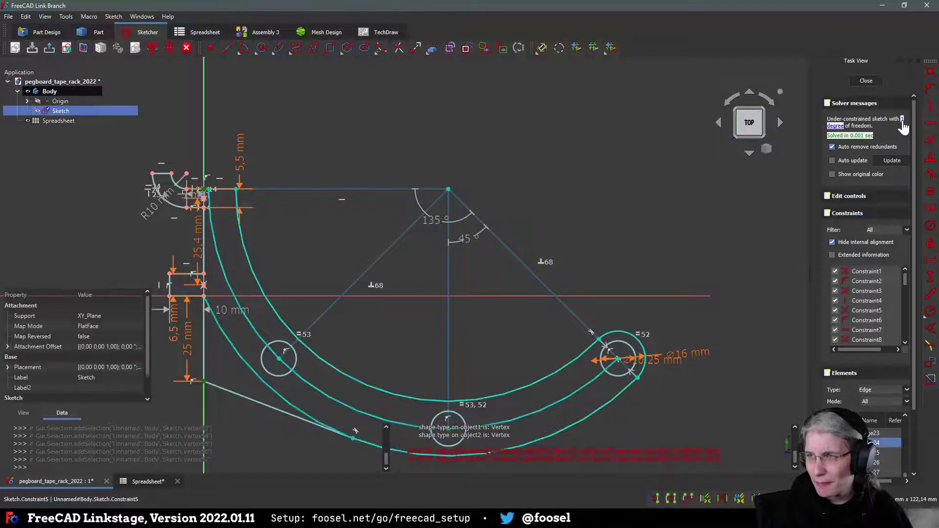
left_click(633, 217)
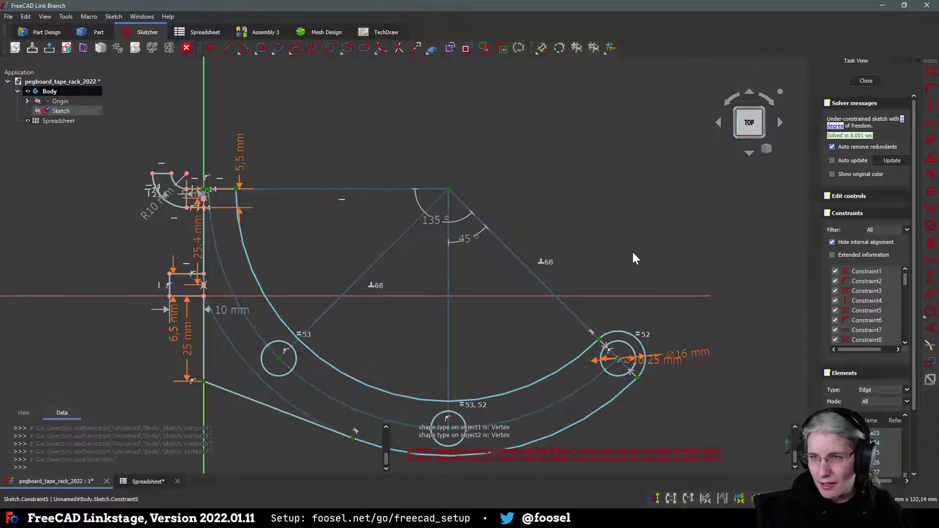
mouse_move(567, 362)
left_mouse_down()
mouse_move(581, 382)
mouse_move(499, 268)
mouse_move(593, 360)
mouse_move(481, 289)
mouse_move(548, 363)
mouse_move(556, 277)
left_mouse_up()
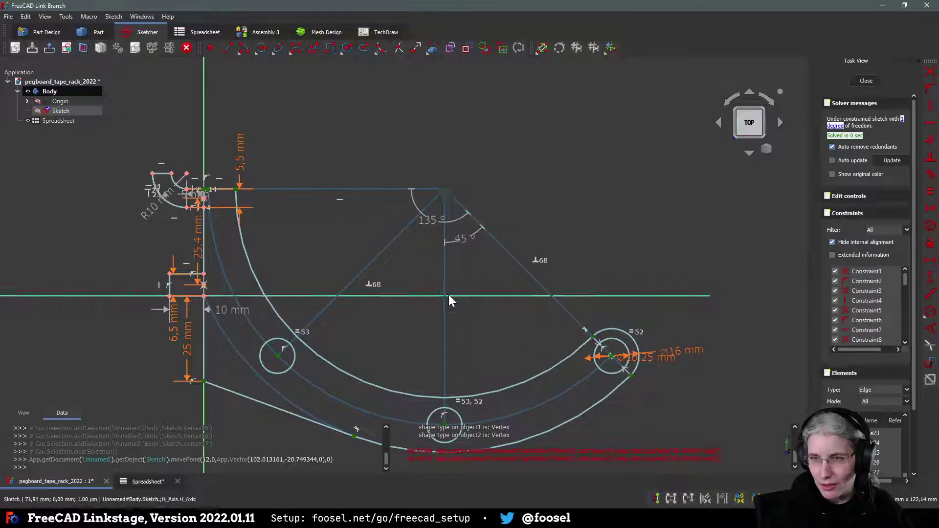
Step: Set the vertical centre line's length formula to <<Spreadsheet>>.arc, giving 90 mm
left_click(445, 307)
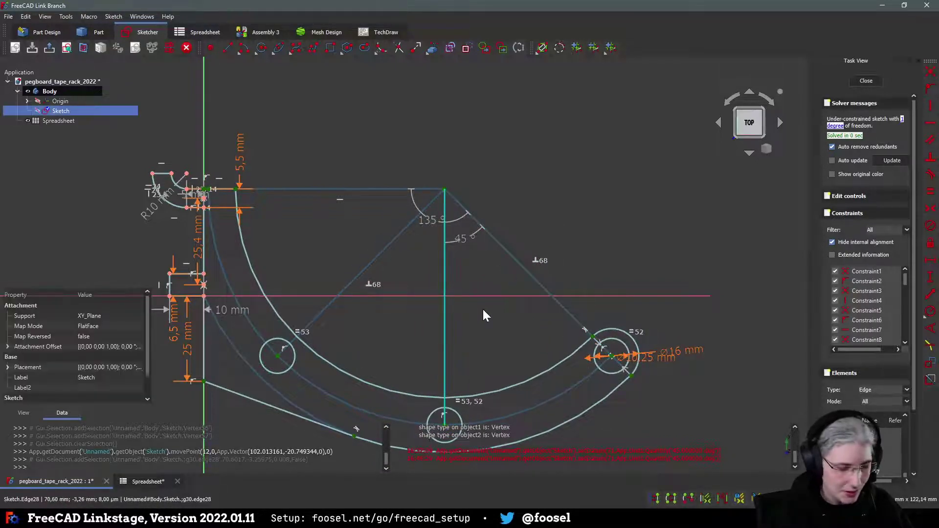
type("i")
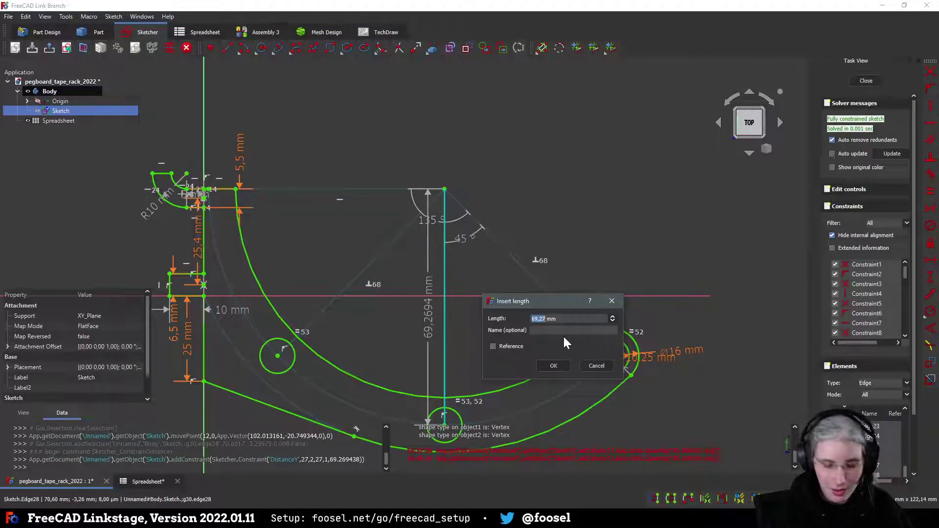
type("=<<SP")
key("Return")
type(".")
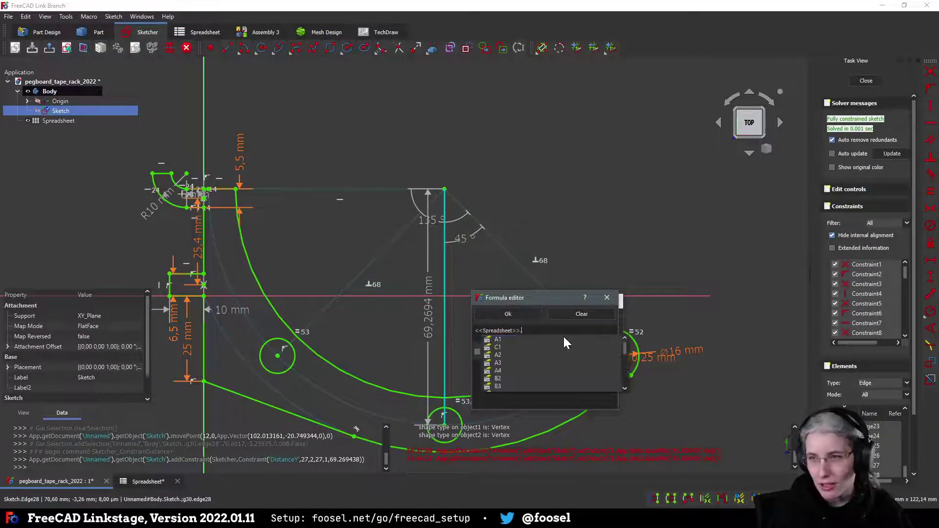
type("ar")
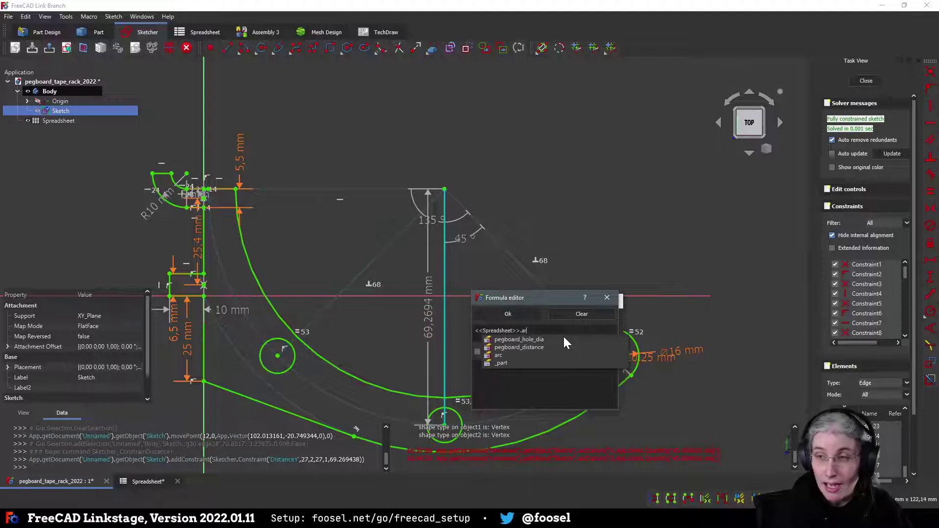
key("Down")
key("Down")
key("Down")
key("Return")
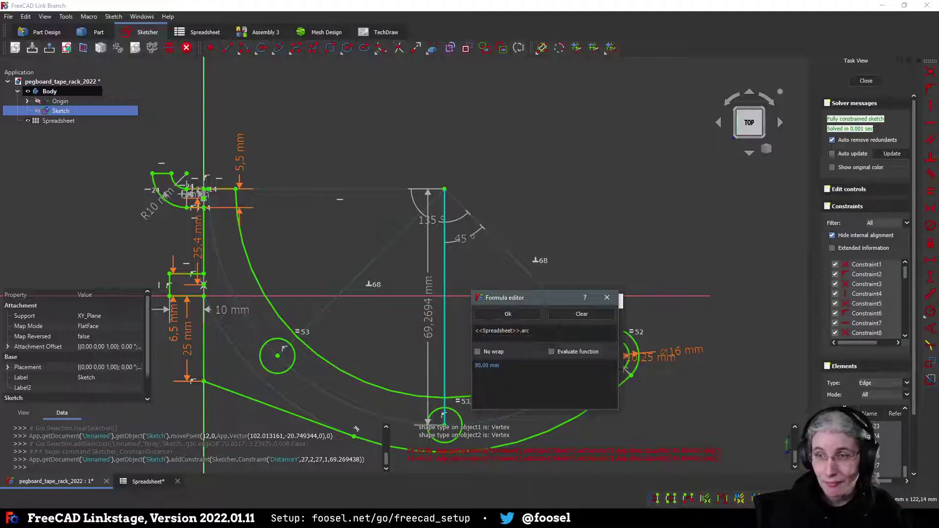
left_click(504, 314)
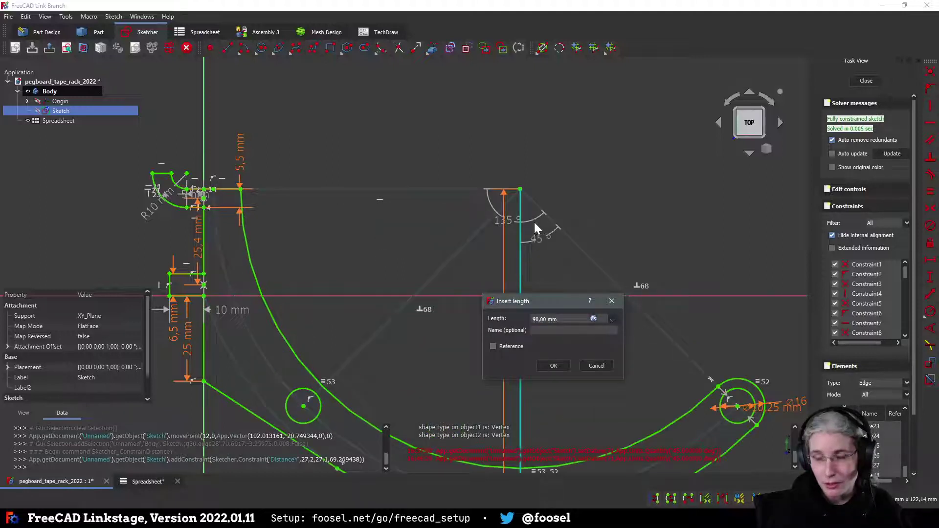
Step: Apply the 90 mm vertical distance constraint to the centre line
left_click(552, 366)
scroll(583, 331, "down", 3)
mouse_move(592, 348)
middle_mouse_down()
mouse_move(429, 233)
mouse_move(433, 293)
middle_mouse_up()
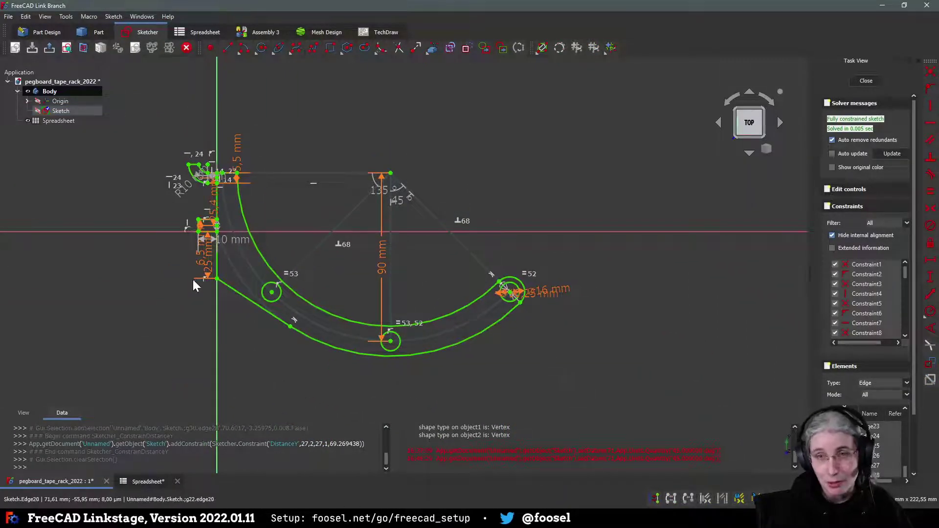
Step: Move the 25 mm, 25,4 mm and 5,5 mm dimension labels clear of the outline
mouse_move(210, 260)
left_mouse_down()
mouse_move(159, 263)
mouse_move(171, 258)
left_mouse_up()
mouse_move(211, 204)
left_mouse_down()
mouse_move(143, 215)
mouse_move(132, 208)
left_mouse_up()
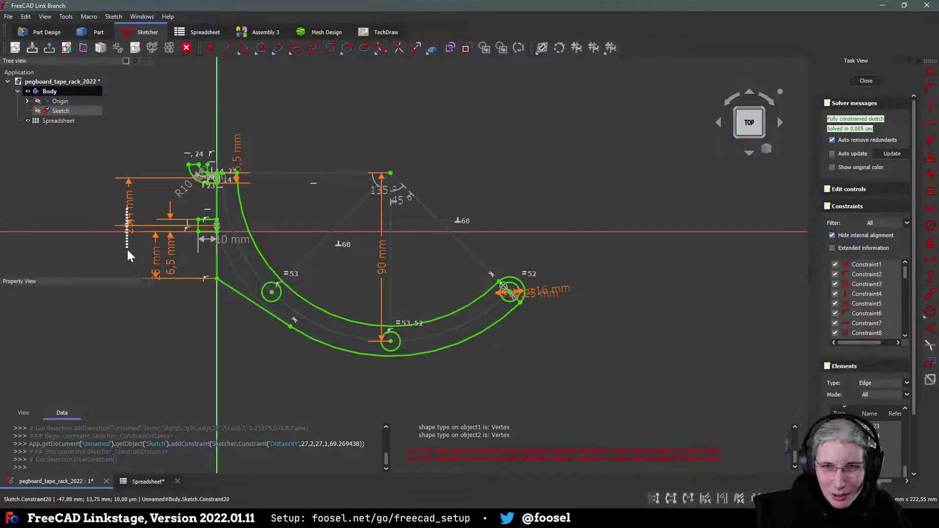
middle_click_drag(233, 247, 336, 300)
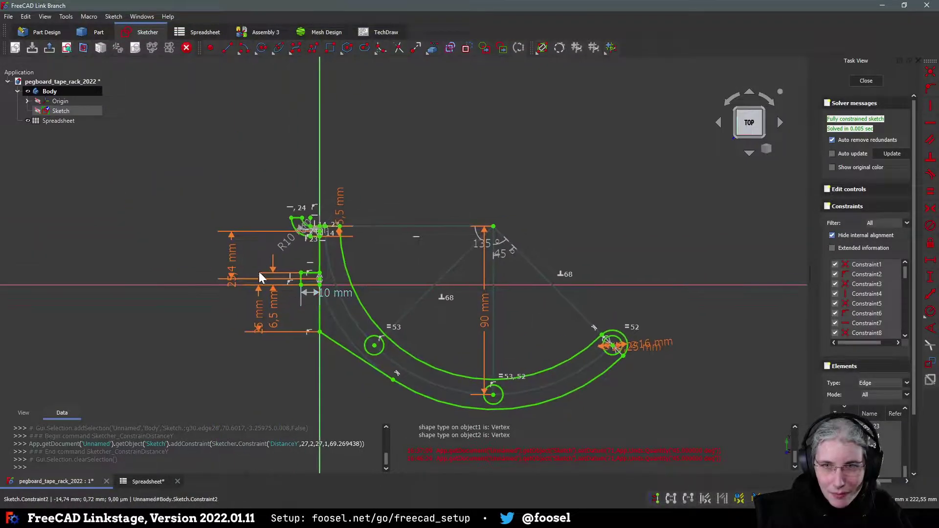
left_click_drag(236, 260, 234, 327)
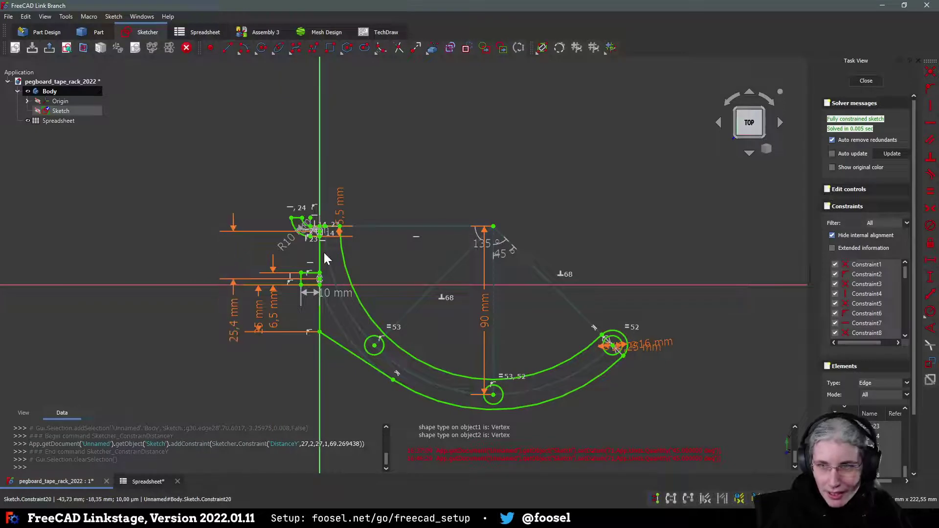
left_click_drag(341, 211, 339, 194)
mouse_move(558, 207)
middle_mouse_down()
mouse_move(530, 190)
mouse_move(528, 174)
middle_mouse_up()
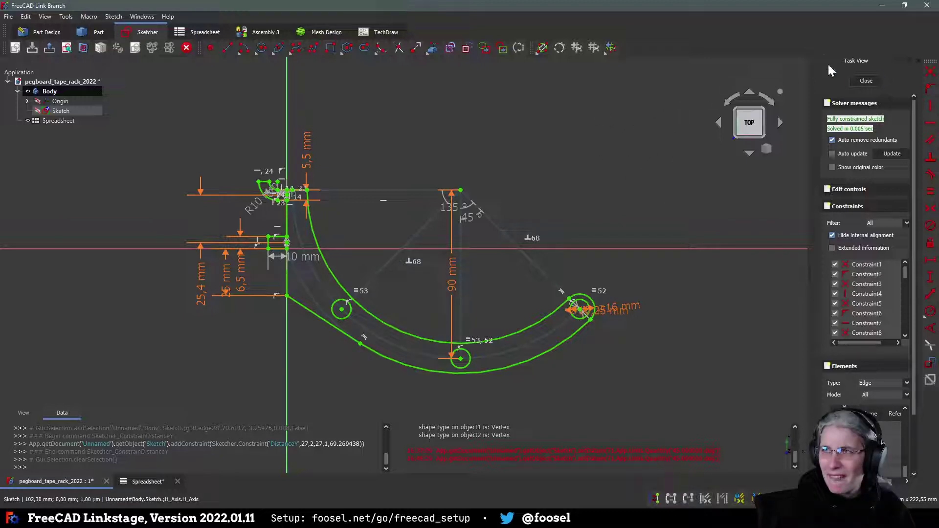
Step: Close the hook sketch and create a 5 mm Pad from it in Part Design
left_click(860, 82)
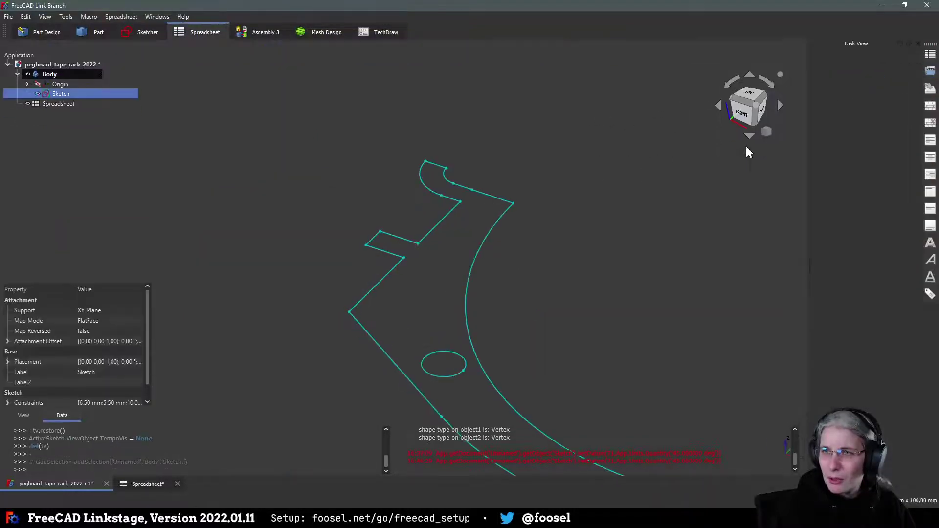
scroll(620, 287, "down", 6)
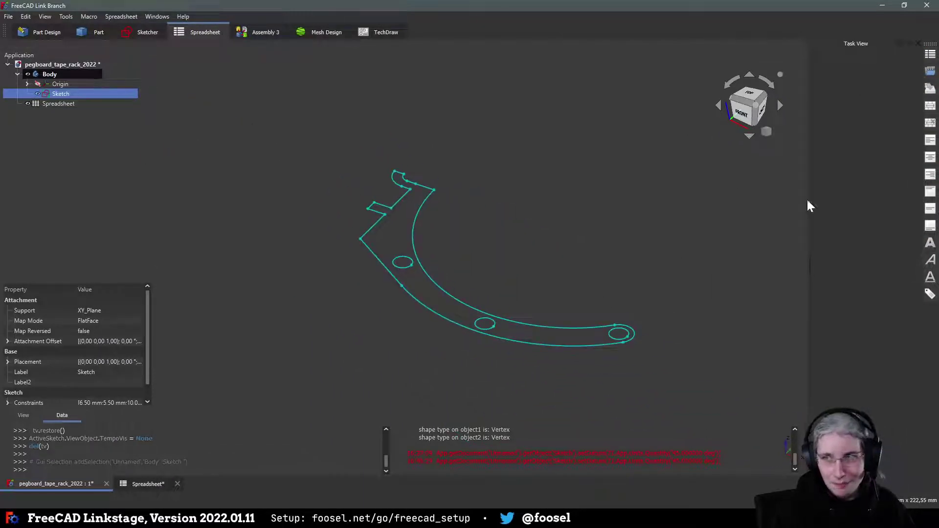
left_click(37, 32)
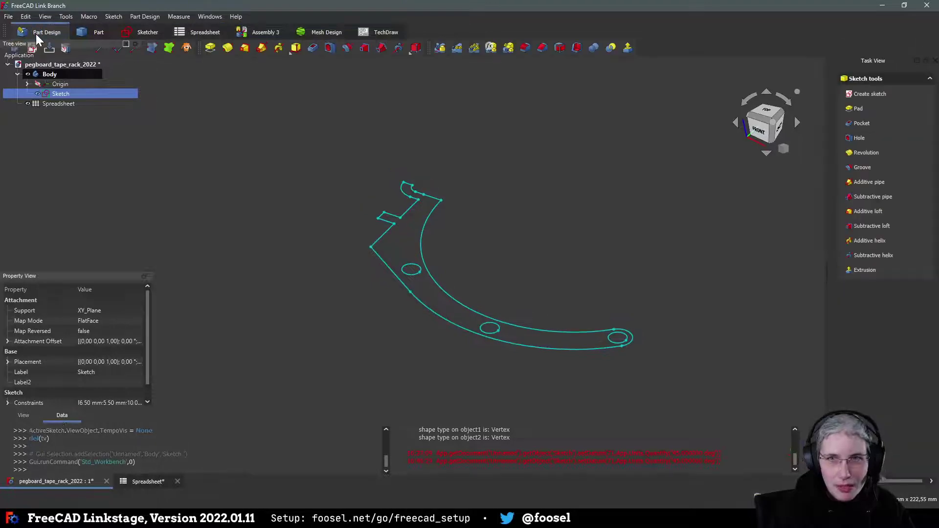
left_click(210, 50)
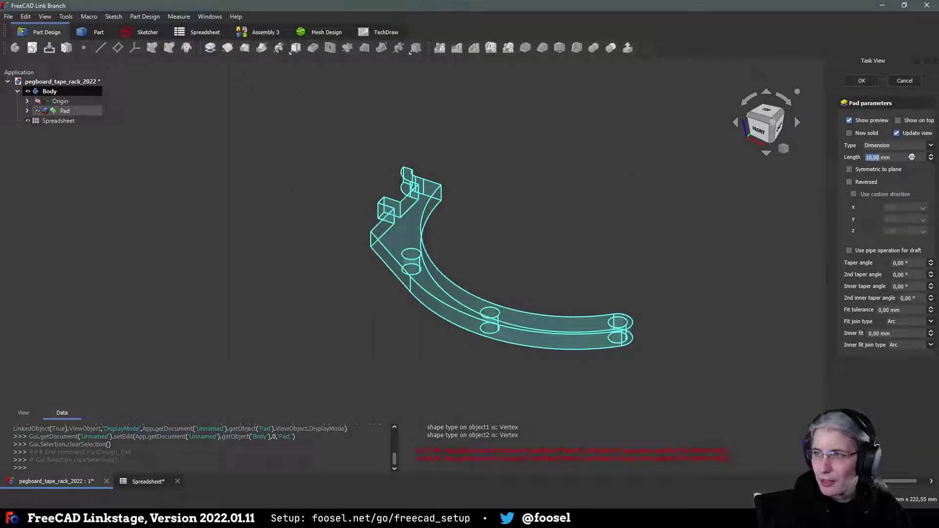
type("5")
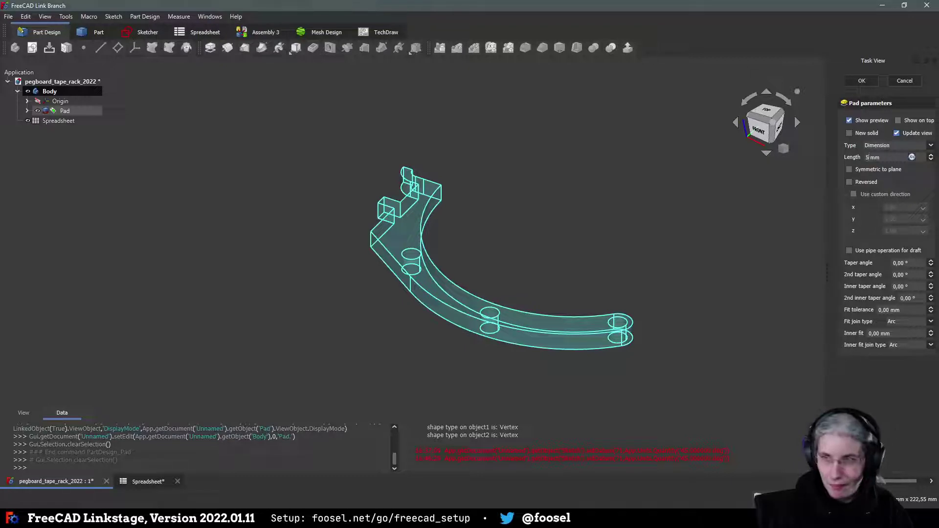
left_click(867, 81)
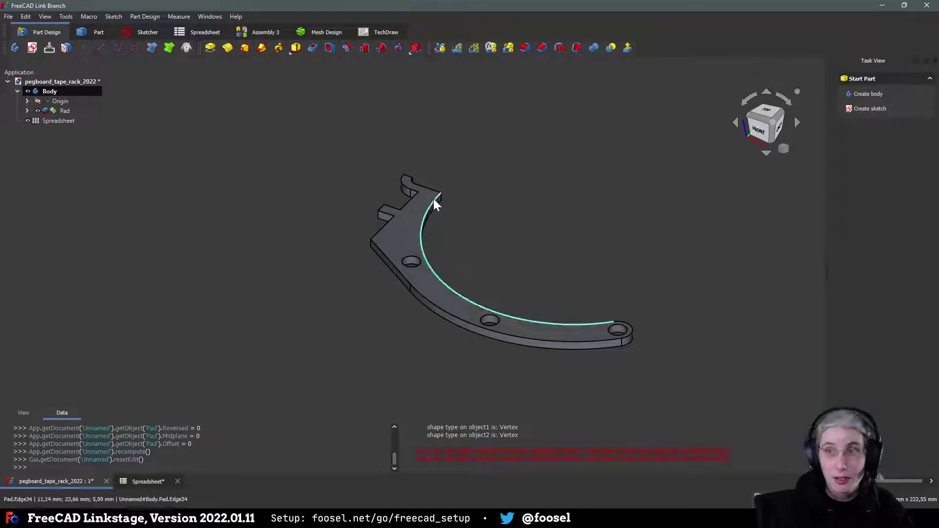
Step: Fillet Edge29 at the hook's tab end with a 5 mm radius
middle_click_drag(434, 199, 705, 359)
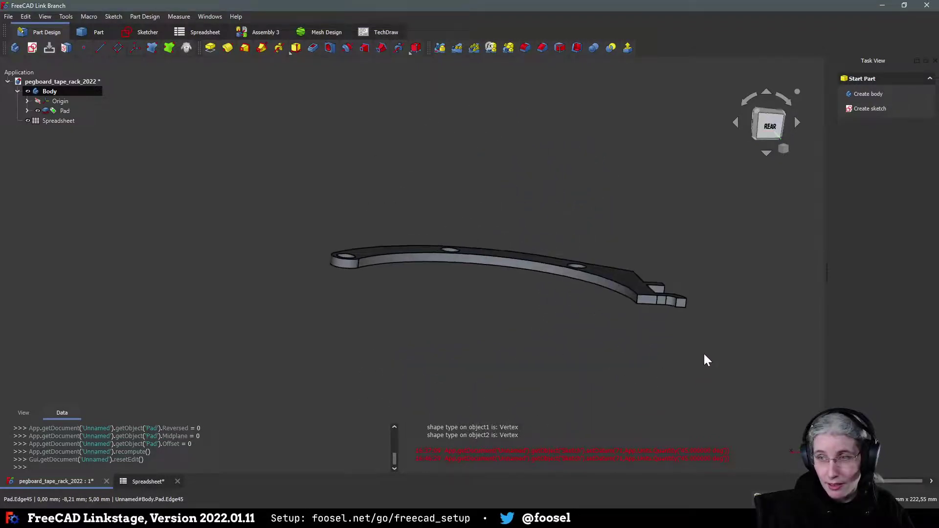
left_click(637, 301)
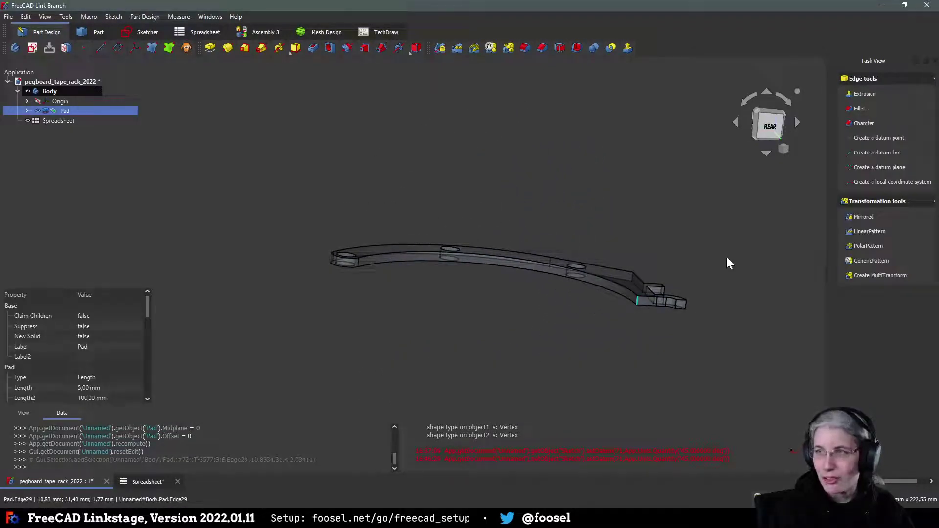
left_click(859, 110)
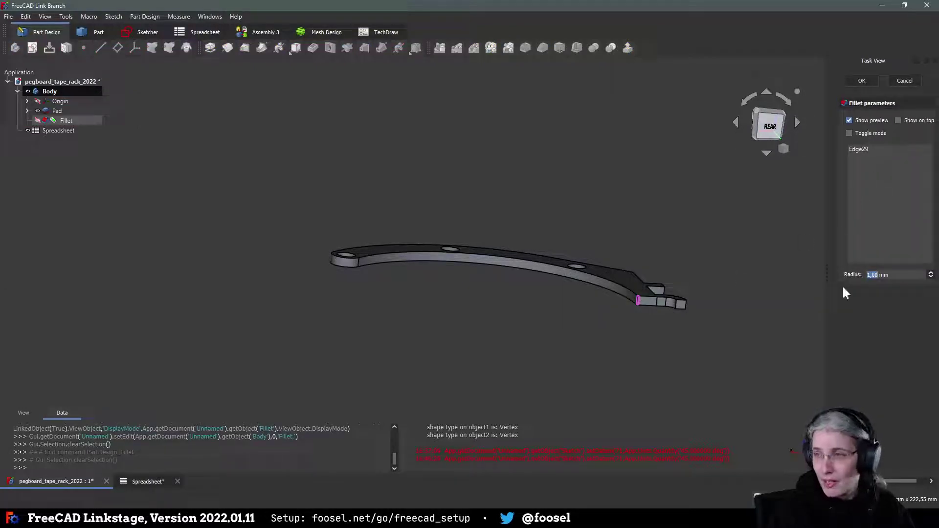
type("5")
key("Return")
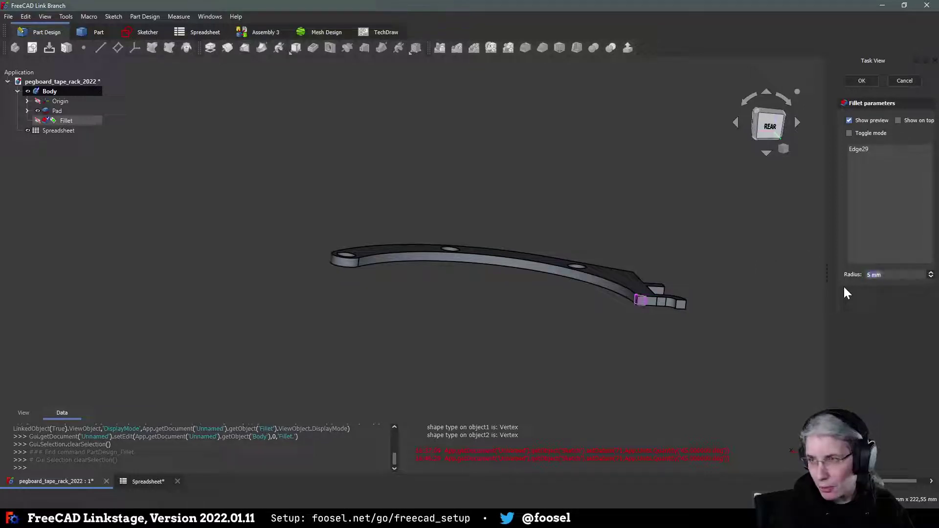
left_click(857, 84)
middle_click_drag(581, 366, 585, 332)
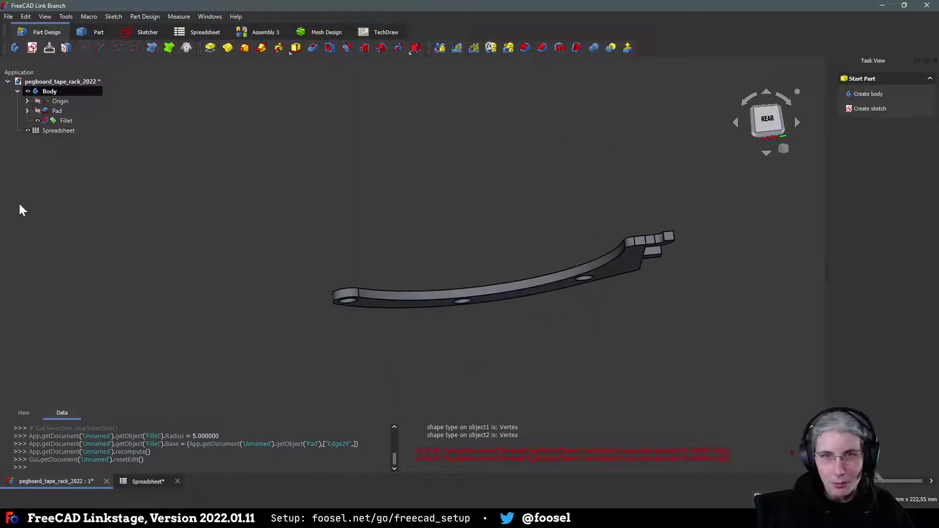
Step: Edit the Fillet to increase its radius to 10 mm
double_click(65, 121)
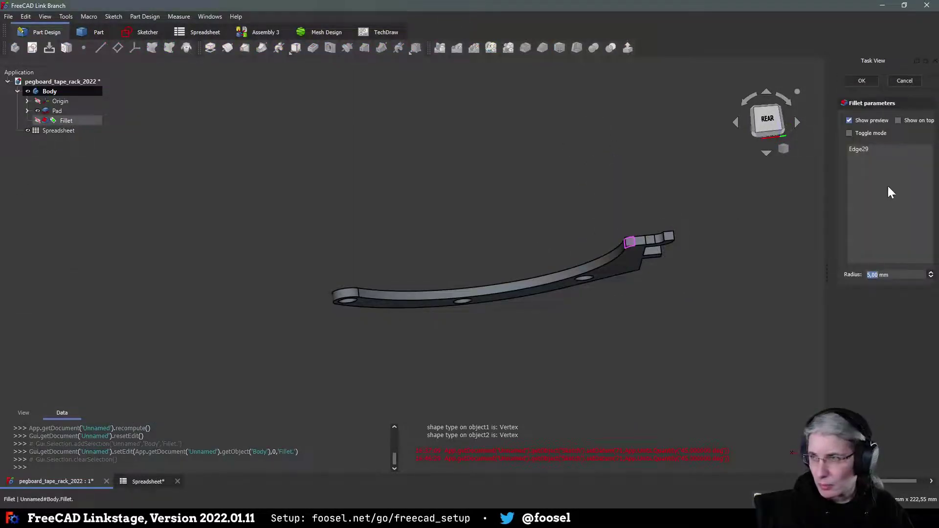
left_click(904, 248)
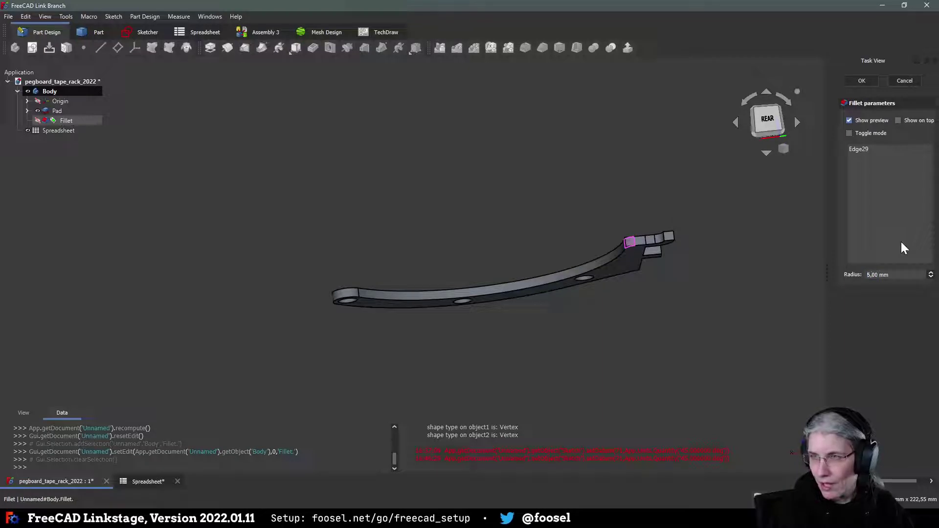
key("Up")
key("Up")
key("Up")
key("Up")
key("Up")
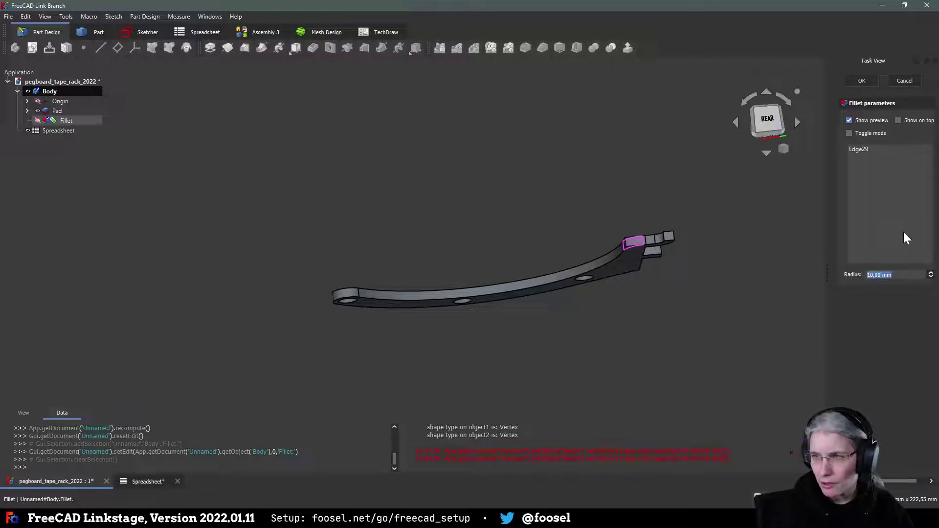
left_click(862, 80)
middle_click_drag(674, 370, 723, 326)
Step: Orbit the finished filleted hook, then snap to the top view with the 2 key
middle_click_drag(346, 375, 489, 342)
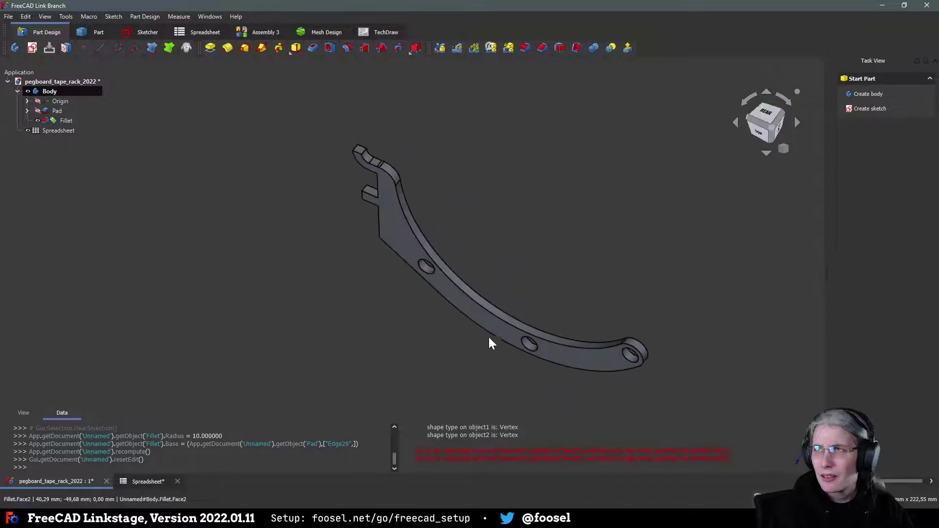
middle_click_drag(369, 365, 390, 346)
key("2")
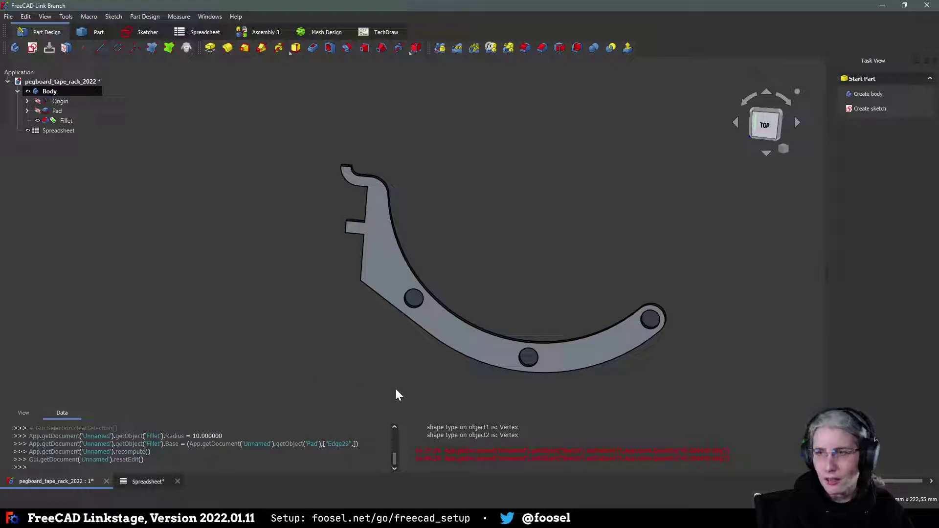
middle_click_drag(397, 394, 386, 325)
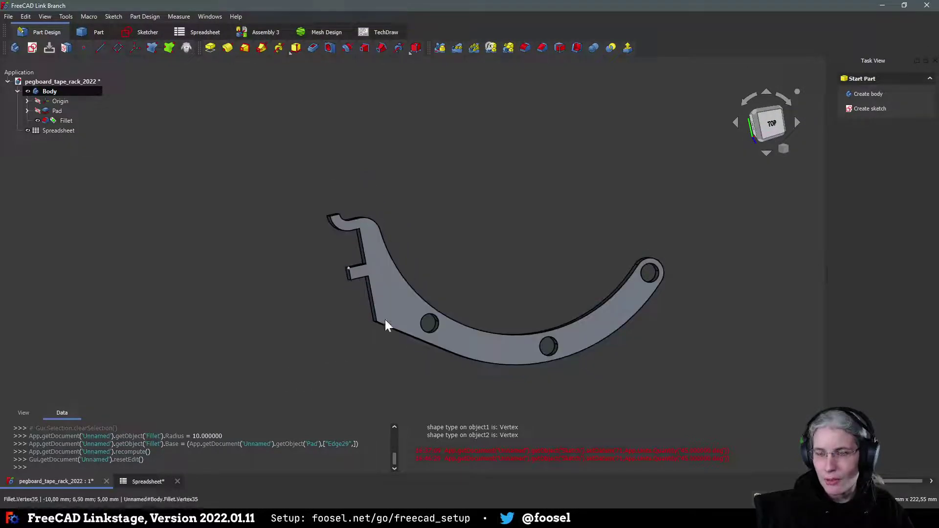
key("2")
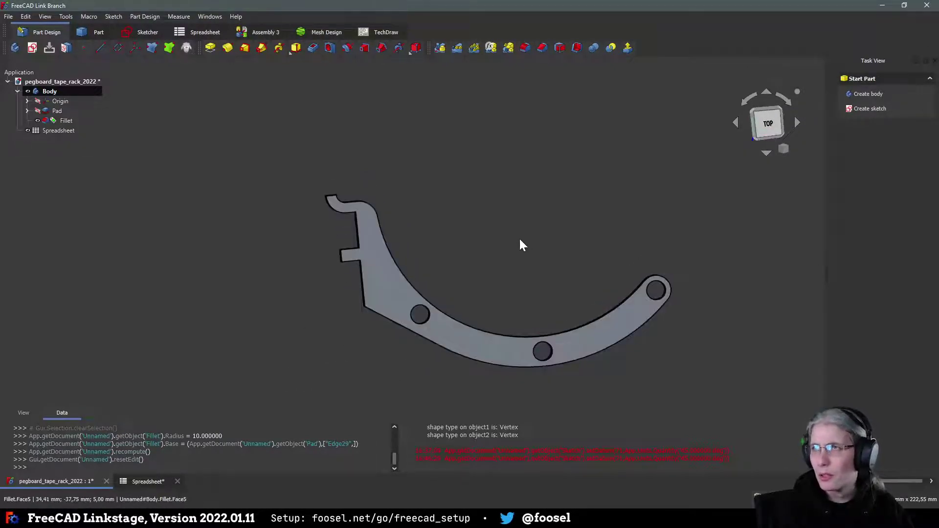
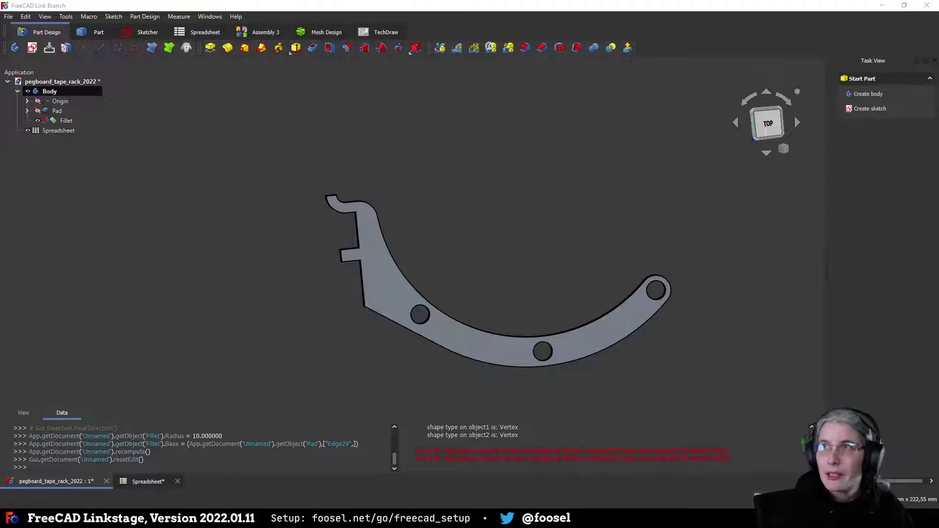
Step: Round the four edges of the two left-end tabs with a 2.4 mm fillet (Fillet001)
middle_click_drag(537, 268, 560, 259)
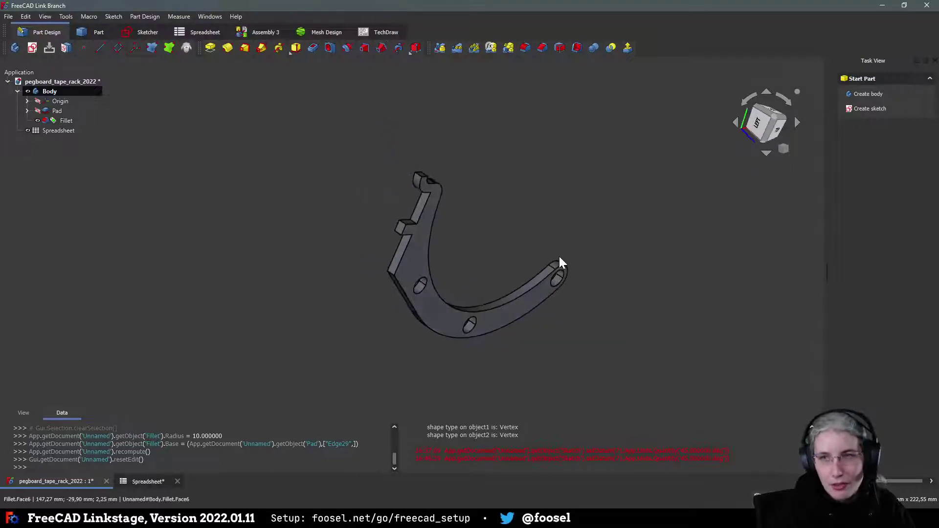
middle_click_drag(245, 263, 377, 326)
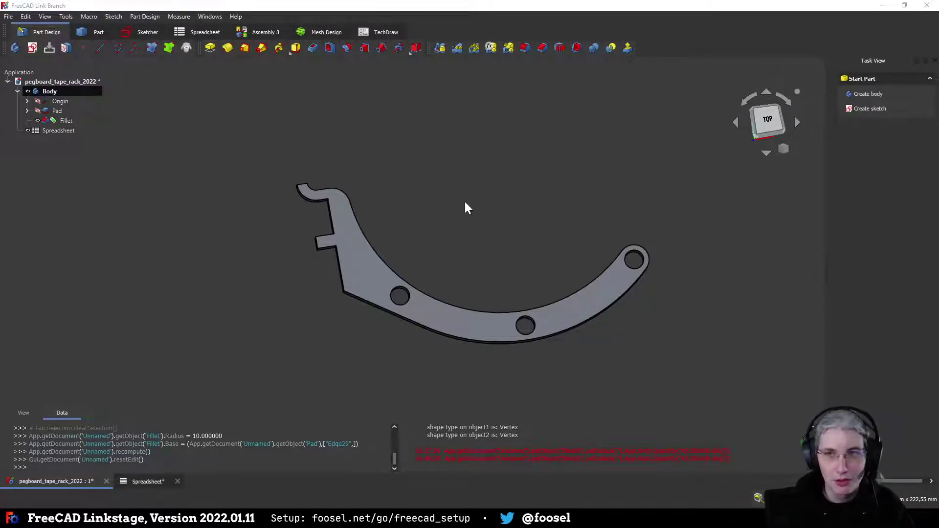
middle_click_drag(498, 231, 286, 224)
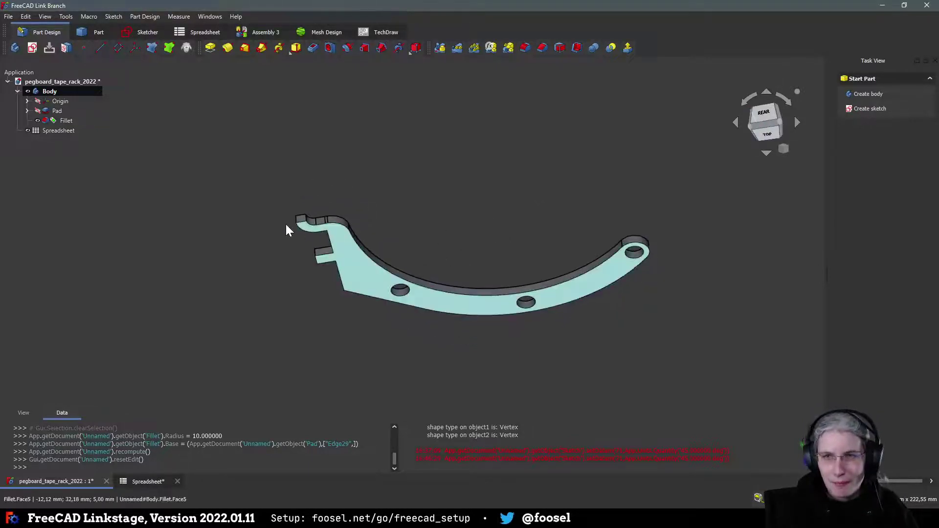
left_click(307, 218)
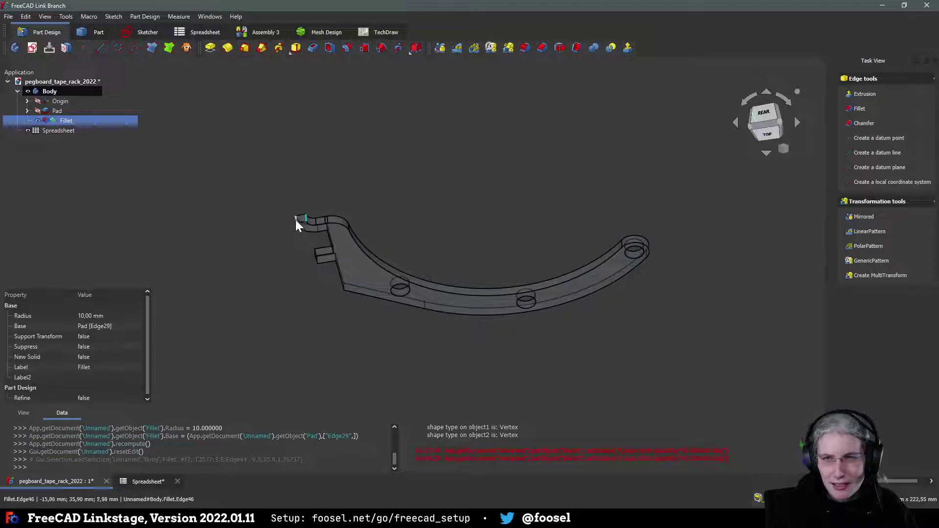
left_click(297, 219, "ctrl")
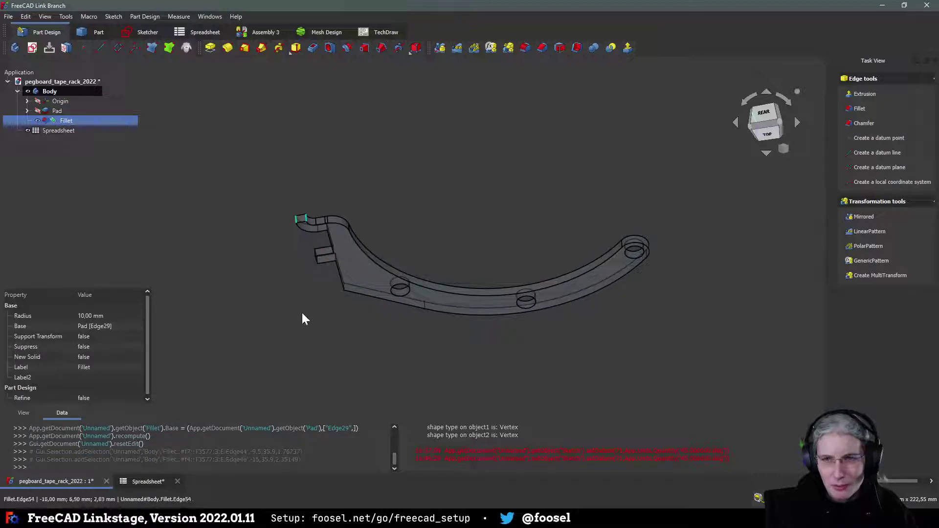
middle_click_drag(301, 311, 444, 314)
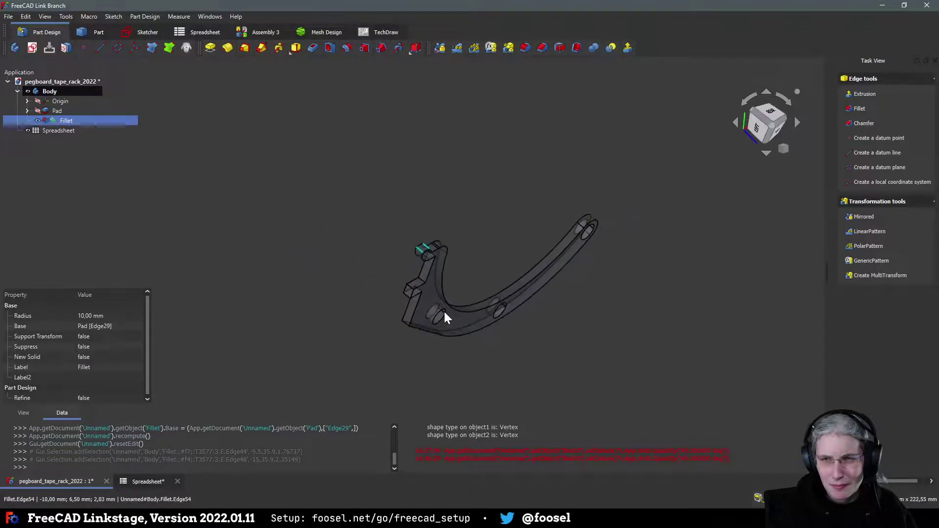
left_click(409, 289, "ctrl")
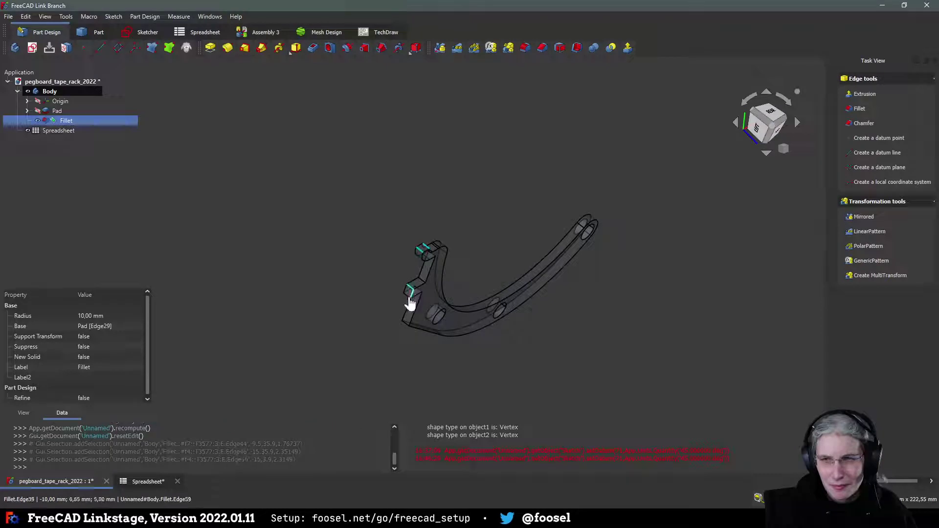
left_click(407, 297, "ctrl")
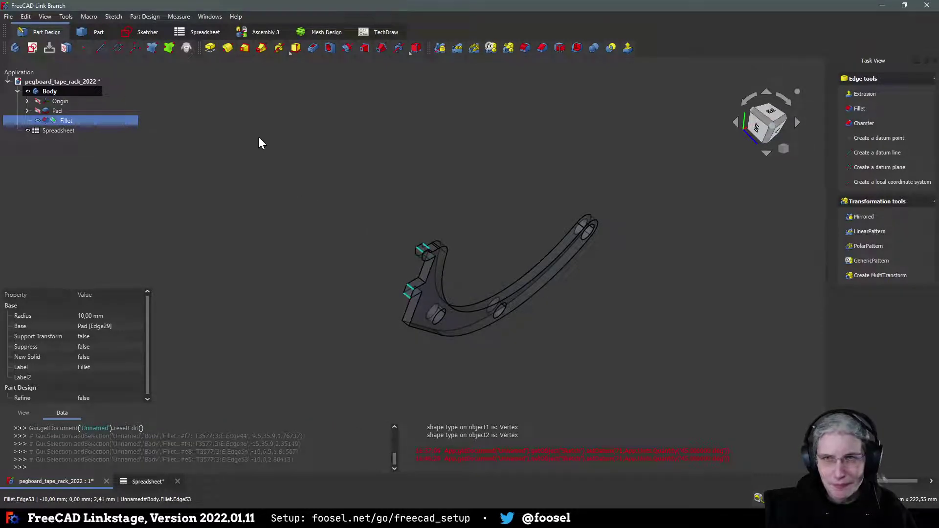
left_click(525, 48)
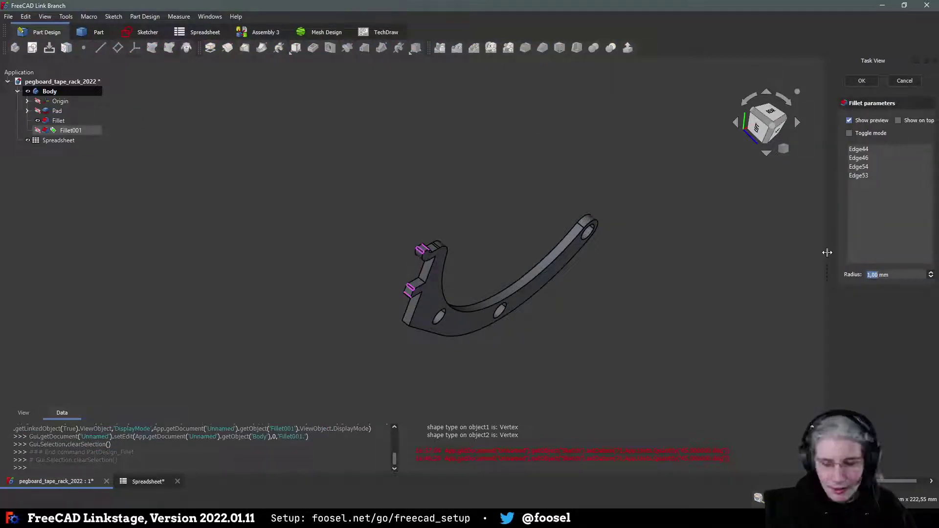
type("2,4")
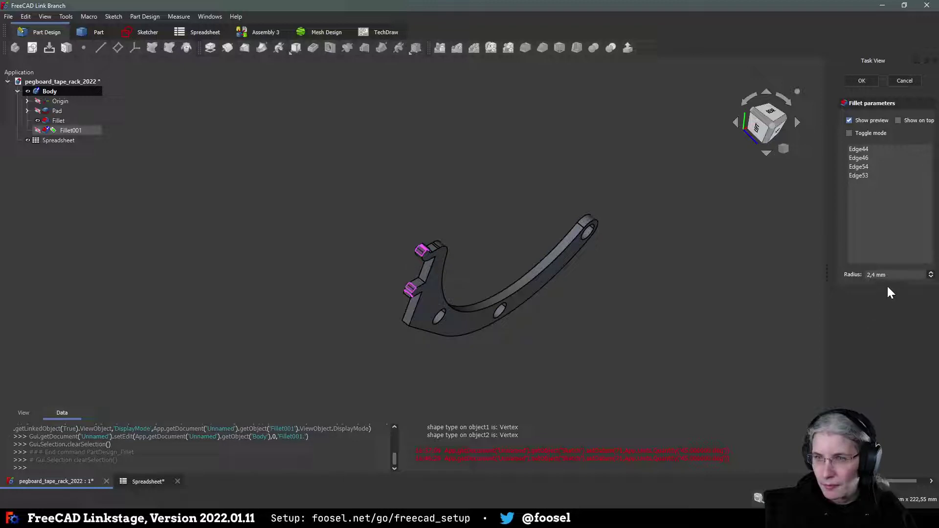
left_click(864, 82)
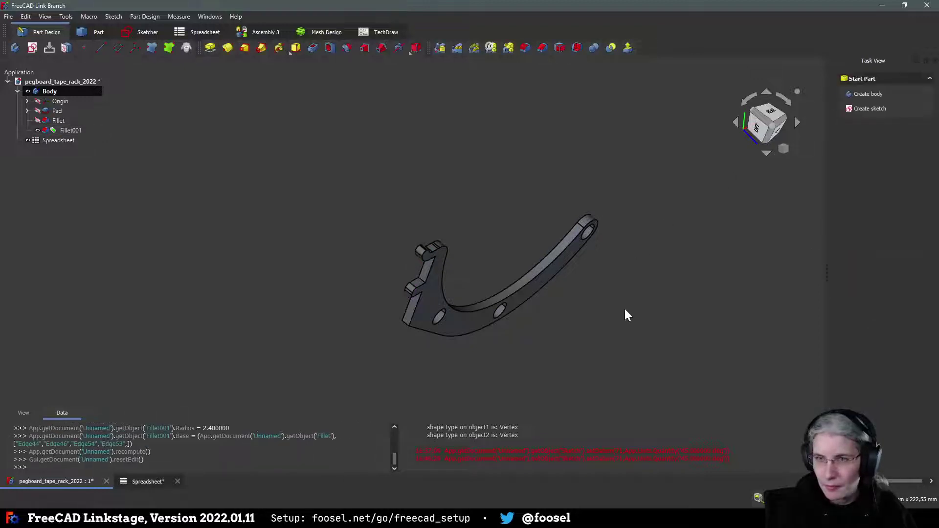
middle_click_drag(606, 392, 644, 318)
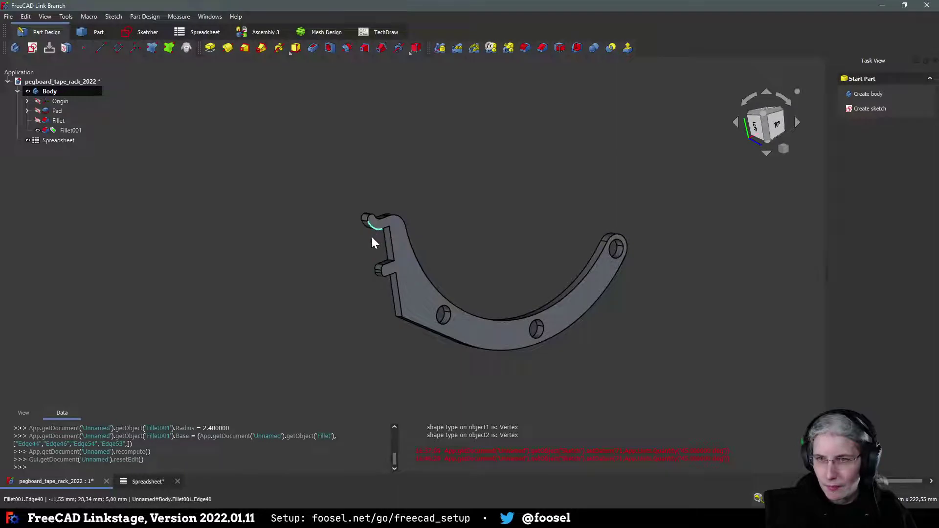
Step: Return to top view and expand Pad in the tree to show its Sketch
middle_click_drag(389, 263, 285, 334)
key("2")
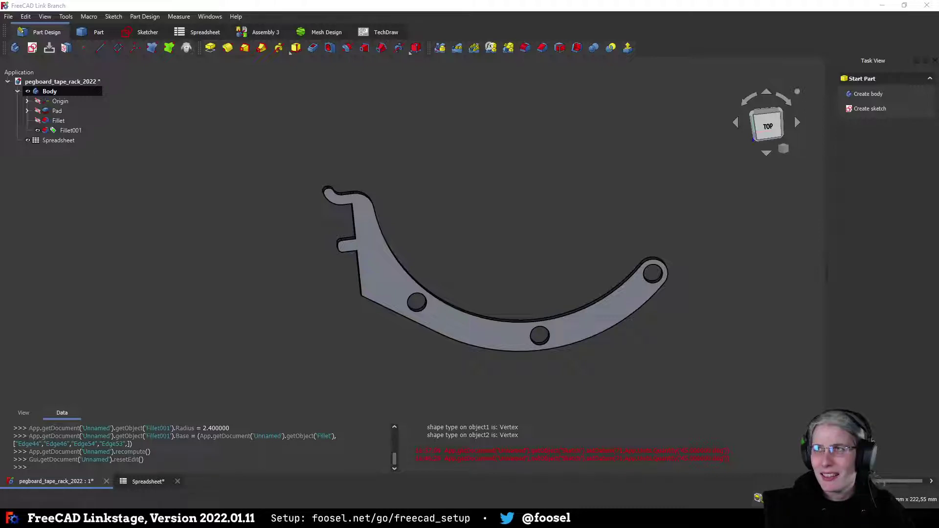
middle_click_drag(518, 265, 420, 205)
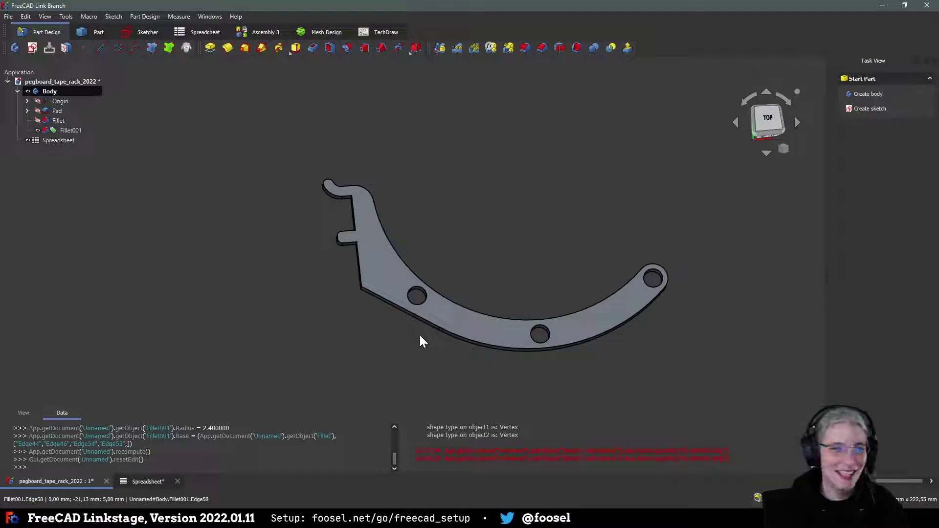
mouse_move(347, 338)
middle_mouse_down()
mouse_move(326, 379)
mouse_move(340, 378)
mouse_move(337, 363)
mouse_move(386, 348)
mouse_move(363, 331)
middle_mouse_up()
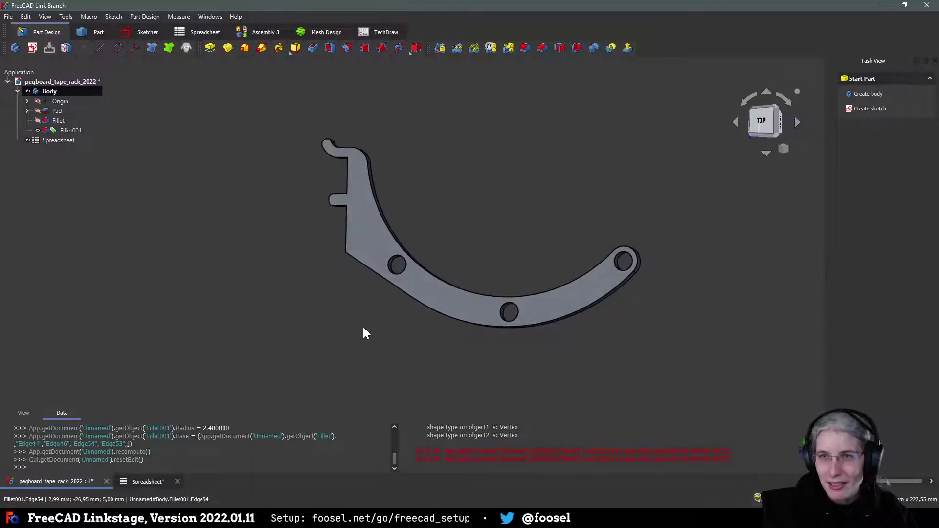
middle_click_drag(291, 327, 331, 328)
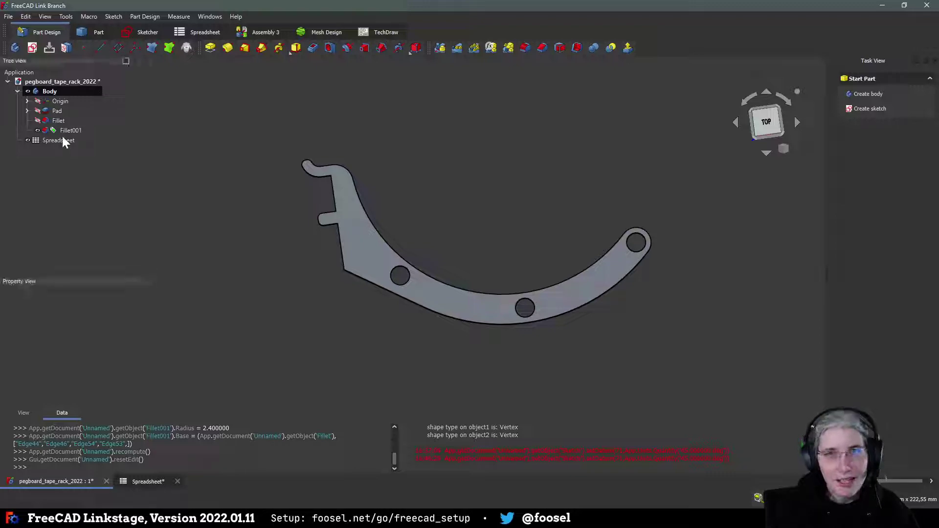
left_click(27, 109)
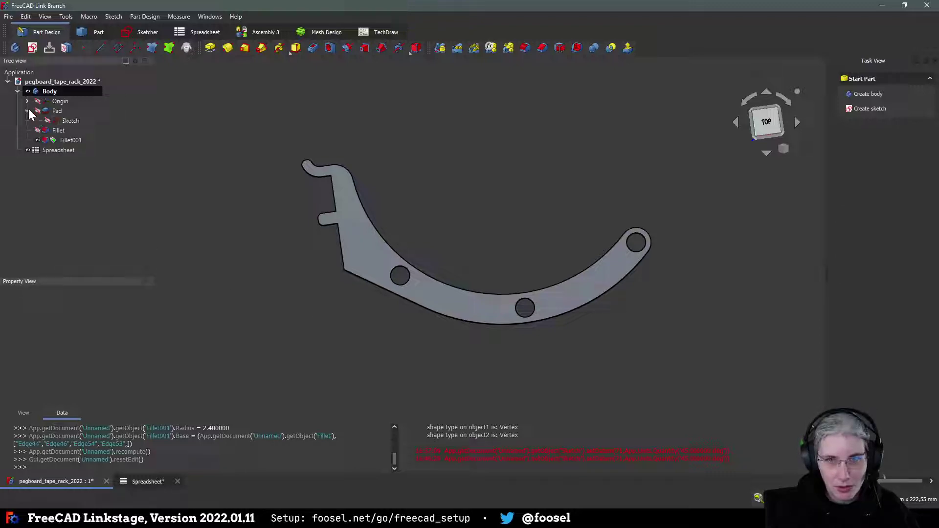
Step: Edit Pad's Sketch in Sketcher and save the document with Ctrl+S
left_click(61, 122)
double_click(61, 121)
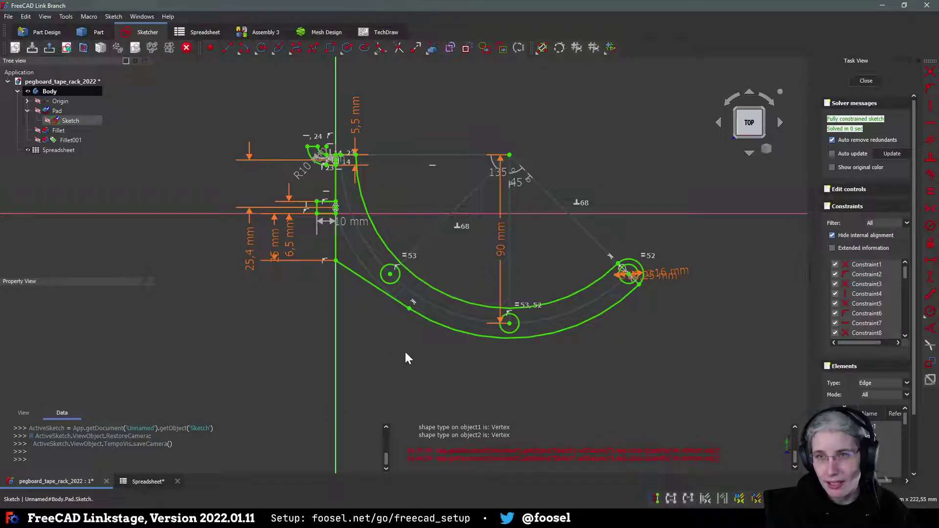
middle_click_drag(458, 385, 429, 399)
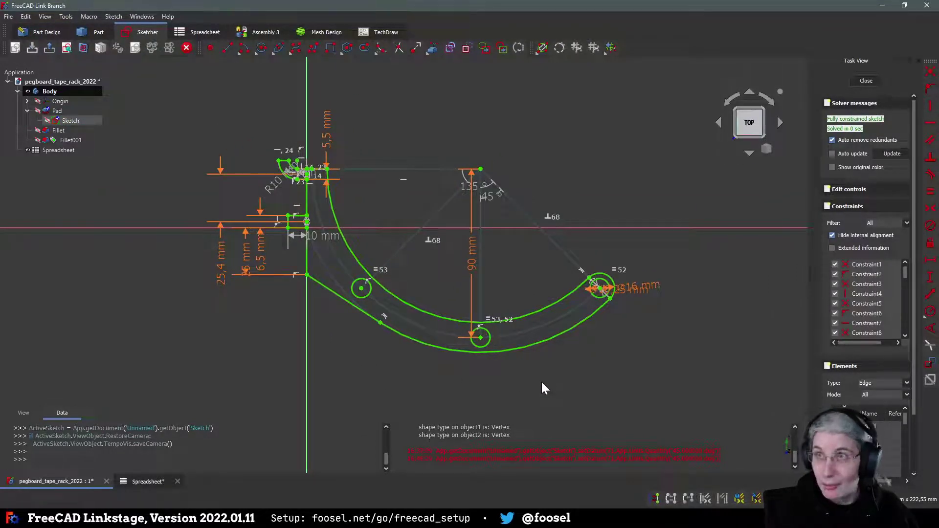
key("ctrl+s")
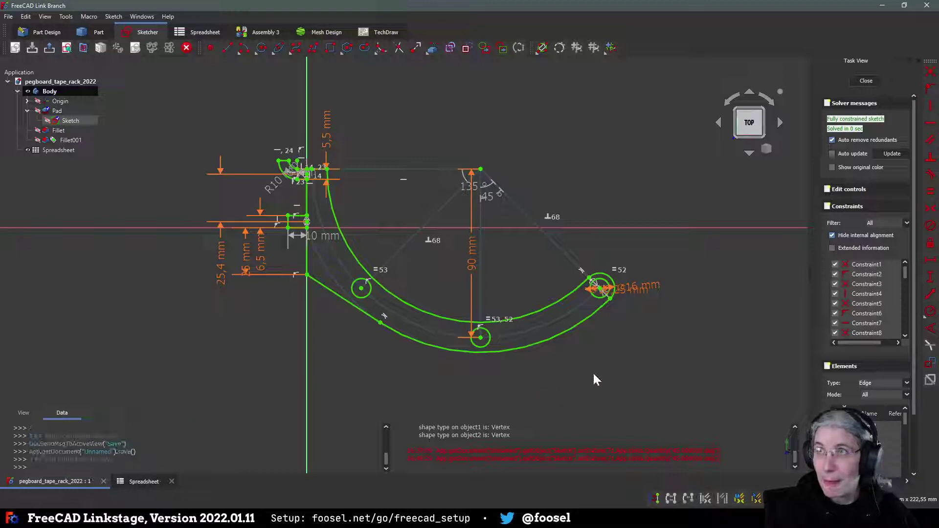
middle_click_drag(428, 388, 454, 391)
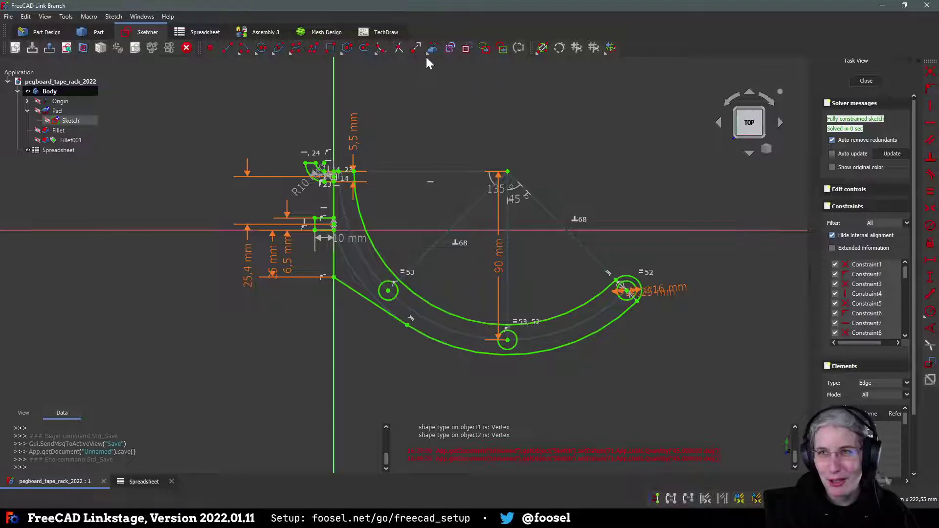
Step: Draw construction vertical and diagonal lines from the lower-left corner, then delete the old diagonal edge
left_click(466, 49)
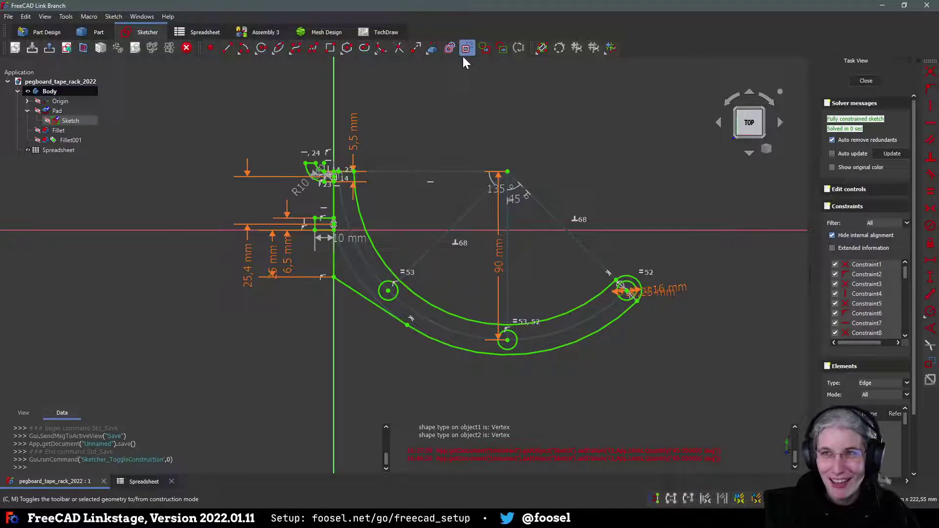
left_click(226, 48)
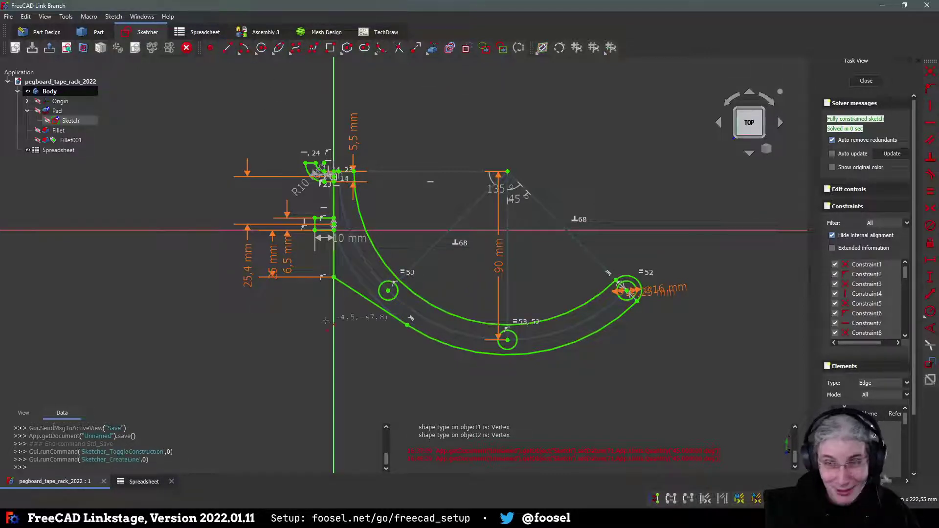
left_click(334, 277)
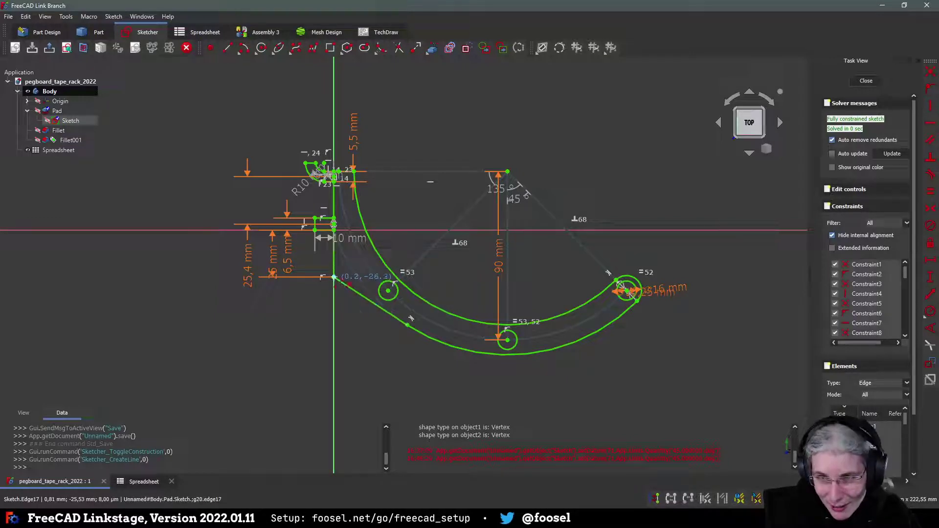
left_click(334, 373)
left_click(334, 374)
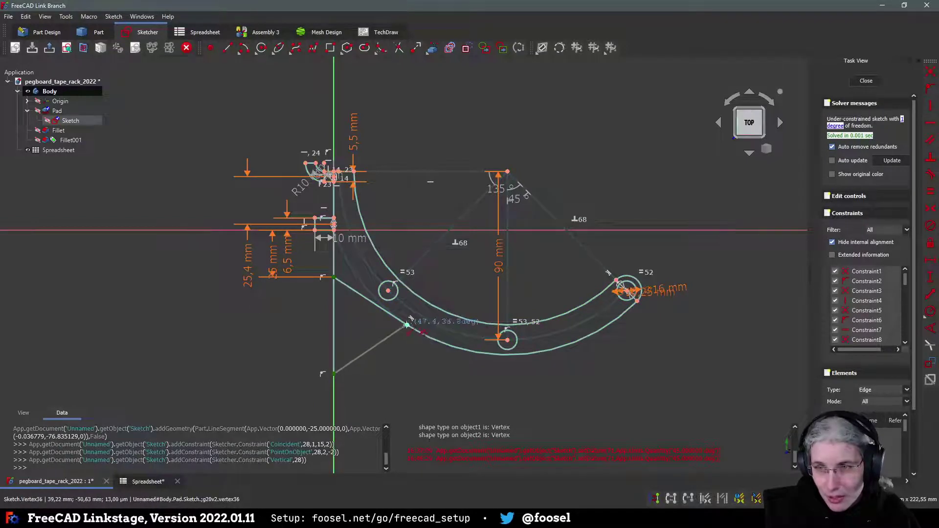
left_click(408, 324)
right_click(410, 376)
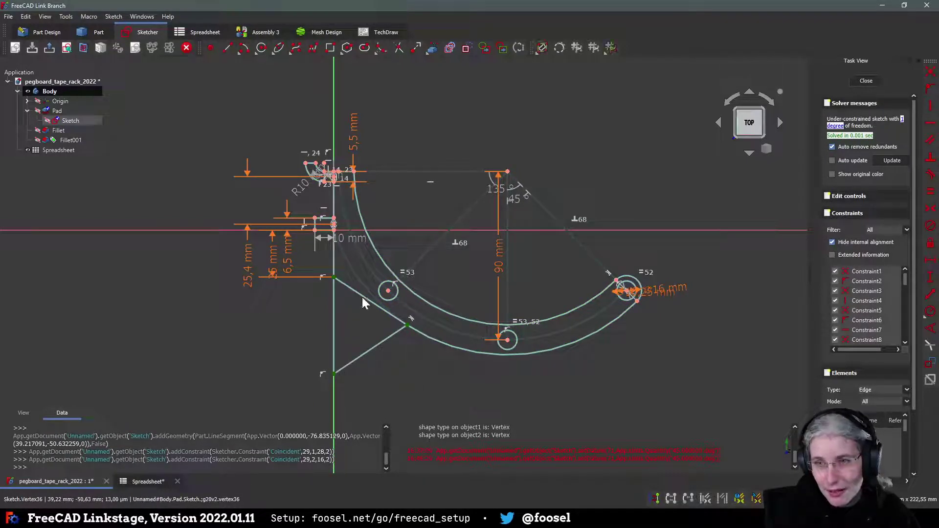
left_click(366, 298)
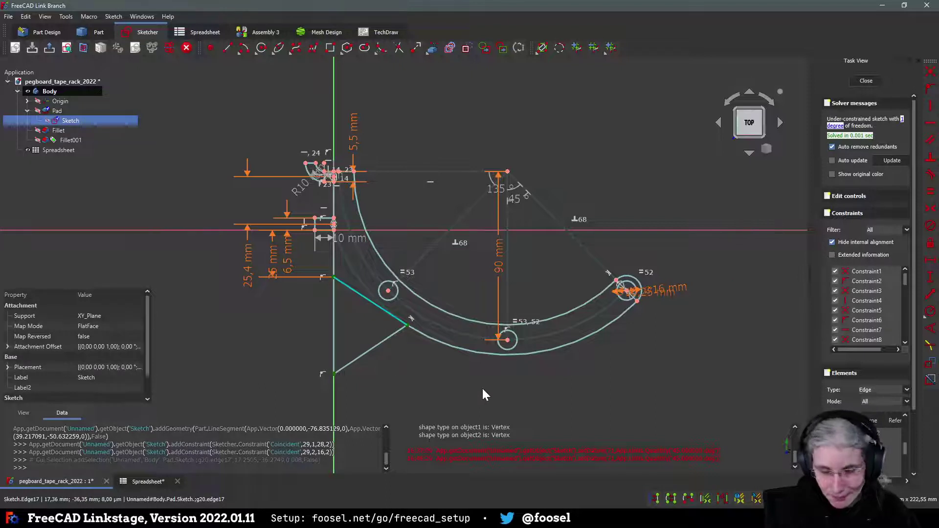
key("Delete")
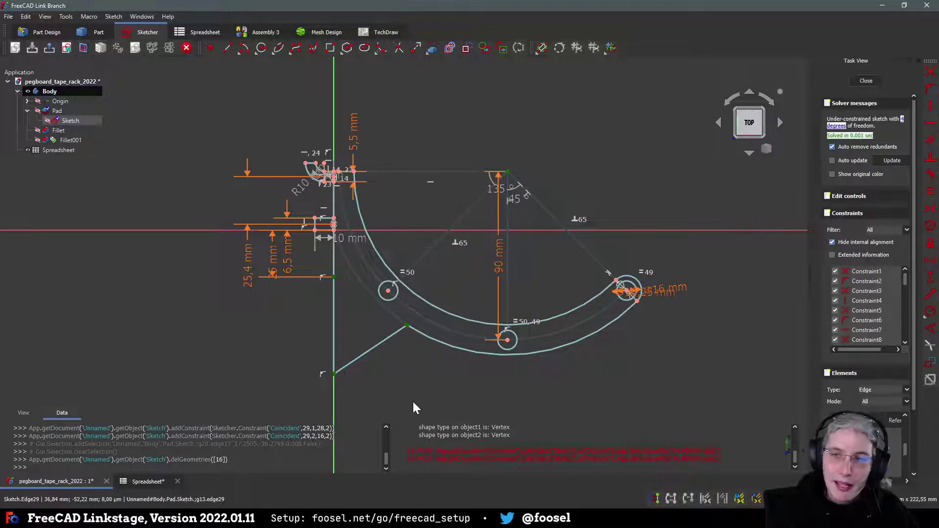
Step: Delete the new vertical and diagonal lines, trim the outer arc, and delete what remains
left_click(333, 323)
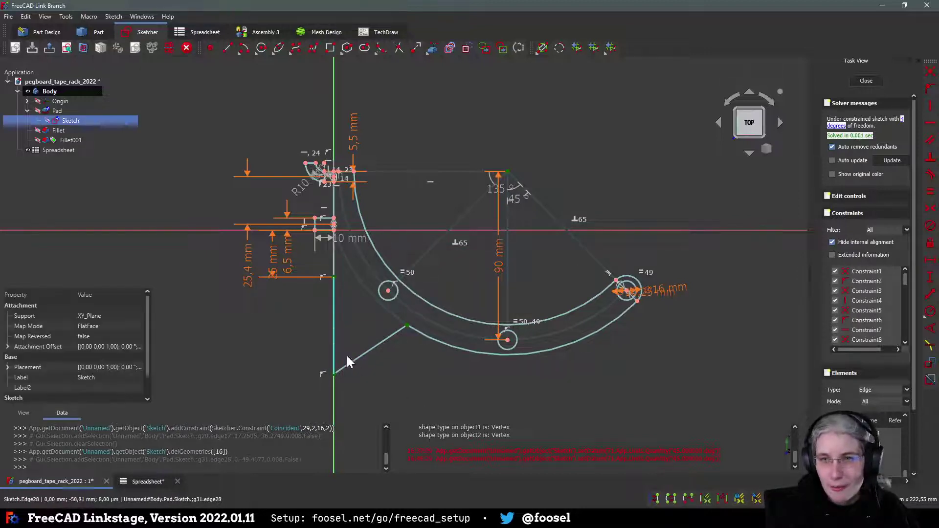
left_click(371, 349)
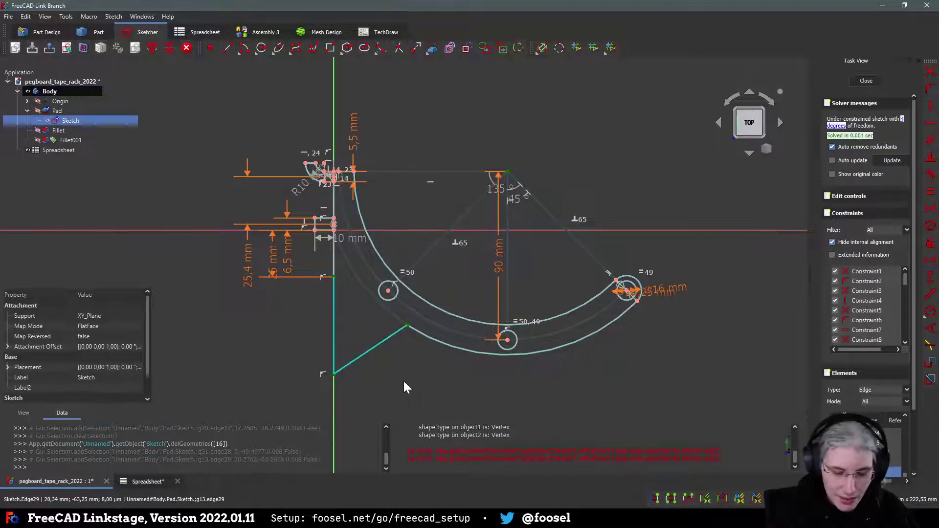
key("Delete")
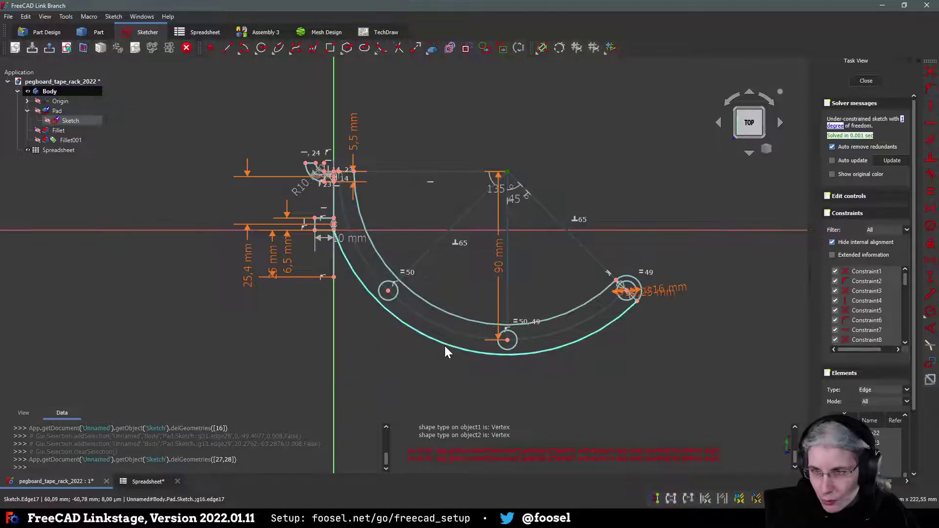
left_click_drag(453, 348, 437, 385)
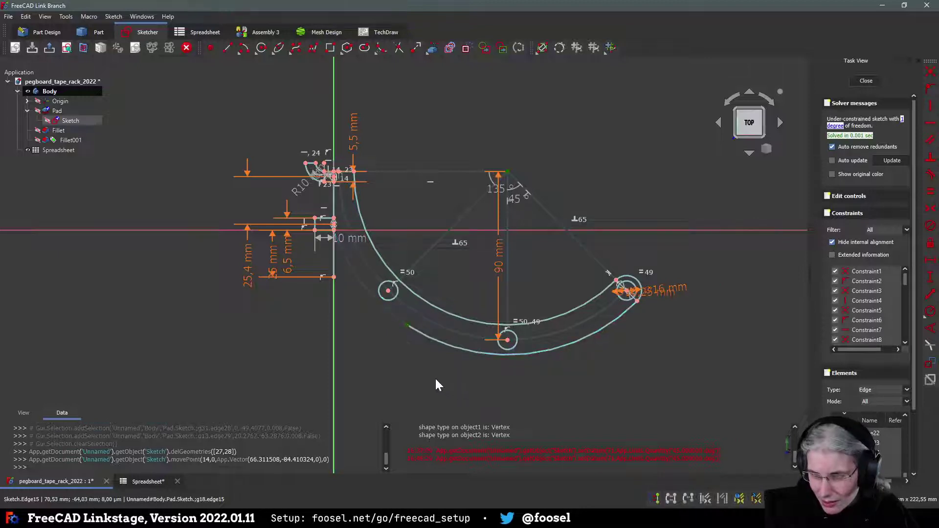
scroll(560, 372, "up", 1)
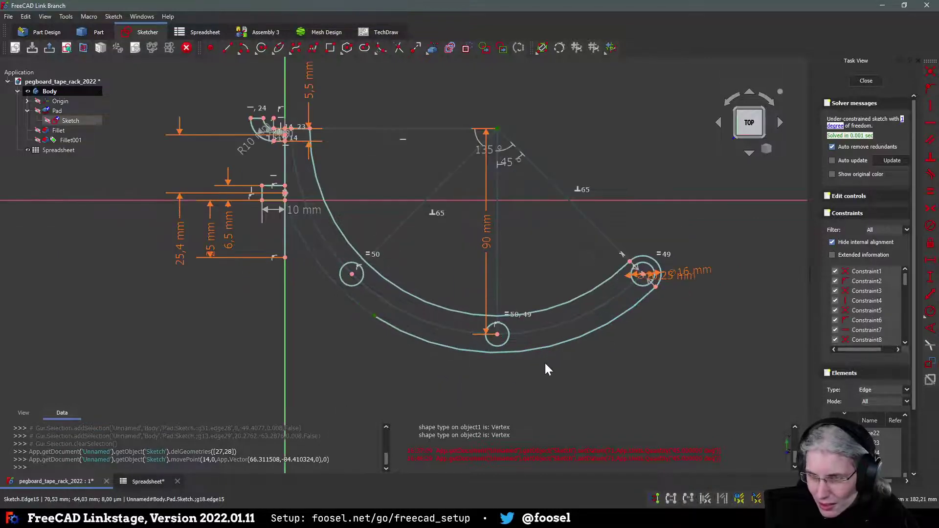
left_click(379, 320)
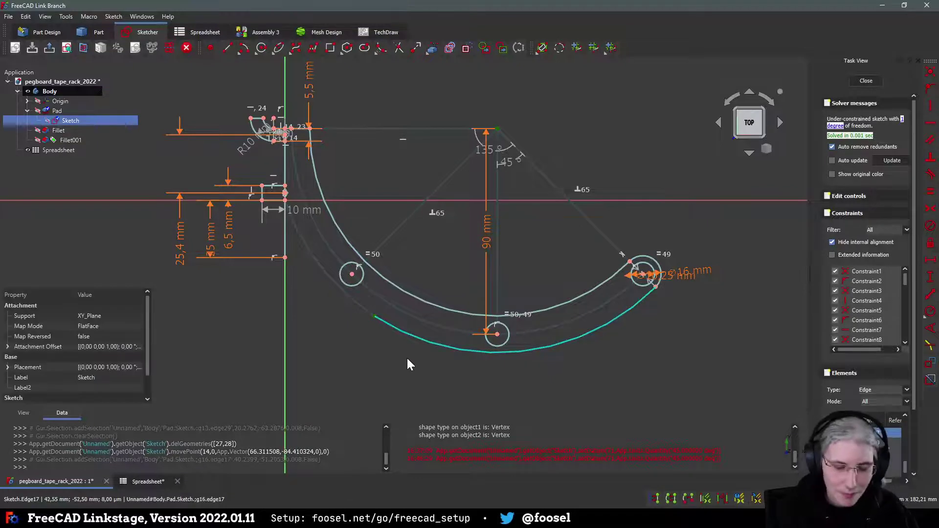
key("Delete")
scroll(423, 360, "down", 1)
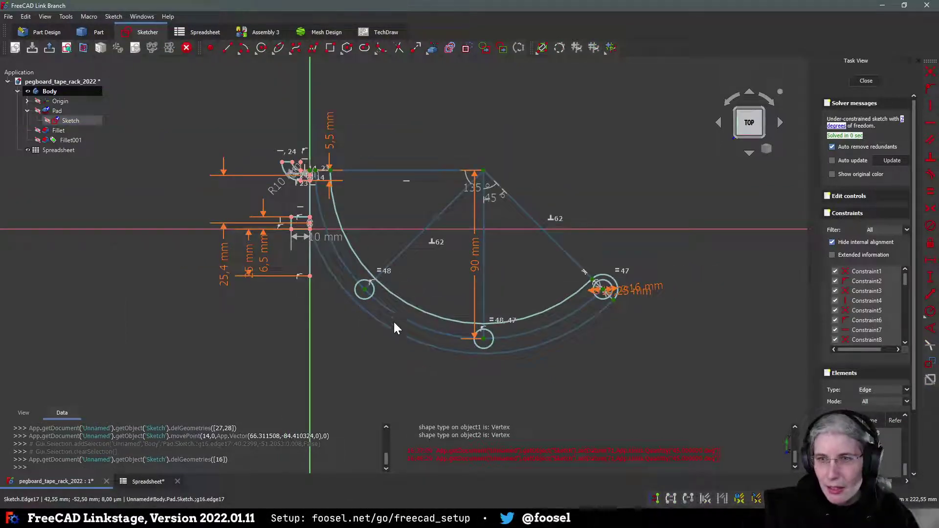
Step: Draw a bottom line from the vertical axis to the outer arc and constrain it horizontal
key("g")
key("l")
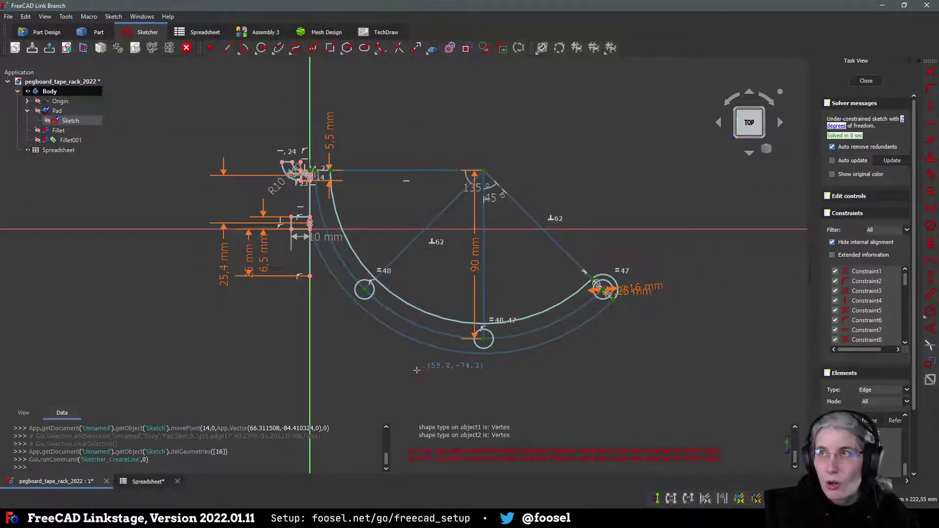
left_click(309, 338)
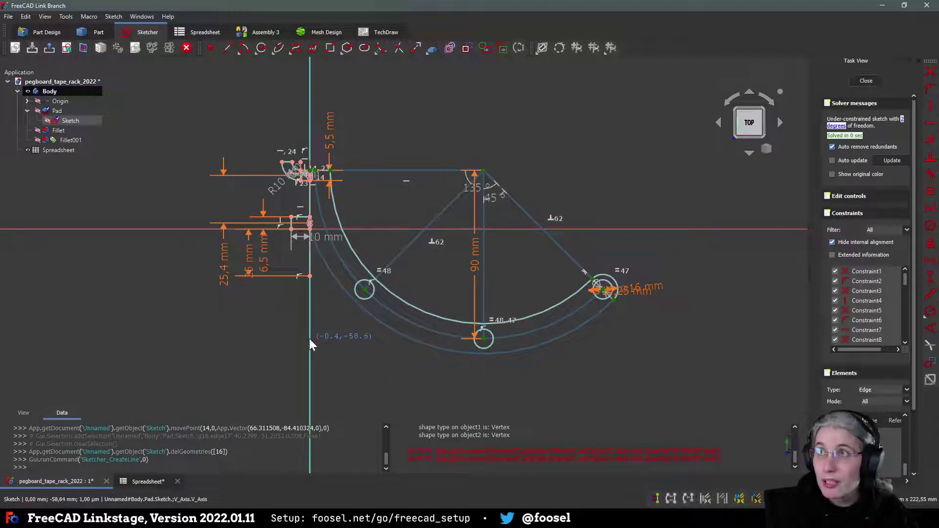
left_click(486, 354)
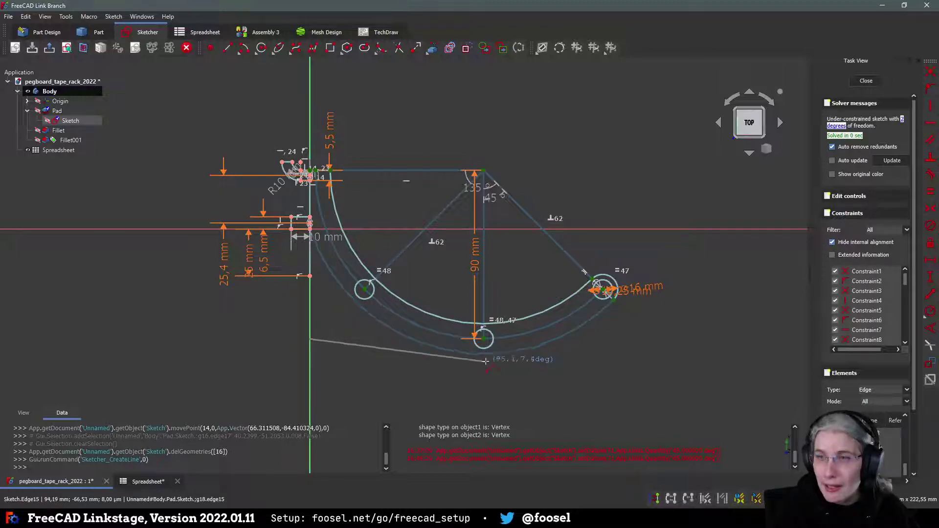
right_click(513, 380)
left_click(416, 353)
key("h")
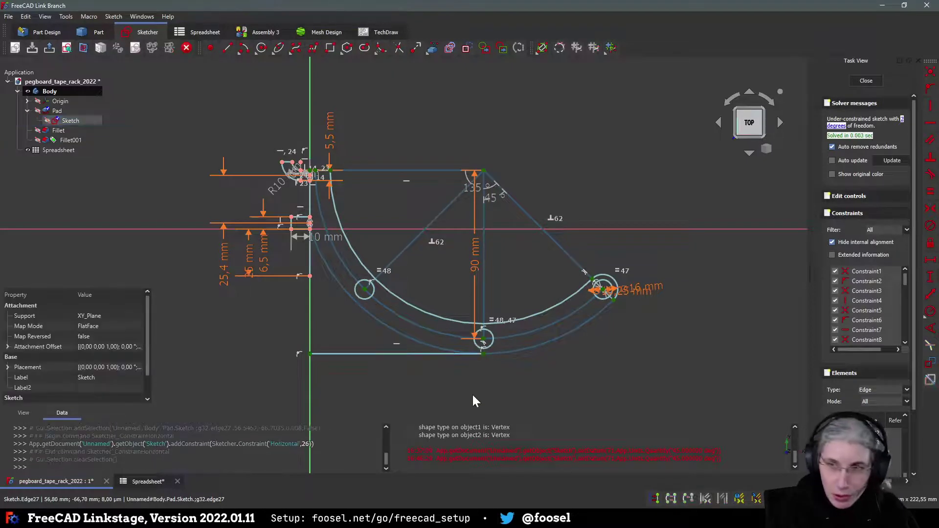
Step: Add a vertical side line on the axis and a new outer arc centred on the top vertex
left_click(227, 47)
left_click(310, 276)
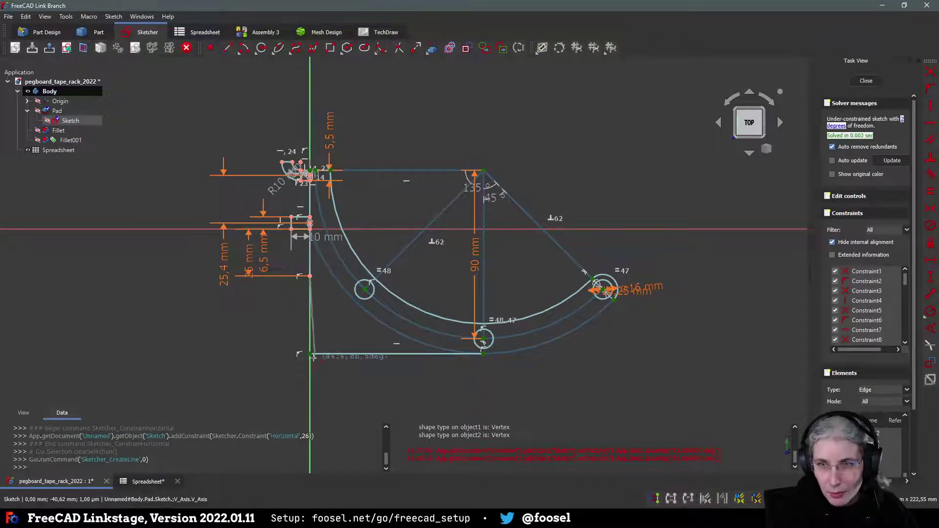
left_click(310, 353)
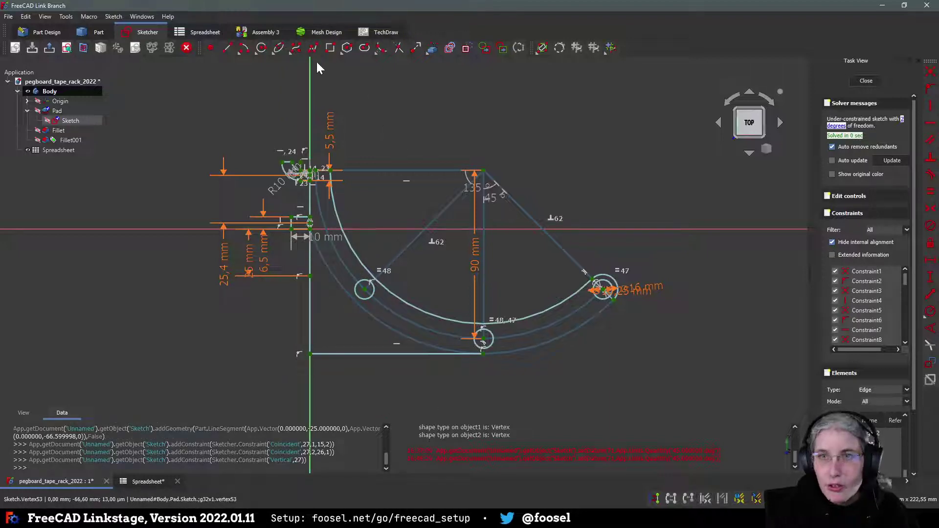
left_click(248, 49)
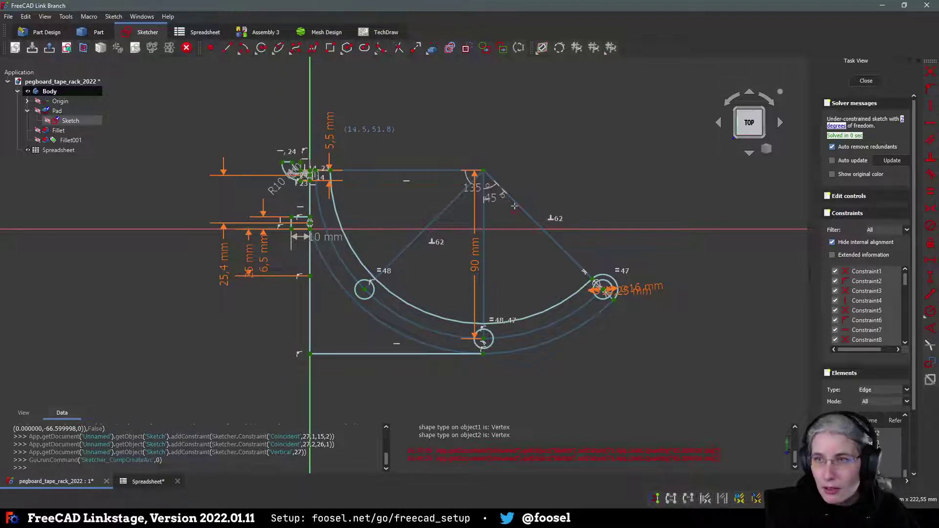
left_click(483, 170)
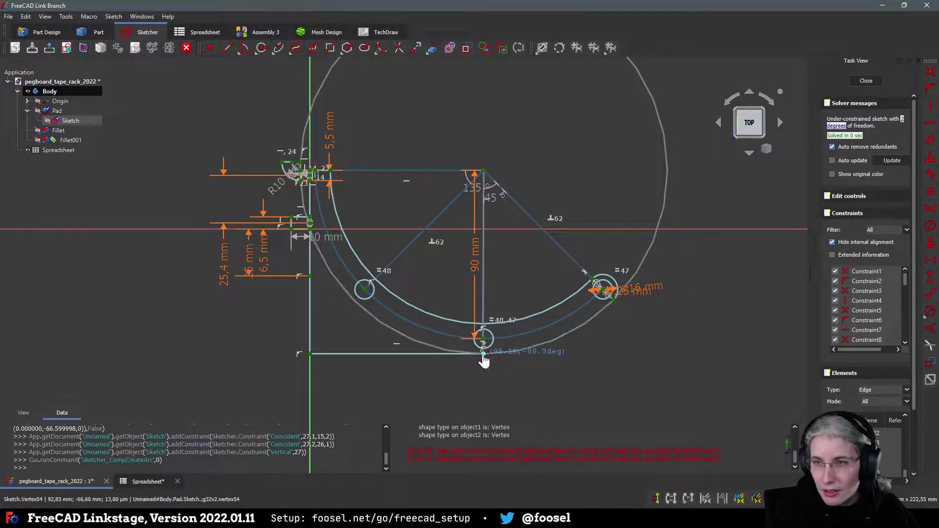
left_click(484, 353)
left_click(612, 300)
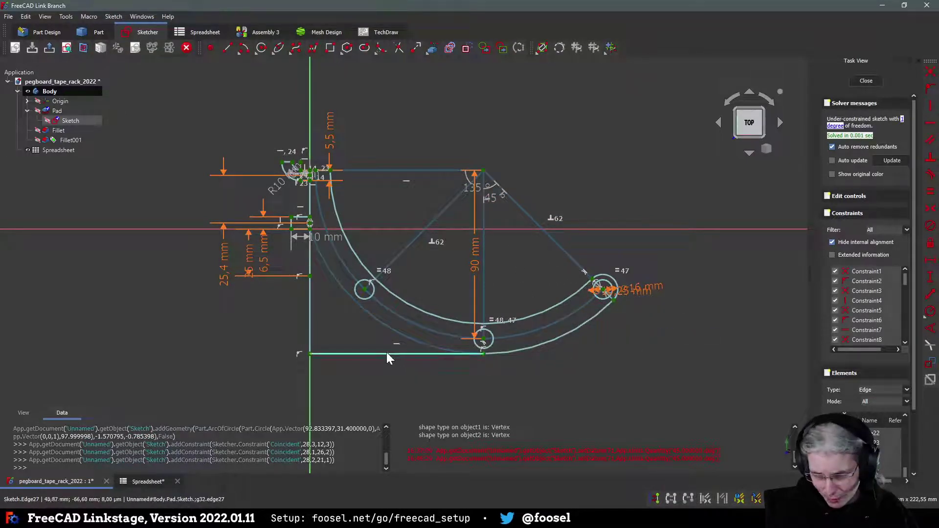
Step: Check the outer arc's remaining freedom by dragging it, then save the document
left_click(902, 121)
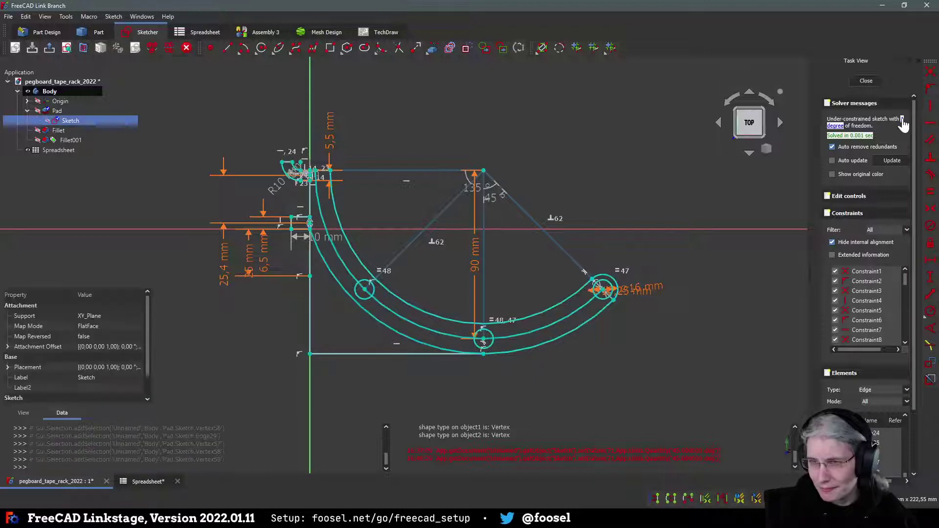
left_click(502, 380)
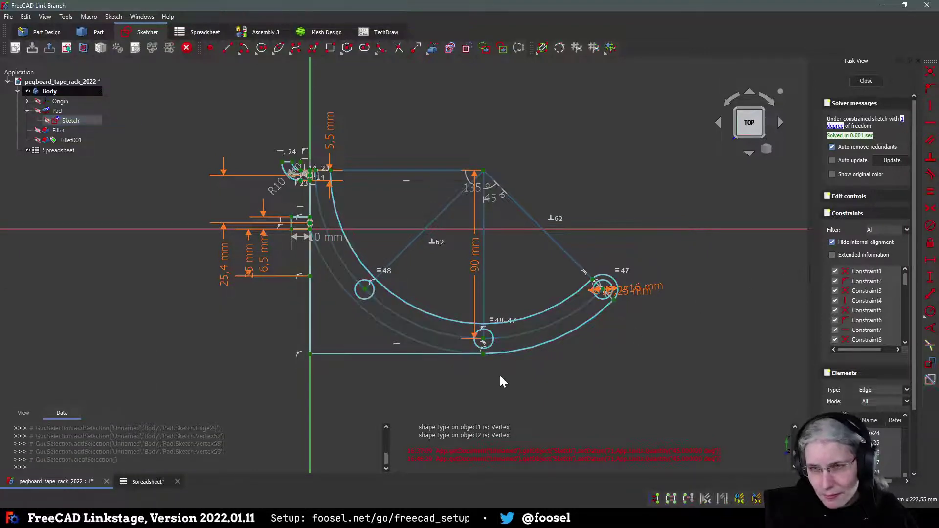
left_click(412, 343)
mouse_move(413, 344)
left_mouse_down()
mouse_move(406, 351)
mouse_move(442, 361)
left_mouse_up()
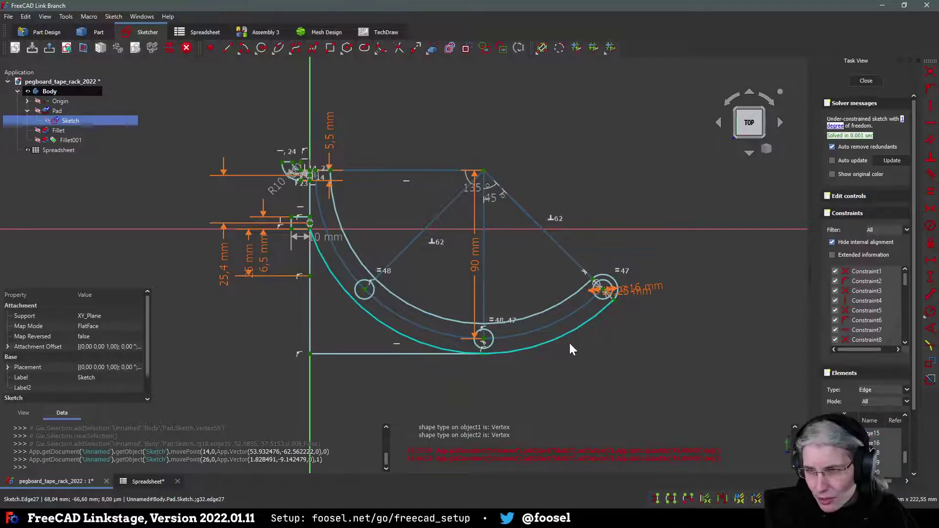
left_click_drag(568, 338, 596, 322)
mouse_move(562, 379)
middle_mouse_down()
mouse_move(509, 386)
mouse_move(512, 394)
middle_mouse_up()
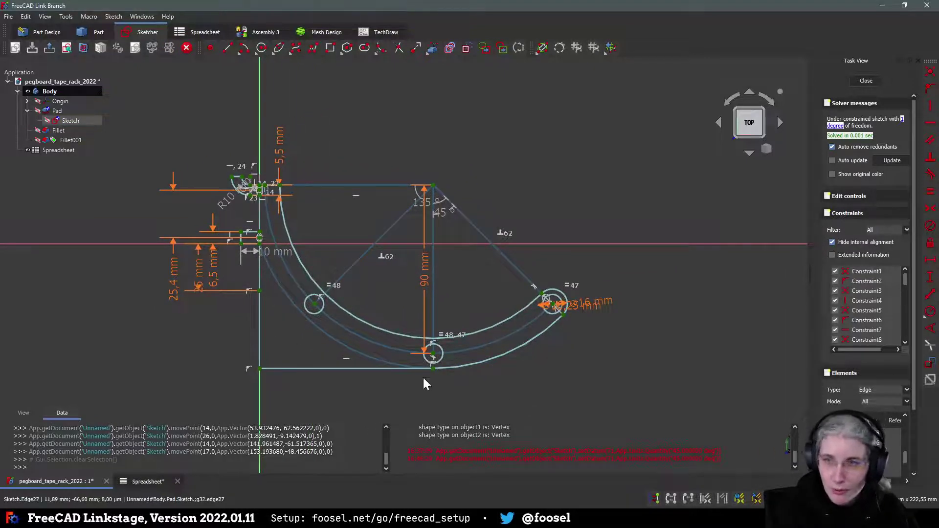
middle_click_drag(592, 382, 612, 371)
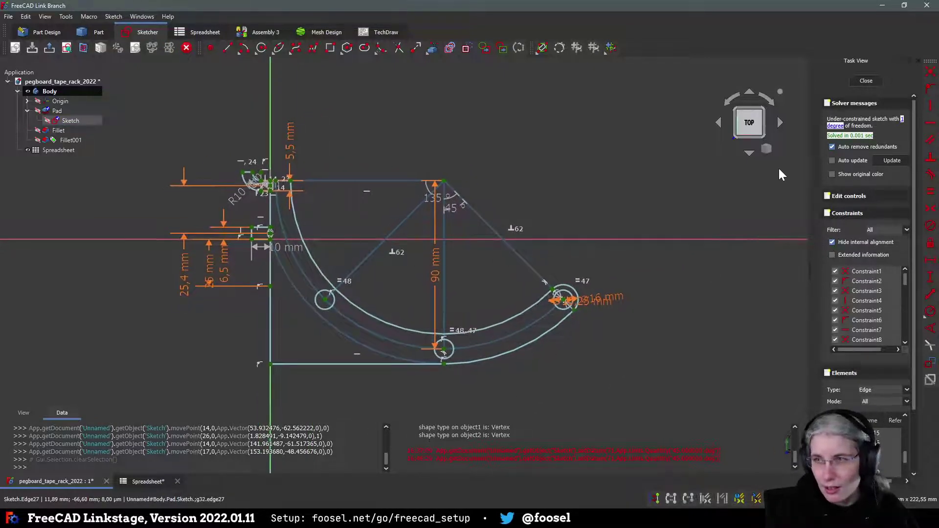
key("ctrl+s")
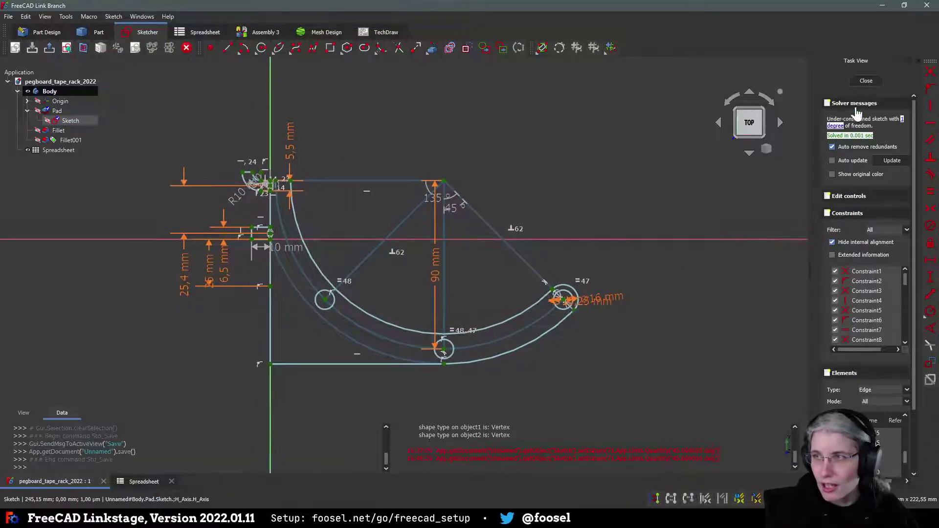
Step: Close the sketch and orbit the padded bracket to inspect its flat bottom, ending in top view
left_click(865, 81)
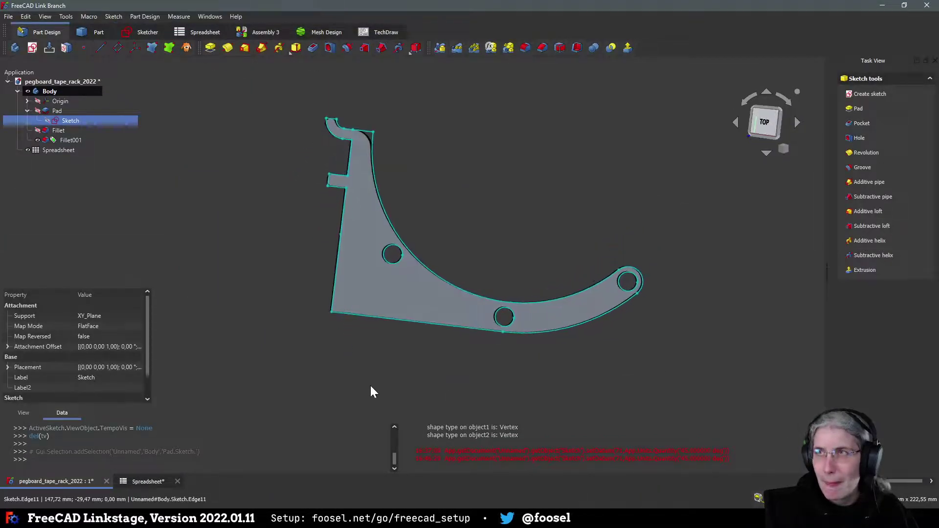
middle_click_drag(371, 386, 378, 363)
middle_click_drag(557, 378, 637, 408)
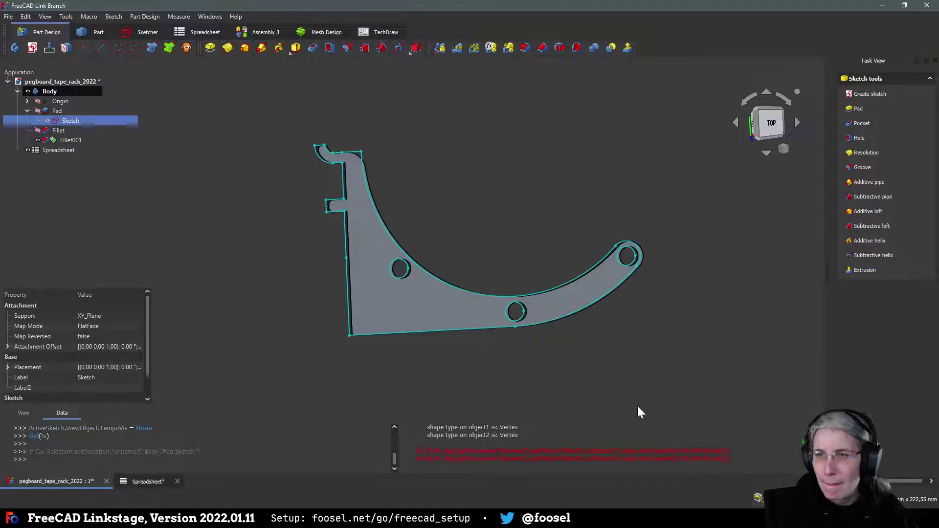
middle_click_drag(637, 404, 560, 321)
key("2")
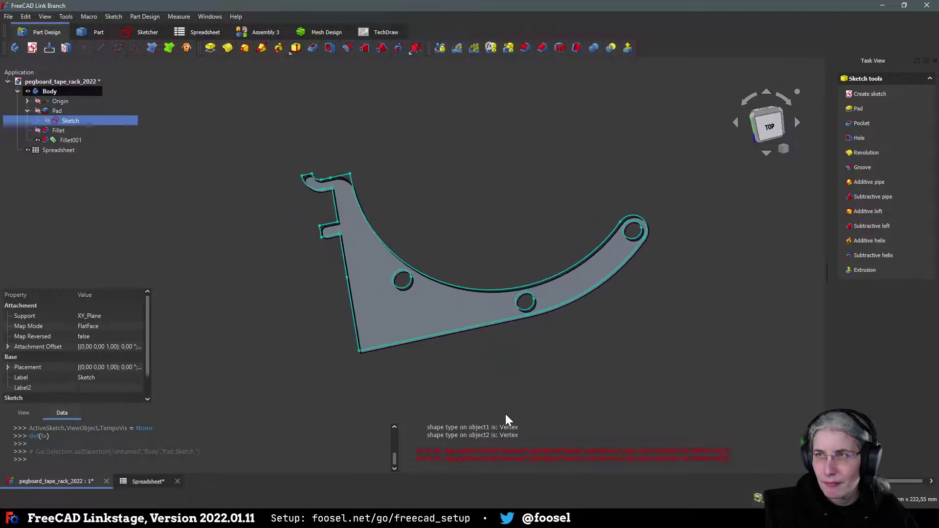
mouse_move(643, 366)
middle_mouse_down()
mouse_move(610, 344)
mouse_move(630, 367)
middle_mouse_up()
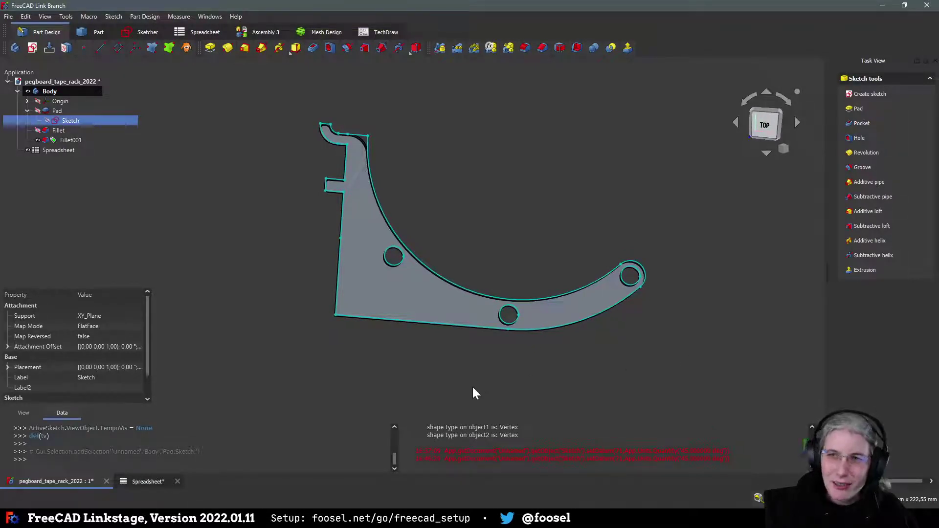
middle_click_drag(474, 392, 391, 260)
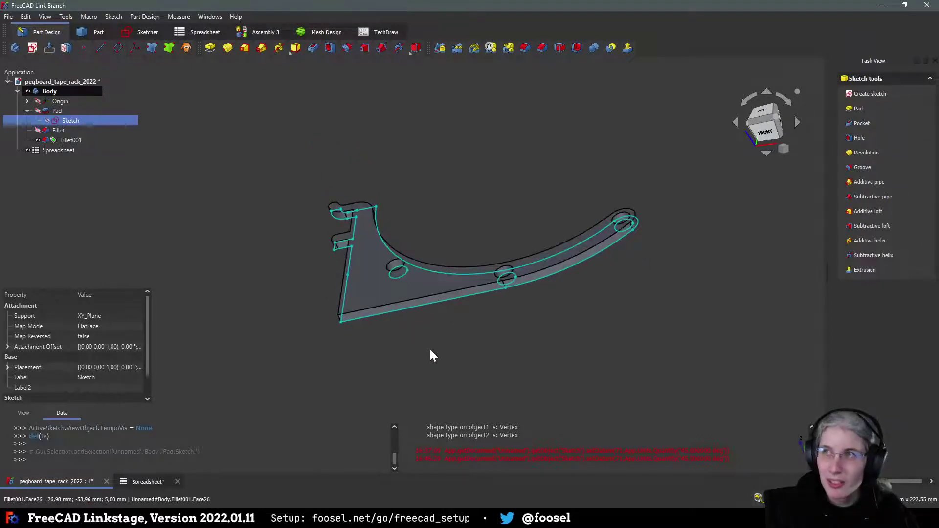
key("2")
middle_click_drag(588, 346, 581, 328)
Step: Reopen the base sketch and draw an inner arc centred on the top vertex for the cutout's curved side
left_click(69, 140)
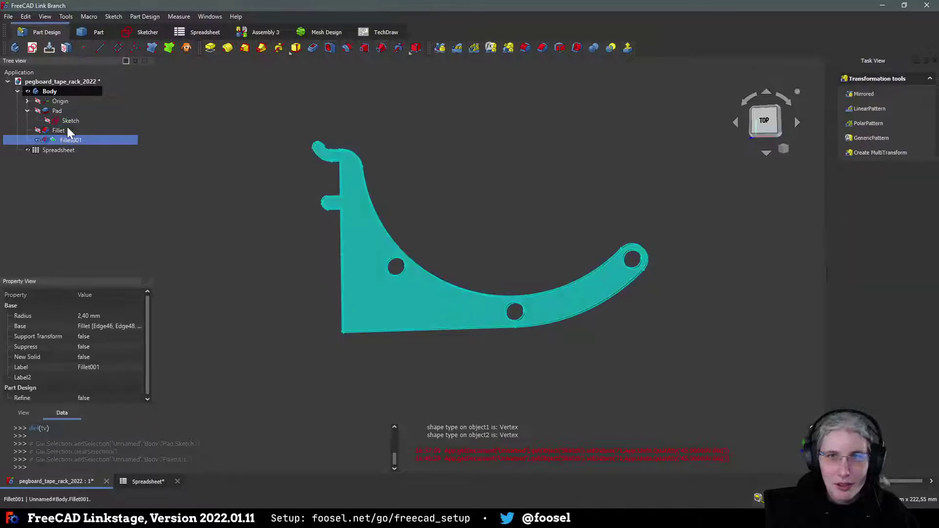
double_click(69, 120)
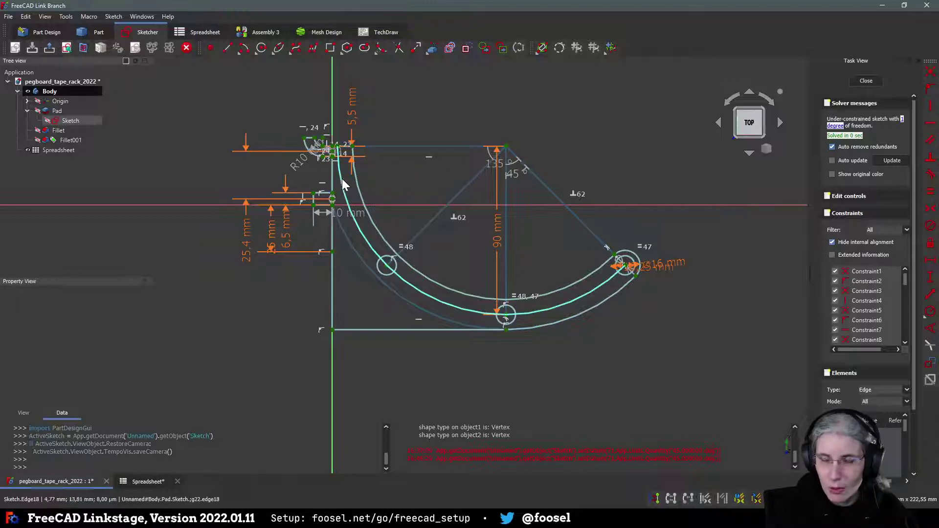
left_click(245, 47)
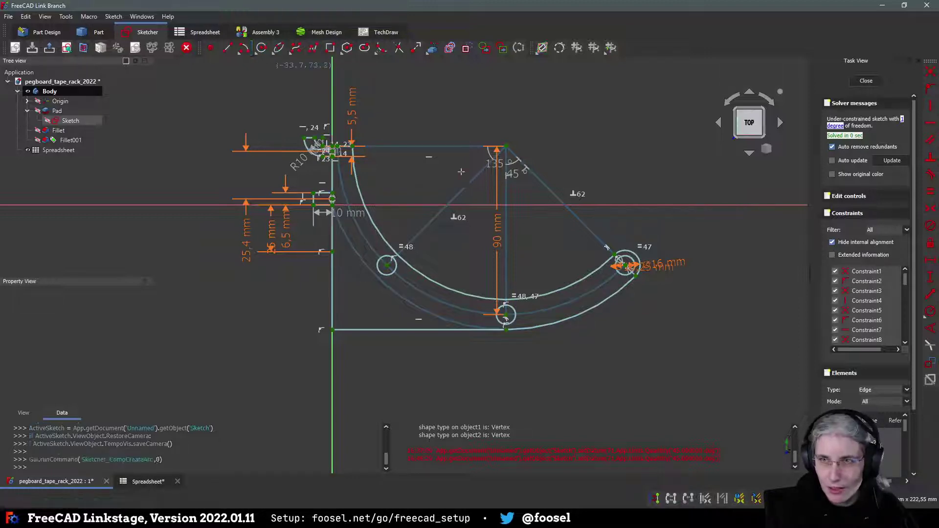
left_click(506, 148)
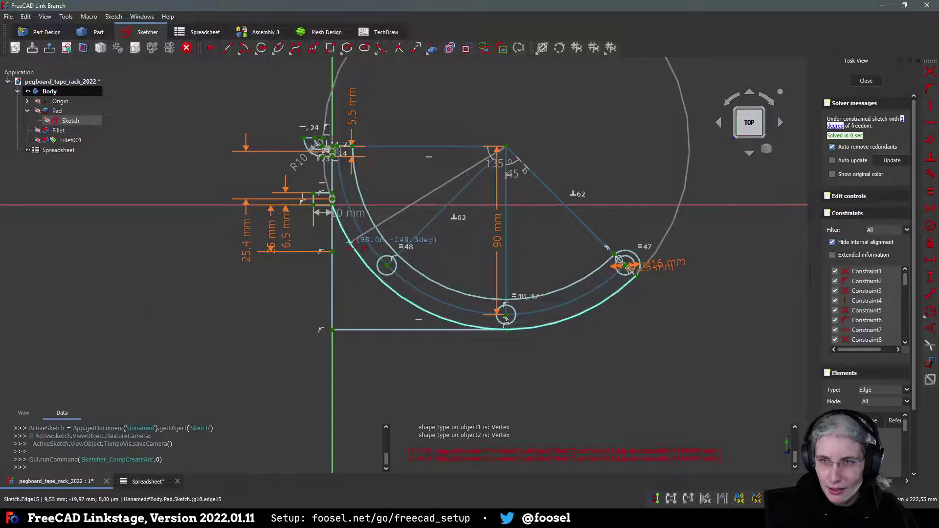
left_click(351, 243)
left_click(410, 331)
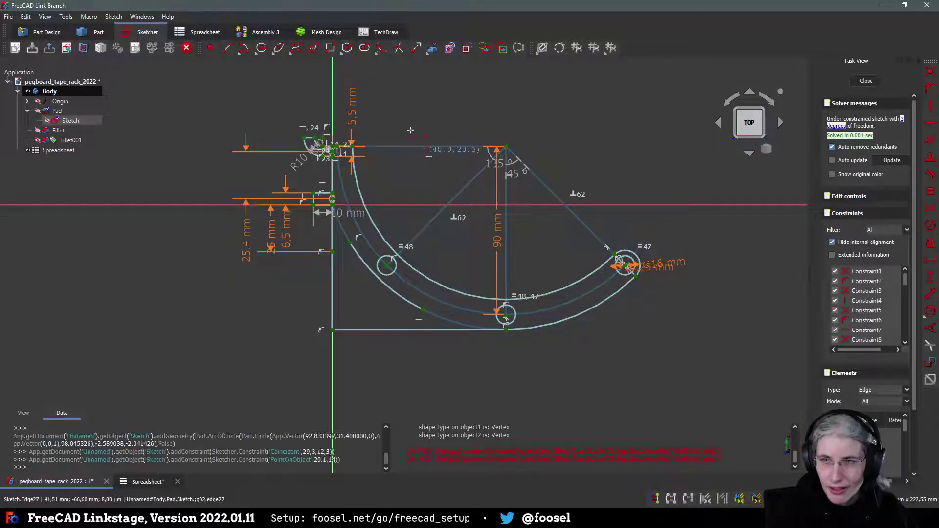
Step: Draw the triangle's vertical and horizontal sides from the arc's end, then select its corner and the bracket's bottom corner
left_click(227, 48)
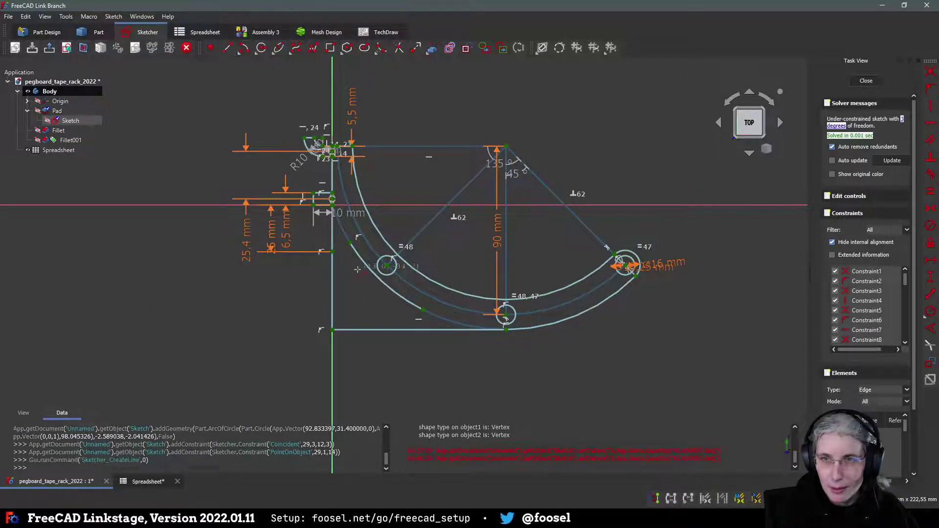
left_click(351, 244)
left_click(351, 311)
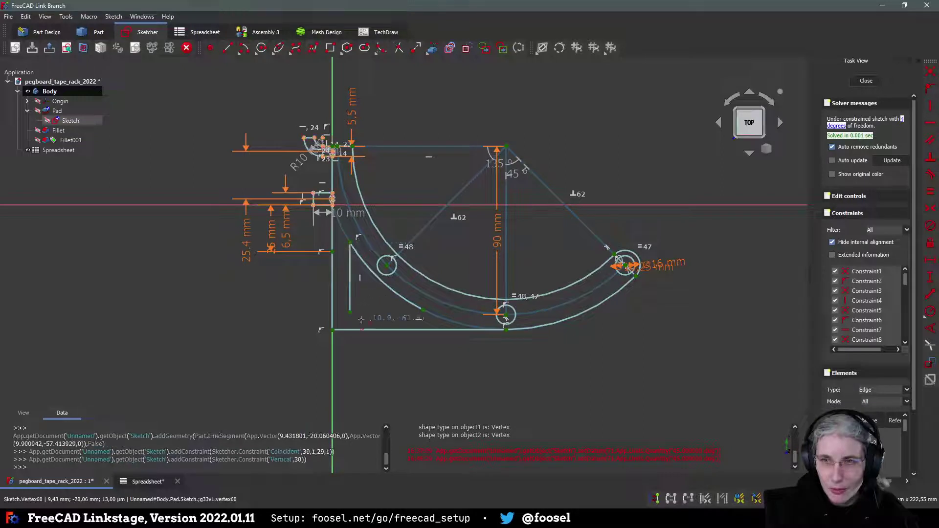
left_click(421, 310)
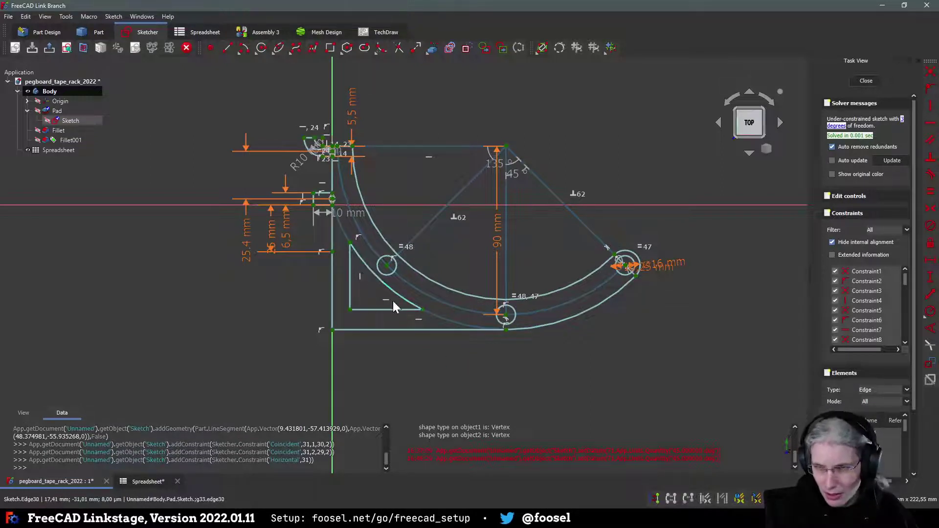
left_click(350, 311)
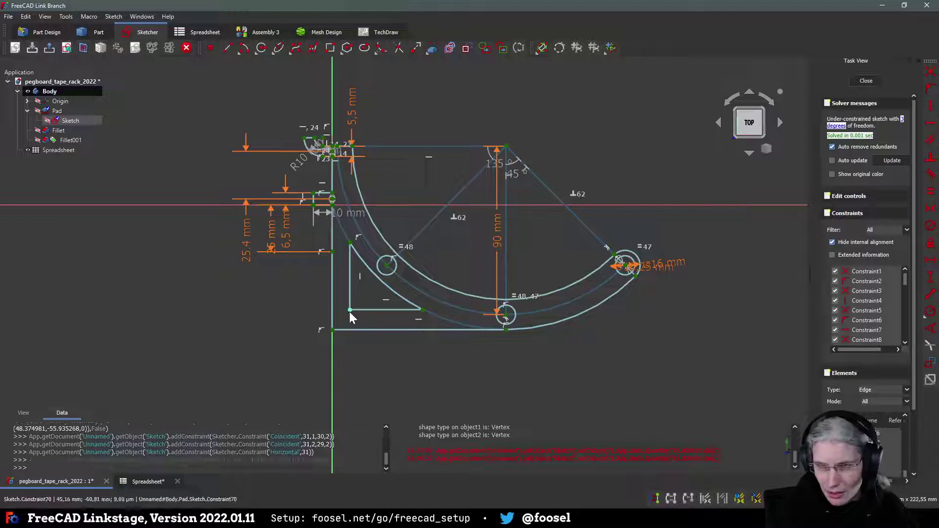
left_click(332, 331)
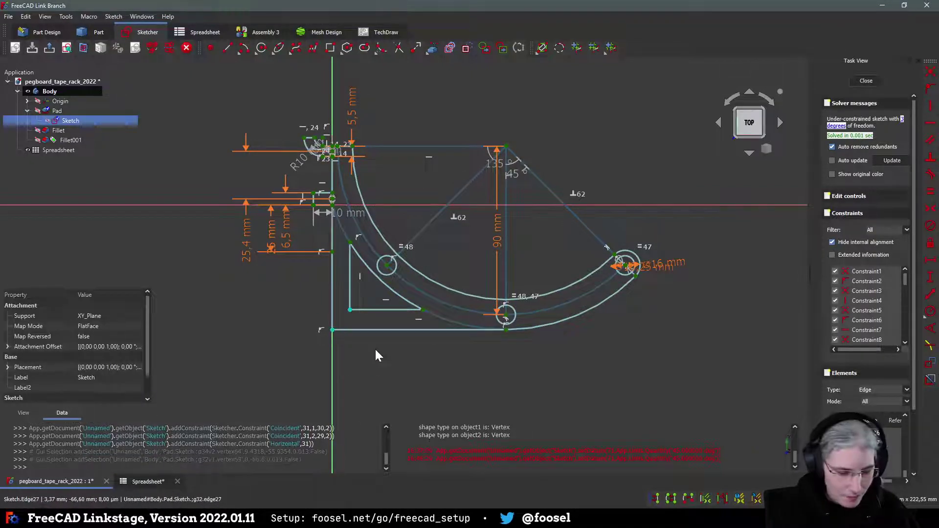
Step: Set a 10 mm vertical gap from the bracket's bottom corner and place the triangle's top corner 90 mm from the origin
key("i")
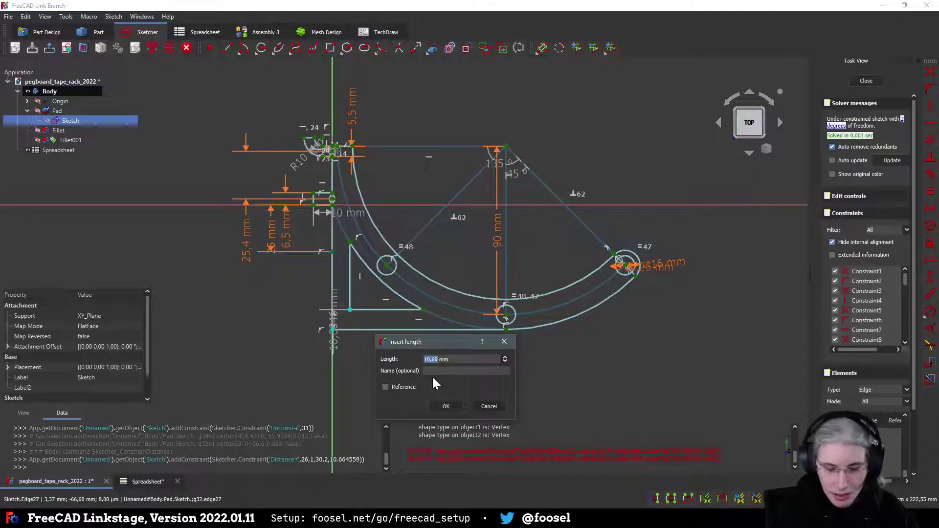
key("Return")
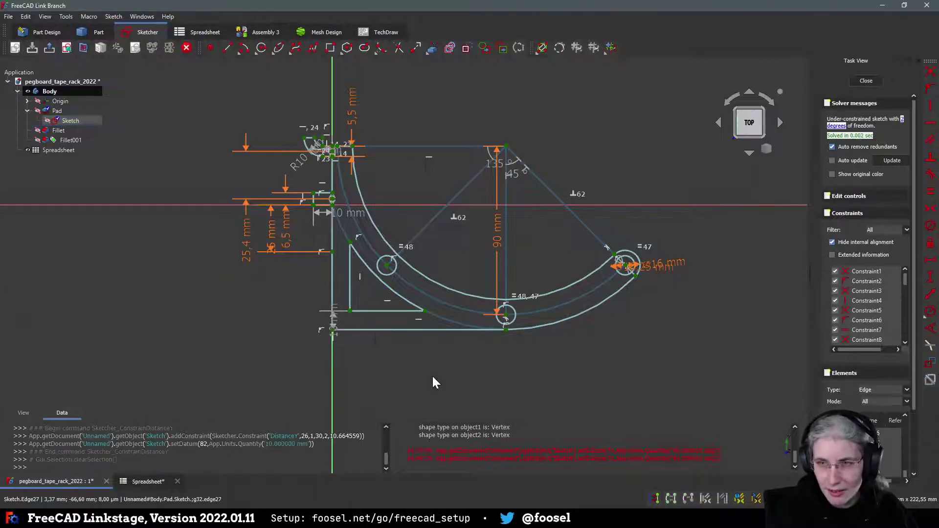
left_click(350, 243)
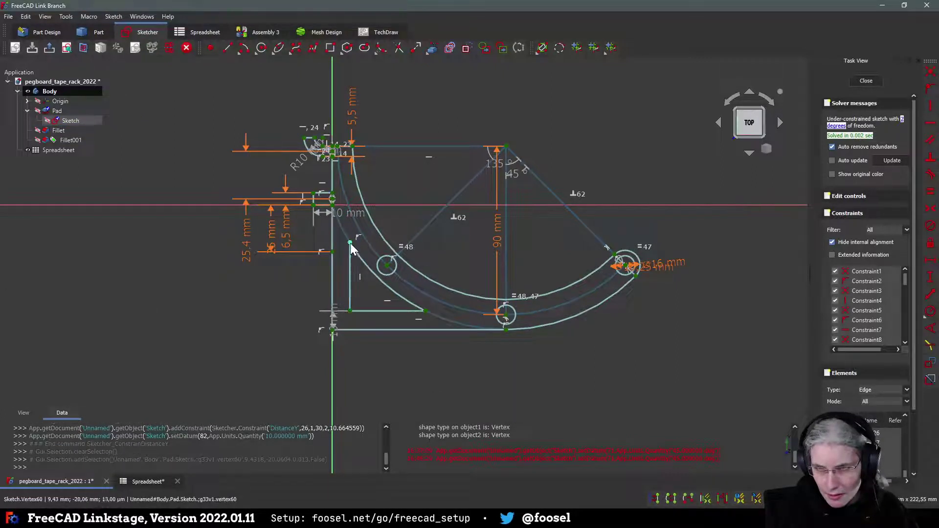
left_click(332, 205)
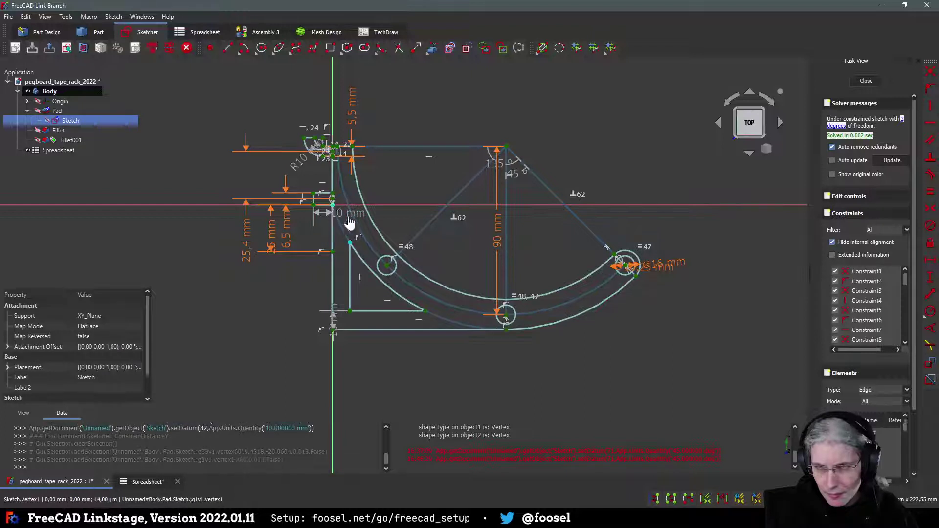
type("i")
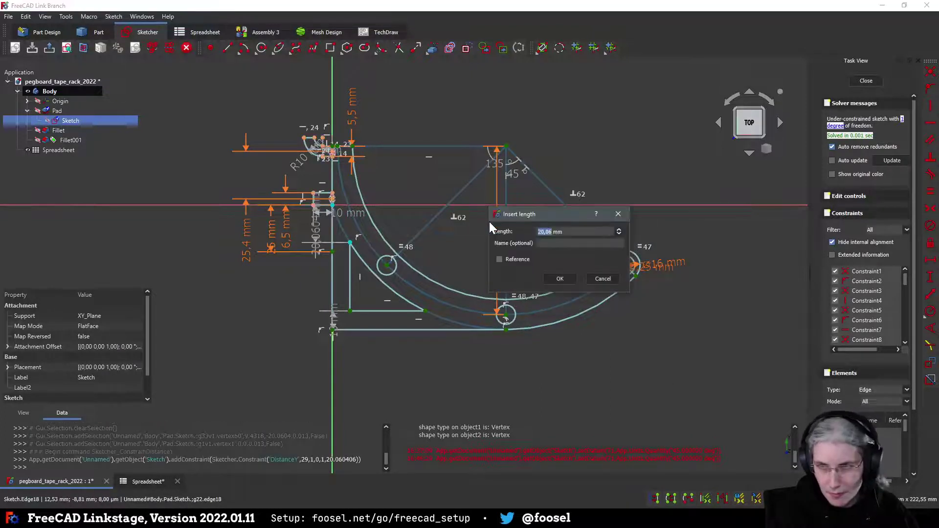
type("90")
key("Return")
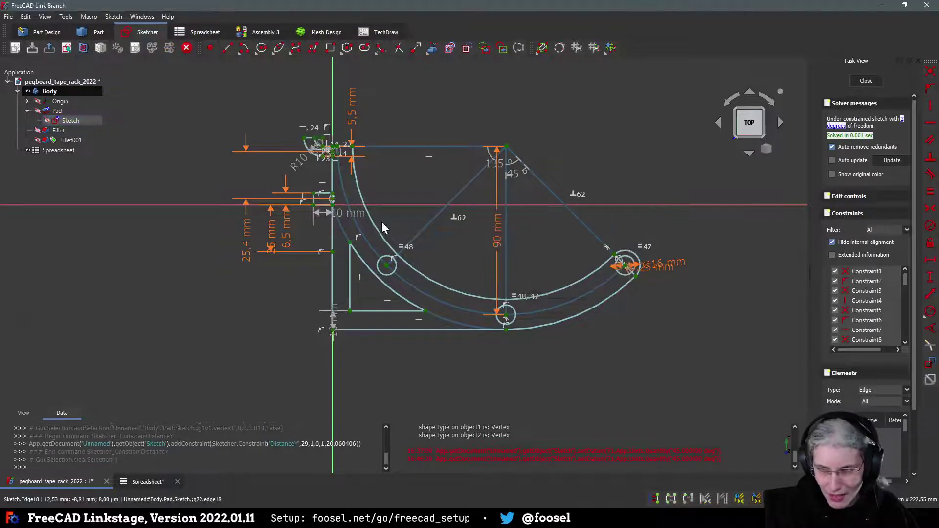
Step: Place the triangle's right-angled corner 10 mm horizontally from the bracket's bottom-left corner
left_click(350, 243)
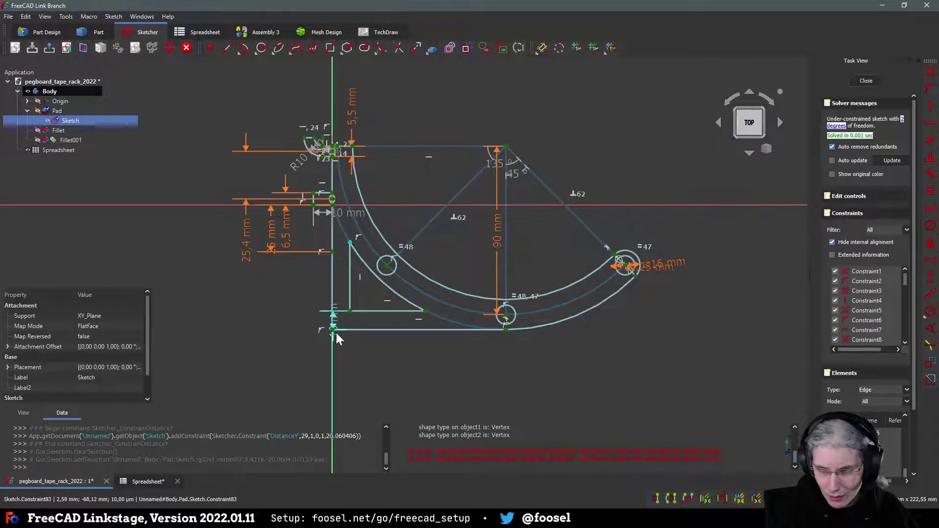
left_click(349, 309)
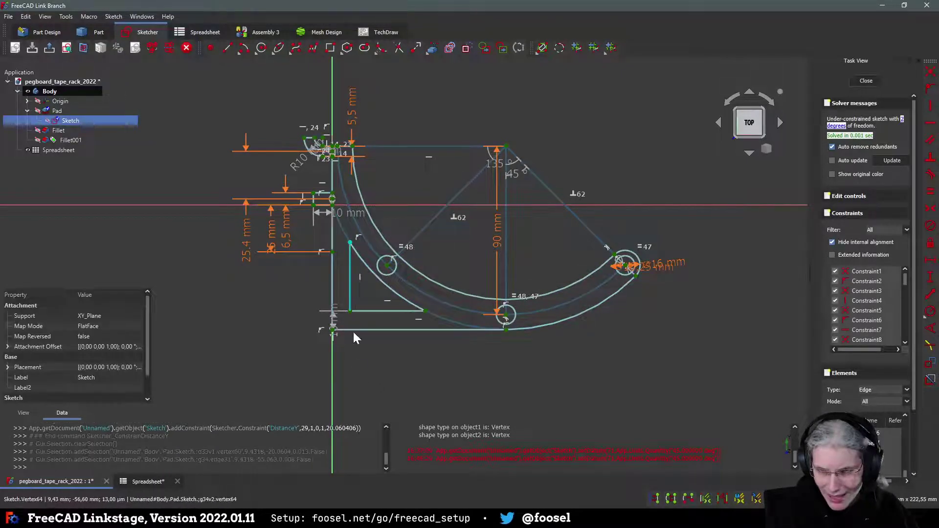
left_click(350, 312)
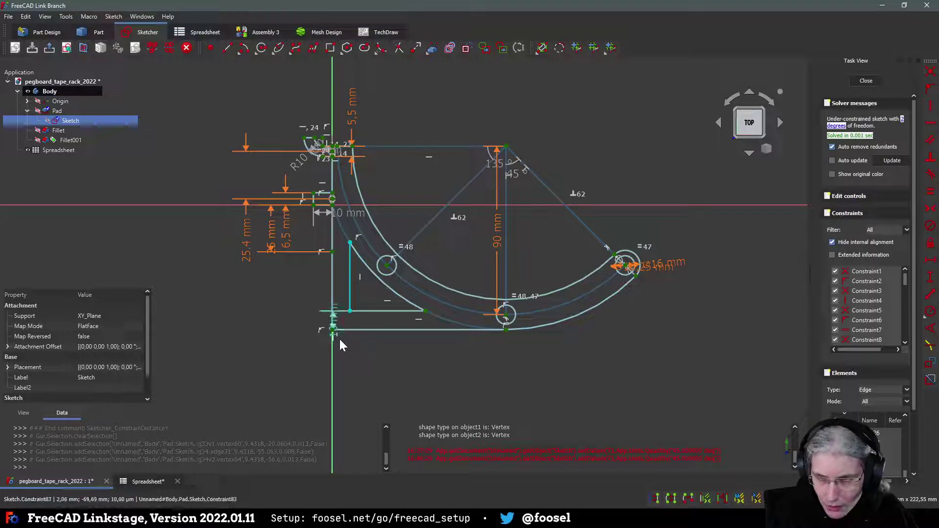
left_click(360, 363)
left_click(349, 311)
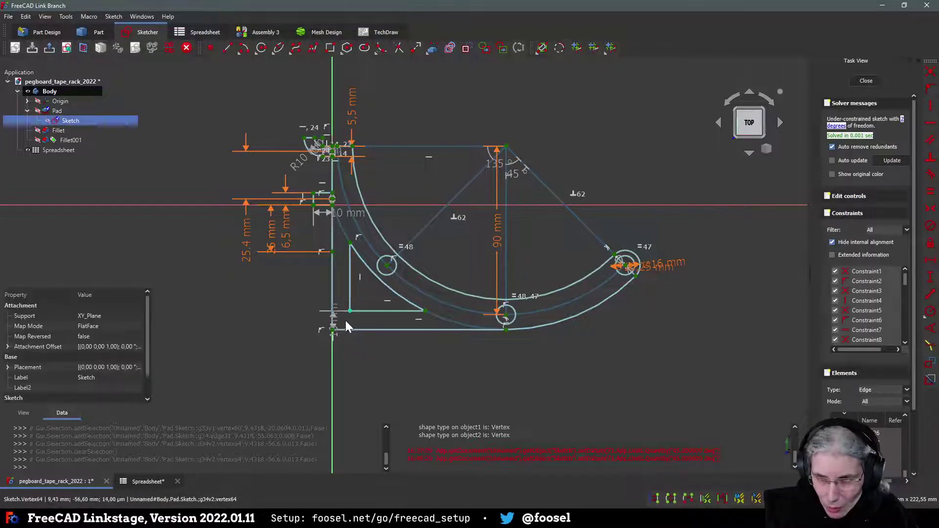
left_click(332, 329)
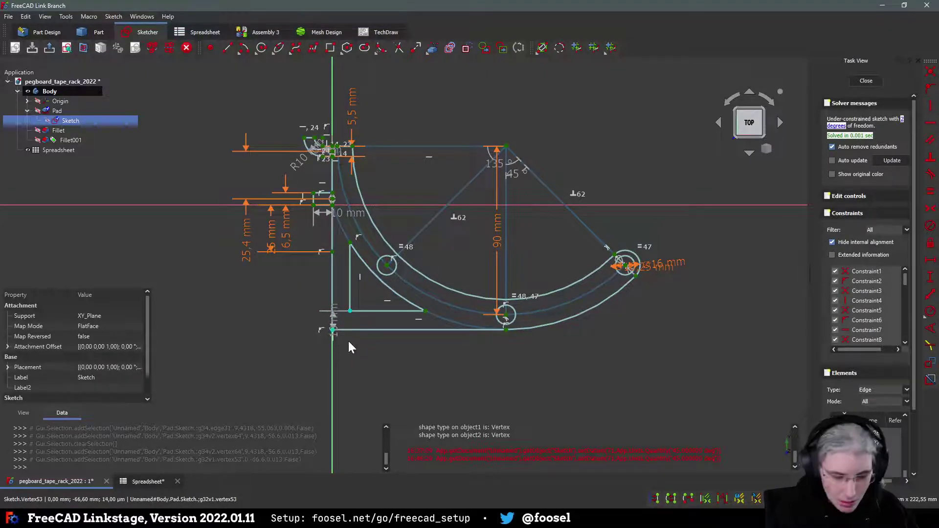
type("l10")
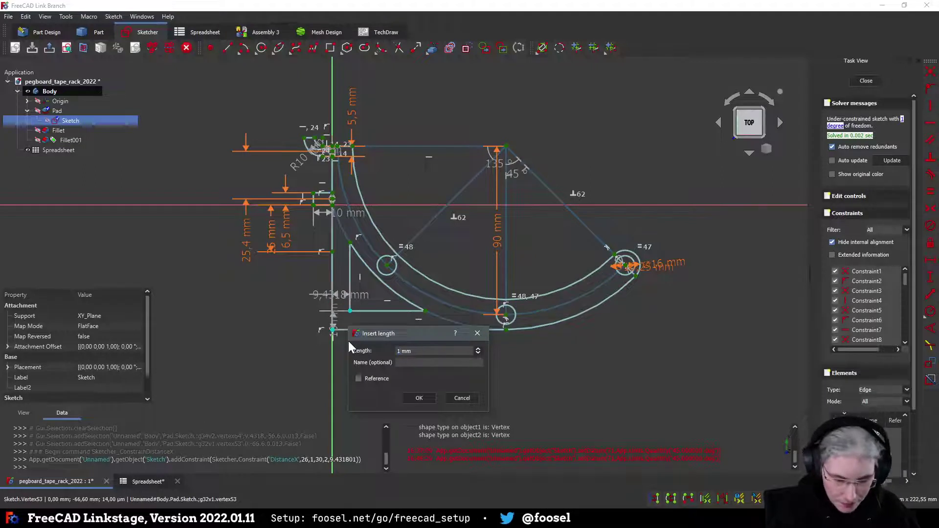
key("Return")
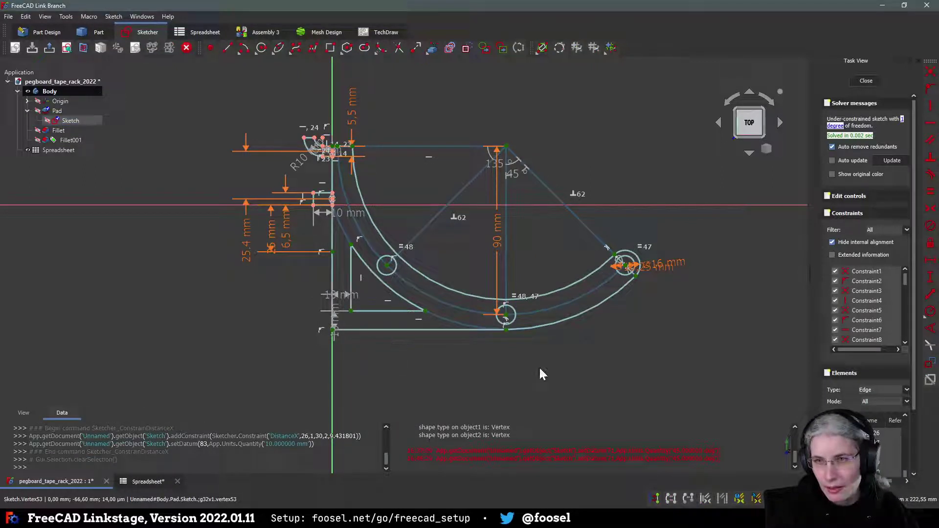
Step: Exit Sketcher so the pad updates with the curved triangular cutout in its lower-left corner
left_click(866, 80)
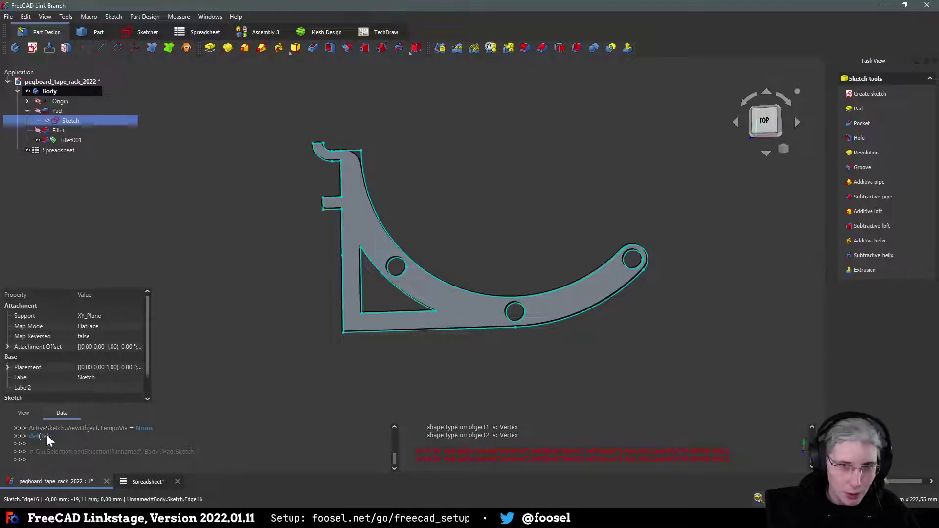
Step: Reopen the sketch and change the 10 mm dimension near the peg to 5 mm
double_click(73, 122)
scroll(339, 225, "up", 4)
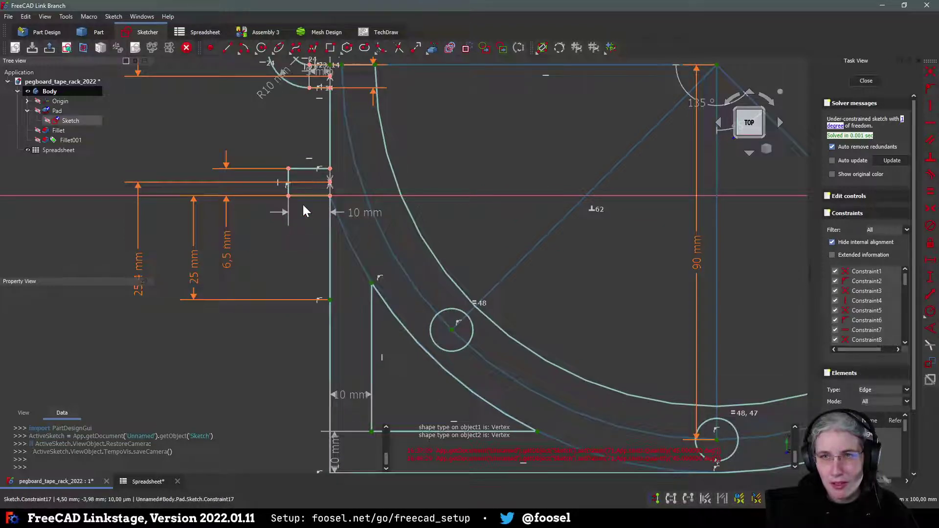
scroll(291, 239, "down", 1)
scroll(290, 239, "up", 1)
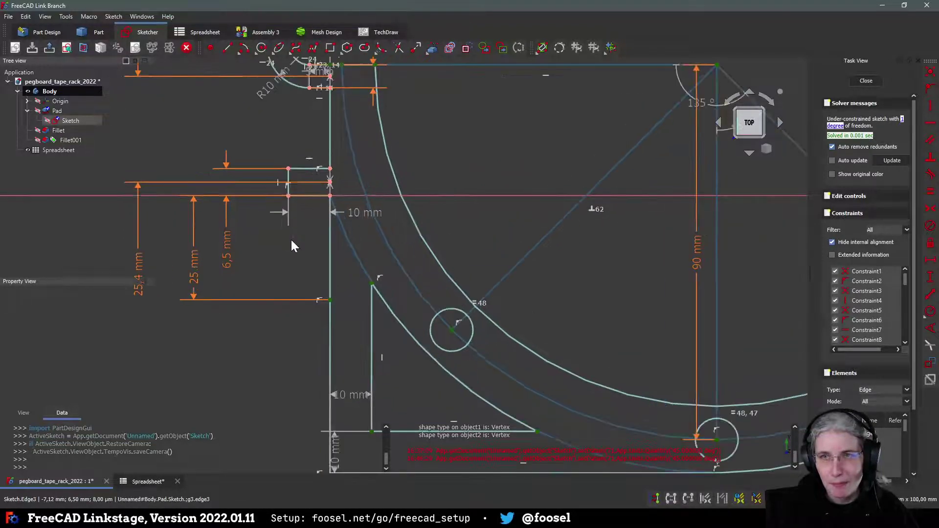
double_click(360, 216)
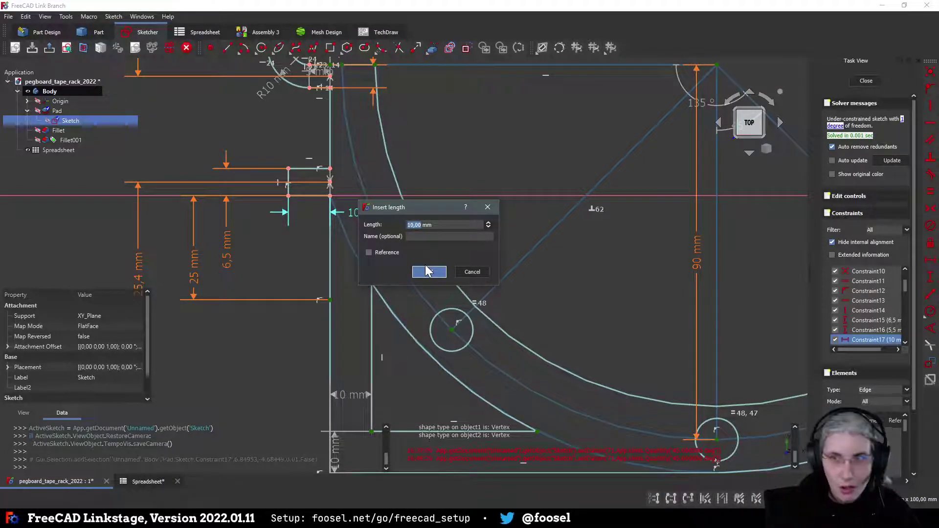
type("5")
left_click(426, 271)
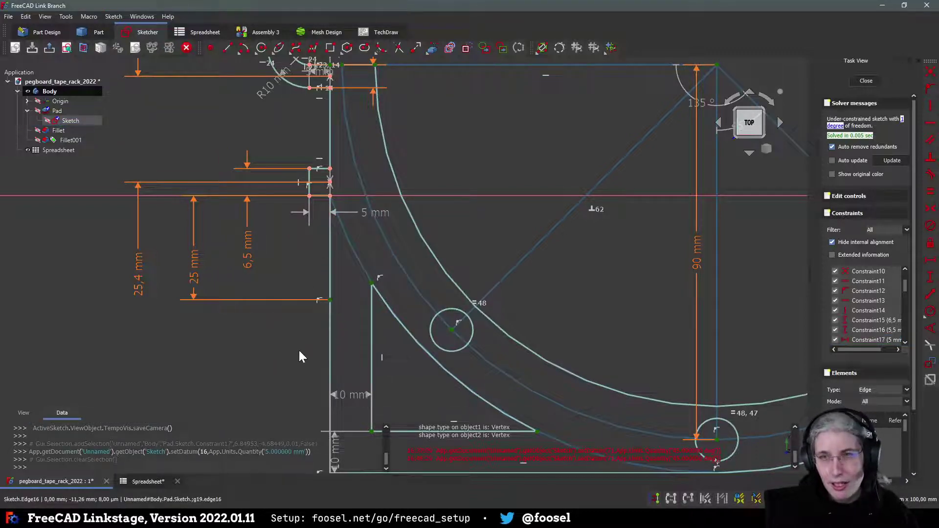
Step: Delete the two vertical edges on the bracket's left side
left_click(332, 360)
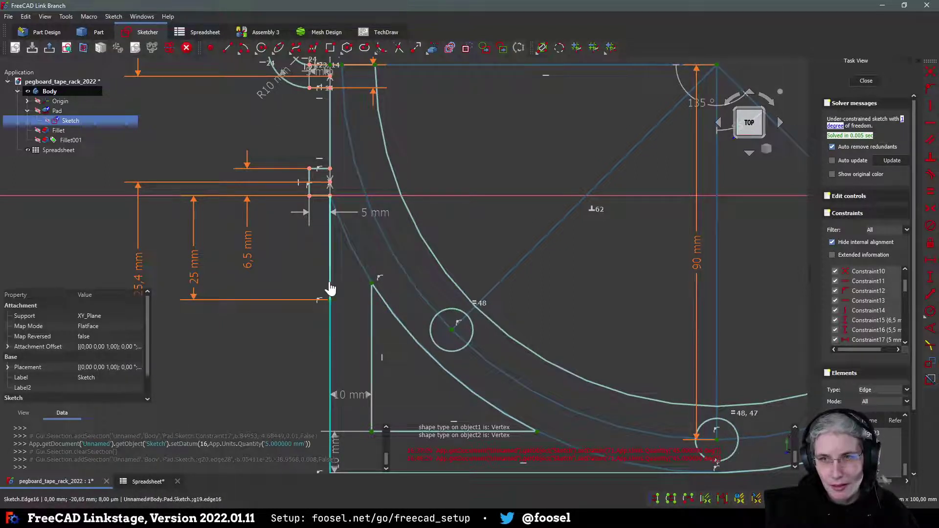
left_click(330, 283)
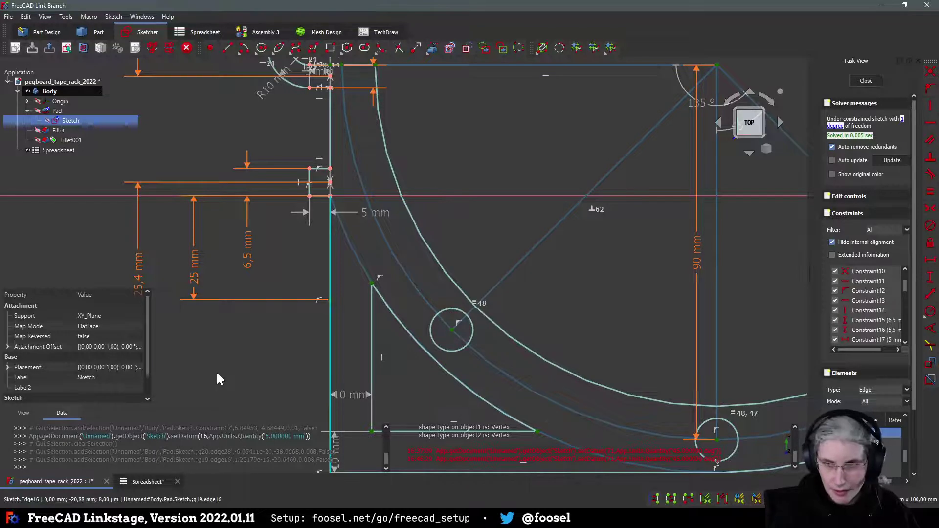
key("Delete")
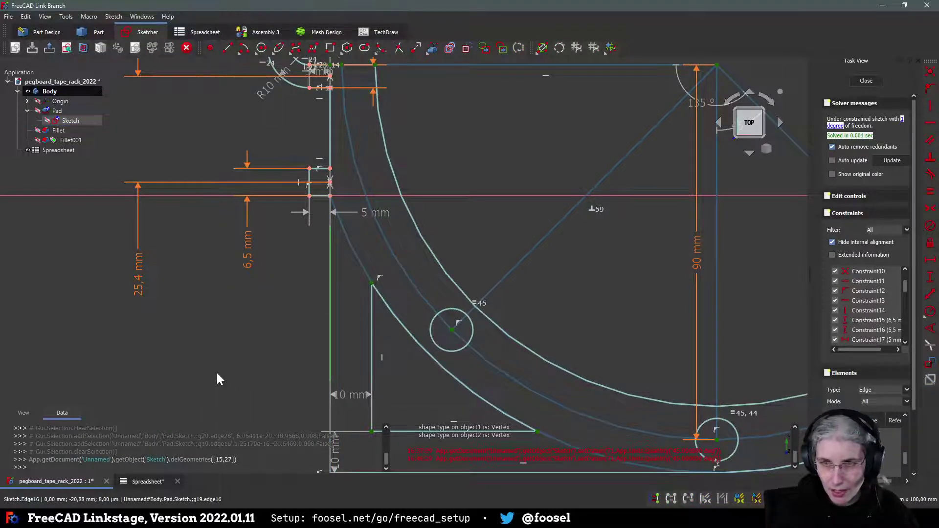
Step: Outline the lower rectangular peg tab with a polyline left of the back edge, after one aborted attempt
scroll(217, 373, "down", 4)
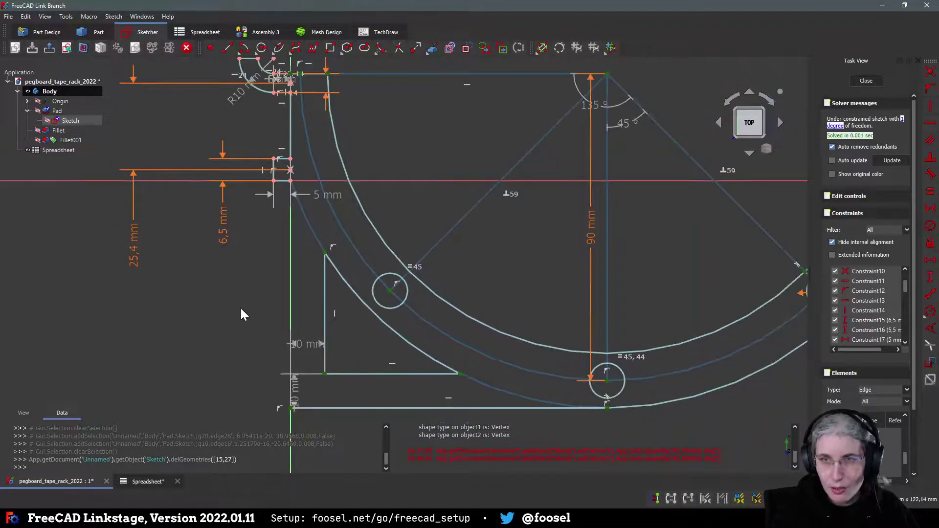
left_click(313, 48)
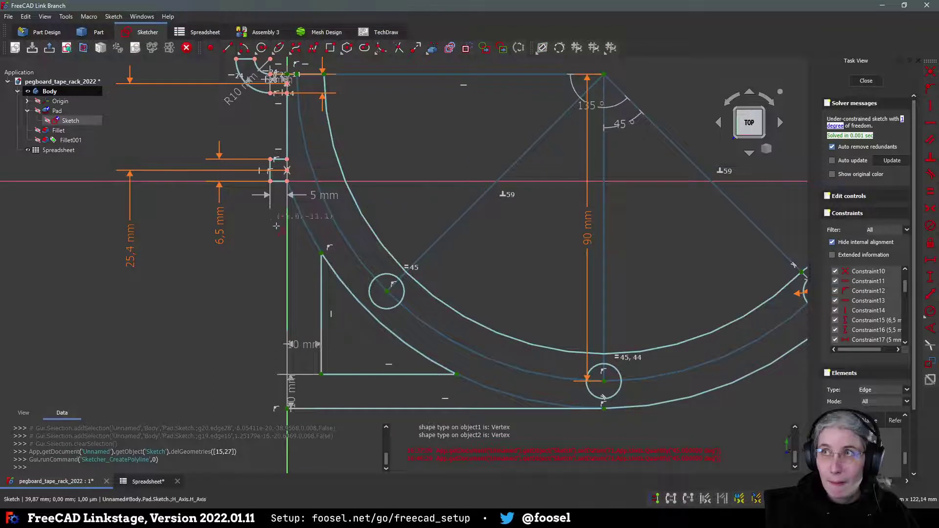
left_click(287, 182)
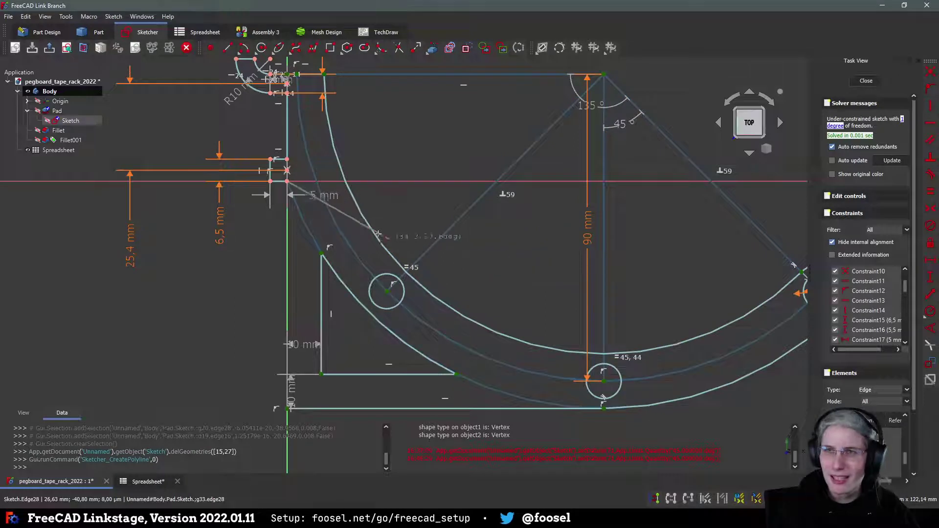
right_click(284, 244)
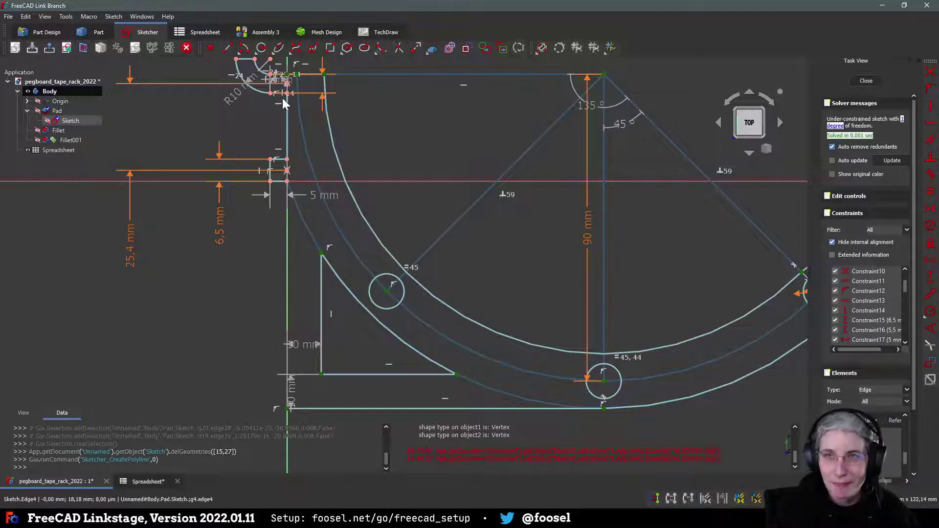
left_click(313, 49)
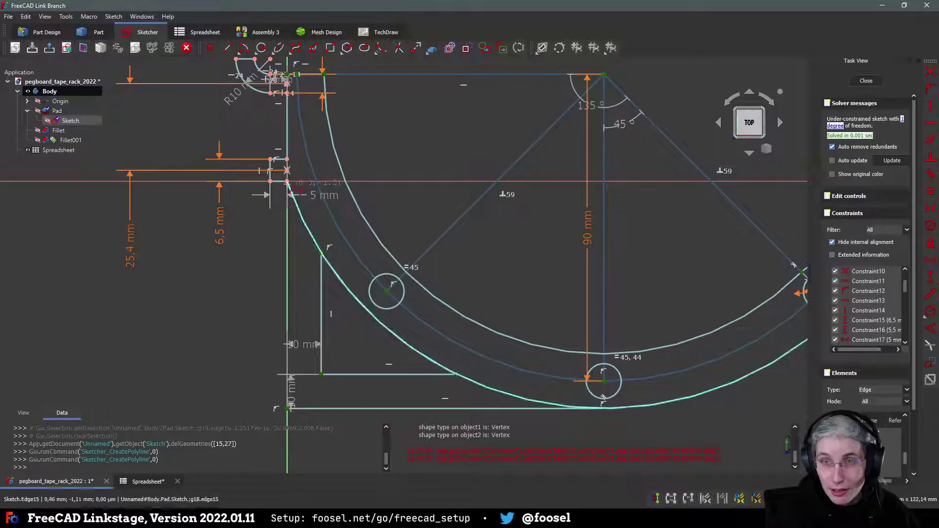
left_click(287, 181)
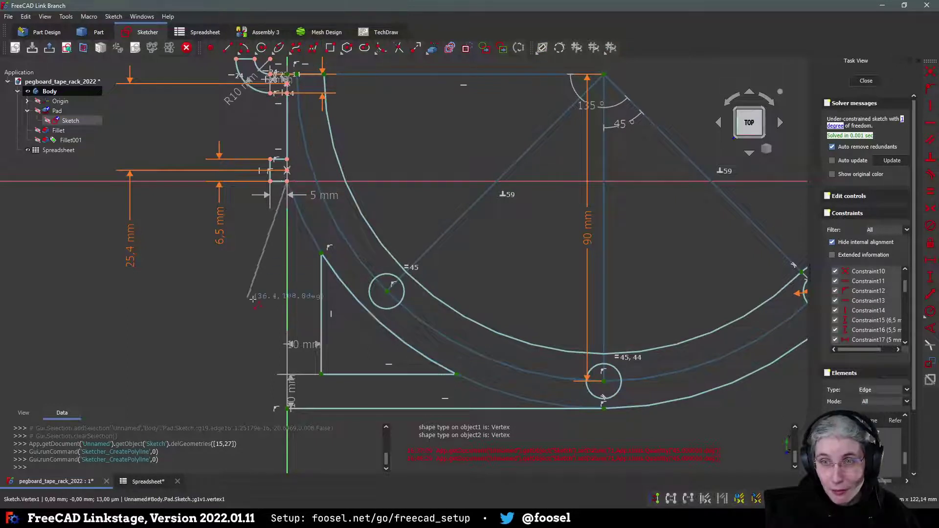
left_click(287, 288)
left_click(262, 287)
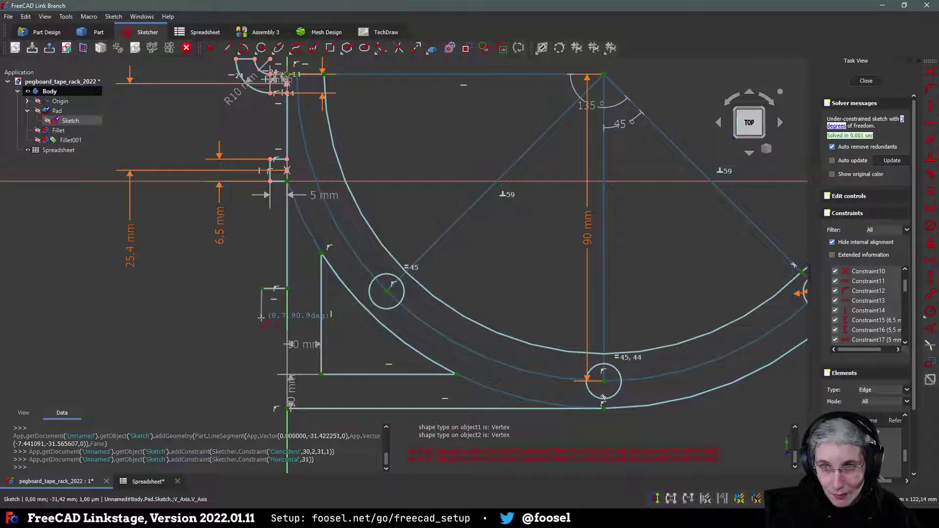
left_click(262, 317)
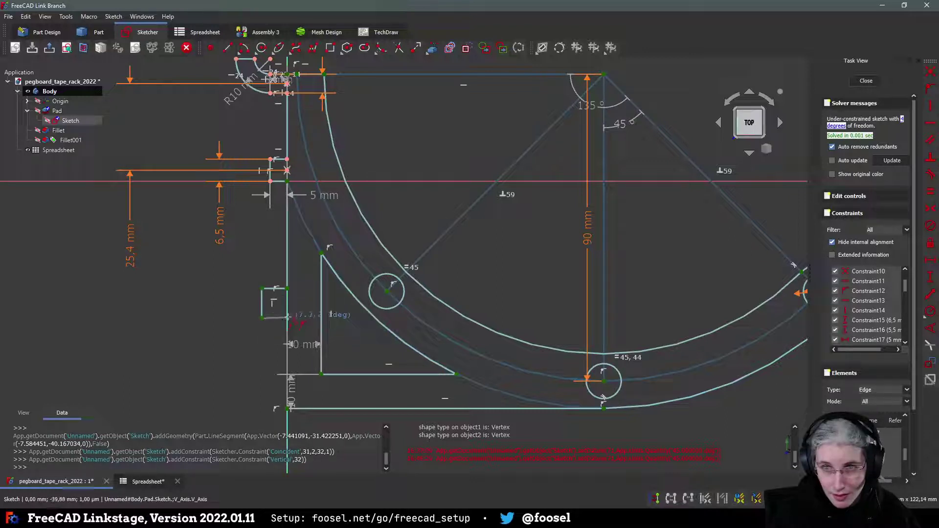
left_click(287, 333)
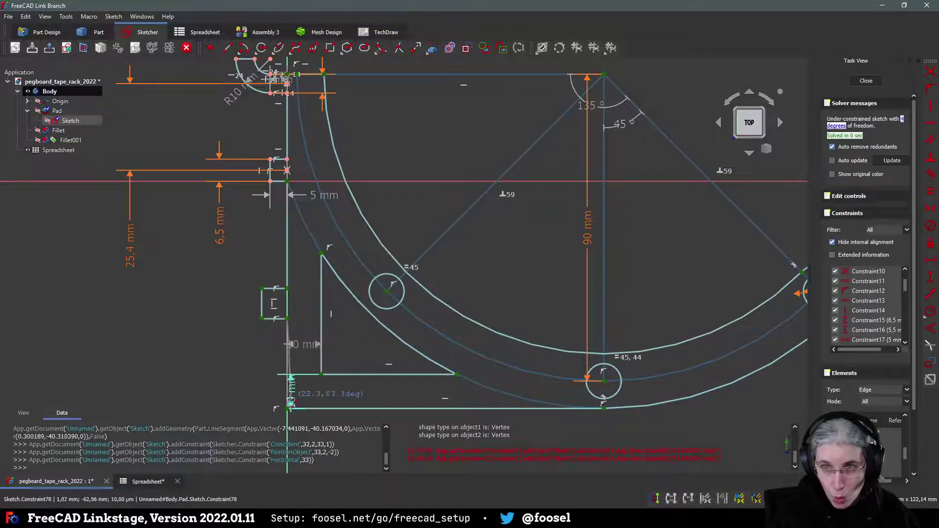
left_click(287, 408)
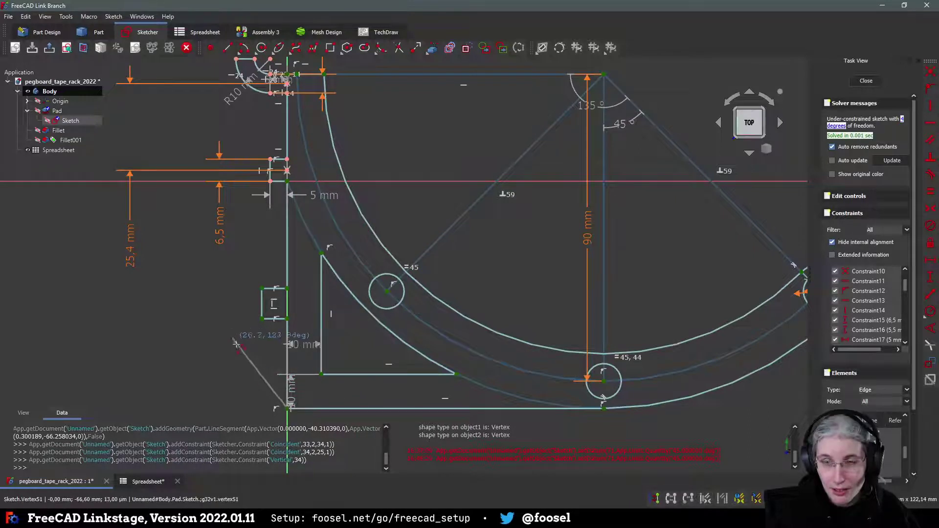
key("Escape")
key("Escape")
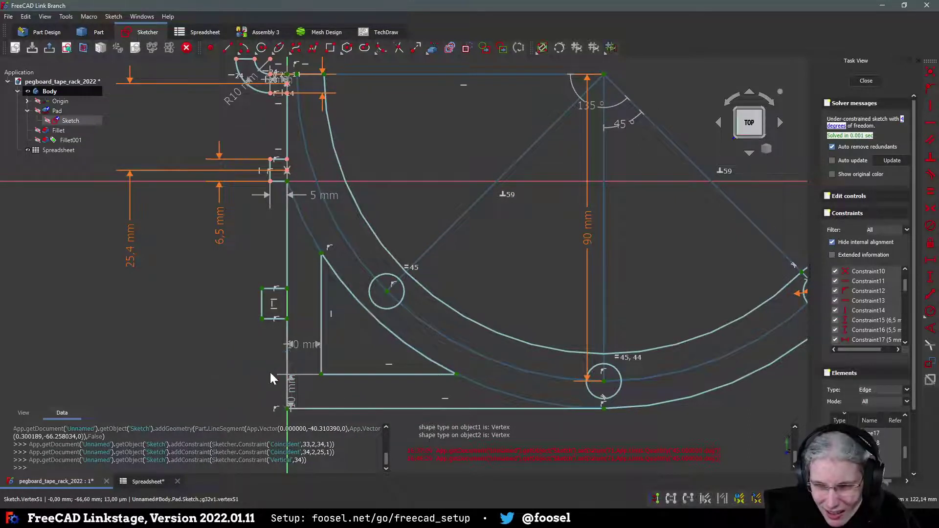
Step: Drag the 10 mm dimension out of the way and select the tab's outer vertical side
left_click(288, 400)
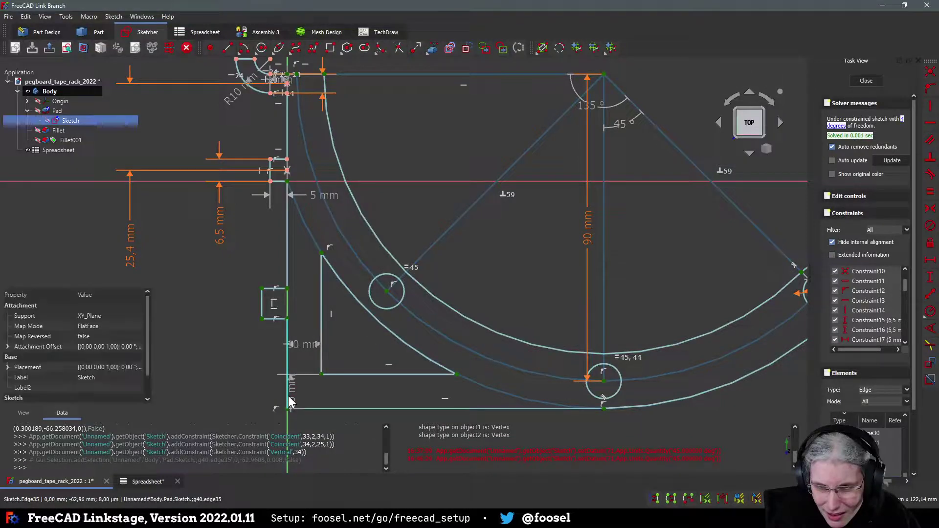
left_click(267, 366)
scroll(291, 401, "up", 1)
scroll(300, 400, "up", 5)
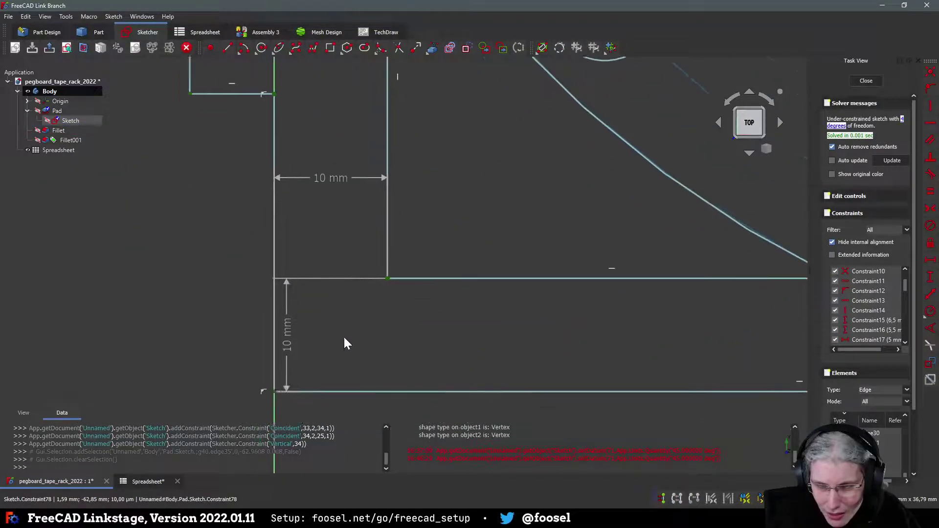
mouse_move(319, 299)
left_mouse_down()
mouse_move(309, 279)
mouse_move(335, 294)
mouse_move(356, 388)
mouse_move(420, 298)
left_mouse_up()
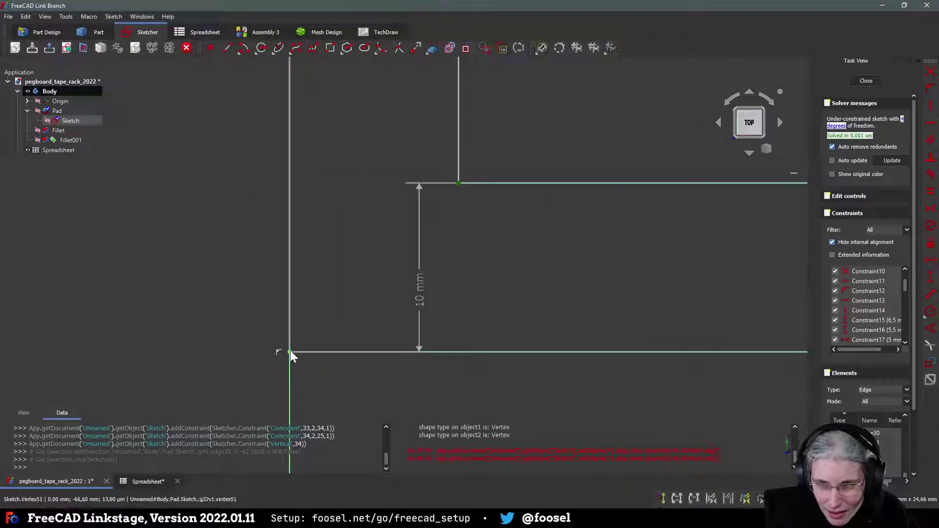
left_click(290, 343)
scroll(317, 329, "down", 5)
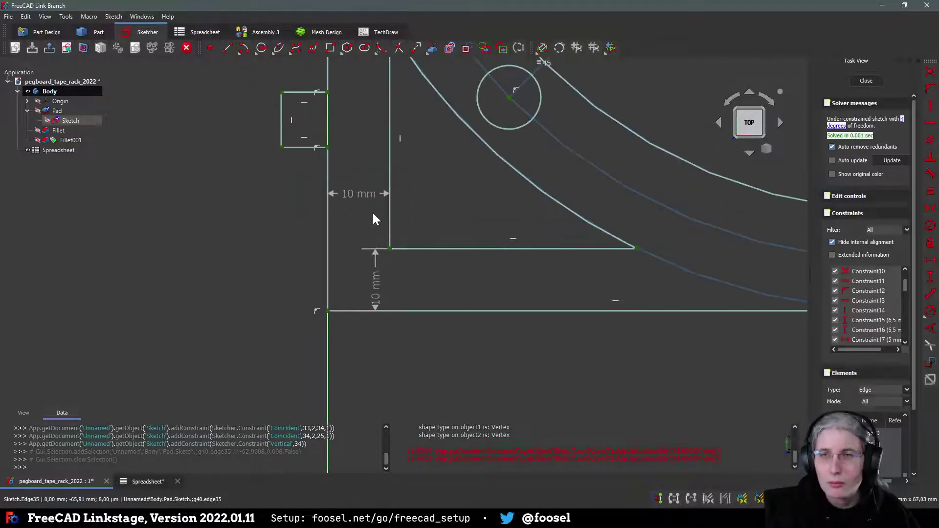
scroll(345, 272, "down", 1)
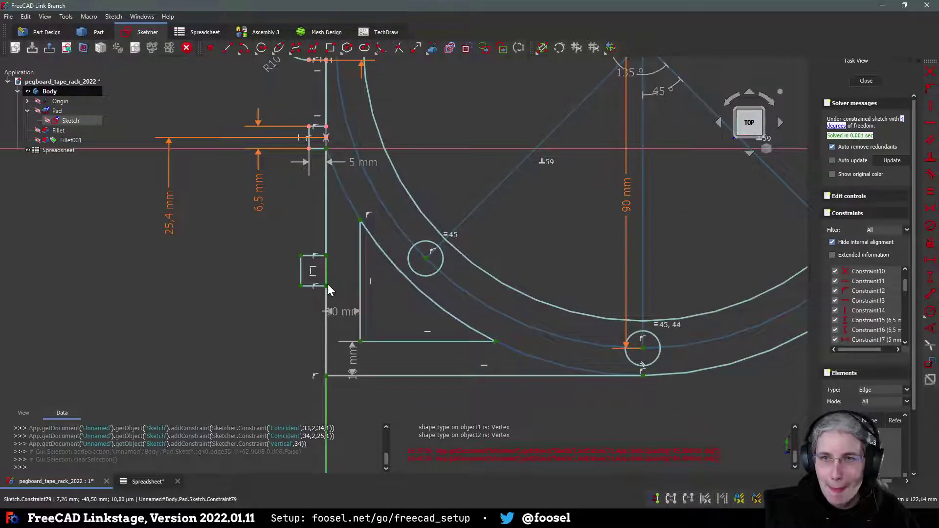
left_click(418, 290)
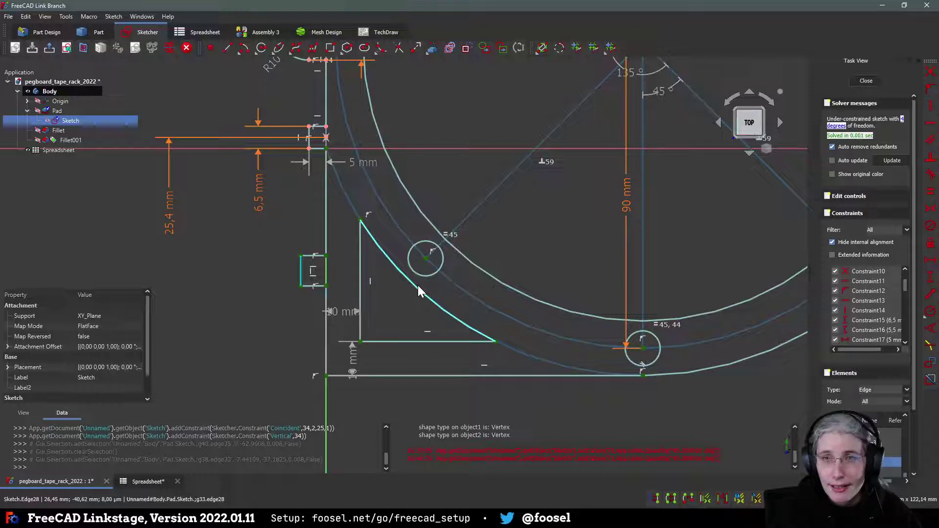
Step: Constrain the tab side's vertical length to =<<Spreadsheet>>.pegboard_hole_dia (6.5 mm)
key("i")
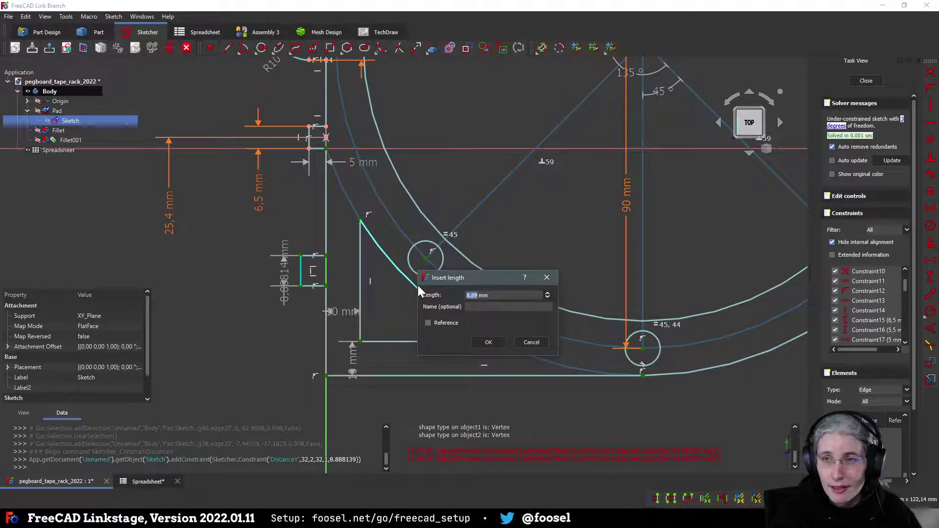
type("=<<S")
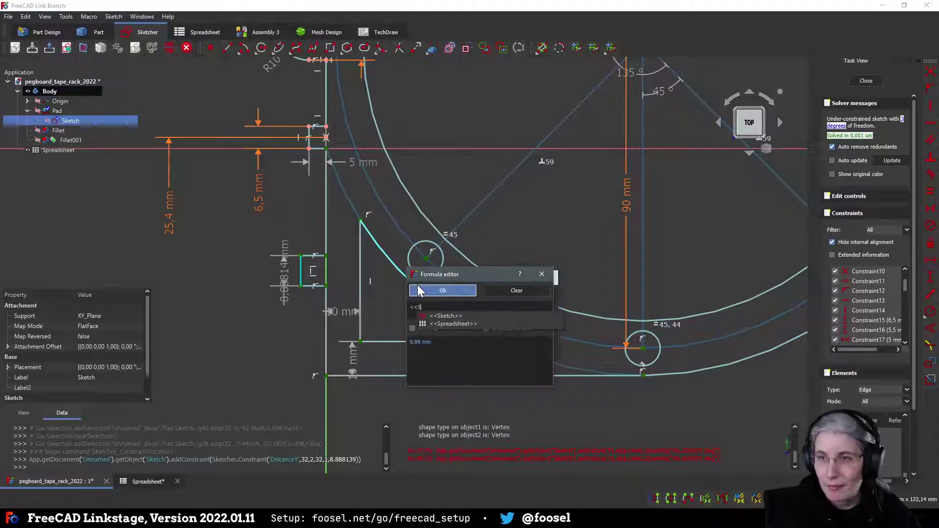
key("Down")
key("Down")
key("Return")
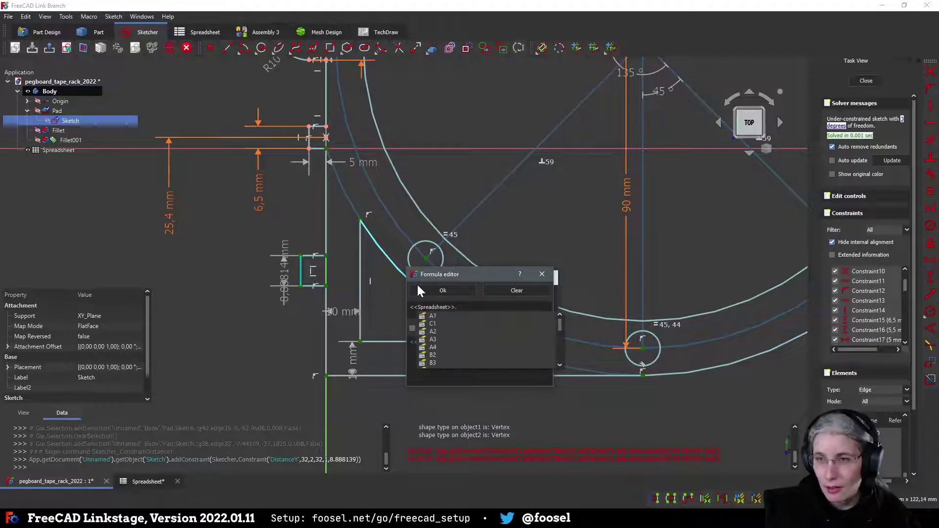
type("pe")
key("Down")
key("Return")
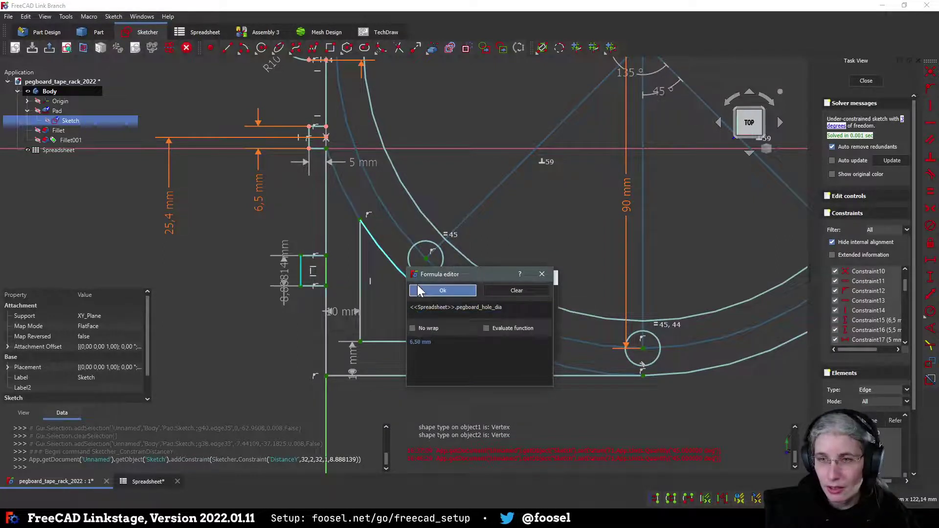
left_click(437, 291)
left_click(498, 340)
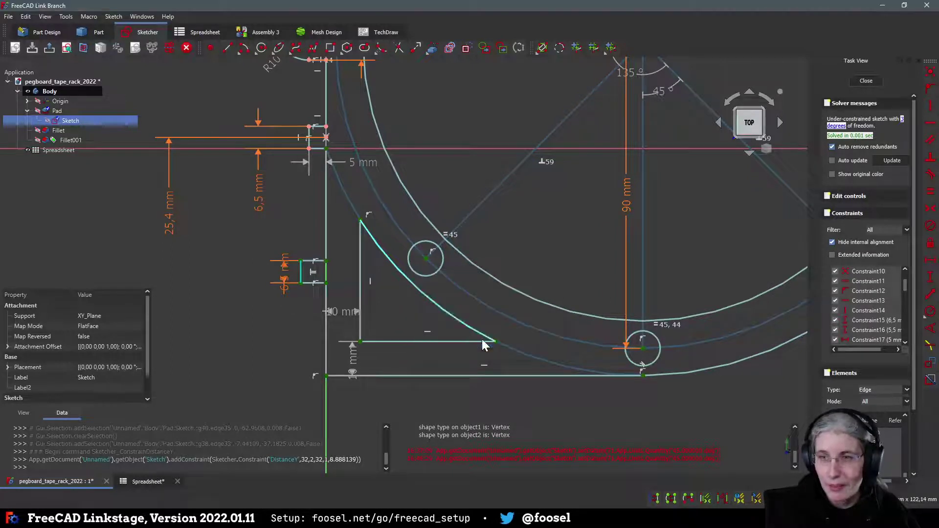
Step: Attempt another constraint on the tab's top edge, dismiss the selection warning, and exit the sketch
left_click(326, 291)
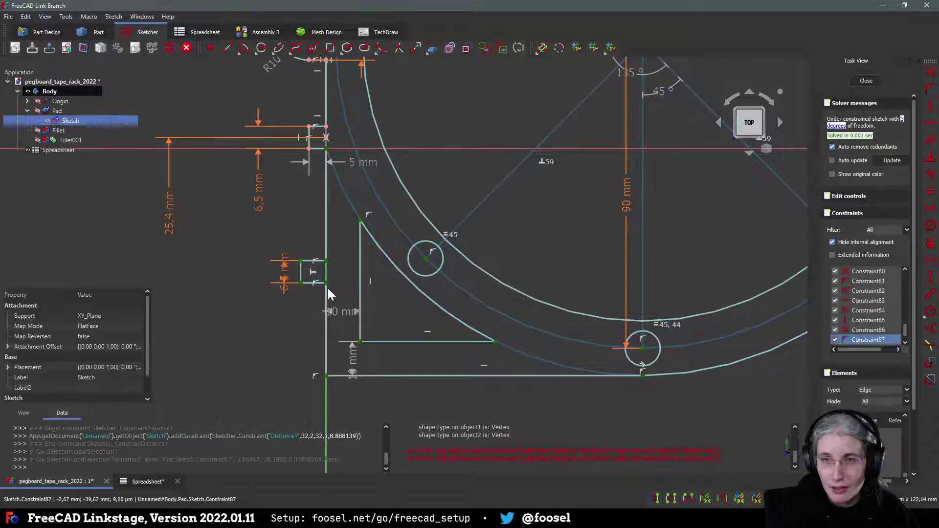
left_click(309, 262)
key("i")
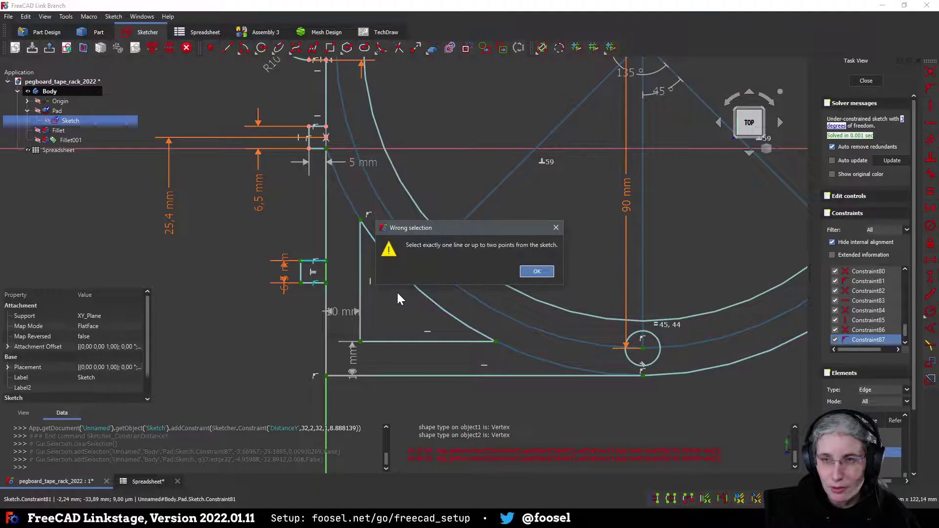
left_click(537, 271)
key("Escape")
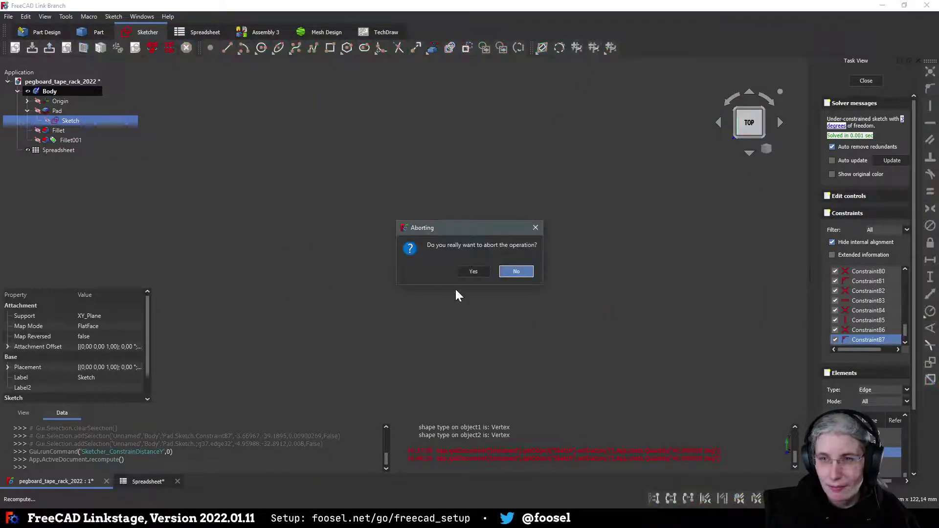
Step: Keep the edits while closing the sketch, then reopen the Pad's Sketch for editing
left_click(525, 274)
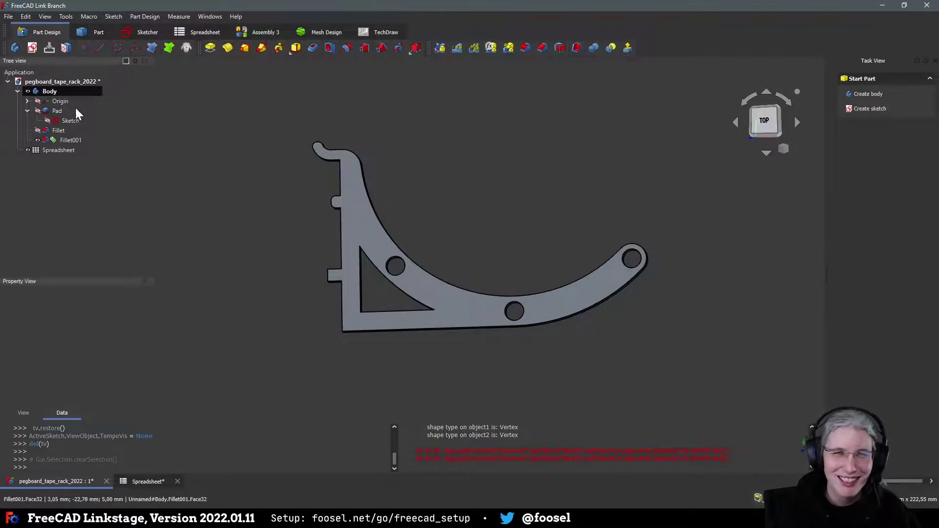
left_click(66, 121)
double_click(65, 121)
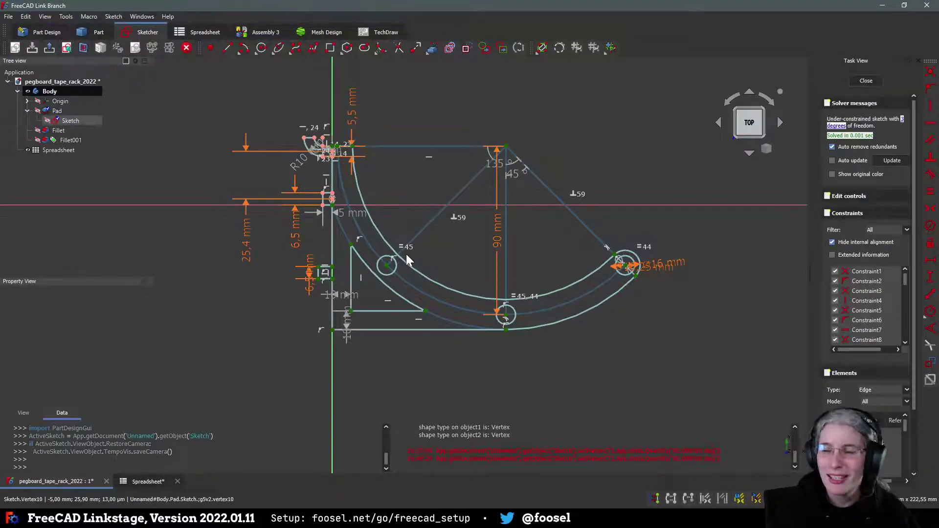
scroll(344, 303, "up", 1)
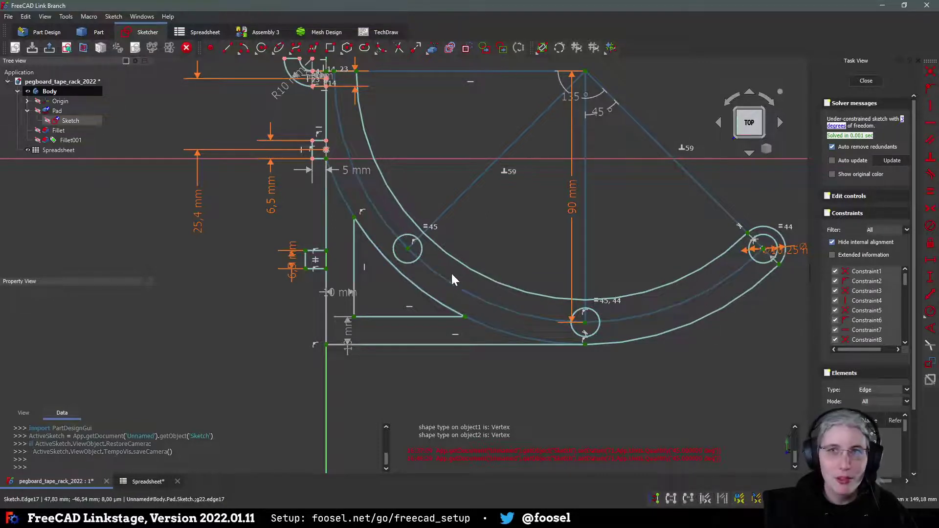
Step: Draw small circles on the arm's arcs, undoing the stray tangent circle
left_click(262, 52)
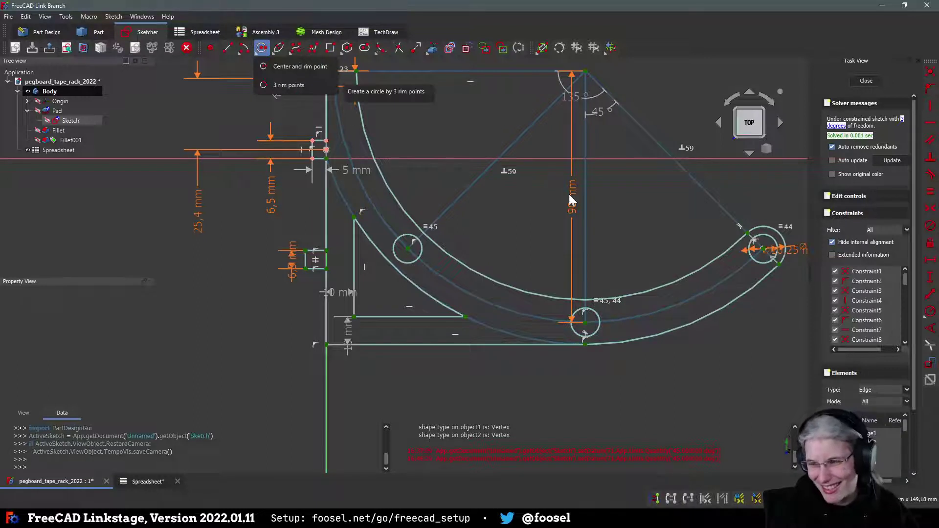
left_click(274, 66)
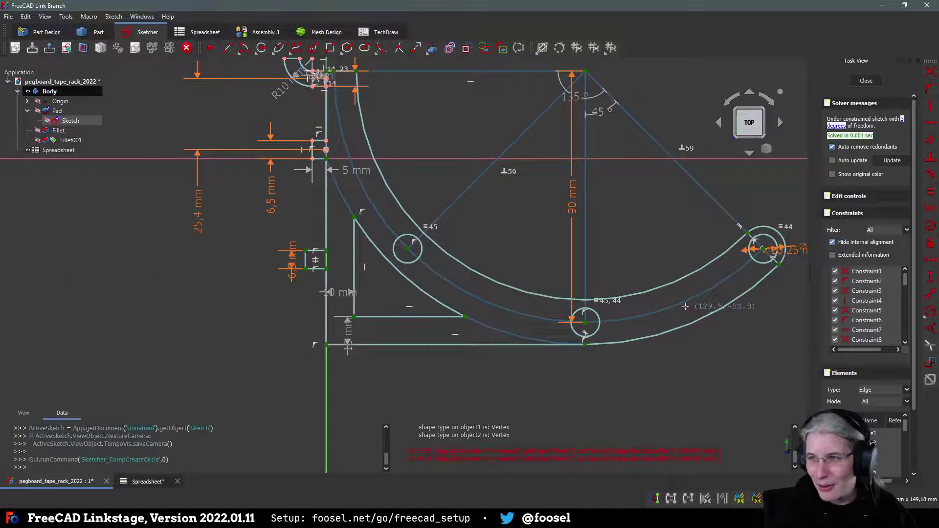
left_click(693, 304)
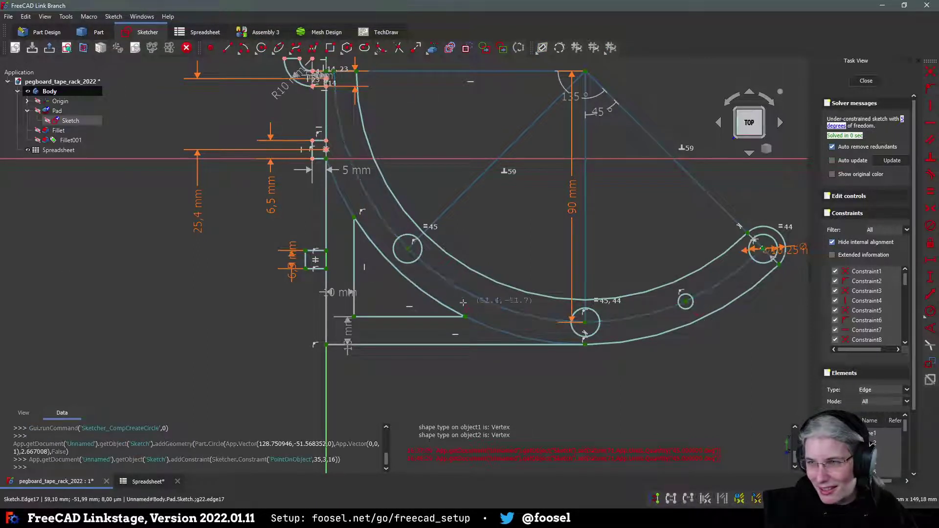
left_click(485, 302)
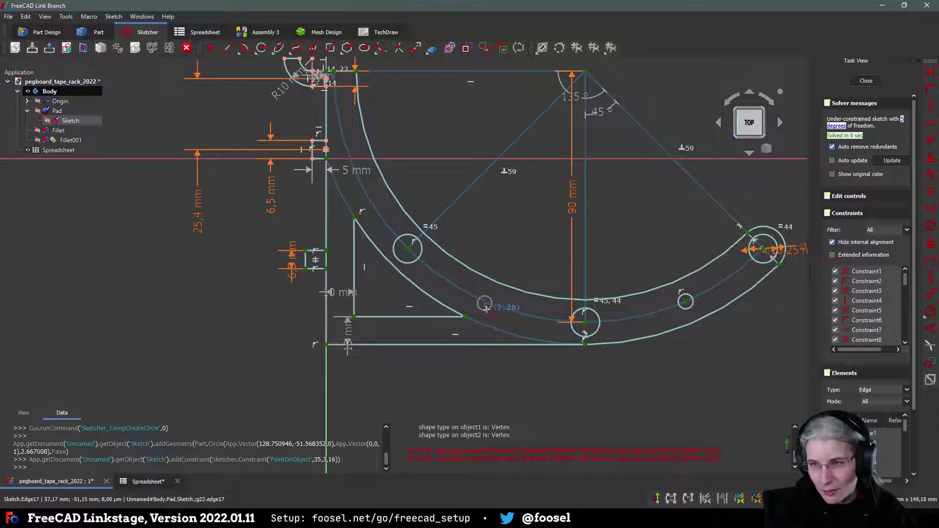
left_click(490, 307)
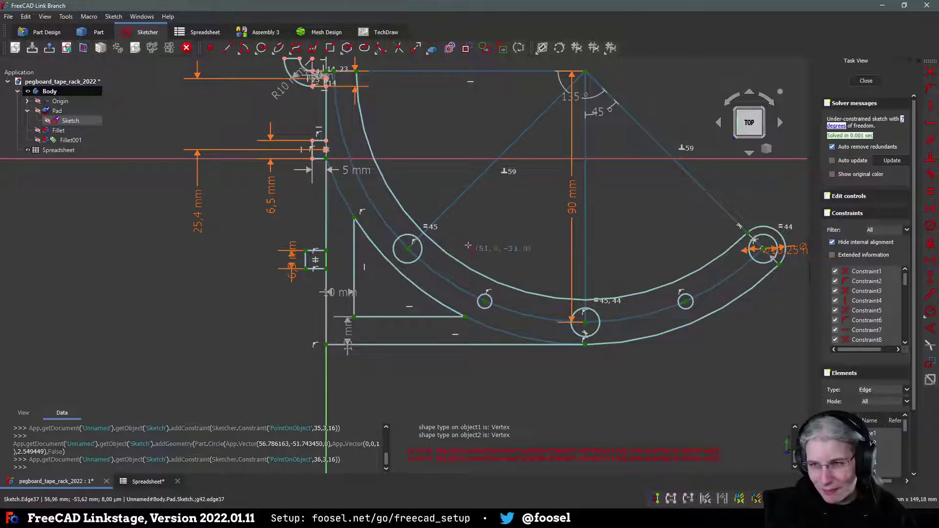
left_click(360, 185)
left_click(367, 192)
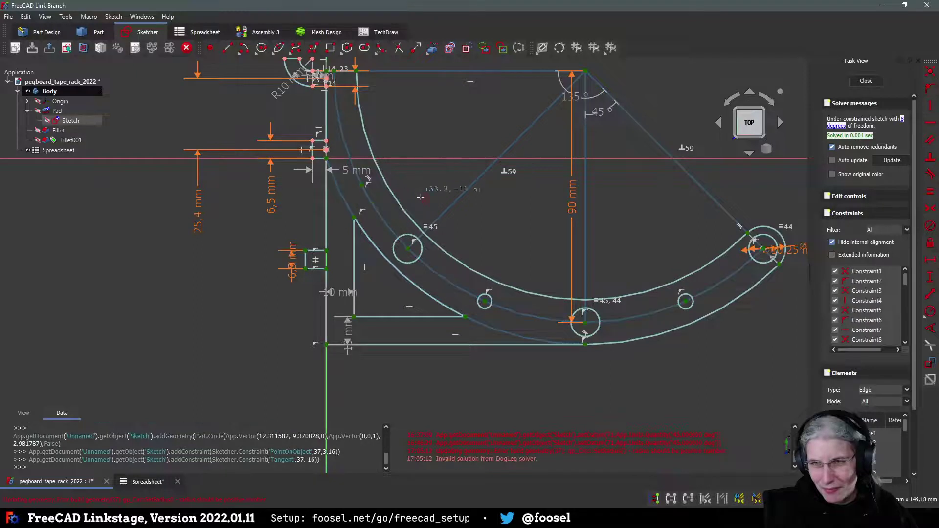
key("ctrl+z")
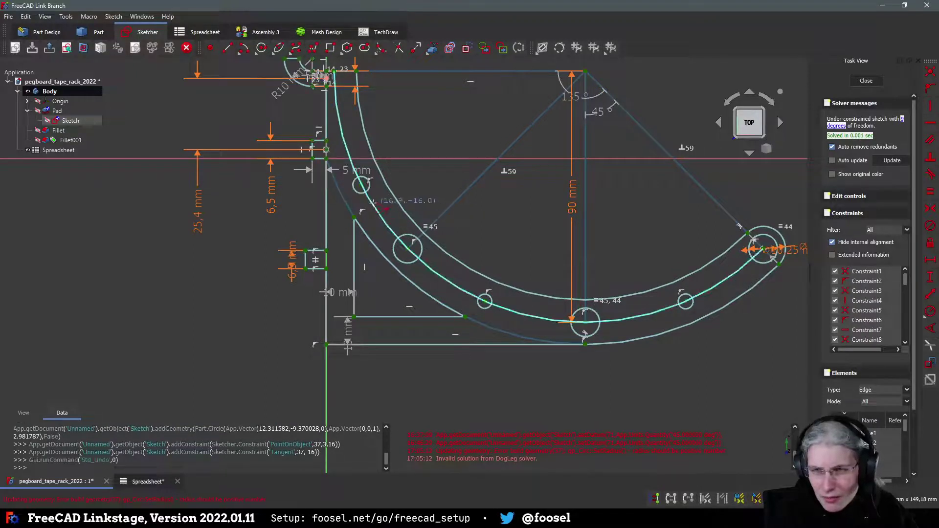
Step: Make the three small holes equal and give them a 3.5 mm diameter
left_click(369, 190)
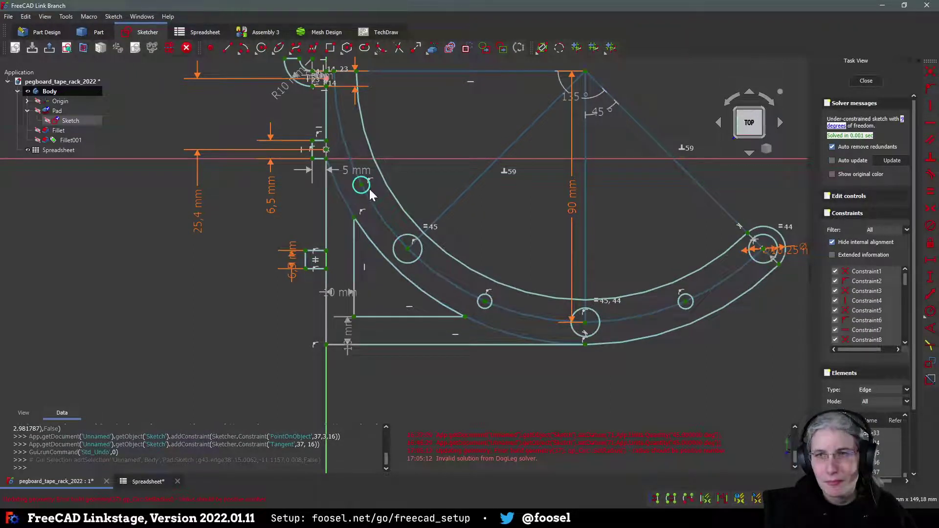
left_click(487, 301)
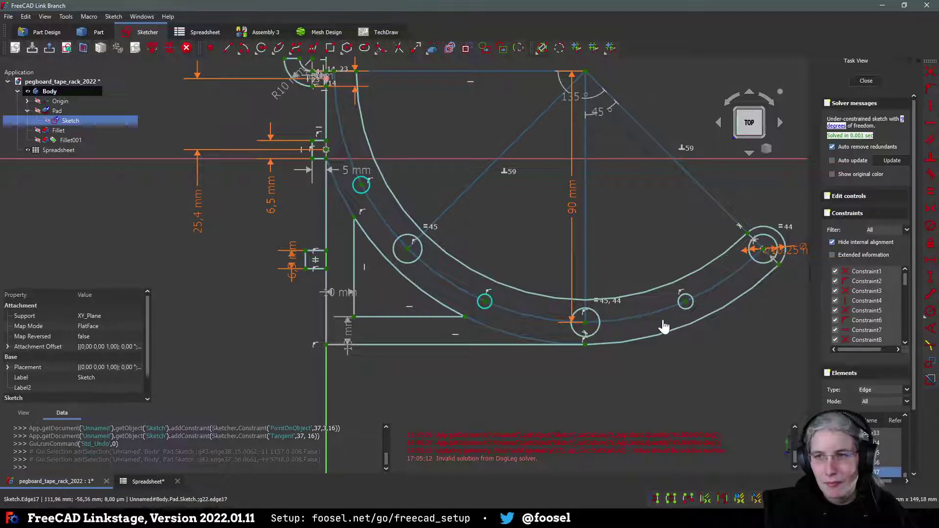
left_click(685, 303)
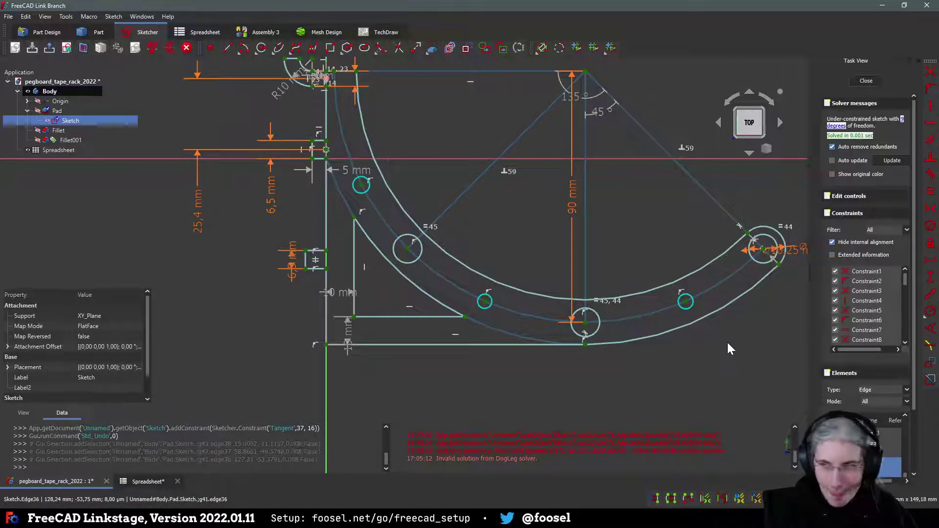
key("e")
left_click(690, 309)
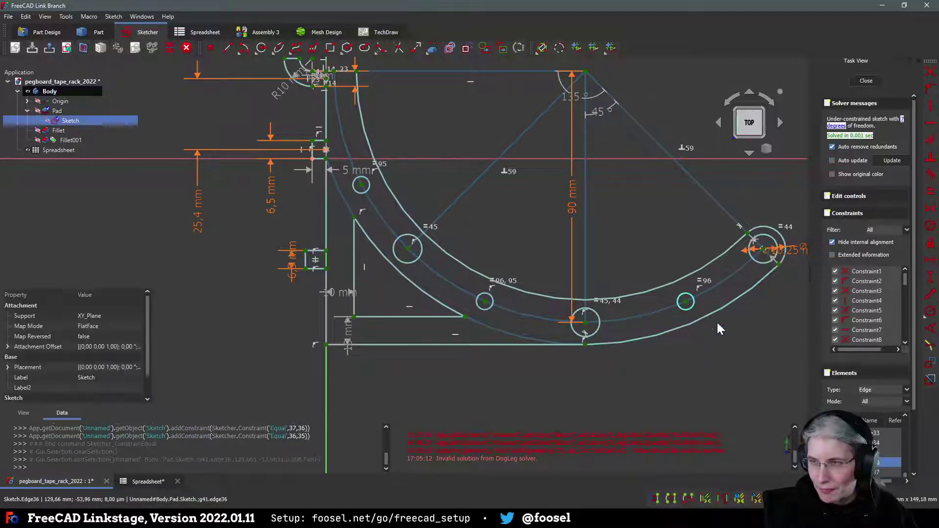
left_click(930, 321)
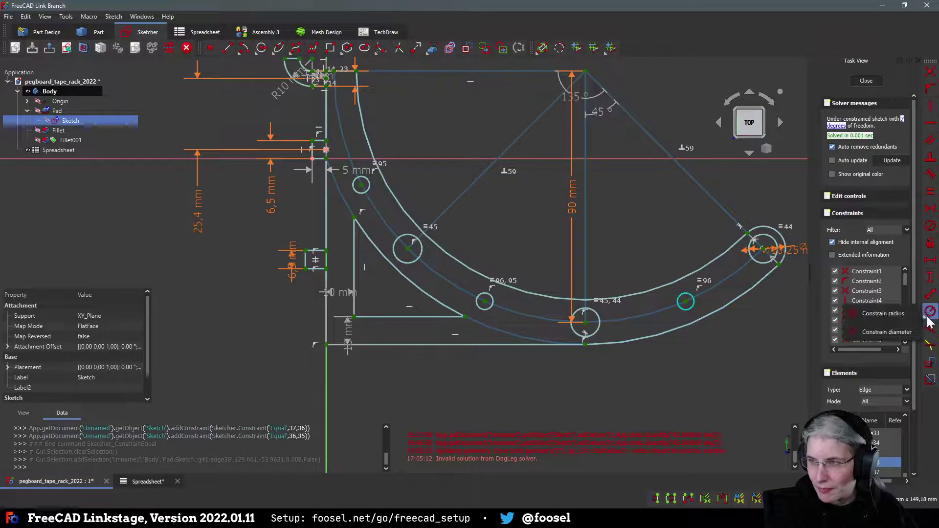
left_click(885, 330)
type("3,5")
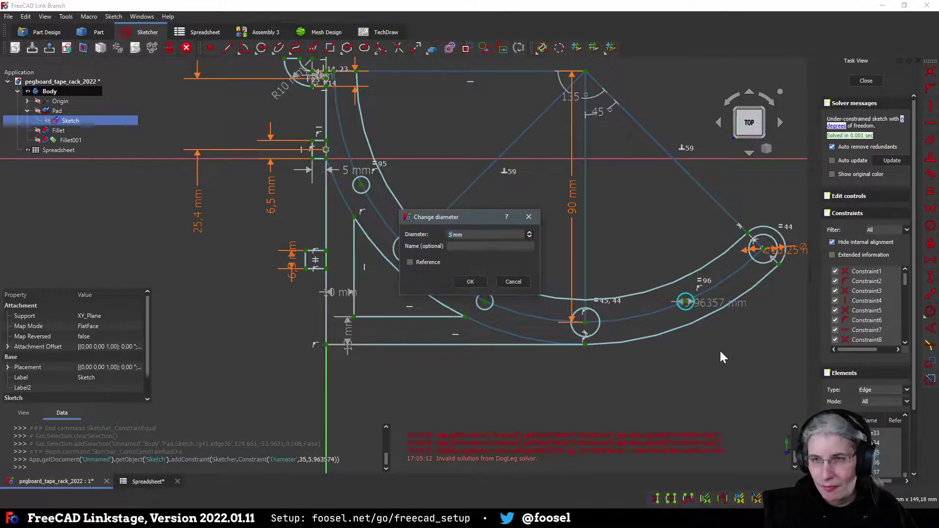
key("Return")
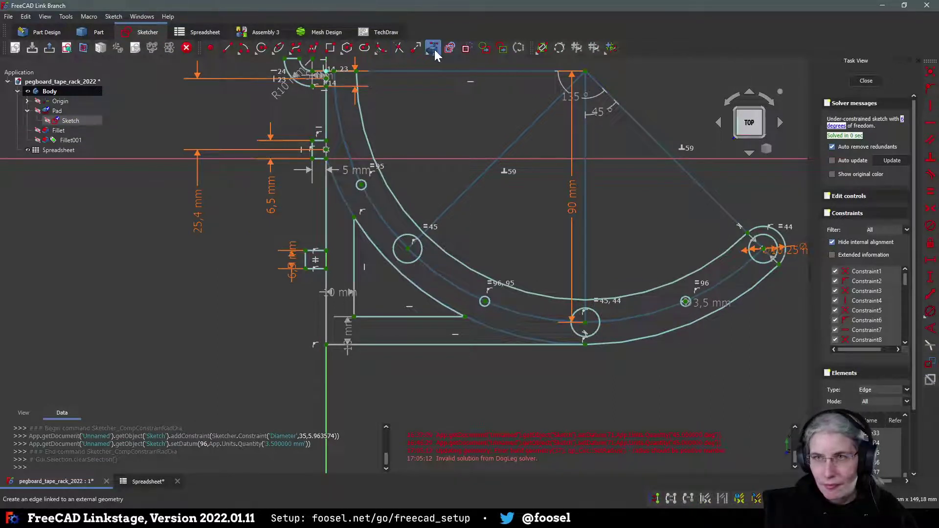
Step: Draw construction lines from the arc's centre to the right, middle and upper-left small holes
left_click(467, 47)
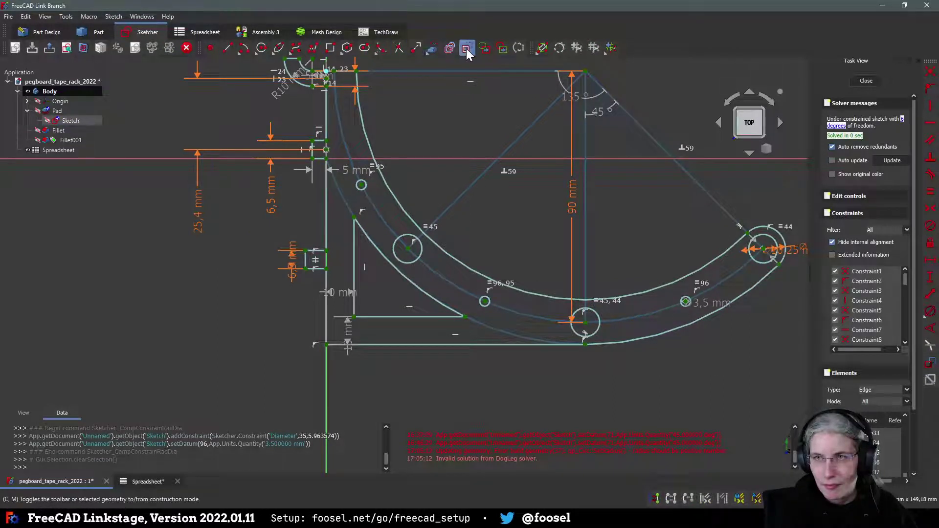
left_click(228, 48)
left_click(586, 72)
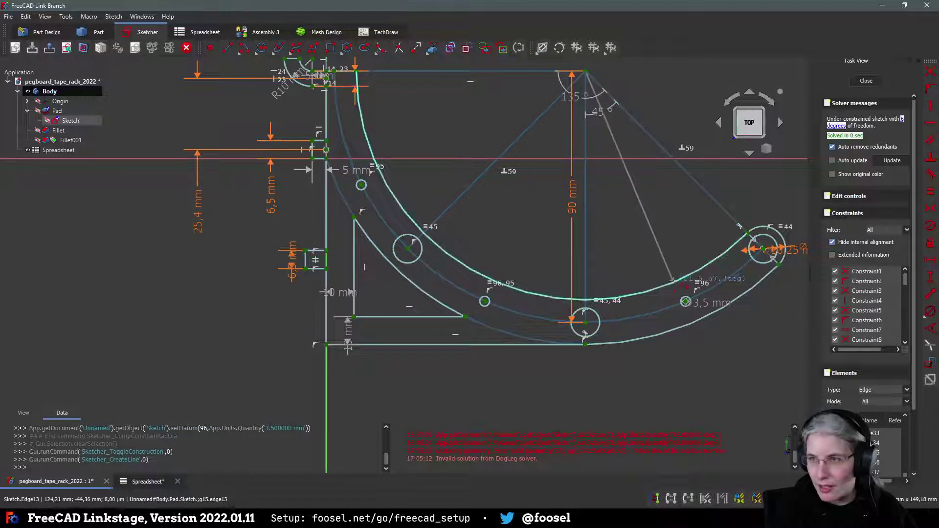
left_click(686, 302)
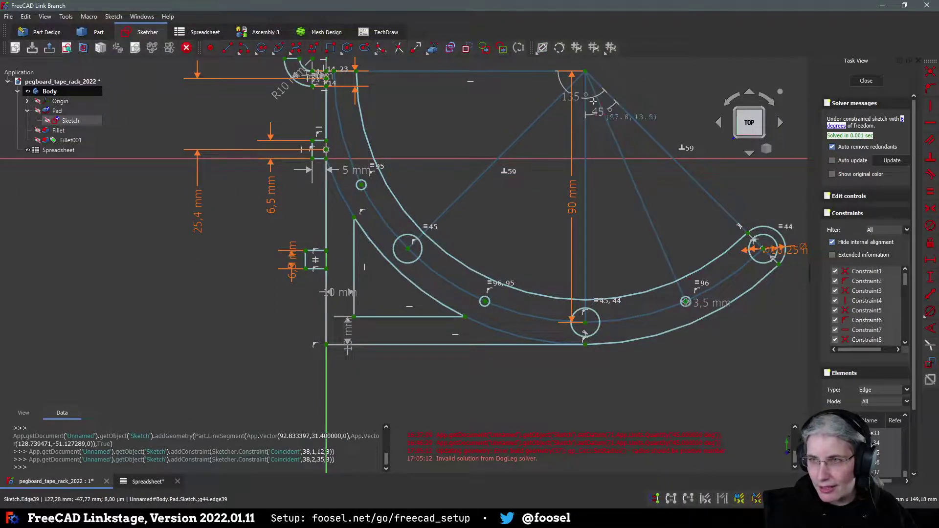
left_click(586, 72)
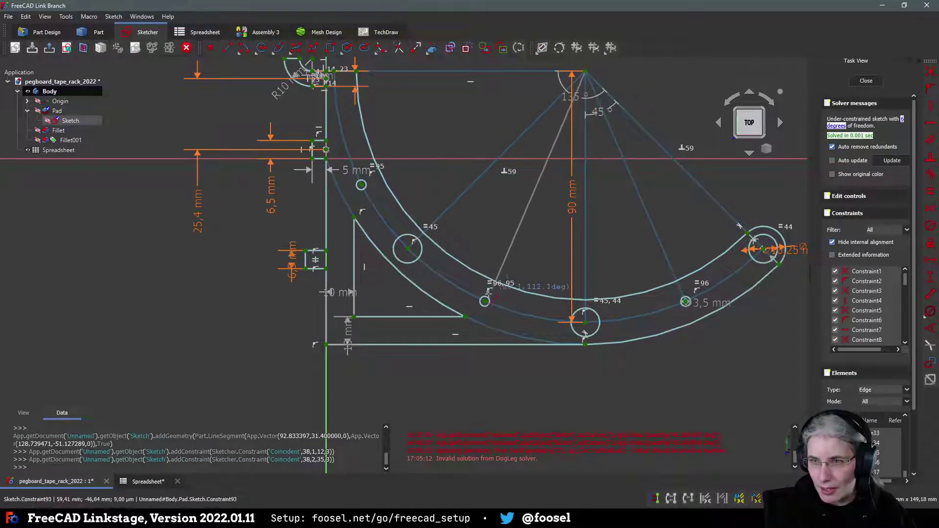
left_click(484, 302)
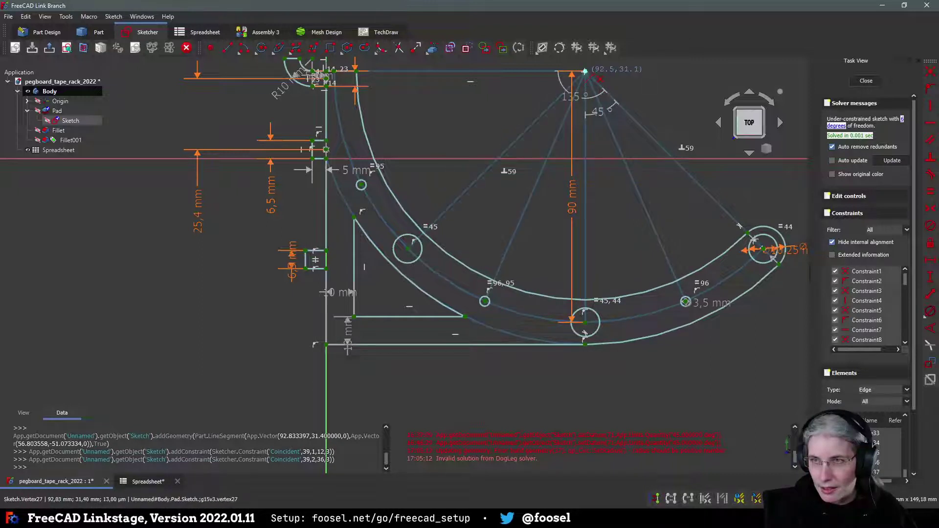
left_click(586, 72)
left_click(361, 185)
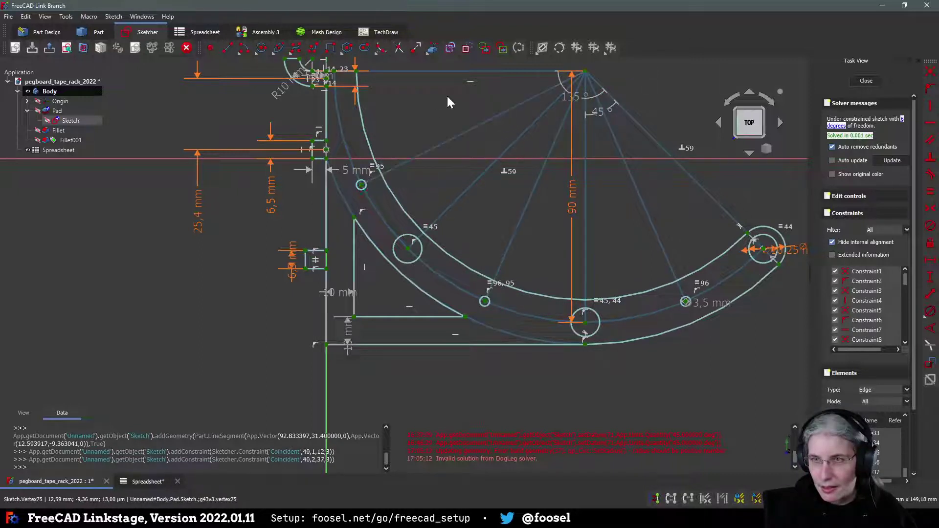
Step: Set 22.5° angle constraints between three pairs of adjacent construction lines
left_click(621, 149)
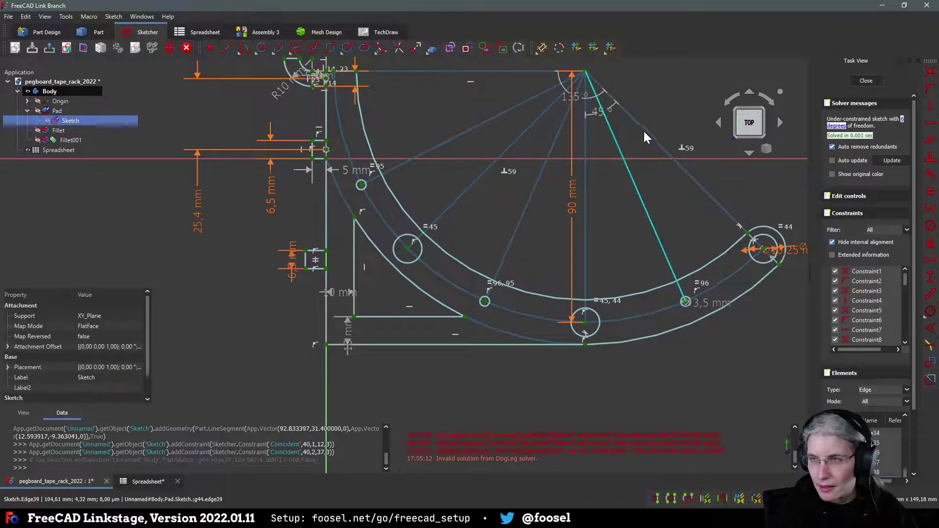
left_click(644, 130)
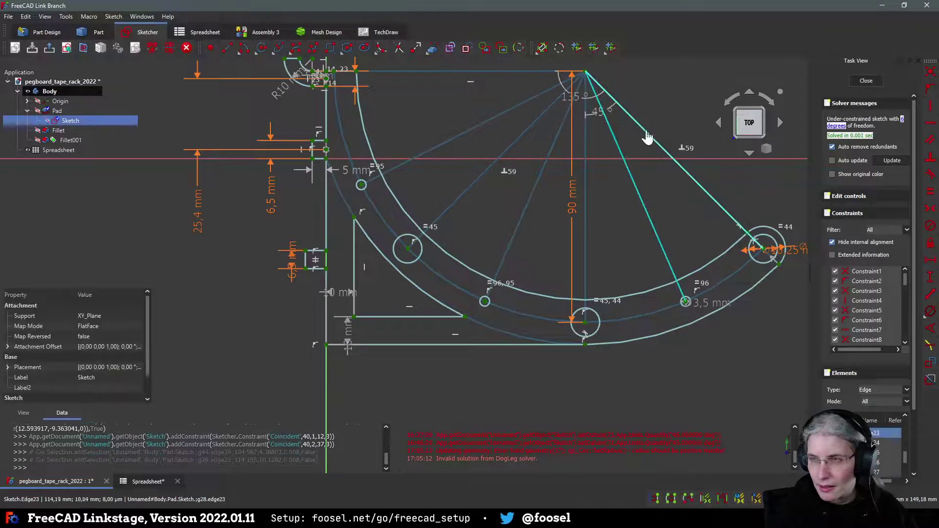
left_click(930, 327)
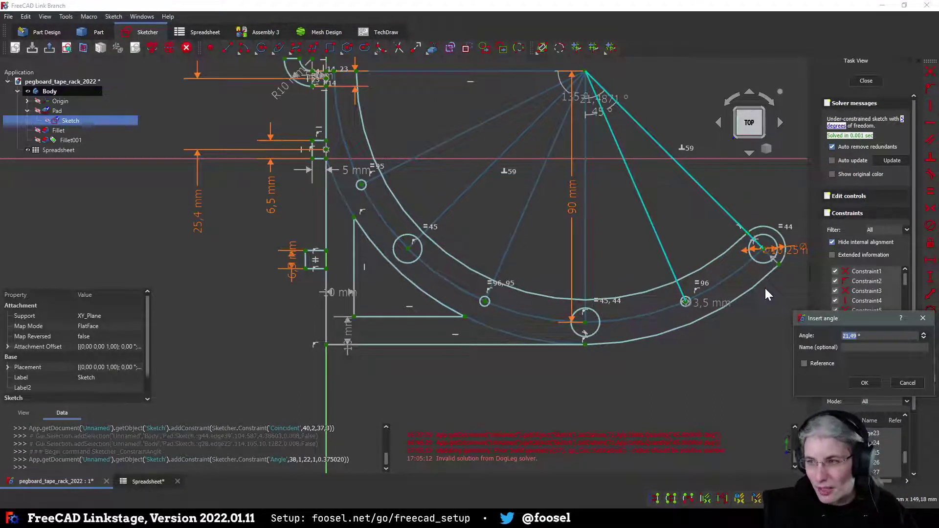
type("22,5")
key("Return")
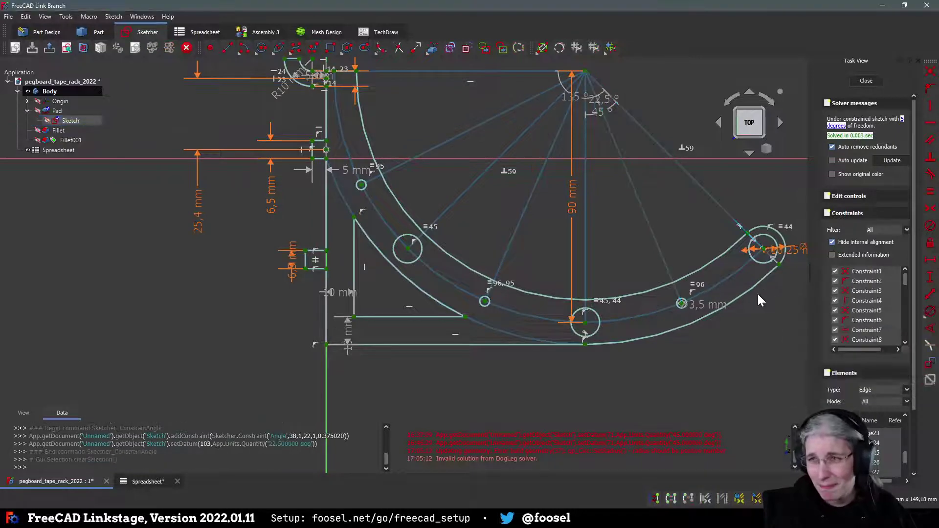
left_click(507, 247)
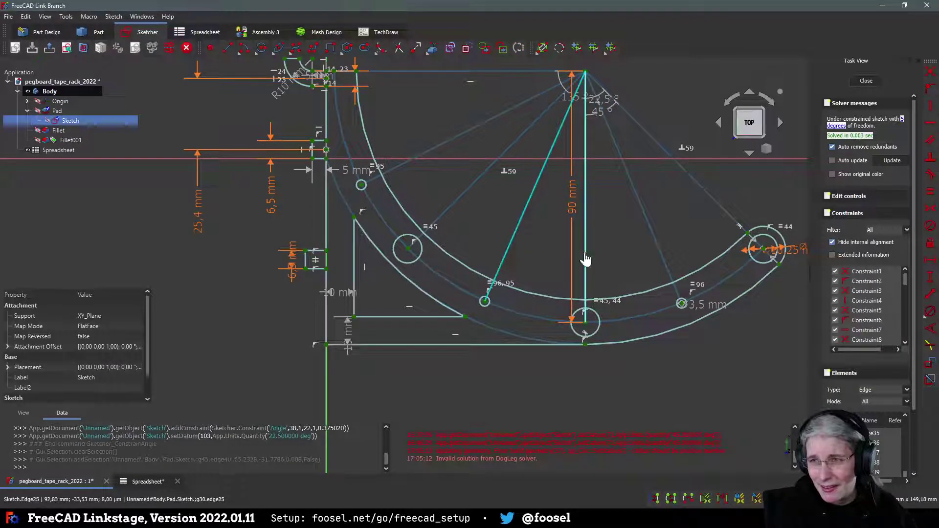
left_click(585, 260)
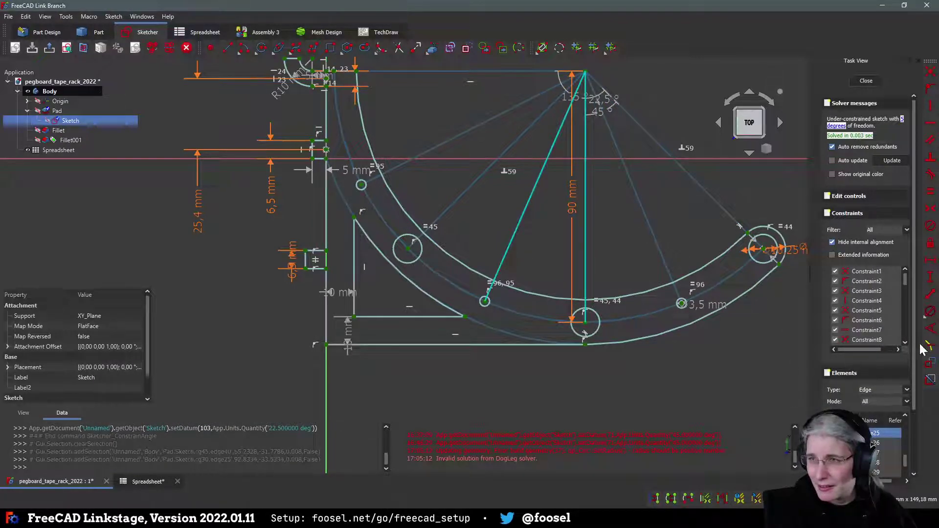
left_click(931, 330)
type("22.5")
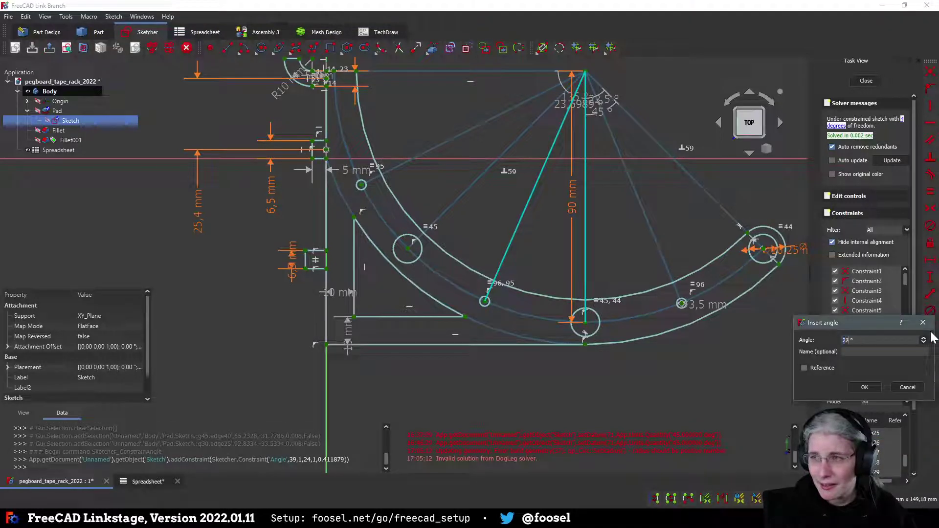
key("Return")
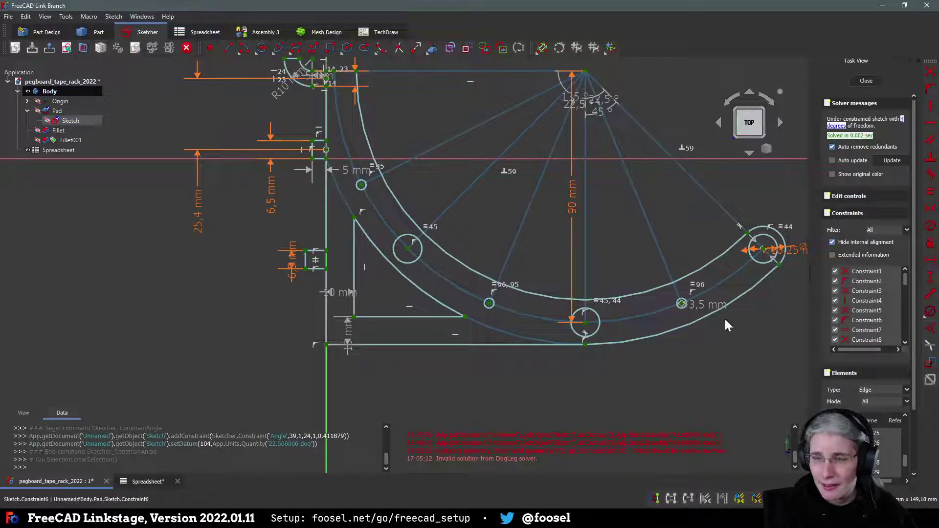
left_click(426, 149)
left_click(459, 197)
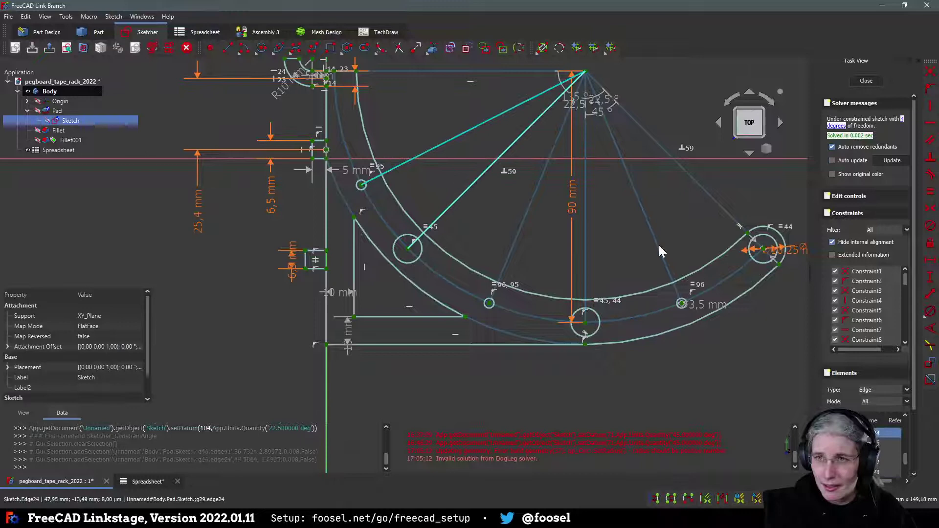
left_click(931, 328)
type("22.5")
key("Return")
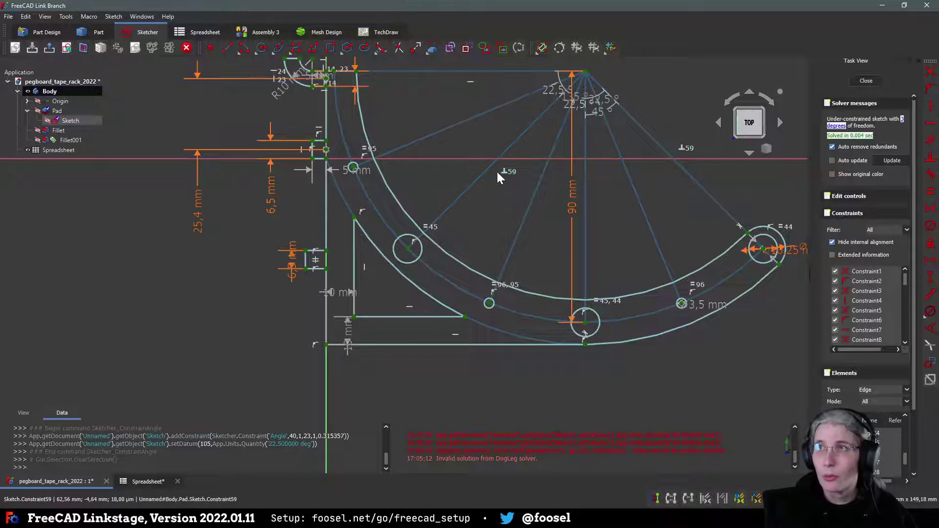
Step: Save the document with Ctrl+S
key("ctrl+s")
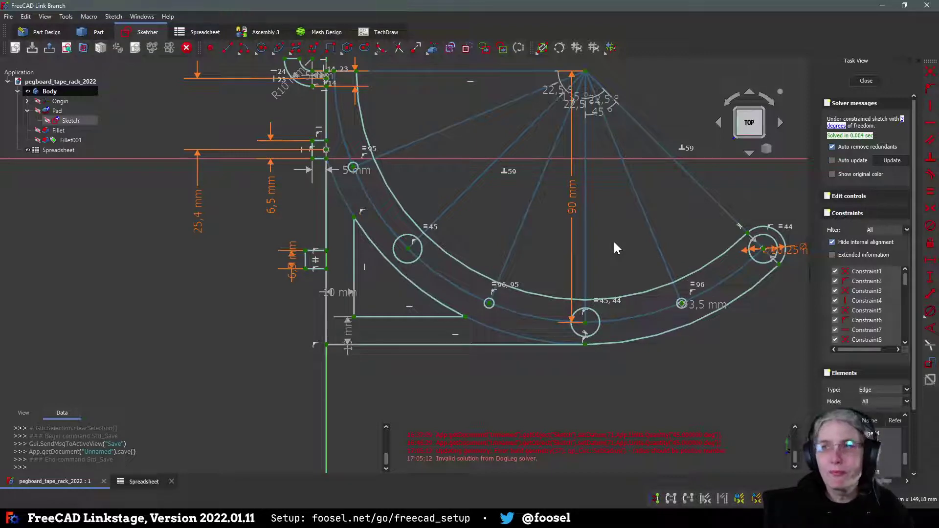
Step: Give the small rectangle's top edge a 10 mm length
middle_click_drag(561, 231, 532, 265)
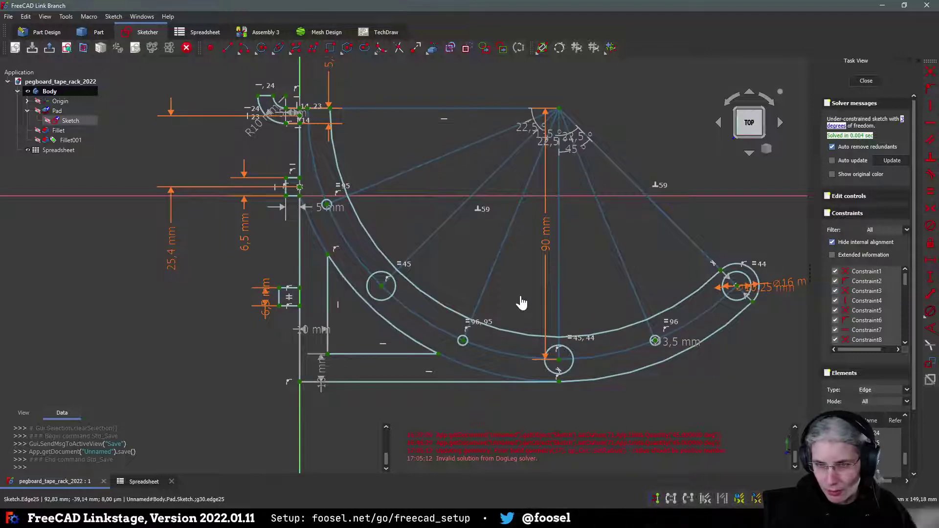
scroll(282, 319, "up", 5)
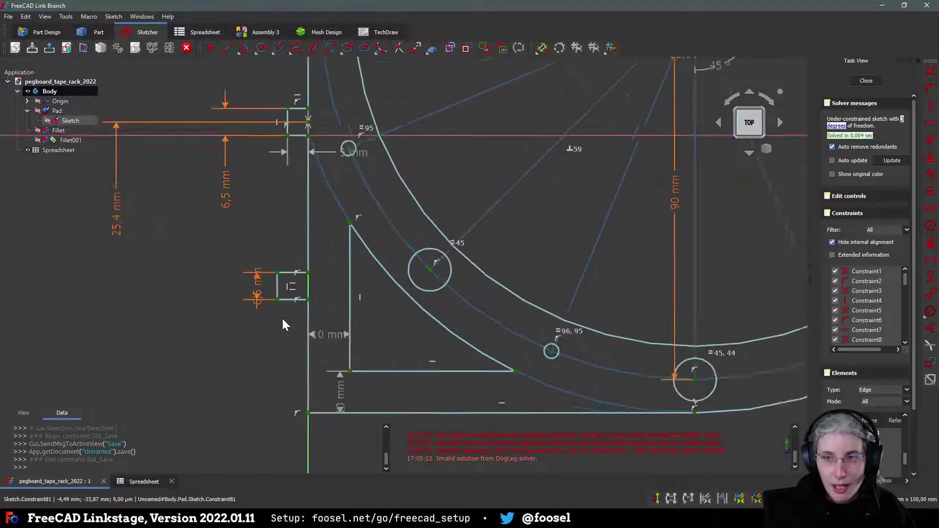
scroll(324, 350, "down", 1)
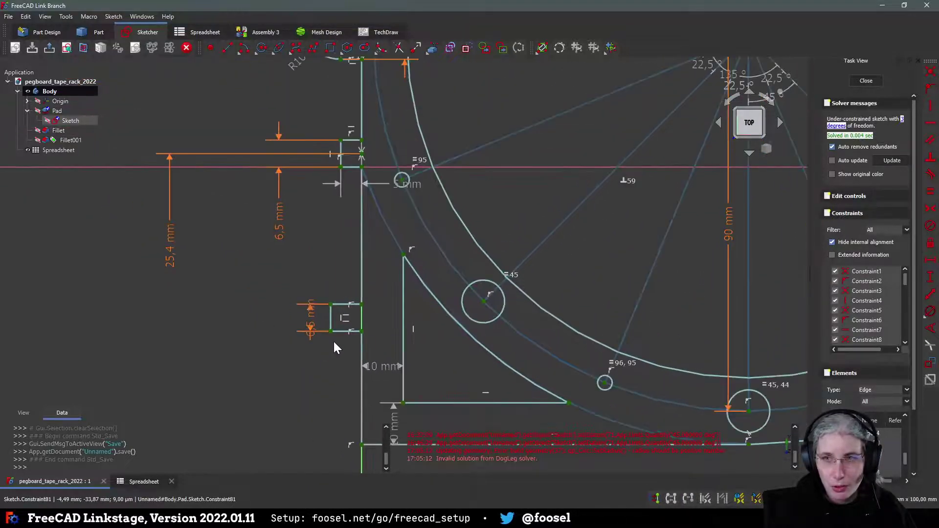
left_click(343, 303)
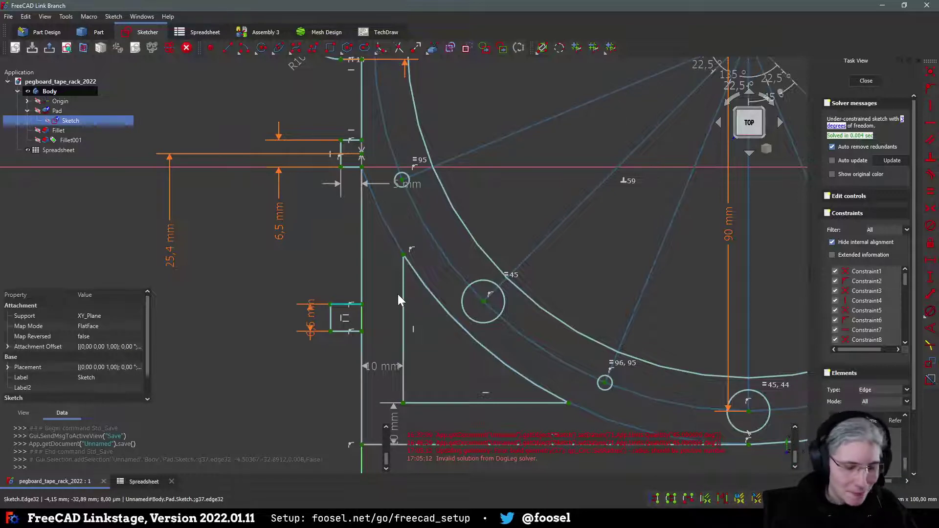
type("l10")
key("Return")
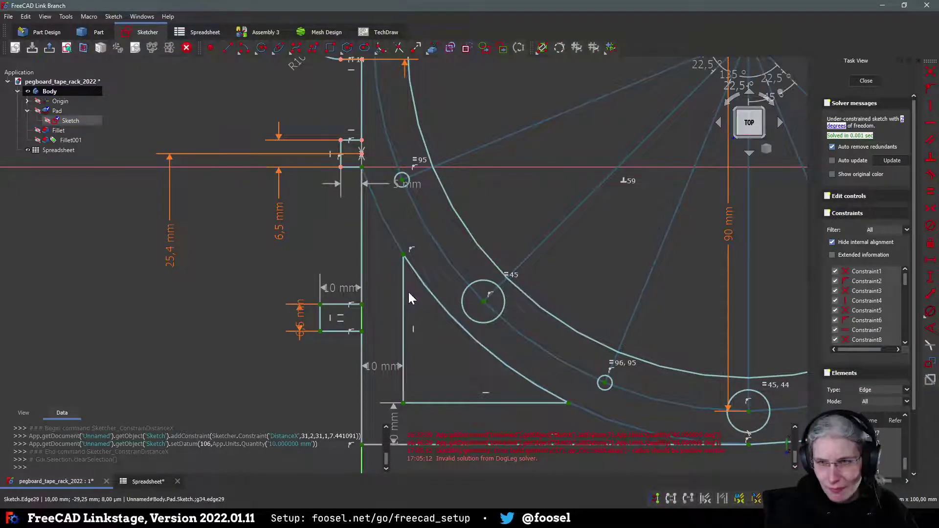
Step: Place a point on the vertical axis, symmetric between the two tab vertices
left_click(211, 48)
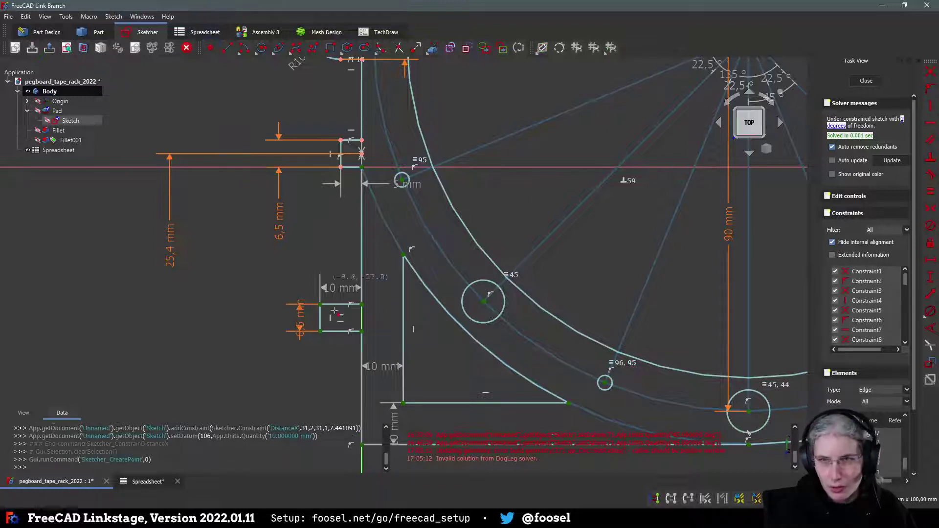
left_click(361, 318)
left_click(362, 304)
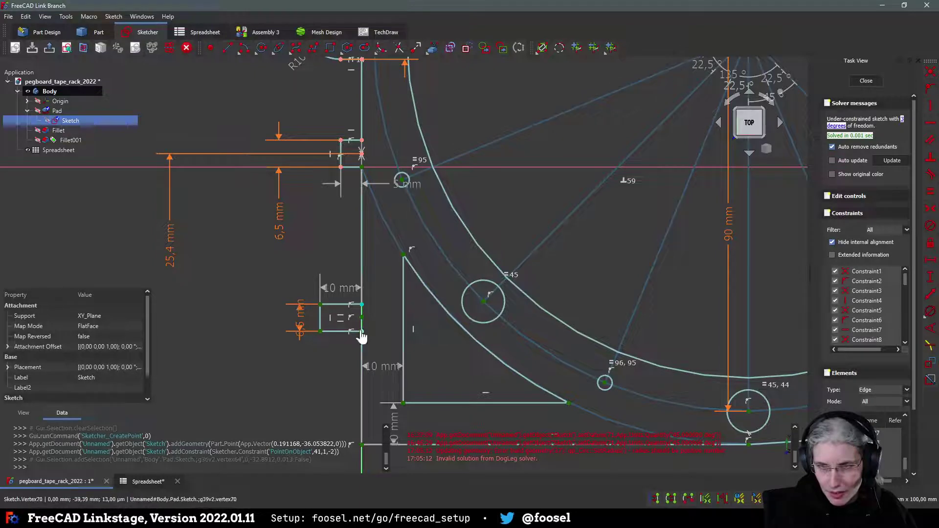
left_click(362, 331)
left_click(362, 318)
key("s")
left_click(361, 319)
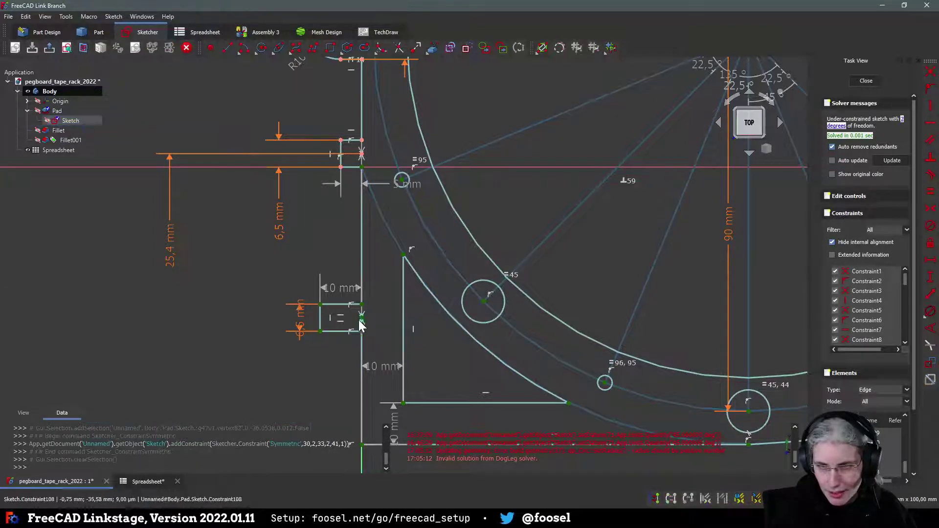
Step: Set the tab spacing to =<<Spreadsheet>>.pegboard_distance (25,40 mm) and close the sketch
left_click(362, 155)
type("i")
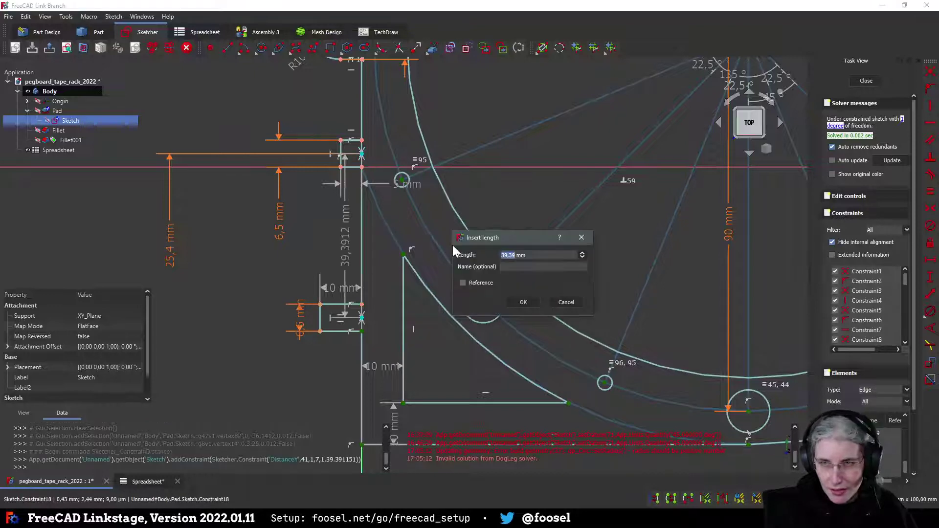
type("=<")
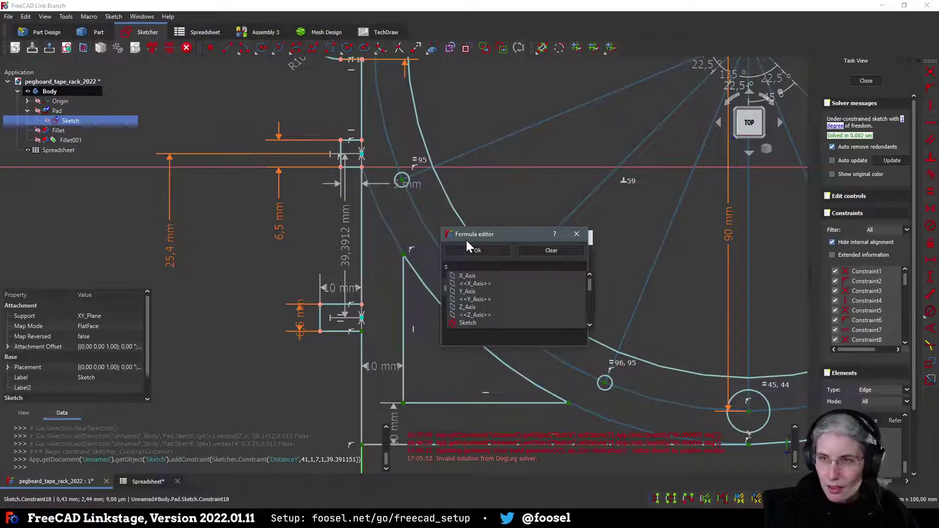
type("<Spreadsheet>>")
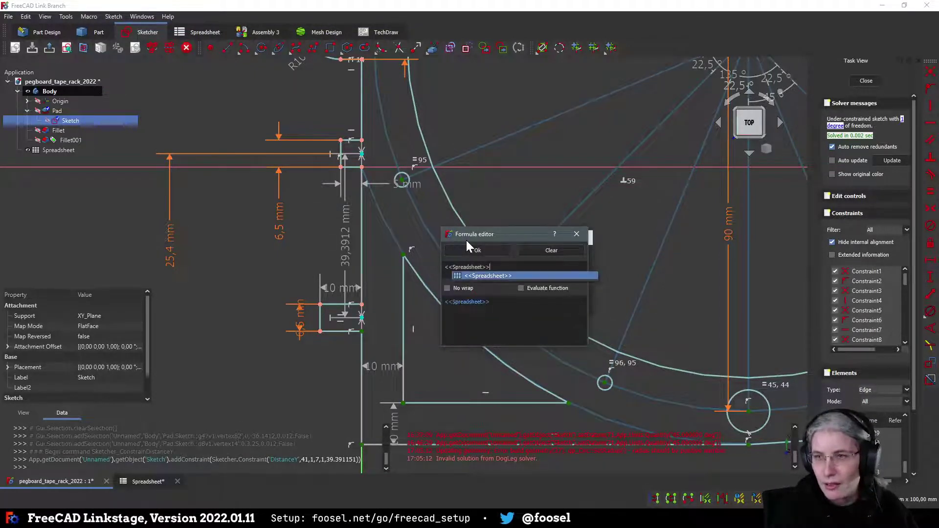
type(".pegboard_distance")
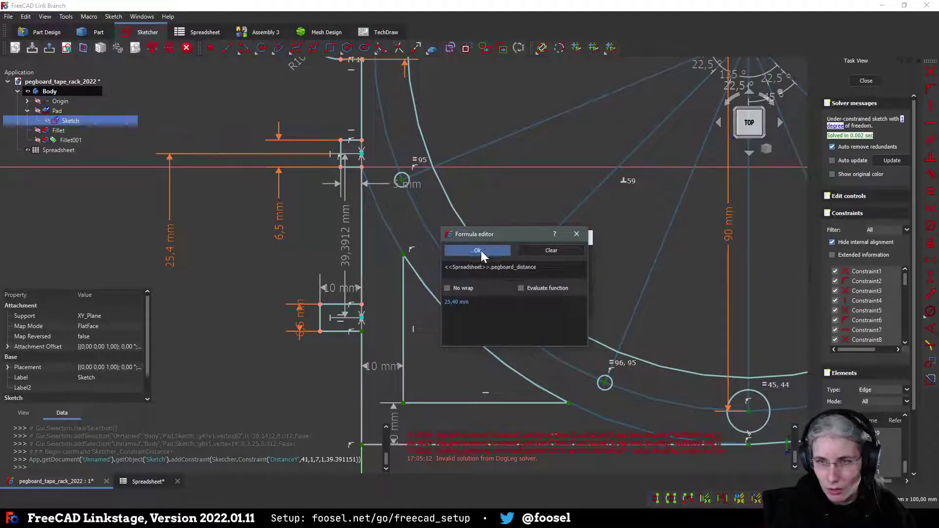
left_click(480, 250)
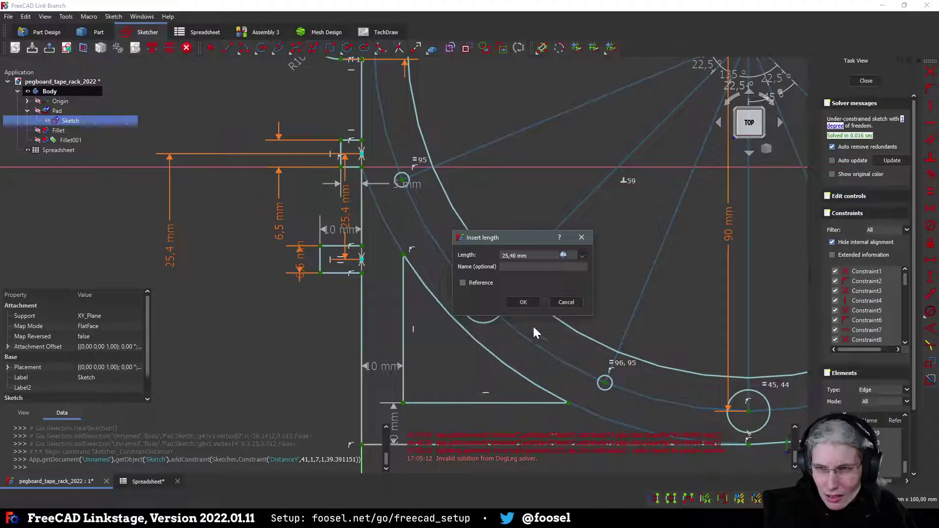
left_click(534, 303)
scroll(493, 248, "down", 2)
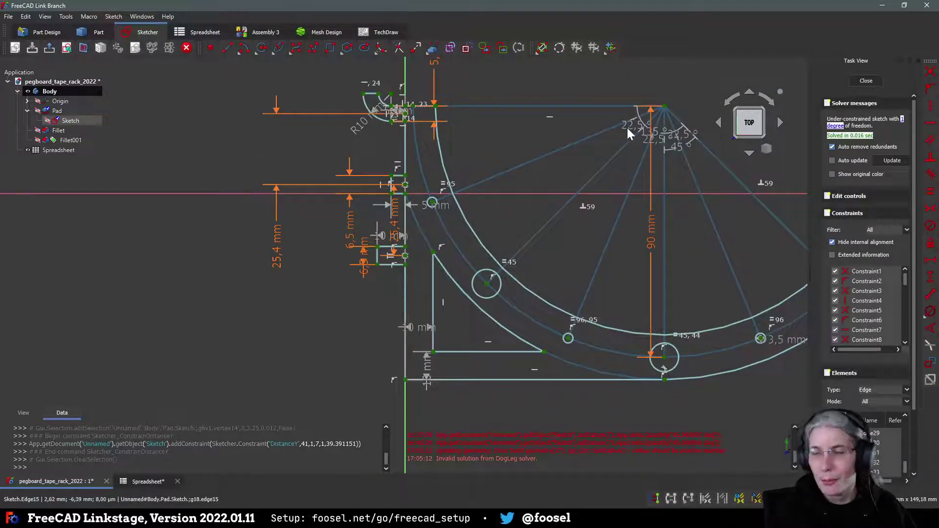
left_click(865, 81)
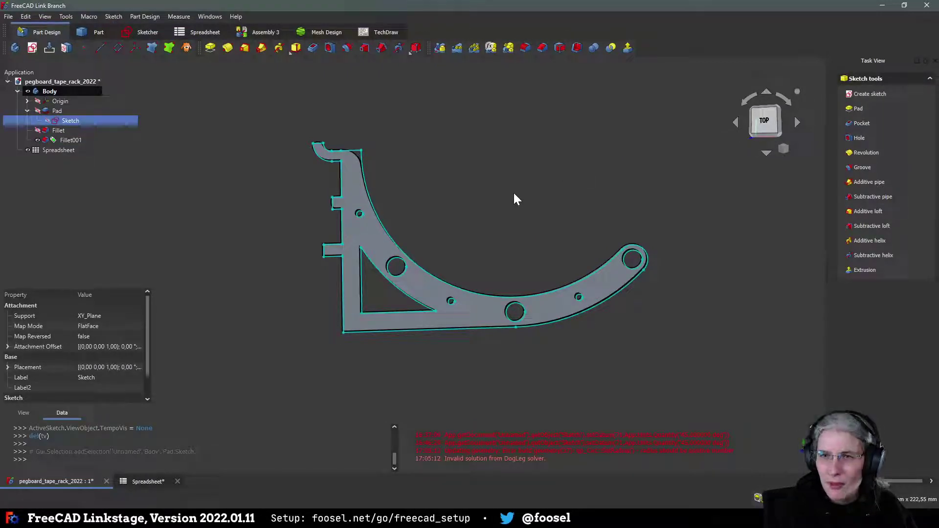
Step: Clear the selection and save pegboard_tape_rack_2022 with Ctrl+S, then orbit to inspect the part
mouse_move(476, 220)
middle_mouse_down()
mouse_move(525, 240)
mouse_move(466, 224)
mouse_move(492, 259)
mouse_move(457, 219)
mouse_move(492, 254)
mouse_move(603, 236)
mouse_move(473, 232)
mouse_move(465, 249)
middle_mouse_up()
left_click(495, 232)
key("ctrl+s")
middle_click_drag(414, 230, 570, 232)
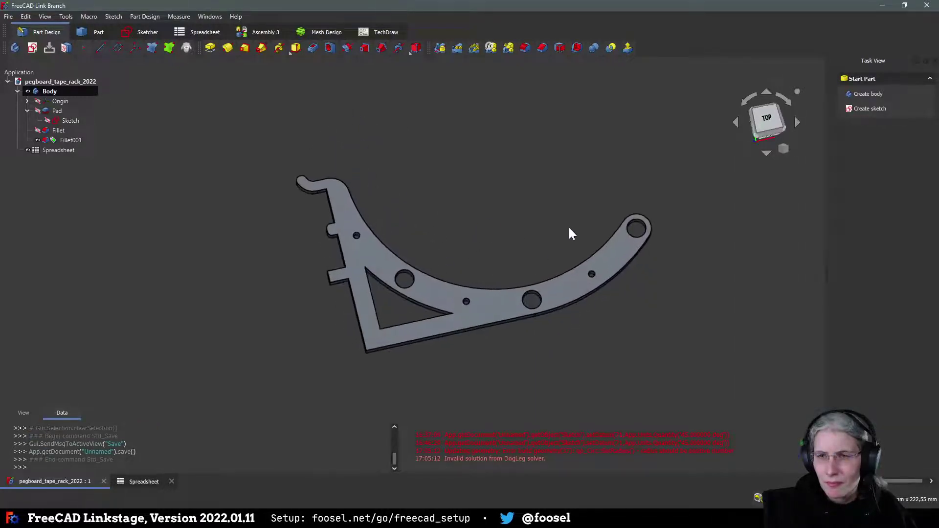
middle_click_drag(367, 363, 411, 348)
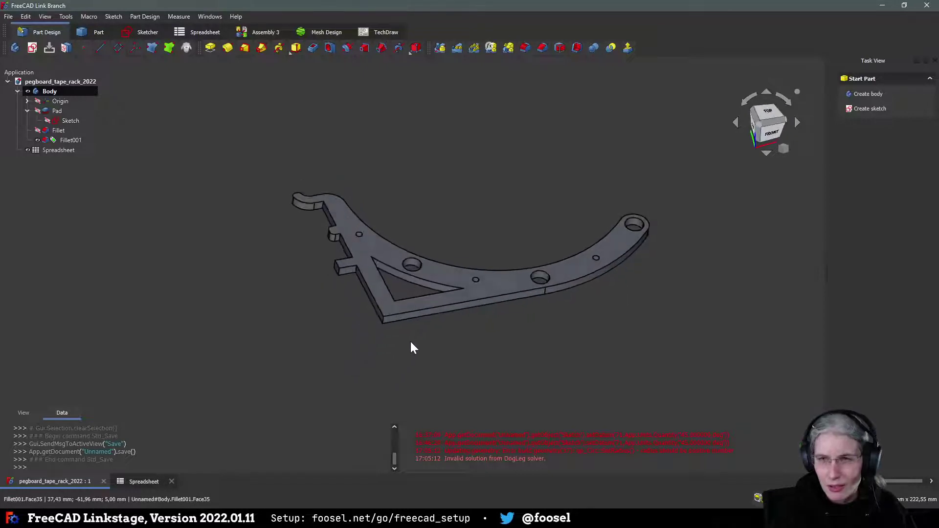
Step: Add the bottom-left outer corner and the triangle cutout's corner edge to the 10 mm Fillet
double_click(54, 130)
left_click(384, 319)
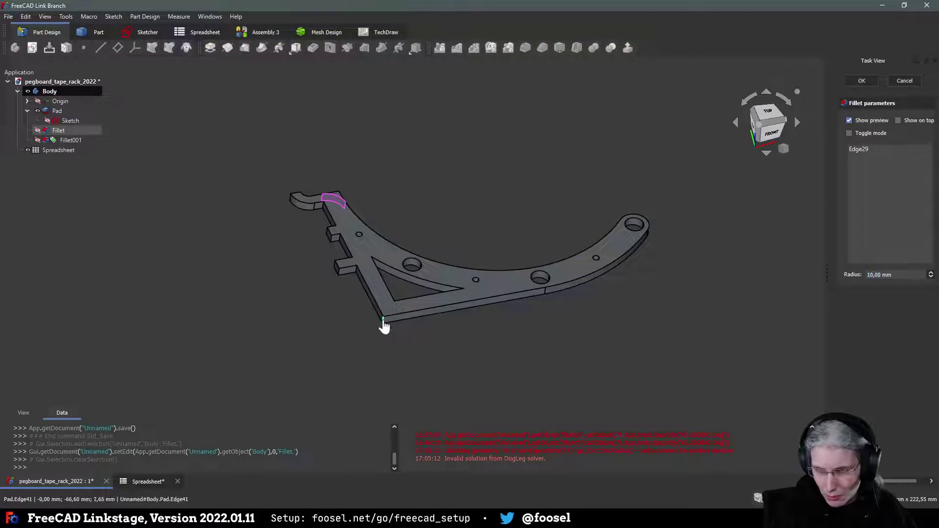
middle_click_drag(461, 309, 452, 234)
left_click(434, 239)
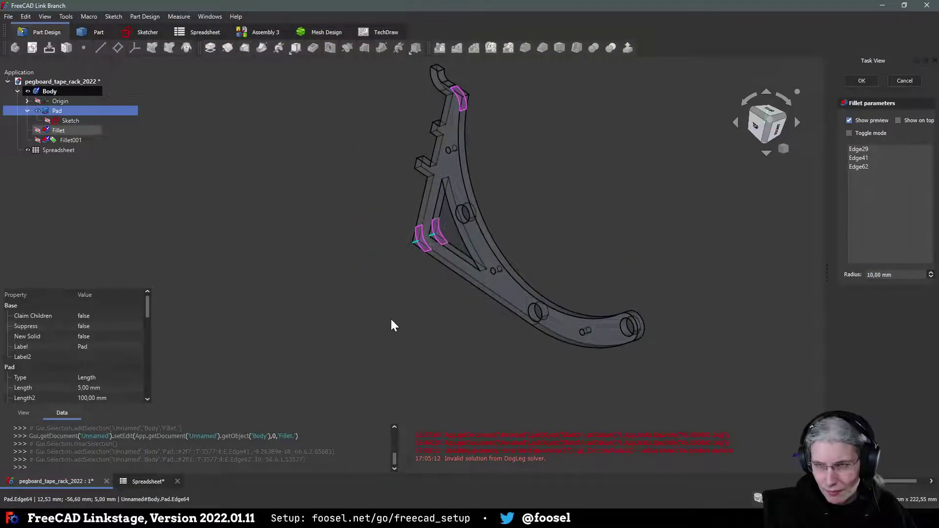
key("2")
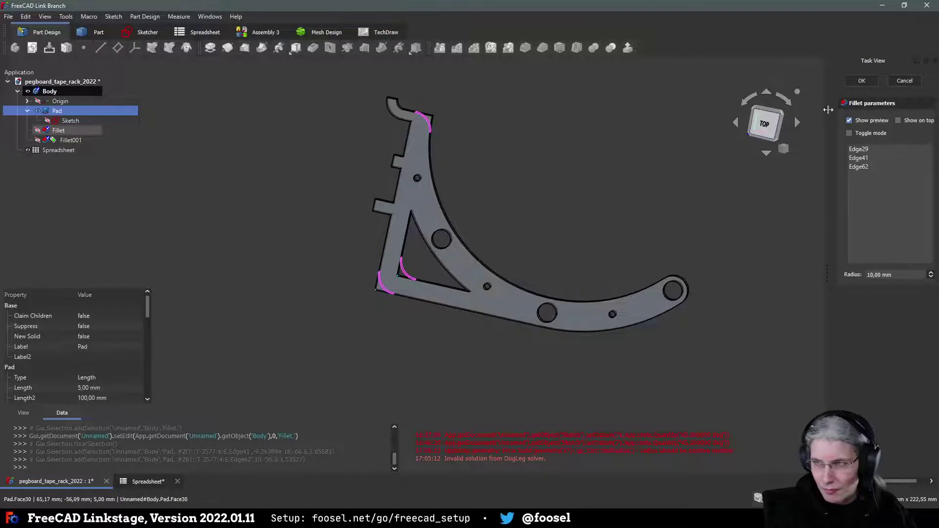
left_click(862, 81)
Step: Try adding the cutout's vertical corner edge to the Fillet, cancel the failure, then select that edge
middle_click_drag(420, 374, 421, 270)
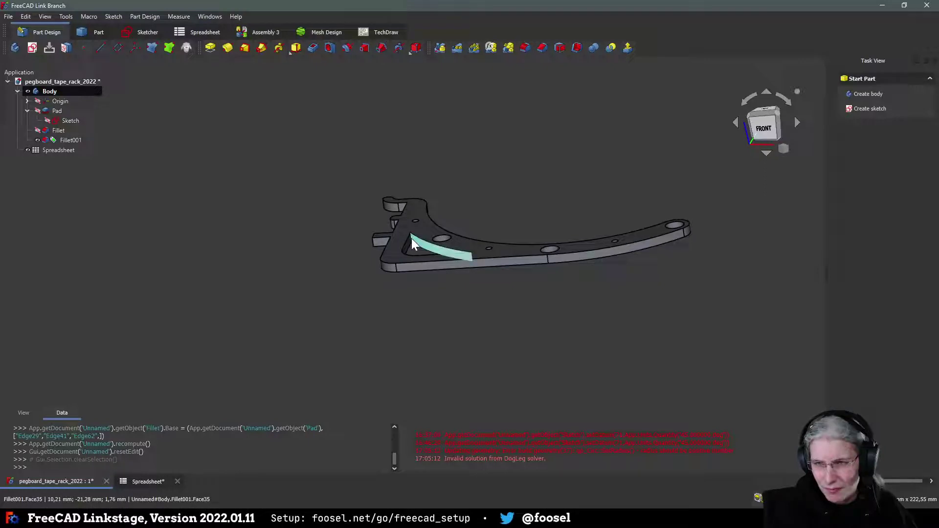
double_click(58, 130)
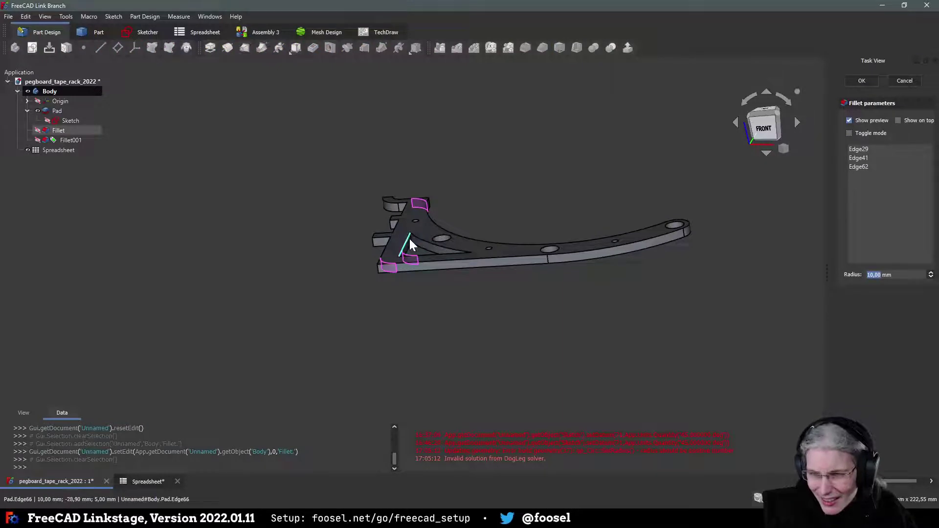
scroll(409, 237, "up", 5)
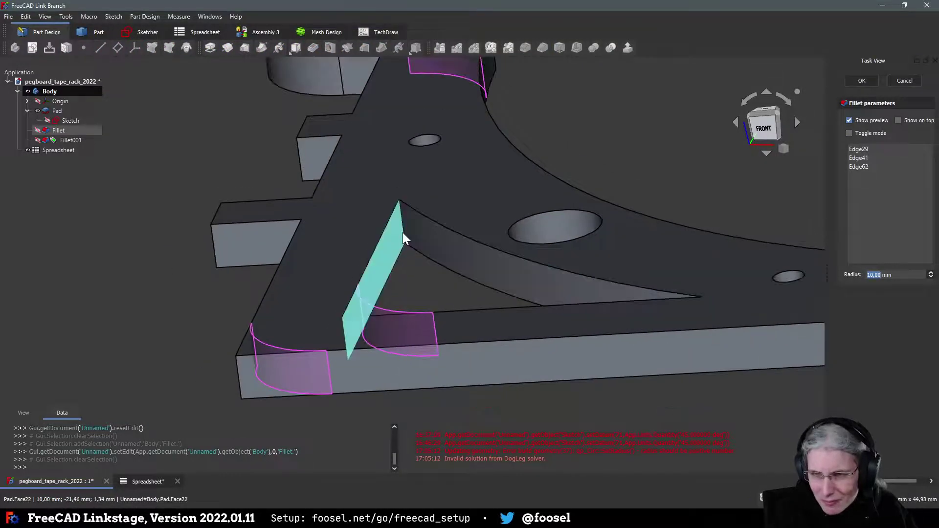
left_click(402, 226)
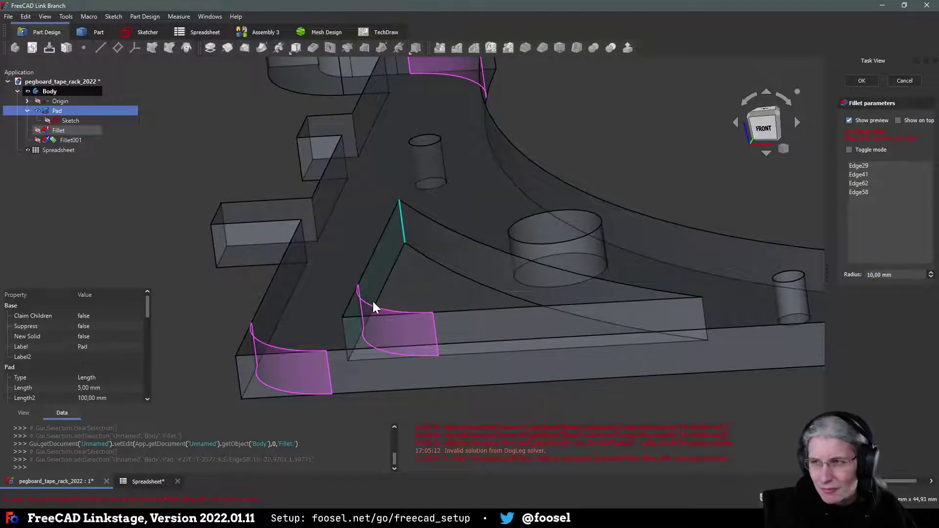
left_click(904, 81)
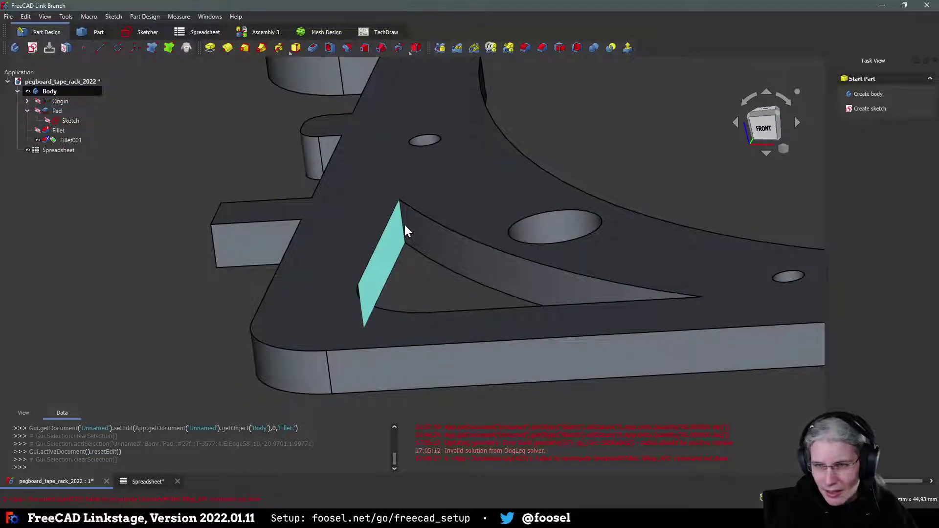
left_click(401, 216)
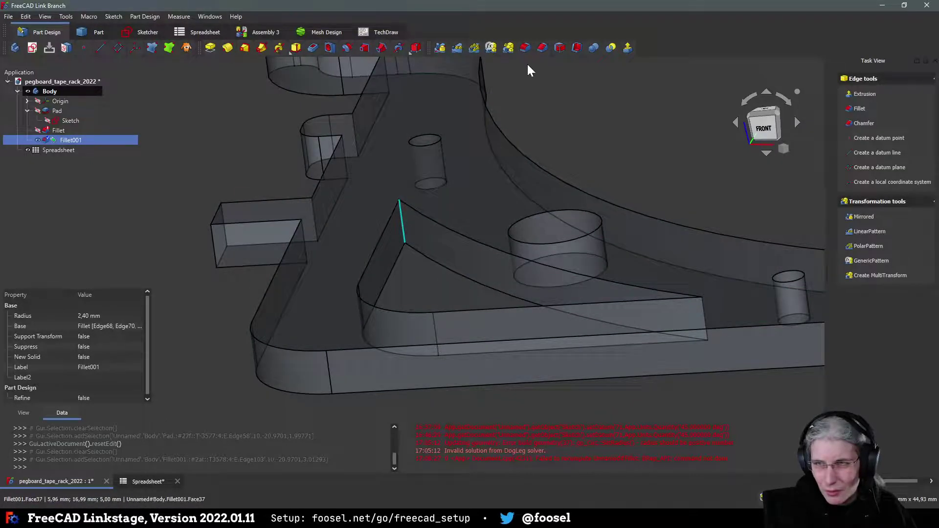
Step: Create a 3 mm fillet on the triangle cutout's two sharp corner edges
left_click(525, 47)
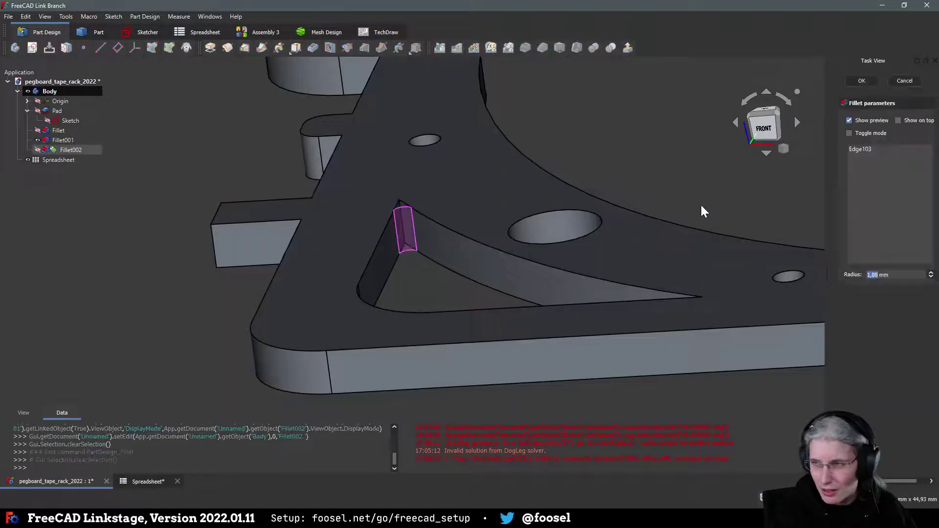
type("4")
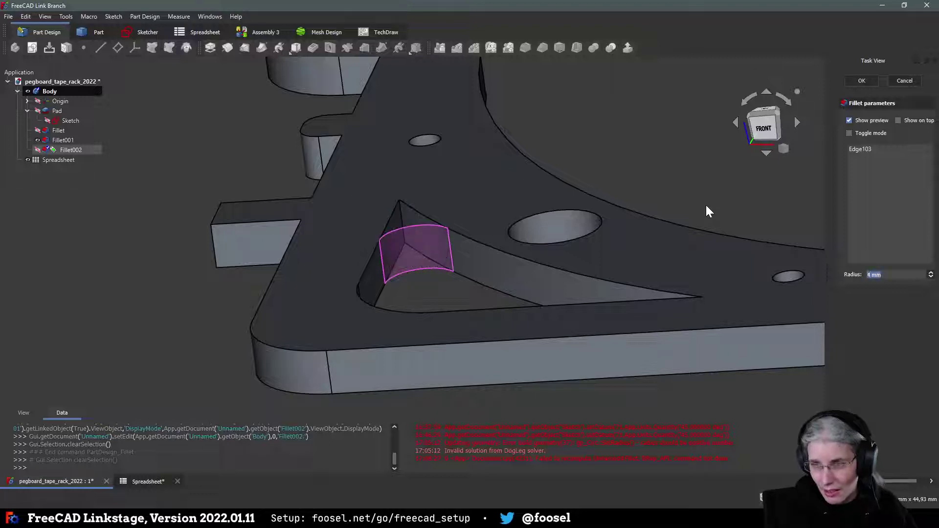
key("BackSpace")
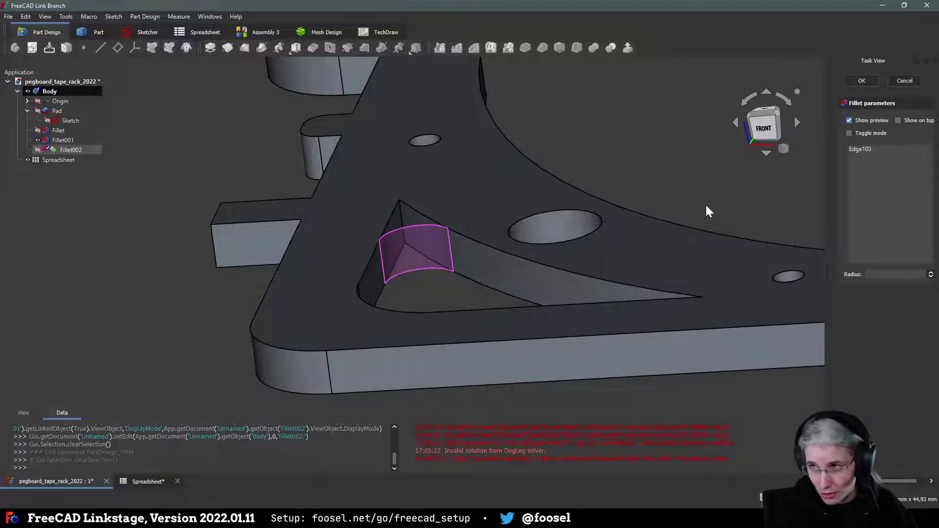
type("3mm")
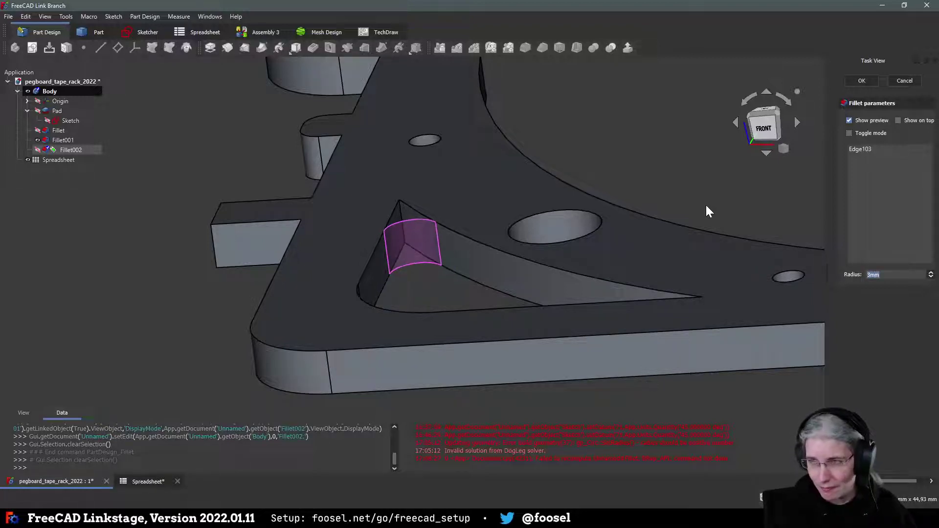
middle_click_drag(471, 280, 461, 245)
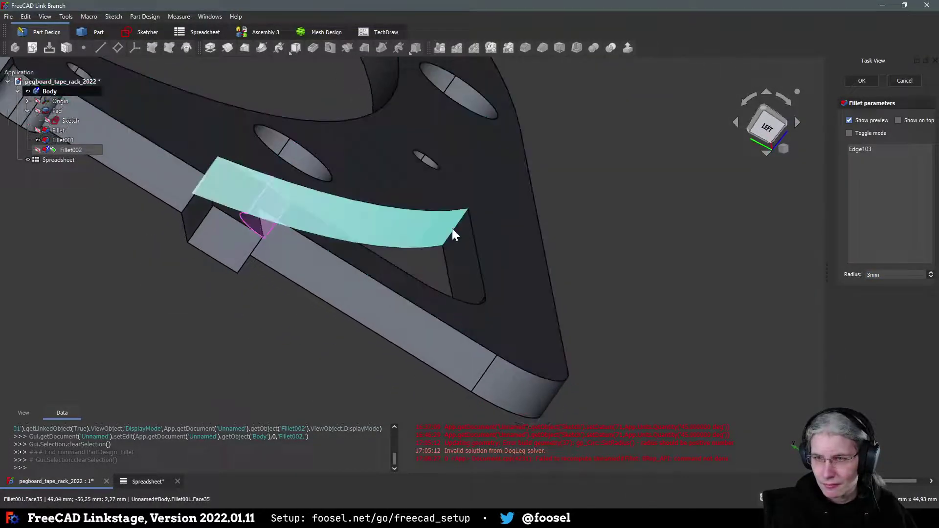
left_click(453, 230)
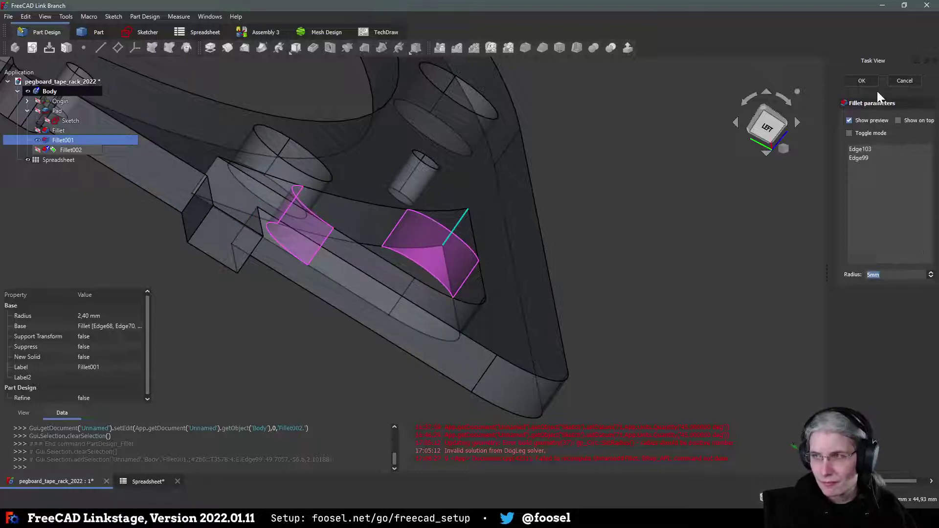
left_click(862, 81)
scroll(636, 265, "up", 5)
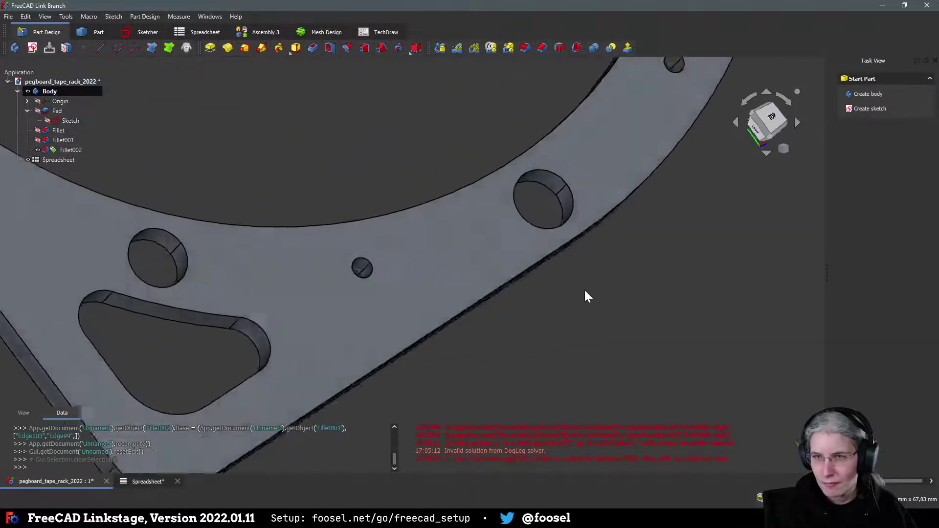
scroll(491, 278, "down", 5)
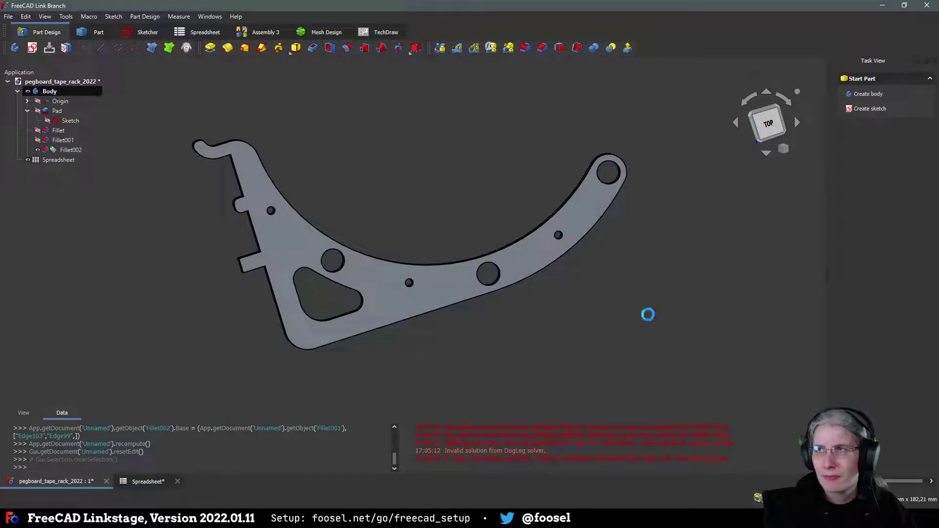
Step: Remove Edge41 from the 10 mm Fillet
key("ctrl+s")
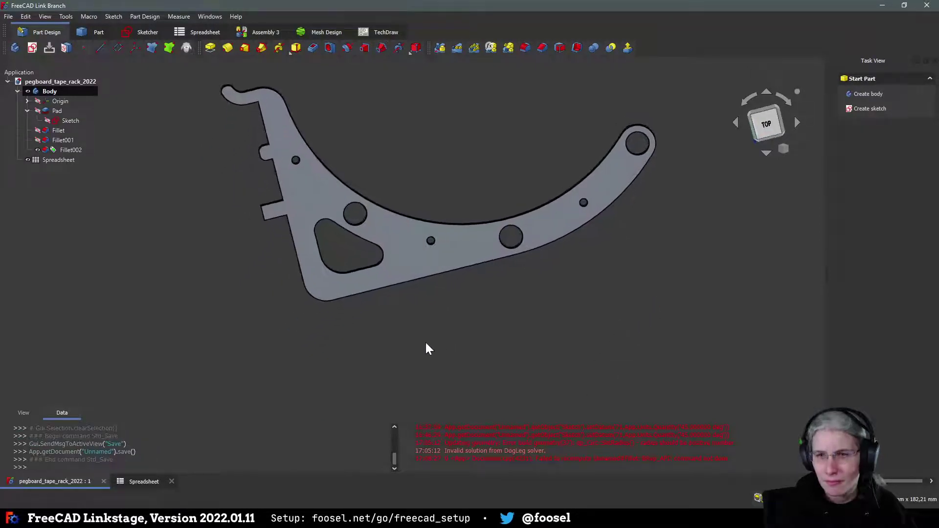
middle_click_drag(423, 347, 262, 210)
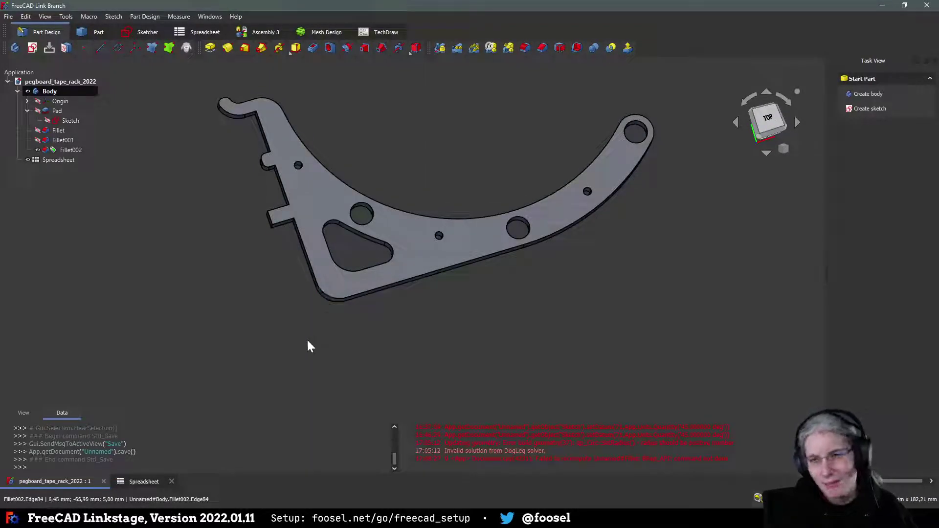
double_click(59, 130)
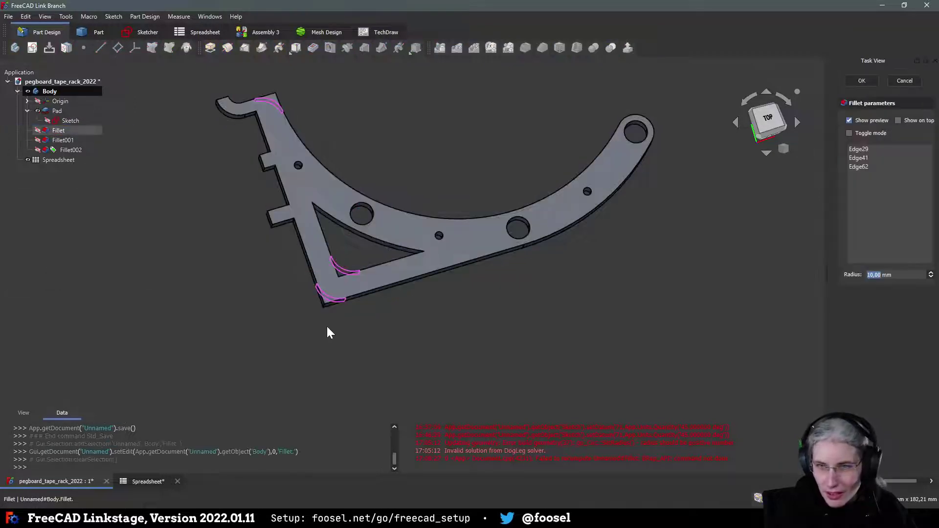
left_click(862, 158)
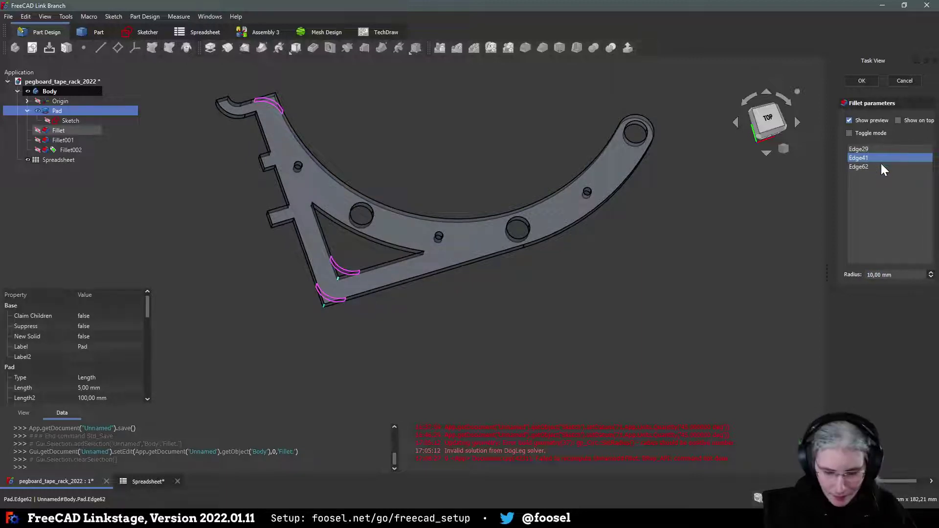
key("Delete")
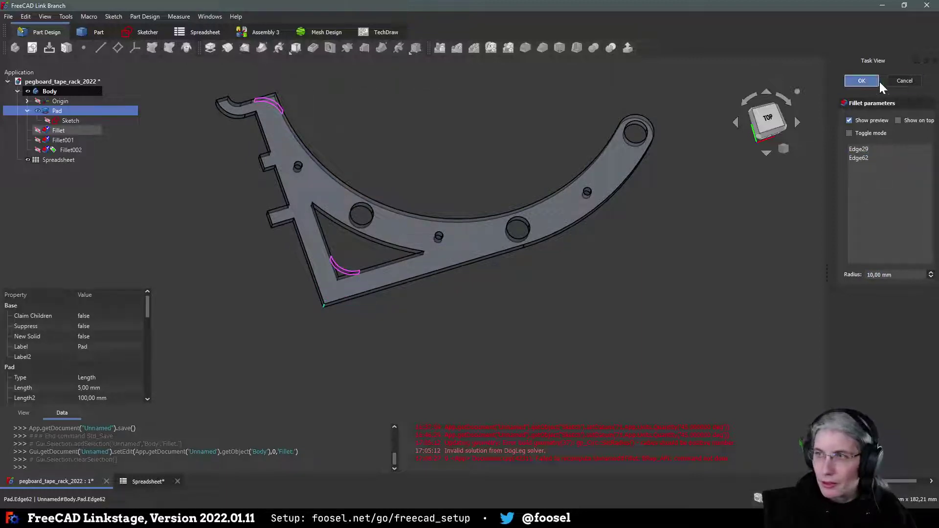
left_click(878, 81)
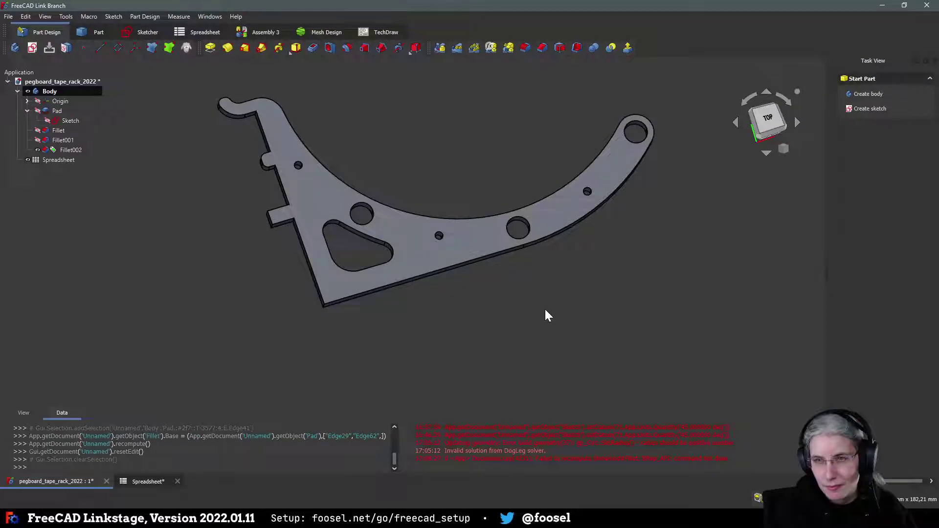
Step: Add the two lower-tab edges to Fillet001 and save the bracket
middle_click_drag(389, 323, 495, 290)
scroll(382, 346, "up", 2)
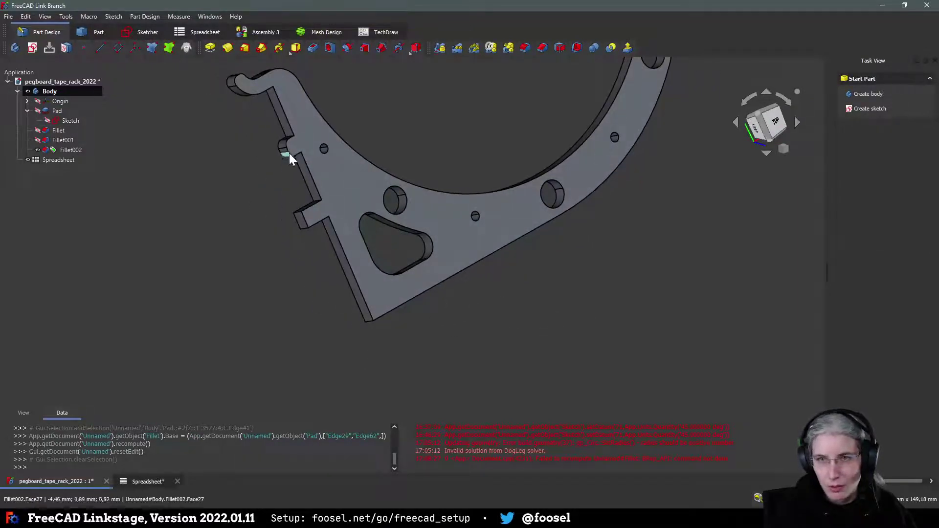
double_click(63, 140)
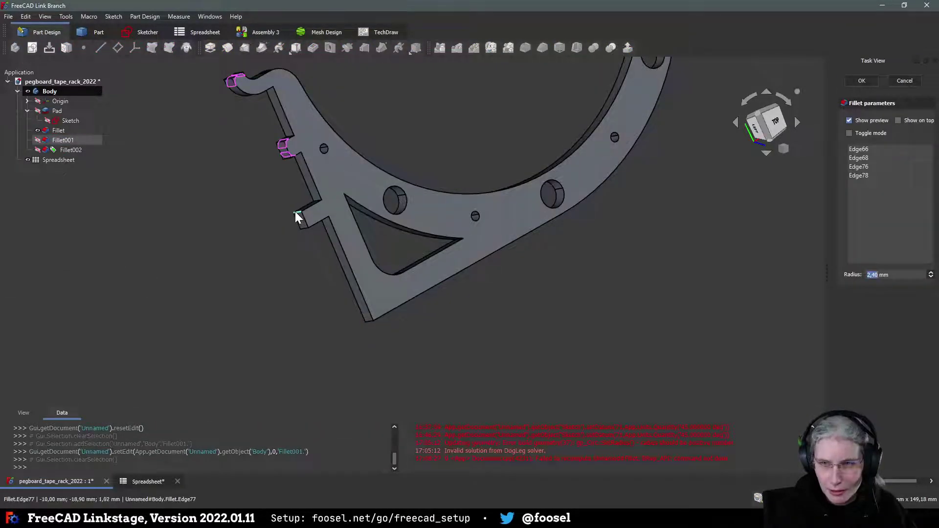
left_click(295, 214)
left_click(300, 229)
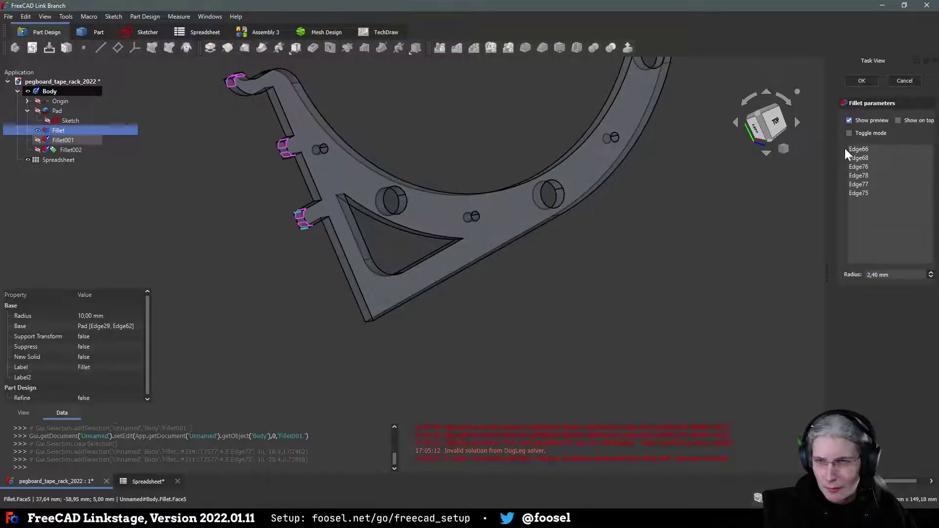
left_click(862, 81)
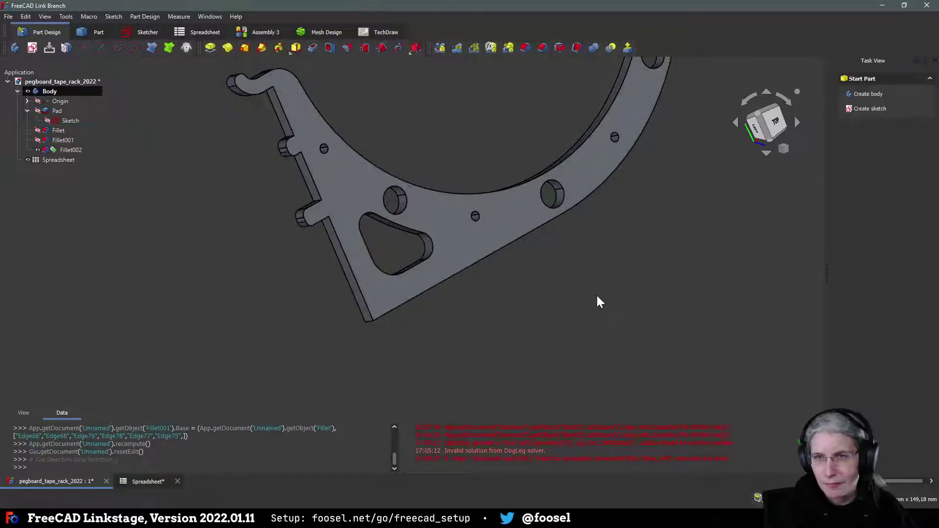
middle_click_drag(596, 296, 563, 303)
key("ctrl+s")
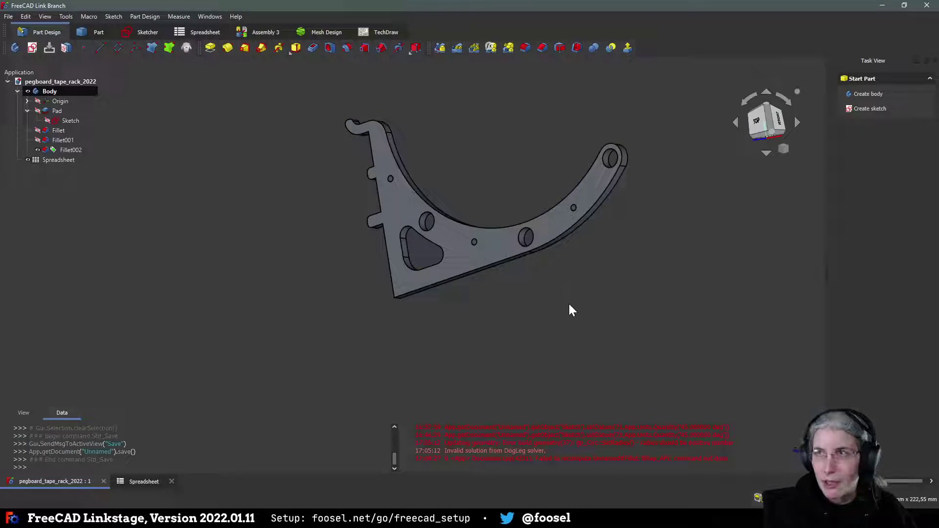
middle_click_drag(599, 285, 570, 317)
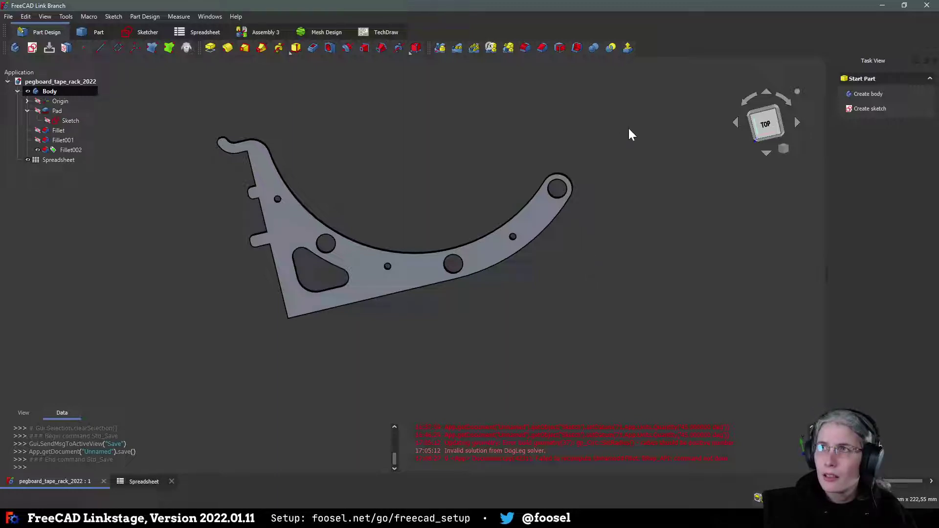
scroll(465, 198, "up", 2)
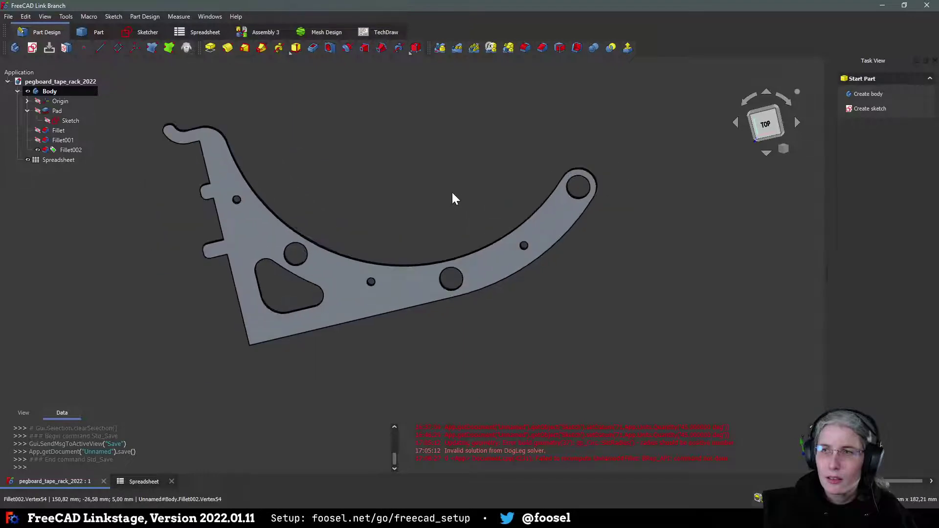
middle_click_drag(453, 195, 495, 196)
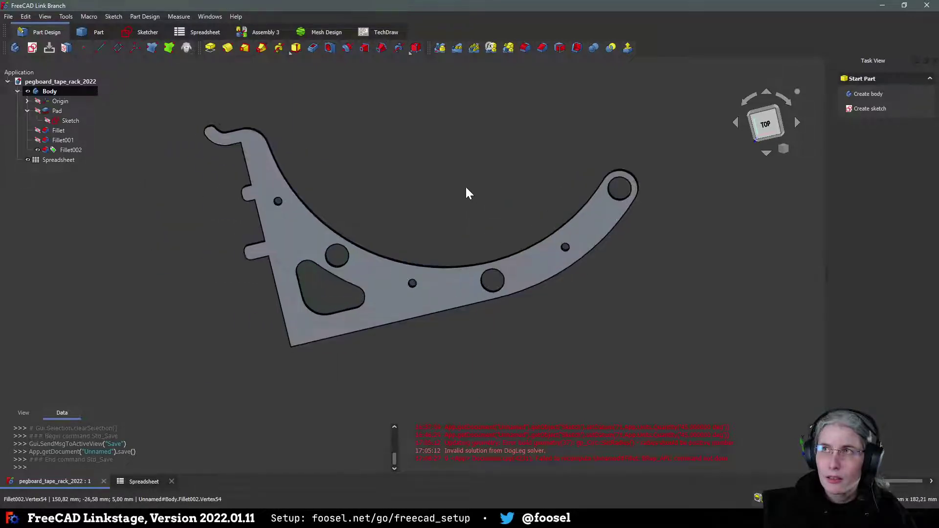
scroll(465, 188, "up", 1)
scroll(465, 188, "down", 1)
scroll(465, 188, "up", 1)
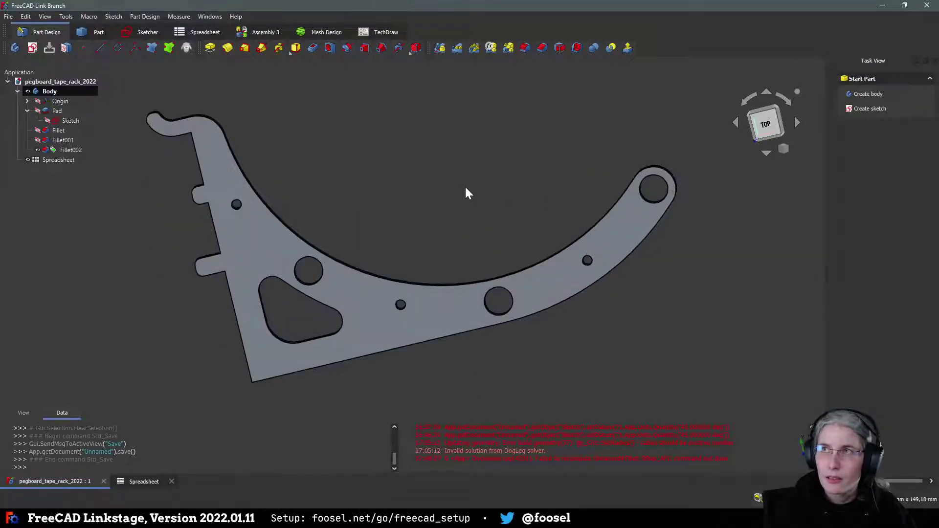
middle_click_drag(449, 188, 406, 227)
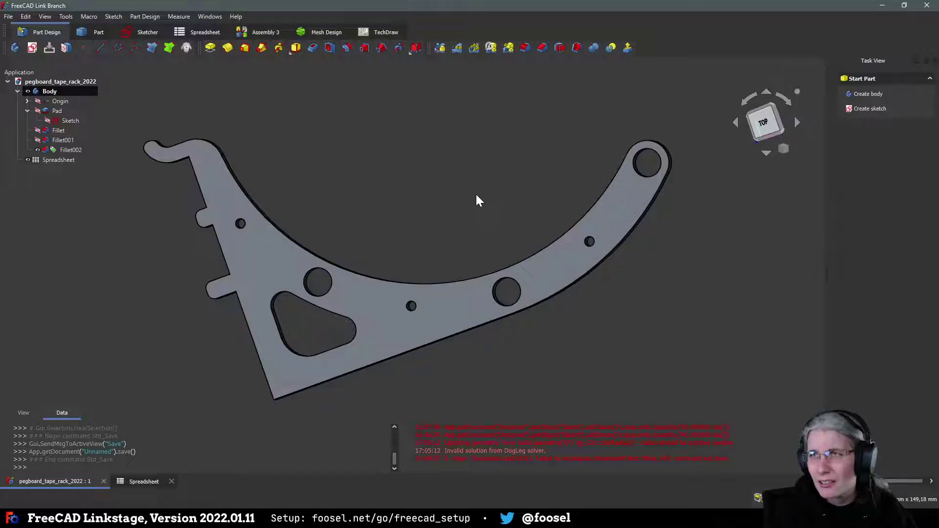
middle_click_drag(477, 196, 547, 147)
middle_click_drag(507, 185, 439, 209)
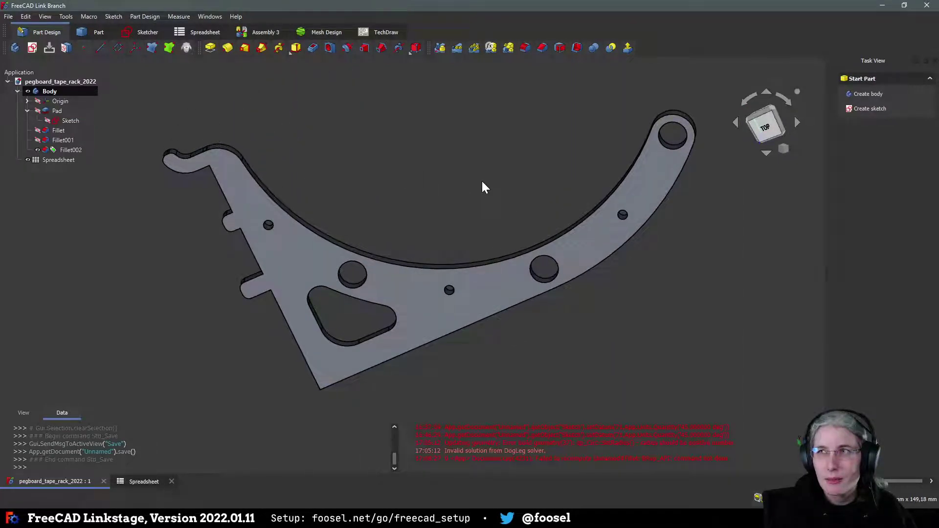
mouse_move(482, 183)
middle_mouse_down()
mouse_move(465, 191)
mouse_move(492, 211)
mouse_move(489, 200)
mouse_move(469, 202)
mouse_move(464, 184)
mouse_move(474, 198)
middle_mouse_up()
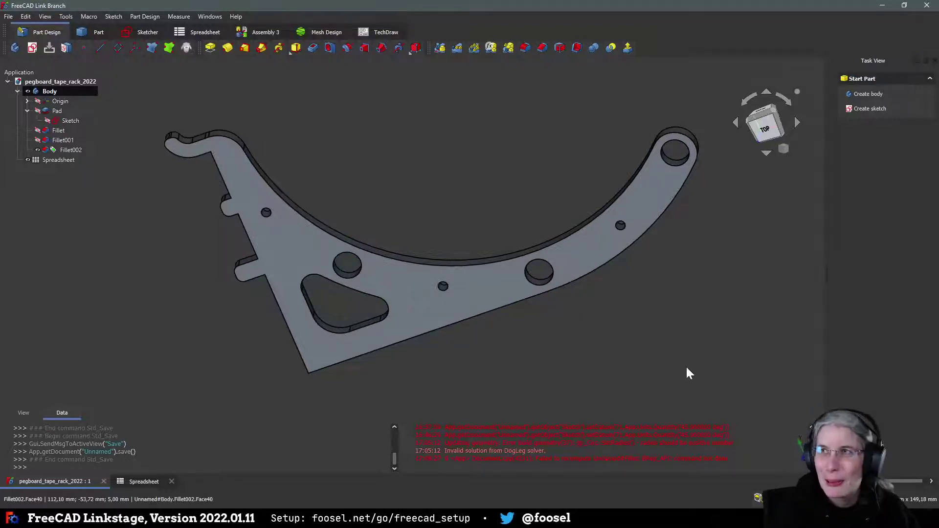
middle_click_drag(687, 369, 205, 361)
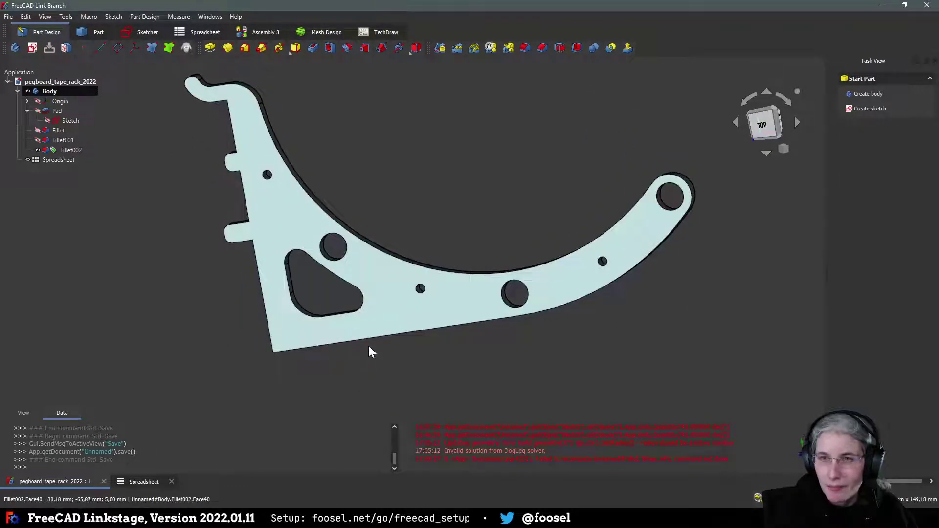
middle_click_drag(367, 363, 406, 356)
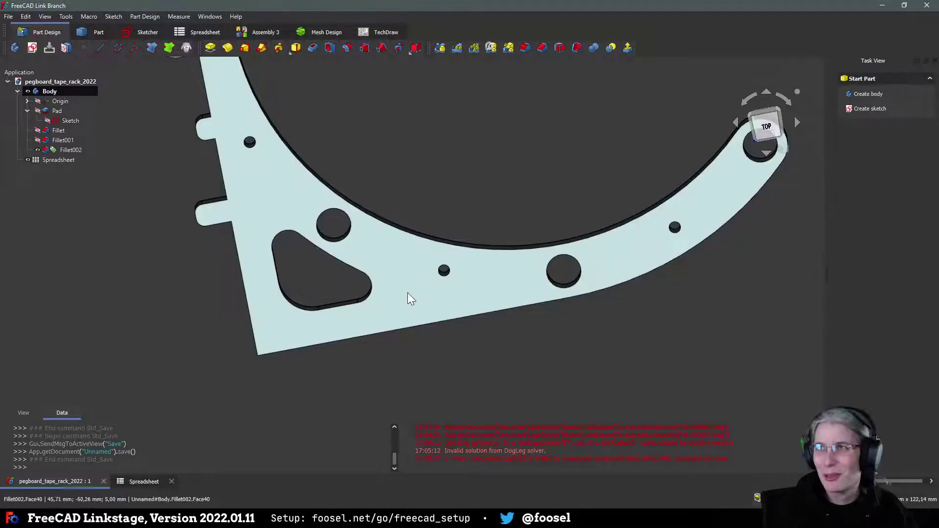
scroll(416, 257, "down", 4)
middle_click_drag(534, 310, 504, 361)
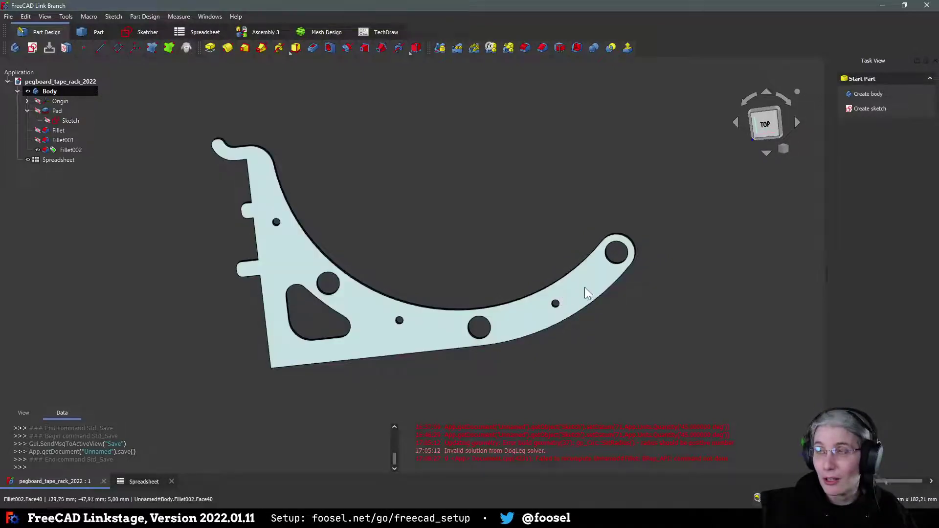
middle_click_drag(553, 363, 479, 300)
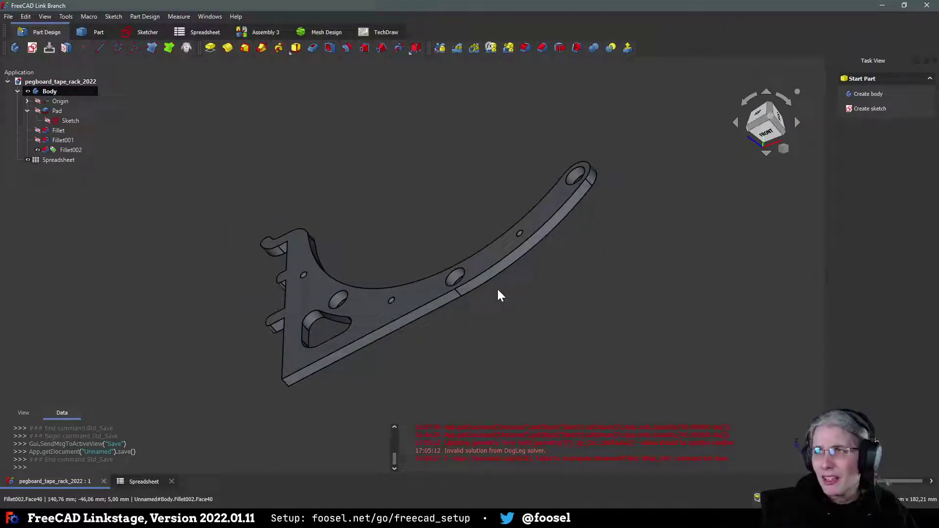
middle_click_drag(508, 337, 399, 372)
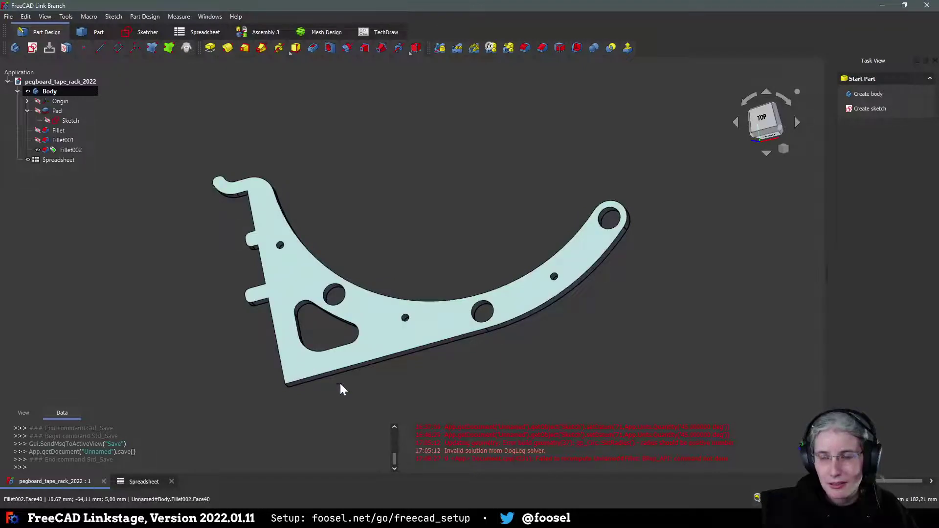
middle_click_drag(341, 389, 433, 326)
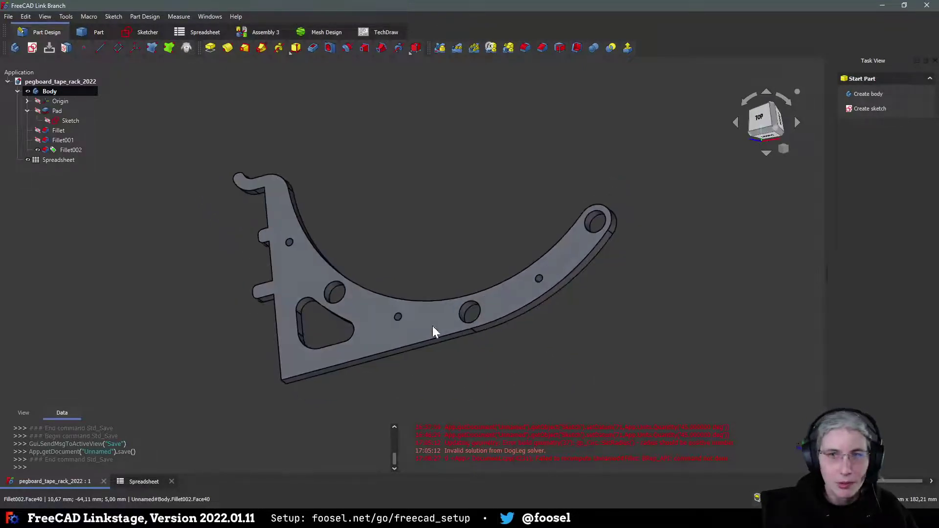
Step: In the bracket's Sketch, draw a small centre-and-rim circle near the lower-left corner
double_click(63, 121)
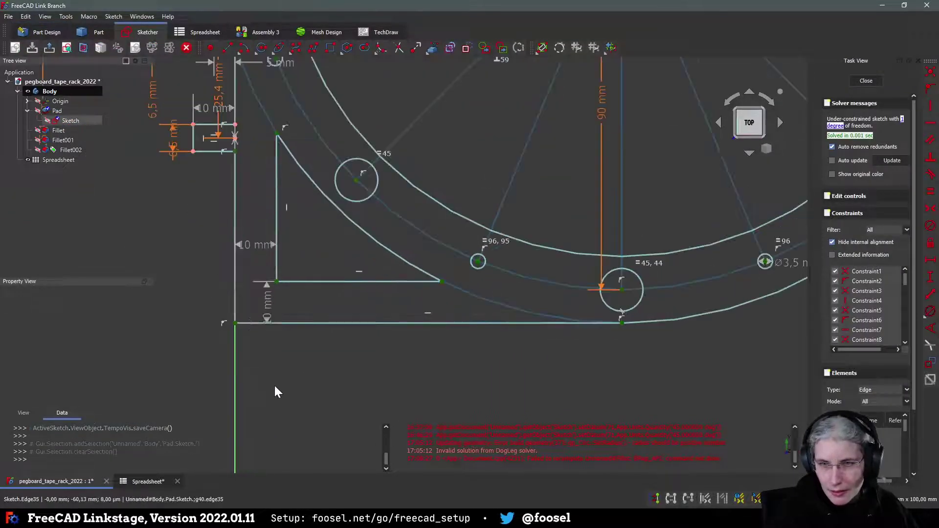
scroll(272, 367, "up", 2)
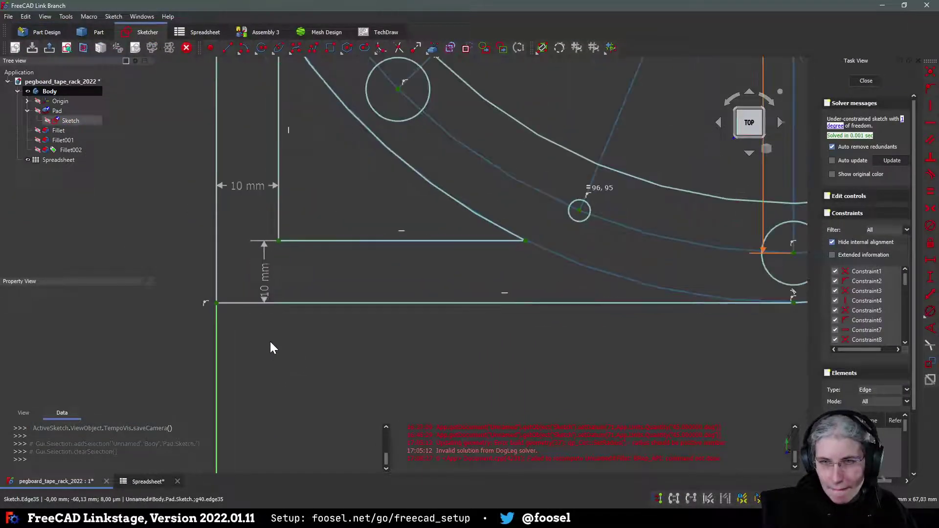
left_click(214, 48)
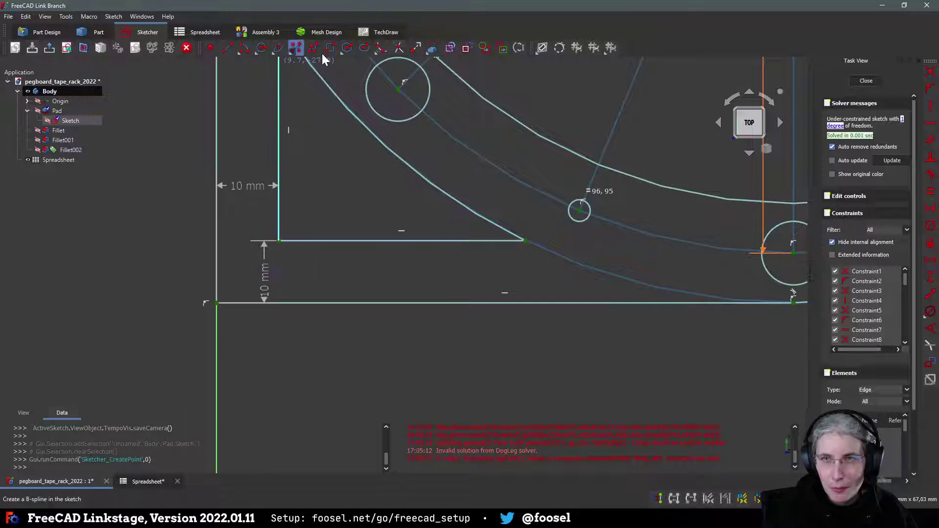
left_click(455, 50)
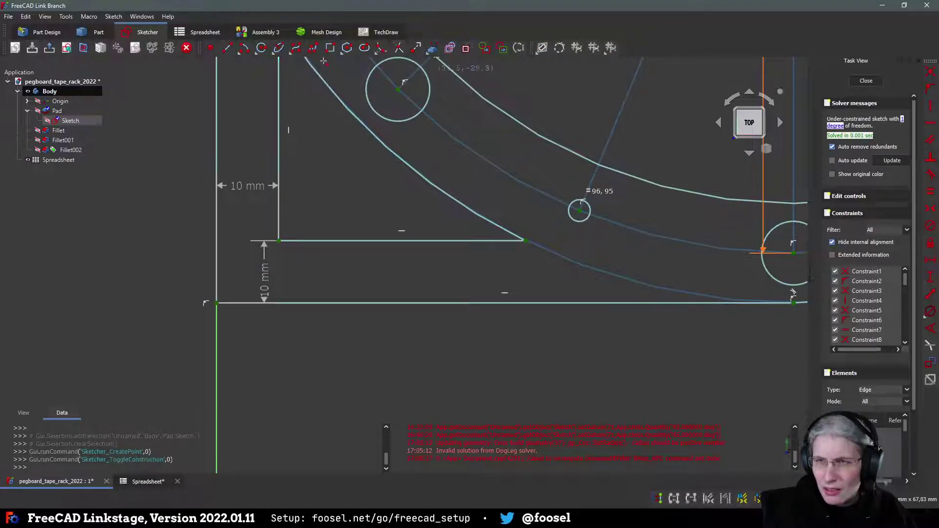
left_click(267, 52)
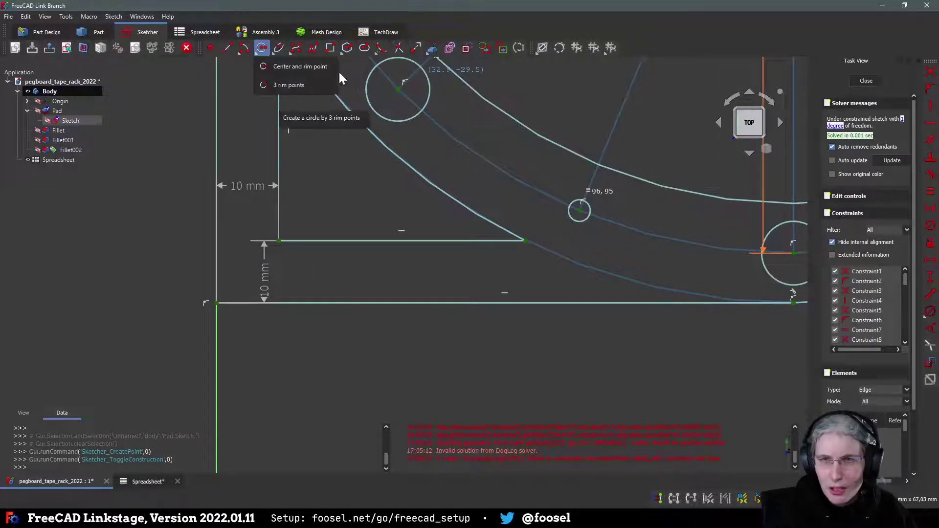
left_click(293, 66)
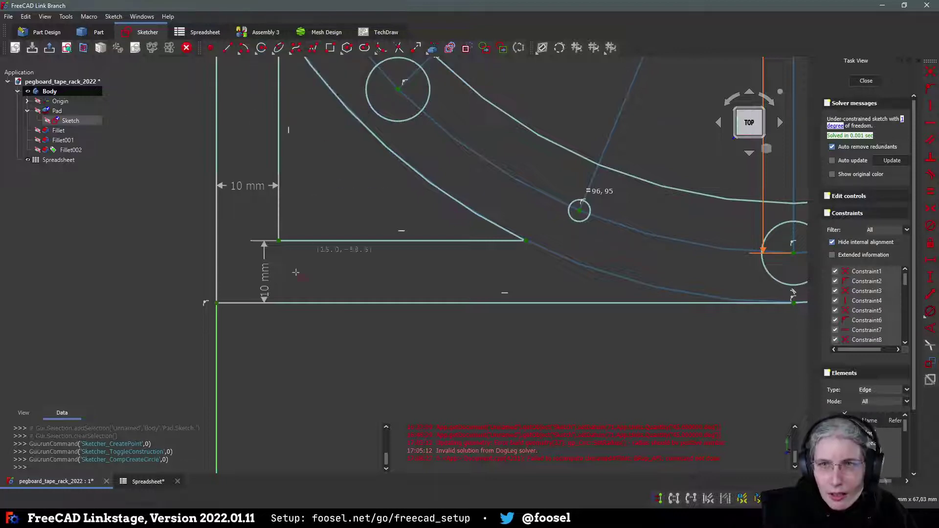
left_click(242, 267)
left_click(245, 274)
right_click(307, 265)
Step: Centre the circle symmetrically between two corner points, make it equal to the small hole, and close
left_click(279, 240)
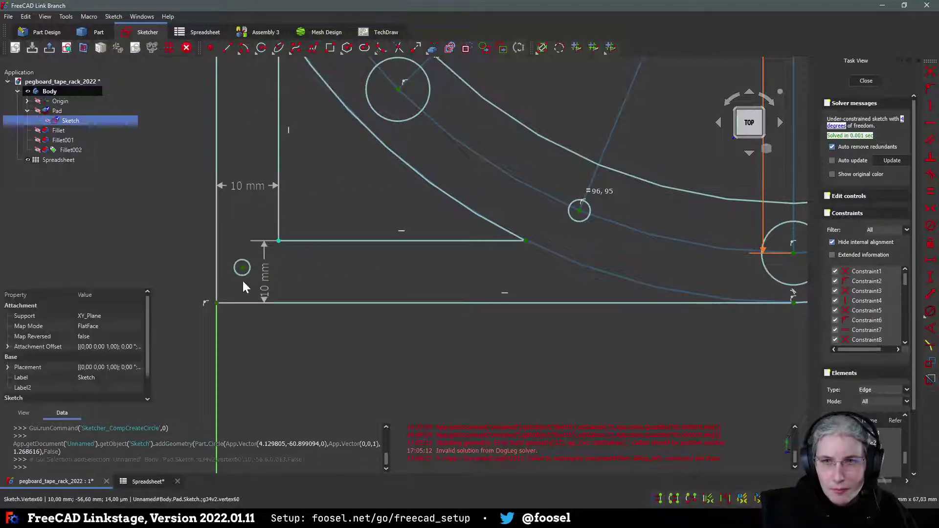
left_click(216, 304)
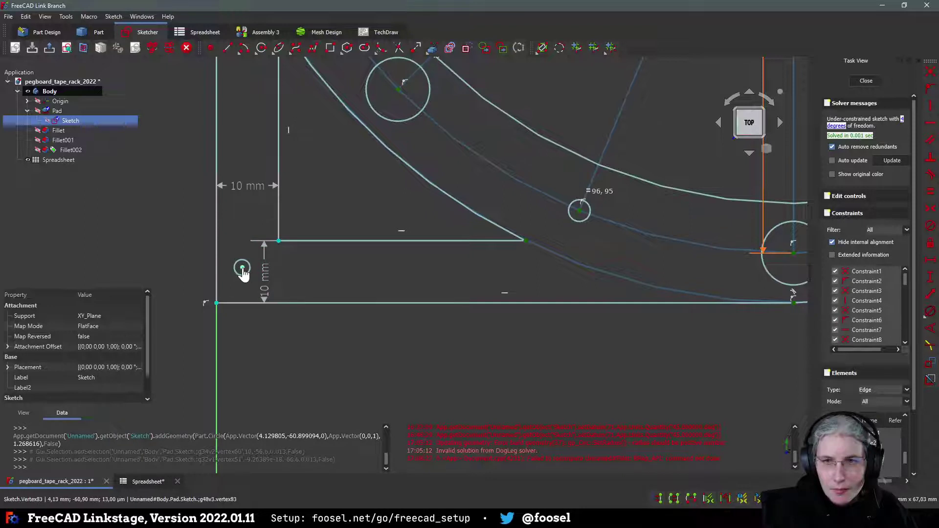
left_click(242, 268)
key("s")
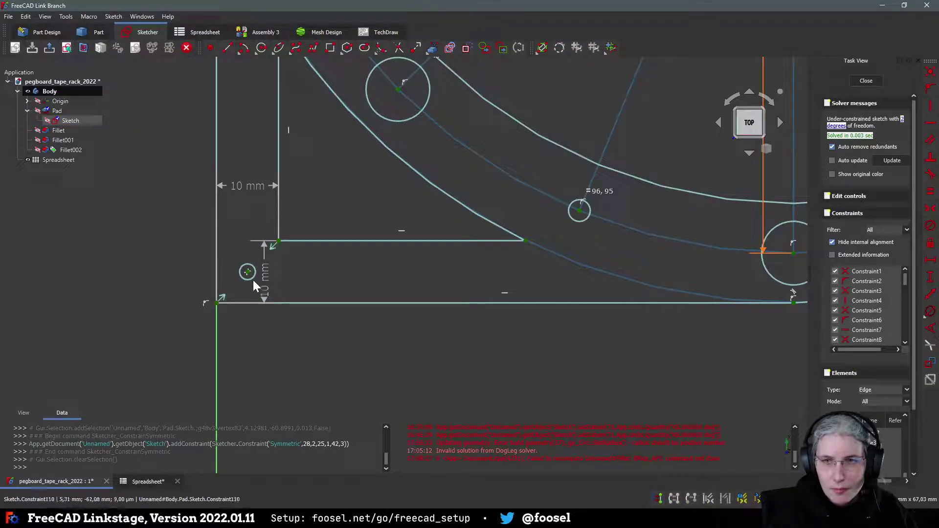
scroll(295, 284, "down", 2)
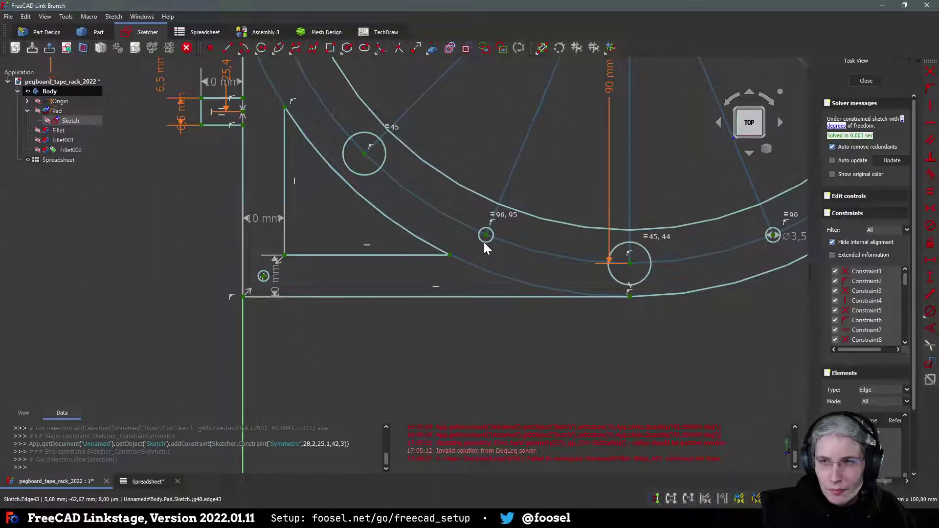
left_click(484, 242)
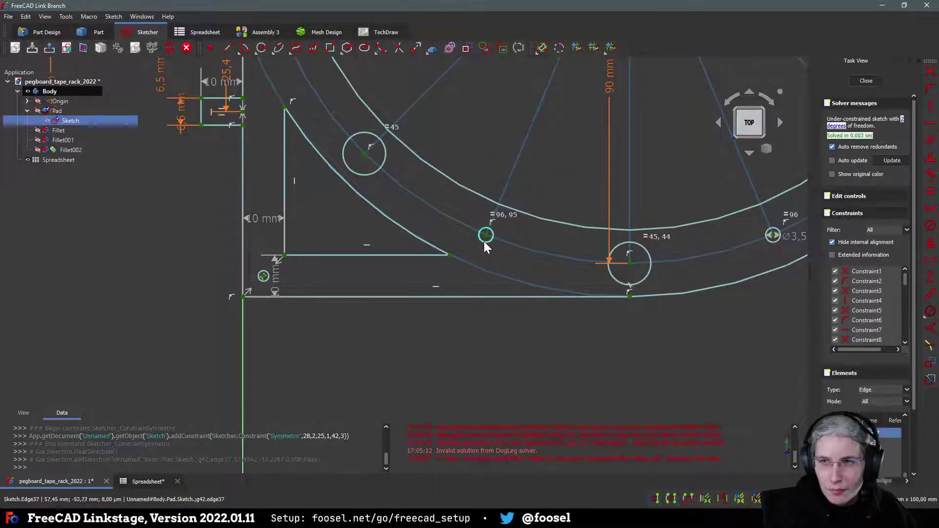
left_click(267, 282)
key("e")
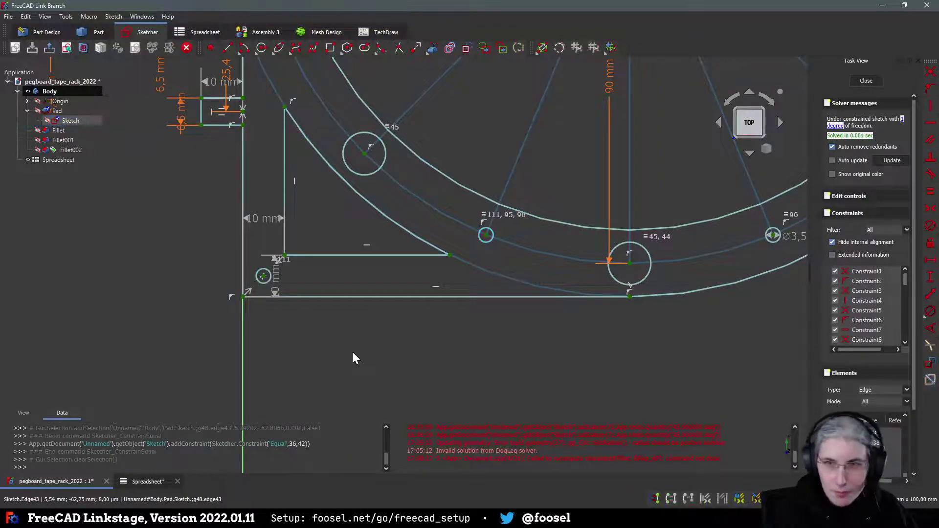
left_click(866, 81)
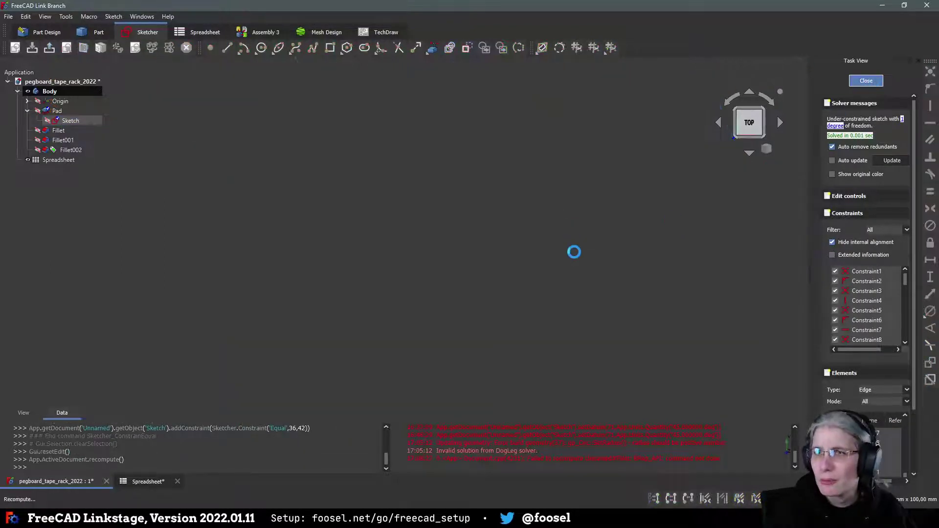
Step: Orbit the padded bracket to inspect the new corner hole, then save
left_click(641, 349)
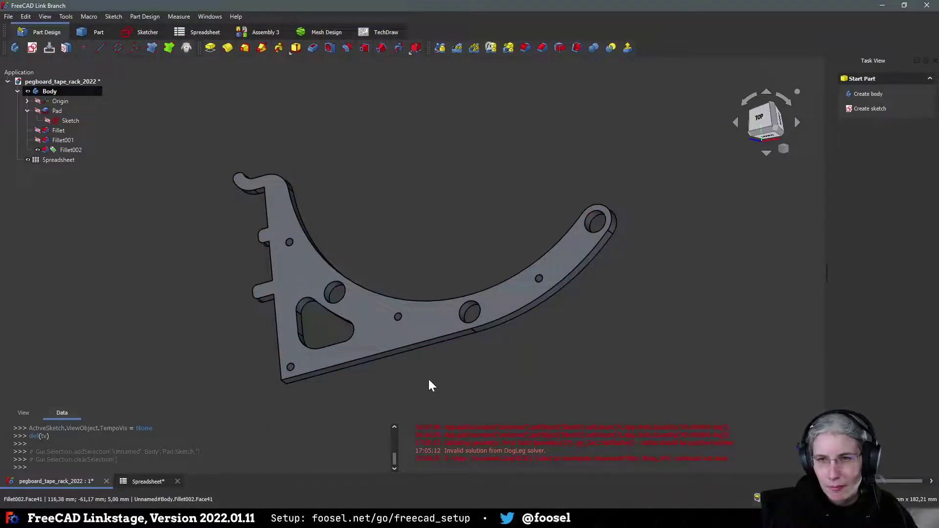
middle_click_drag(509, 354, 314, 398)
middle_click_drag(503, 386, 652, 318)
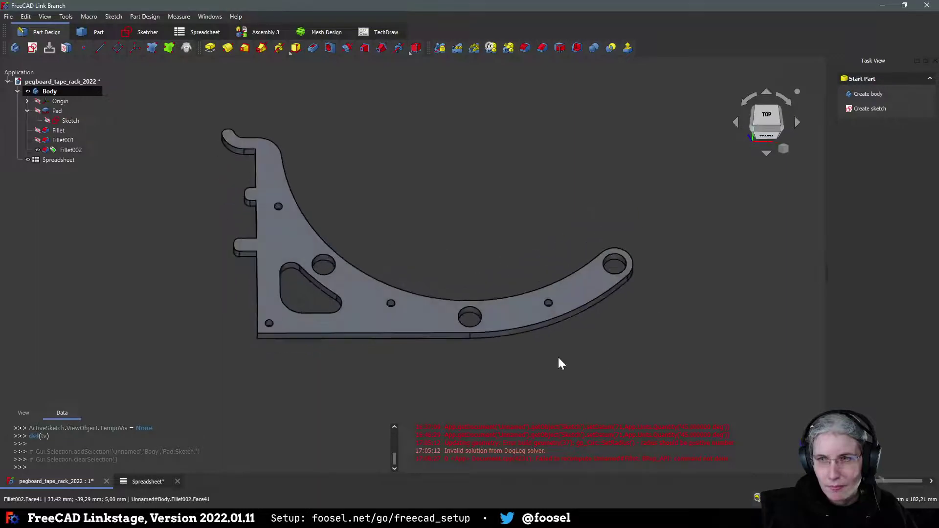
key("ctrl+s")
Step: Orbit the bracket around the standard top view to re-examine its front edge
middle_click_drag(287, 369, 337, 364)
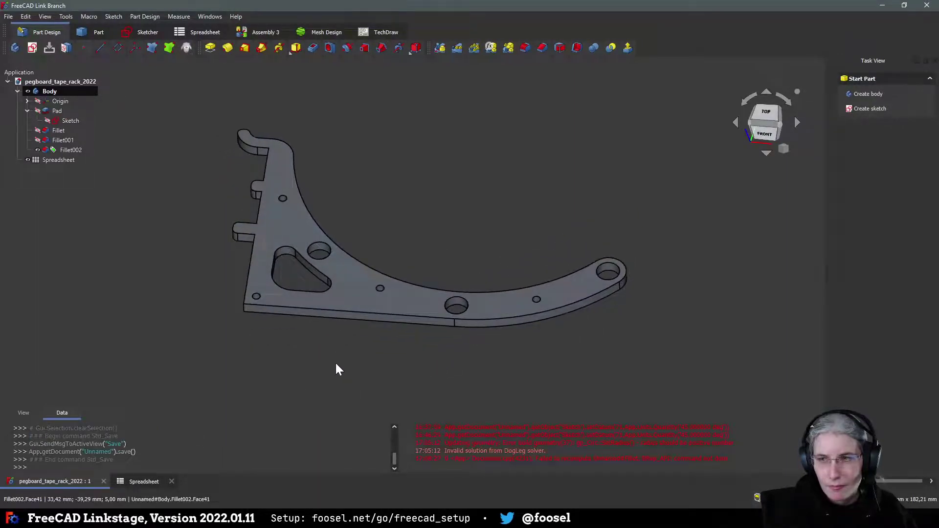
middle_click_drag(264, 357, 263, 392)
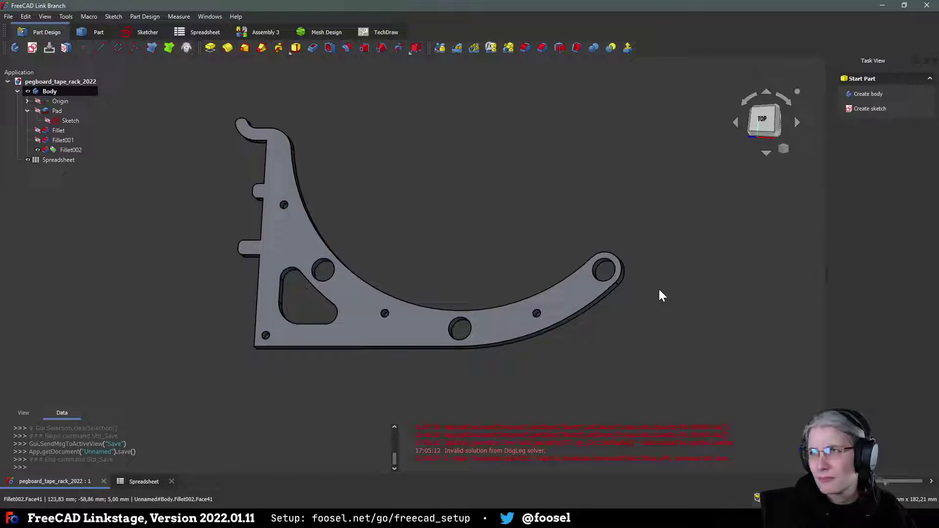
middle_click_drag(643, 311, 437, 316)
key("2")
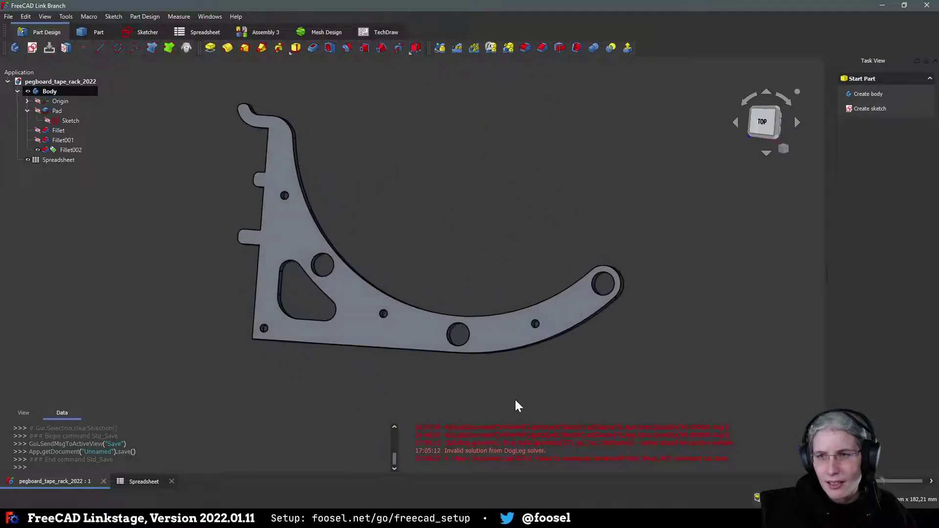
middle_click_drag(519, 406, 605, 327)
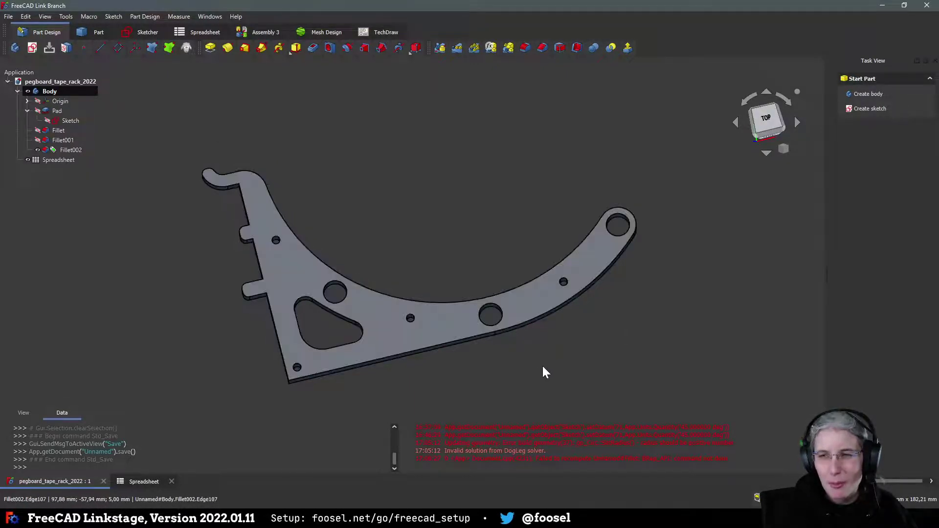
middle_click_drag(543, 373, 462, 379)
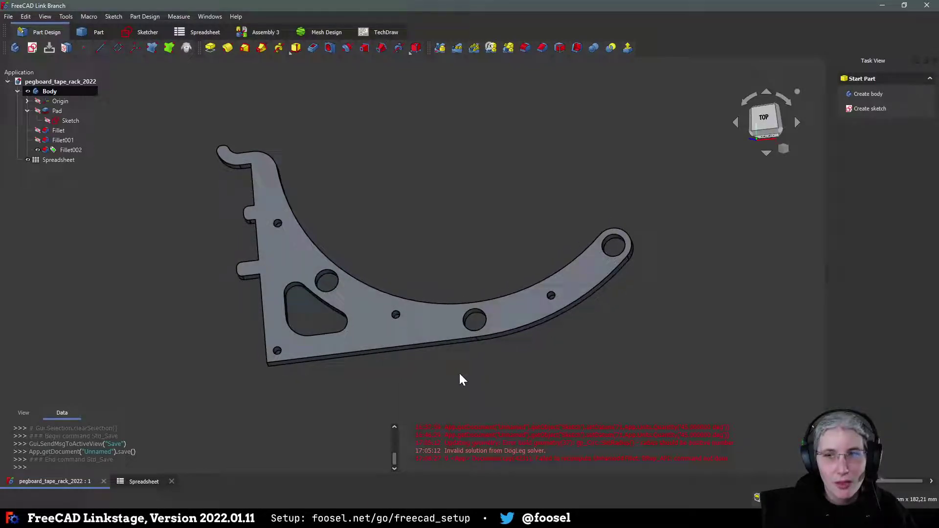
middle_click_drag(460, 375, 464, 304)
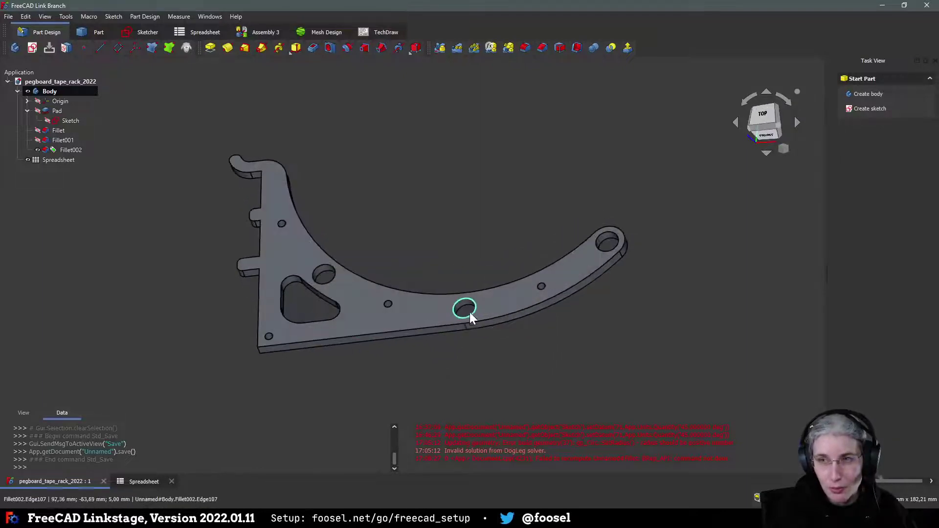
middle_click_drag(464, 359, 569, 368)
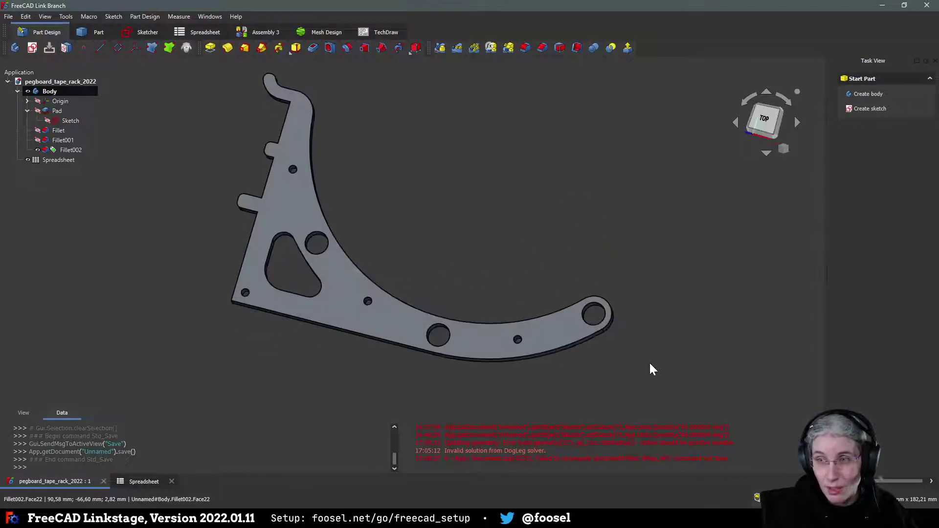
middle_click_drag(684, 379, 610, 372)
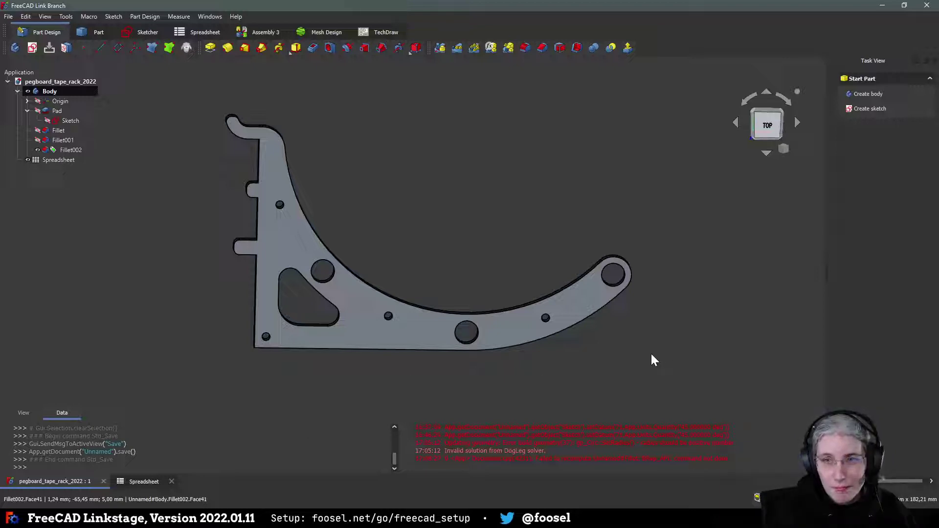
middle_click_drag(560, 382, 427, 225)
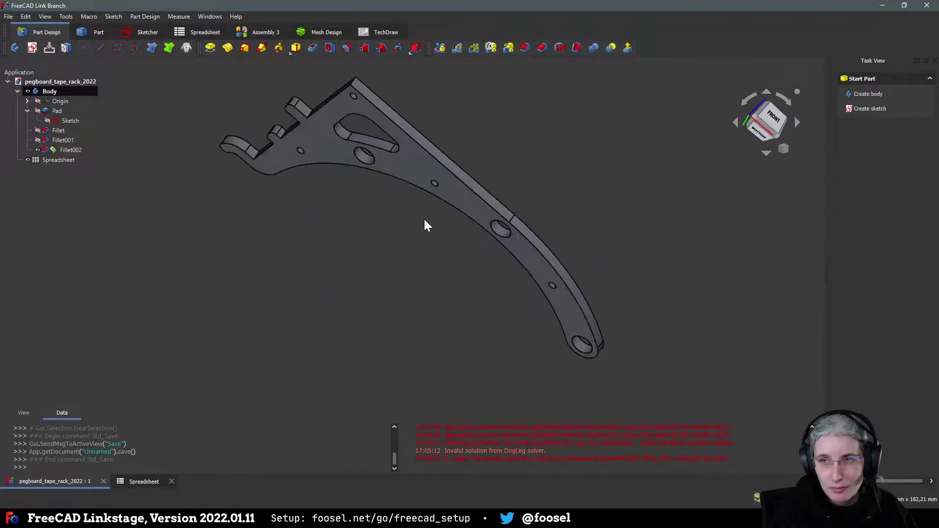
middle_click_drag(353, 214, 404, 373)
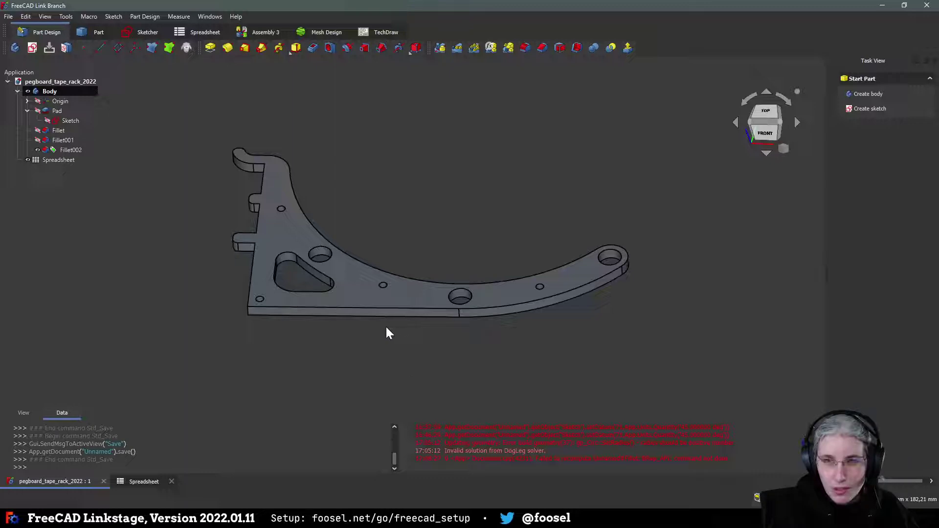
Step: Rename the body from Body to Arm in the tree view
left_click(50, 91)
left_click(51, 91)
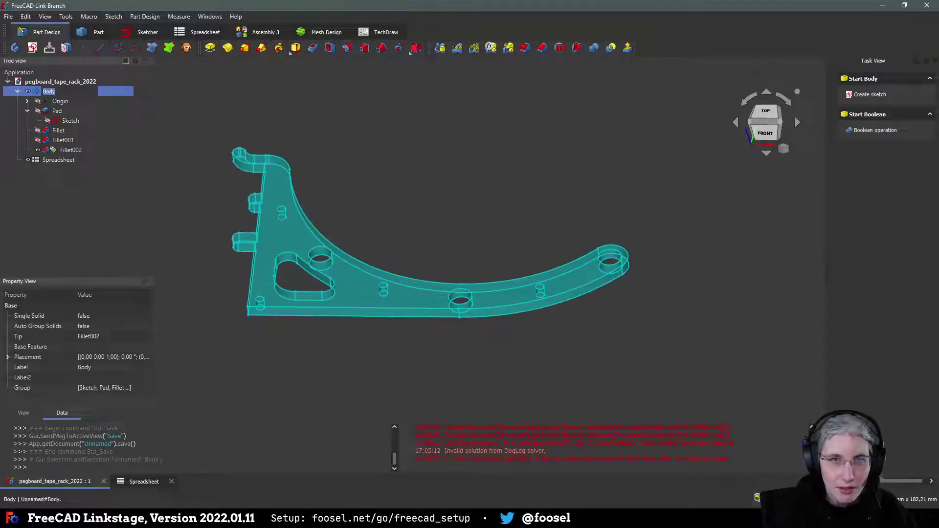
type("arm")
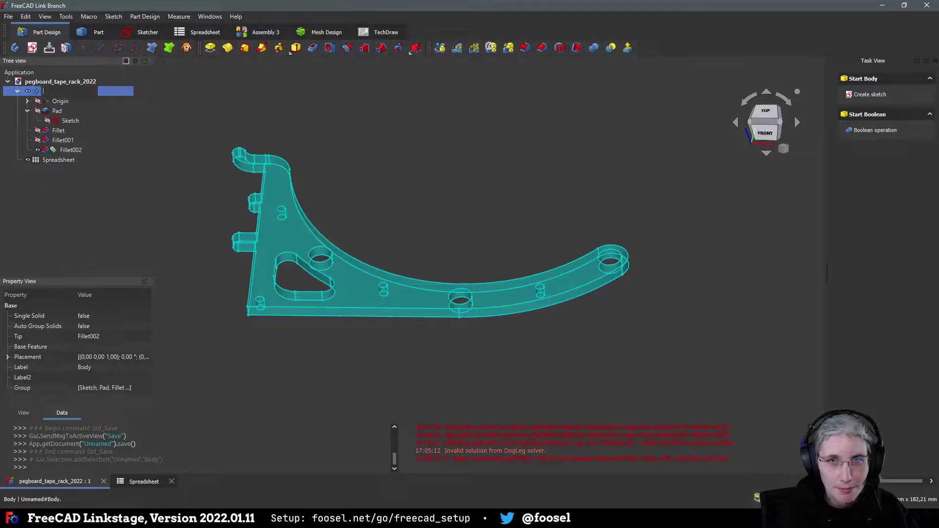
type("Arm")
key("Return")
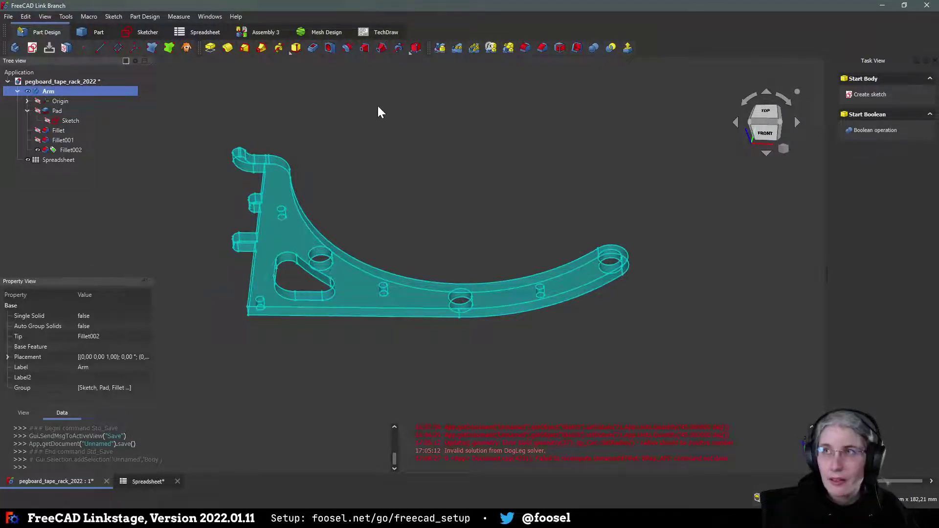
left_click(375, 130)
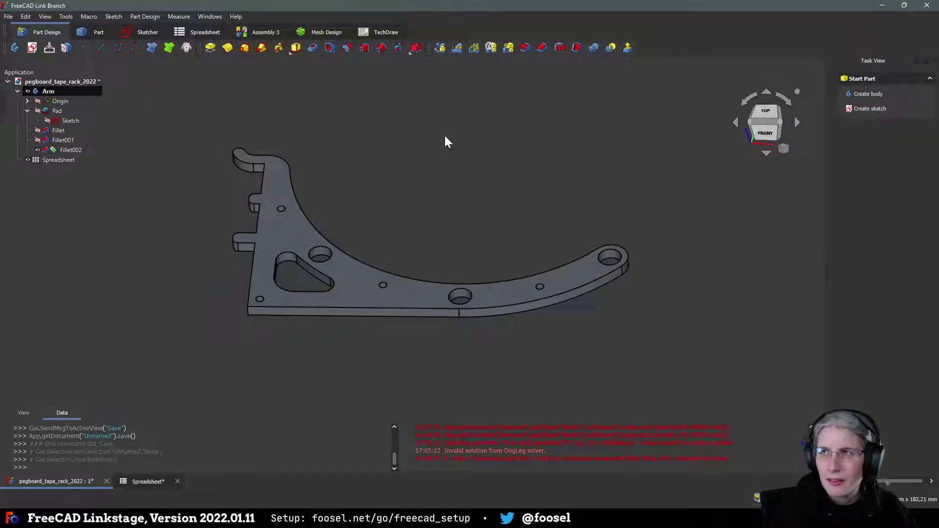
Step: Save pegboard_tape_rack_2022 and orbit the view to inspect the Arm bracket
key("ctrl+s")
middle_click_drag(472, 210, 413, 209)
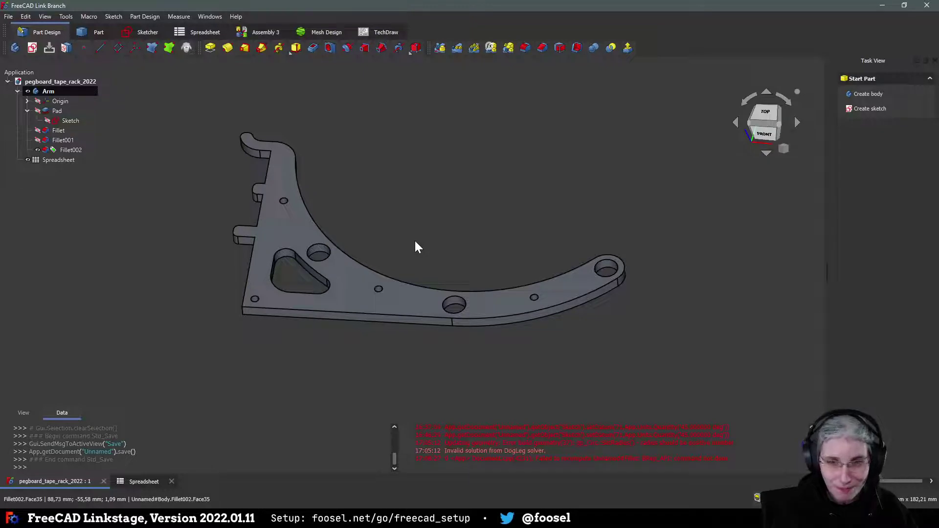
middle_click_drag(415, 245, 367, 225)
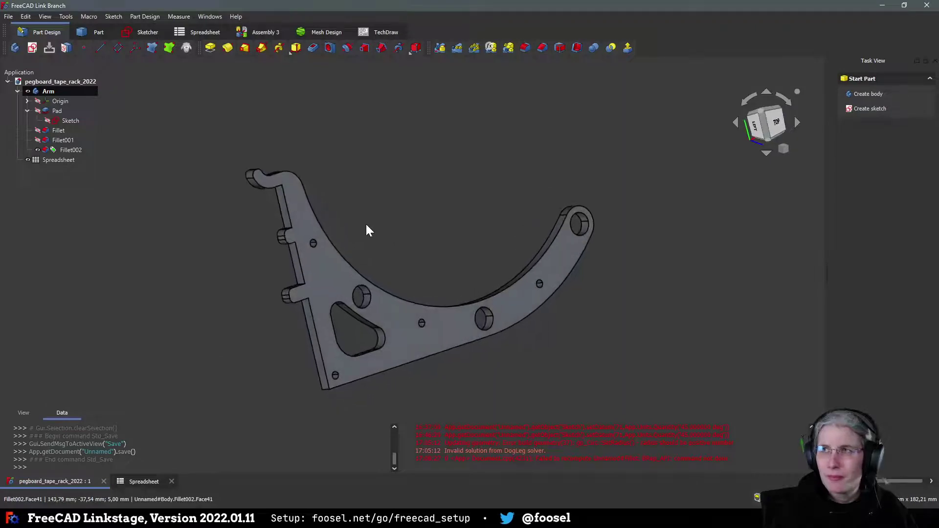
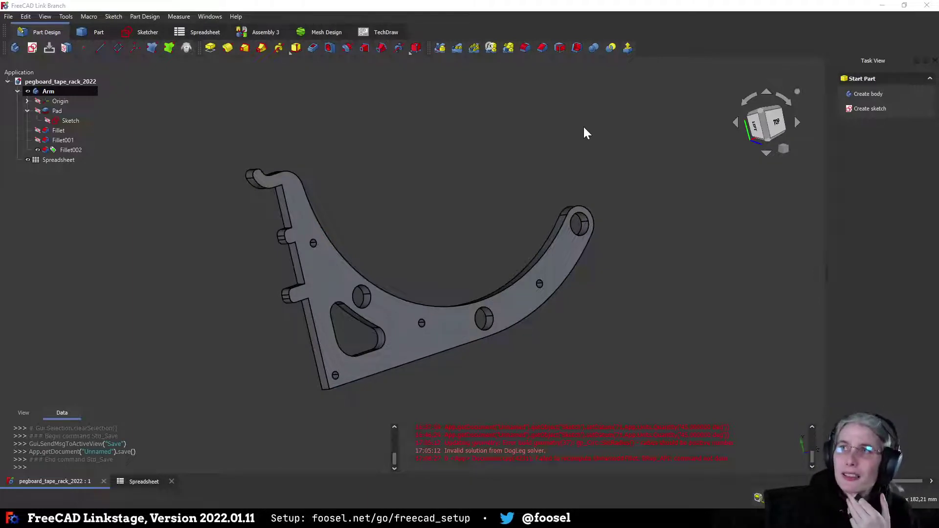
Step: Orbit the Arm body in FreeCAD to inspect it from several angles
left_click(543, 172)
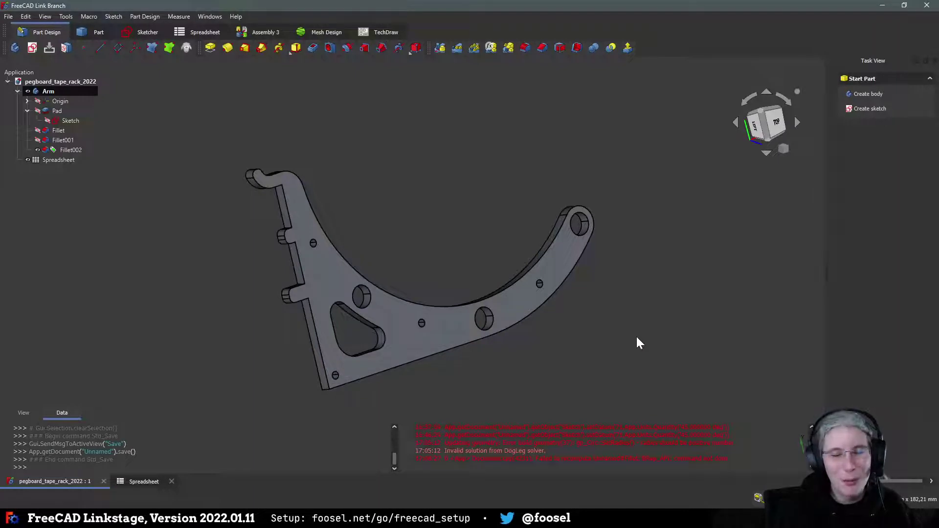
middle_click_drag(627, 334, 662, 318)
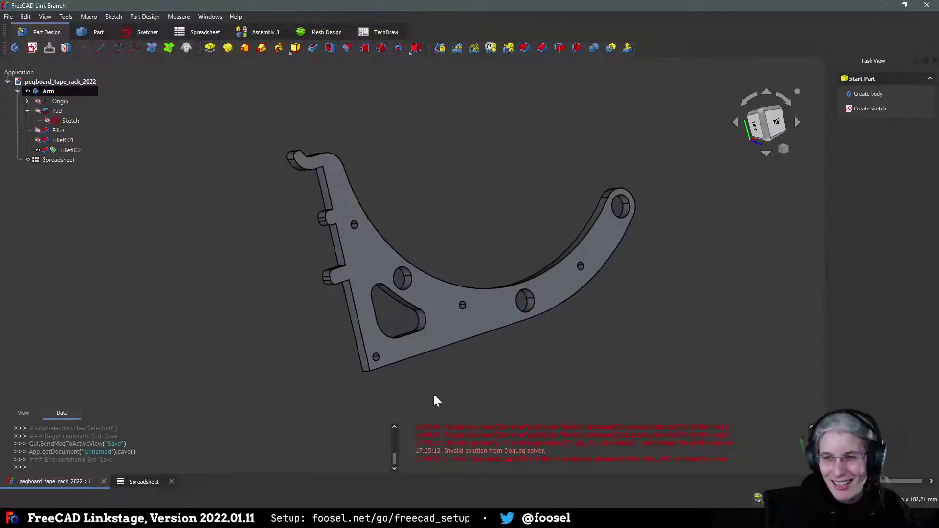
middle_click_drag(434, 398, 264, 346)
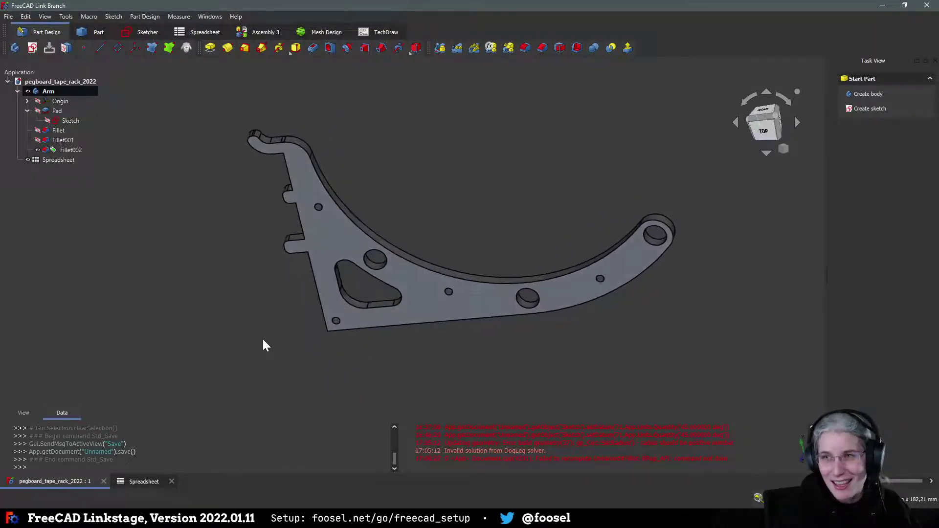
middle_click_drag(576, 379, 458, 359)
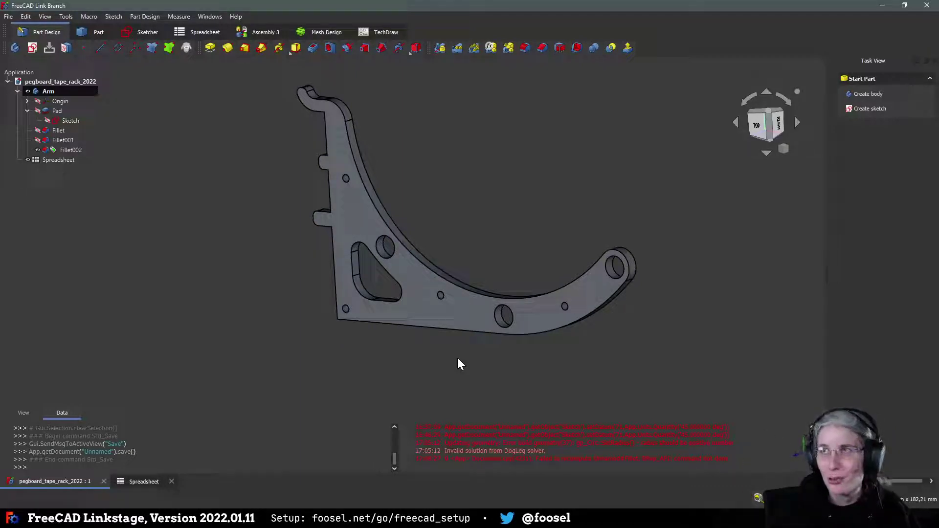
middle_click_drag(451, 283, 471, 235)
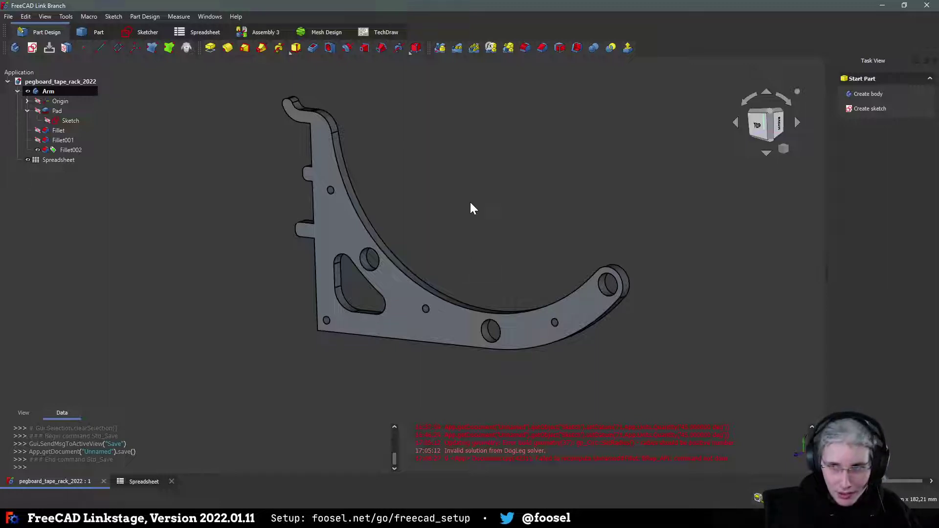
Step: Export the Arm body as pegboard_tape_rack_2022-Arm.stl in STL Mesh format
left_click(49, 91)
left_click(8, 16)
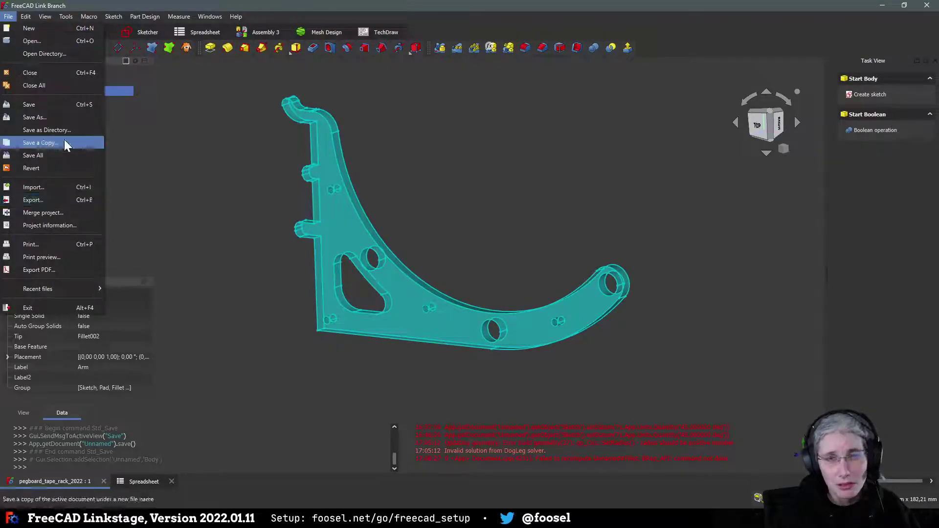
left_click(47, 199)
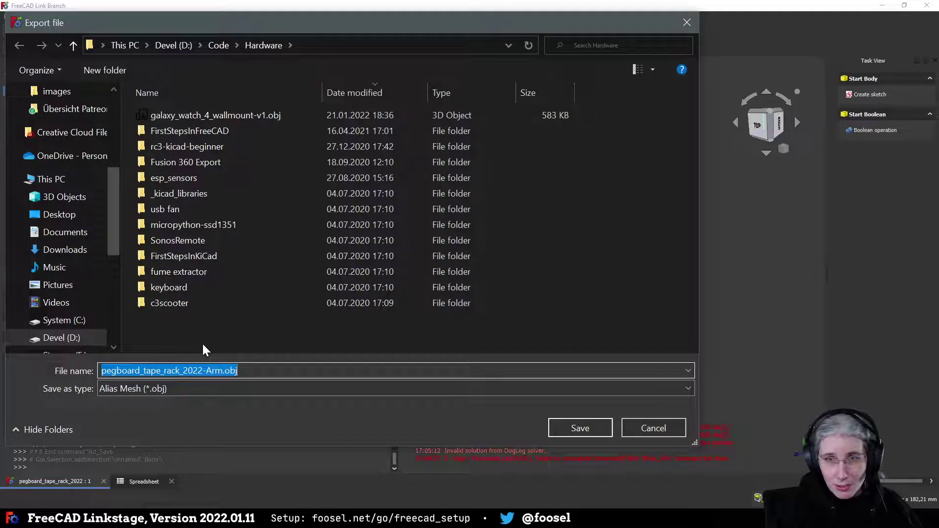
left_click(224, 390)
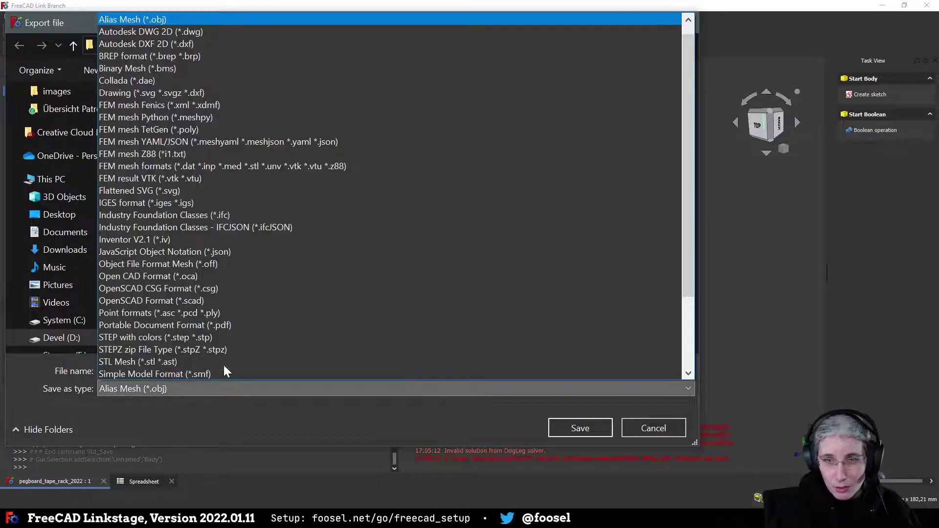
scroll(172, 329, "down", 3)
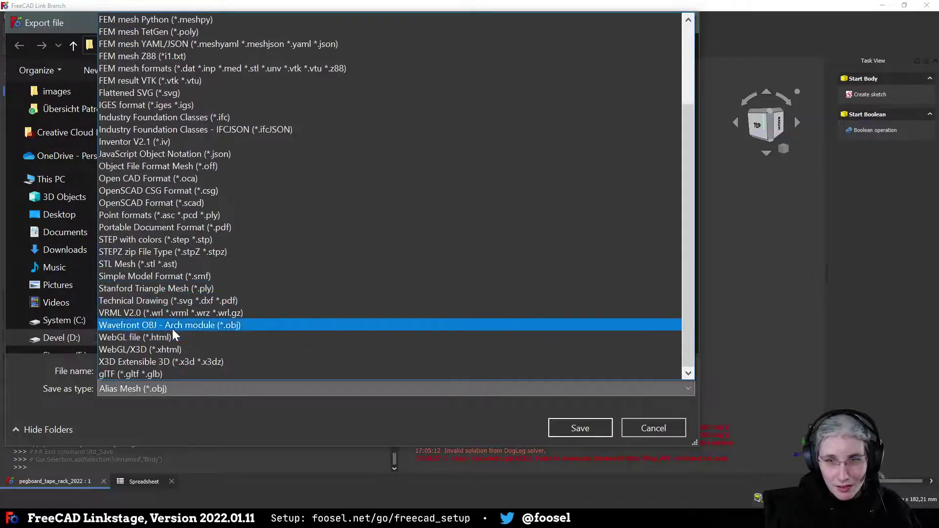
left_click(159, 267)
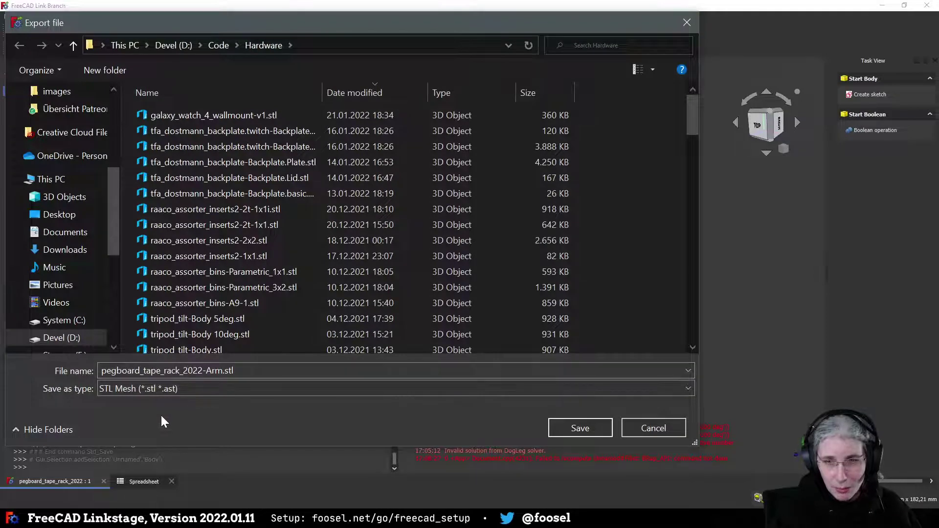
left_click(584, 435)
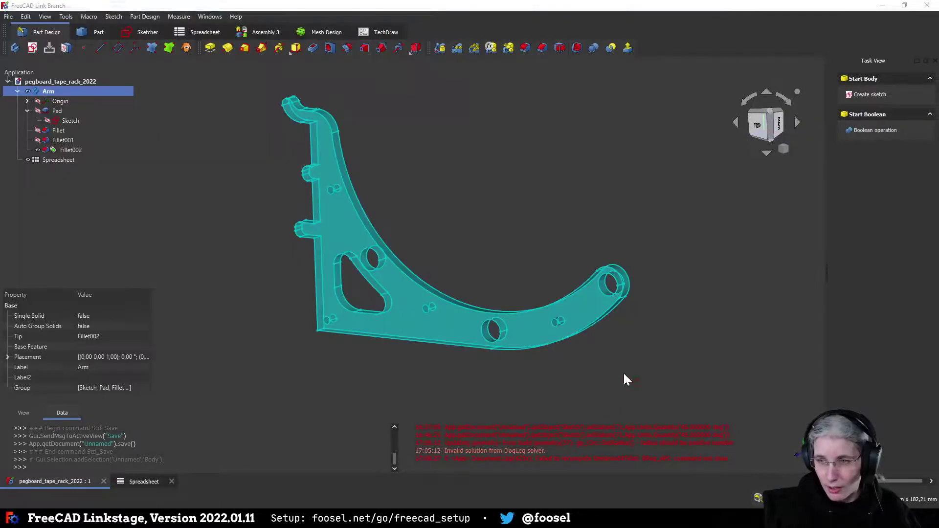
Step: Launch Ultimaker Cura from the Start menu, with the Prusa MK3 and Draft 0.2mm profile
key("super")
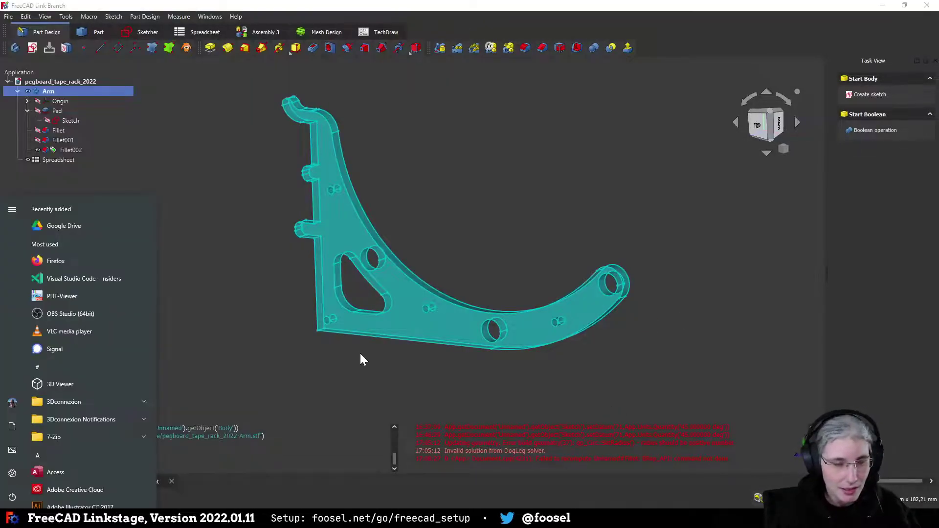
key("super")
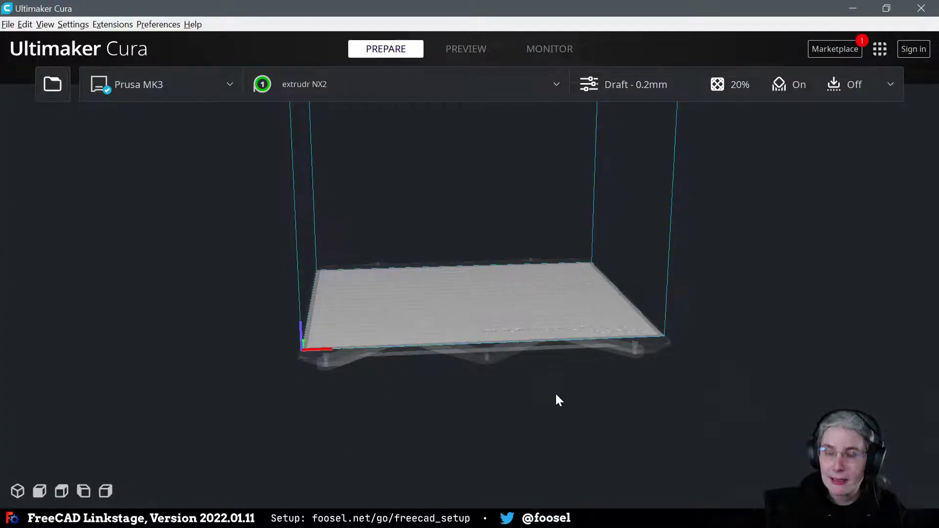
Step: Load pegboard_tape_rack_2022-Arm.stl (179.1 x 102.5 x 5.0 mm) and orbit to view it
left_click(60, 86)
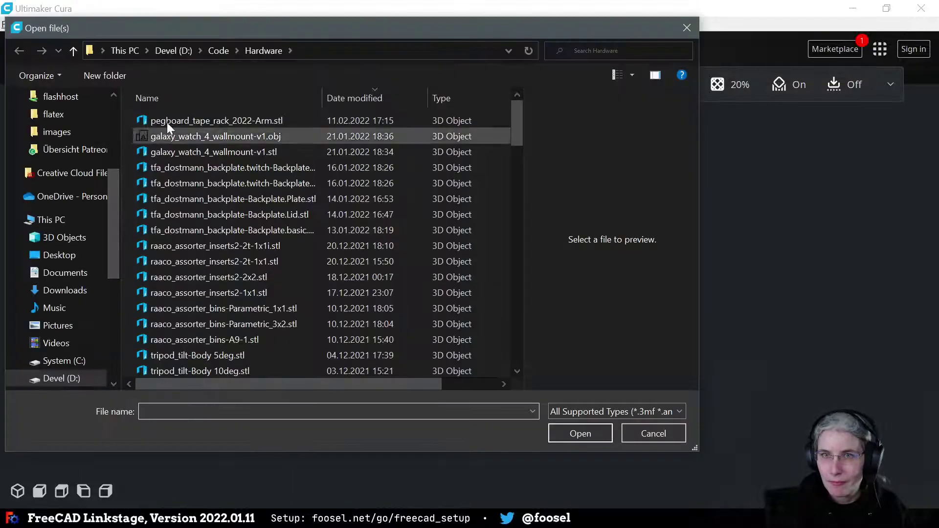
double_click(214, 120)
right_click_drag(488, 369, 350, 405)
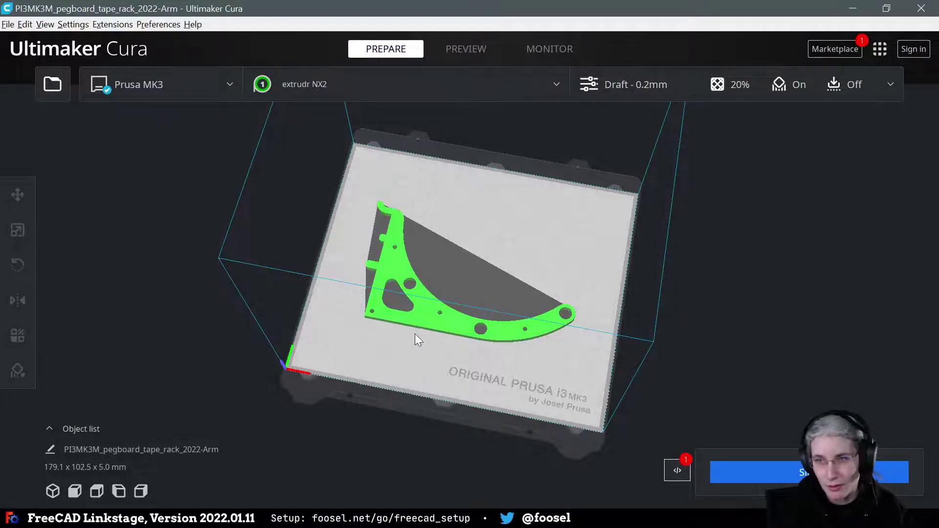
scroll(410, 400, "up", 2)
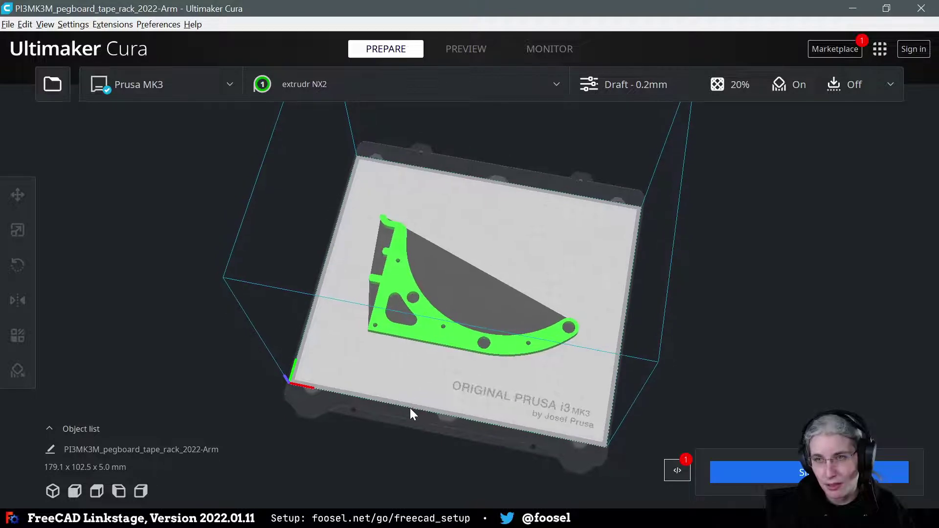
scroll(555, 423, "down", 2)
right_click_drag(557, 389, 600, 394)
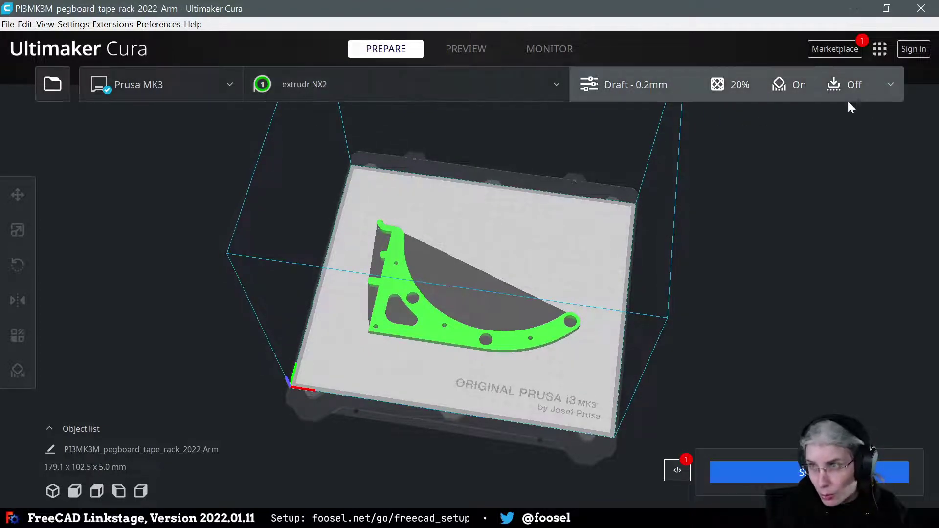
Step: Enter 50 as Infill Density in the custom print settings on the Draft 0.2mm profile
left_click(888, 85)
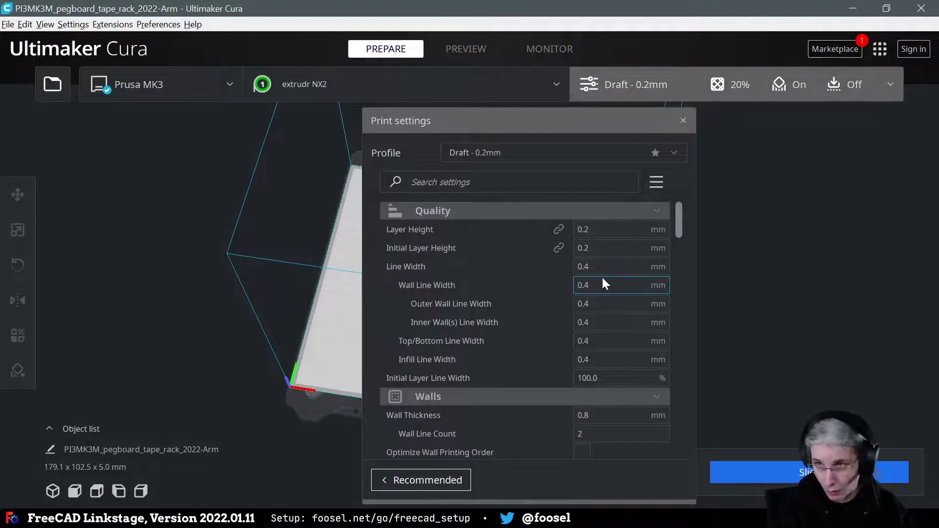
scroll(591, 302, "down", 7)
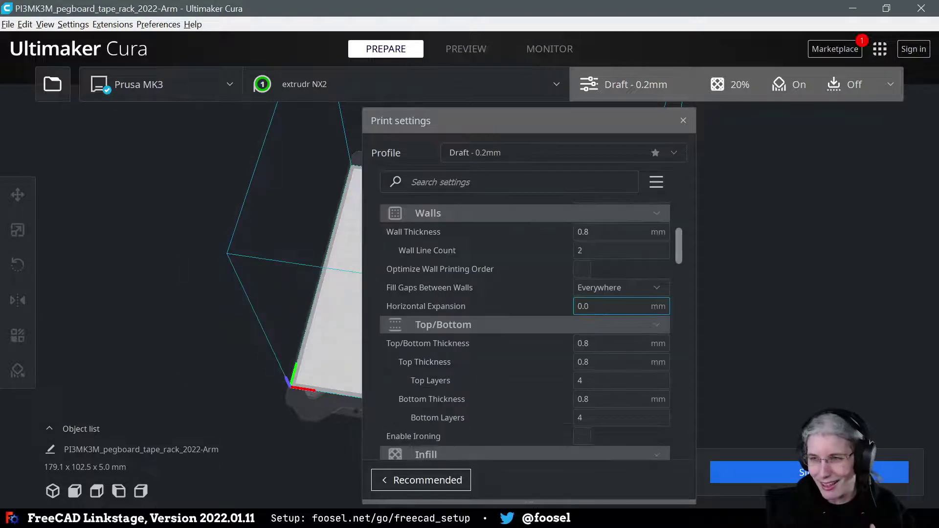
scroll(622, 307, "down", 3)
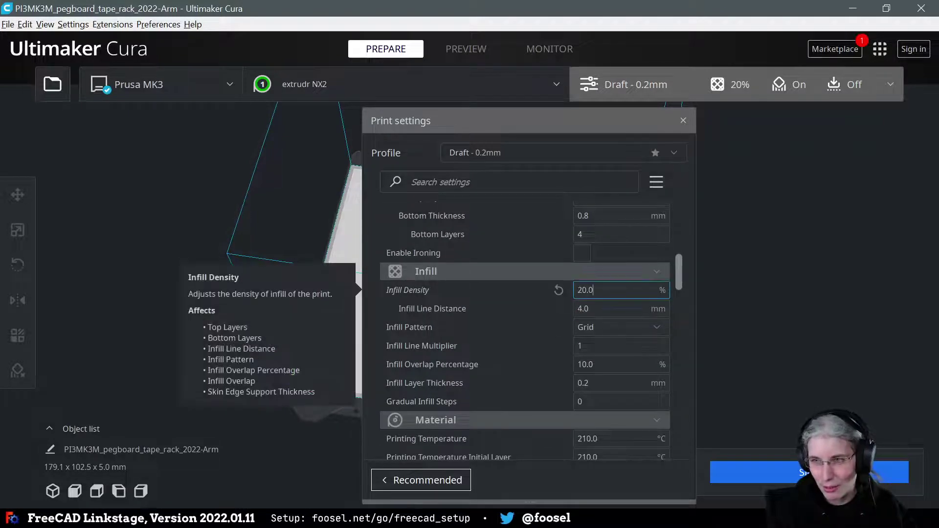
type("50")
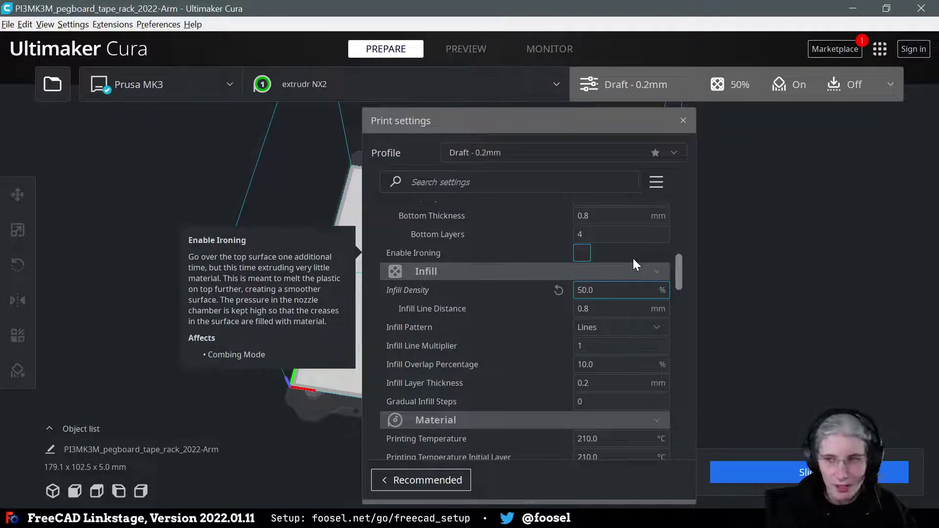
left_click(718, 417)
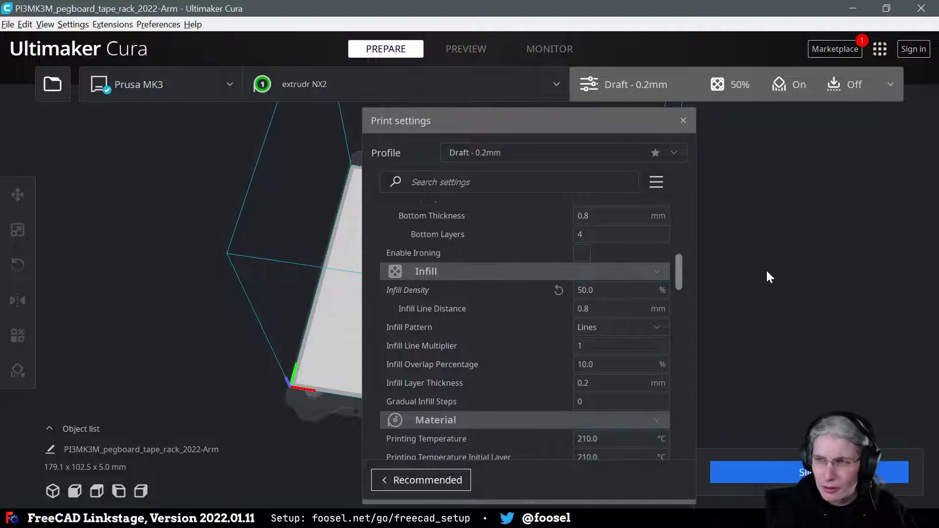
left_click_drag(596, 124, 611, 123)
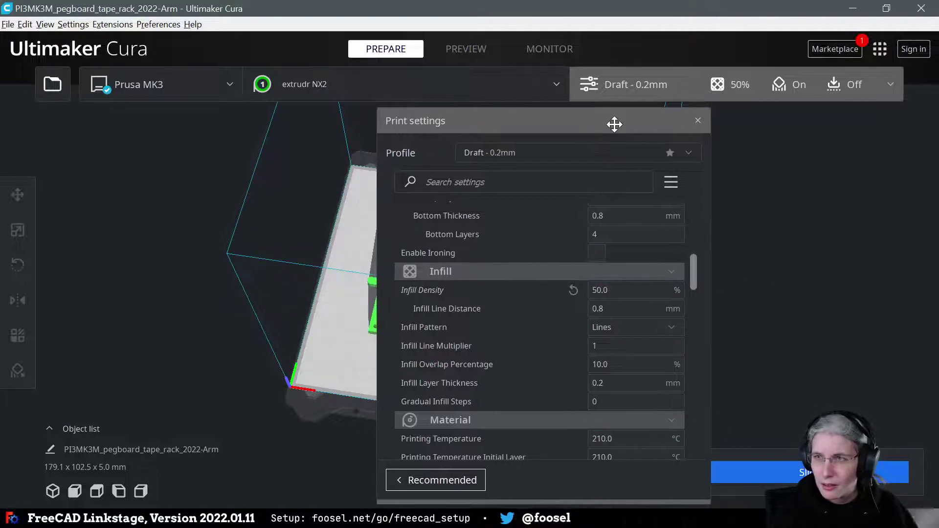
left_click(699, 121)
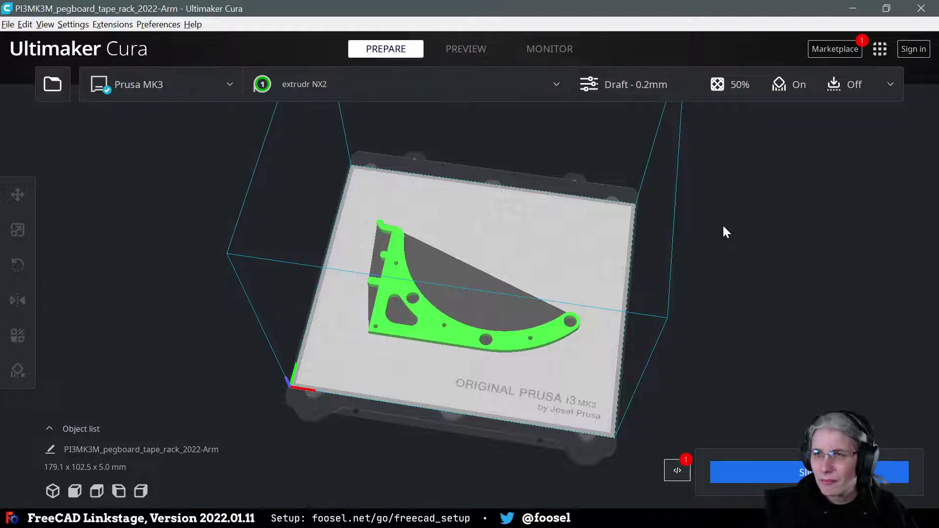
Step: Slice the arm (about 1 h 26 min, 21 g) and preview layers up to 17
left_click(783, 477)
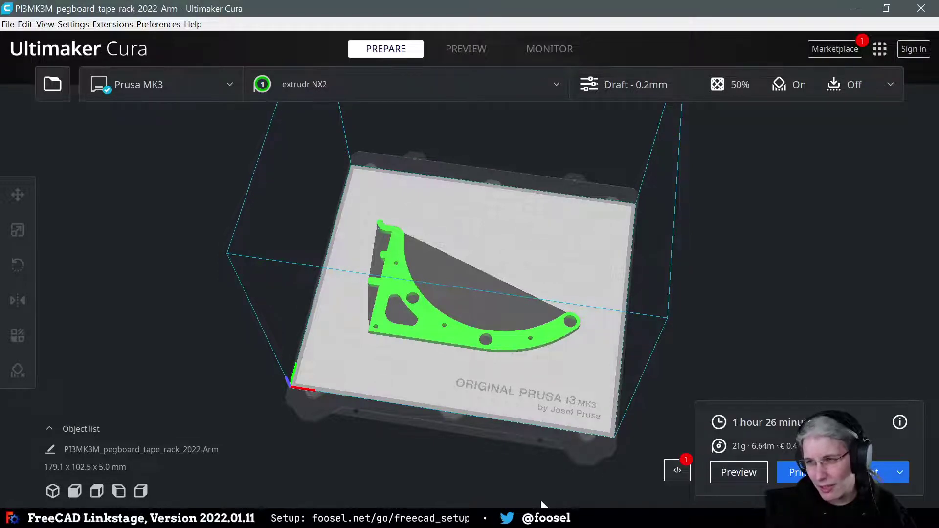
right_click_drag(536, 467, 526, 433)
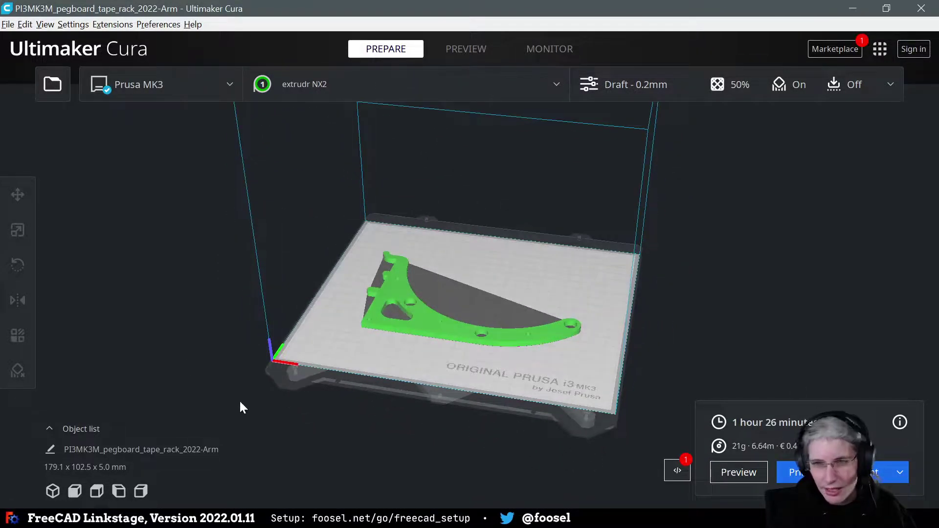
left_click(470, 49)
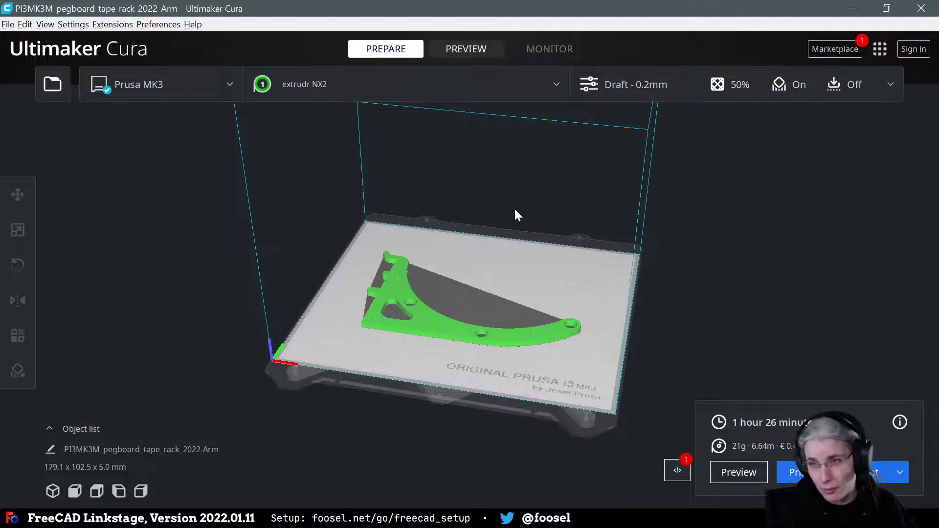
right_click_drag(533, 237, 536, 307)
left_click_drag(924, 135, 924, 203)
Step: Zoom and tilt the layer preview to inspect the hole walls, then return to Prepare
scroll(489, 352, "up", 3)
scroll(426, 362, "up", 5)
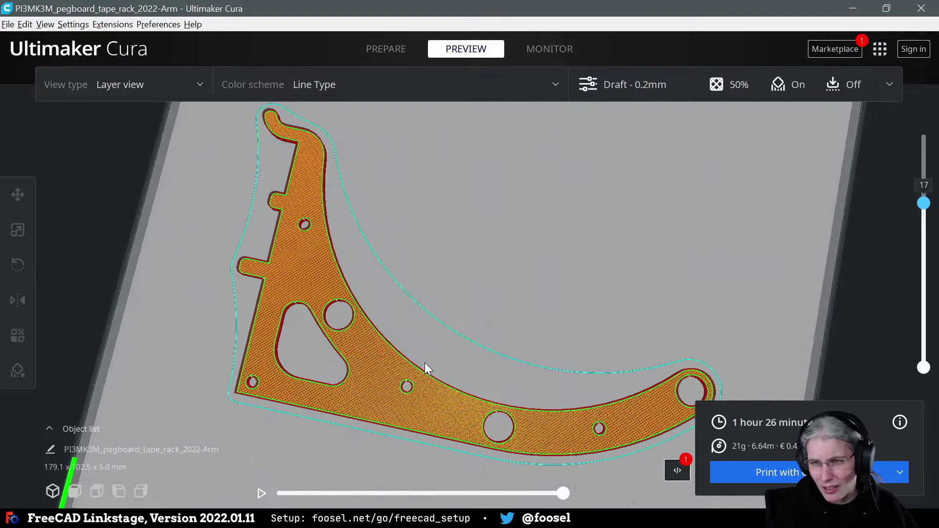
scroll(489, 342, "down", 5)
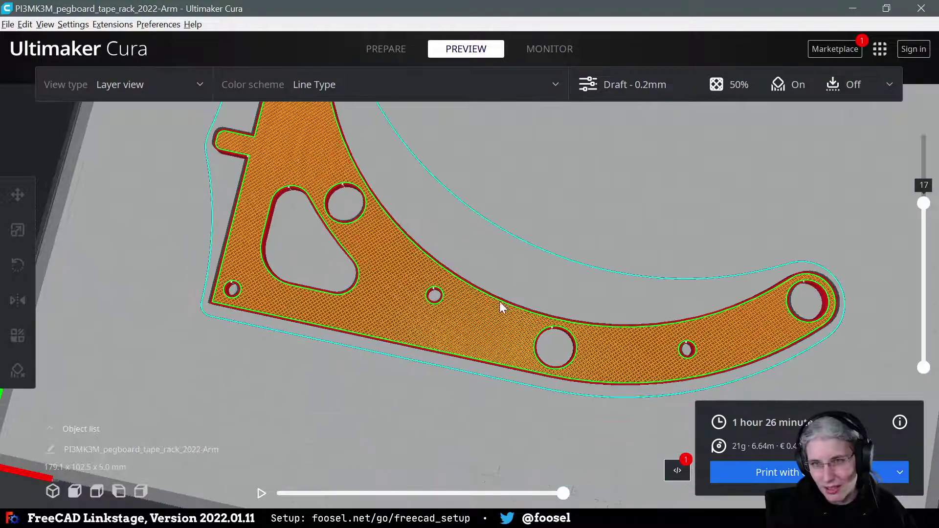
scroll(409, 356, "up", 8)
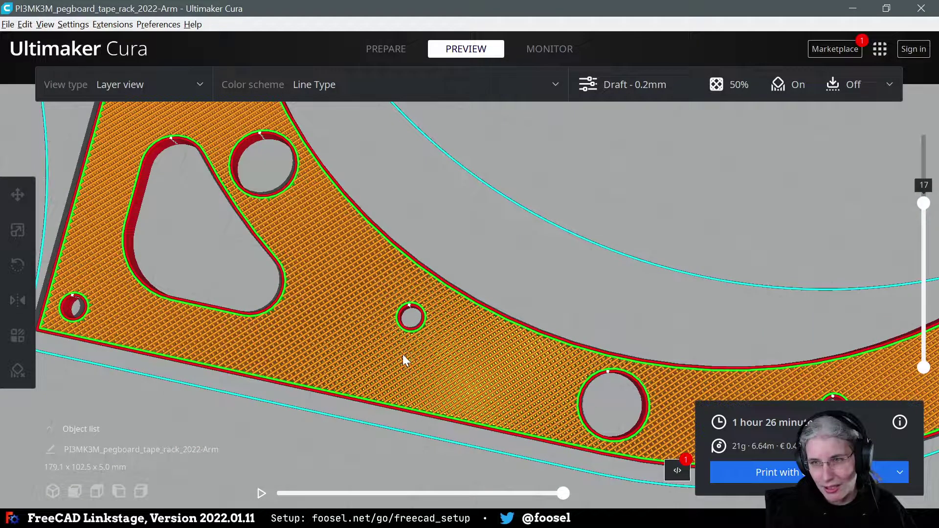
scroll(403, 355, "down", 1)
scroll(400, 361, "up", 2)
scroll(400, 361, "up", 3)
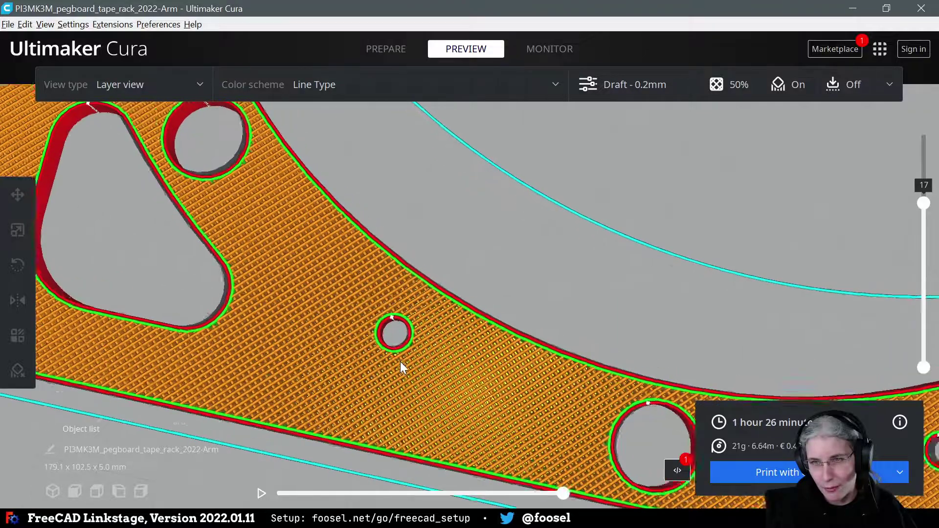
scroll(400, 364, "down", 1)
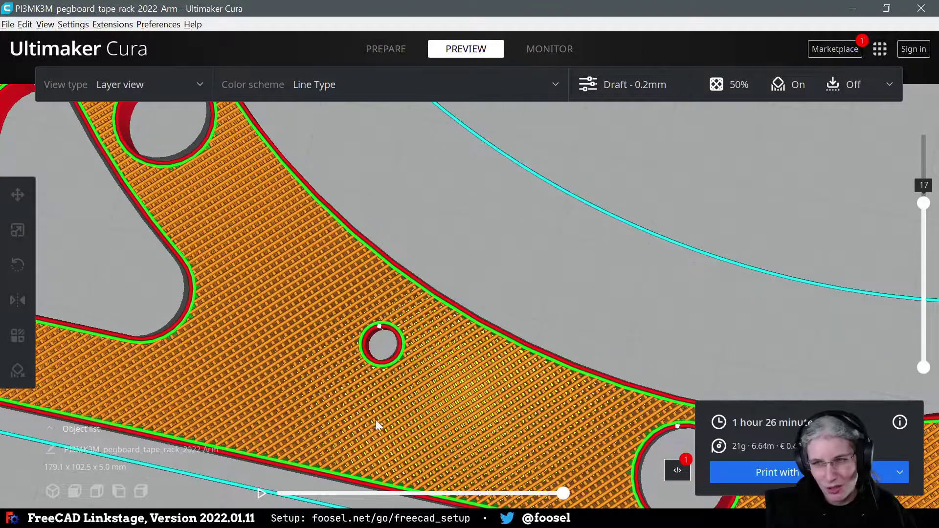
mouse_move(377, 426)
right_mouse_down()
mouse_move(409, 411)
mouse_move(372, 413)
right_mouse_up()
scroll(369, 407, "down", 8)
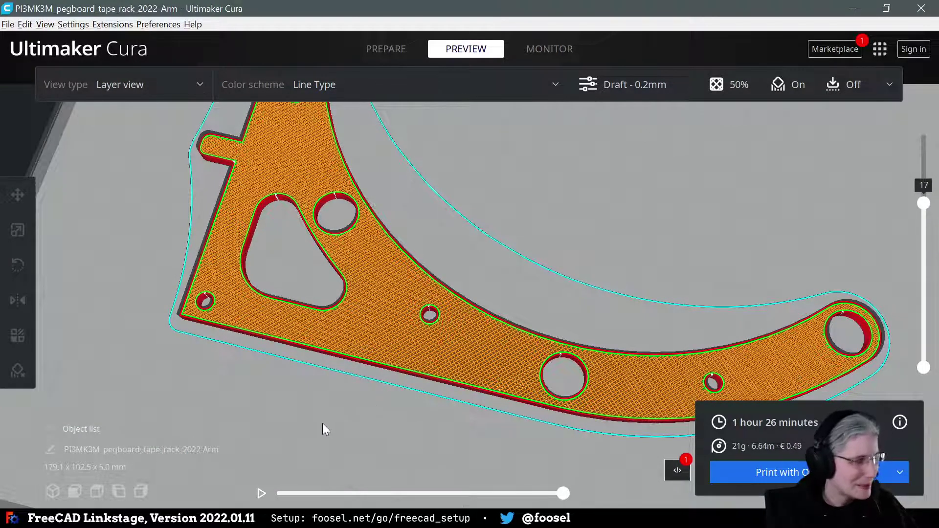
scroll(399, 407, "down", 5)
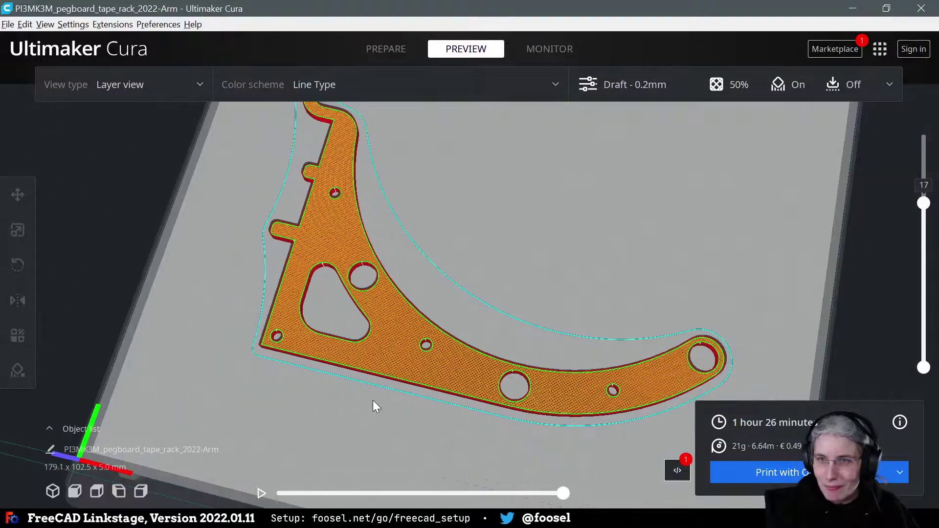
middle_click_drag(373, 400, 262, 443)
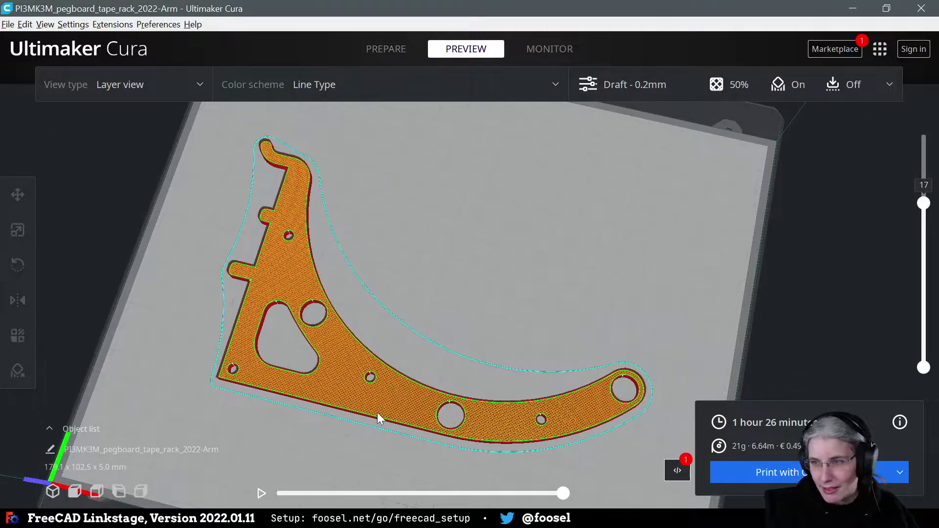
left_click(374, 53)
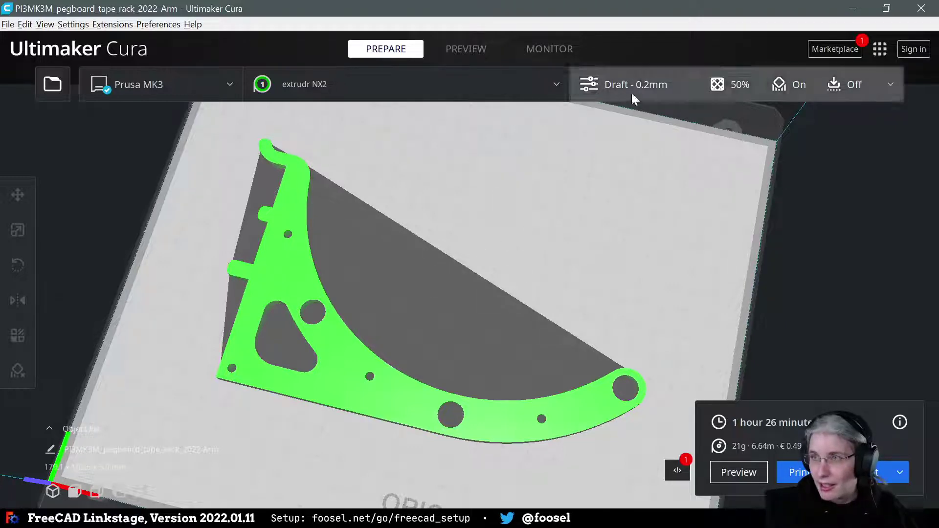
Step: Set Wall Line Count to 3 and slice the arm
left_click(890, 84)
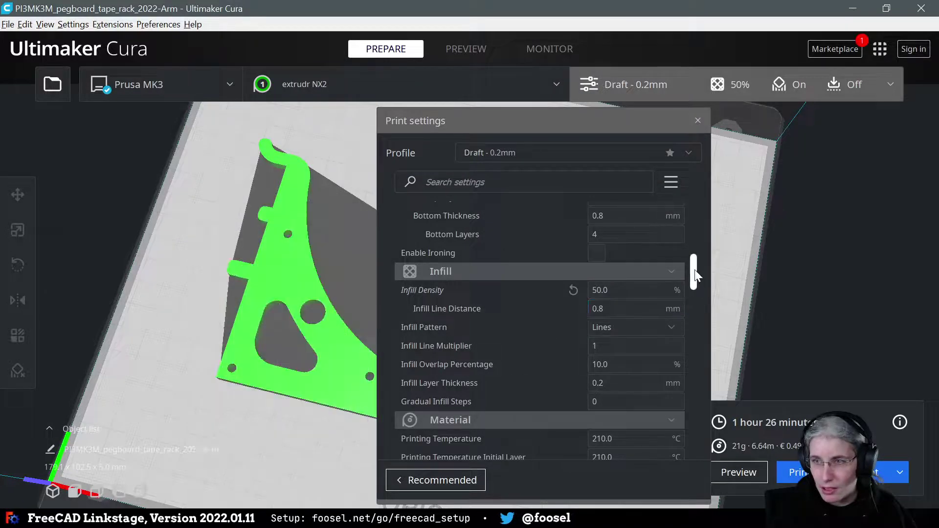
scroll(700, 264, "up", 3)
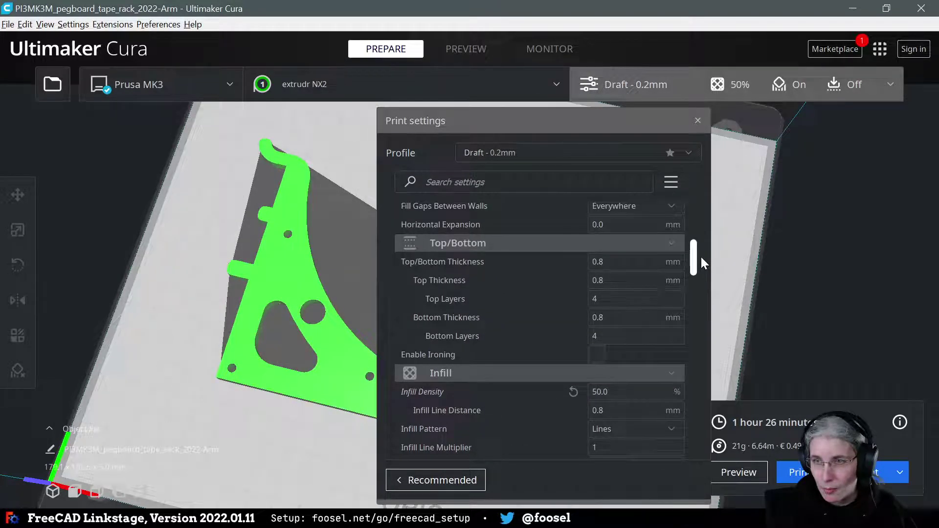
scroll(700, 256, "up", 3)
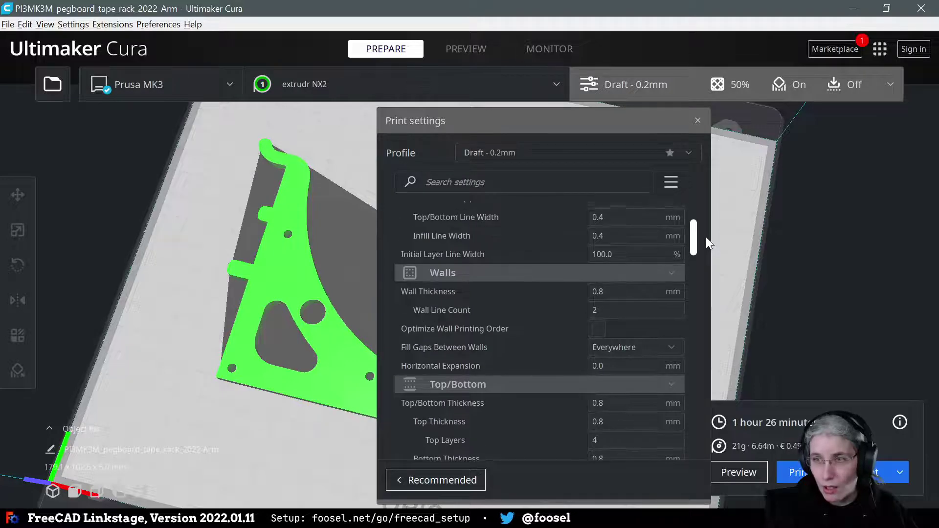
double_click(617, 309)
type("3")
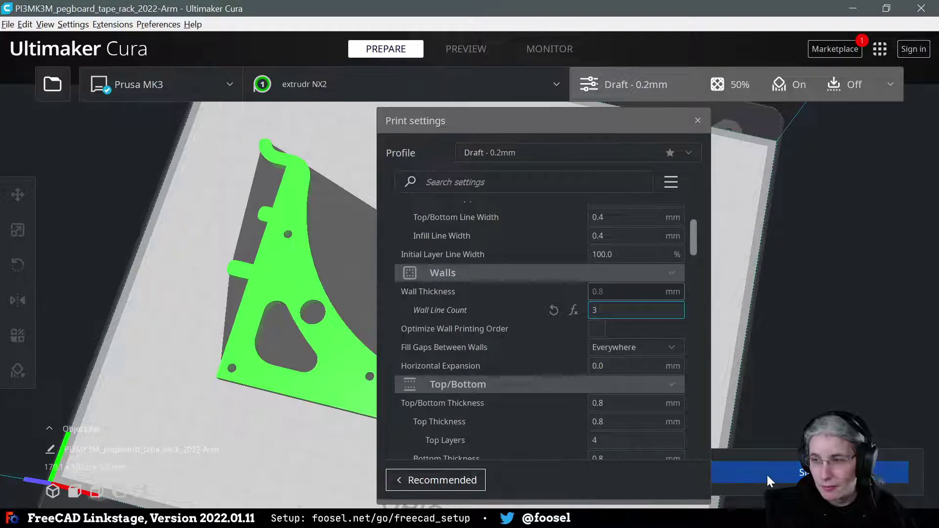
left_click(767, 475)
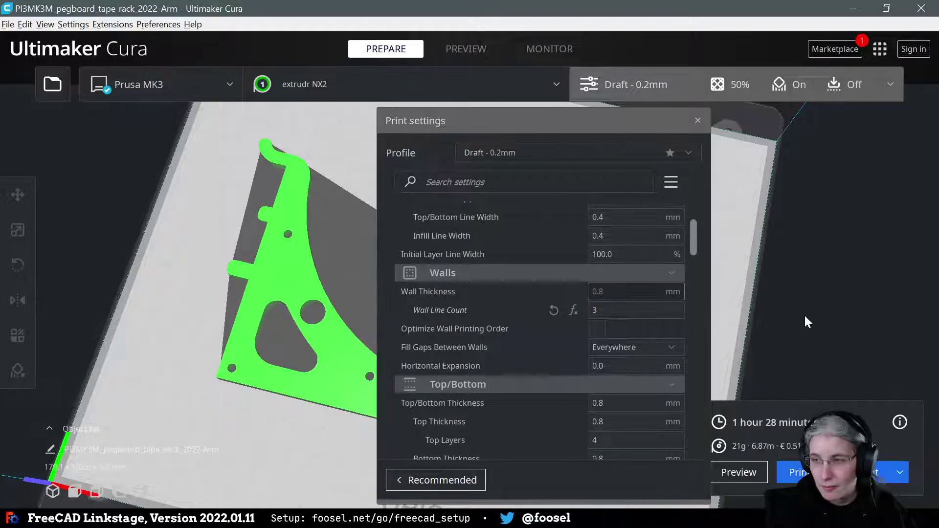
left_click(698, 121)
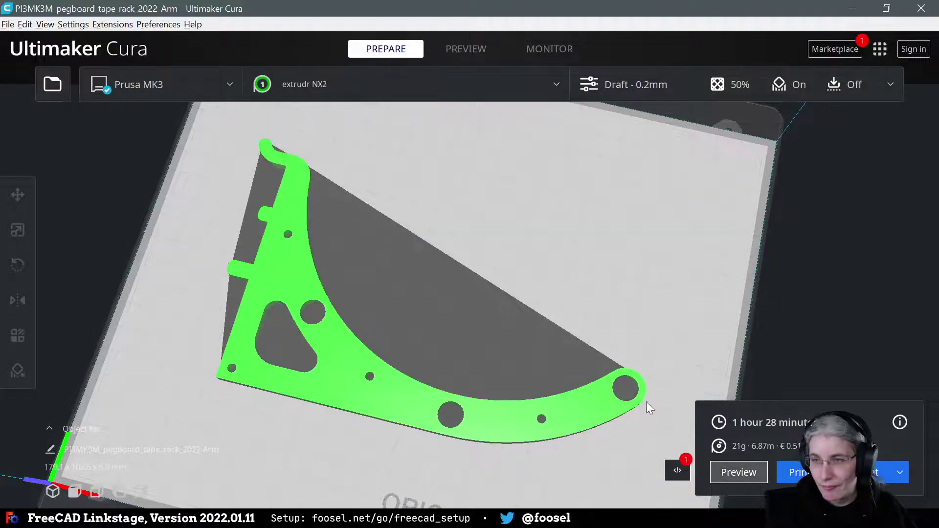
Step: Change Wall Line Count to 4 and re-slice for about 1 h 30 min, 22 g
scroll(430, 441, "up", 5)
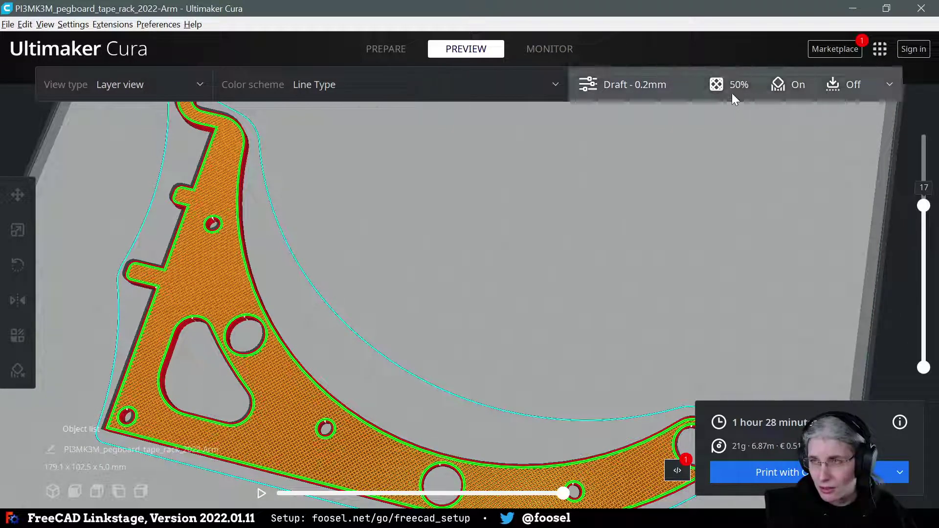
left_click(880, 87)
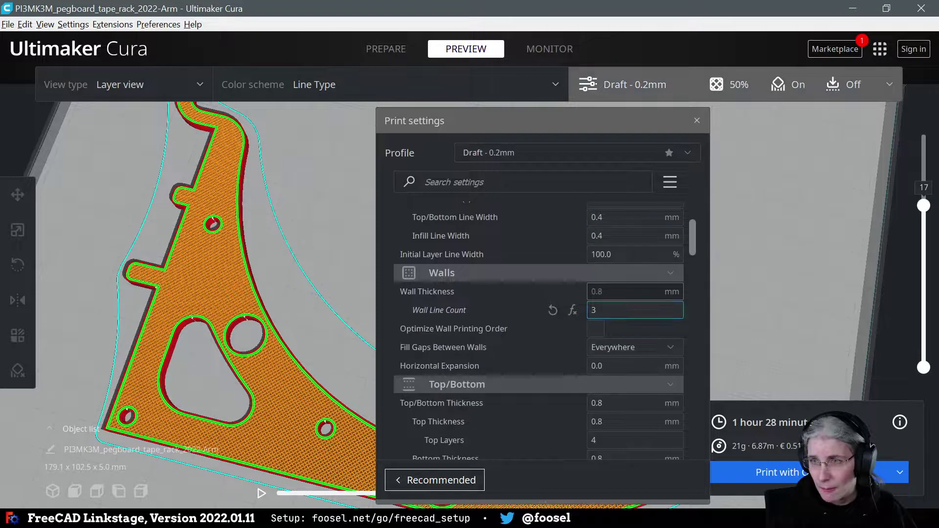
key("BackSpace")
type("4")
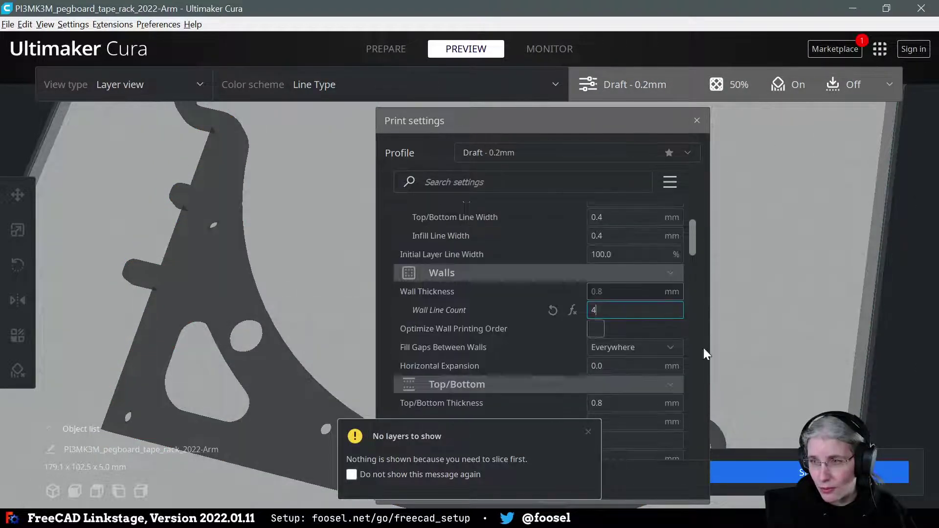
left_click(756, 472)
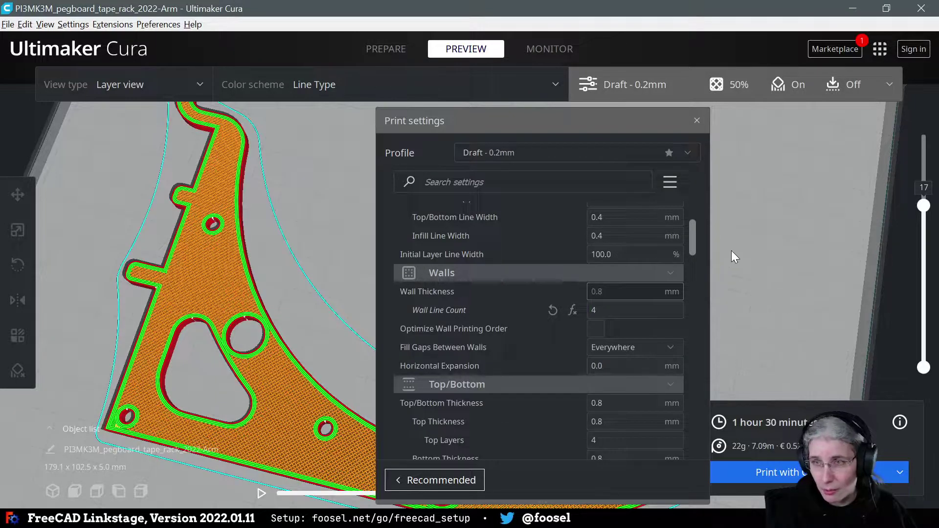
left_click(698, 120)
scroll(280, 360, "up", 2)
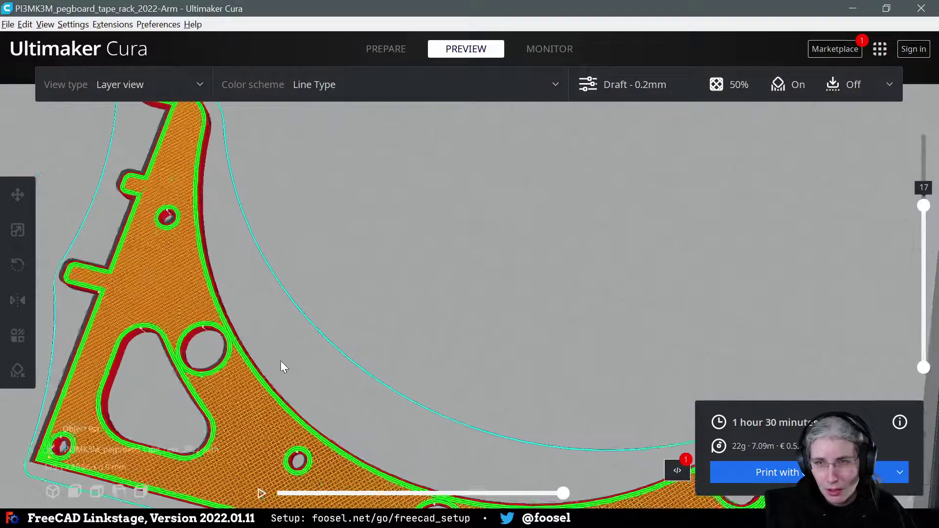
scroll(268, 381, "up", 2)
scroll(533, 354, "down", 4)
scroll(466, 333, "up", 6)
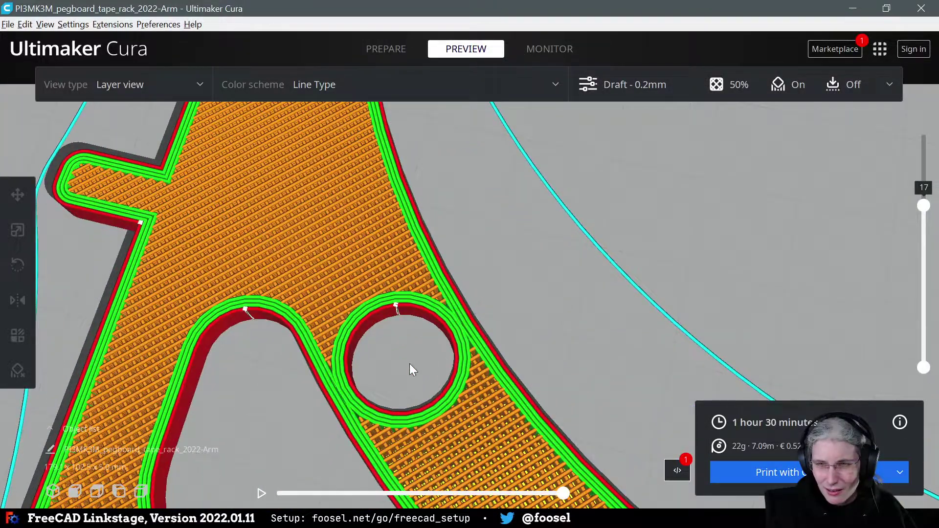
scroll(411, 370, "down", 4)
scroll(430, 372, "up", 2)
scroll(379, 327, "down", 4)
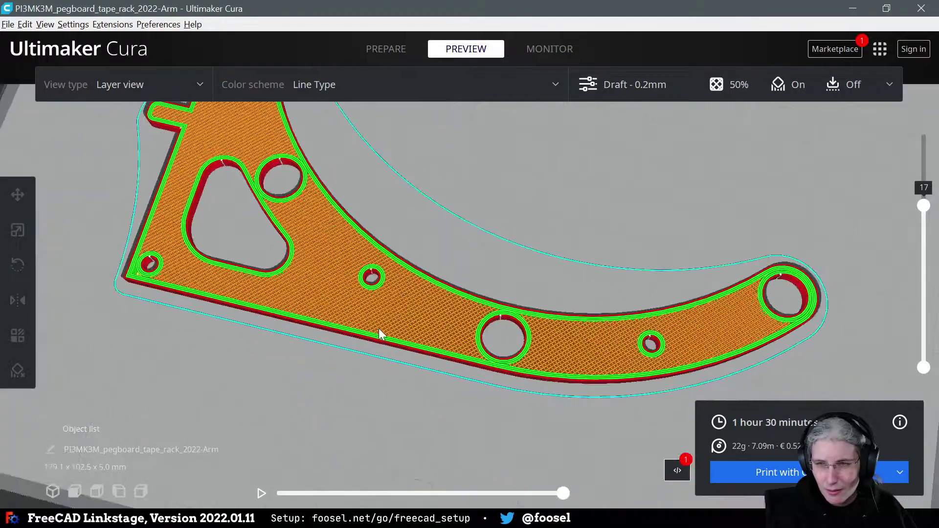
key("Up")
scroll(448, 371, "up", 3)
scroll(447, 318, "down", 4)
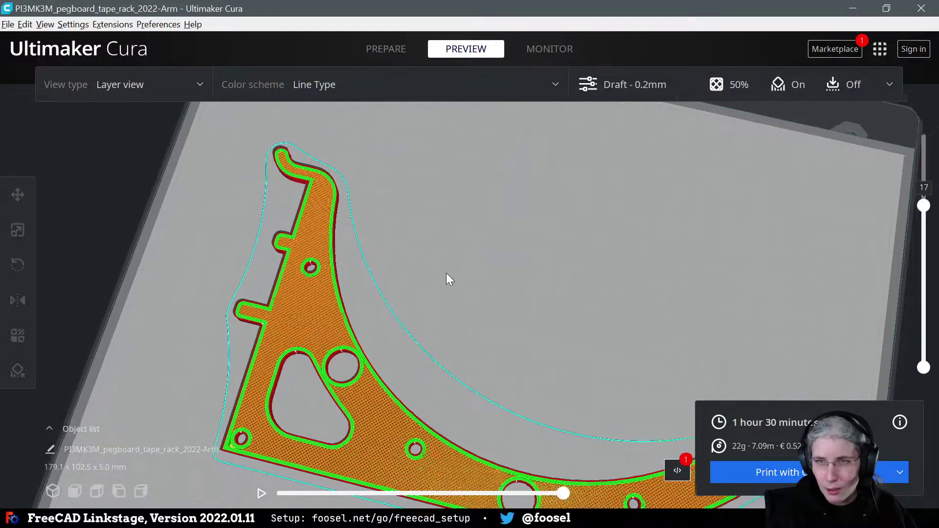
scroll(447, 273, "up", 4)
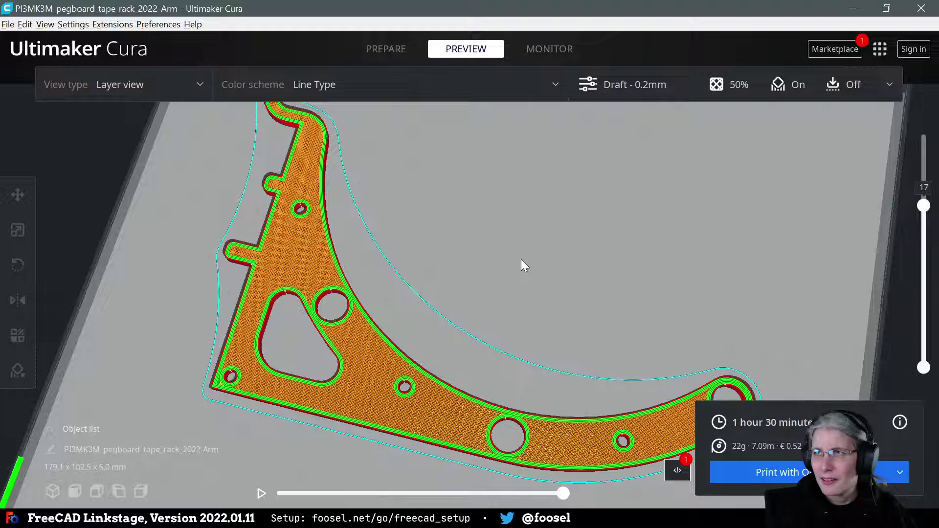
scroll(434, 350, "up", 2)
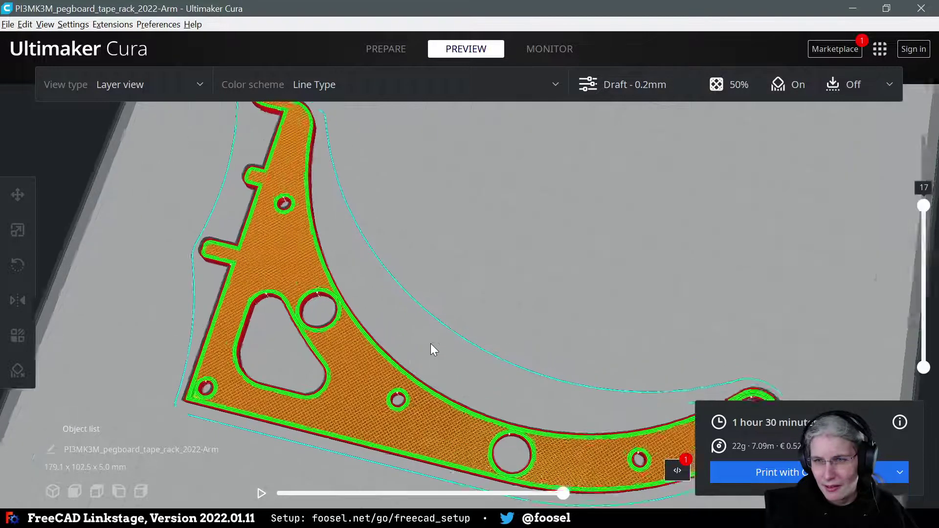
scroll(433, 349, "up", 2)
scroll(418, 360, "up", 1)
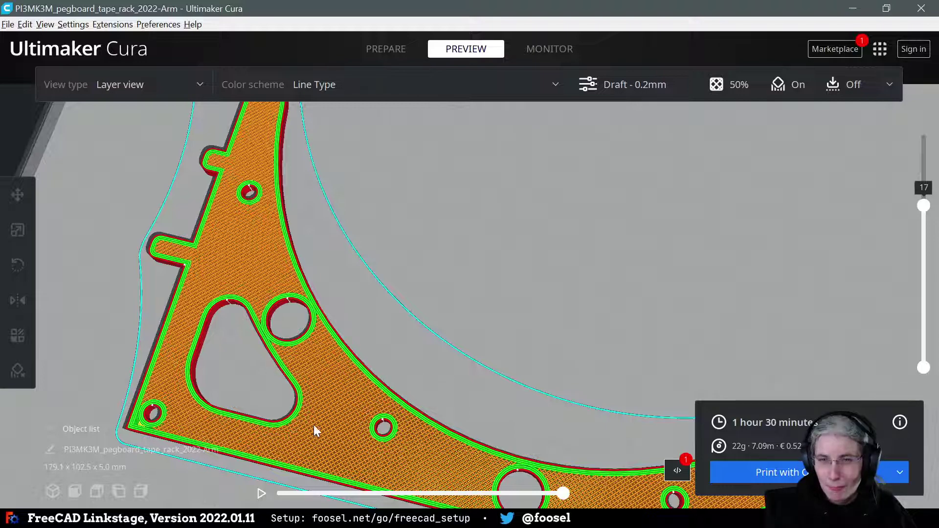
middle_click_drag(313, 424, 266, 422)
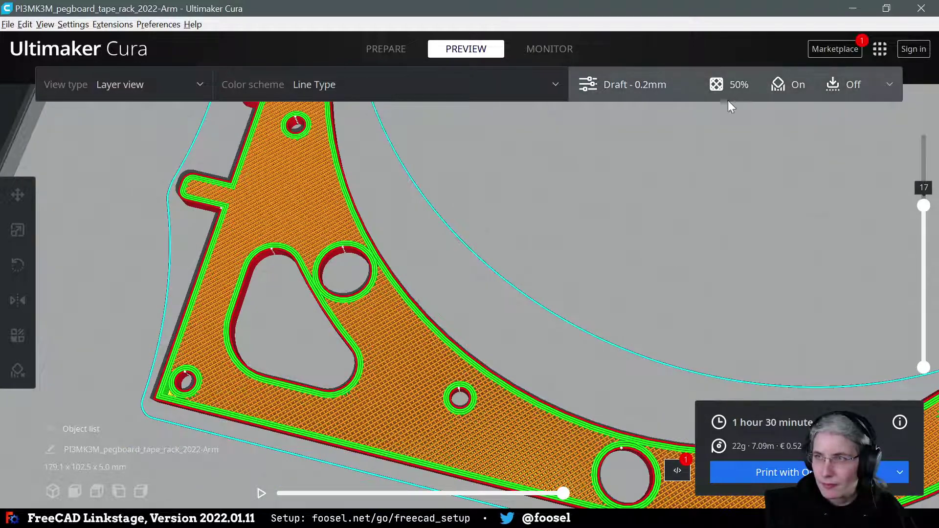
Step: Change Infill Density from 50% to 30%
left_click(714, 97)
scroll(609, 267, "up", 5)
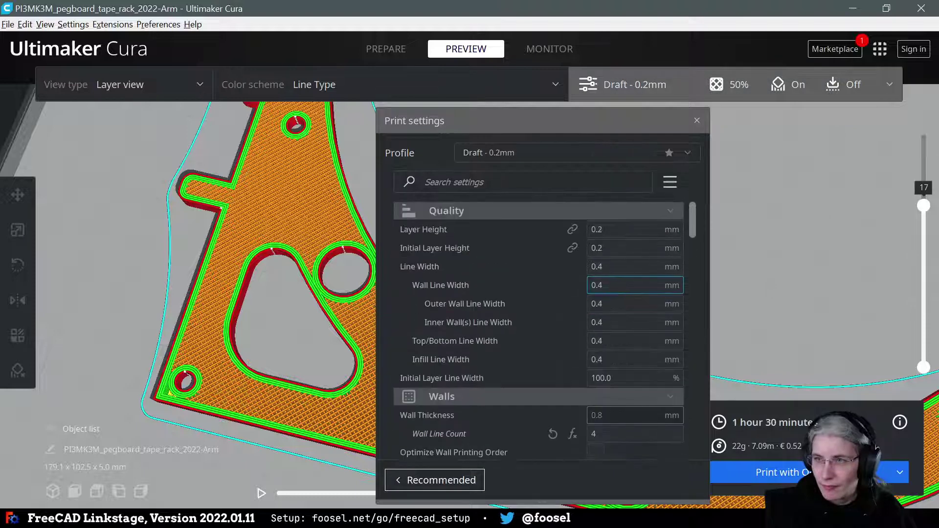
scroll(611, 289, "down", 4)
scroll(534, 308, "down", 5)
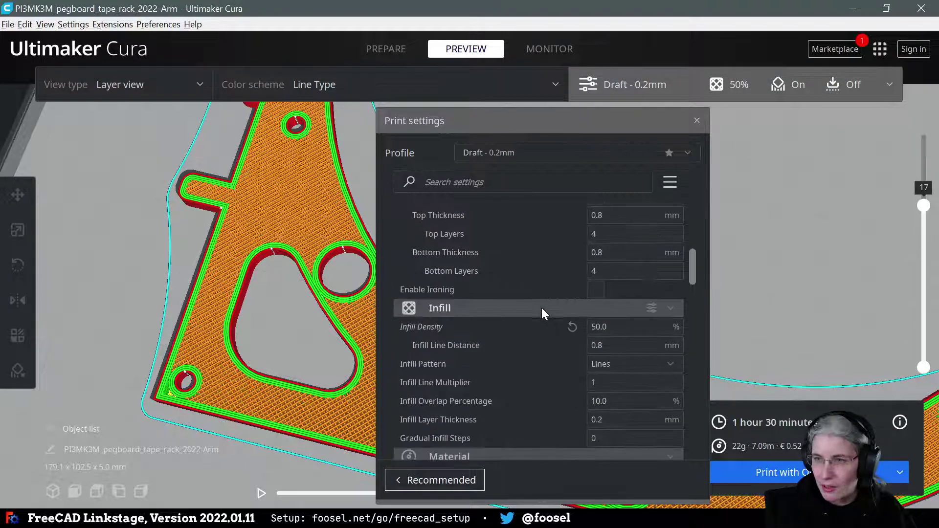
left_click(586, 327)
key("Delete")
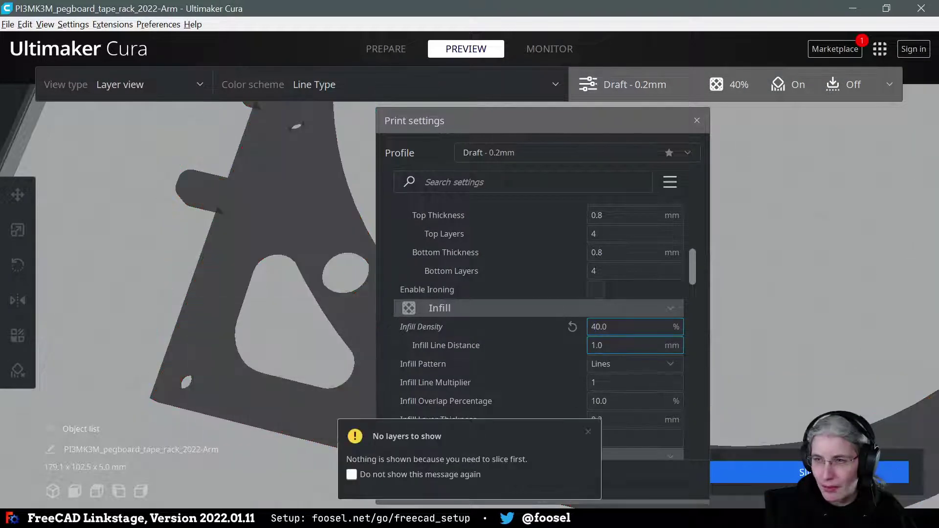
type("3")
Step: Set Wall Line Count to 5 and re-slice for about 1 h 23 min, 20 g
scroll(615, 322, "up", 4)
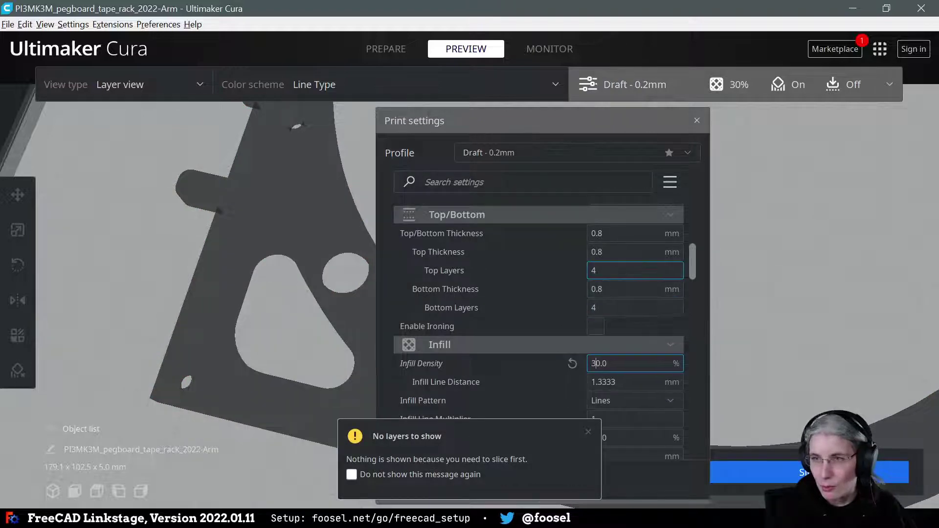
double_click(612, 251)
type("6")
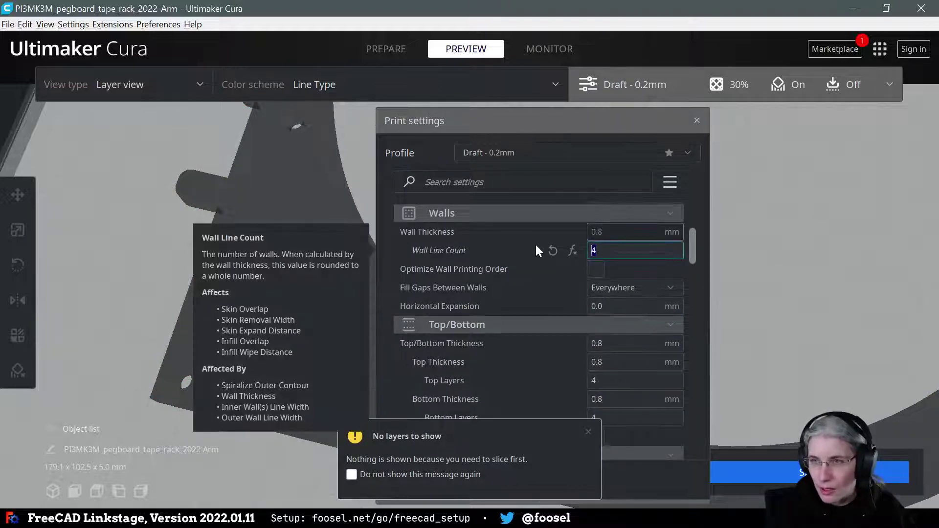
key("BackSpace")
type("5")
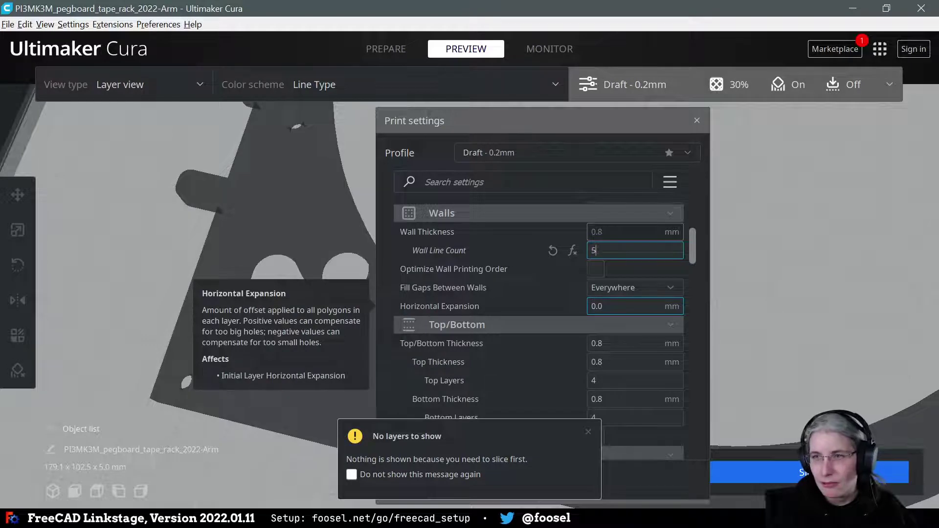
left_click(799, 467)
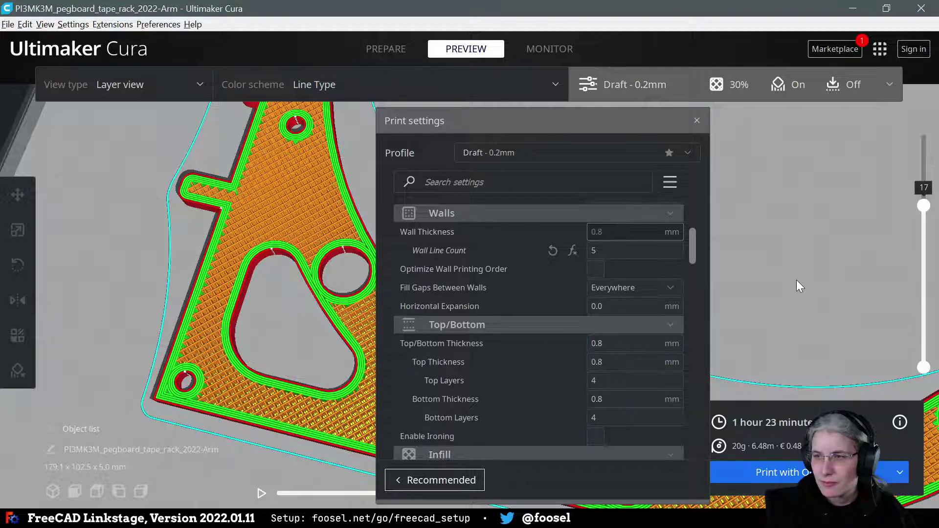
Step: Change Wall Line Count to 6, giving about 1 h 26 min and 21 g
left_click(697, 120)
scroll(414, 308, "up", 3)
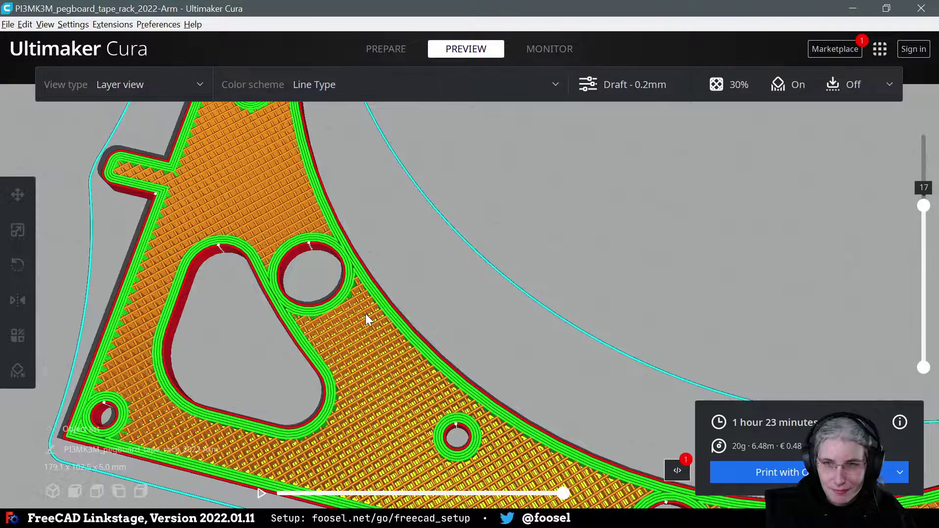
scroll(367, 317, "down", 1)
scroll(366, 319, "down", 2)
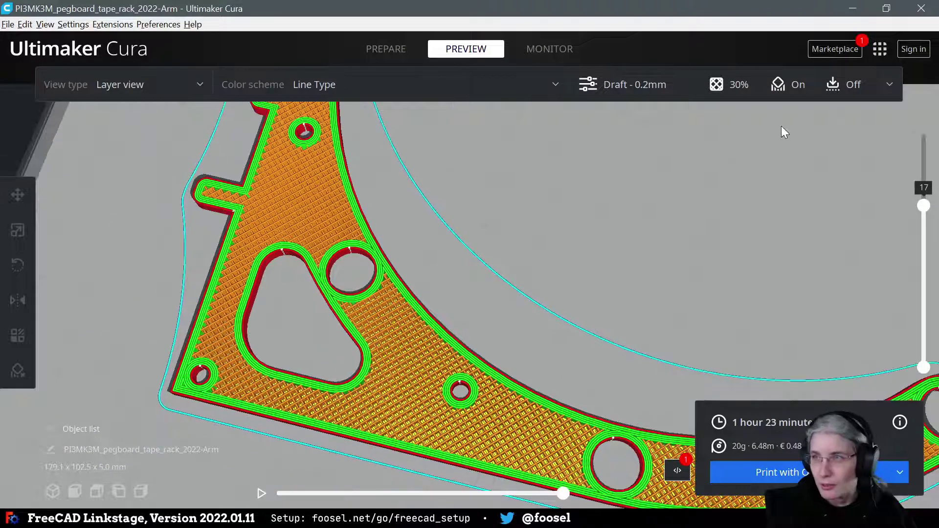
left_click(695, 86)
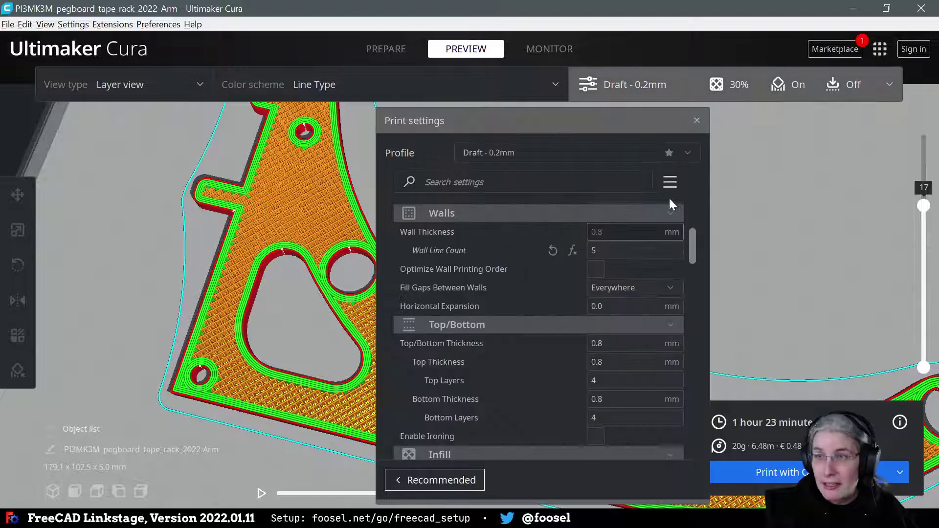
double_click(594, 250)
type("6")
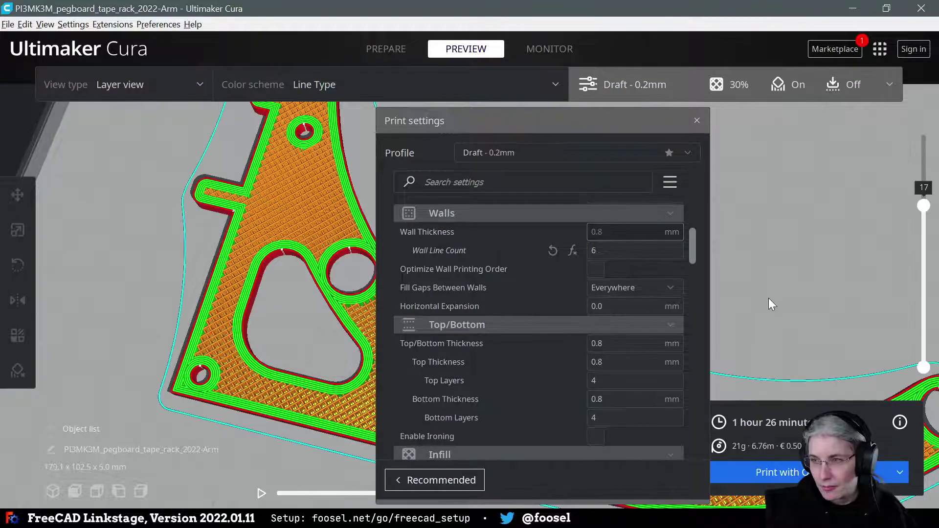
left_click(697, 120)
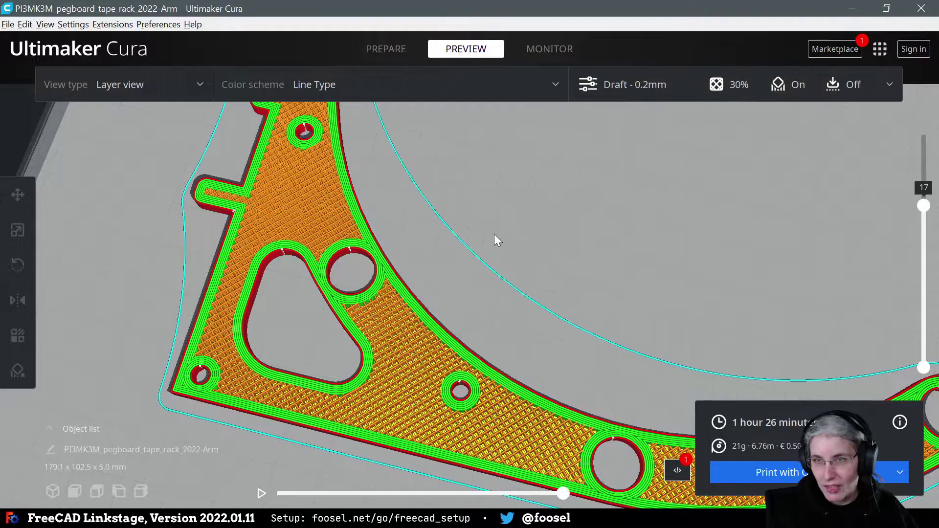
Step: Zoom and orbit the layer view to inspect the re-sliced arm
right_click_drag(494, 234, 520, 249)
scroll(520, 253, "down", 3)
scroll(574, 269, "up", 3)
scroll(504, 251, "down", 1)
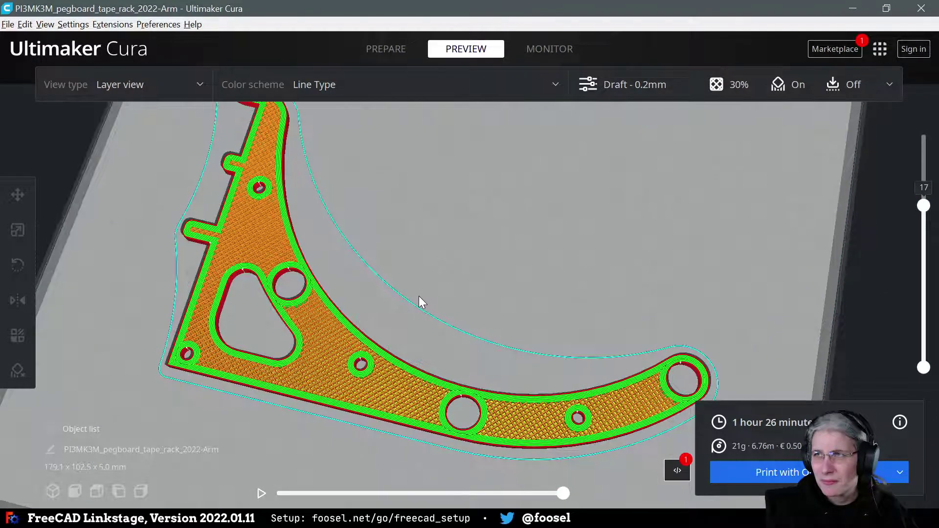
right_click_drag(419, 295, 553, 378)
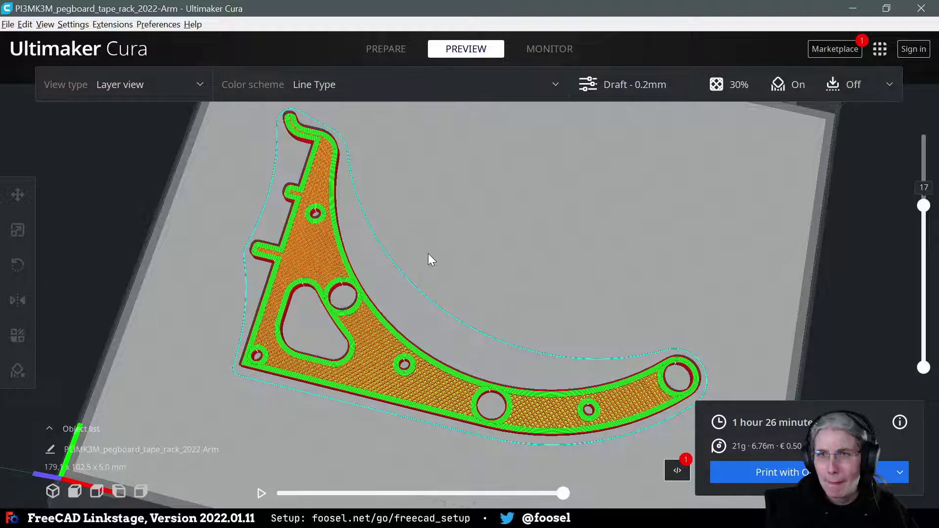
scroll(428, 258, "up", 6)
scroll(406, 281, "up", 5)
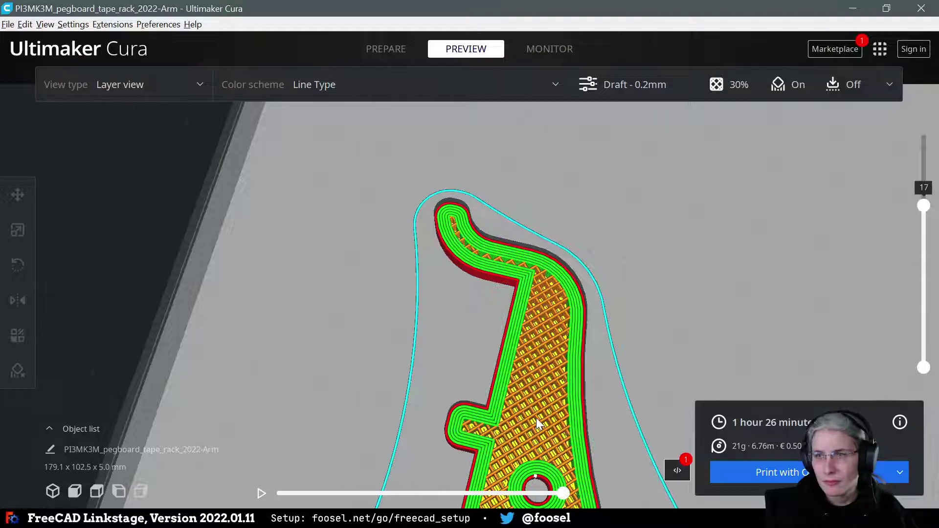
scroll(537, 418, "up", 5)
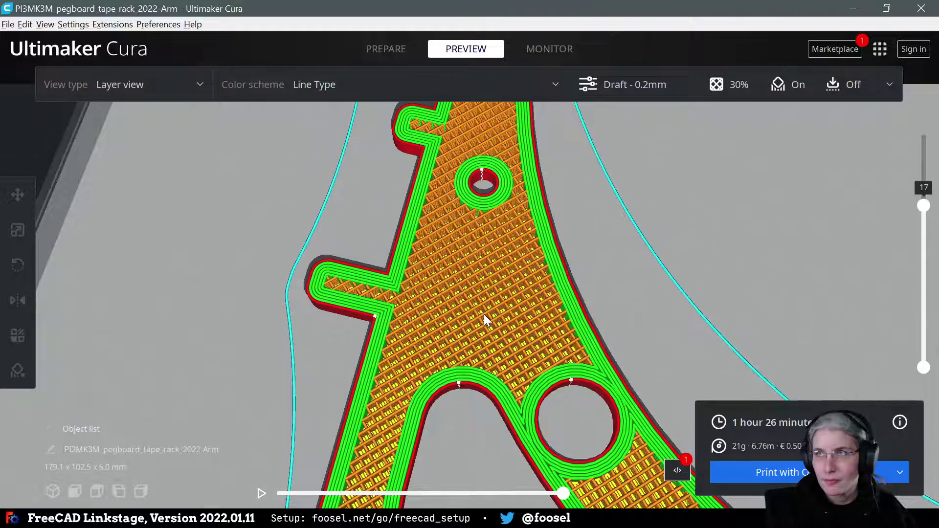
scroll(478, 291, "down", 5)
scroll(482, 294, "down", 6)
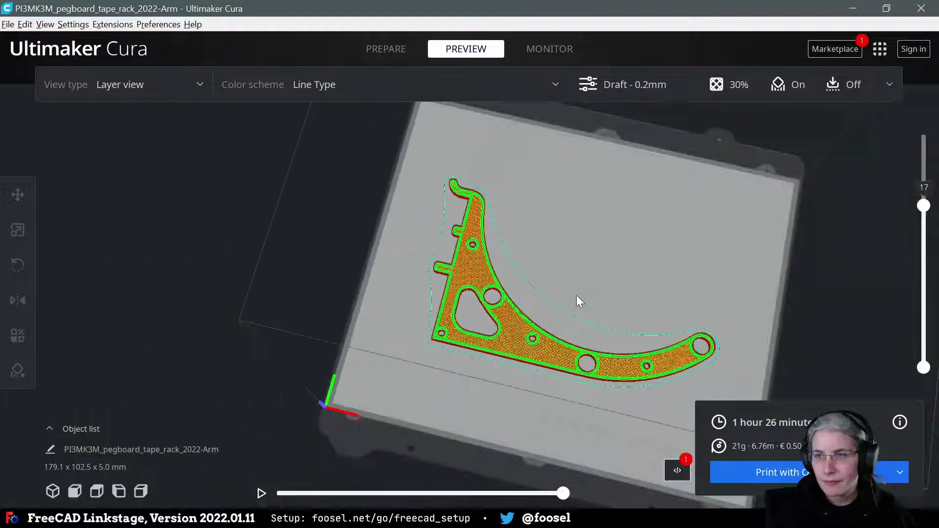
right_click_drag(577, 300, 543, 262)
scroll(567, 292, "up", 6)
Step: Set Infill Density to 20% and slice the arm
left_click(733, 84)
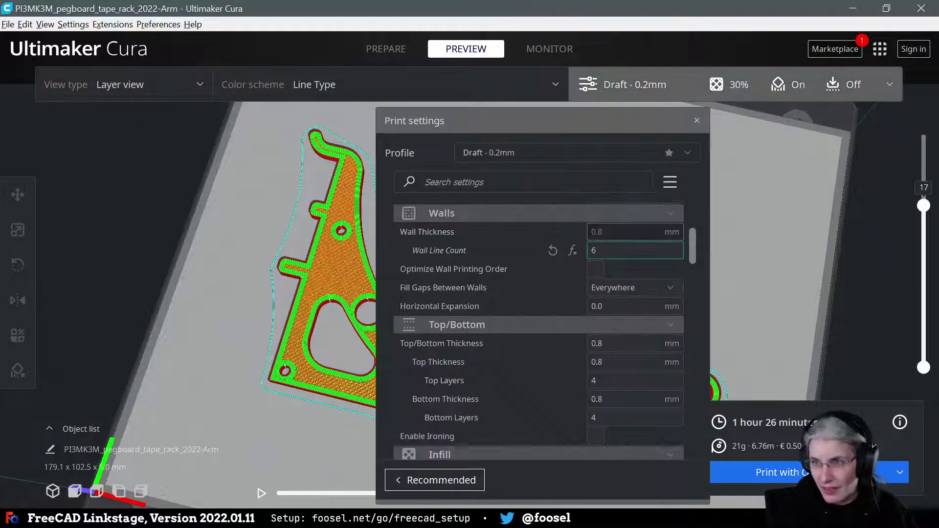
scroll(534, 331, "down", 5)
left_click(590, 290)
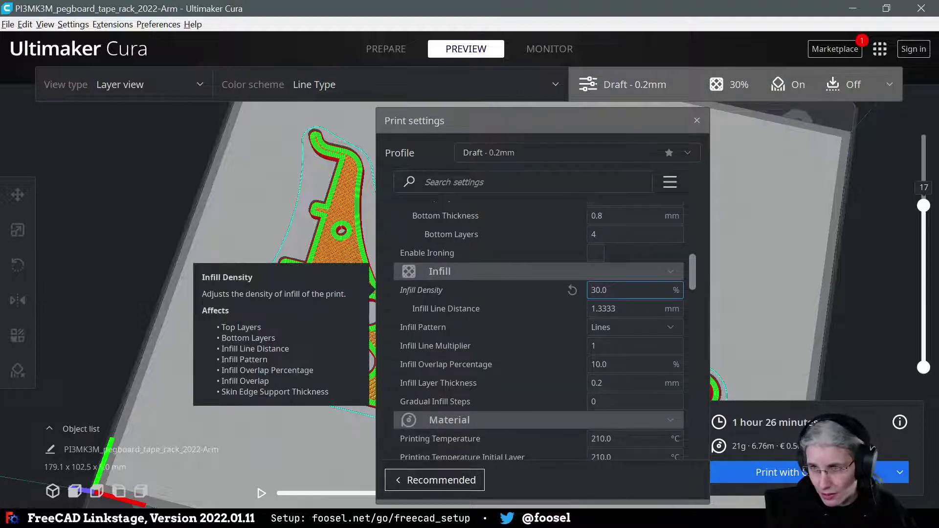
key("Delete")
type("2")
left_click(758, 472)
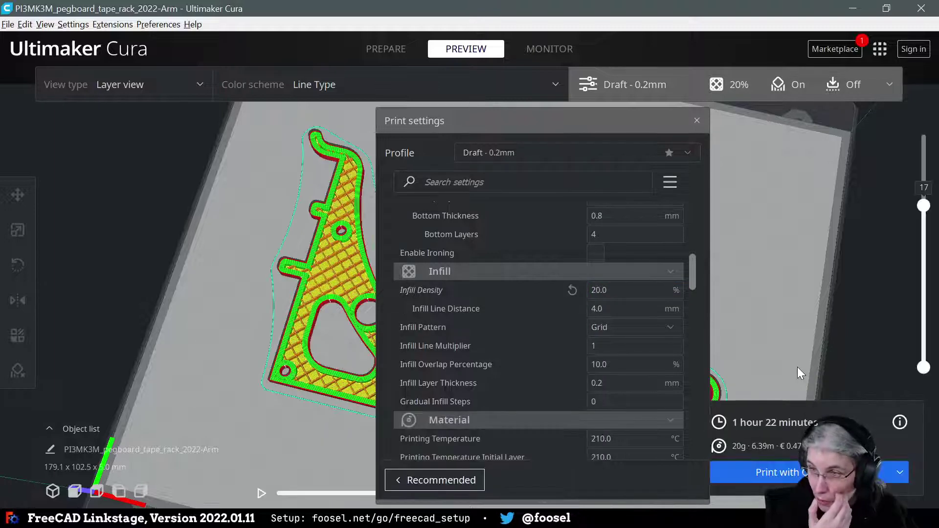
Step: Change Infill Density to 25% and re-slice for about 1 h 24 min, 21 g
left_click(601, 291)
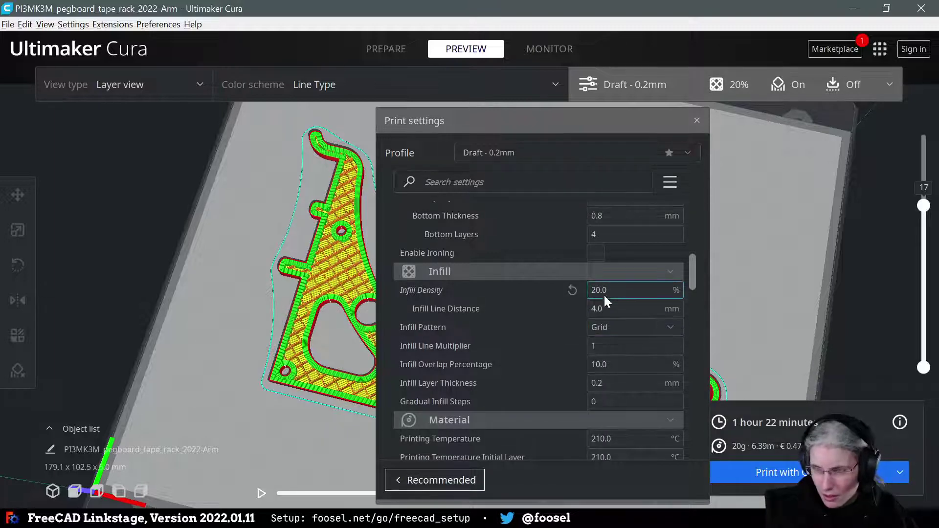
key("BackSpace")
type("5")
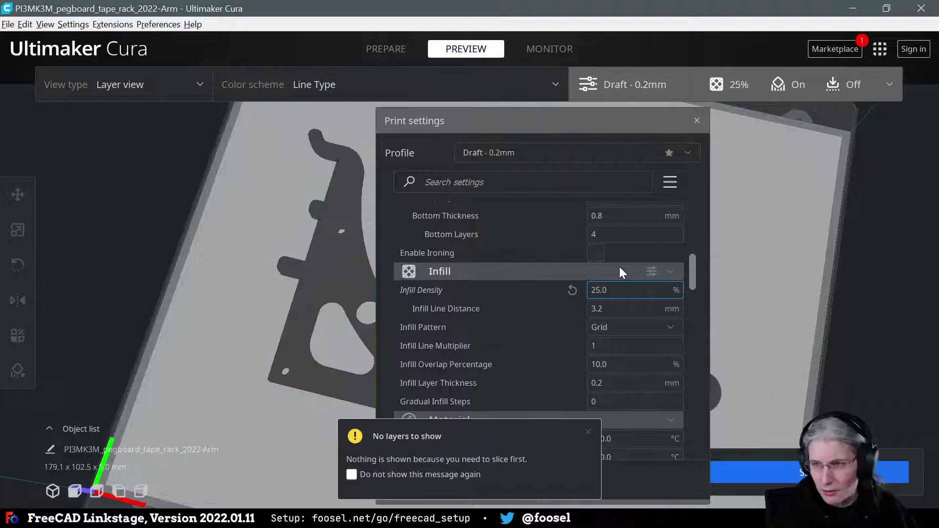
left_click(783, 474)
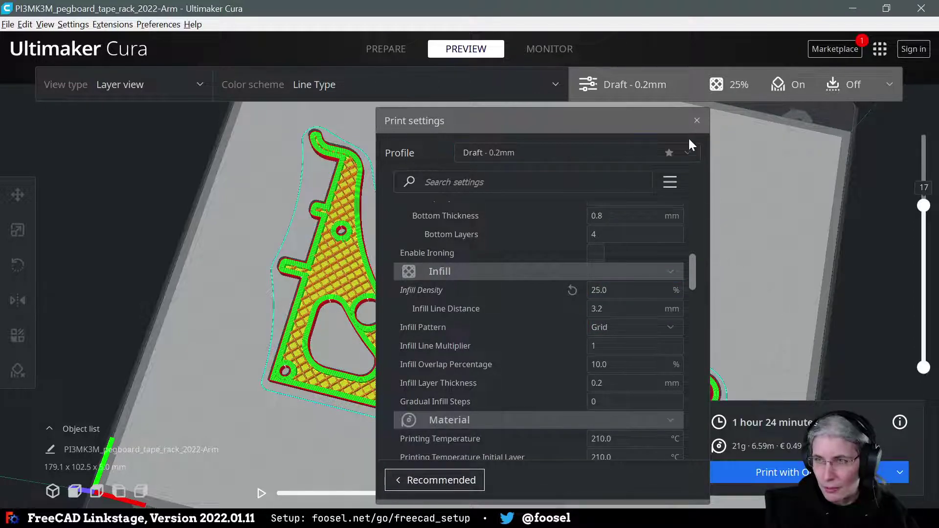
left_click(697, 121)
right_click_drag(470, 282, 506, 257)
right_click_drag(458, 319, 550, 287)
right_click_drag(502, 310, 614, 338)
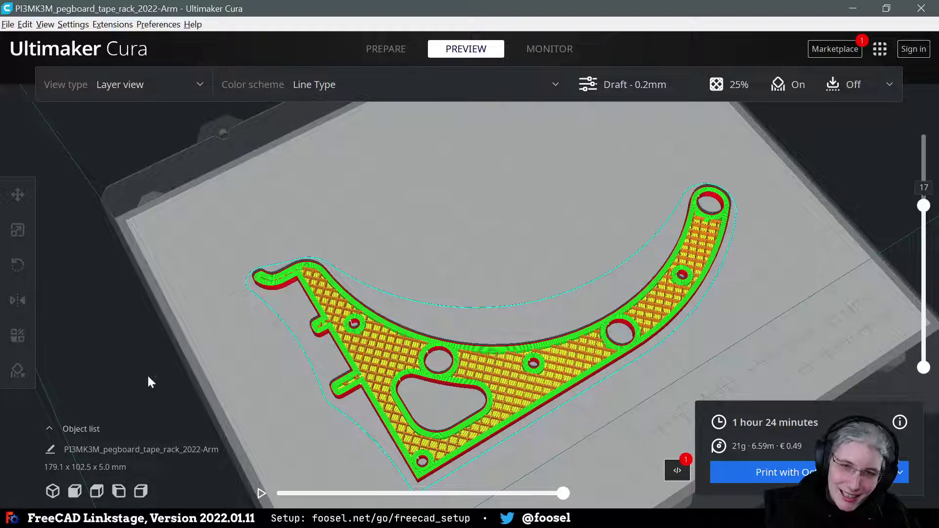
Step: Switch to Prepare and zoom and orbit around the solid green arm on the plate
left_click(379, 57)
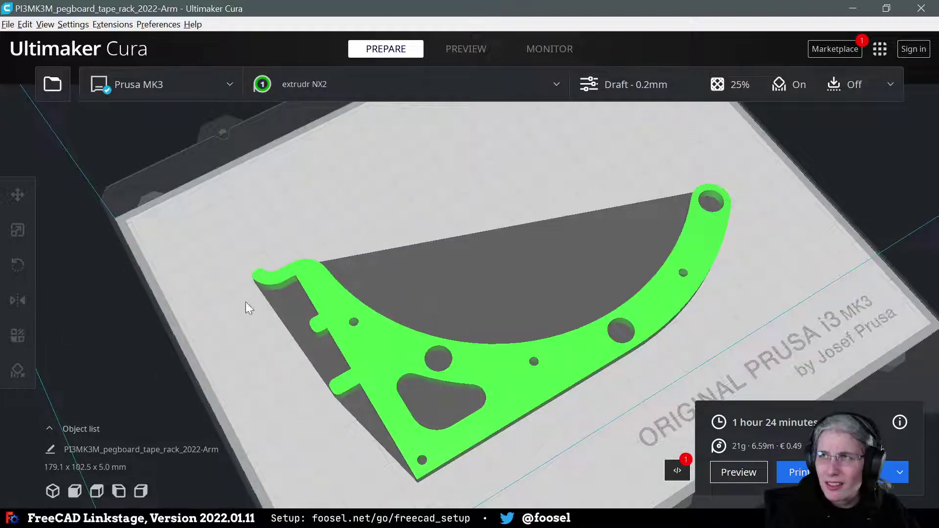
scroll(218, 347, "up", 5)
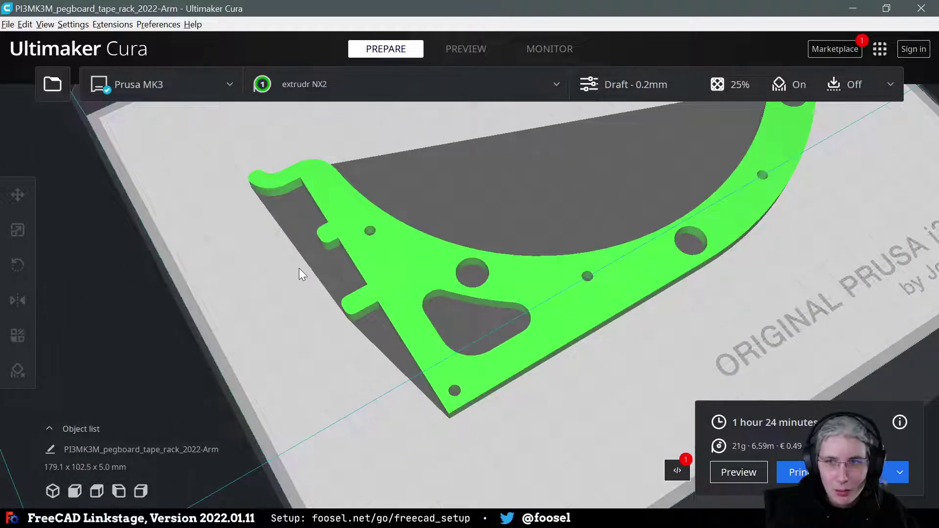
left_click(383, 242)
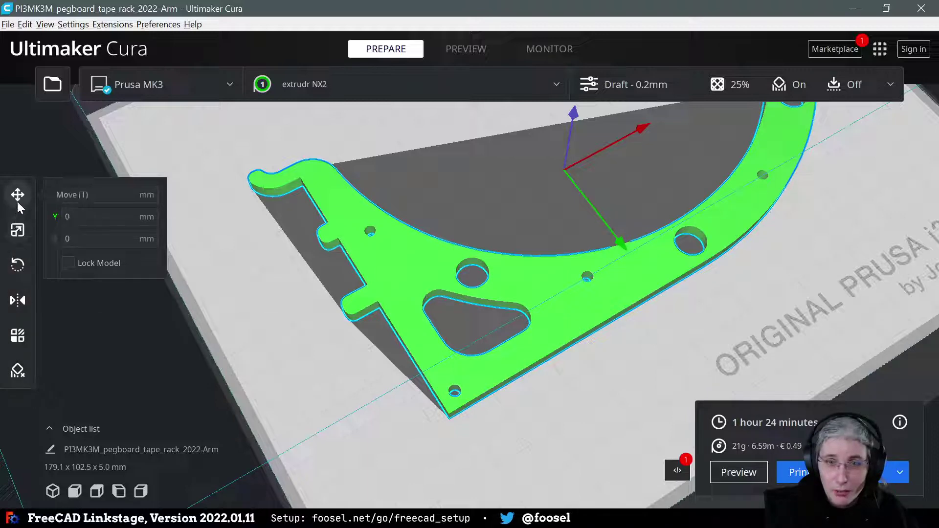
left_click(323, 335)
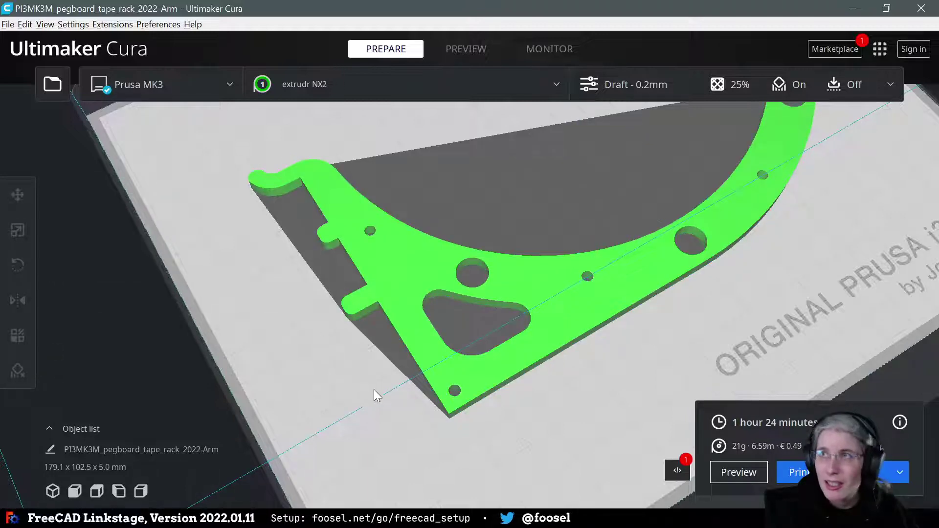
scroll(390, 286, "down", 2)
scroll(492, 254, "up", 3)
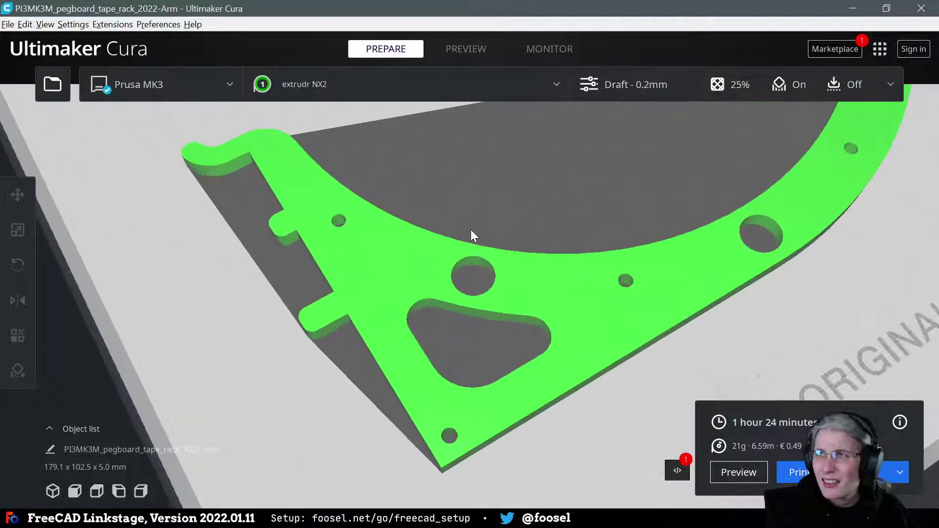
scroll(471, 230, "down", 1)
scroll(471, 235, "down", 1)
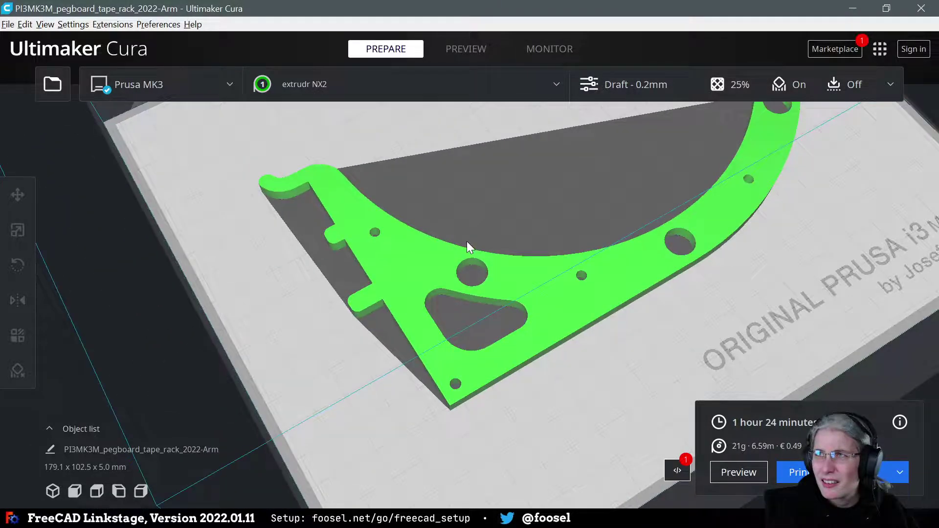
right_click_drag(501, 213, 421, 306)
scroll(420, 313, "up", 5)
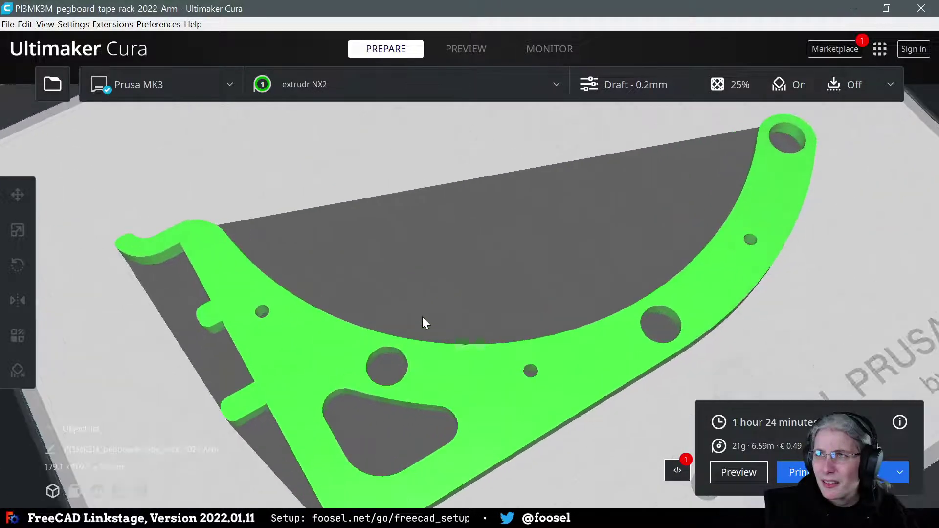
scroll(418, 313, "down", 5)
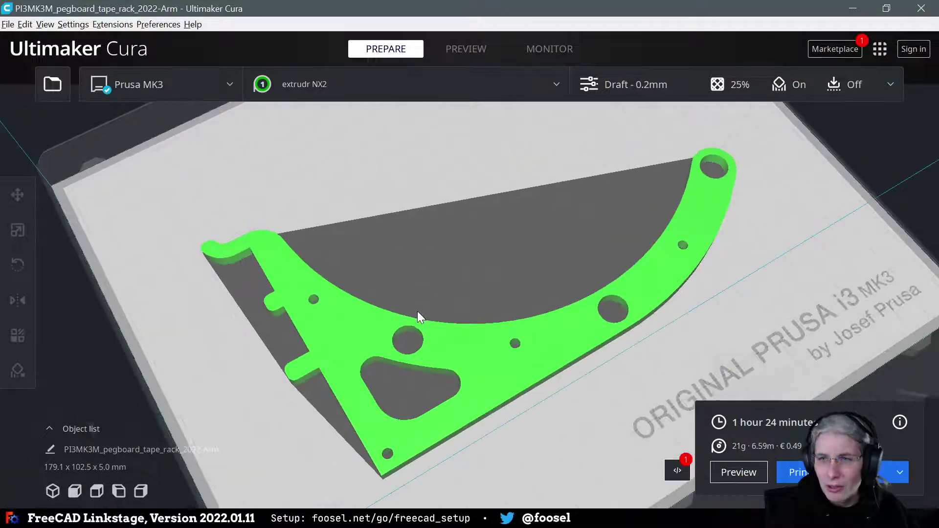
right_click_drag(506, 365, 443, 335)
Step: Add one extra copy of the arm with Multiply Selected
left_click(440, 329)
right_click(440, 327)
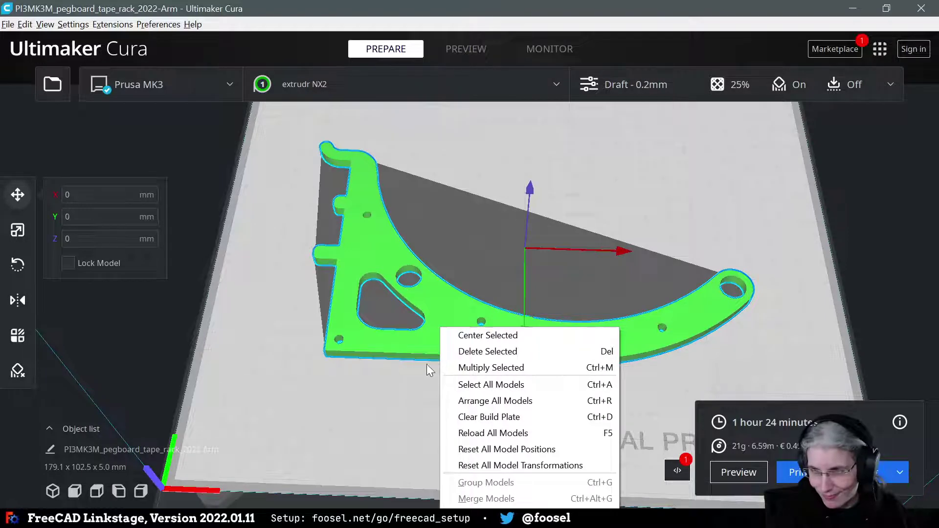
left_click(480, 365)
left_click(538, 264)
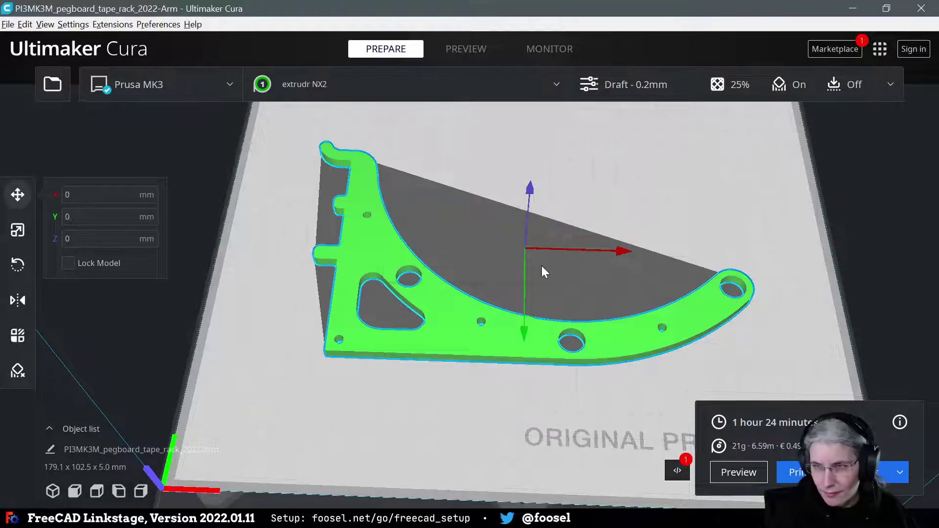
Step: Nest the two arm copies together toward the lower left of the build plate
scroll(442, 327, "down", 5)
right_click_drag(483, 303, 457, 328)
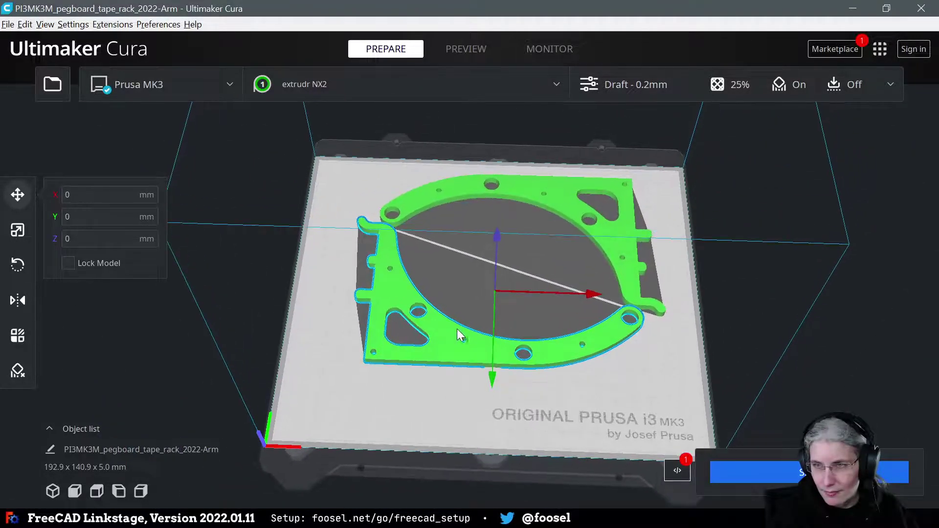
mouse_move(446, 368)
left_mouse_down()
mouse_move(432, 375)
mouse_move(443, 366)
left_mouse_up()
left_click(627, 300)
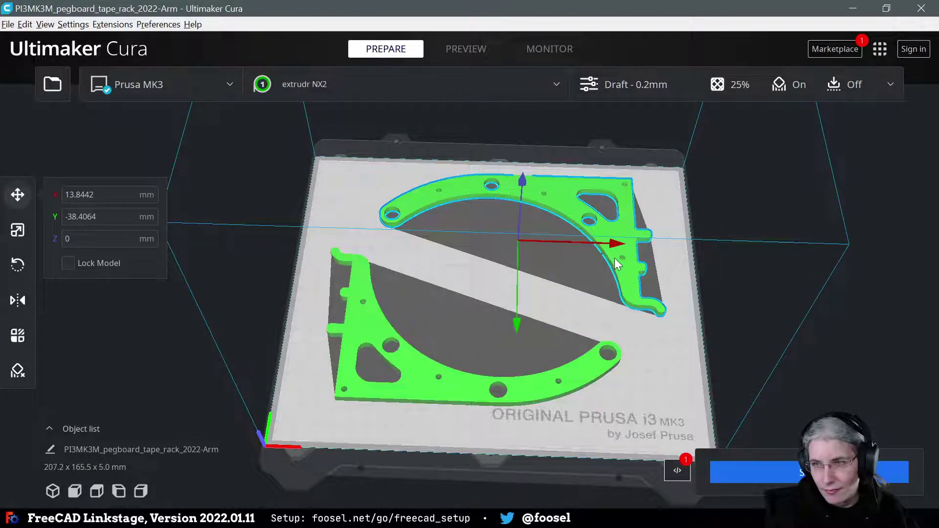
left_click_drag(615, 257, 622, 275)
Step: Slice both copies (2 hours 51 minutes, 41 g), then return to FreeCAD
left_click(801, 473)
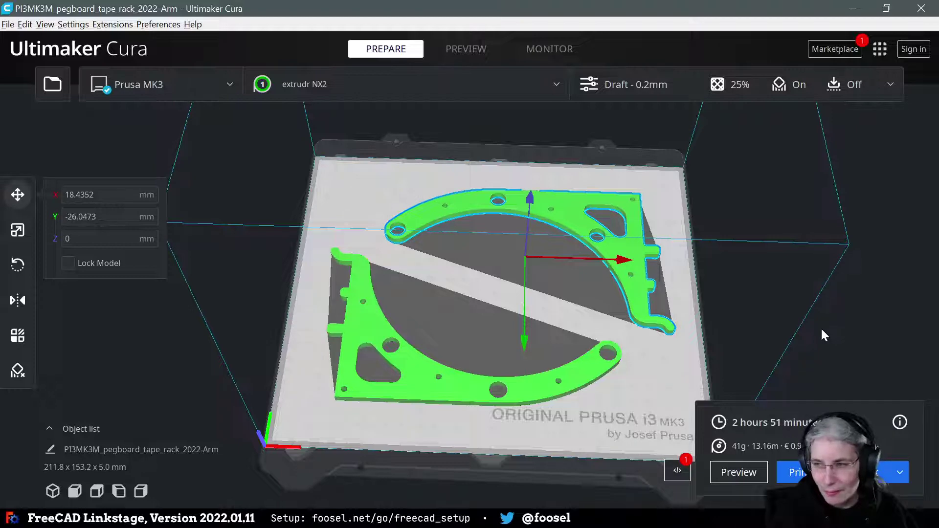
right_click_drag(737, 356, 411, 312)
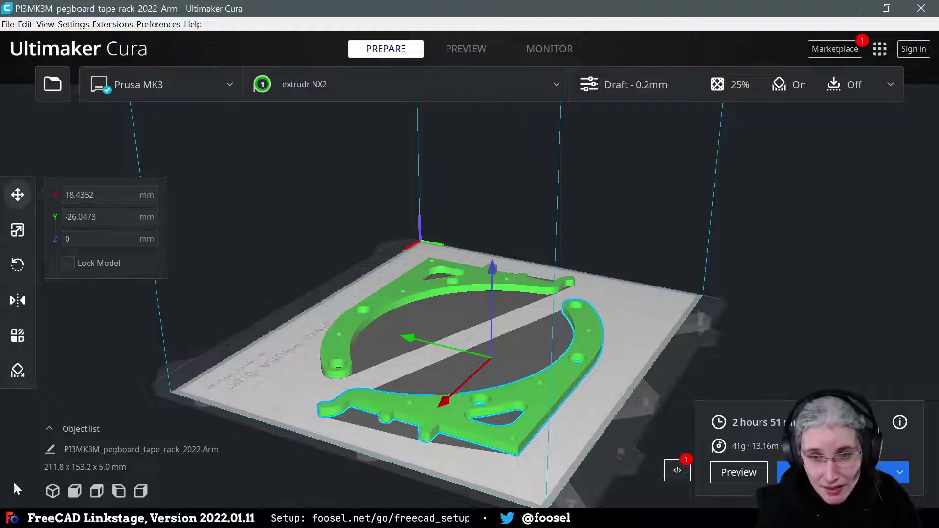
left_click(63, 479)
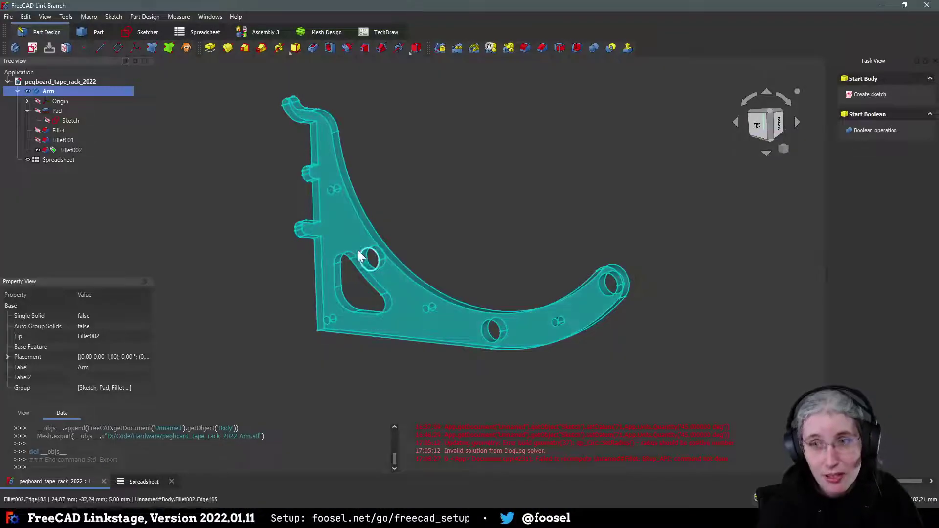
Step: Save the FreeCAD document and show the parameter sheet with pegboard_hole_dia 6.50 mm and wall 3.00 mm
left_click(240, 259)
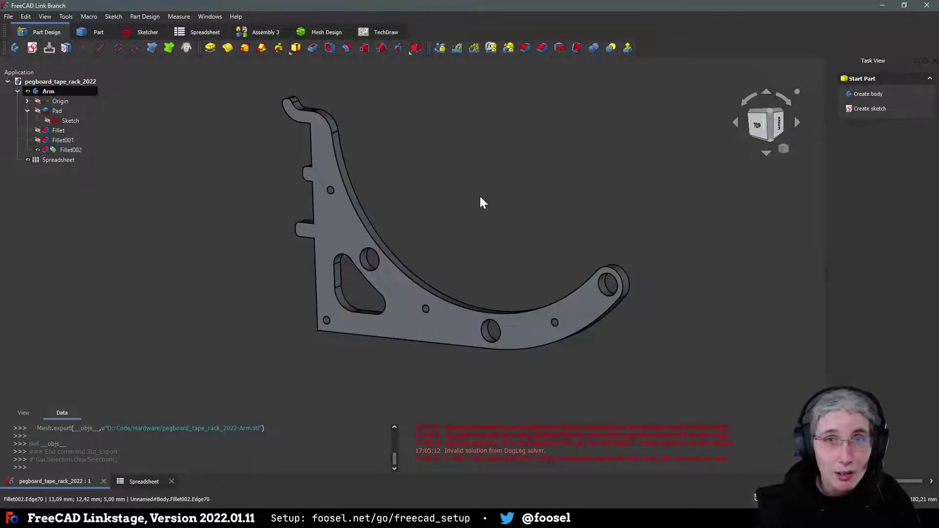
key("ctrl+s")
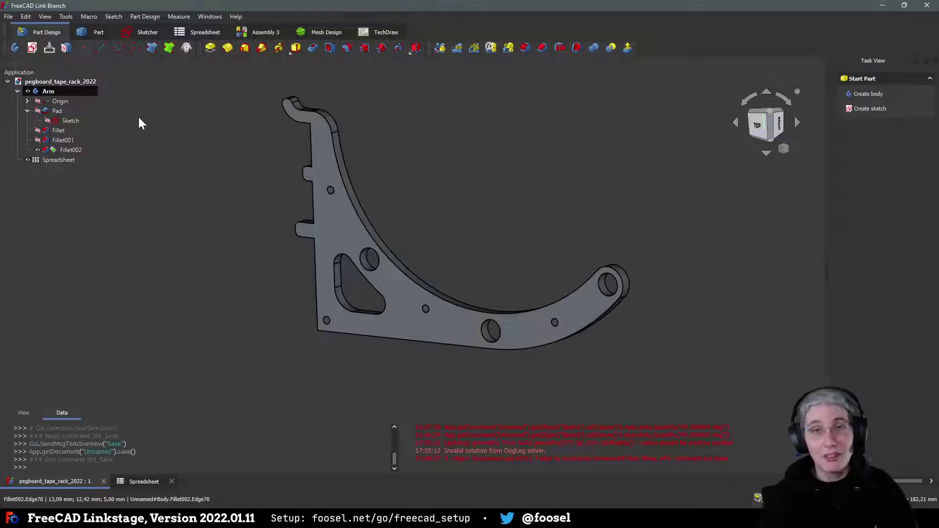
middle_click_drag(461, 257, 476, 270)
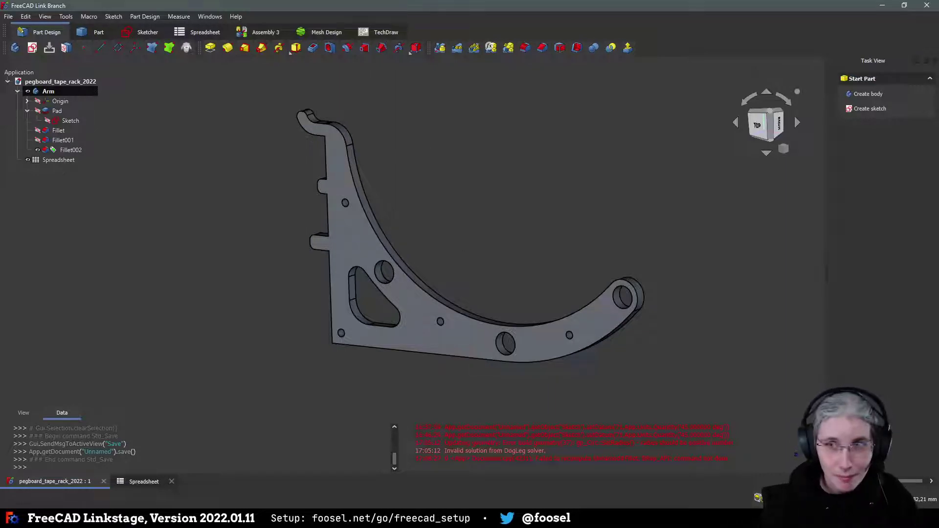
left_click(145, 480)
Step: Change dowel_dia in cell B3 to 22 mm
left_click(207, 228)
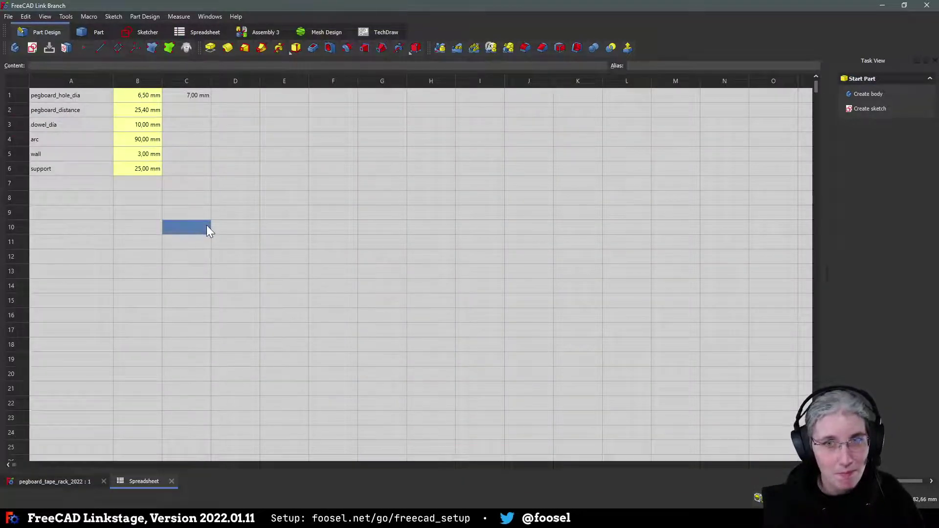
left_click(158, 183)
left_click(109, 184)
left_click(61, 166)
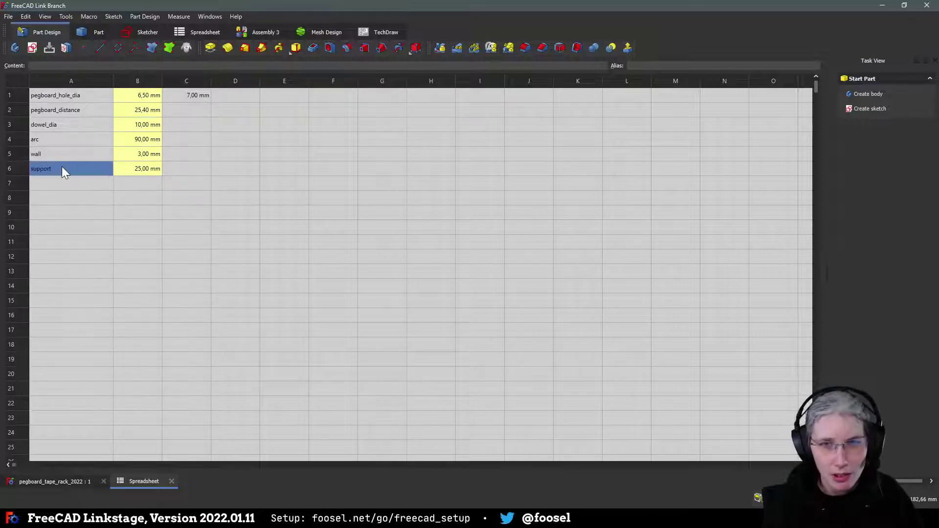
left_click_drag(53, 175, 152, 102)
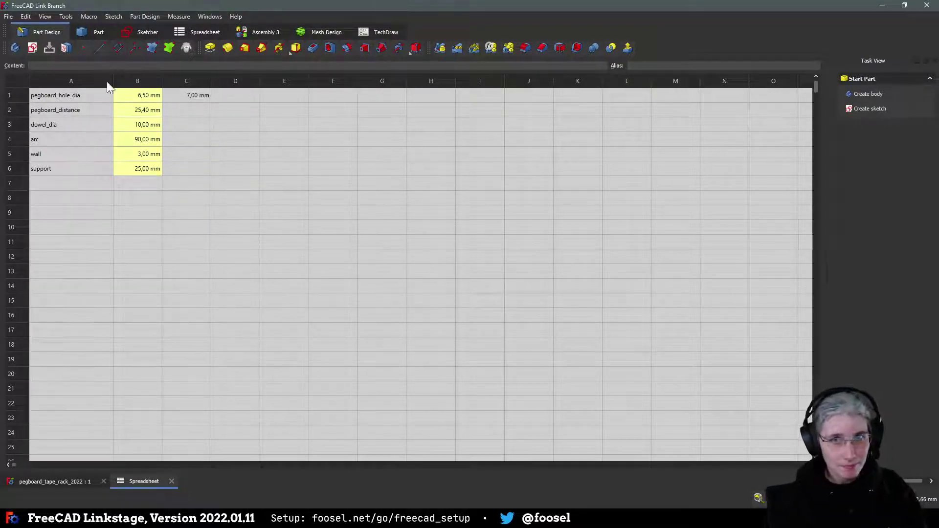
left_click_drag(106, 81, 132, 126)
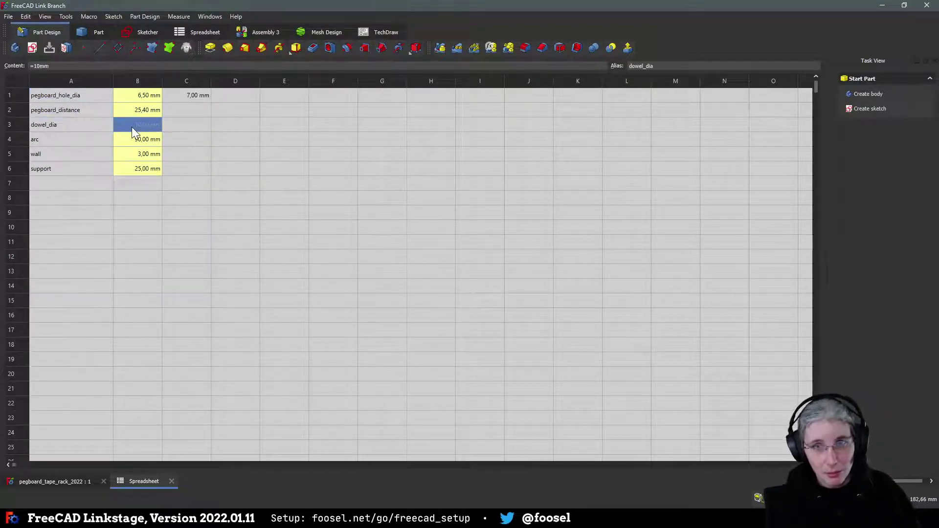
double_click(131, 126)
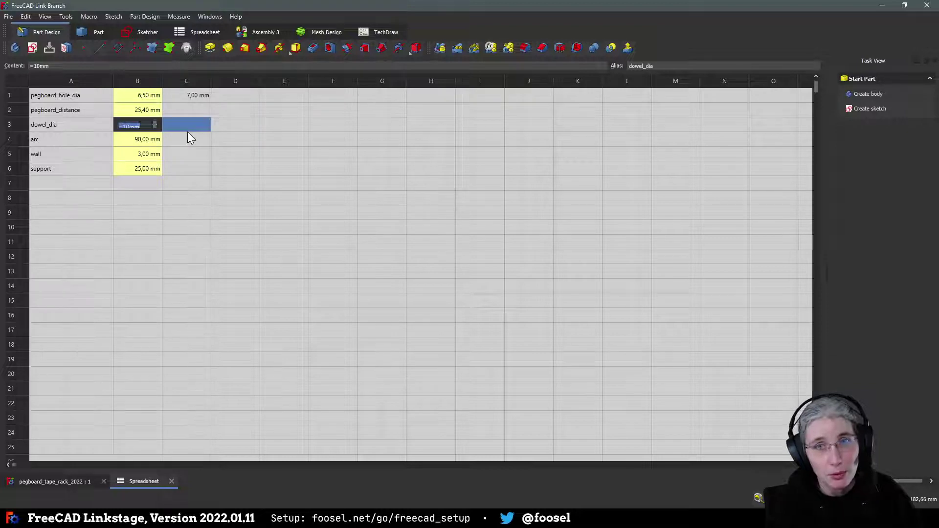
key("Home")
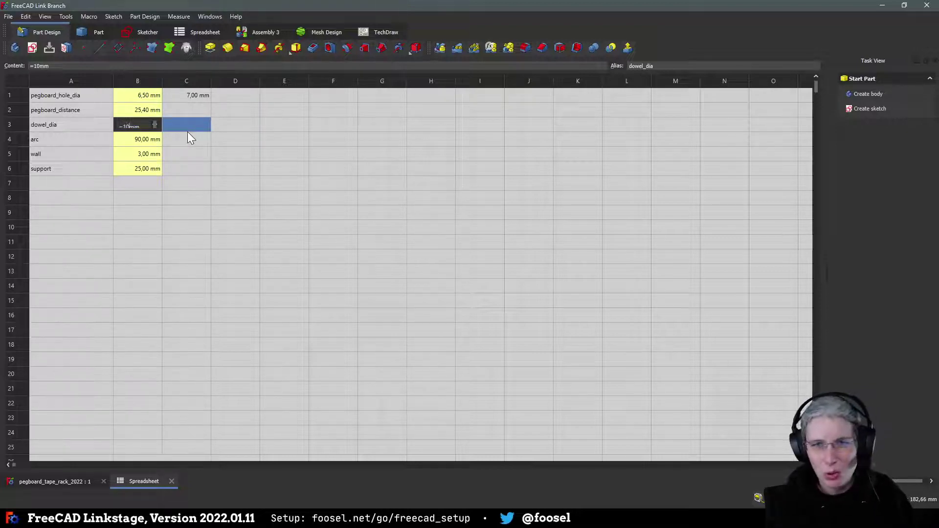
key("Delete")
key("Delete")
type("22")
key("Return")
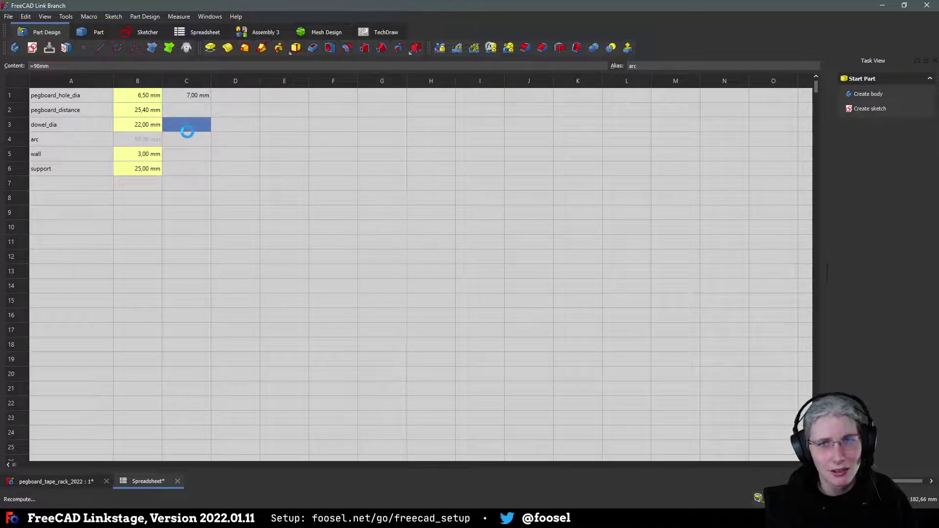
Step: Set arc in B4 to 200 and wall in B5 to 5mm
double_click(136, 141)
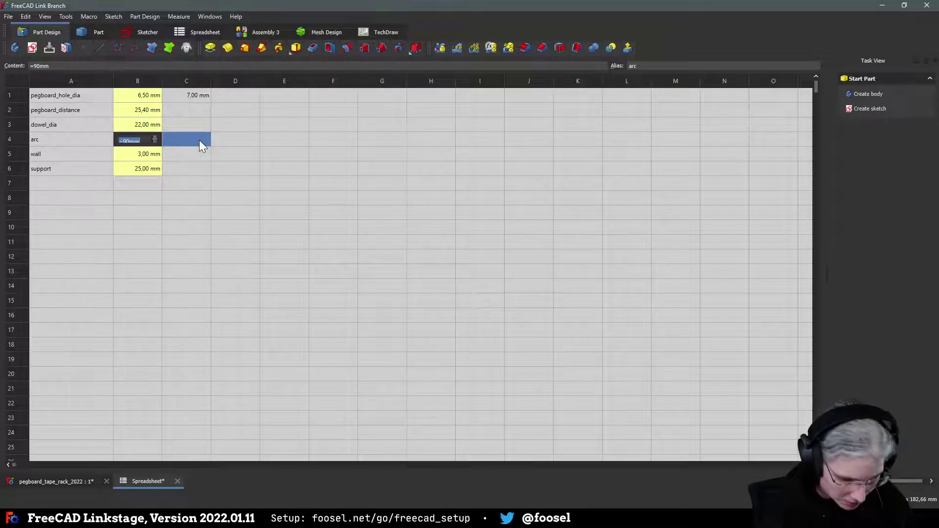
type("200")
key("Return")
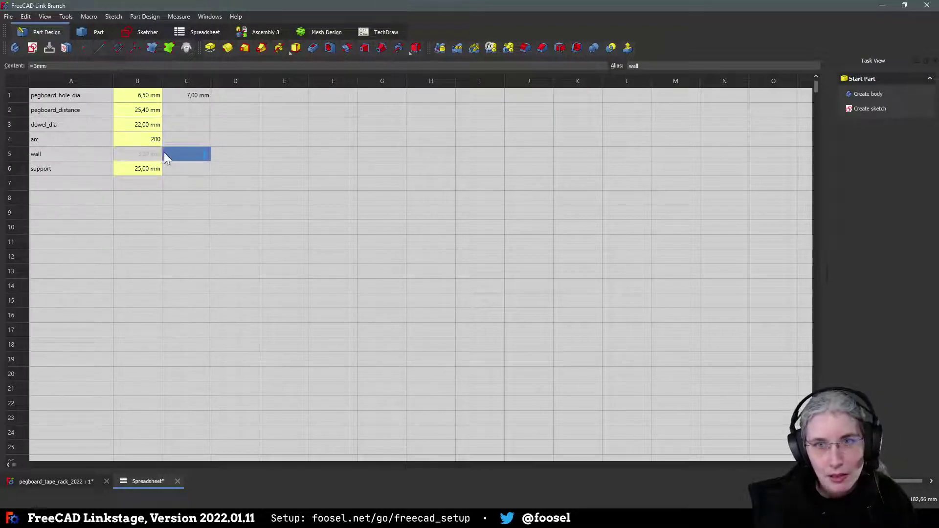
left_click(137, 155)
type("5")
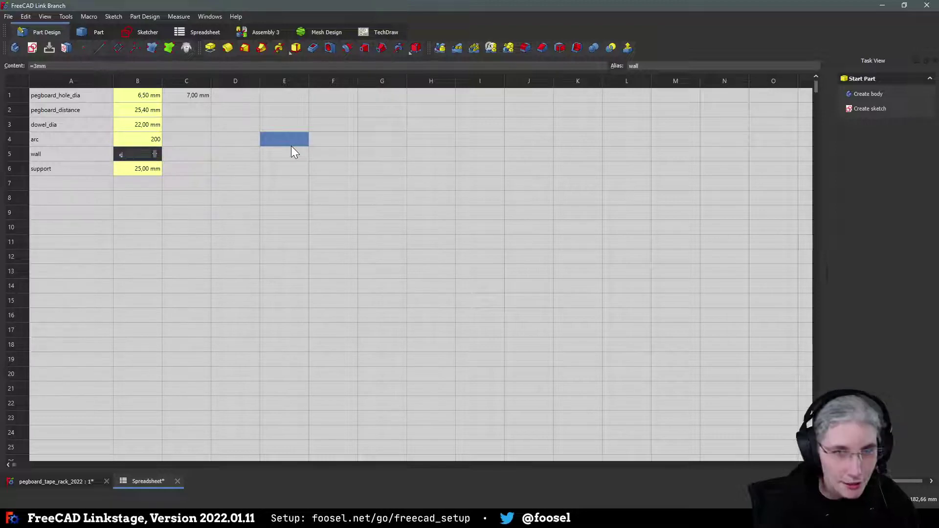
key("Return")
left_click(131, 194)
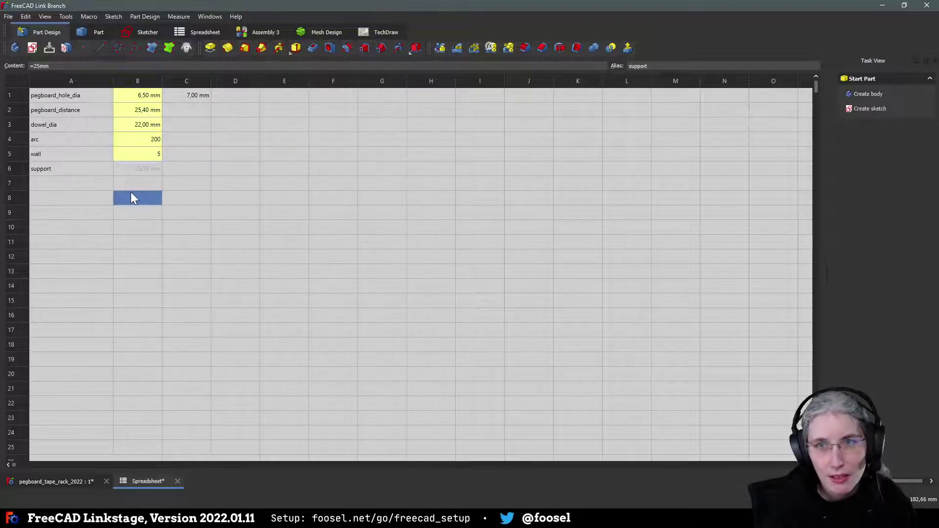
left_click(140, 156)
double_click(151, 154)
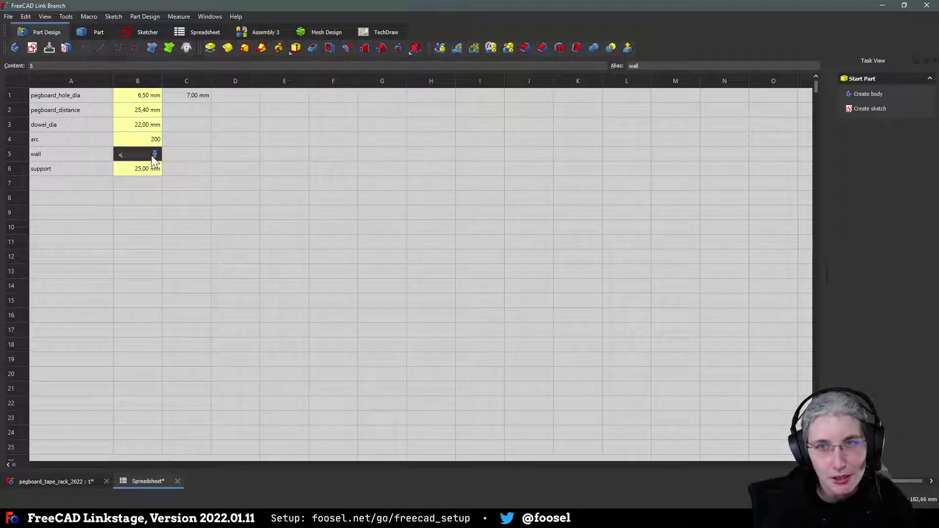
type("5mm")
left_click(119, 225)
left_click(139, 214)
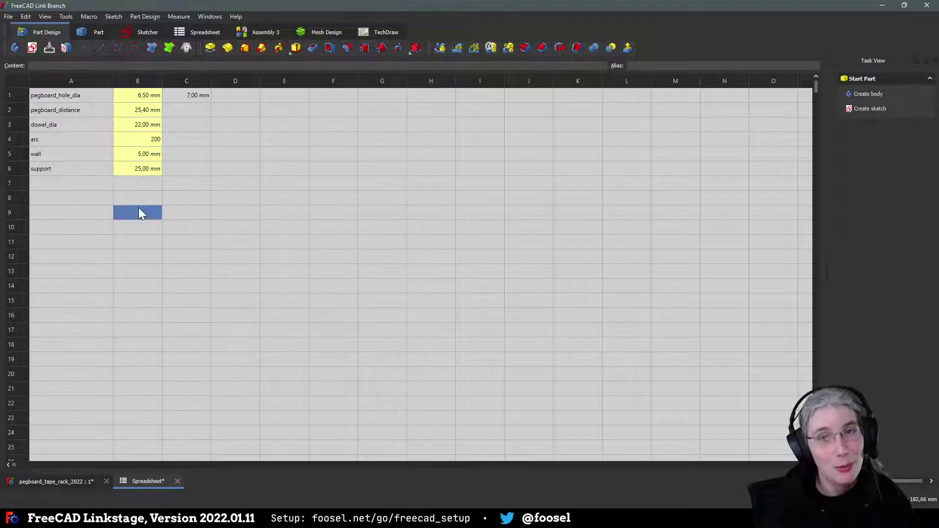
Step: Zoom, pan and orbit to inspect the rebuilt arm as a wider curved bracket from the side
left_click(42, 483)
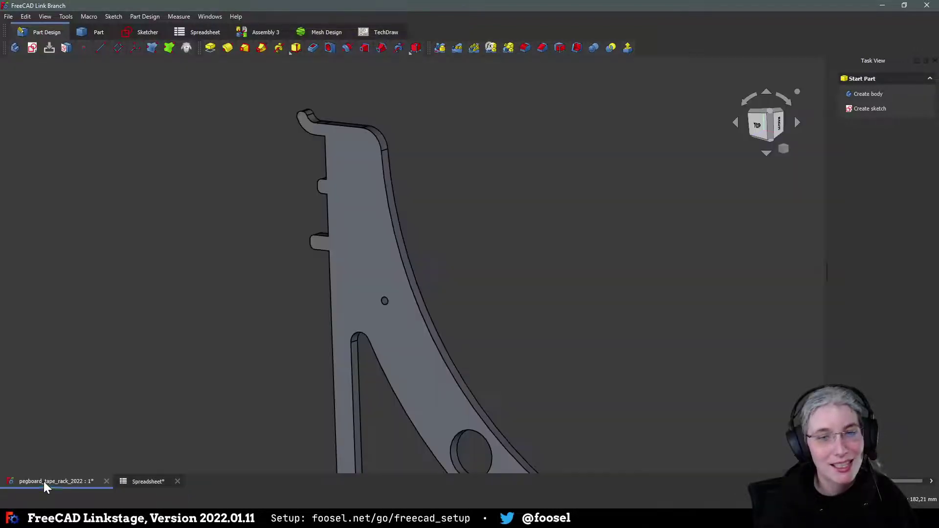
scroll(235, 332, "down", 5)
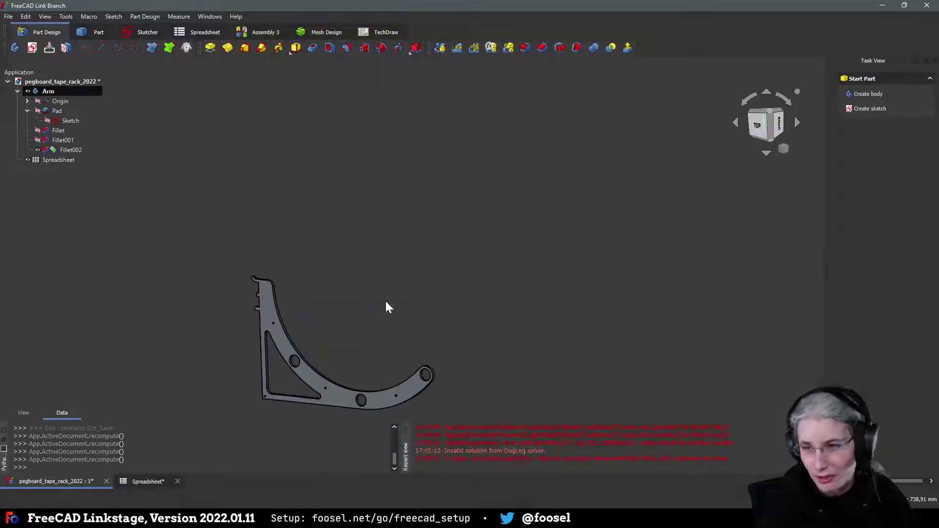
middle_click_drag(406, 300, 455, 225)
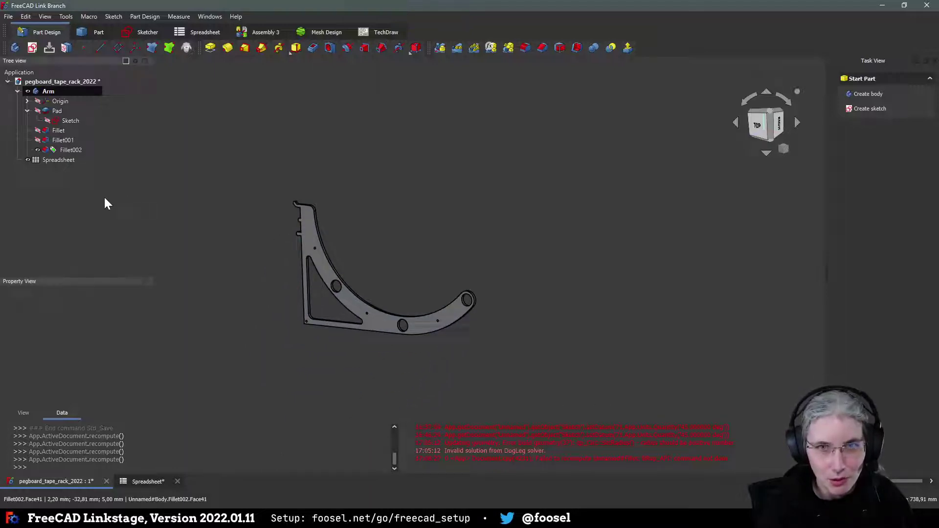
scroll(391, 296, "up", 4)
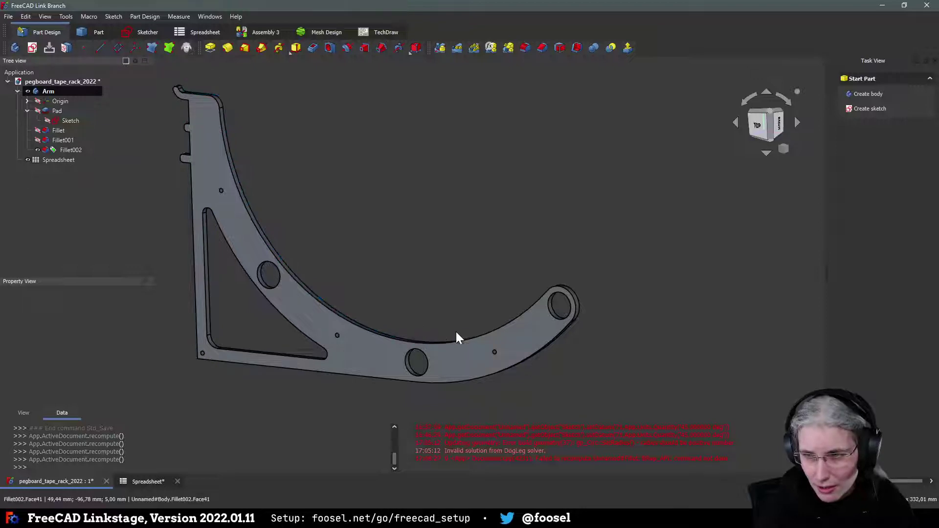
middle_click_drag(438, 266, 457, 268)
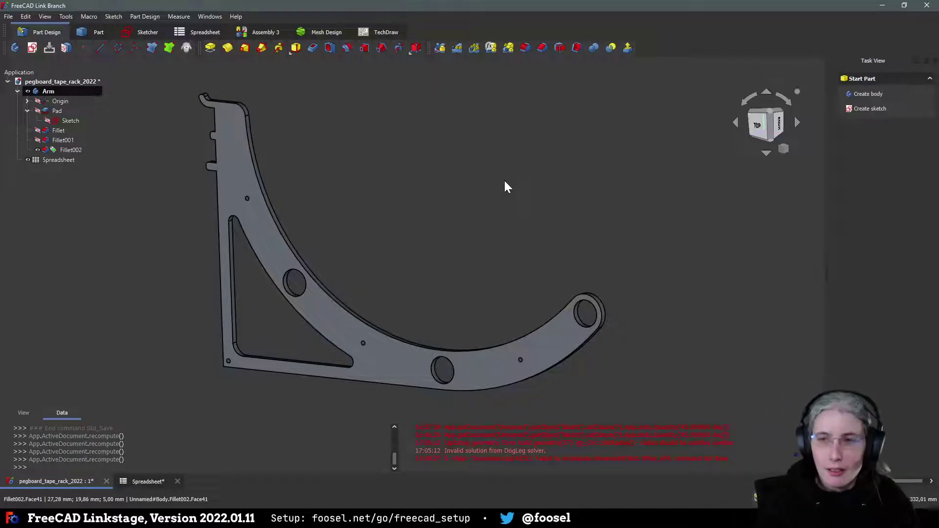
middle_click_drag(565, 218, 430, 210)
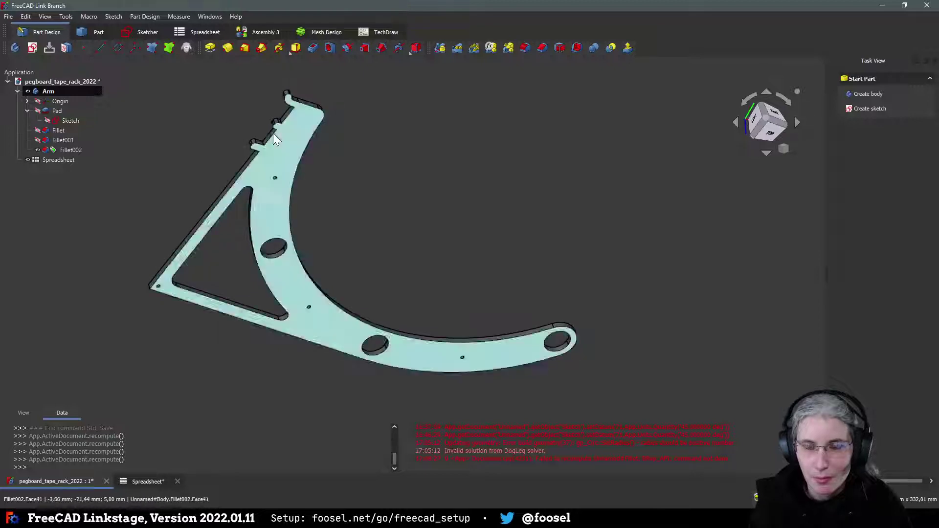
middle_click_drag(274, 136, 450, 264)
Step: Undo the edits back to dowel_dia 10 mm, arc 90 mm, wall 3 mm, and save
left_click(137, 481)
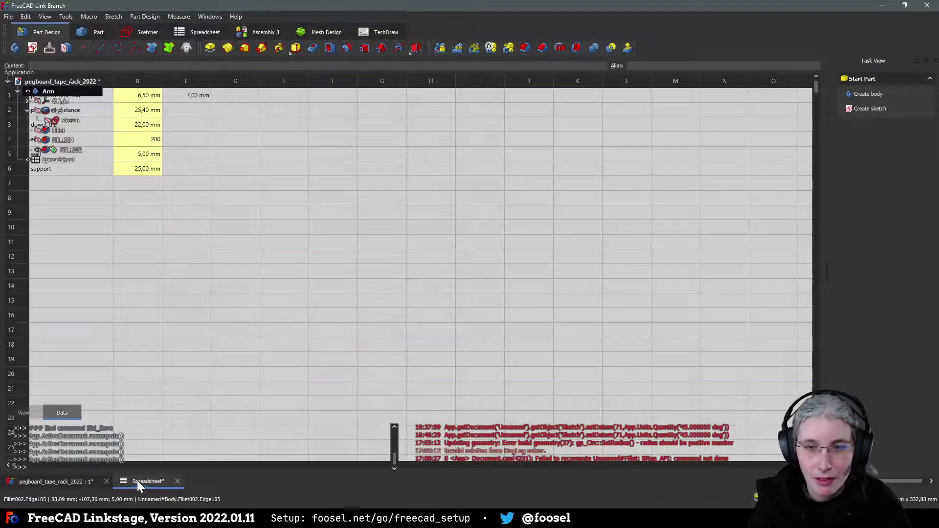
left_click(298, 273)
left_click(259, 227)
left_click(192, 140)
left_click(366, 212)
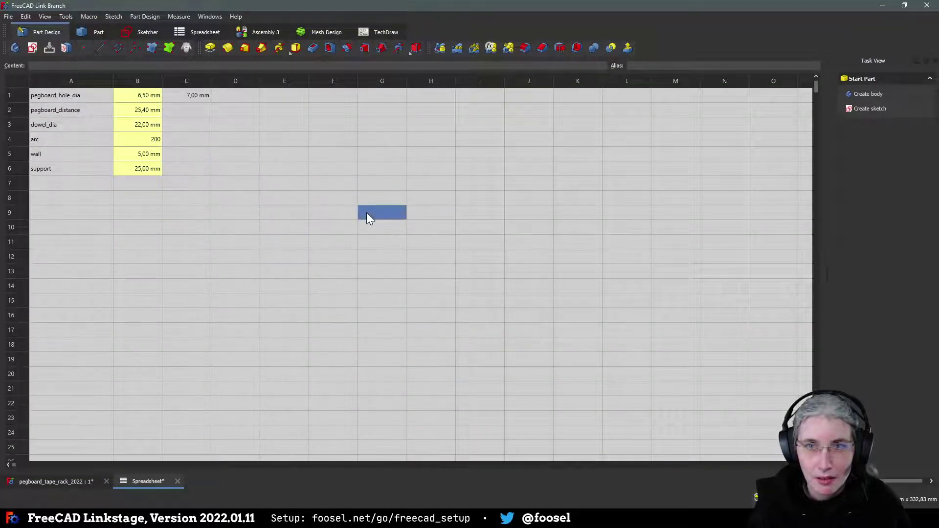
left_click(335, 216)
left_click(219, 172)
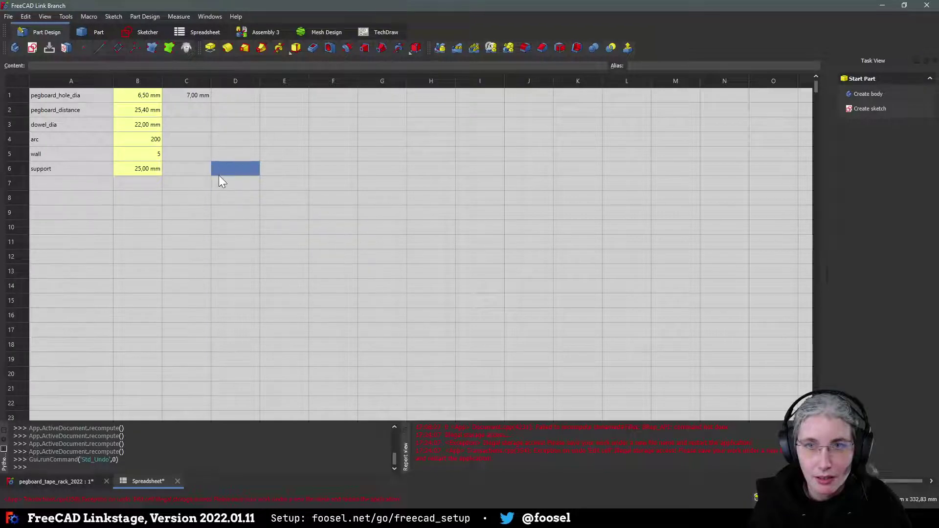
key("ctrl+z")
key("ctrl+z")
key("ctrl+z")
key("ctrl+z")
key("ctrl+z")
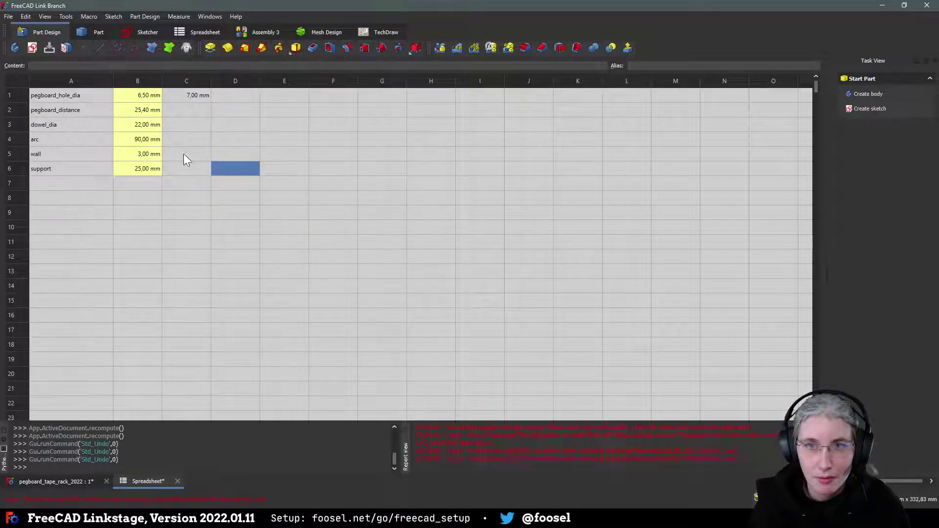
left_click(178, 142)
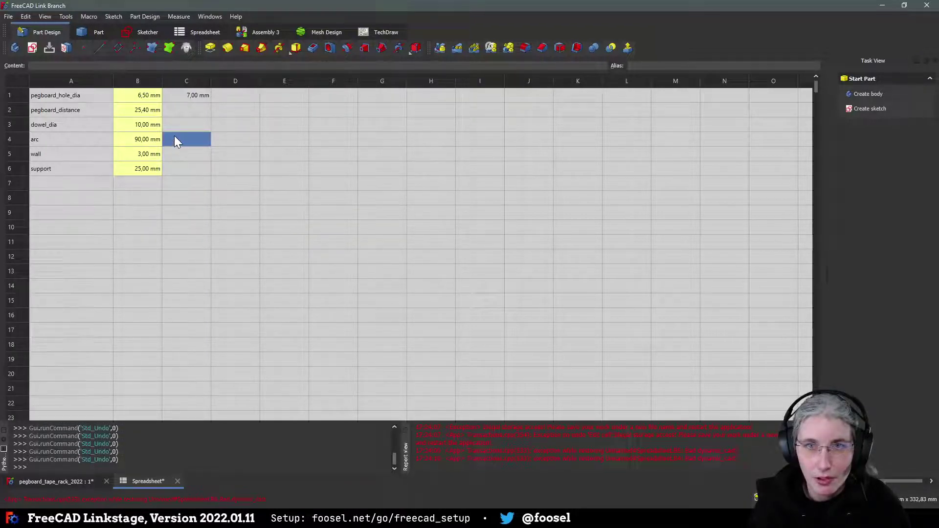
left_click(264, 215)
key("ctrl+s")
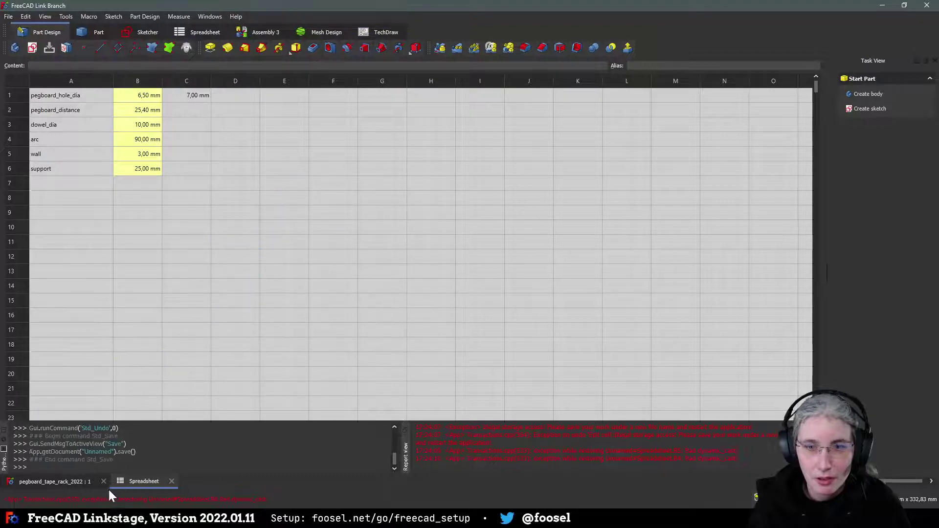
Step: View the restored original arm shape, orbiting slightly toward a top view
left_click(82, 482)
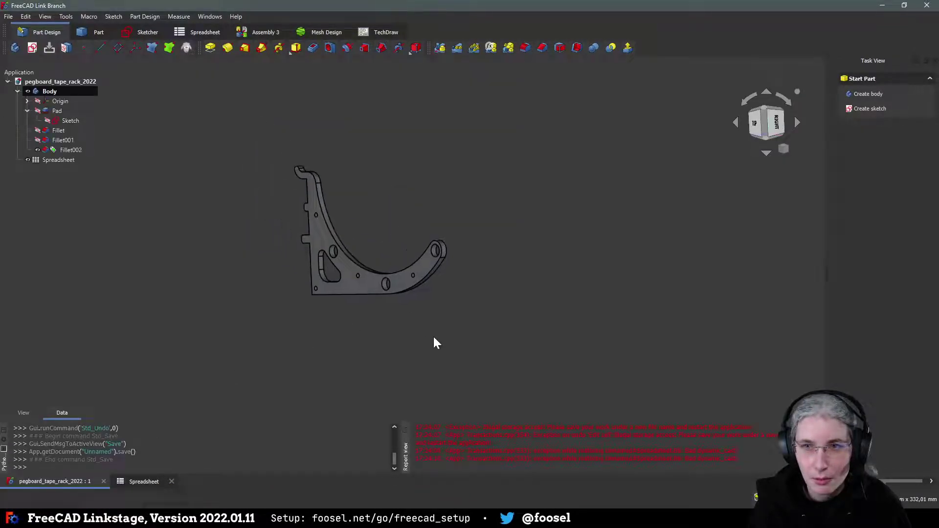
scroll(384, 296, "up", 5)
scroll(380, 196, "down", 5)
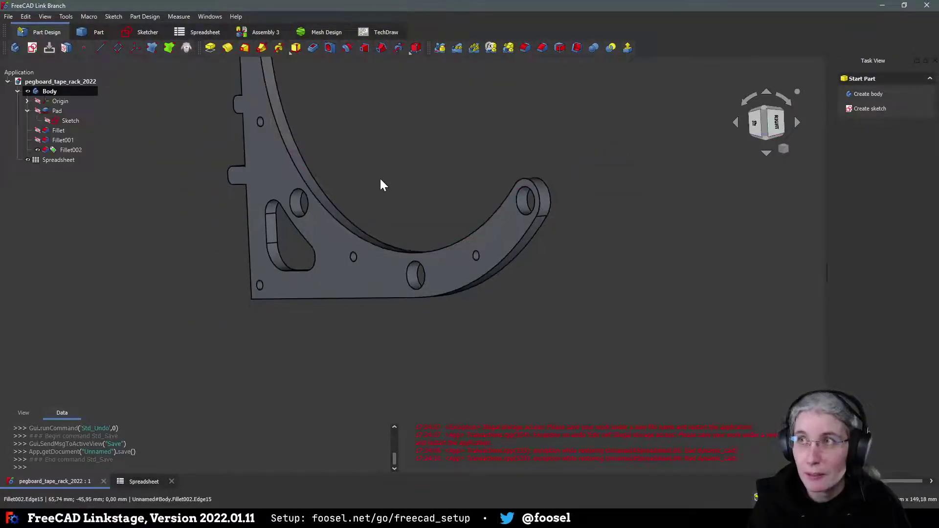
middle_click_drag(324, 213, 381, 210)
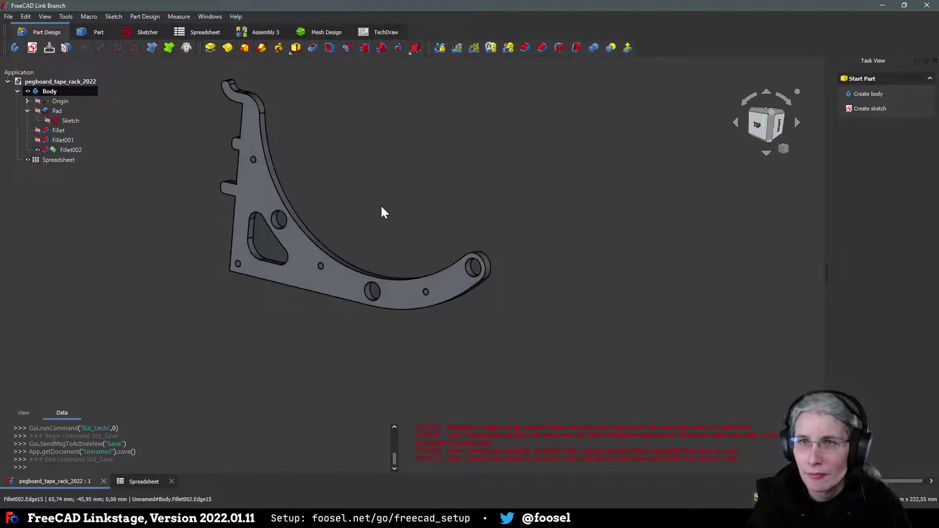